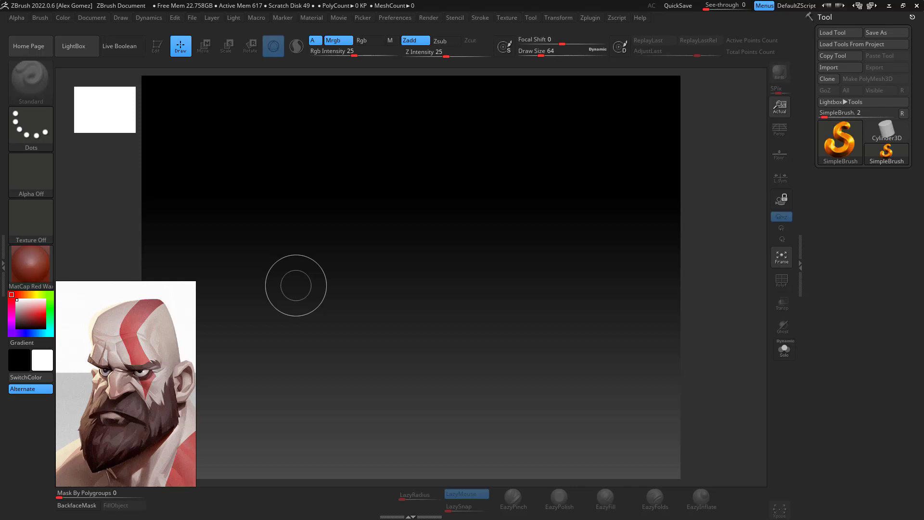
# Open the DynaMesh_Sphere_64 project from the project library without saving the current one
pyautogui.press(',')
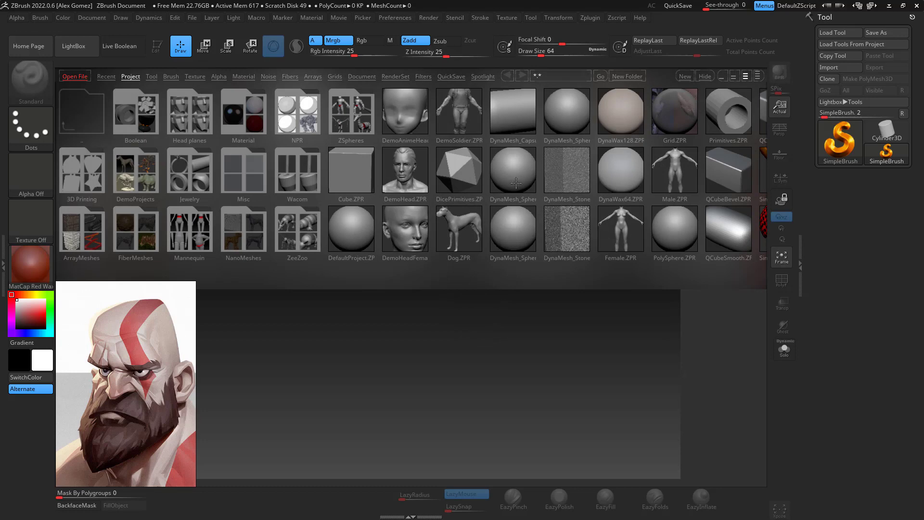
pyautogui.doubleClick(567, 112)
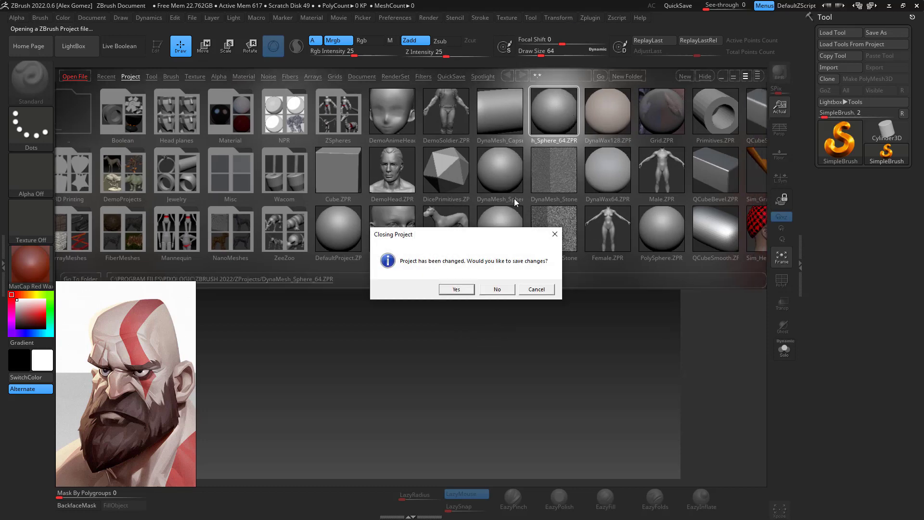
pyautogui.click(497, 289)
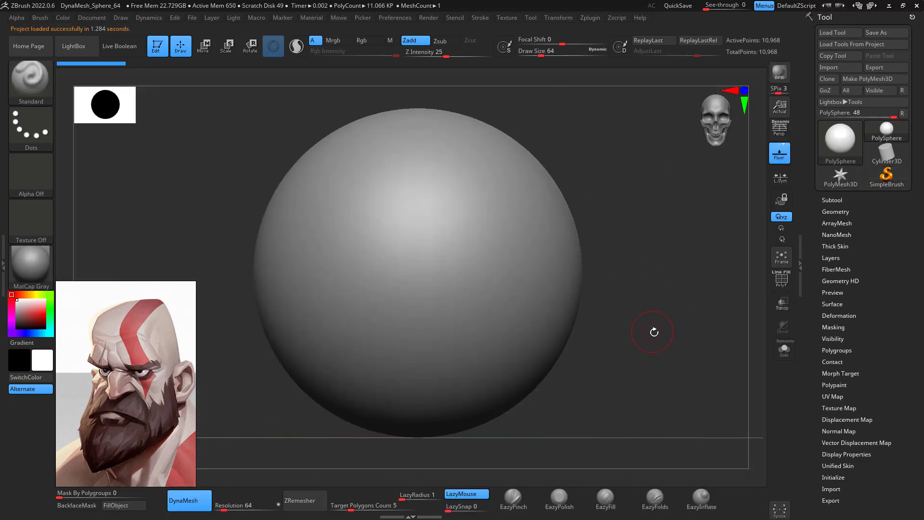
# Scale the sphere down, then flatten its top and sides with the Move brush at a draw size of about 437
pyautogui.keyDown('alt'); pyautogui.moveTo(654, 331); pyautogui.dragTo(641, 288); pyautogui.keyUp('alt')
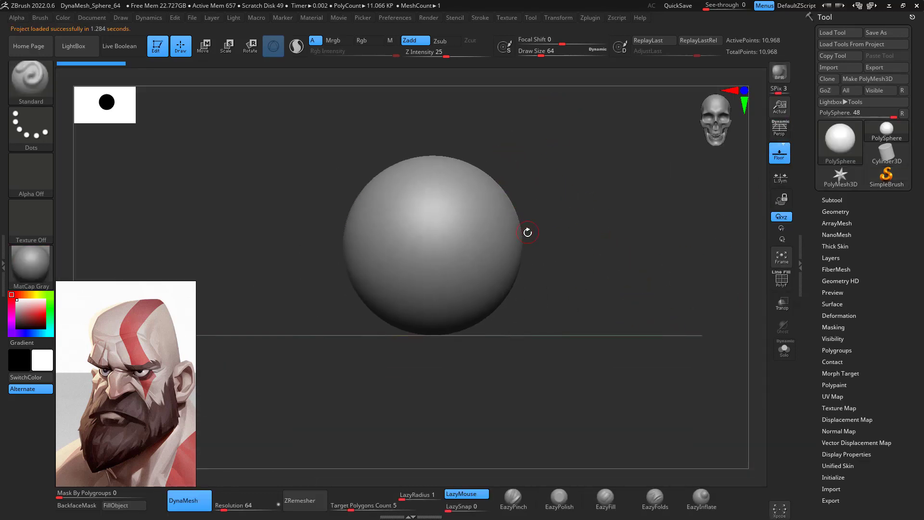
pyautogui.press('r')
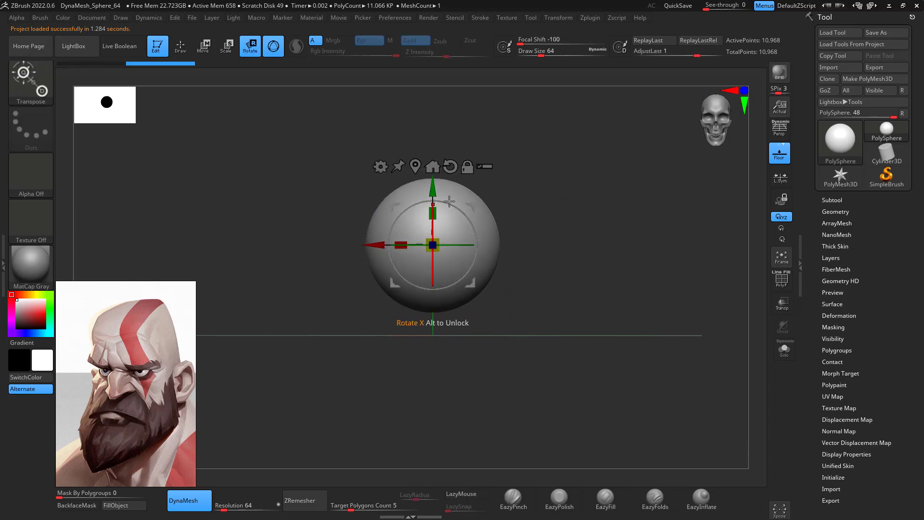
pyautogui.press('b')
pyautogui.press('m')
pyautogui.press('v')
pyautogui.press('space')
pyautogui.moveTo(497, 240)
pyautogui.mouseDown()
pyautogui.moveTo(534, 243)
pyautogui.moveTo(484, 244)
pyautogui.moveTo(505, 229)
pyautogui.moveTo(490, 201)
pyautogui.mouseUp()
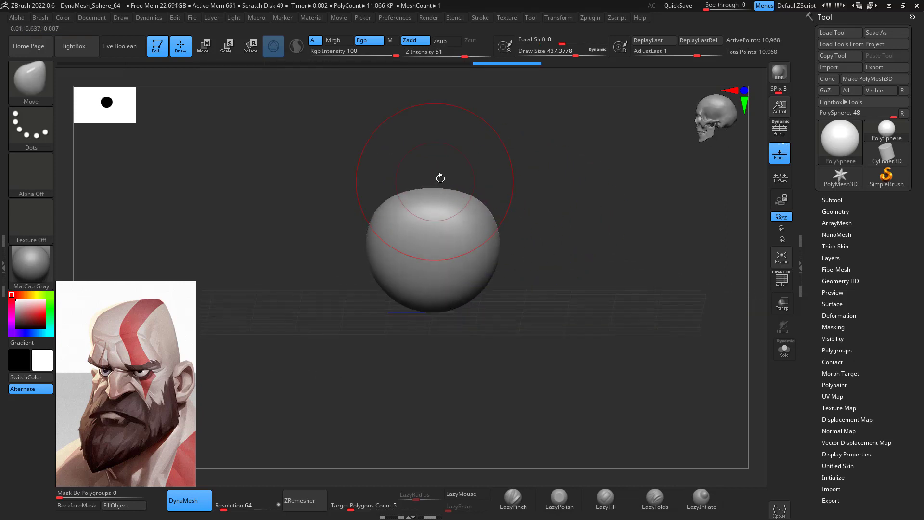
pyautogui.moveTo(379, 215); pyautogui.dragTo(385, 211)
pyautogui.moveTo(494, 249); pyautogui.dragTo(484, 244)
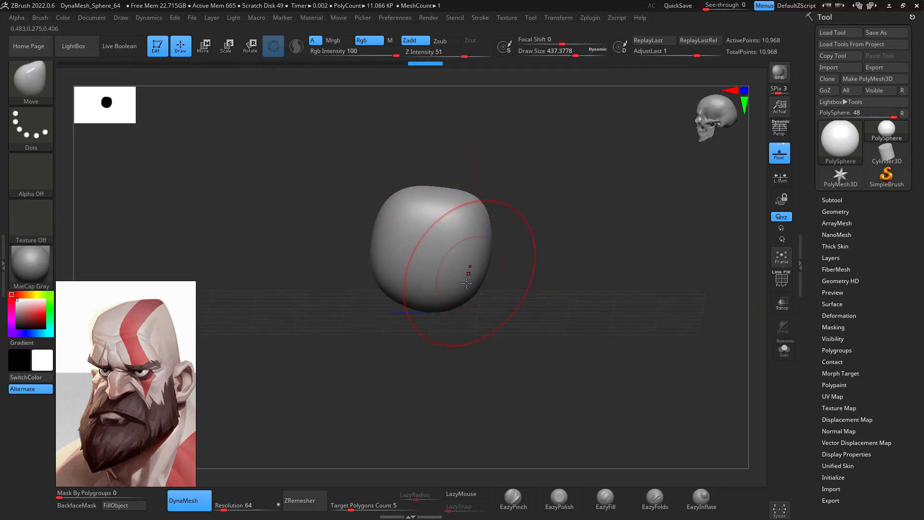
# Refine the cranium into a narrow rounded block by pulling its lower contours in the side and front views
pyautogui.moveTo(380, 281); pyautogui.dragTo(376, 286)
pyautogui.moveTo(535, 250); pyautogui.dragTo(578, 241)
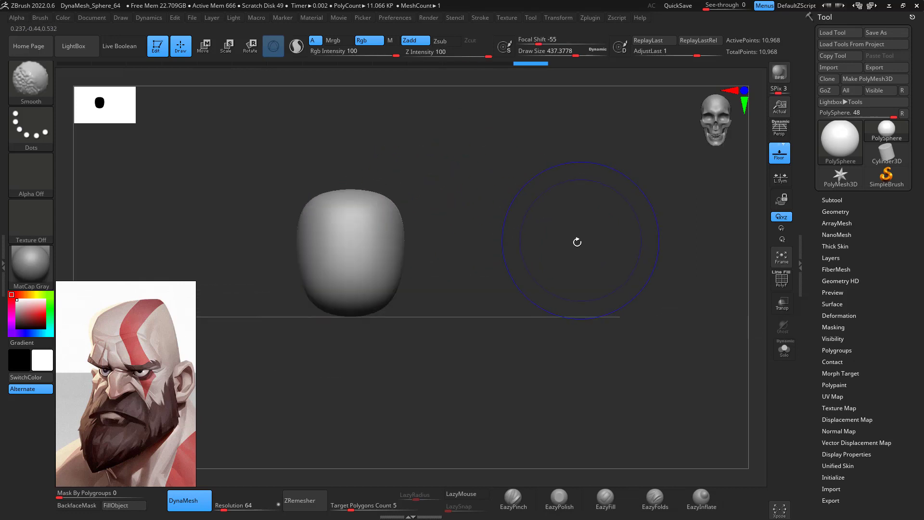
pyautogui.moveTo(378, 285); pyautogui.dragTo(388, 305)
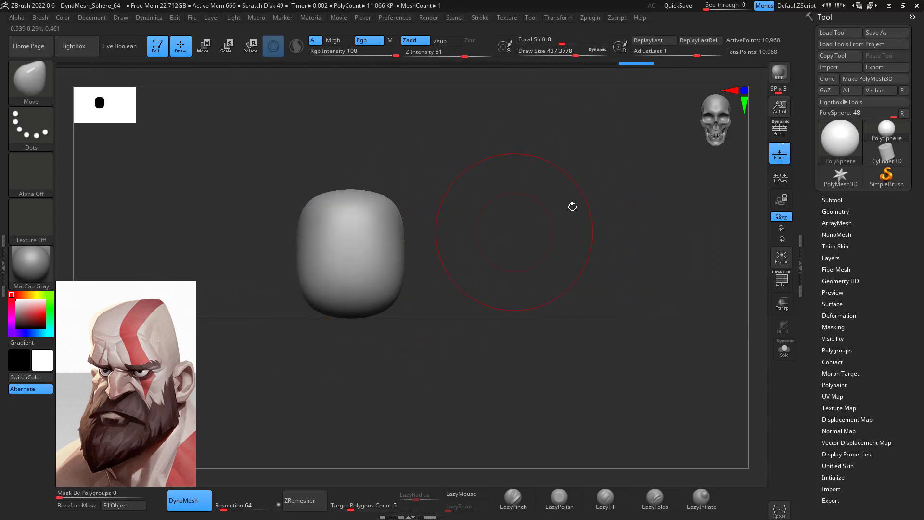
pyautogui.moveTo(602, 296)
pyautogui.mouseDown()
pyautogui.moveTo(544, 326)
pyautogui.moveTo(556, 319)
pyautogui.mouseUp()
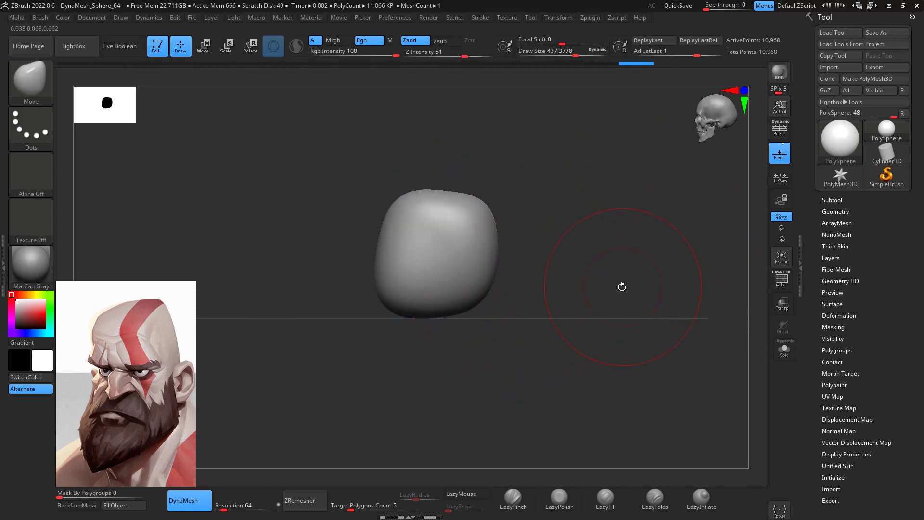
# Append a sphere to the model as a new subtool
pyautogui.click(833, 200)
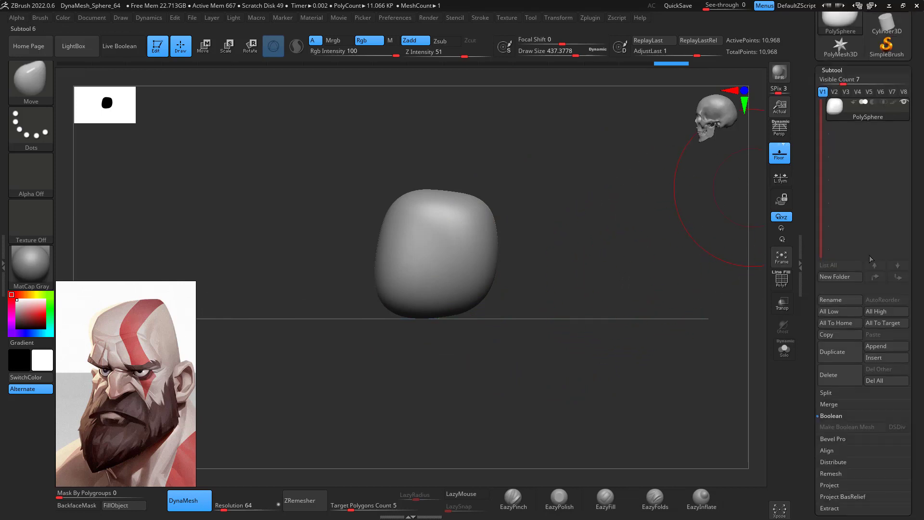
pyautogui.click(890, 348)
pyautogui.click(554, 315)
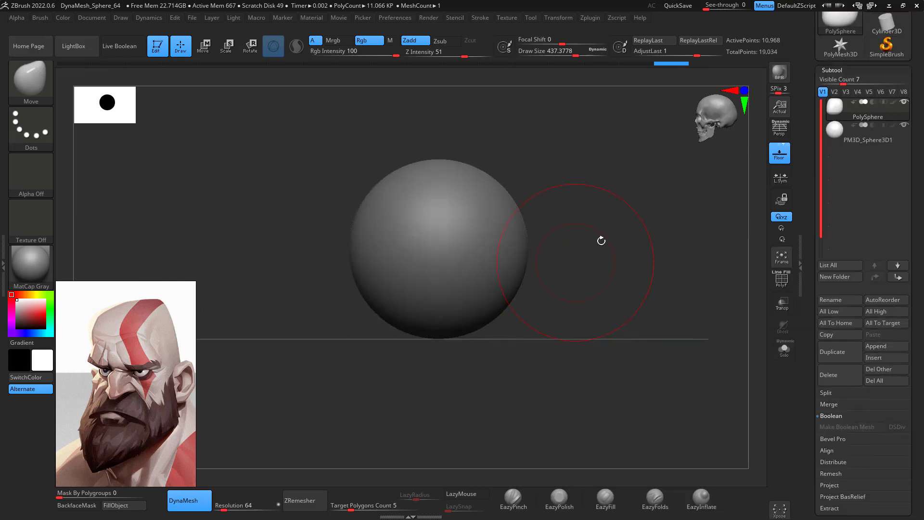
# Select the appended sphere, scale it down and move it to the lower front of the cranium for the jaw
pyautogui.keyDown('alt'); pyautogui.moveTo(605, 332); pyautogui.dragTo(542, 331); pyautogui.keyUp('alt')
pyautogui.click(858, 139)
pyautogui.press('w')
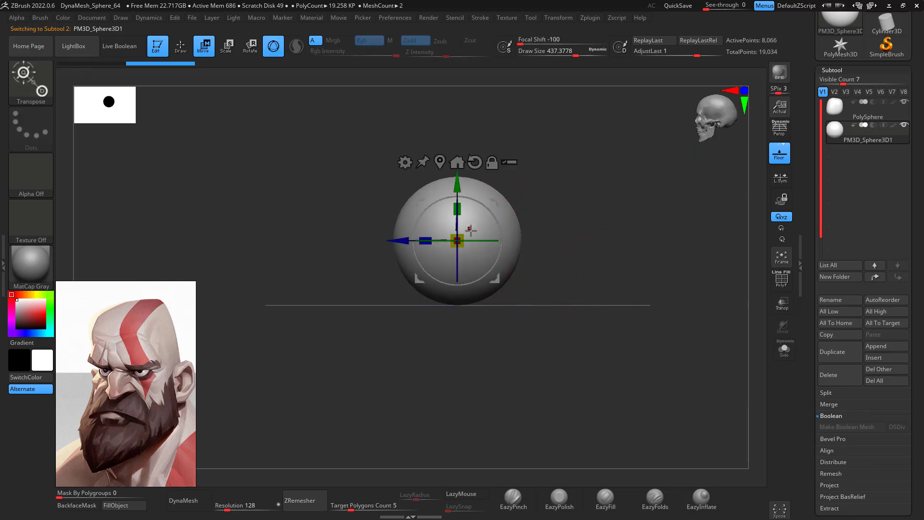
pyautogui.keyDown('ctrl'); pyautogui.moveTo(471, 230); pyautogui.dragTo(414, 310); pyautogui.keyUp('ctrl')
pyautogui.moveTo(468, 257); pyautogui.dragTo(471, 236)
pyautogui.moveTo(524, 300)
pyautogui.mouseDown()
pyautogui.moveTo(561, 305)
pyautogui.moveTo(511, 264)
pyautogui.mouseUp()
# Stretch the jaw sphere down and forward in side view with the Move brush at a draw size of about 585
pyautogui.press('b')
pyautogui.press('m')
pyautogui.press('v')
pyautogui.press('space')
pyautogui.moveTo(428, 293); pyautogui.dragTo(428, 310)
pyautogui.moveTo(427, 264)
pyautogui.mouseDown()
pyautogui.moveTo(428, 284)
pyautogui.moveTo(443, 256)
pyautogui.mouseUp()
pyautogui.moveTo(573, 288)
pyautogui.mouseDown()
pyautogui.moveTo(523, 291)
pyautogui.moveTo(472, 309)
pyautogui.mouseUp()
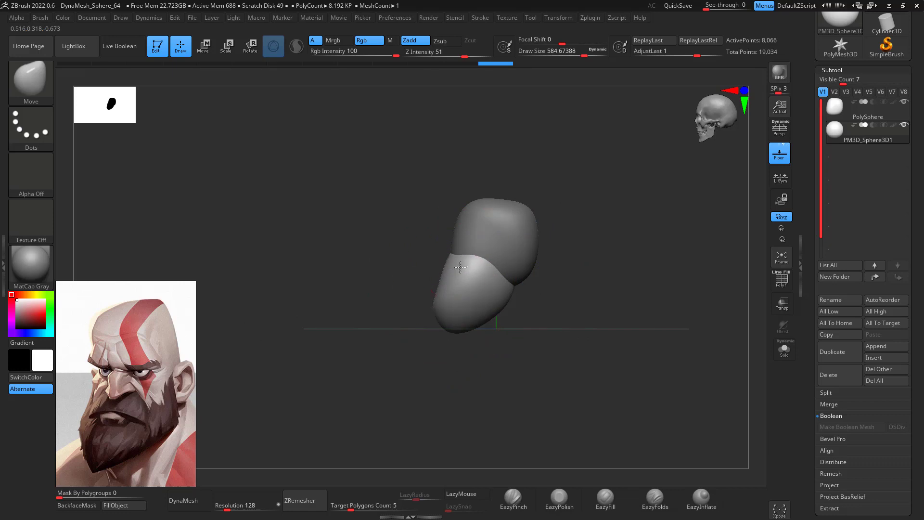
# Shape the jaw's back corner and flatten the chin in side view, using a Move brush draw size of about 386
pyautogui.press('space')
pyautogui.moveTo(494, 306); pyautogui.dragTo(485, 304)
pyautogui.moveTo(541, 287); pyautogui.dragTo(485, 270)
pyautogui.press('space')
pyautogui.moveTo(487, 269); pyautogui.dragTo(500, 275)
pyautogui.keyDown('shift'); pyautogui.moveTo(630, 309); pyautogui.dragTo(603, 291); pyautogui.keyUp('shift')
pyautogui.moveTo(497, 284); pyautogui.dragTo(507, 272)
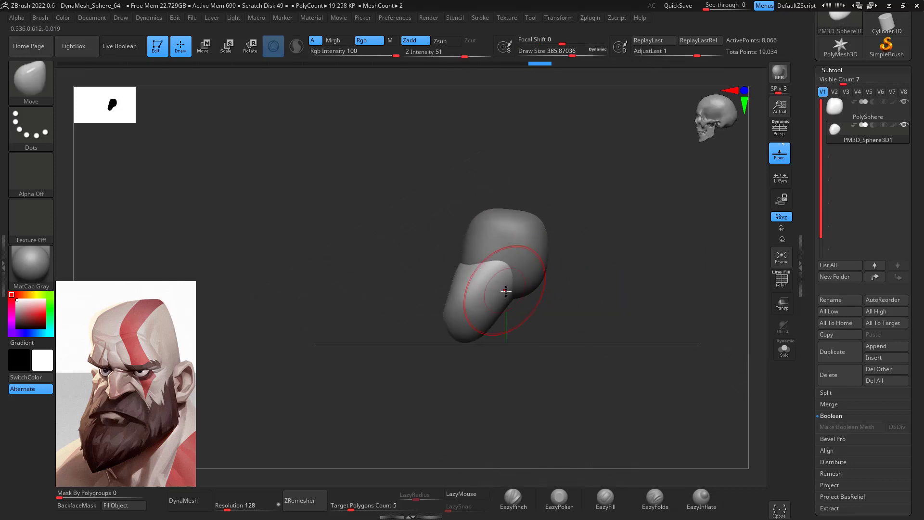
pyautogui.moveTo(462, 339); pyautogui.dragTo(460, 328)
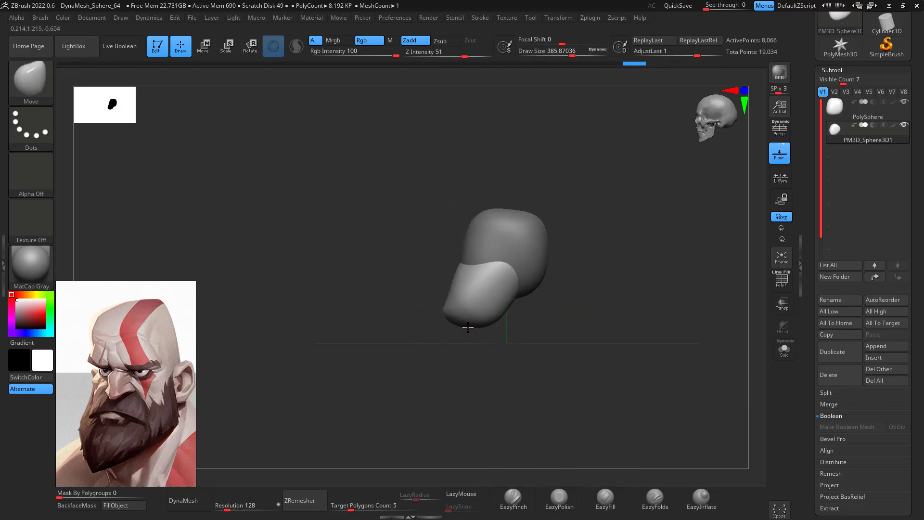
# Narrow the sides of the jaw in front view so it tapers toward the chin
pyautogui.keyDown('shift'); pyautogui.moveTo(526, 329); pyautogui.dragTo(567, 334); pyautogui.keyUp('shift')
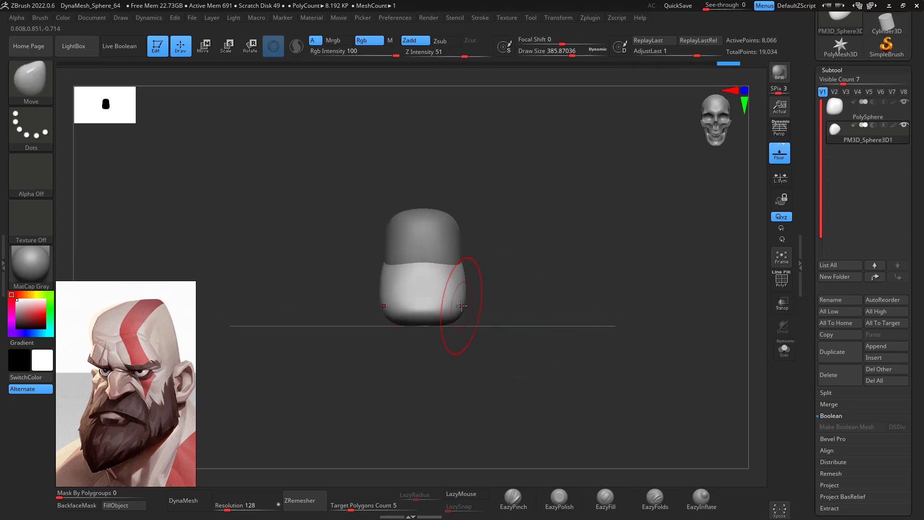
pyautogui.moveTo(459, 307); pyautogui.dragTo(460, 277)
pyautogui.moveTo(504, 280)
pyautogui.mouseDown()
pyautogui.moveTo(464, 287)
pyautogui.moveTo(433, 312)
pyautogui.mouseUp()
pyautogui.moveTo(504, 339)
pyautogui.mouseDown()
pyautogui.moveTo(533, 344)
pyautogui.moveTo(521, 337)
pyautogui.mouseUp()
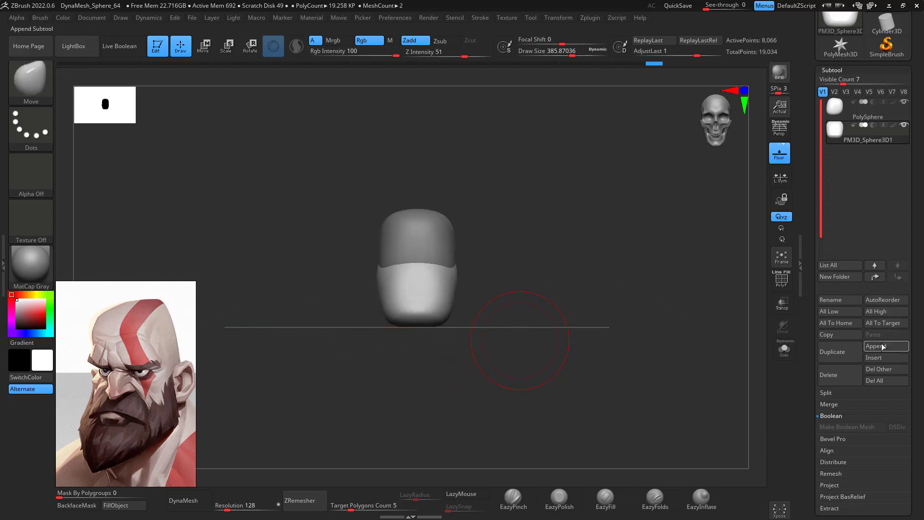
# Append another sphere as a third subtool for the ear
pyautogui.click(881, 346)
pyautogui.click(552, 315)
pyautogui.keyDown('shift'); pyautogui.moveTo(587, 347); pyautogui.dragTo(560, 350); pyautogui.keyUp('shift')
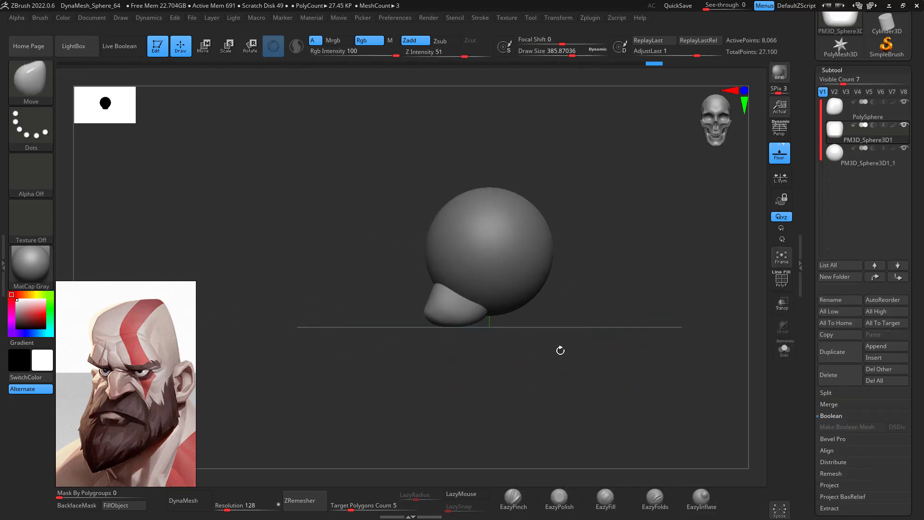
# Select the new sphere, shrink it and position it beside the head at ear height
pyautogui.click(836, 158)
pyautogui.moveTo(630, 301); pyautogui.dragTo(670, 302)
pyautogui.keyDown('alt'); pyautogui.moveTo(625, 264); pyautogui.dragTo(611, 321); pyautogui.keyUp('alt')
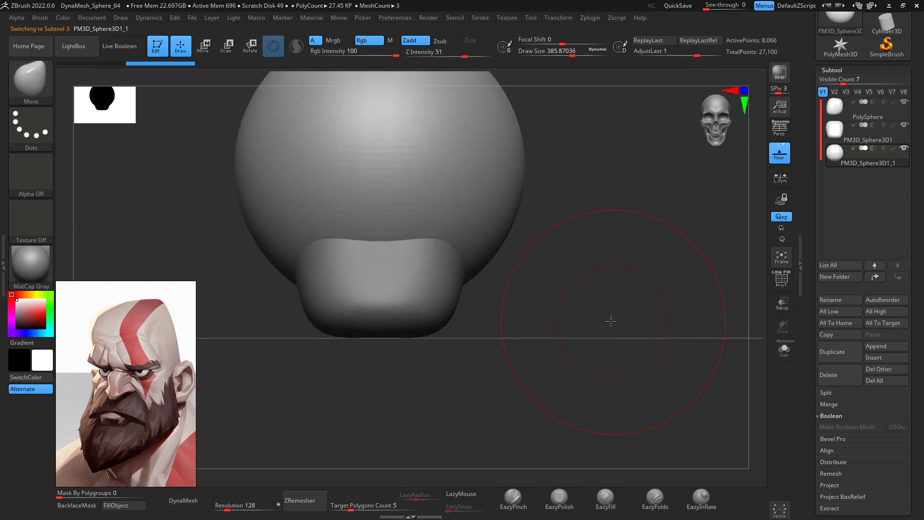
pyautogui.press('f')
pyautogui.press('r')
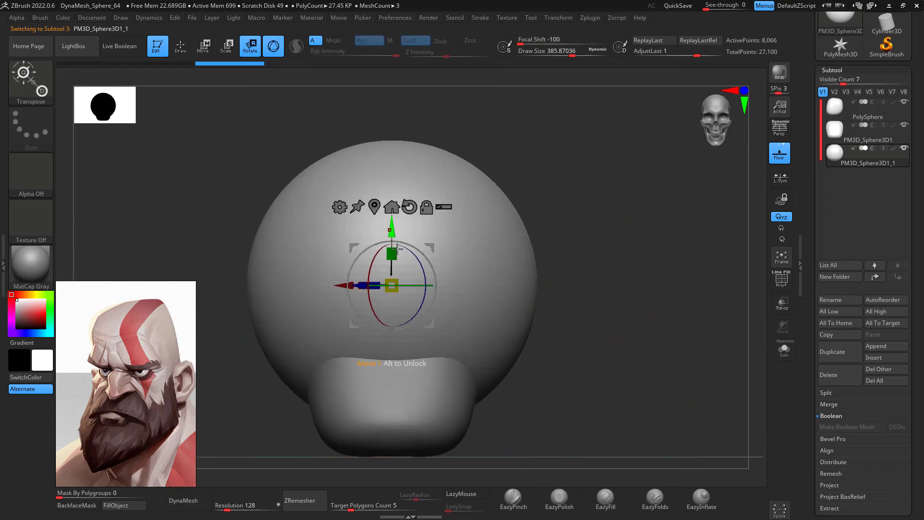
pyautogui.moveTo(394, 288); pyautogui.dragTo(378, 295)
pyautogui.moveTo(430, 248); pyautogui.dragTo(577, 286)
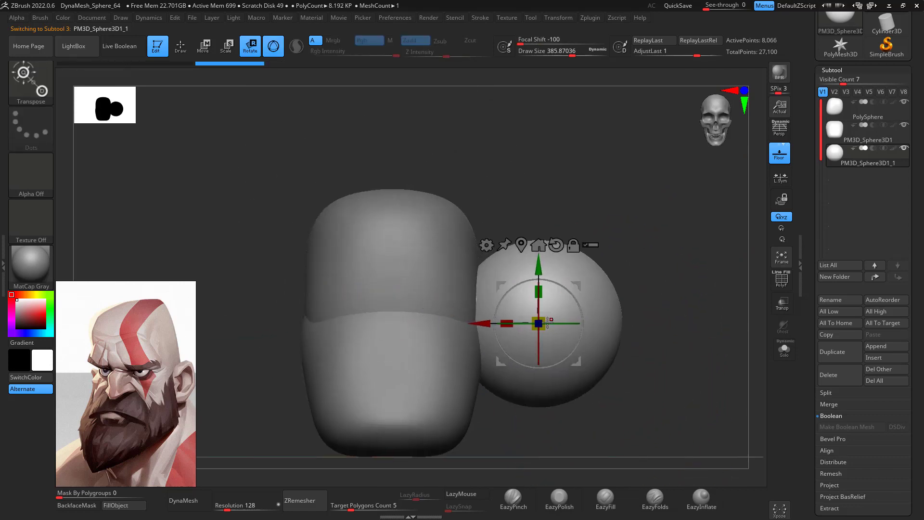
pyautogui.moveTo(543, 324); pyautogui.dragTo(527, 334)
pyautogui.moveTo(662, 287); pyautogui.dragTo(617, 280)
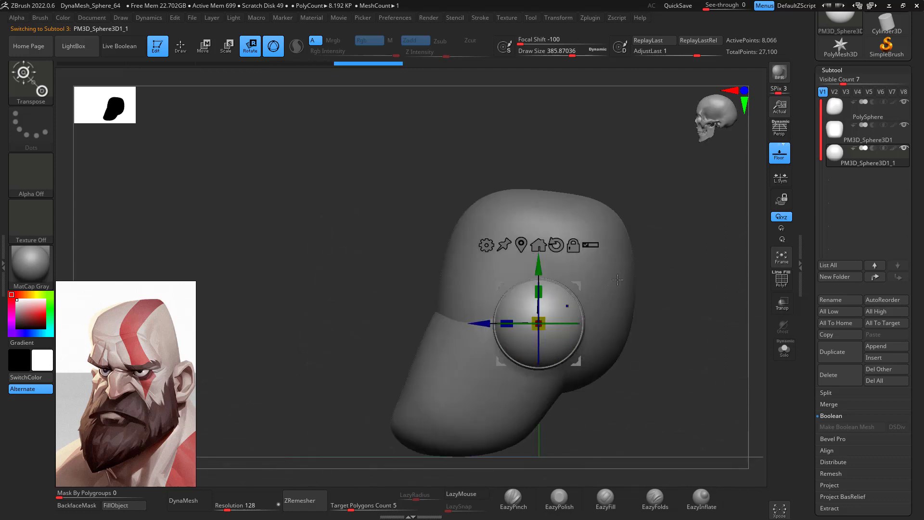
# Cut the ear sphere's front and back away with vertical KnifeCurve cuts, leaving a thin disc
pyautogui.keyDown('alt'); pyautogui.moveTo(654, 379); pyautogui.dragTo(609, 306); pyautogui.keyUp('alt')
pyautogui.press('q')
pyautogui.hotkey('ctrl', 'shift')
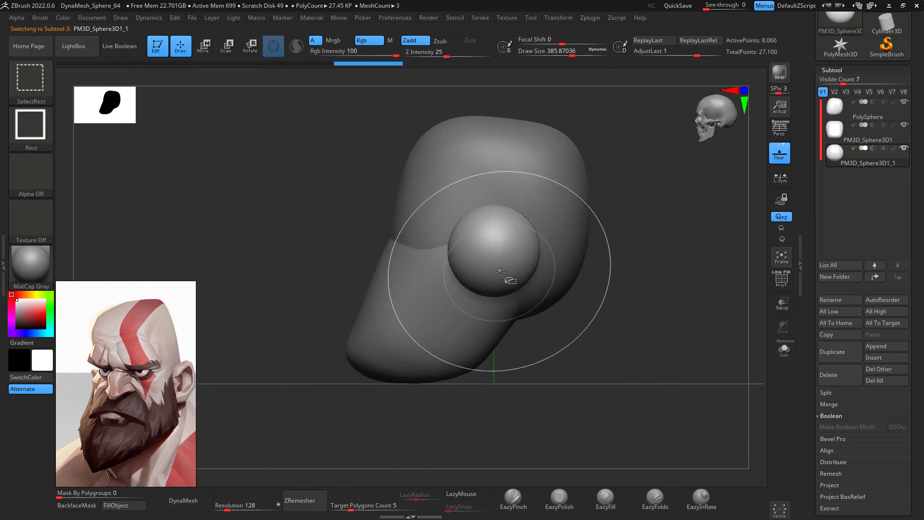
pyautogui.click(42, 88)
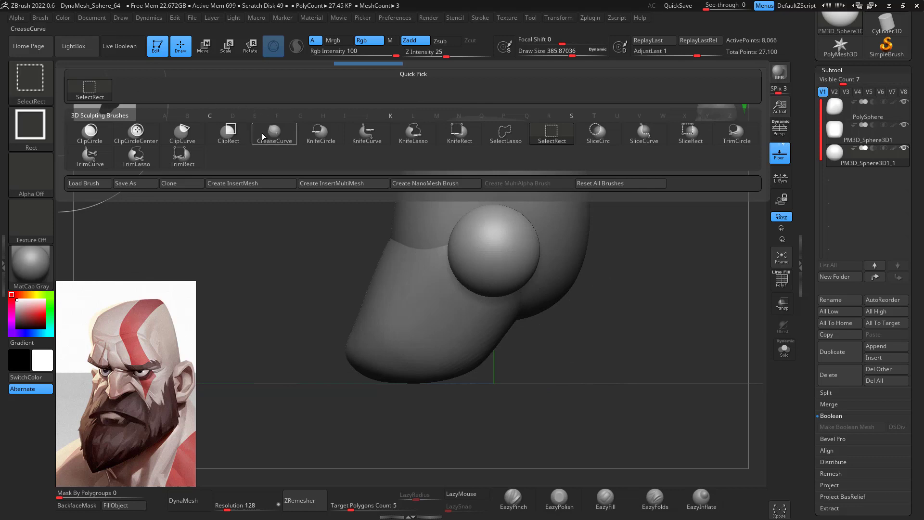
pyautogui.click(366, 129)
pyautogui.keyDown('ctrl'); pyautogui.keyDown('shift'); pyautogui.moveTo(518, 329); pyautogui.dragTo(516, 173); pyautogui.keyUp('shift'); pyautogui.keyUp('ctrl')
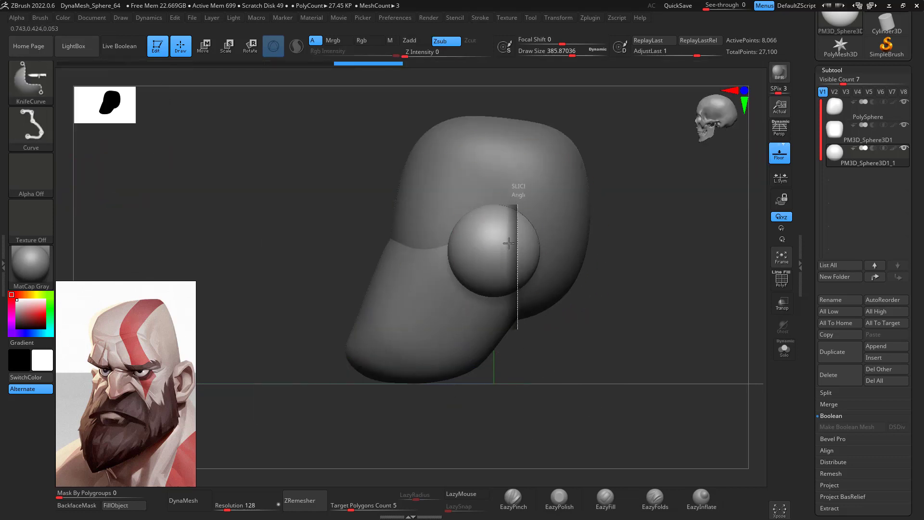
pyautogui.keyDown('ctrl'); pyautogui.keyDown('shift'); pyautogui.moveTo(509, 243); pyautogui.dragTo(517, 361); pyautogui.keyUp('shift'); pyautogui.keyUp('ctrl')
pyautogui.moveTo(512, 184)
pyautogui.keyDown('ctrl'); pyautogui.keyDown('shift'); pyautogui.mouseDown()
pyautogui.moveTo(502, 308)
pyautogui.moveTo(513, 371)
pyautogui.mouseUp(); pyautogui.keyUp('shift'); pyautogui.keyUp('ctrl')
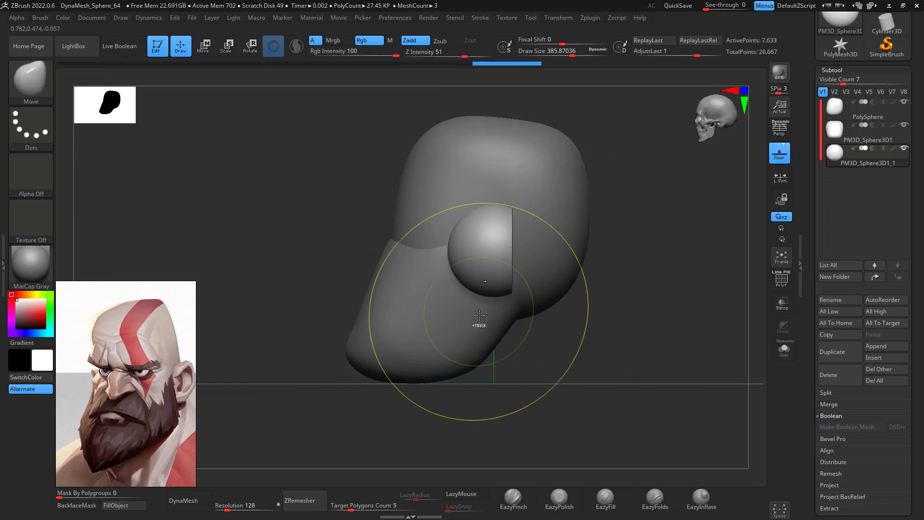
pyautogui.keyDown('ctrl'); pyautogui.keyDown('shift'); pyautogui.moveTo(485, 319); pyautogui.dragTo(486, 150); pyautogui.keyUp('shift'); pyautogui.keyUp('ctrl')
# Scale the ear disc down and move it against the side of the head
pyautogui.moveTo(529, 340); pyautogui.dragTo(625, 336)
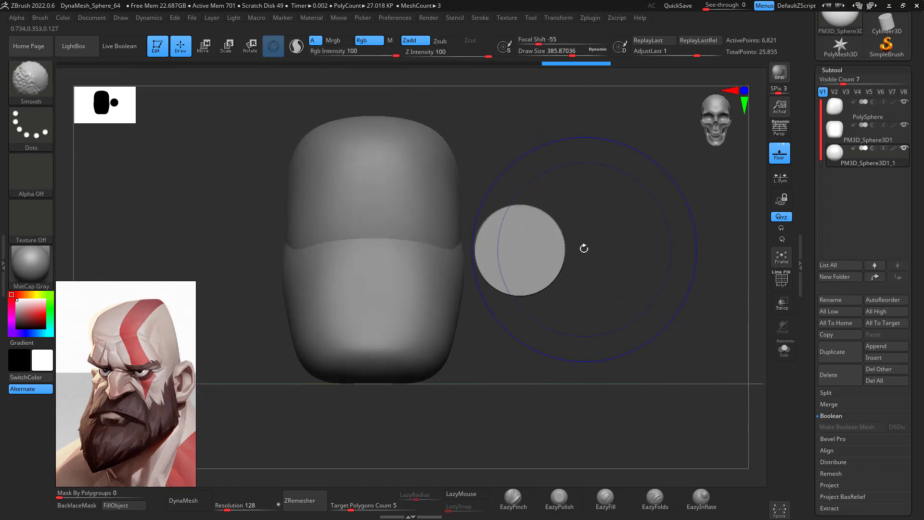
pyautogui.press('w')
pyautogui.moveTo(523, 253); pyautogui.dragTo(507, 258)
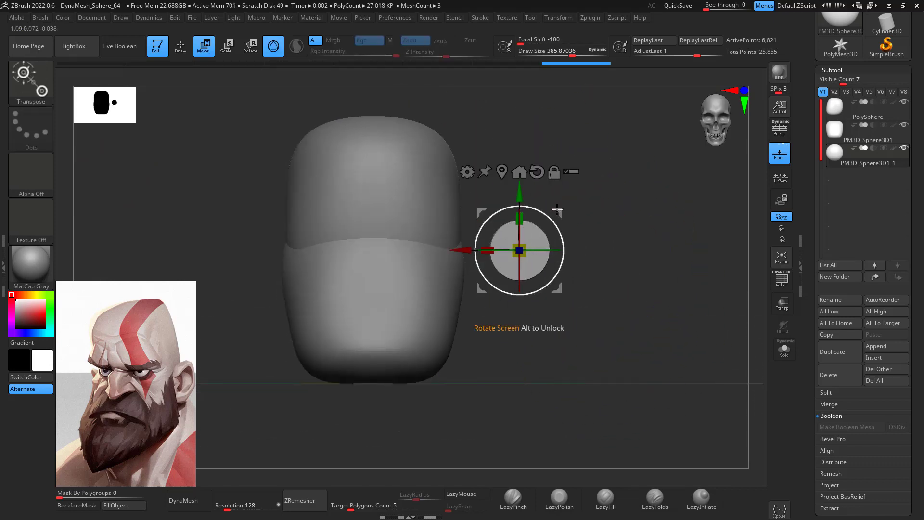
pyautogui.moveTo(561, 210); pyautogui.dragTo(515, 204)
# Pull the ear disc's upper edge up and outward and taper its lower part with the Move brush at about 187 draw size
pyautogui.press('b')
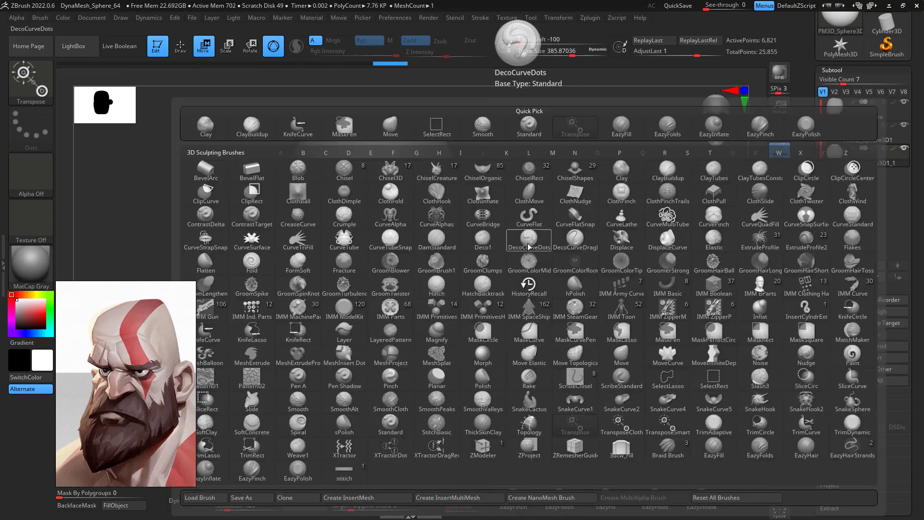
pyautogui.press('m')
pyautogui.press('v')
pyautogui.press('space')
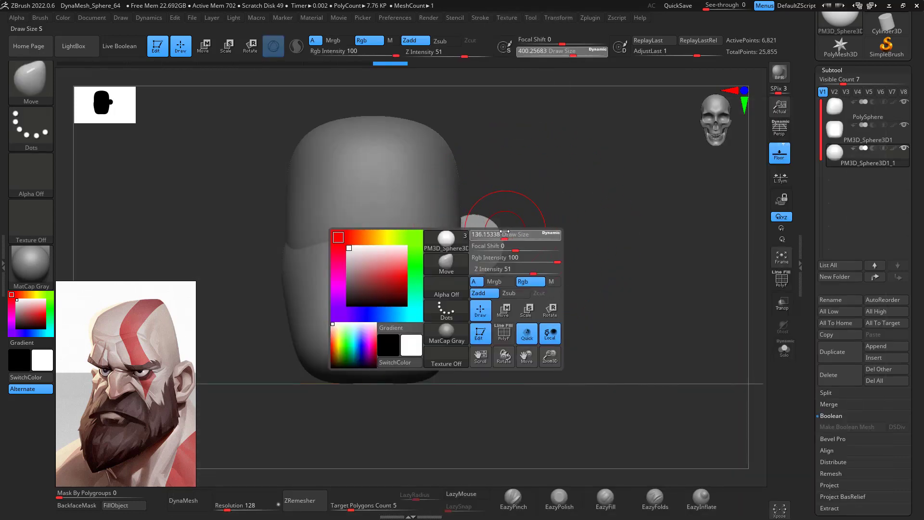
pyautogui.moveTo(504, 231); pyautogui.dragTo(506, 231)
pyautogui.keyDown('ctrl'); pyautogui.moveTo(553, 213); pyautogui.dragTo(551, 301, button='right'); pyautogui.keyUp('ctrl')
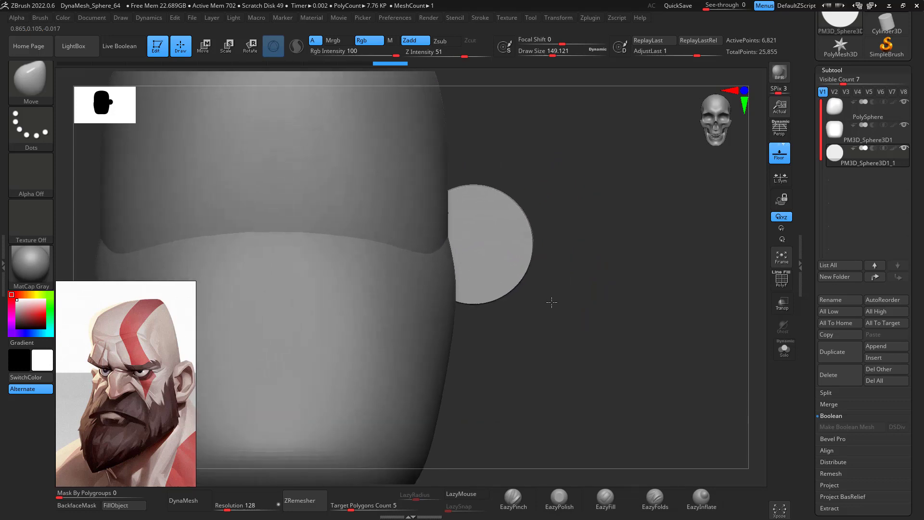
pyautogui.press('space')
pyautogui.moveTo(480, 196); pyautogui.dragTo(521, 159)
pyautogui.moveTo(543, 220); pyautogui.dragTo(537, 224)
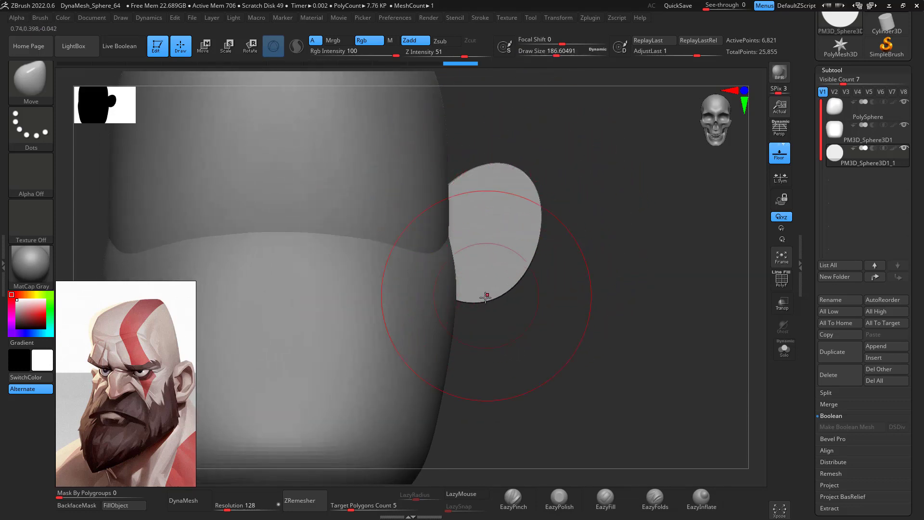
pyautogui.moveTo(486, 296); pyautogui.dragTo(487, 307)
pyautogui.moveTo(525, 279); pyautogui.dragTo(518, 273)
# Refine the ear's outer contour and lobe in front view with the Move brush at a draw size of about 128
pyautogui.press('space')
pyautogui.moveTo(560, 220)
pyautogui.mouseDown()
pyautogui.moveTo(536, 207)
pyautogui.moveTo(515, 226)
pyautogui.mouseUp()
pyautogui.moveTo(511, 180); pyautogui.dragTo(534, 170)
pyautogui.moveTo(524, 253); pyautogui.dragTo(493, 293)
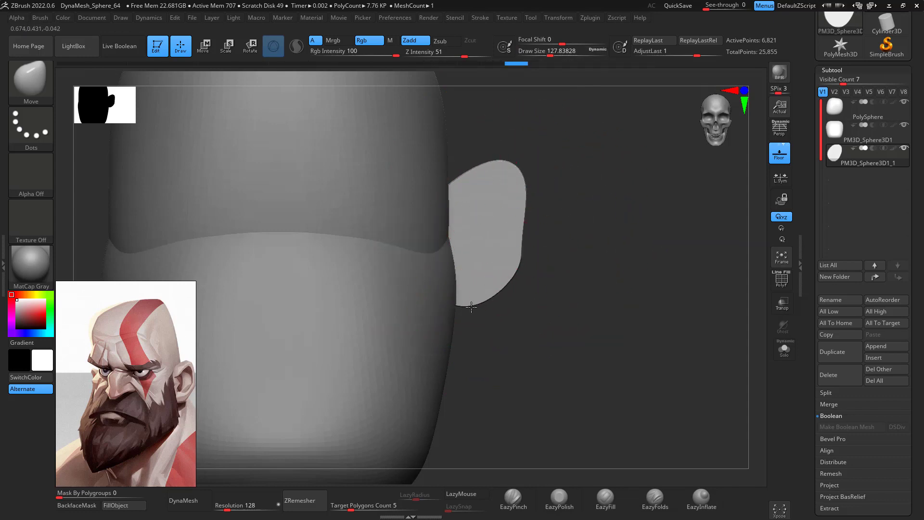
pyautogui.moveTo(569, 302)
pyautogui.mouseDown()
pyautogui.moveTo(588, 345)
pyautogui.moveTo(558, 303)
pyautogui.mouseUp()
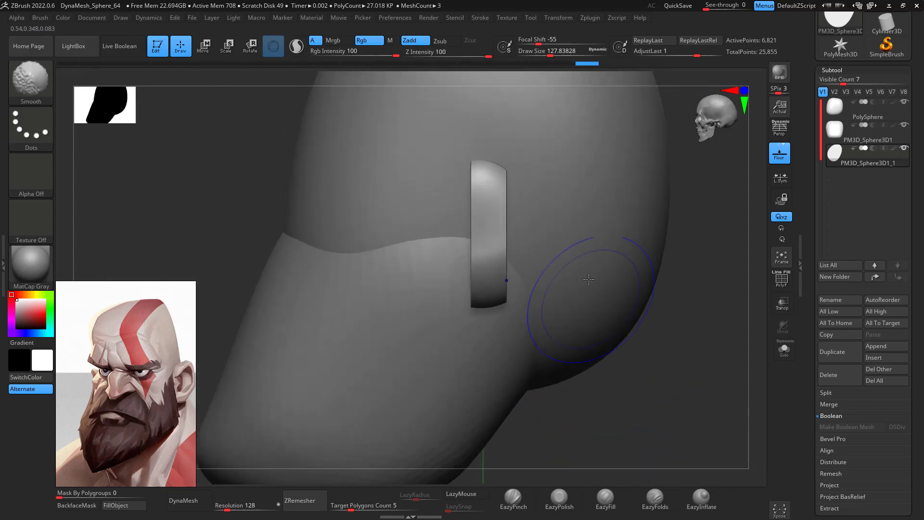
# Retopologize the ear with ZRemesher at a target polygon count of 5 and smooth its rim
pyautogui.press('shift')
pyautogui.keyDown('alt'); pyautogui.moveTo(629, 390); pyautogui.dragTo(635, 295); pyautogui.keyUp('alt')
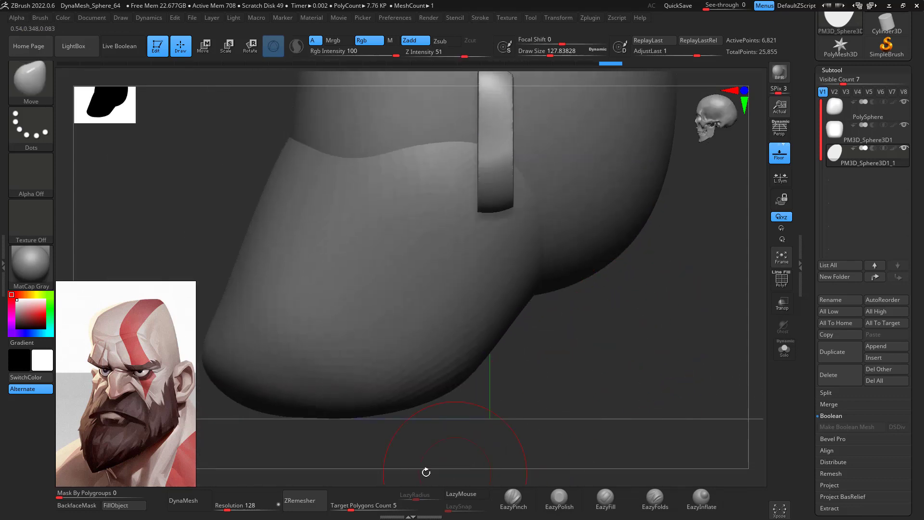
pyautogui.click(320, 503)
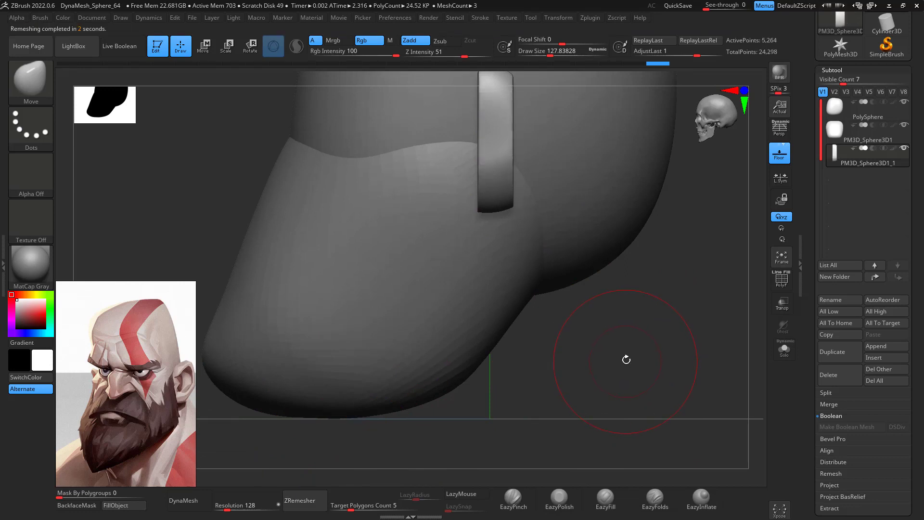
pyautogui.keyDown('alt'); pyautogui.moveTo(625, 359); pyautogui.dragTo(609, 452); pyautogui.keyUp('alt')
pyautogui.keyDown('shift'); pyautogui.moveTo(461, 212); pyautogui.dragTo(464, 175); pyautogui.keyUp('shift')
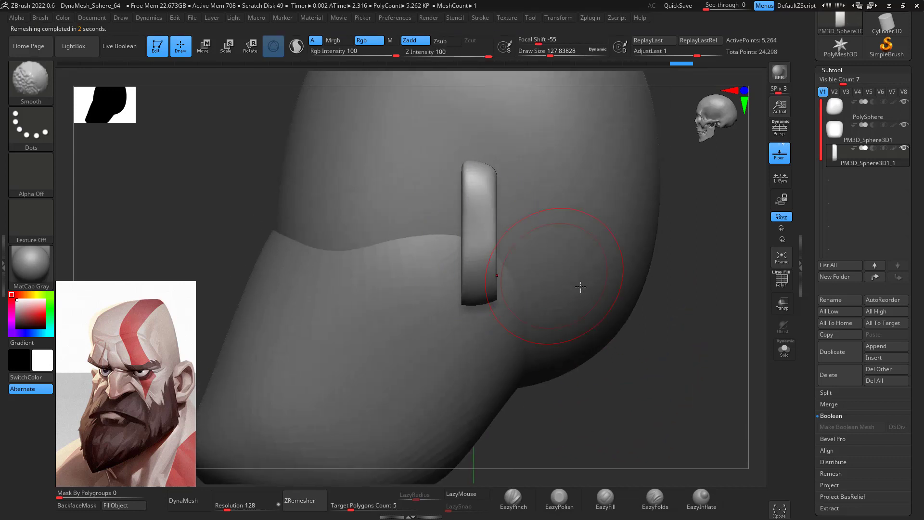
pyautogui.moveTo(640, 345)
pyautogui.mouseDown()
pyautogui.moveTo(670, 348)
pyautogui.moveTo(670, 308)
pyautogui.moveTo(633, 312)
pyautogui.moveTo(645, 293)
pyautogui.mouseUp()
# Rotate the ear with the gizmo so it angles against the side of the head
pyautogui.press('e')
pyautogui.keyDown('alt'); pyautogui.moveTo(580, 204); pyautogui.dragTo(553, 204); pyautogui.keyUp('alt')
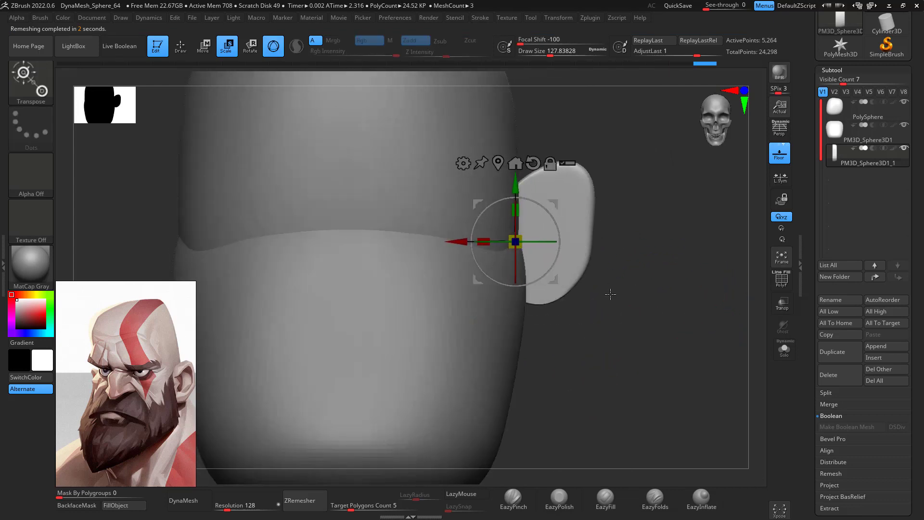
pyautogui.moveTo(611, 294); pyautogui.dragTo(577, 321)
pyautogui.moveTo(545, 256); pyautogui.dragTo(563, 215)
pyautogui.moveTo(615, 292); pyautogui.dragTo(645, 258)
# Mirror the ear across the X axis with SubTool Master, merging both ears into one subtool
pyautogui.click(593, 19)
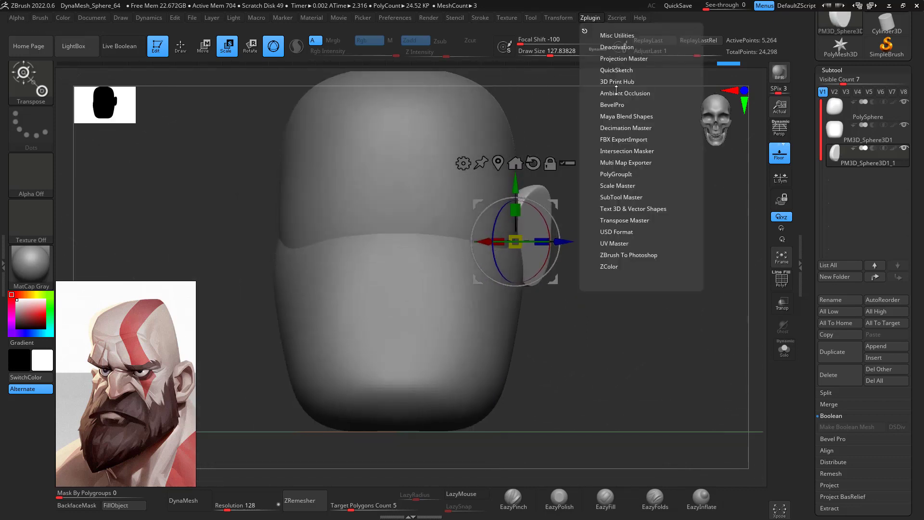
pyautogui.click(636, 197)
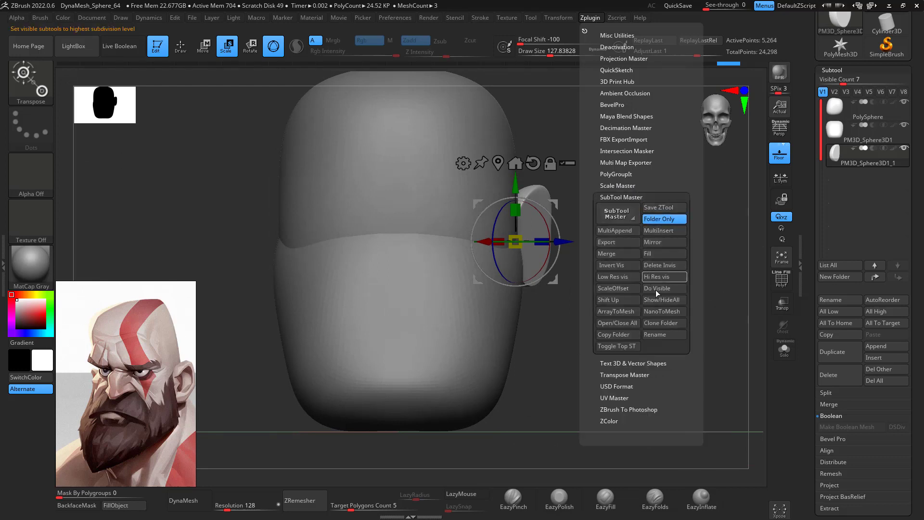
pyautogui.click(666, 243)
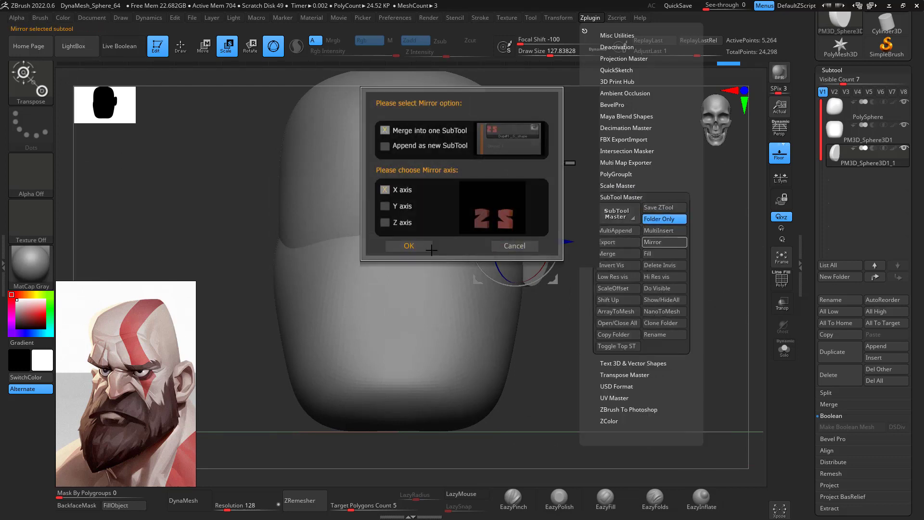
pyautogui.click(410, 246)
pyautogui.moveTo(627, 348); pyautogui.dragTo(647, 339)
pyautogui.moveTo(648, 340); pyautogui.dragTo(602, 337)
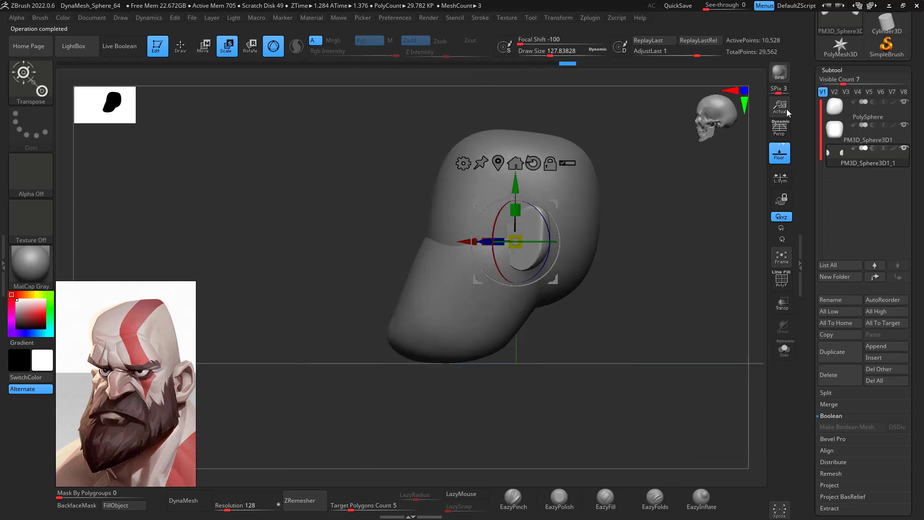
# Append a Cylinder3D as a new subtool and make it active
pyautogui.click(889, 345)
pyautogui.click(888, 345)
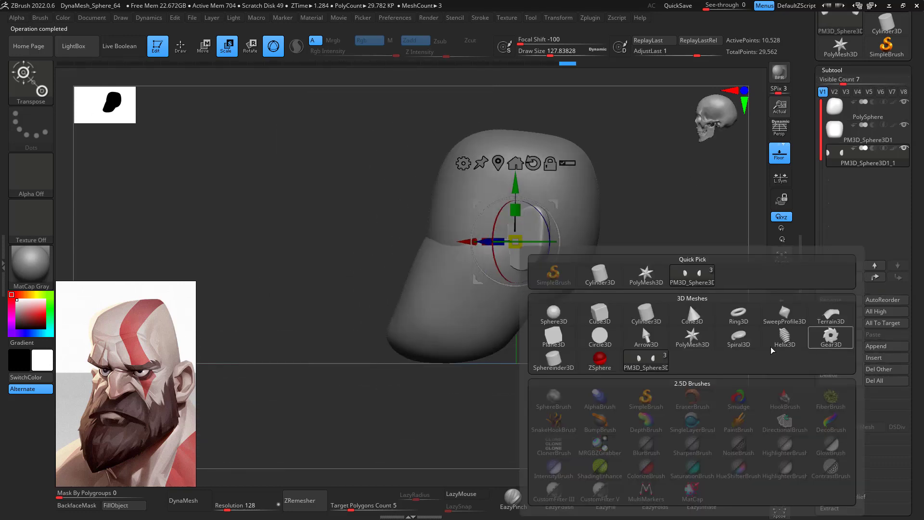
pyautogui.click(652, 322)
pyautogui.keyDown('alt'); pyautogui.moveTo(628, 387); pyautogui.dragTo(575, 362); pyautogui.keyUp('alt')
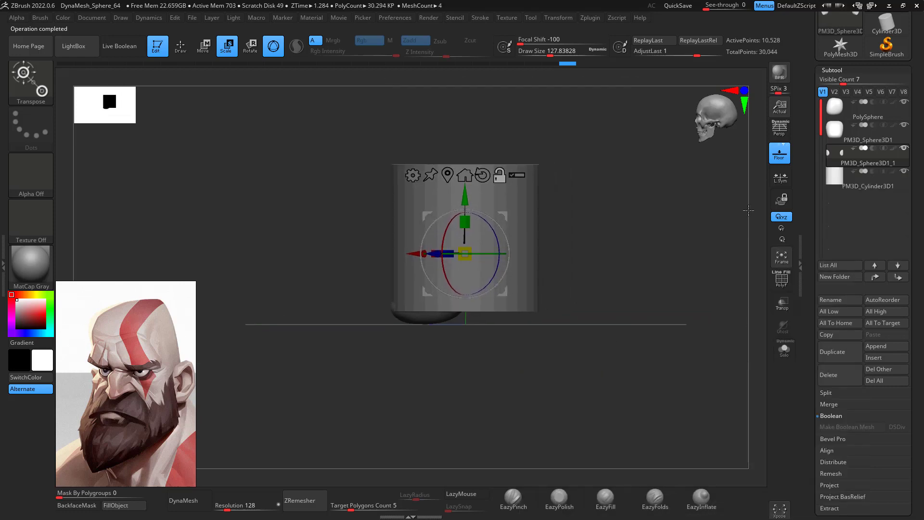
pyautogui.click(848, 181)
# Lower, tilt and scale down the cylinder to form a neck beneath the back of the head
pyautogui.moveTo(637, 365)
pyautogui.keyDown('alt'); pyautogui.mouseDown()
pyautogui.moveTo(633, 346)
pyautogui.moveTo(634, 383)
pyautogui.mouseUp(); pyautogui.keyUp('alt')
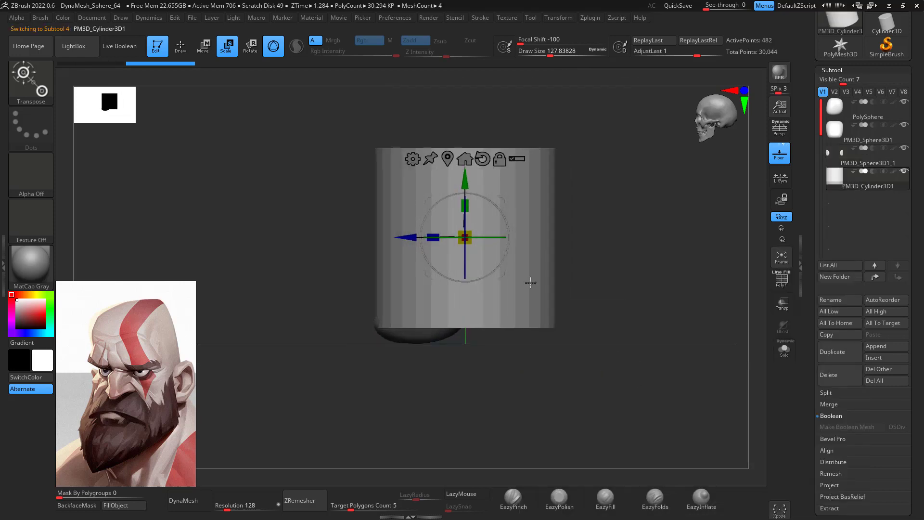
pyautogui.moveTo(465, 179); pyautogui.dragTo(464, 295)
pyautogui.moveTo(471, 358); pyautogui.dragTo(455, 376)
pyautogui.moveTo(495, 321); pyautogui.dragTo(482, 312)
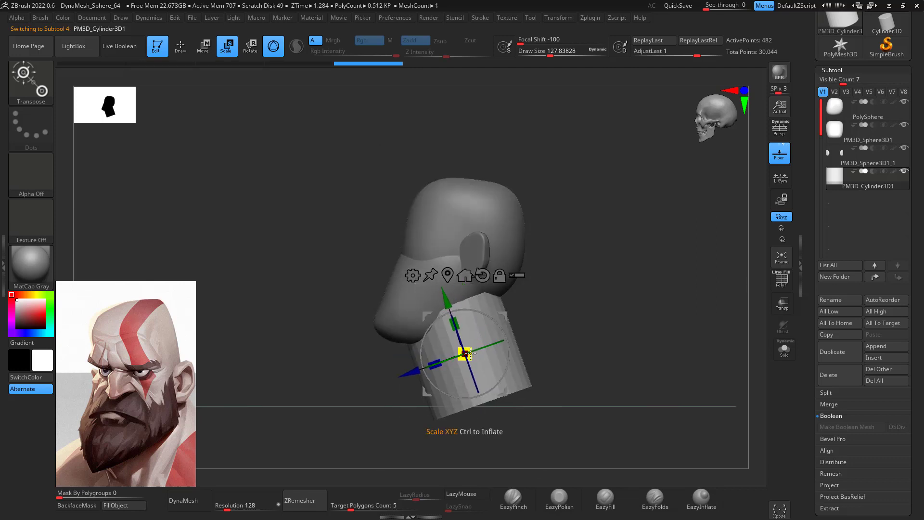
pyautogui.moveTo(468, 355); pyautogui.dragTo(460, 366)
pyautogui.moveTo(458, 323); pyautogui.dragTo(447, 289)
pyautogui.moveTo(504, 315); pyautogui.dragTo(511, 334)
pyautogui.moveTo(512, 359); pyautogui.dragTo(508, 353)
pyautogui.moveTo(554, 332); pyautogui.dragTo(579, 335)
pyautogui.keyDown('alt'); pyautogui.moveTo(580, 336); pyautogui.dragTo(572, 291); pyautogui.keyUp('alt')
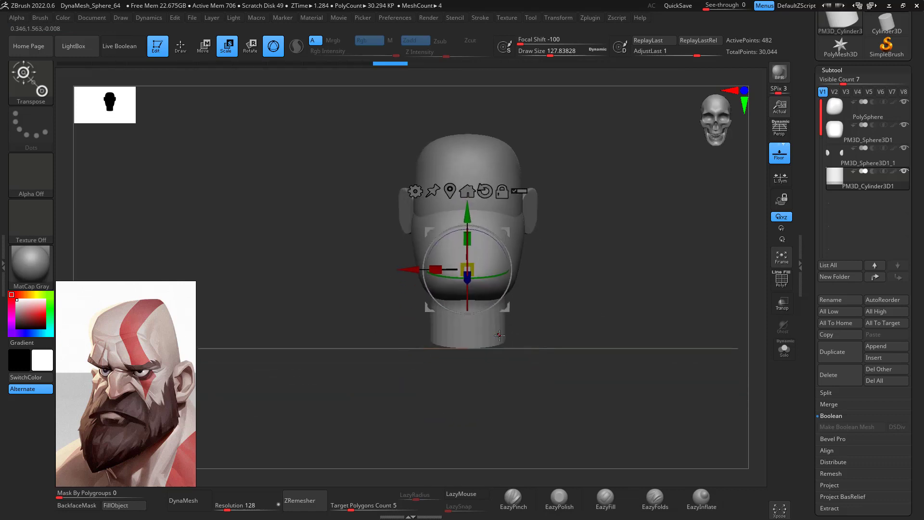
# Shape the neck cylinder with the Move brush at a draw size of about 533, flaring it toward an angled base
pyautogui.press('b')
pyautogui.press('m')
pyautogui.press('v')
pyautogui.press('space')
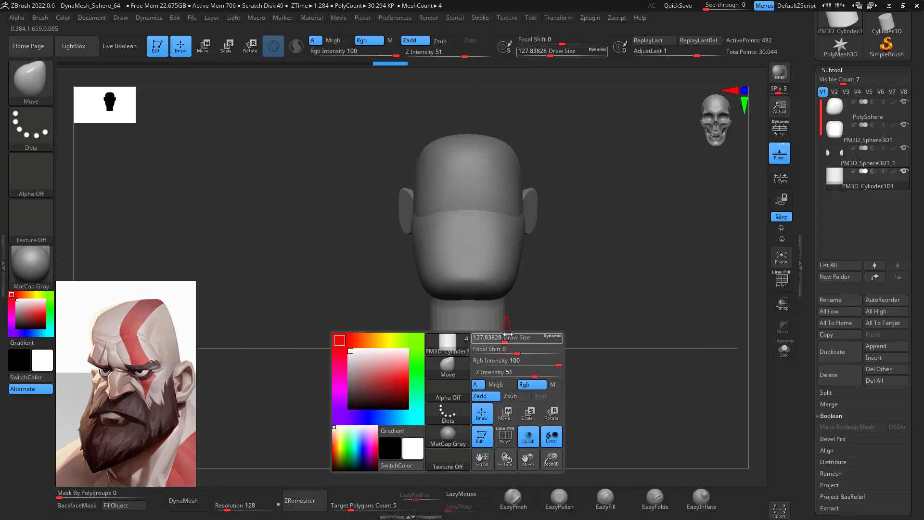
pyautogui.moveTo(505, 337)
pyautogui.mouseDown()
pyautogui.moveTo(537, 337)
pyautogui.moveTo(525, 334)
pyautogui.moveTo(582, 318)
pyautogui.mouseUp()
pyautogui.moveTo(604, 262); pyautogui.dragTo(499, 262)
pyautogui.moveTo(549, 282); pyautogui.dragTo(637, 247)
pyautogui.moveTo(580, 334); pyautogui.dragTo(593, 331)
pyautogui.moveTo(515, 324); pyautogui.dragTo(508, 323)
pyautogui.moveTo(576, 261)
pyautogui.mouseDown()
pyautogui.moveTo(559, 264)
pyautogui.moveTo(648, 264)
pyautogui.mouseUp()
pyautogui.keyDown('alt'); pyautogui.moveTo(660, 306); pyautogui.dragTo(607, 257); pyautogui.keyUp('alt')
pyautogui.moveTo(513, 302); pyautogui.dragTo(510, 337)
pyautogui.moveTo(593, 270)
pyautogui.keyDown('shift'); pyautogui.mouseDown()
pyautogui.moveTo(639, 264)
pyautogui.moveTo(547, 263)
pyautogui.mouseUp(); pyautogui.keyUp('shift')
# Append a Sphere3D as a new subtool and make it active
pyautogui.click(887, 351)
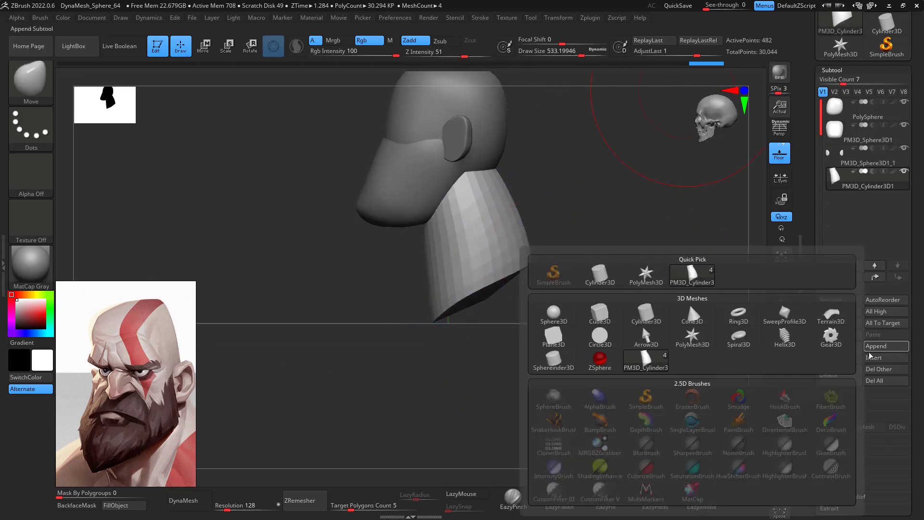
pyautogui.click(553, 314)
pyautogui.keyDown('shift'); pyautogui.moveTo(612, 300); pyautogui.dragTo(477, 364); pyautogui.keyUp('shift')
pyautogui.click(848, 200)
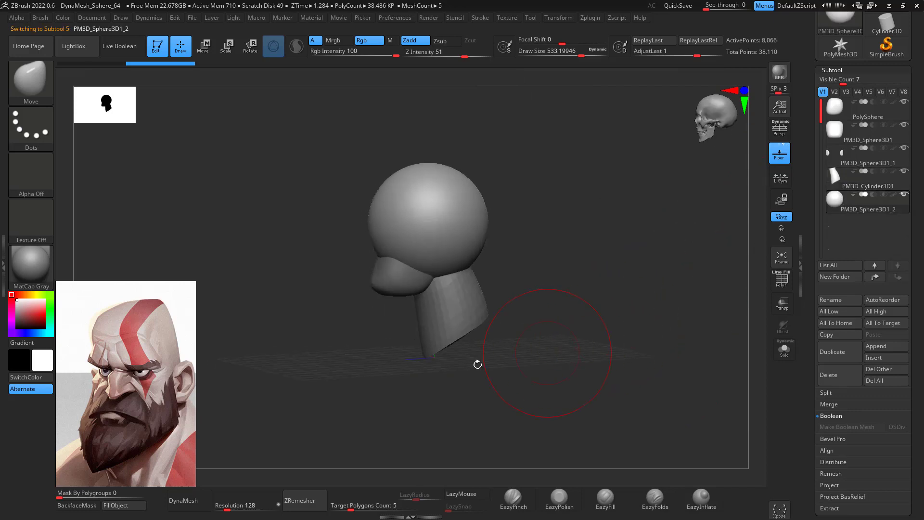
# Bring the reference's shoulders into view and move the new sphere down below the neck as the torso
pyautogui.doubleClick(142, 395)
pyautogui.moveTo(143, 396); pyautogui.dragTo(146, 371, button='middle')
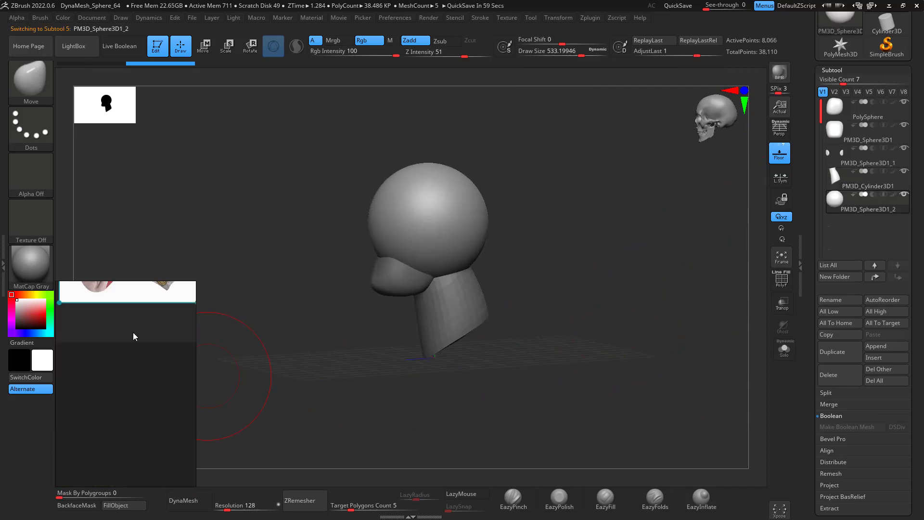
pyautogui.moveTo(133, 328); pyautogui.dragTo(144, 428, button='middle')
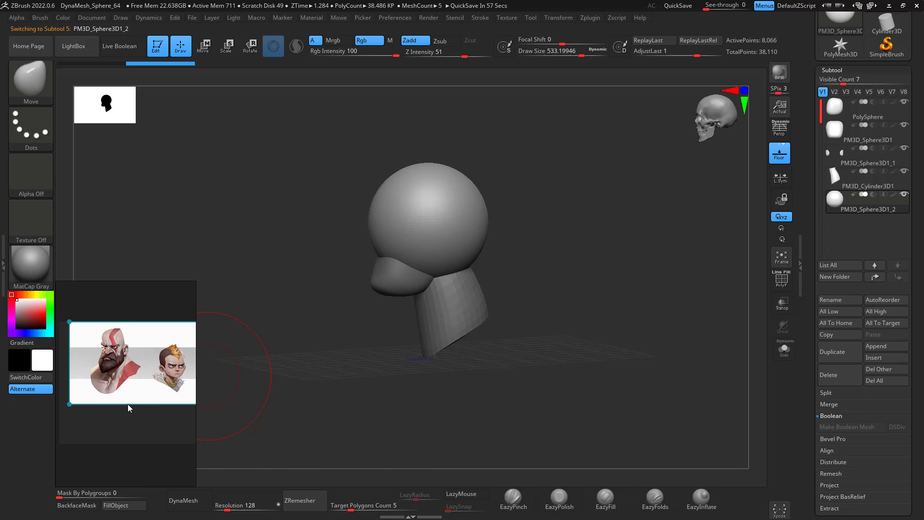
pyautogui.doubleClick(120, 374)
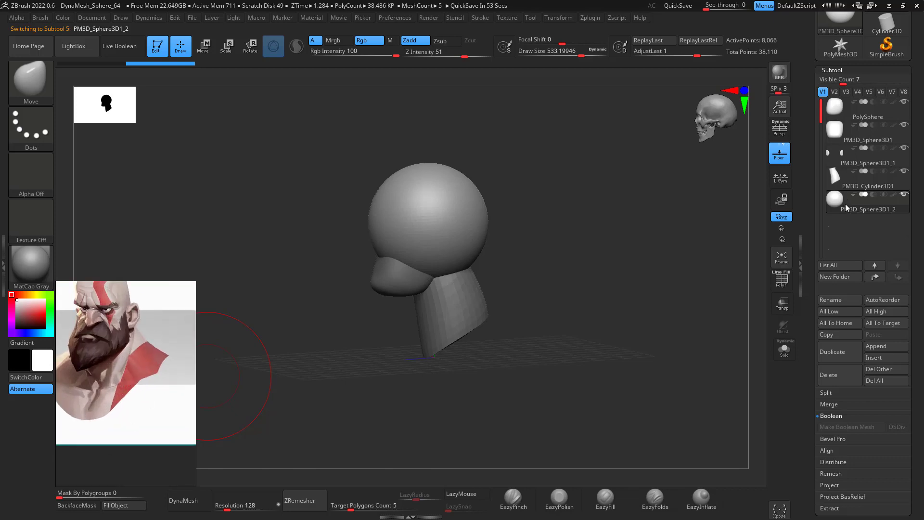
pyautogui.keyDown('alt'); pyautogui.moveTo(511, 202); pyautogui.dragTo(525, 230); pyautogui.keyUp('alt')
pyautogui.press('w')
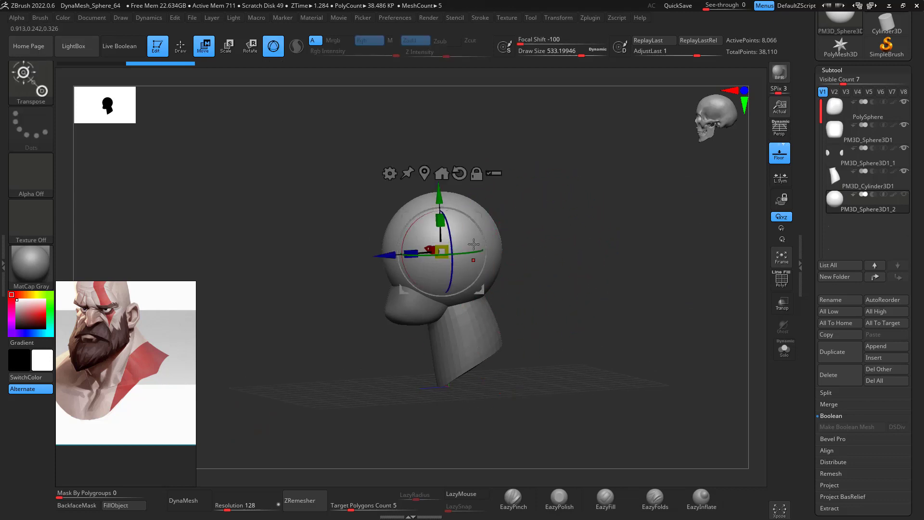
pyautogui.moveTo(441, 290); pyautogui.dragTo(441, 356)
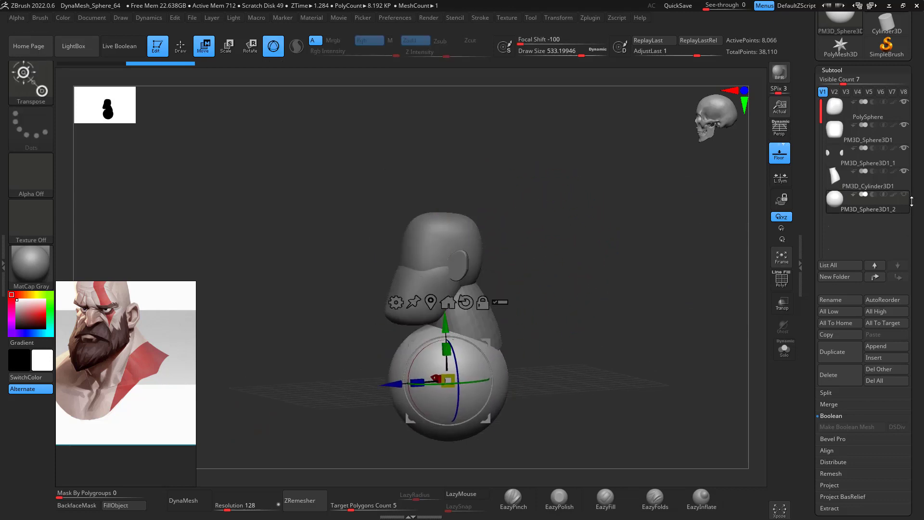
pyautogui.keyDown('shift'); pyautogui.moveTo(596, 294); pyautogui.dragTo(638, 304); pyautogui.keyUp('shift')
pyautogui.moveTo(556, 348); pyautogui.dragTo(583, 337)
pyautogui.moveTo(490, 343)
pyautogui.mouseDown()
pyautogui.moveTo(521, 344)
pyautogui.moveTo(538, 323)
pyautogui.moveTo(594, 338)
pyautogui.moveTo(535, 310)
pyautogui.mouseUp()
# Pull the torso sphere into sloping shoulders around the neck with the Move brush at about 648 draw size
pyautogui.press('b')
pyautogui.press('m')
pyautogui.press('v')
pyautogui.press('space')
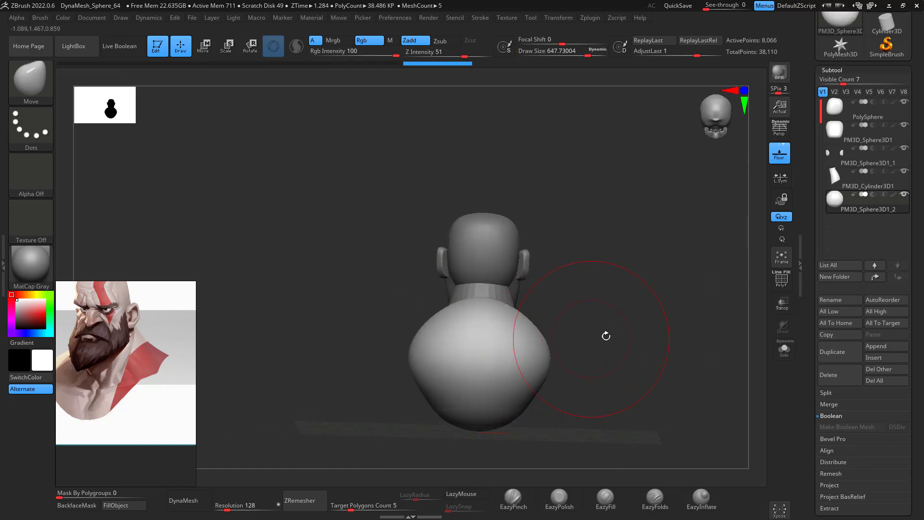
pyautogui.moveTo(605, 336); pyautogui.dragTo(578, 308)
pyautogui.moveTo(609, 450); pyautogui.dragTo(521, 258)
pyautogui.moveTo(531, 291); pyautogui.dragTo(483, 309)
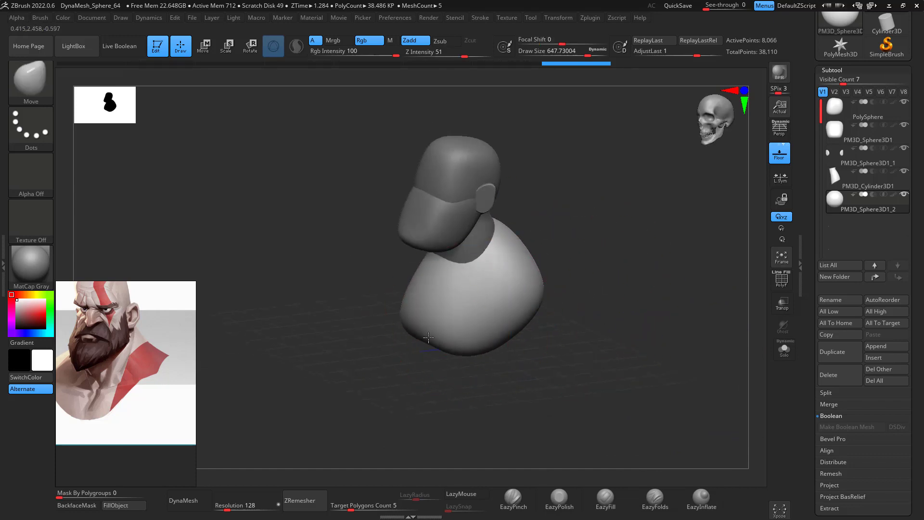
pyautogui.moveTo(429, 338); pyautogui.dragTo(451, 334)
# Widen the shoulders and flatten the underside of the torso with the Move brush
pyautogui.moveTo(575, 289); pyautogui.dragTo(628, 214)
pyautogui.moveTo(460, 369); pyautogui.dragTo(445, 347)
pyautogui.moveTo(587, 301)
pyautogui.mouseDown()
pyautogui.moveTo(553, 318)
pyautogui.moveTo(510, 305)
pyautogui.moveTo(533, 331)
pyautogui.mouseUp()
pyautogui.moveTo(533, 276); pyautogui.dragTo(523, 284)
pyautogui.moveTo(563, 246)
pyautogui.mouseDown()
pyautogui.moveTo(586, 204)
pyautogui.moveTo(604, 205)
pyautogui.mouseUp()
pyautogui.moveTo(553, 305); pyautogui.dragTo(588, 291)
pyautogui.keyDown('shift'); pyautogui.moveTo(521, 340); pyautogui.dragTo(503, 354); pyautogui.keyUp('shift')
pyautogui.moveTo(526, 292); pyautogui.dragTo(520, 307)
pyautogui.moveTo(611, 269); pyautogui.dragTo(567, 257)
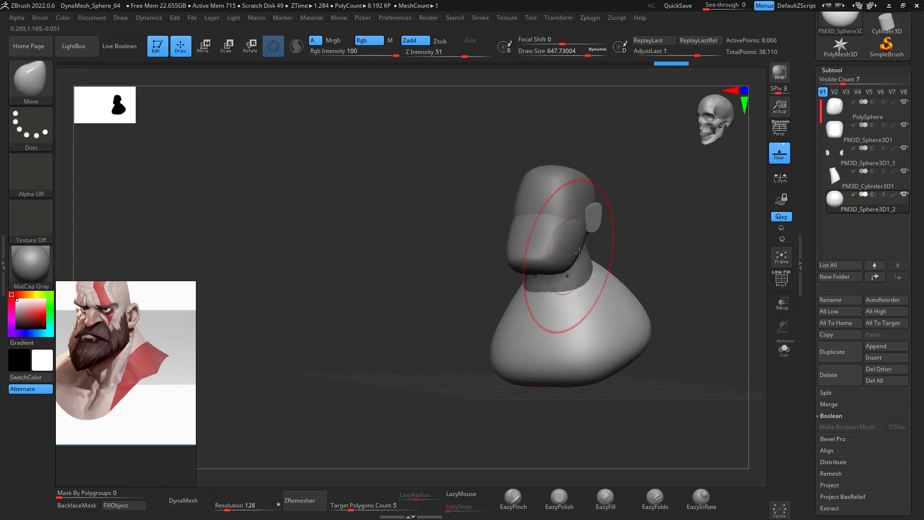
pyautogui.keyDown('shift'); pyautogui.moveTo(628, 251); pyautogui.dragTo(577, 315); pyautogui.keyUp('shift')
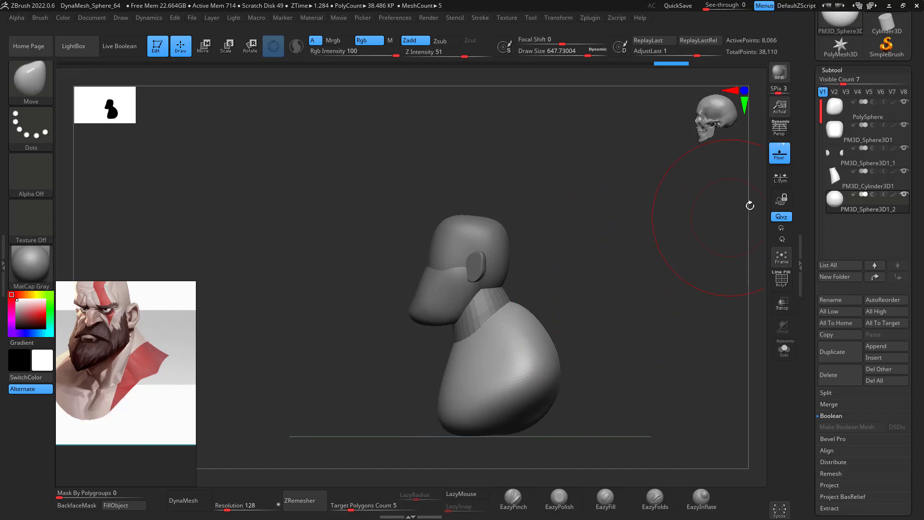
# Merge the jaw and ears down into the cranium subtool with MergeDown
pyautogui.click(867, 124)
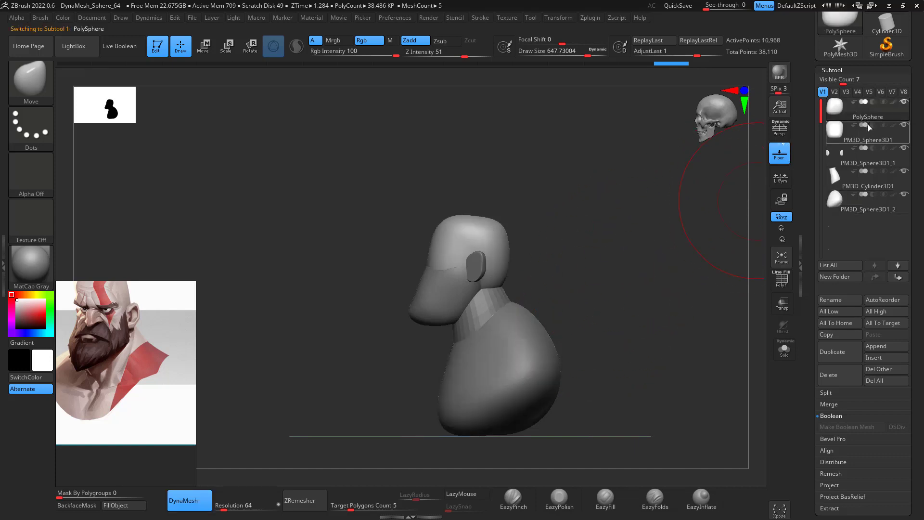
pyautogui.click(845, 401)
pyautogui.click(848, 415)
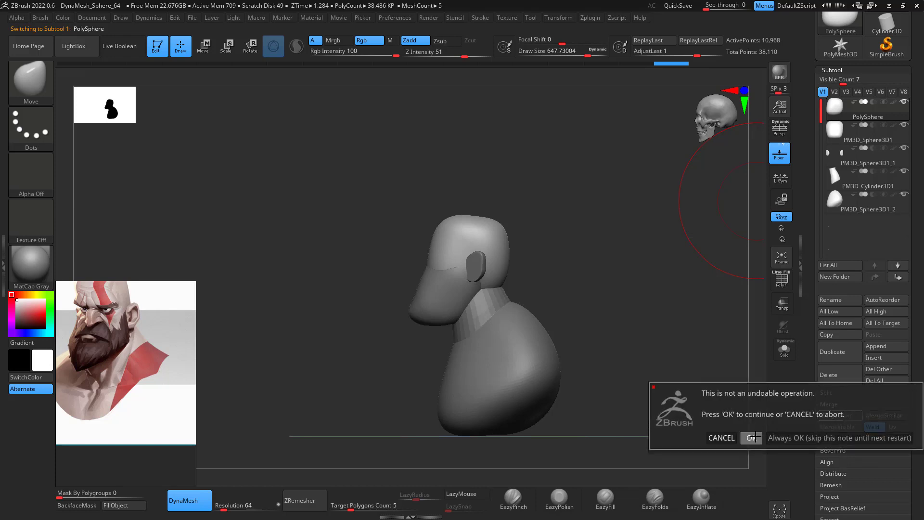
pyautogui.click(751, 437)
pyautogui.click(845, 416)
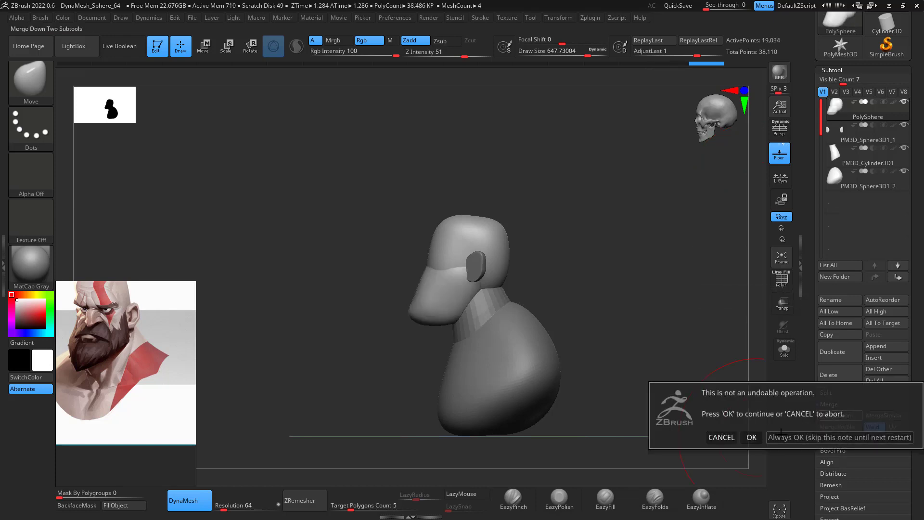
pyautogui.click(752, 437)
# Tilt the merged head downward and shift it forward over the neck
pyautogui.press('e')
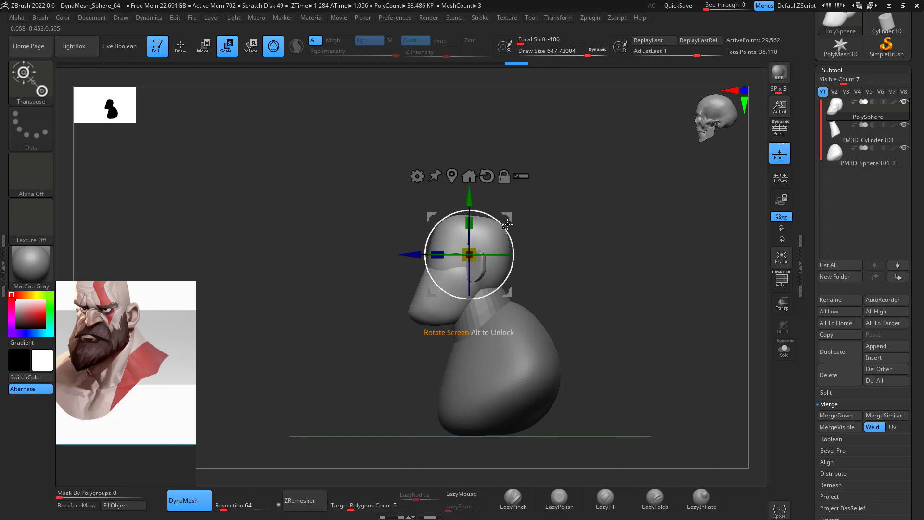
pyautogui.moveTo(509, 234); pyautogui.dragTo(499, 227)
pyautogui.moveTo(509, 217); pyautogui.dragTo(491, 220)
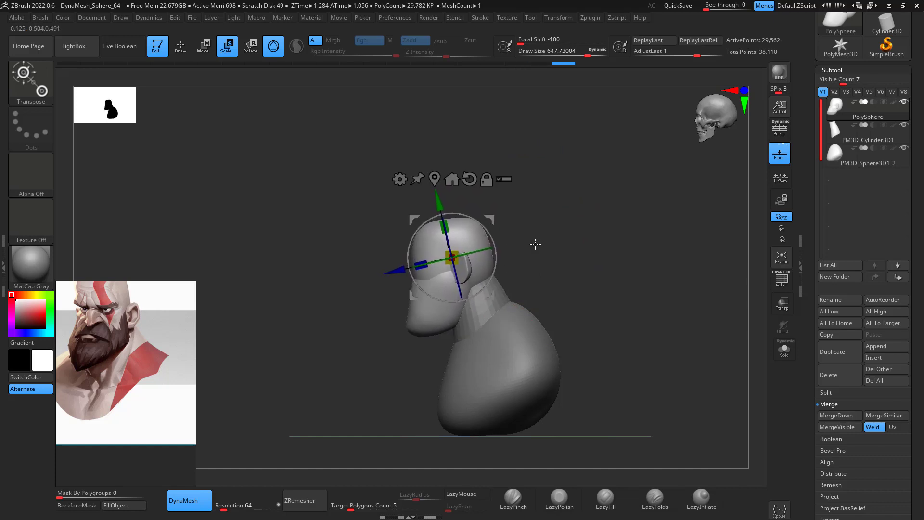
pyautogui.moveTo(538, 244)
pyautogui.keyDown('shift'); pyautogui.mouseDown()
pyautogui.moveTo(612, 269)
pyautogui.moveTo(605, 309)
pyautogui.moveTo(586, 256)
pyautogui.moveTo(581, 276)
pyautogui.moveTo(560, 266)
pyautogui.mouseUp(); pyautogui.keyUp('shift')
pyautogui.keyDown('shift'); pyautogui.moveTo(637, 255); pyautogui.dragTo(669, 260); pyautogui.keyUp('shift')
pyautogui.press('q')
pyautogui.moveTo(663, 295); pyautogui.dragTo(626, 313)
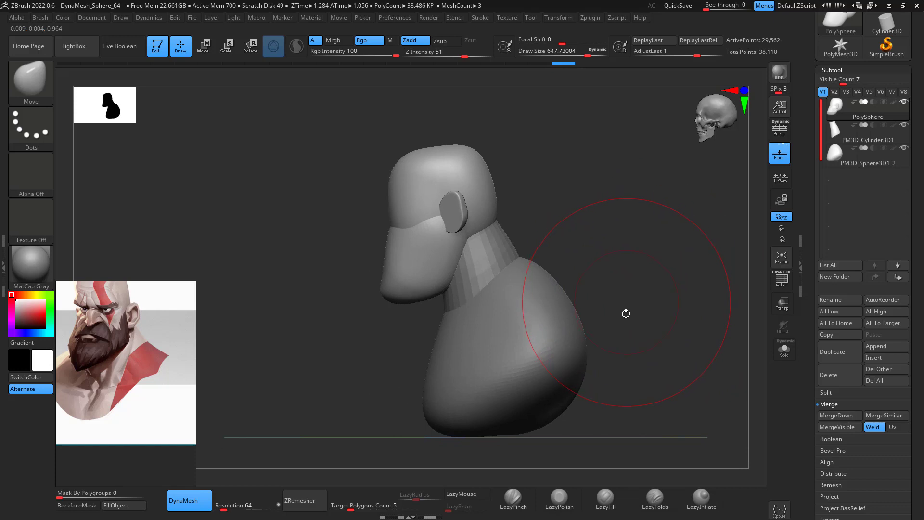
# Append another Sphere3D as a new subtool for the nose and select it
pyautogui.click(880, 348)
pyautogui.click(559, 308)
pyautogui.click(851, 179)
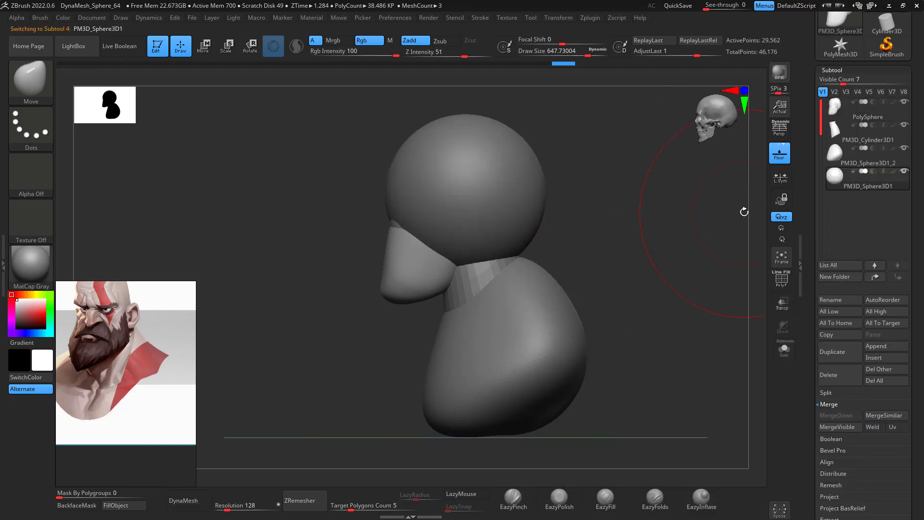
# Shrink the nose sphere, place it at the front of the face and stretch it vertically
pyautogui.keyDown('alt'); pyautogui.moveTo(587, 208); pyautogui.dragTo(621, 270); pyautogui.keyUp('alt')
pyautogui.press('w')
pyautogui.moveTo(503, 254); pyautogui.dragTo(396, 206)
pyautogui.hotkey('ctrl', 'z')
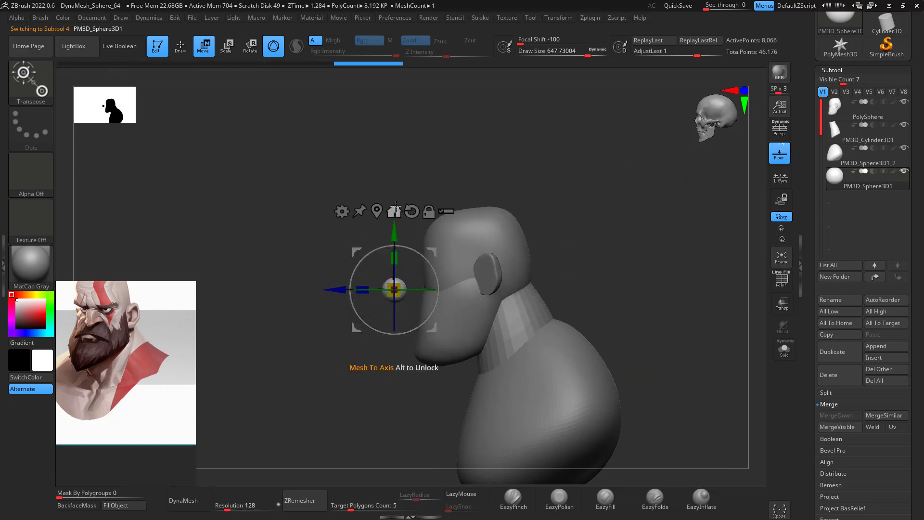
pyautogui.moveTo(432, 252); pyautogui.dragTo(463, 248)
pyautogui.keyDown('alt'); pyautogui.moveTo(579, 244); pyautogui.dragTo(580, 344); pyautogui.keyUp('alt')
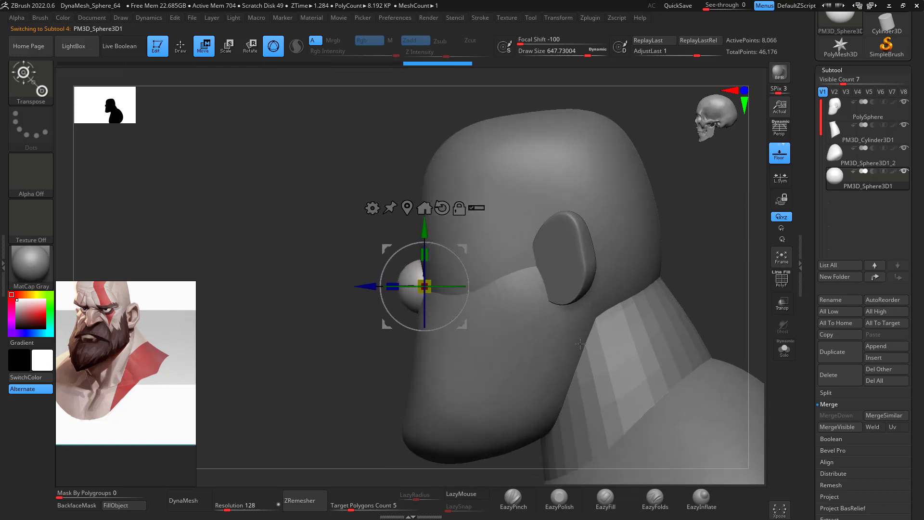
pyautogui.moveTo(425, 255); pyautogui.dragTo(425, 235)
pyautogui.moveTo(321, 356); pyautogui.dragTo(440, 361)
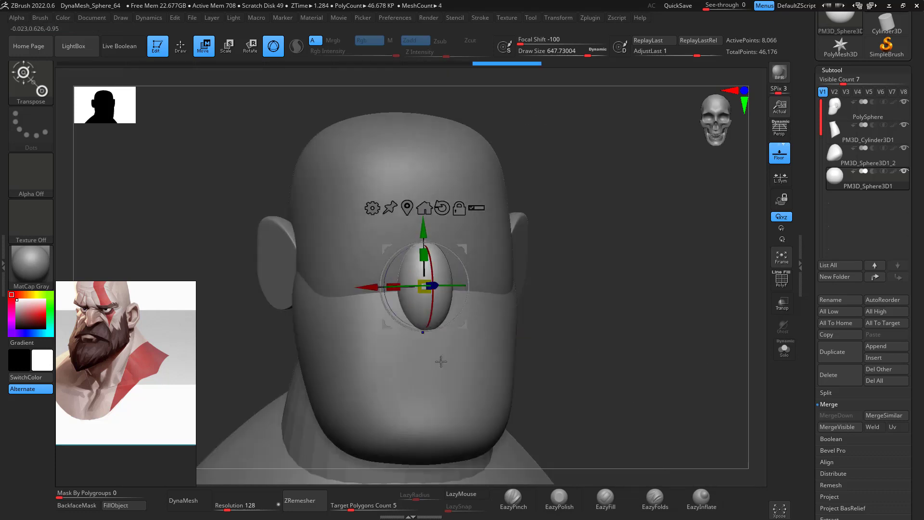
# Shift the nose ellipsoid slightly downward on the face
pyautogui.keyDown('shift'); pyautogui.moveTo(592, 295); pyautogui.dragTo(599, 292); pyautogui.keyUp('shift')
pyautogui.keyDown('alt'); pyautogui.moveTo(606, 330); pyautogui.dragTo(605, 318); pyautogui.keyUp('alt')
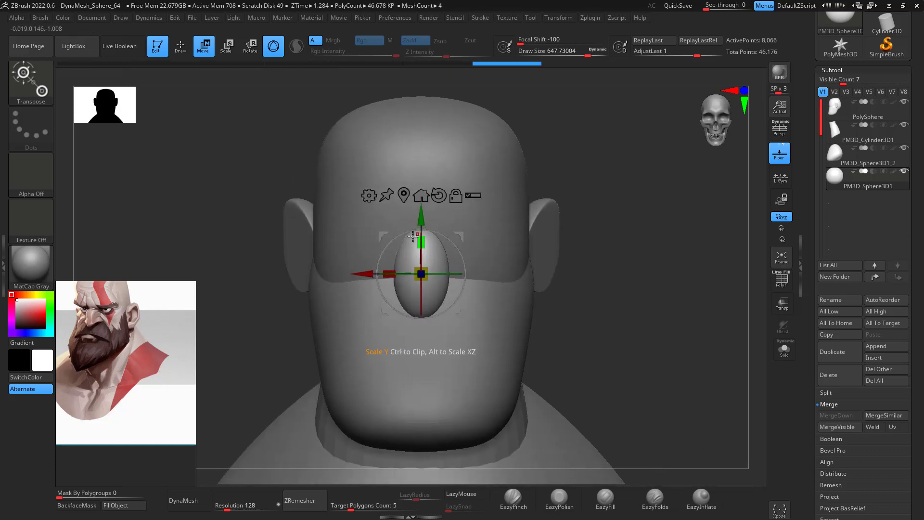
pyautogui.moveTo(421, 216); pyautogui.dragTo(421, 221)
pyautogui.moveTo(693, 318); pyautogui.dragTo(597, 332)
pyautogui.keyDown('alt'); pyautogui.moveTo(646, 270); pyautogui.dragTo(660, 242); pyautogui.keyUp('alt')
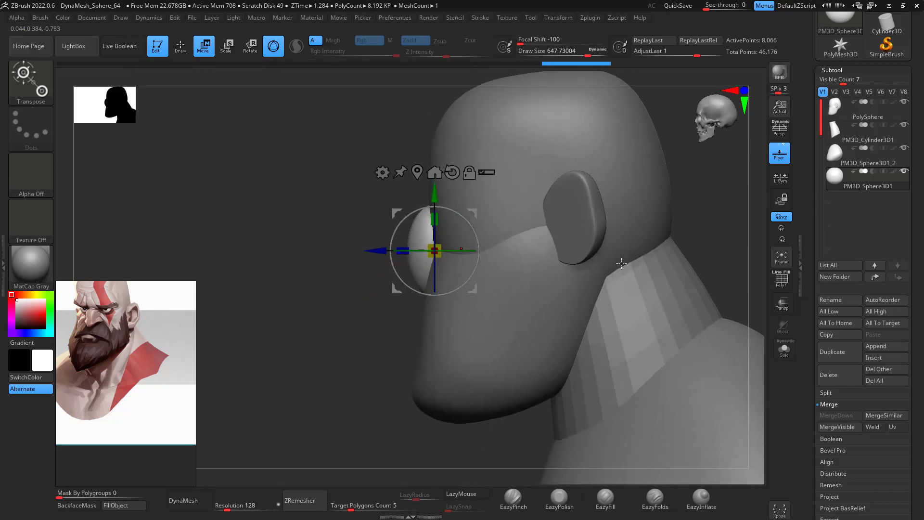
# Try pulling the lower end of the nose forward and down in profile with the Move brush
pyautogui.press('b')
pyautogui.press('m')
pyautogui.press('v')
pyautogui.press('space')
pyautogui.moveTo(427, 270)
pyautogui.mouseDown()
pyautogui.moveTo(395, 272)
pyautogui.moveTo(382, 294)
pyautogui.mouseUp()
pyautogui.press('space')
pyautogui.moveTo(412, 255); pyautogui.dragTo(402, 253)
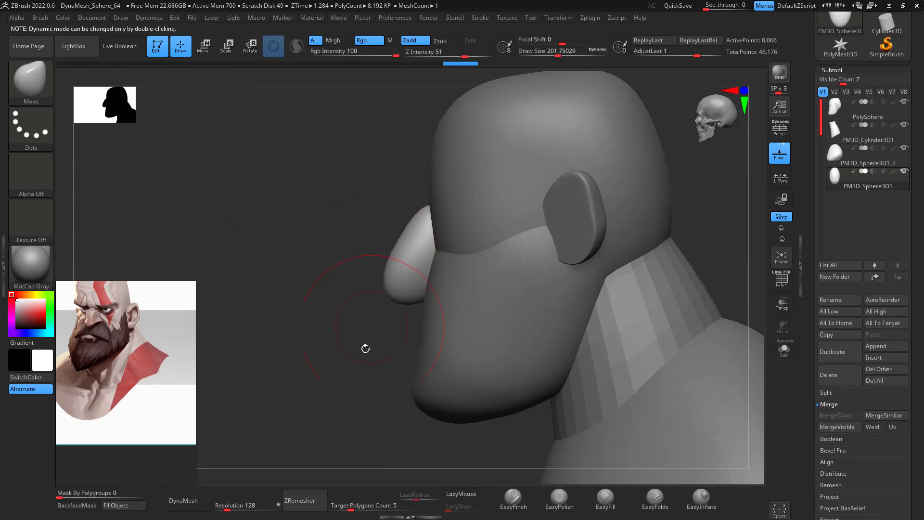
pyautogui.moveTo(365, 348); pyautogui.dragTo(557, 328)
pyautogui.press('ctrl')
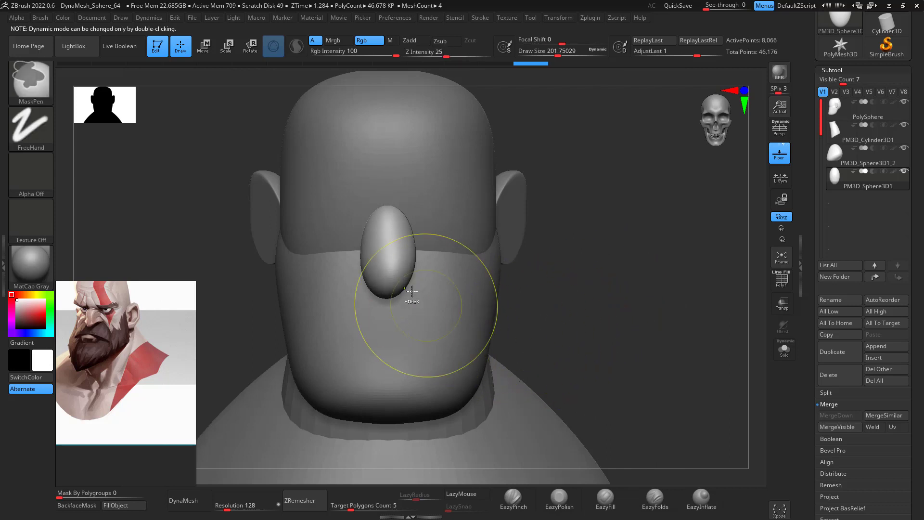
# Undo the Move brush strokes and the downward shift of the nose
pyautogui.hotkey('ctrl', 'z')
pyautogui.hotkey('ctrl', 'z')
pyautogui.hotkey('ctrl', 'z')
pyautogui.hotkey('ctrl', 'z')
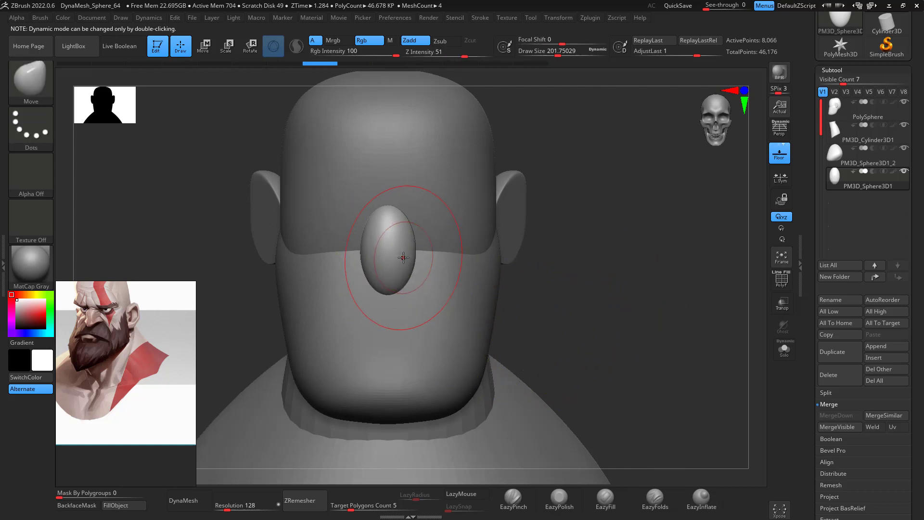
pyautogui.hotkey('ctrl', 'z')
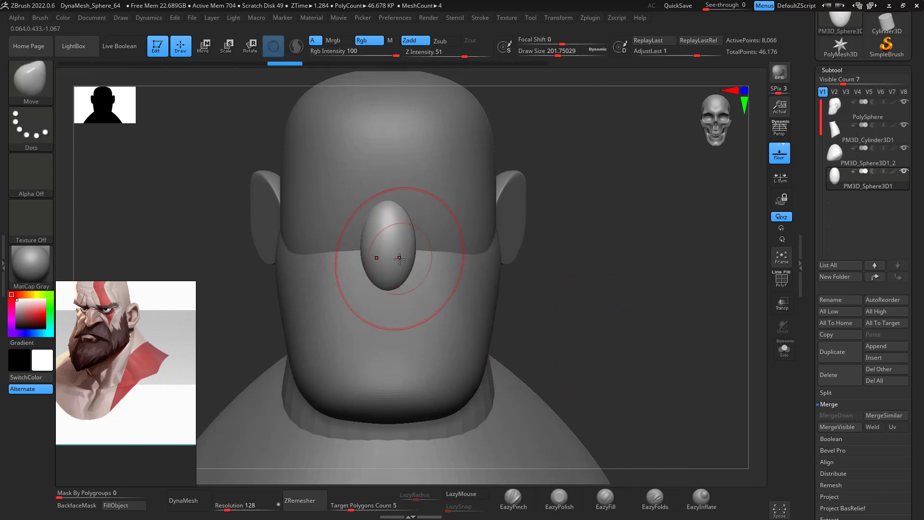
# Pull the lower half of the nose down and forward with the Move brush to form a sloping profile
pyautogui.moveTo(400, 259); pyautogui.dragTo(398, 269)
pyautogui.keyDown('shift'); pyautogui.moveTo(637, 281); pyautogui.dragTo(574, 278); pyautogui.keyUp('shift')
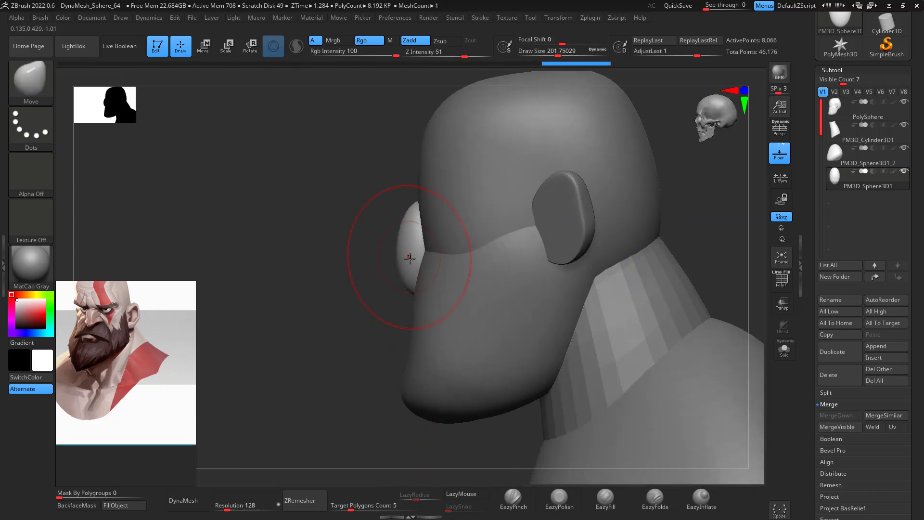
pyautogui.moveTo(410, 258)
pyautogui.mouseDown()
pyautogui.moveTo(394, 262)
pyautogui.moveTo(392, 289)
pyautogui.mouseUp()
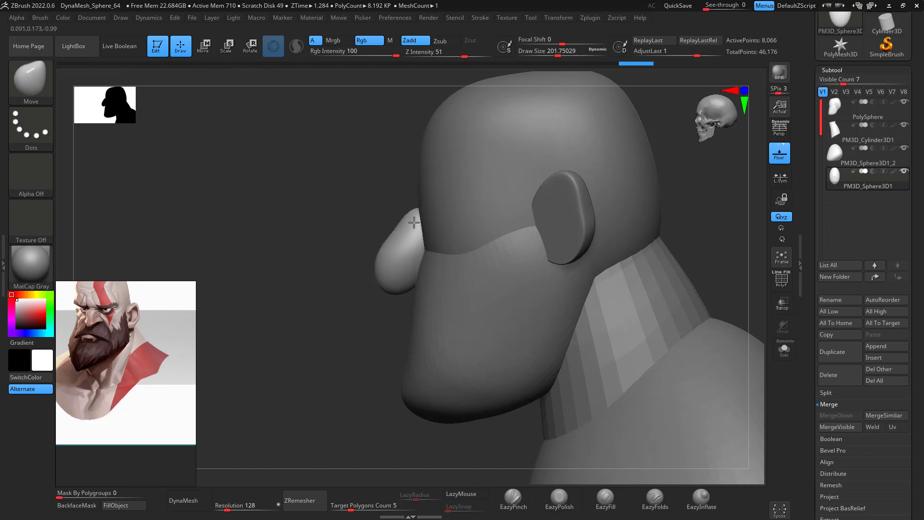
pyautogui.press('shift')
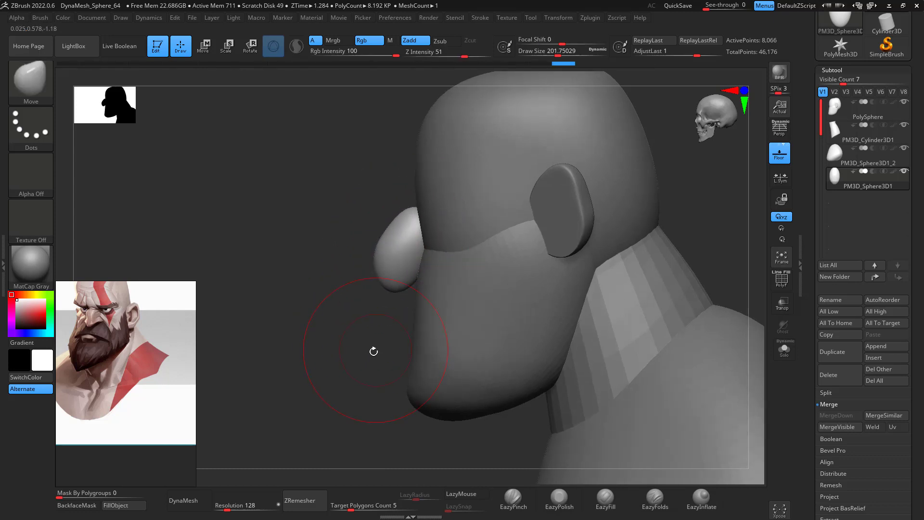
pyautogui.moveTo(374, 351)
pyautogui.mouseDown()
pyautogui.moveTo(573, 287)
pyautogui.moveTo(580, 337)
pyautogui.moveTo(440, 411)
pyautogui.mouseUp()
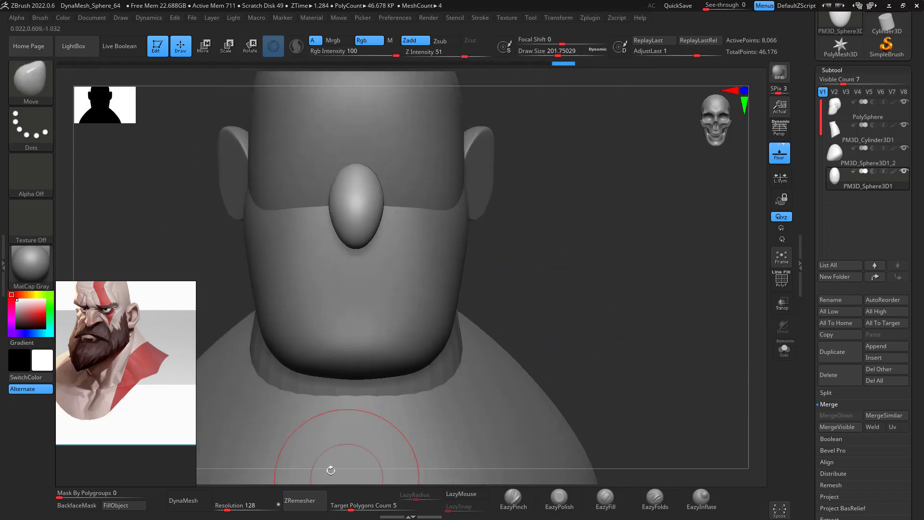
# Remesh the nose with DynaMesh at resolution 128 and flatten its sides with the EazyPolish brush
pyautogui.click(191, 499)
pyautogui.moveTo(580, 273); pyautogui.dragTo(476, 279)
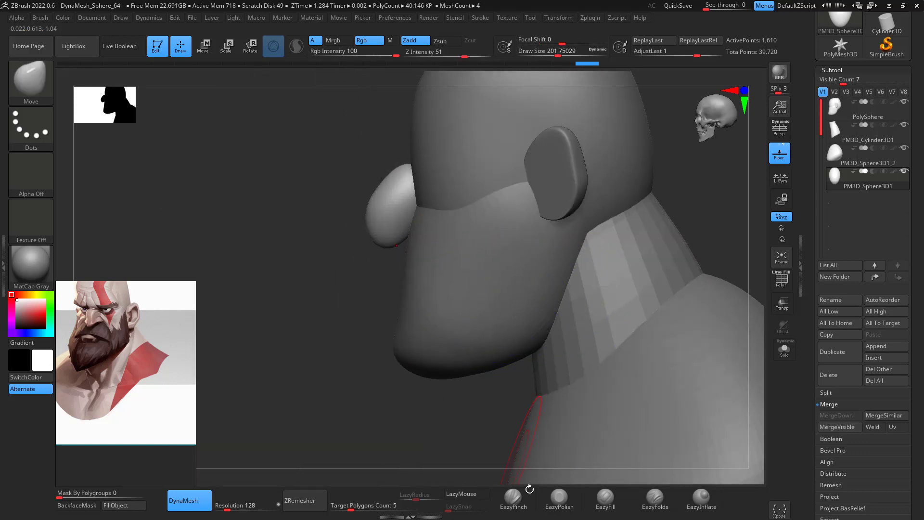
pyautogui.click(554, 498)
pyautogui.press('space')
pyautogui.moveTo(404, 220); pyautogui.dragTo(398, 220)
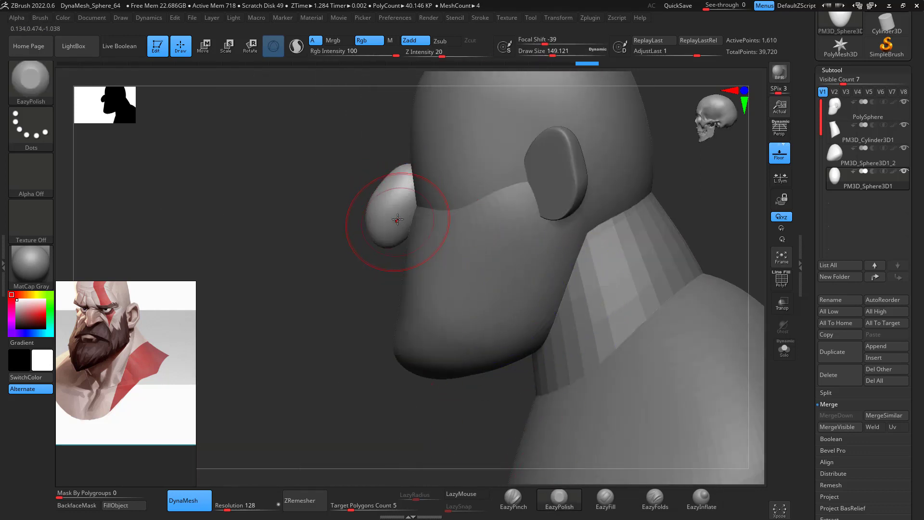
pyautogui.moveTo(362, 278); pyautogui.dragTo(416, 304)
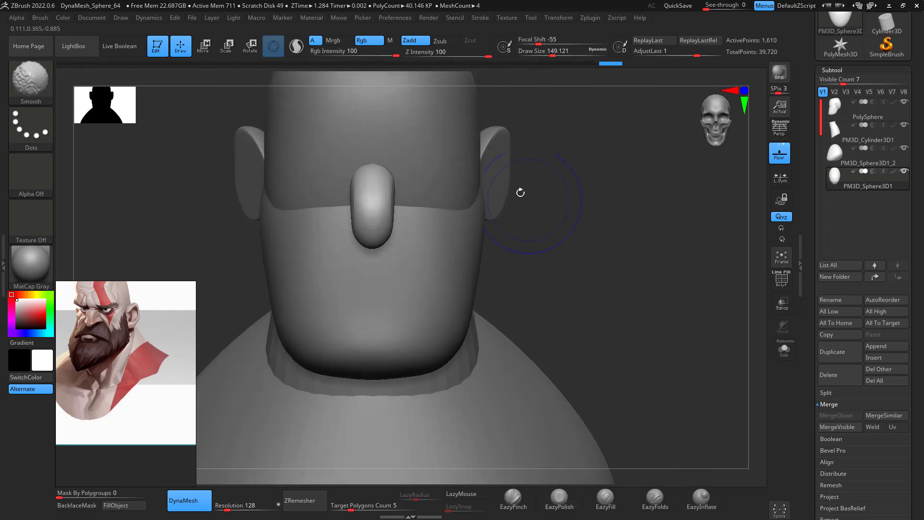
pyautogui.moveTo(603, 266); pyautogui.dragTo(508, 254)
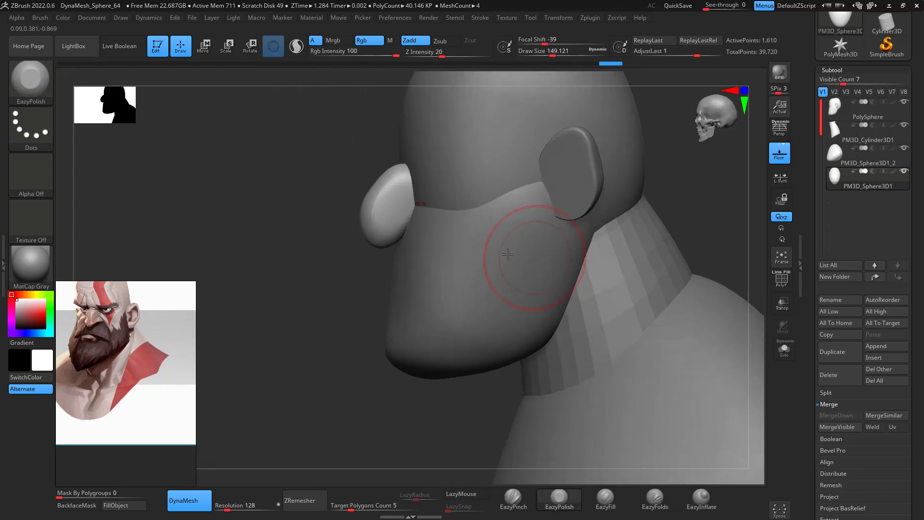
pyautogui.moveTo(362, 316); pyautogui.dragTo(387, 326)
pyautogui.moveTo(368, 209); pyautogui.dragTo(369, 210)
# Refine the nose's bridge and tip profile with the Move brush at a draw size of about 132
pyautogui.moveTo(606, 253)
pyautogui.mouseDown()
pyautogui.moveTo(686, 258)
pyautogui.moveTo(560, 274)
pyautogui.mouseUp()
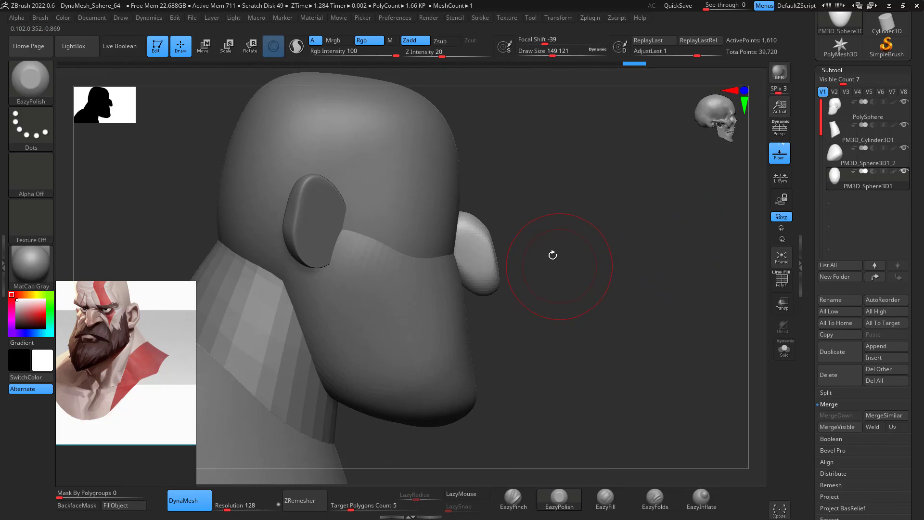
pyautogui.press('b')
pyautogui.press('m')
pyautogui.press('v')
pyautogui.press('space')
pyautogui.moveTo(549, 241); pyautogui.dragTo(548, 240)
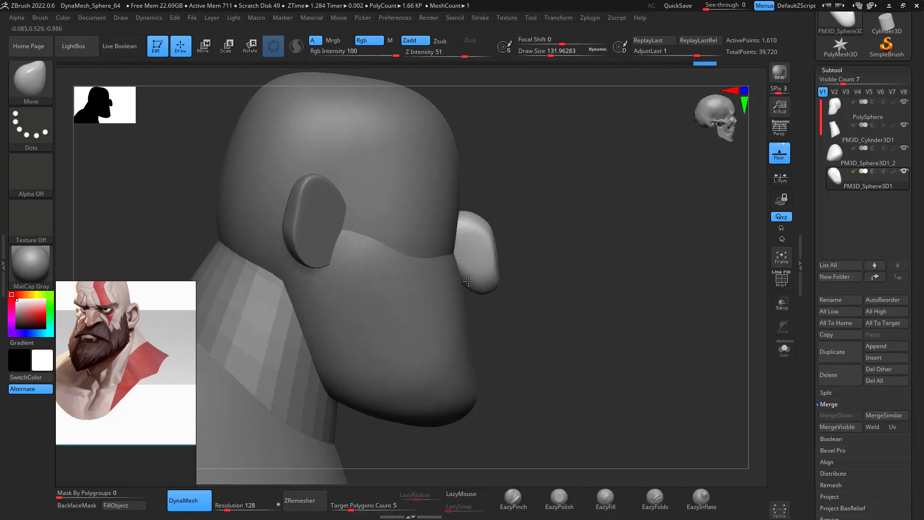
pyautogui.moveTo(485, 284); pyautogui.dragTo(545, 299)
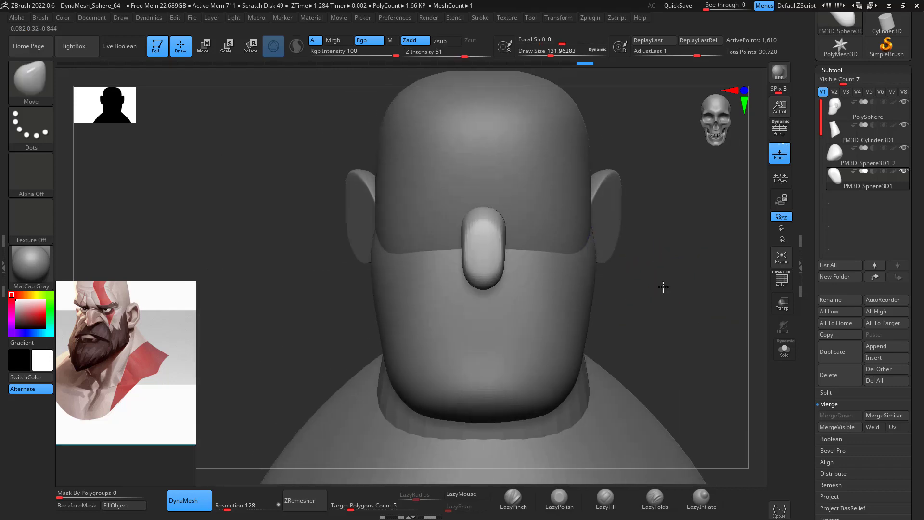
# Adjust the upper part of the nose from the front with the Move brush at a draw size of about 172
pyautogui.keyDown('alt'); pyautogui.moveTo(663, 287); pyautogui.dragTo(641, 279); pyautogui.keyUp('alt')
pyautogui.press('b')
pyautogui.press('space')
pyautogui.moveTo(491, 232)
pyautogui.mouseDown()
pyautogui.moveTo(509, 231)
pyautogui.moveTo(471, 212)
pyautogui.mouseUp()
pyautogui.moveTo(479, 212); pyautogui.dragTo(474, 214)
pyautogui.moveTo(642, 208)
pyautogui.mouseDown()
pyautogui.moveTo(760, 205)
pyautogui.moveTo(729, 262)
pyautogui.moveTo(680, 264)
pyautogui.moveTo(728, 257)
pyautogui.moveTo(707, 251)
pyautogui.mouseUp()
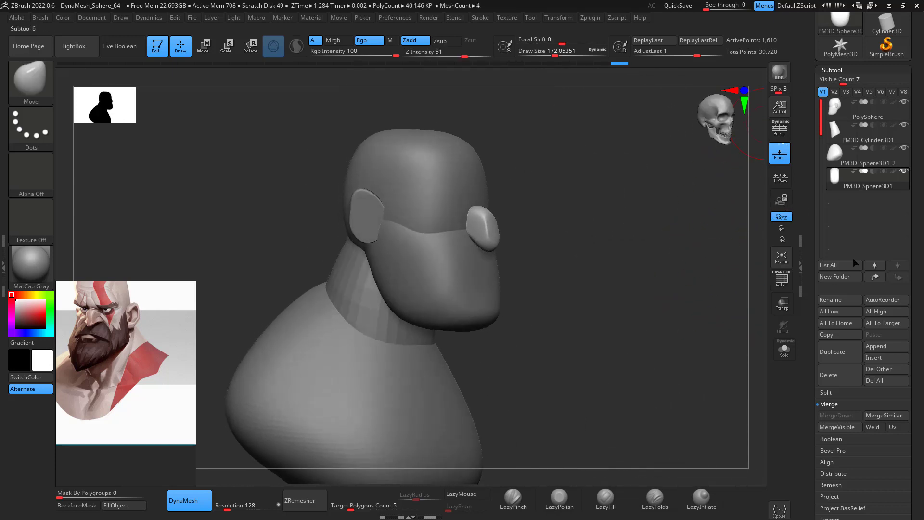
# Append another Sphere3D as a new subtool for the nostril and select it
pyautogui.click(885, 347)
pyautogui.click(553, 315)
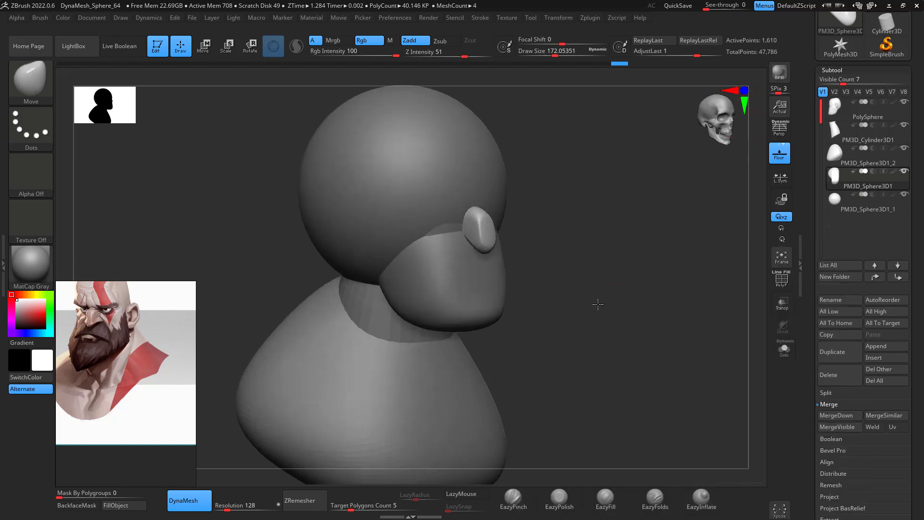
pyautogui.keyDown('shift'); pyautogui.moveTo(643, 267); pyautogui.dragTo(682, 248); pyautogui.keyUp('shift')
pyautogui.click(848, 207)
pyautogui.moveTo(741, 231)
pyautogui.mouseDown()
pyautogui.moveTo(767, 258)
pyautogui.moveTo(641, 294)
pyautogui.mouseUp()
# Shrink the nostril sphere and position it against the side of the nose's lower half
pyautogui.press('w')
pyautogui.moveTo(527, 250); pyautogui.dragTo(425, 272)
pyautogui.moveTo(398, 304); pyautogui.dragTo(395, 254)
pyautogui.moveTo(595, 227); pyautogui.dragTo(597, 270)
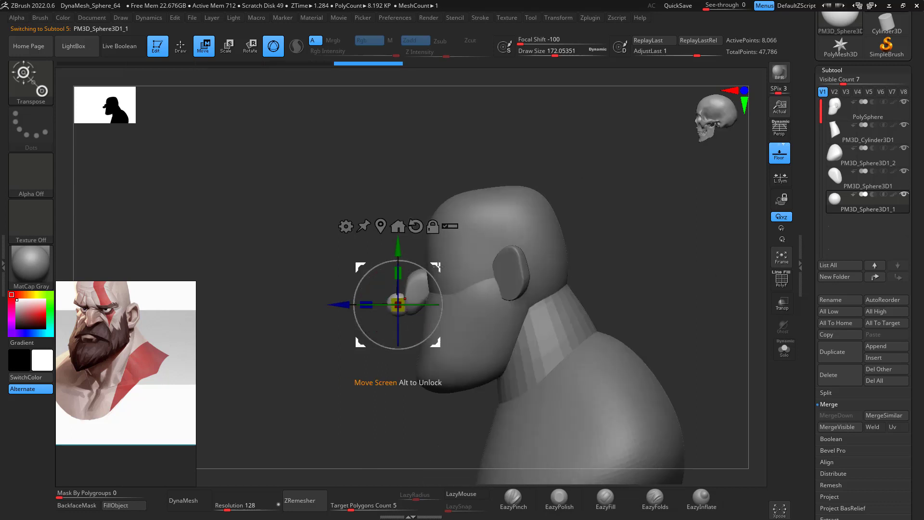
pyautogui.moveTo(406, 401); pyautogui.dragTo(460, 415)
pyautogui.moveTo(437, 342); pyautogui.dragTo(457, 335)
pyautogui.moveTo(573, 270); pyautogui.dragTo(605, 284)
pyautogui.keyDown('alt'); pyautogui.moveTo(604, 299); pyautogui.dragTo(607, 404); pyautogui.keyUp('alt')
pyautogui.moveTo(418, 288); pyautogui.dragTo(418, 288)
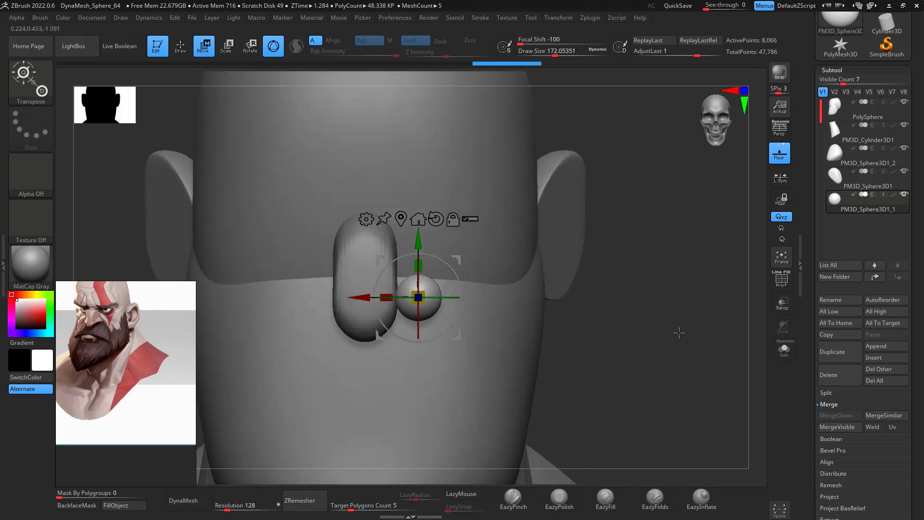
pyautogui.keyDown('shift'); pyautogui.moveTo(679, 332); pyautogui.dragTo(533, 346); pyautogui.keyUp('shift')
pyautogui.moveTo(459, 258); pyautogui.dragTo(505, 245)
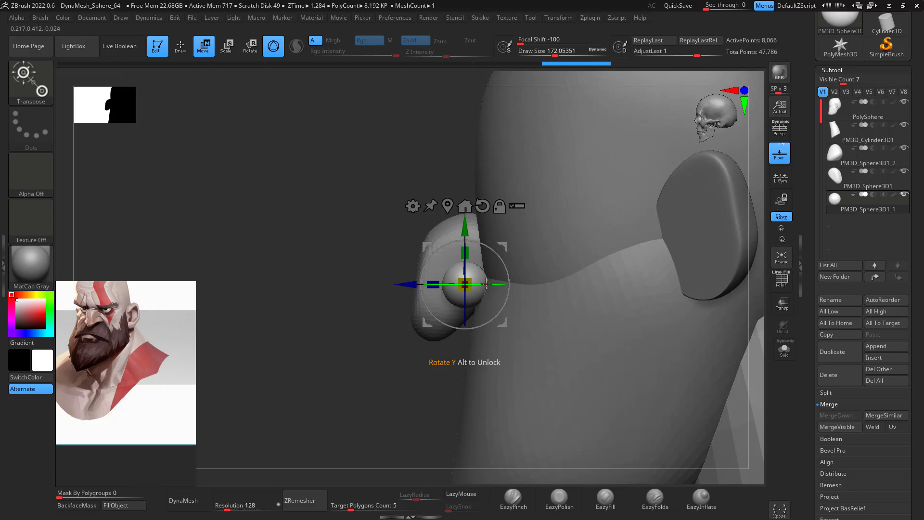
# Stretch the nostril sphere into a slanted oval in profile with the Move brush at a draw size of about 87
pyautogui.press('b')
pyautogui.press('m')
pyautogui.press('v')
pyautogui.press('space')
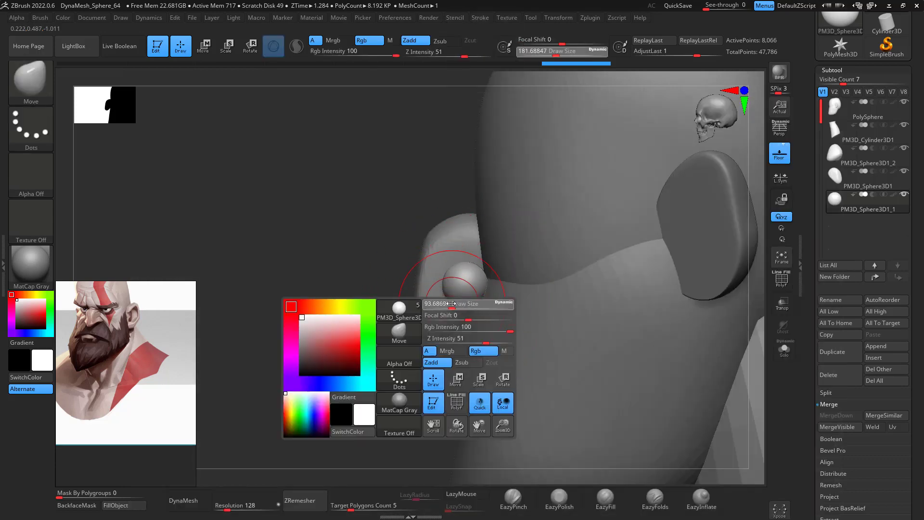
pyautogui.moveTo(451, 304); pyautogui.dragTo(450, 304)
pyautogui.moveTo(450, 304); pyautogui.dragTo(445, 311)
pyautogui.moveTo(470, 265); pyautogui.dragTo(472, 258)
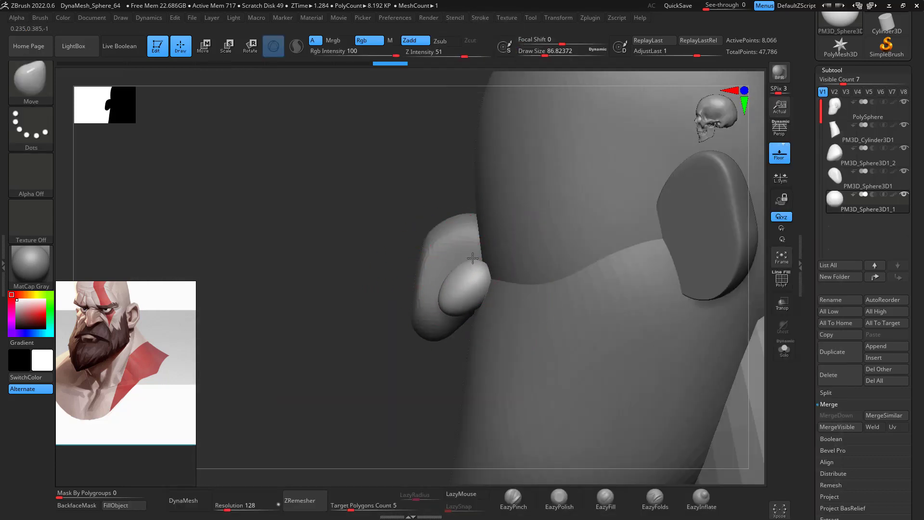
# Push the nostril's outer side in toward the nose to make it thin and flat
pyautogui.moveTo(423, 372); pyautogui.dragTo(476, 332)
pyautogui.keyDown('shift'); pyautogui.moveTo(669, 288); pyautogui.dragTo(676, 287); pyautogui.keyUp('shift')
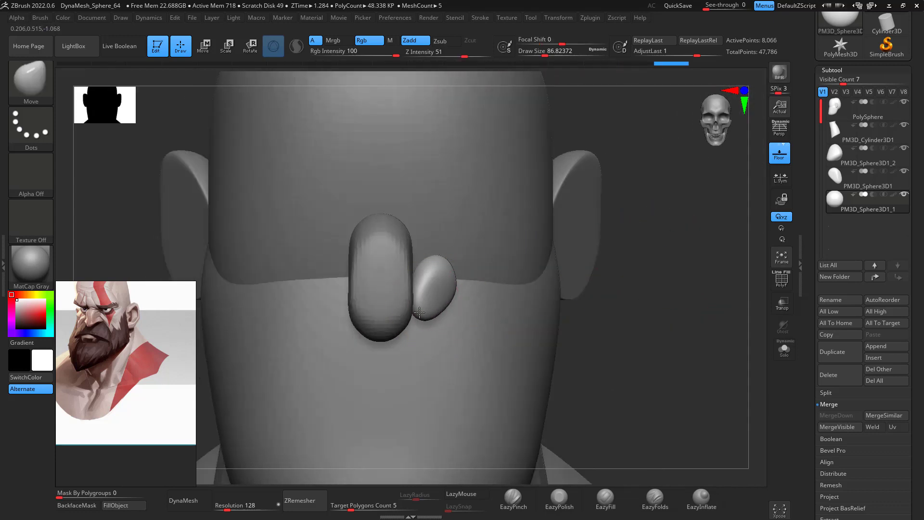
pyautogui.moveTo(448, 289); pyautogui.dragTo(443, 290)
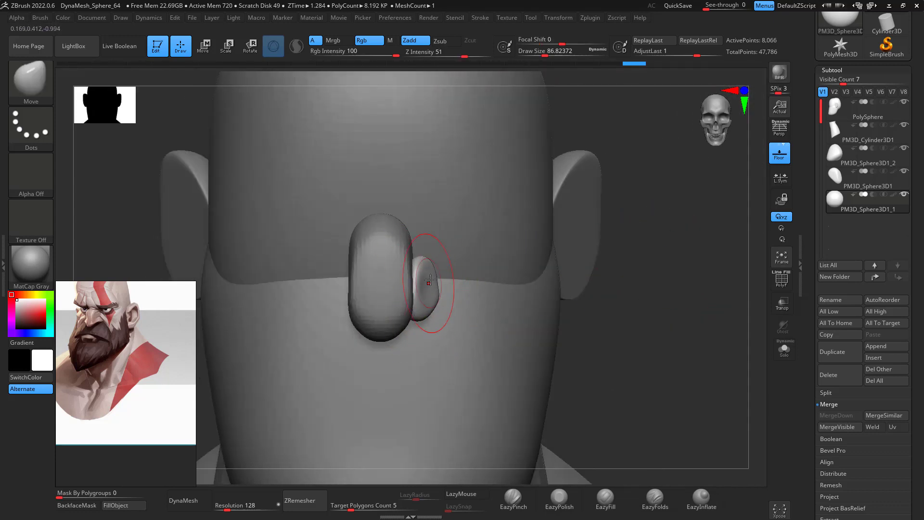
pyautogui.moveTo(616, 274)
pyautogui.mouseDown()
pyautogui.moveTo(553, 285)
pyautogui.moveTo(547, 332)
pyautogui.mouseUp()
pyautogui.keyDown('shift'); pyautogui.moveTo(423, 277); pyautogui.dragTo(413, 280); pyautogui.keyUp('shift')
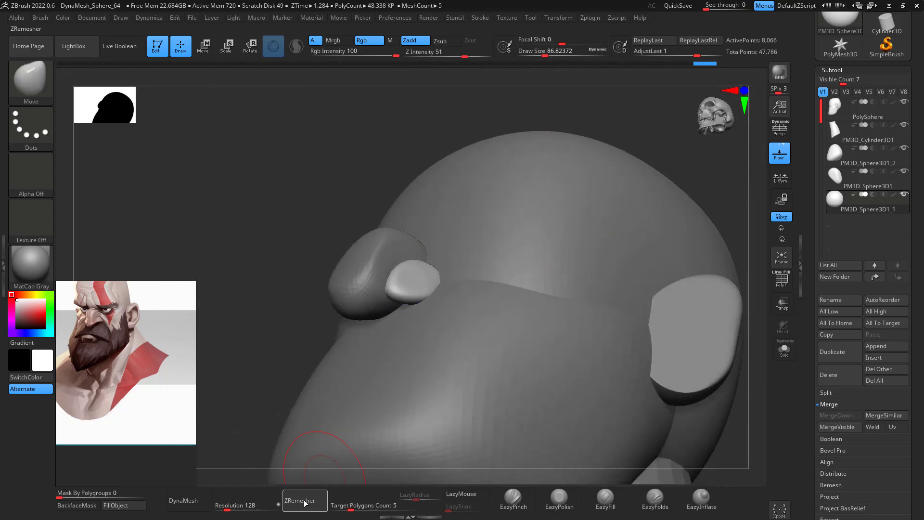
# Remesh the nostril with DynaMesh at resolution 128 and pull its outer edge outward using a Move brush of about 77
pyautogui.click(188, 501)
pyautogui.moveTo(746, 307); pyautogui.dragTo(732, 385)
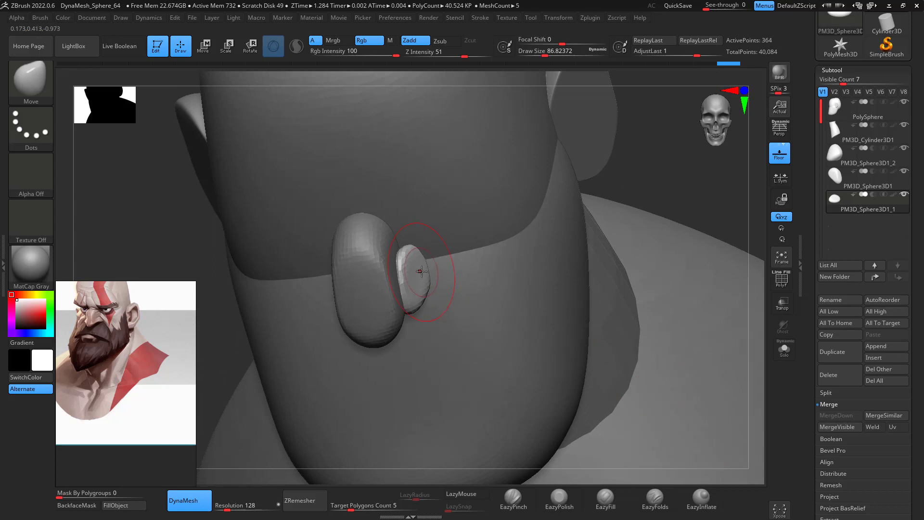
pyautogui.press('space')
pyautogui.moveTo(422, 272)
pyautogui.mouseDown()
pyautogui.moveTo(428, 259)
pyautogui.moveTo(422, 273)
pyautogui.moveTo(413, 258)
pyautogui.mouseUp()
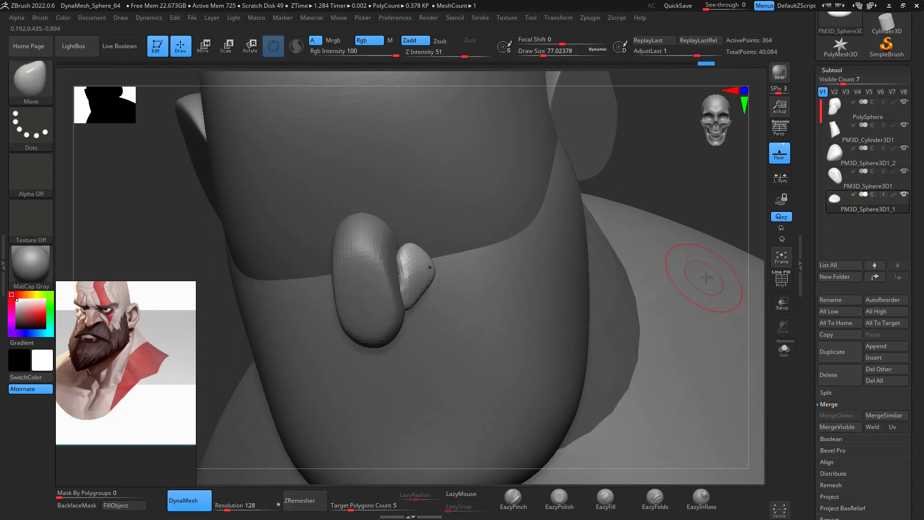
pyautogui.moveTo(708, 193); pyautogui.dragTo(637, 212)
# Shape the nostril wing from the side and underneath so it tapers along the nose, reducing the Move brush to about 68
pyautogui.keyDown('shift'); pyautogui.moveTo(351, 402); pyautogui.dragTo(335, 395); pyautogui.keyUp('shift')
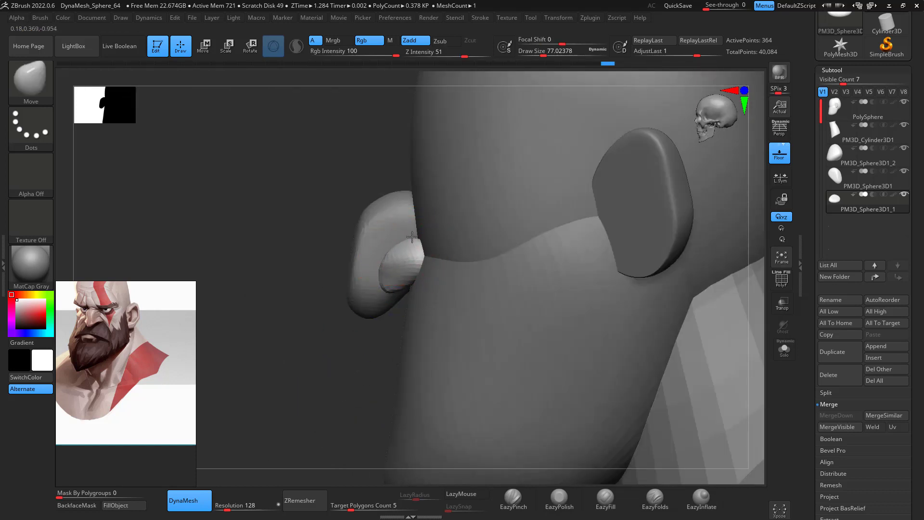
pyautogui.moveTo(380, 330); pyautogui.dragTo(384, 290)
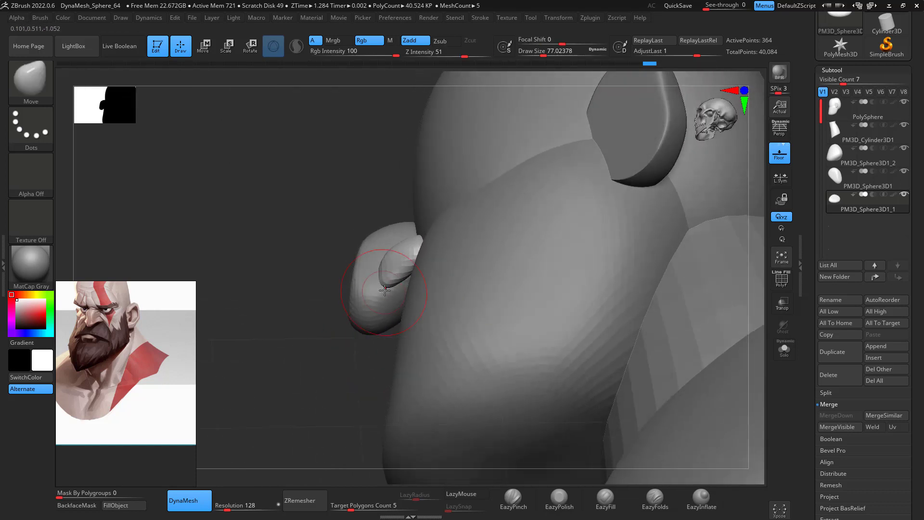
pyautogui.moveTo(353, 365); pyautogui.dragTo(358, 327)
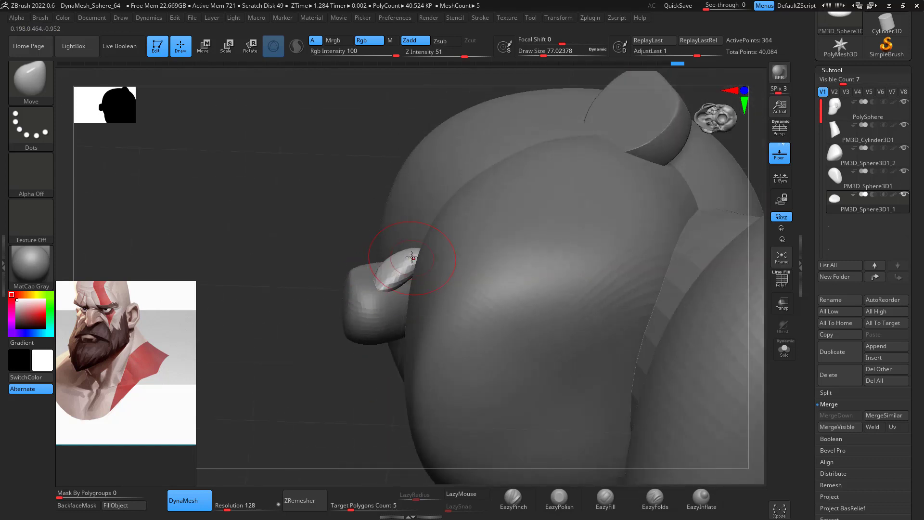
pyautogui.press('space')
pyautogui.moveTo(414, 255); pyautogui.dragTo(411, 256)
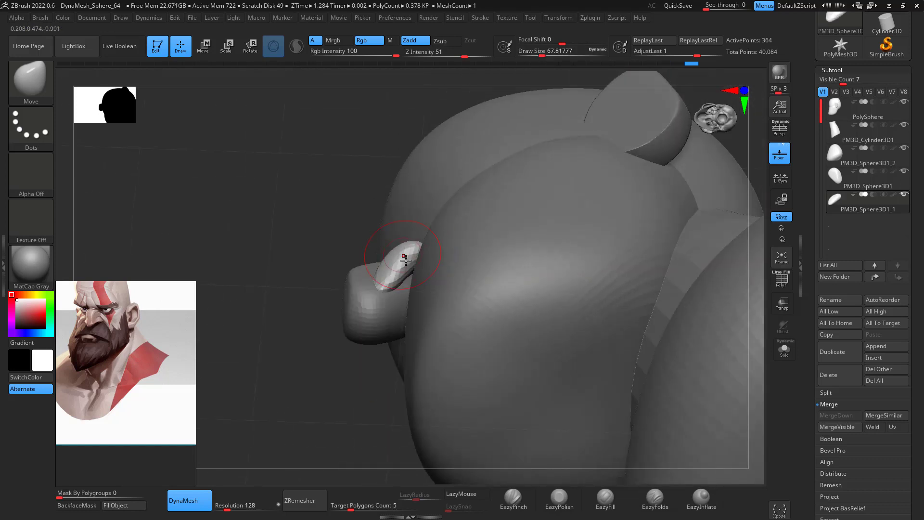
pyautogui.moveTo(415, 247); pyautogui.dragTo(418, 246)
pyautogui.moveTo(329, 401); pyautogui.dragTo(362, 298)
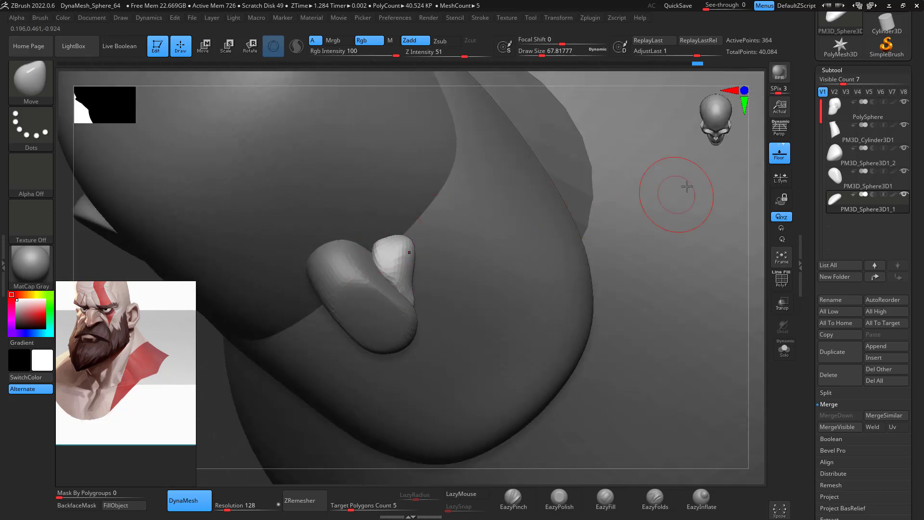
pyautogui.moveTo(745, 200)
pyautogui.mouseDown()
pyautogui.moveTo(751, 227)
pyautogui.moveTo(744, 212)
pyautogui.mouseUp()
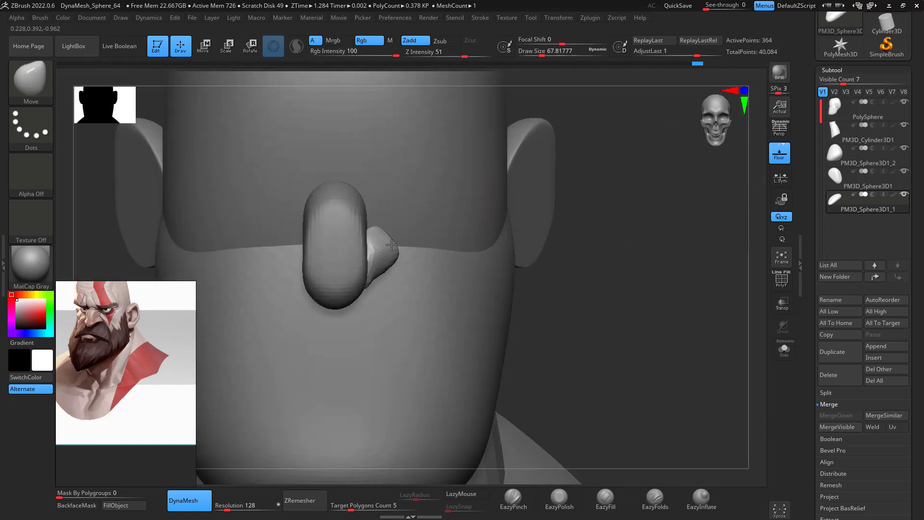
# Mirror the nostril across the X axis, merging both sides into one SubTool
pyautogui.moveTo(398, 227); pyautogui.dragTo(399, 227)
pyautogui.moveTo(638, 255); pyautogui.dragTo(558, 373)
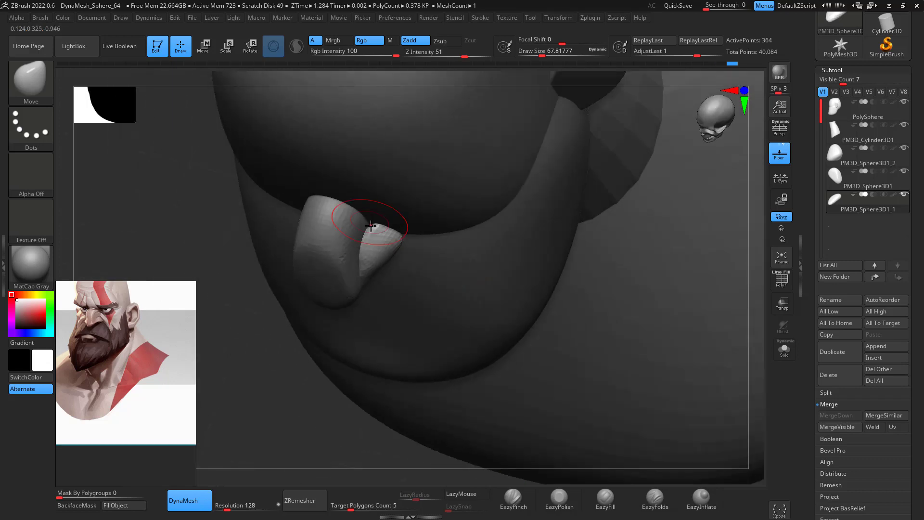
pyautogui.moveTo(748, 287); pyautogui.dragTo(704, 229)
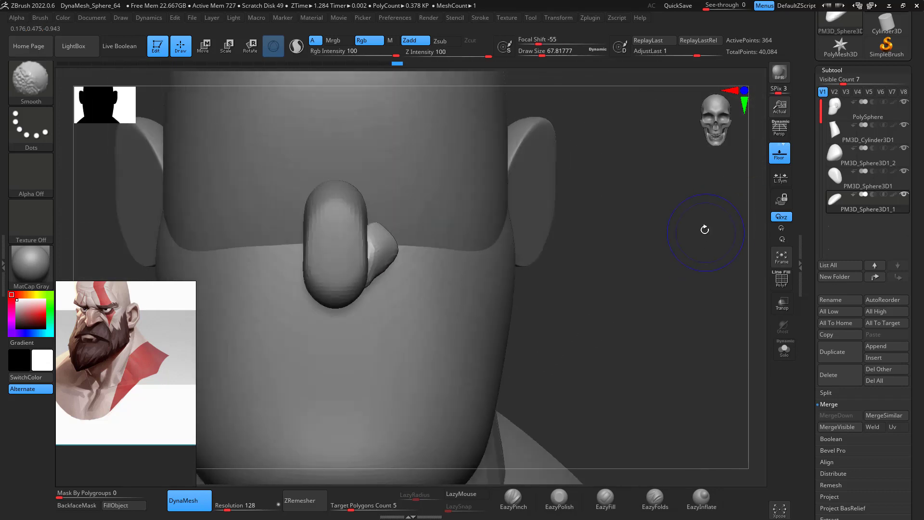
pyautogui.moveTo(591, 18)
pyautogui.click(664, 242)
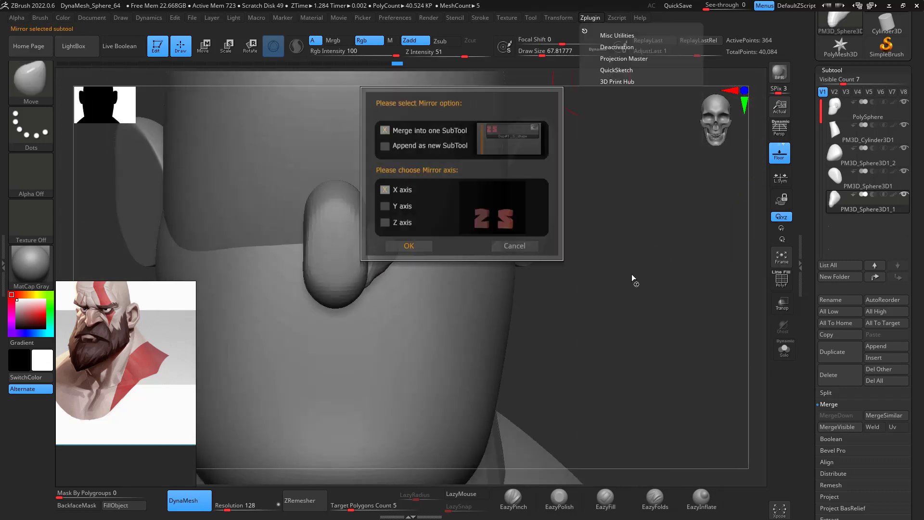
pyautogui.click(407, 243)
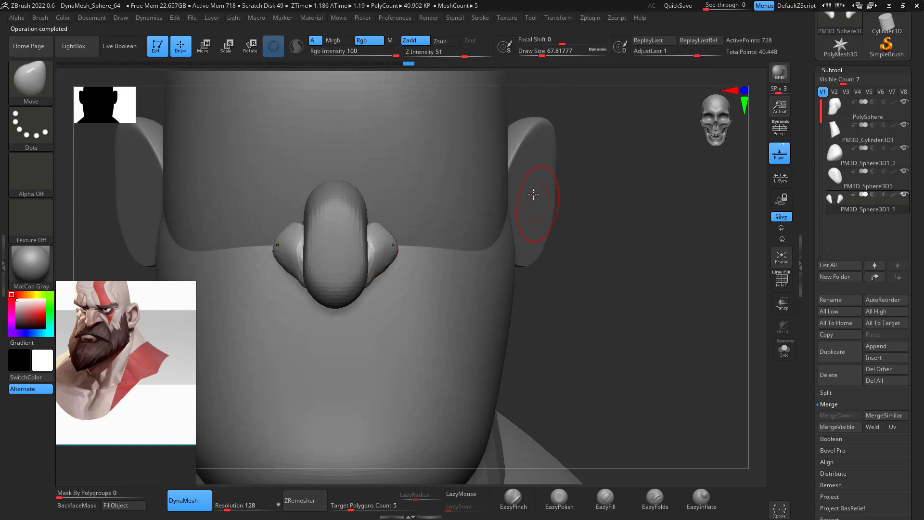
# Make the head the active subtool and turn on its polyframe display
pyautogui.moveTo(625, 314)
pyautogui.mouseDown()
pyautogui.moveTo(581, 311)
pyautogui.moveTo(556, 295)
pyautogui.mouseUp()
pyautogui.moveTo(318, 331); pyautogui.dragTo(304, 330)
pyautogui.keyDown('alt'); pyautogui.moveTo(305, 329); pyautogui.dragTo(325, 377); pyautogui.keyUp('alt')
pyautogui.moveTo(335, 409); pyautogui.dragTo(655, 332)
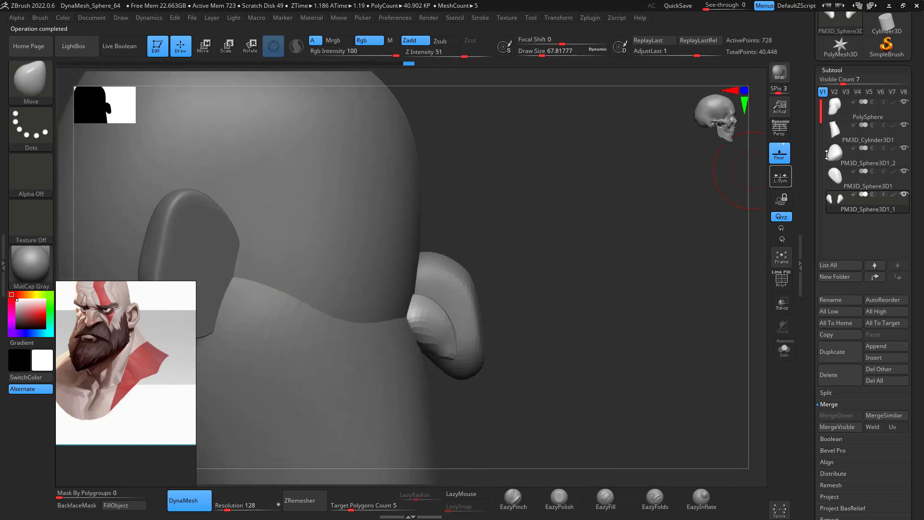
pyautogui.click(858, 117)
pyautogui.click(783, 277)
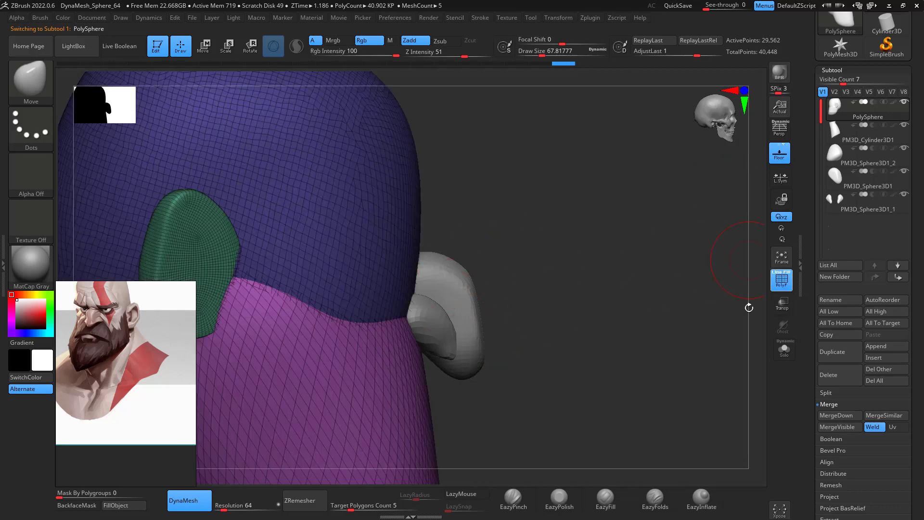
pyautogui.keyDown('alt'); pyautogui.moveTo(644, 347); pyautogui.dragTo(698, 299); pyautogui.keyUp('alt')
pyautogui.keyDown('alt'); pyautogui.moveTo(605, 225); pyautogui.dragTo(611, 262); pyautogui.keyUp('alt')
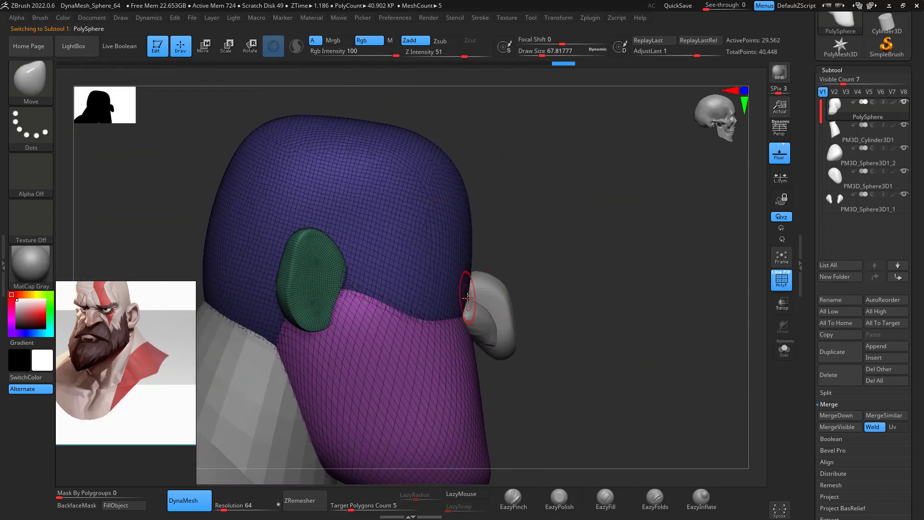
# Adjust the brow line with a Move brush of about 358 and set Mask By Polygroups to 100
pyautogui.press('b')
pyautogui.press('m')
pyautogui.press('v')
pyautogui.press('space')
pyautogui.moveTo(470, 291); pyautogui.dragTo(501, 293)
pyautogui.moveTo(431, 326)
pyautogui.mouseDown()
pyautogui.moveTo(454, 284)
pyautogui.moveTo(424, 270)
pyautogui.moveTo(433, 288)
pyautogui.mouseUp()
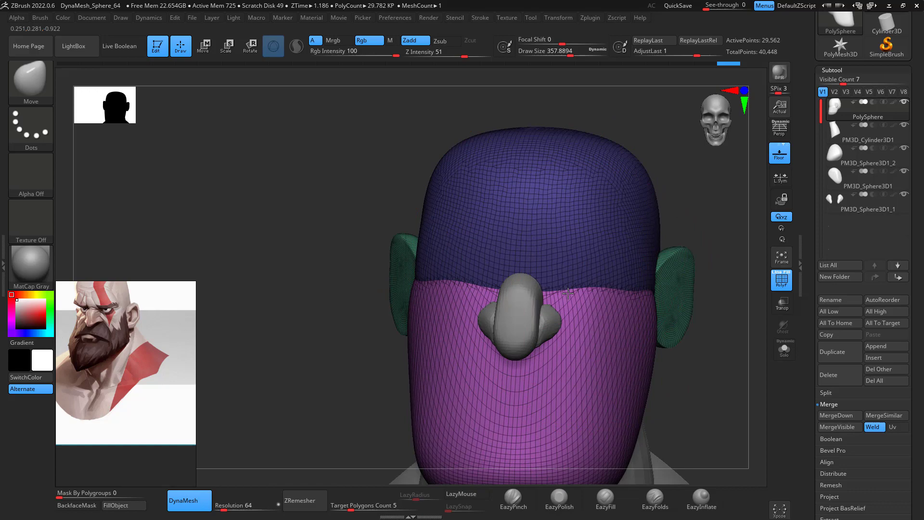
pyautogui.moveTo(568, 293)
pyautogui.mouseDown()
pyautogui.moveTo(567, 282)
pyautogui.moveTo(546, 279)
pyautogui.mouseUp()
pyautogui.moveTo(679, 221); pyautogui.dragTo(344, 382)
pyautogui.moveTo(62, 493); pyautogui.dragTo(176, 414)
# Reshape the forehead with a Move brush of about 251, sloping it down into an overhanging brow ridge
pyautogui.press('space')
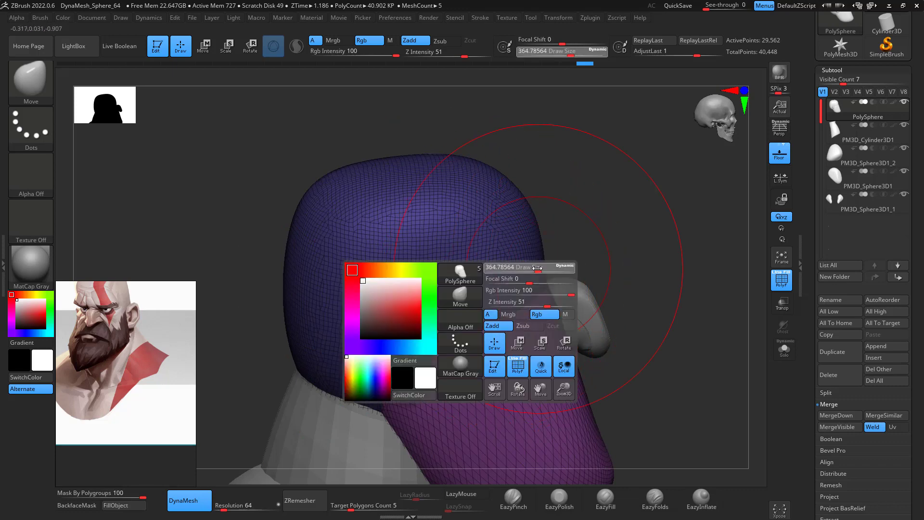
pyautogui.moveTo(552, 264)
pyautogui.mouseDown()
pyautogui.moveTo(605, 239)
pyautogui.moveTo(579, 258)
pyautogui.moveTo(596, 239)
pyautogui.mouseUp()
pyautogui.keyDown('shift'); pyautogui.moveTo(443, 334); pyautogui.dragTo(459, 321); pyautogui.keyUp('shift')
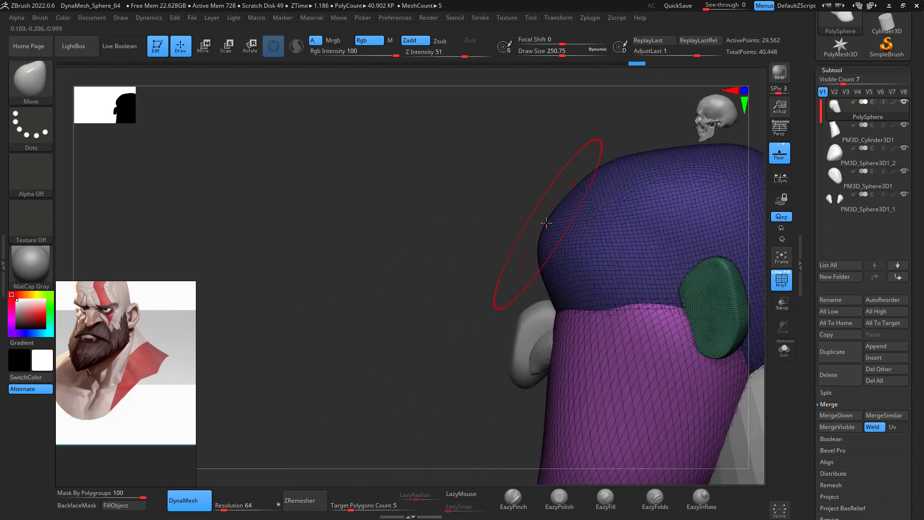
pyautogui.moveTo(546, 223); pyautogui.dragTo(547, 252)
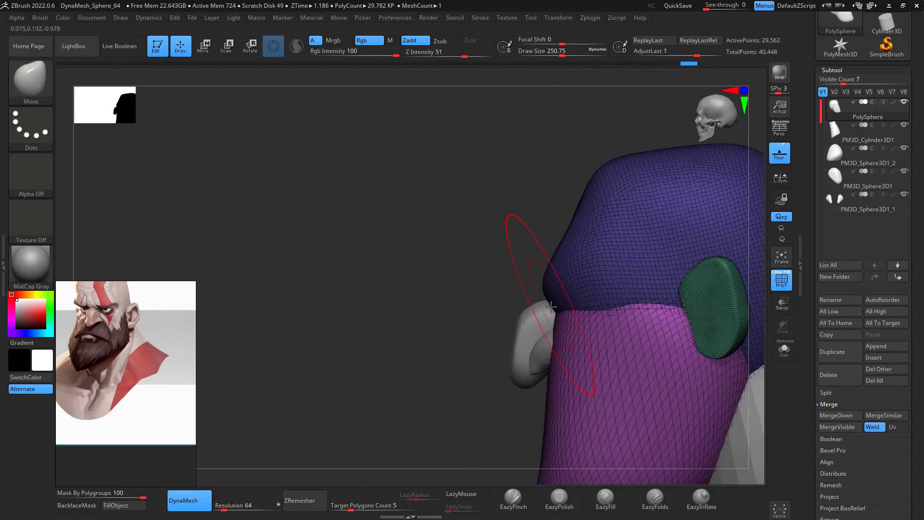
pyautogui.moveTo(506, 338); pyautogui.dragTo(681, 208)
# Hide the polyframe and sharpen the edge of the brow ridge with the EazyPinch brush
pyautogui.click(784, 289)
pyautogui.moveTo(704, 291)
pyautogui.mouseDown()
pyautogui.moveTo(695, 325)
pyautogui.moveTo(693, 252)
pyautogui.mouseUp()
pyautogui.click(519, 498)
pyautogui.moveTo(520, 248)
pyautogui.mouseDown()
pyautogui.moveTo(454, 313)
pyautogui.moveTo(477, 287)
pyautogui.mouseUp()
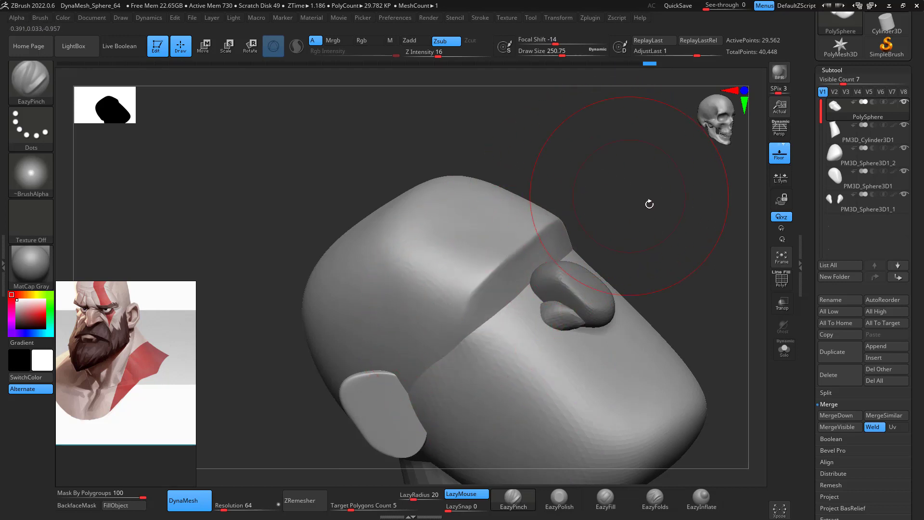
pyautogui.moveTo(650, 204); pyautogui.dragTo(646, 285)
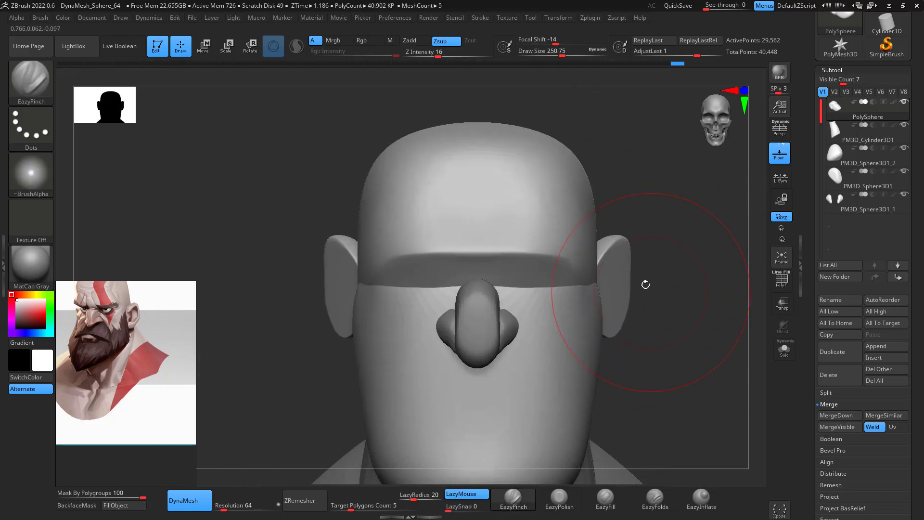
# Pull the middle of the brow down toward the nose with a Move brush of about 217, forming a frown
pyautogui.press('b')
pyautogui.press('m')
pyautogui.press('v')
pyautogui.press('space')
pyautogui.moveTo(501, 247); pyautogui.dragTo(489, 247)
pyautogui.moveTo(481, 259); pyautogui.dragTo(482, 262)
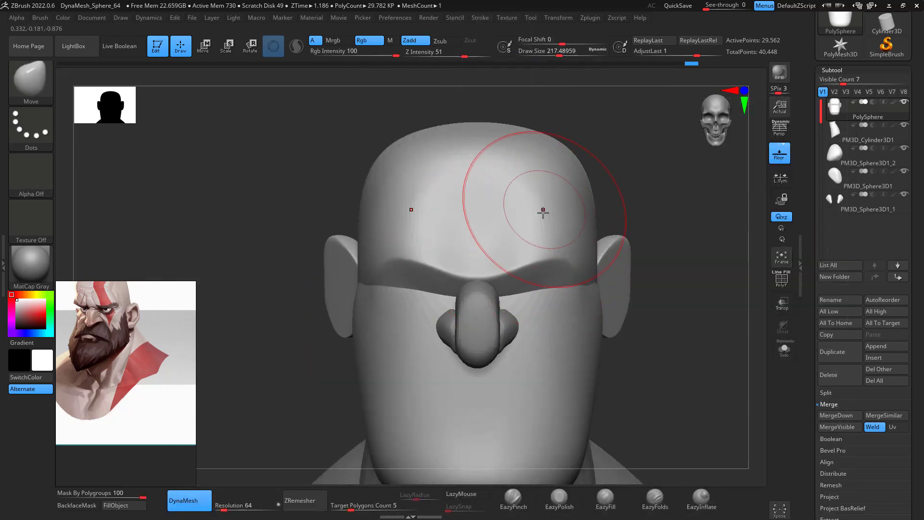
# Smooth the forehead surface above the brow ridge
pyautogui.moveTo(534, 207)
pyautogui.keyDown('shift'); pyautogui.mouseDown()
pyautogui.moveTo(505, 186)
pyautogui.moveTo(514, 181)
pyautogui.mouseUp(); pyautogui.keyUp('shift')
pyautogui.moveTo(493, 174); pyautogui.dragTo(405, 212, button='right')
pyautogui.keyDown('shift'); pyautogui.moveTo(709, 332); pyautogui.dragTo(745, 331); pyautogui.keyUp('shift')
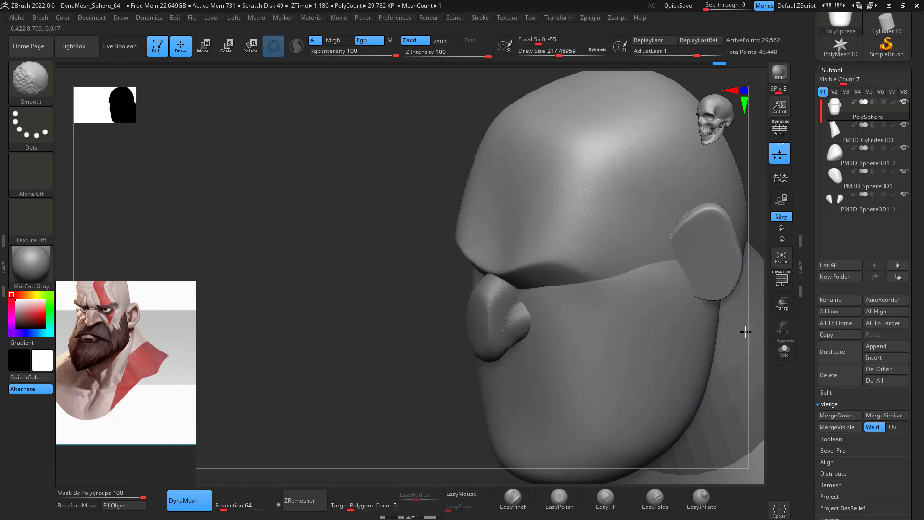
pyautogui.moveTo(745, 332)
pyautogui.mouseDown(button='right')
pyautogui.moveTo(755, 344)
pyautogui.moveTo(753, 311)
pyautogui.moveTo(722, 315)
pyautogui.mouseUp(button='right')
# Push the lower jaw corners inward with a Move brush of about 318 so the face tapers to the chin
pyautogui.keyDown('alt'); pyautogui.moveTo(505, 441); pyautogui.dragTo(310, 334, button='right'); pyautogui.keyUp('alt')
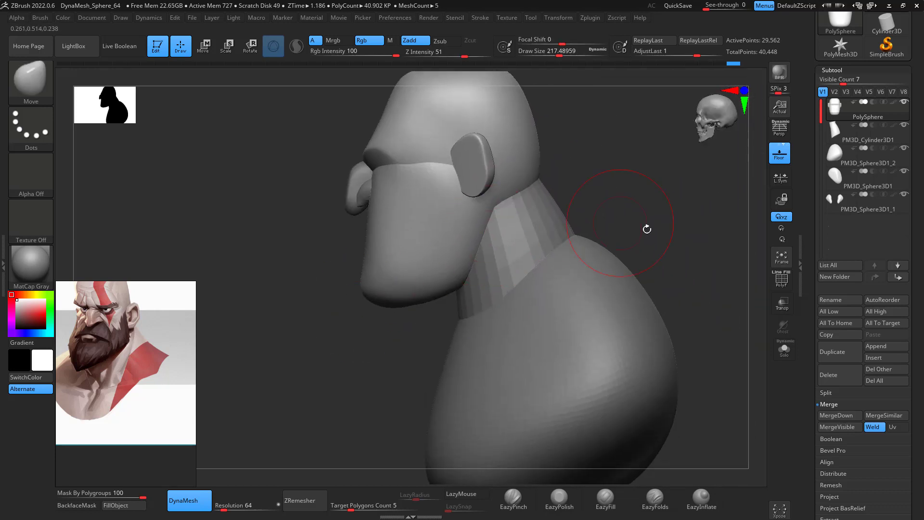
pyautogui.moveTo(647, 229)
pyautogui.keyDown('shift'); pyautogui.mouseDown(button='right')
pyautogui.moveTo(706, 234)
pyautogui.moveTo(692, 225)
pyautogui.moveTo(687, 251)
pyautogui.moveTo(583, 234)
pyautogui.mouseUp(button='right'); pyautogui.keyUp('shift')
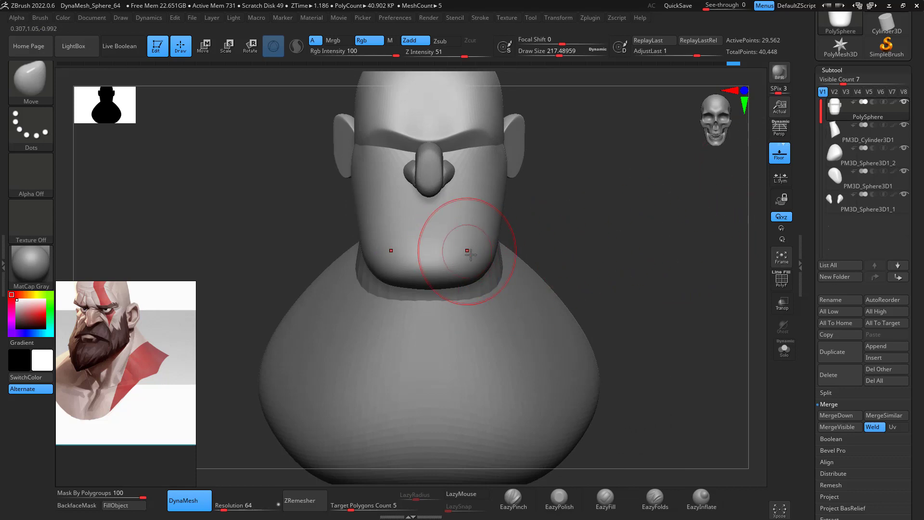
pyautogui.press('b')
pyautogui.press('m')
pyautogui.press('v')
pyautogui.press('space')
pyautogui.moveTo(487, 255)
pyautogui.mouseDown()
pyautogui.moveTo(496, 255)
pyautogui.moveTo(460, 269)
pyautogui.mouseUp()
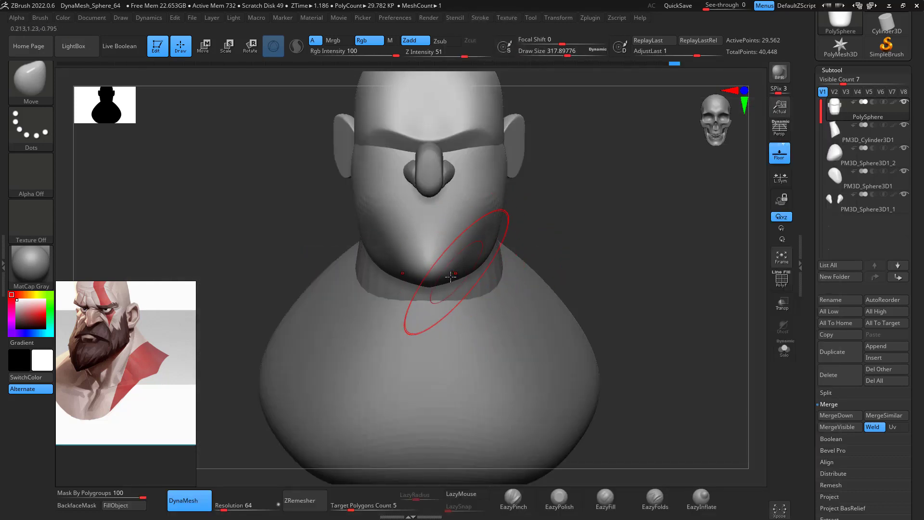
pyautogui.moveTo(587, 220)
pyautogui.mouseDown()
pyautogui.moveTo(464, 226)
pyautogui.moveTo(468, 252)
pyautogui.mouseUp()
# Sharpen the jawline from the chin toward the ear with an EazyPinch brush of about 274
pyautogui.moveTo(445, 301)
pyautogui.mouseDown()
pyautogui.moveTo(466, 262)
pyautogui.moveTo(584, 227)
pyautogui.mouseUp()
pyautogui.click(513, 498)
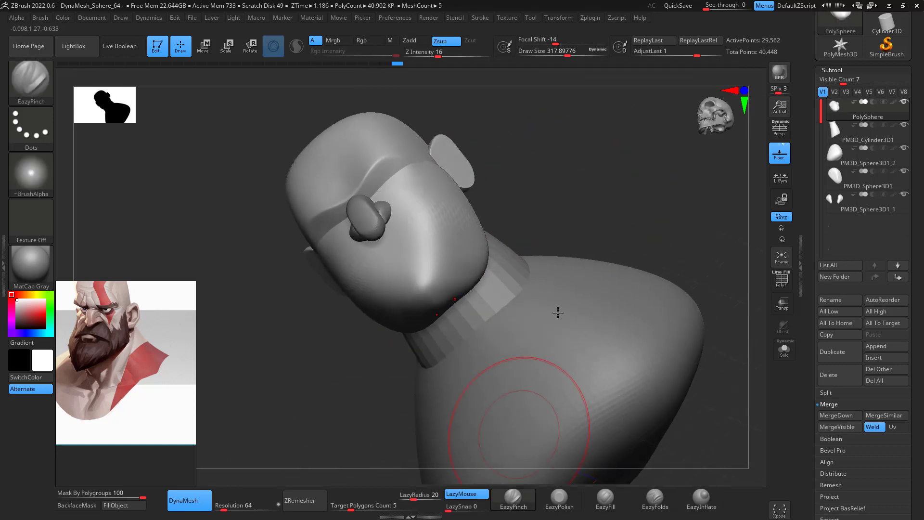
pyautogui.moveTo(614, 161)
pyautogui.mouseDown()
pyautogui.moveTo(629, 188)
pyautogui.moveTo(596, 190)
pyautogui.mouseUp()
pyautogui.press('space')
pyautogui.moveTo(489, 271); pyautogui.dragTo(484, 271)
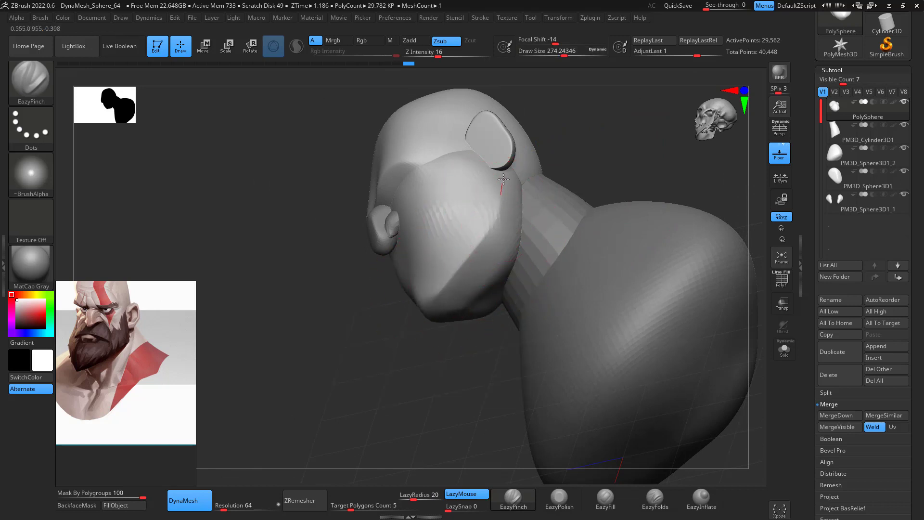
pyautogui.moveTo(604, 183); pyautogui.dragTo(612, 158)
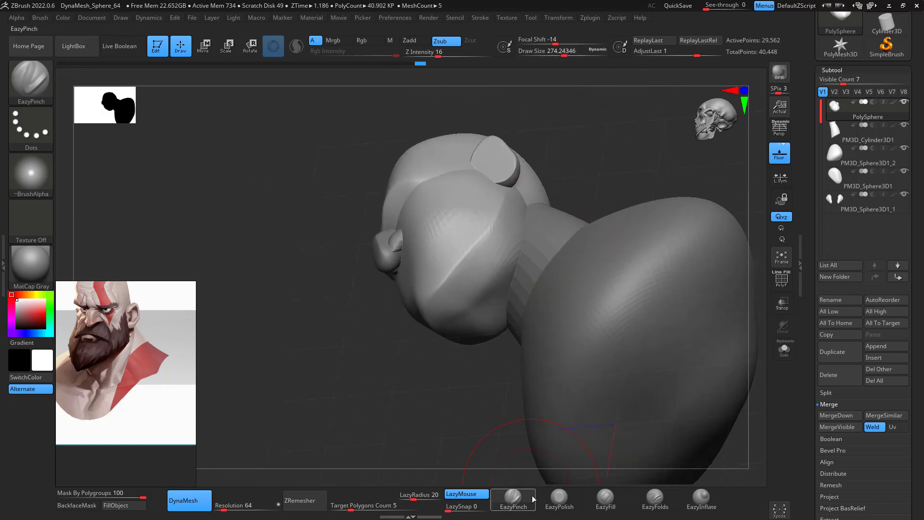
pyautogui.moveTo(490, 421); pyautogui.dragTo(469, 418)
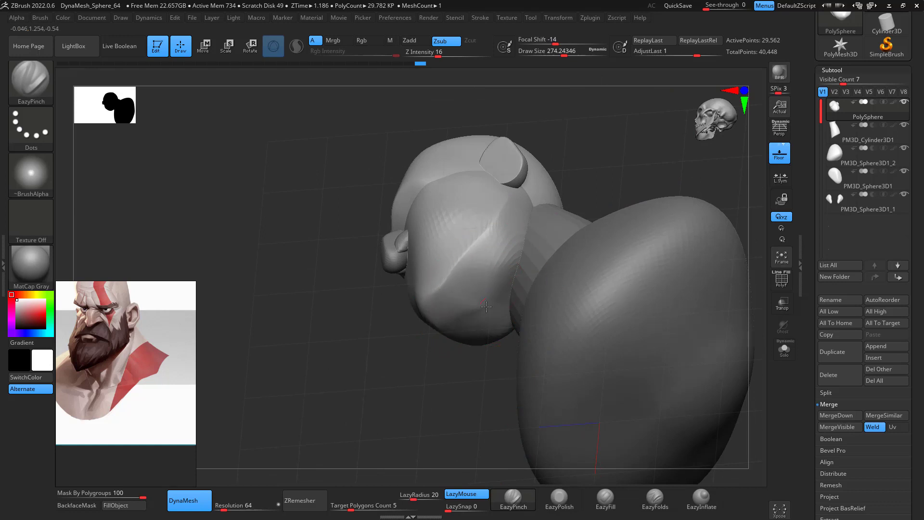
pyautogui.press('space')
pyautogui.moveTo(625, 166); pyautogui.dragTo(636, 110)
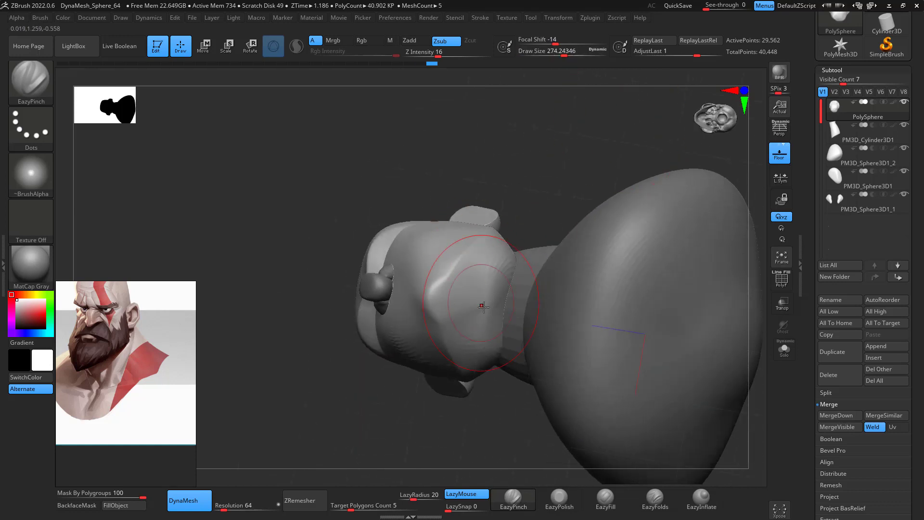
# Smooth the underside of the chin and touch up the jaw edges with EazyPinch
pyautogui.keyDown('shift'); pyautogui.moveTo(482, 306); pyautogui.dragTo(497, 281); pyautogui.keyUp('shift')
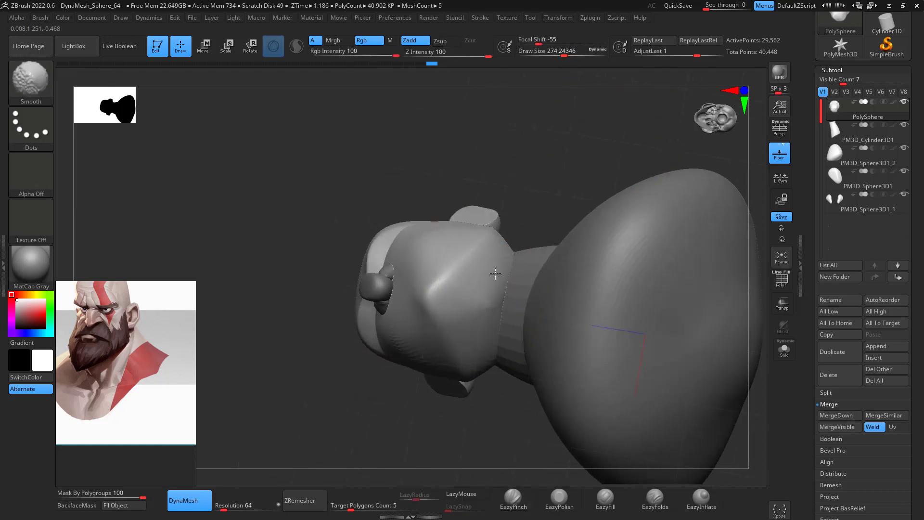
pyautogui.moveTo(567, 205); pyautogui.dragTo(547, 303)
pyautogui.moveTo(414, 343)
pyautogui.keyDown('shift'); pyautogui.mouseDown()
pyautogui.moveTo(435, 366)
pyautogui.moveTo(456, 368)
pyautogui.mouseUp(); pyautogui.keyUp('shift')
pyautogui.keyDown('shift'); pyautogui.moveTo(456, 225); pyautogui.dragTo(409, 282); pyautogui.keyUp('shift')
pyautogui.moveTo(396, 315); pyautogui.dragTo(373, 315)
pyautogui.moveTo(611, 221)
pyautogui.mouseDown()
pyautogui.moveTo(691, 216)
pyautogui.moveTo(689, 224)
pyautogui.mouseUp()
pyautogui.moveTo(408, 262); pyautogui.dragTo(434, 226)
pyautogui.moveTo(588, 200); pyautogui.dragTo(526, 189)
pyautogui.moveTo(596, 260); pyautogui.dragTo(583, 258)
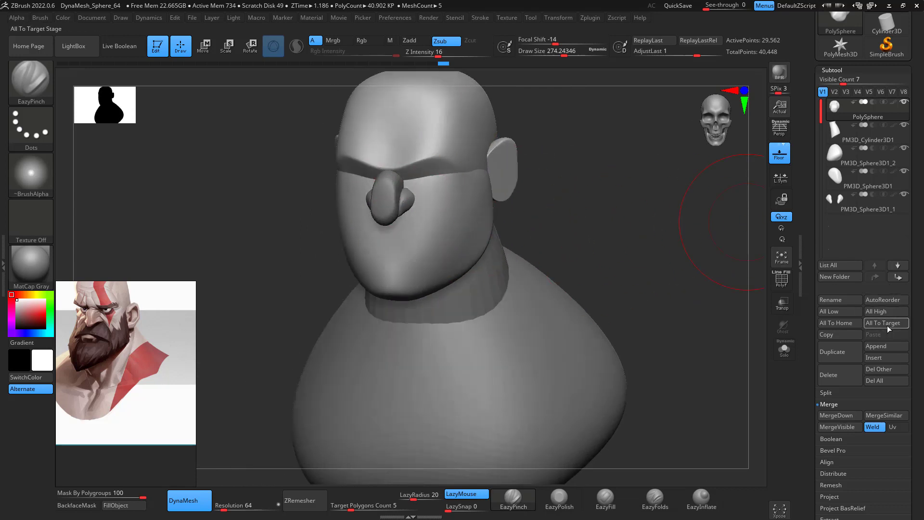
# Append a Sphere3D as a new subtool and make it active
pyautogui.click(885, 346)
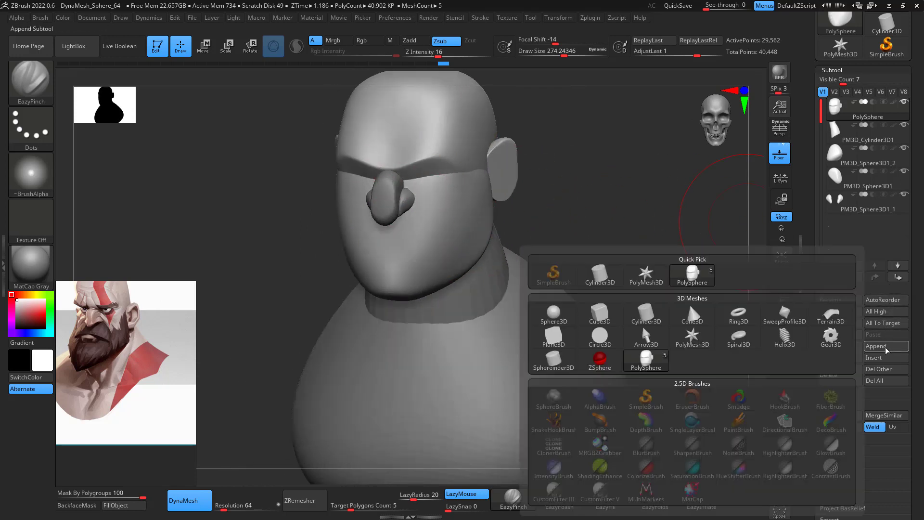
pyautogui.click(553, 314)
pyautogui.moveTo(637, 236); pyautogui.dragTo(712, 207)
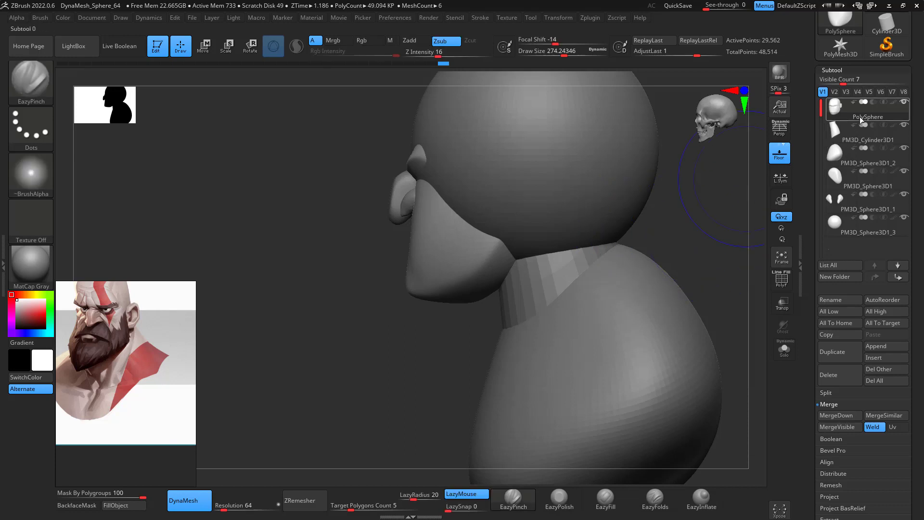
pyautogui.click(861, 226)
pyautogui.moveTo(678, 289); pyautogui.dragTo(690, 315)
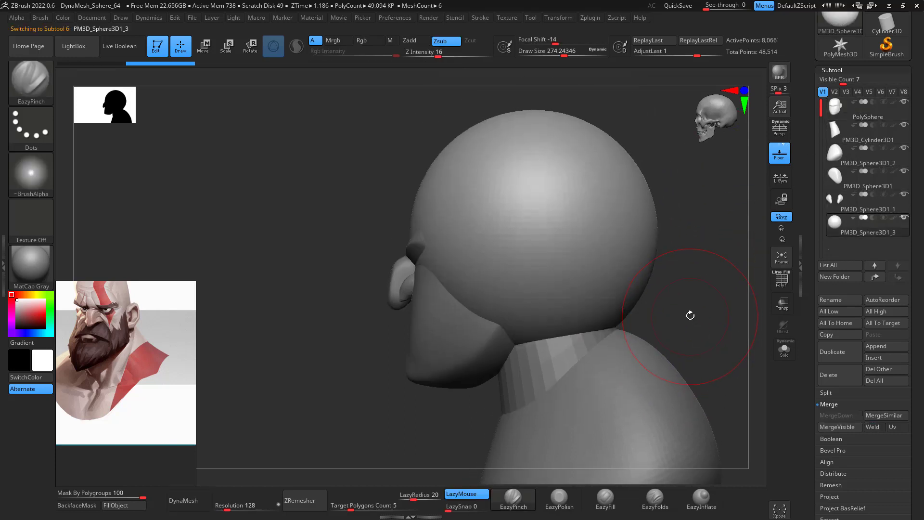
# Scale the new sphere down to eyeball size and move it to the front of the face
pyautogui.press('e')
pyautogui.moveTo(543, 190); pyautogui.dragTo(513, 202)
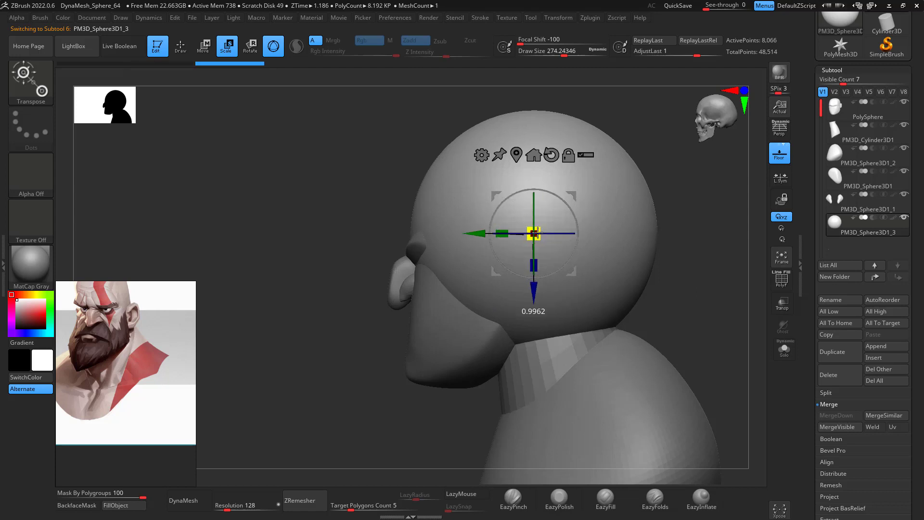
pyautogui.moveTo(535, 234); pyautogui.dragTo(355, 225)
pyautogui.moveTo(394, 261); pyautogui.dragTo(391, 251)
# Move the eyeball sideways and into the face so it sits beside the nose under the brow
pyautogui.moveTo(647, 268); pyautogui.dragTo(726, 270)
pyautogui.moveTo(430, 222); pyautogui.dragTo(464, 221)
pyautogui.keyDown('shift'); pyautogui.moveTo(629, 266); pyautogui.dragTo(549, 277); pyautogui.keyUp('shift')
pyautogui.moveTo(464, 220); pyautogui.dragTo(492, 226)
pyautogui.moveTo(456, 266); pyautogui.dragTo(457, 267)
pyautogui.moveTo(488, 226); pyautogui.dragTo(494, 222)
# Enlarge the eyeball slightly and fine-tune its position under the brow from the front
pyautogui.keyDown('shift'); pyautogui.moveTo(413, 289); pyautogui.dragTo(521, 291); pyautogui.keyUp('shift')
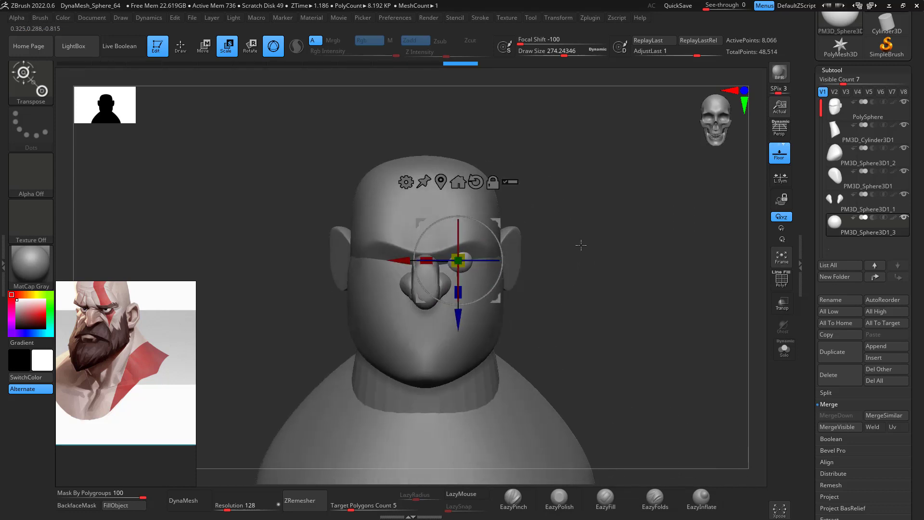
pyautogui.keyDown('alt'); pyautogui.moveTo(580, 243); pyautogui.dragTo(583, 275); pyautogui.keyUp('alt')
pyautogui.moveTo(495, 222); pyautogui.dragTo(499, 222)
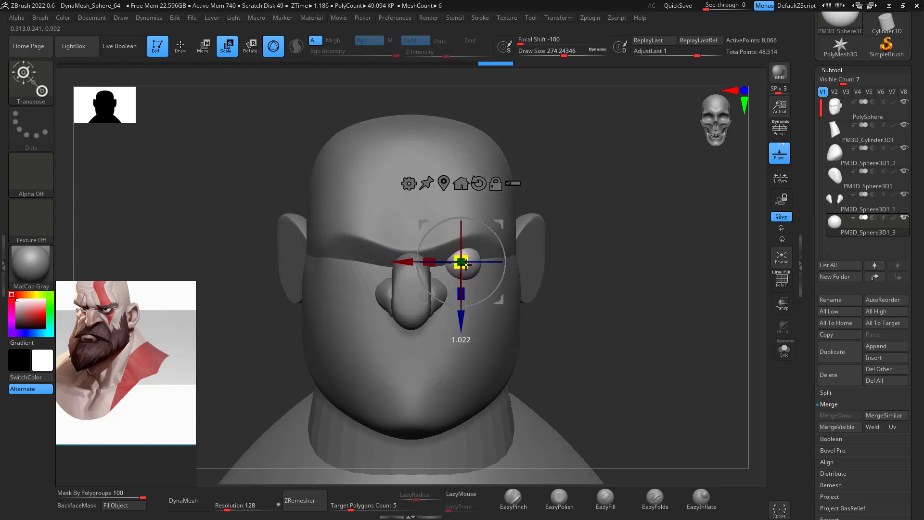
pyautogui.moveTo(465, 265); pyautogui.dragTo(466, 264)
pyautogui.moveTo(499, 224); pyautogui.dragTo(499, 222)
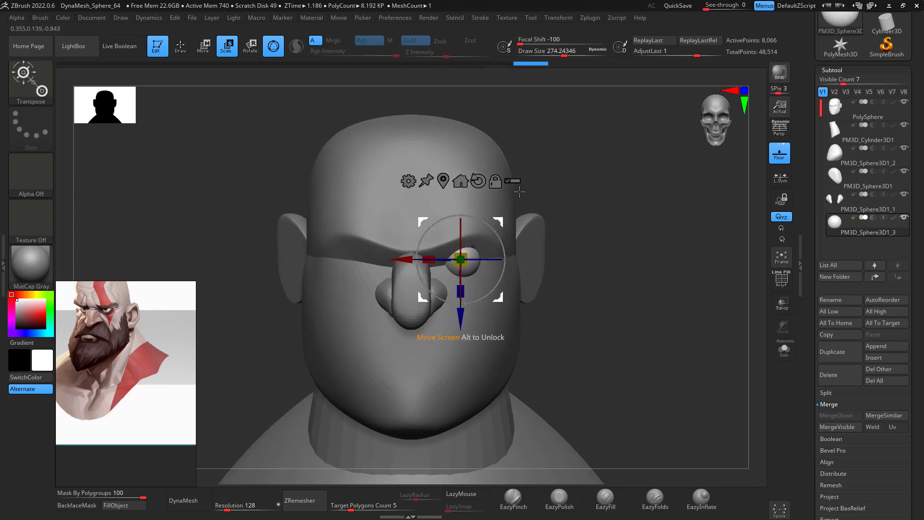
# Reshape the head's brow with a Move brush of about 192 so it covers the top of the eyeball
pyautogui.click(854, 118)
pyautogui.press('b')
pyautogui.press('m')
pyautogui.press('v')
pyautogui.press('space')
pyautogui.moveTo(487, 221); pyautogui.dragTo(475, 215)
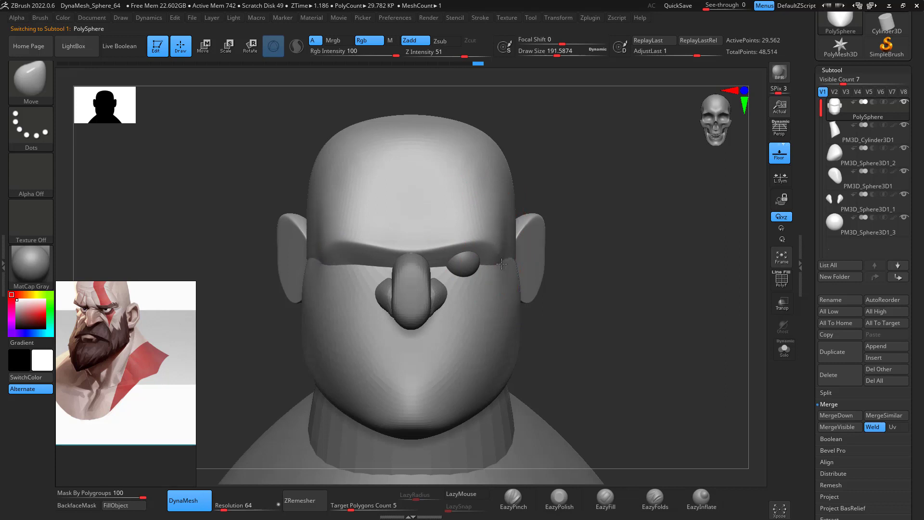
# Reshape the torso's lower edge into a taper with a Move brush of about 500 and DynaMesh it at resolution 128
pyautogui.moveTo(642, 304)
pyautogui.mouseDown()
pyautogui.moveTo(565, 308)
pyautogui.moveTo(654, 313)
pyautogui.moveTo(635, 232)
pyautogui.mouseUp()
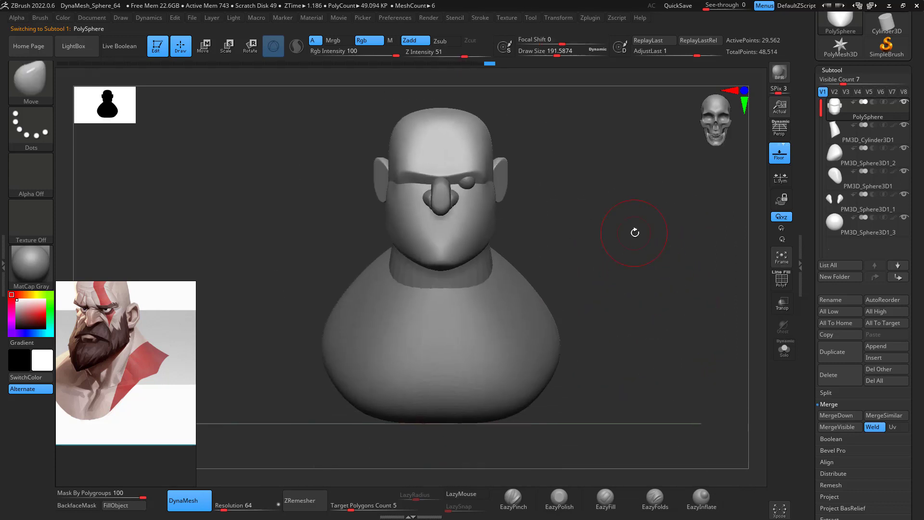
pyautogui.click(841, 219)
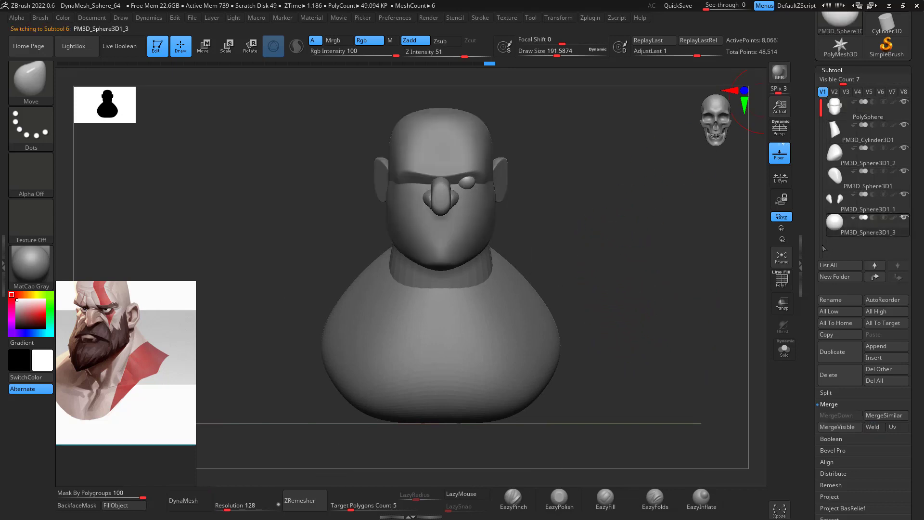
pyautogui.click(851, 163)
pyautogui.press('space')
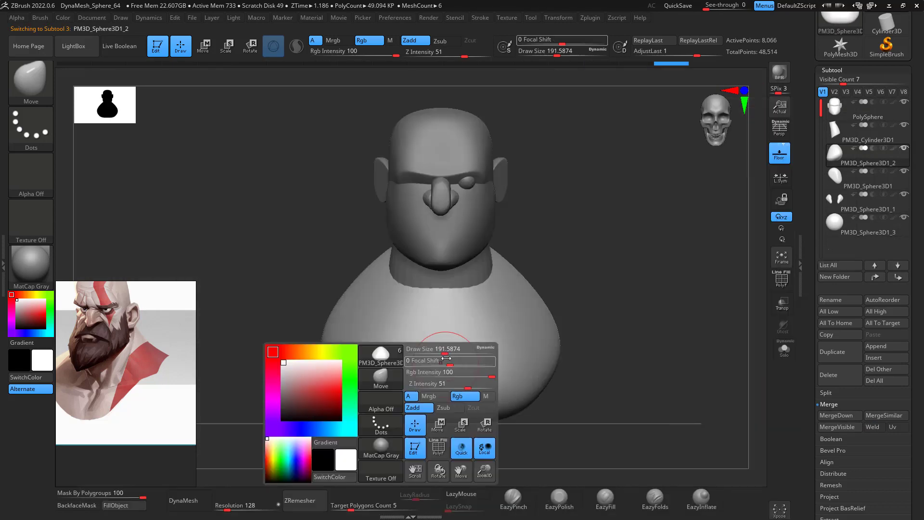
pyautogui.moveTo(440, 351); pyautogui.dragTo(468, 350)
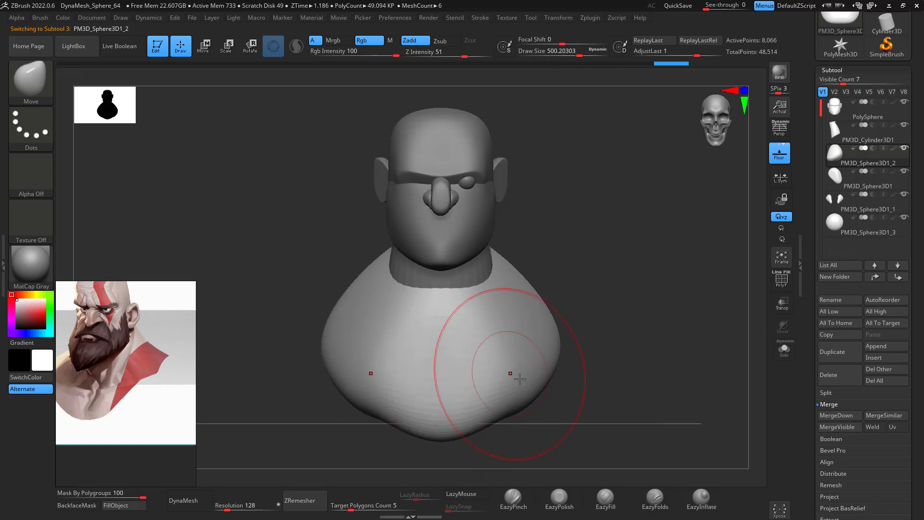
pyautogui.moveTo(513, 400)
pyautogui.mouseDown()
pyautogui.moveTo(508, 390)
pyautogui.moveTo(529, 383)
pyautogui.moveTo(497, 352)
pyautogui.moveTo(464, 375)
pyautogui.moveTo(493, 408)
pyautogui.moveTo(500, 379)
pyautogui.mouseUp()
pyautogui.click(197, 505)
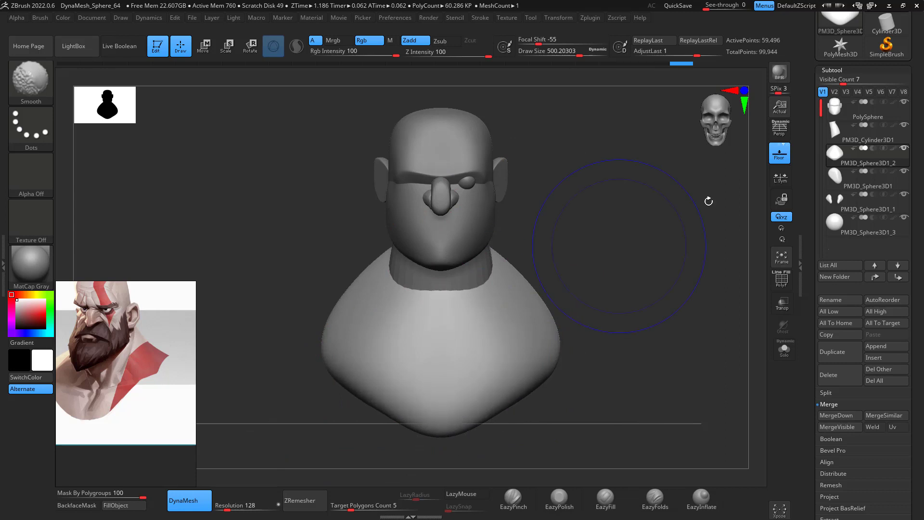
# DynaMesh the neck cylinder at resolution 128 and merge it down with the torso subtool
pyautogui.click(858, 140)
pyautogui.moveTo(722, 296); pyautogui.dragTo(658, 306)
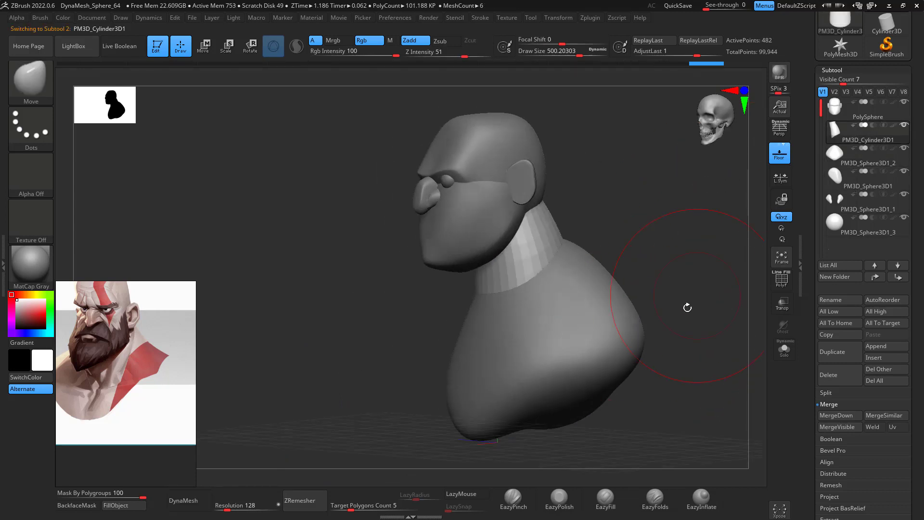
pyautogui.click(184, 500)
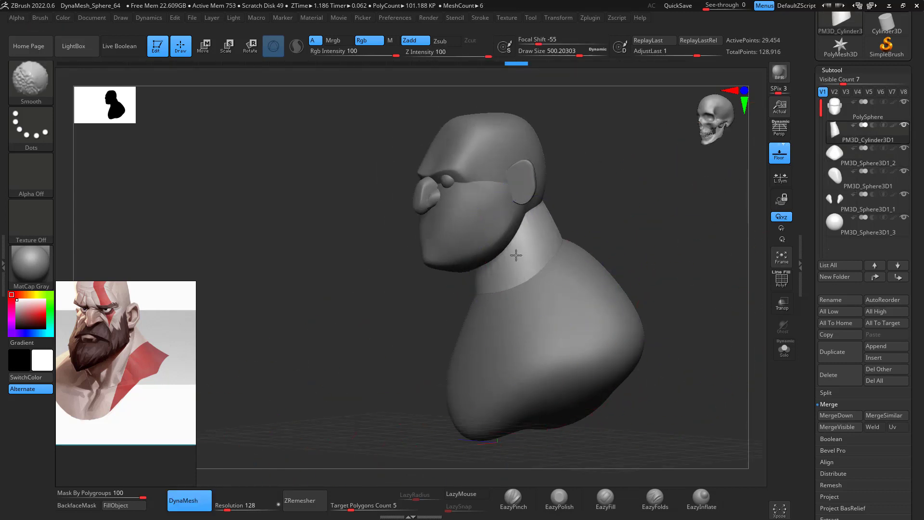
pyautogui.click(854, 150)
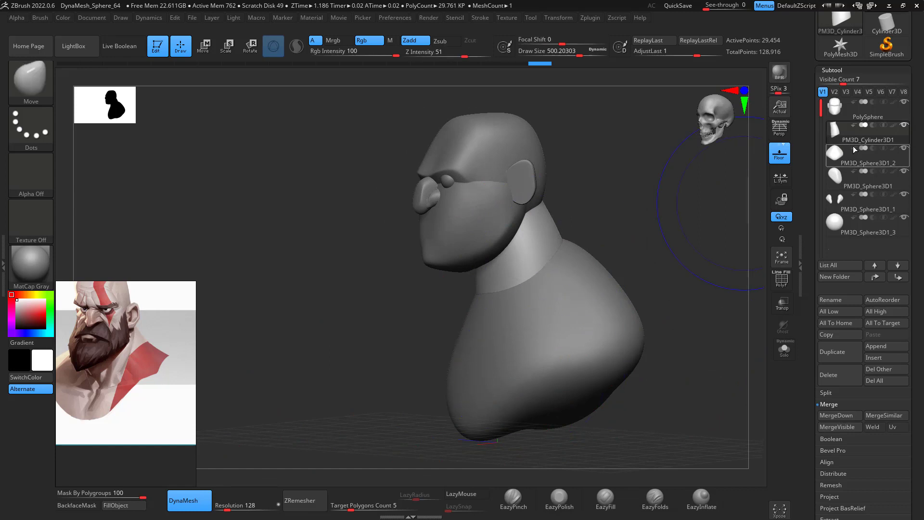
pyautogui.click(840, 416)
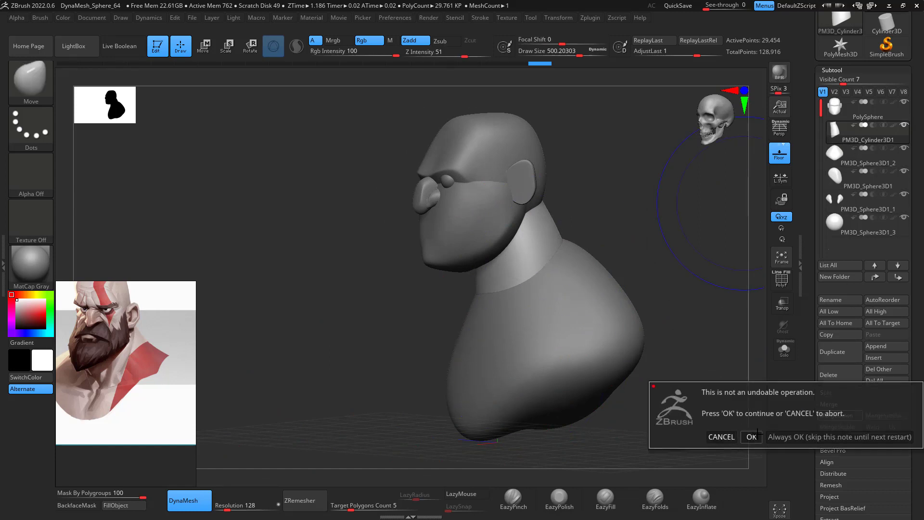
pyautogui.click(757, 435)
# Try to smooth the seam where the neck meets the torso
pyautogui.moveTo(622, 239); pyautogui.dragTo(681, 262)
pyautogui.moveTo(517, 300)
pyautogui.keyDown('shift'); pyautogui.mouseDown()
pyautogui.moveTo(515, 308)
pyautogui.moveTo(493, 302)
pyautogui.mouseUp(); pyautogui.keyUp('shift')
pyautogui.moveTo(610, 244); pyautogui.dragTo(563, 235)
pyautogui.moveTo(121, 490); pyautogui.dragTo(112, 488)
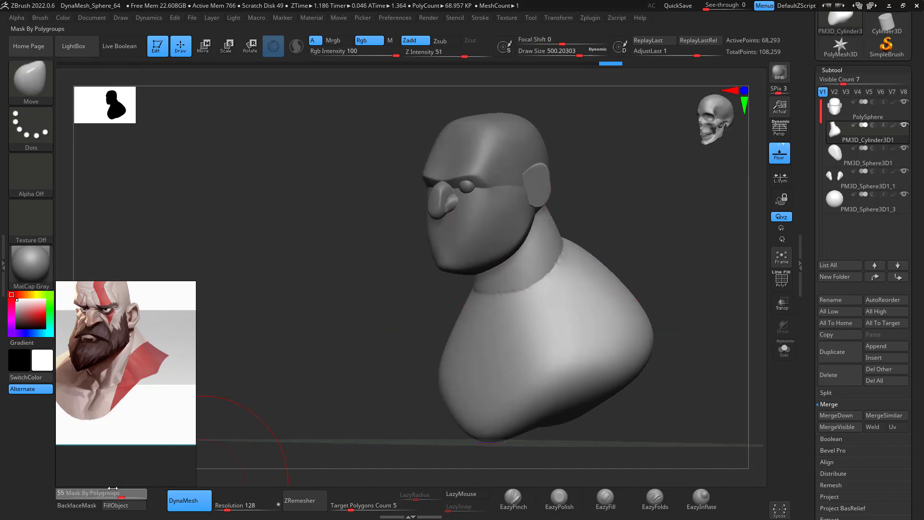
pyautogui.moveTo(38, 471); pyautogui.dragTo(35, 470)
pyautogui.keyDown('shift'); pyautogui.moveTo(560, 262); pyautogui.dragTo(556, 273); pyautogui.keyUp('shift')
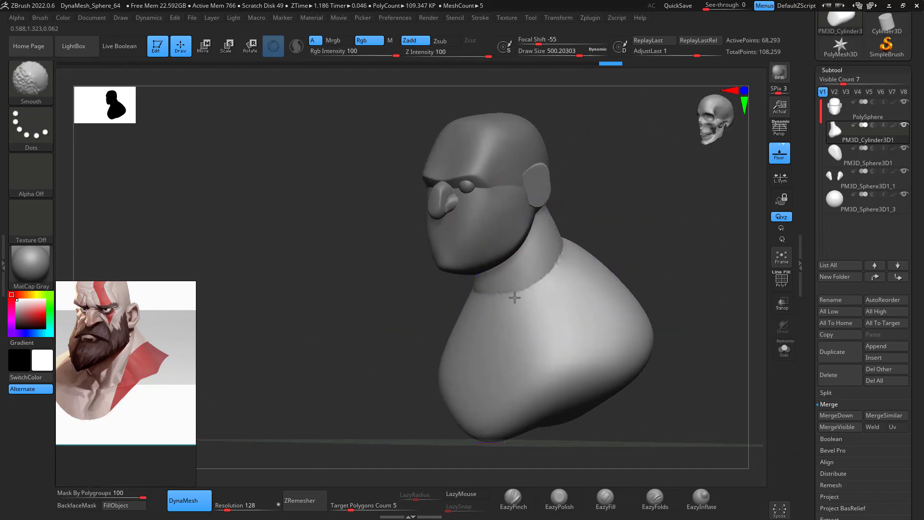
pyautogui.moveTo(514, 298)
pyautogui.keyDown('shift'); pyautogui.mouseDown()
pyautogui.moveTo(551, 268)
pyautogui.moveTo(523, 304)
pyautogui.mouseUp(); pyautogui.keyUp('shift')
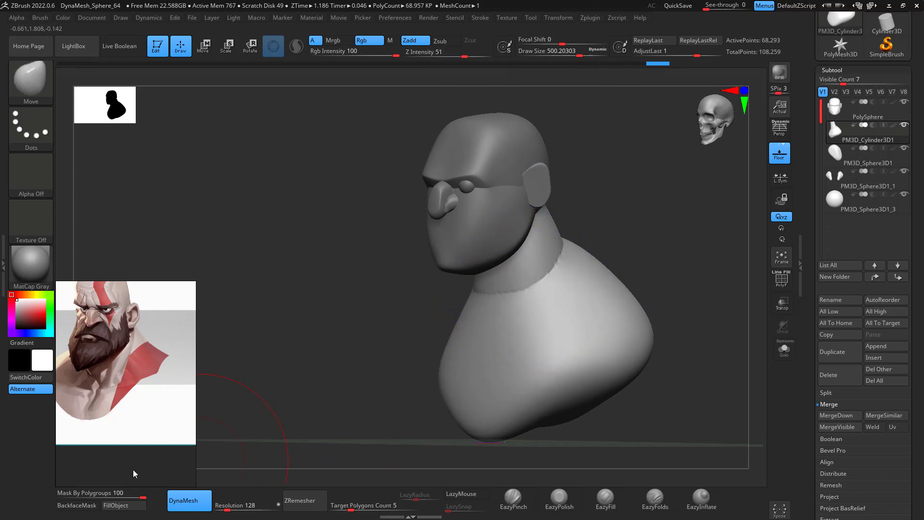
# Set Mask By Polygroups to 0 and smooth the neck-to-torso seam into a continuous surface on all sides
pyautogui.moveTo(129, 489); pyautogui.dragTo(45, 472)
pyautogui.keyDown('shift'); pyautogui.moveTo(548, 262); pyautogui.dragTo(517, 307); pyautogui.keyUp('shift')
pyautogui.moveTo(693, 211); pyautogui.dragTo(587, 239)
pyautogui.moveTo(475, 364); pyautogui.dragTo(560, 339)
pyautogui.moveTo(637, 239)
pyautogui.keyDown('shift'); pyautogui.mouseDown()
pyautogui.moveTo(647, 243)
pyautogui.moveTo(567, 245)
pyautogui.mouseUp(); pyautogui.keyUp('shift')
pyautogui.moveTo(574, 279); pyautogui.dragTo(621, 279)
pyautogui.moveTo(519, 342)
pyautogui.keyDown('shift'); pyautogui.mouseDown()
pyautogui.moveTo(498, 338)
pyautogui.moveTo(466, 308)
pyautogui.mouseUp(); pyautogui.keyUp('shift')
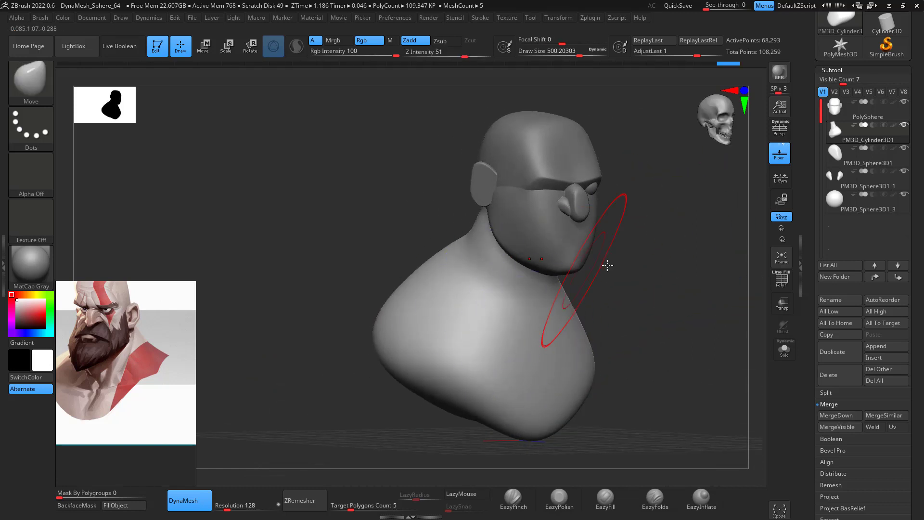
pyautogui.moveTo(674, 260); pyautogui.dragTo(604, 246)
pyautogui.moveTo(666, 223)
pyautogui.keyDown('shift'); pyautogui.mouseDown()
pyautogui.moveTo(670, 231)
pyautogui.moveTo(539, 258)
pyautogui.mouseUp(); pyautogui.keyUp('shift')
pyautogui.moveTo(637, 257); pyautogui.dragTo(621, 293)
# Remesh the head subtool with DynaMesh at resolution 256
pyautogui.click(857, 118)
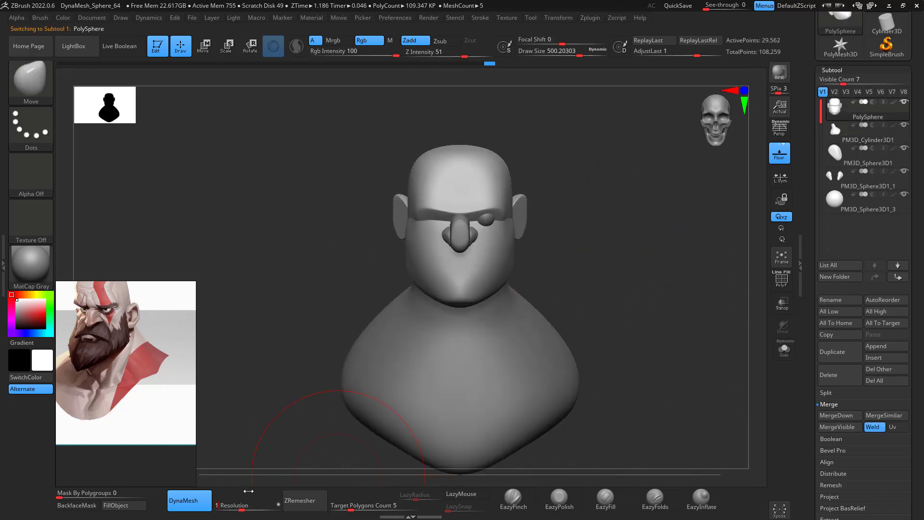
pyautogui.moveTo(599, 215)
pyautogui.keyDown('ctrl'); pyautogui.mouseDown()
pyautogui.moveTo(605, 229)
pyautogui.moveTo(581, 240)
pyautogui.moveTo(606, 229)
pyautogui.mouseUp(); pyautogui.keyUp('ctrl')
pyautogui.hotkey('ctrl', 'z')
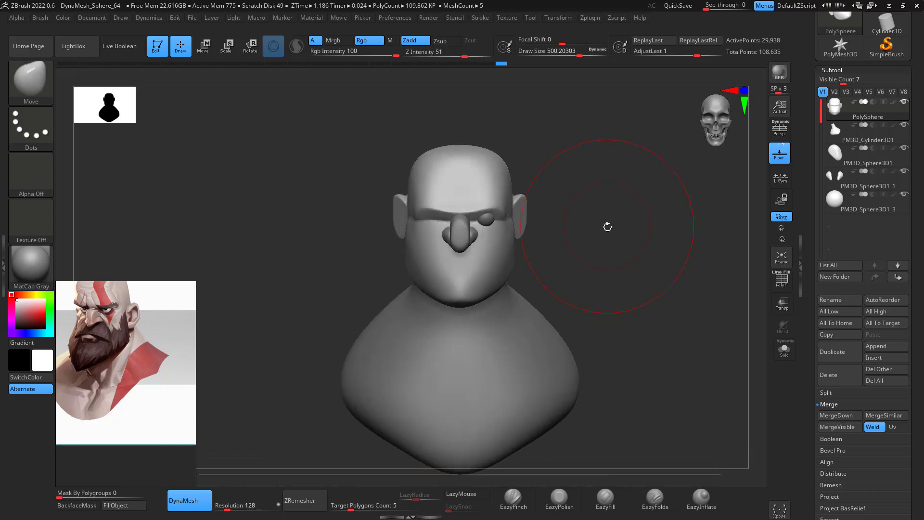
pyautogui.click(252, 493)
pyautogui.write('24')
pyautogui.press('Return')
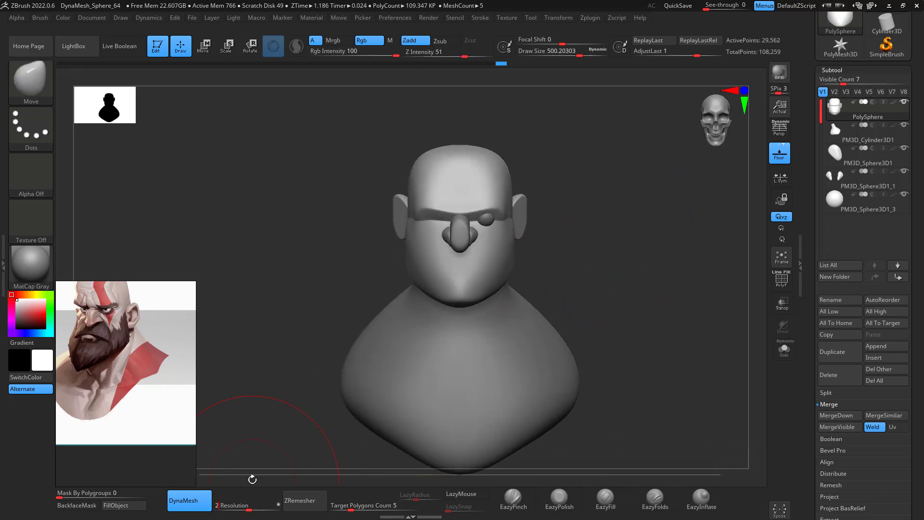
pyautogui.keyDown('alt'); pyautogui.moveTo(253, 465); pyautogui.dragTo(260, 452); pyautogui.keyUp('alt')
pyautogui.click(242, 506)
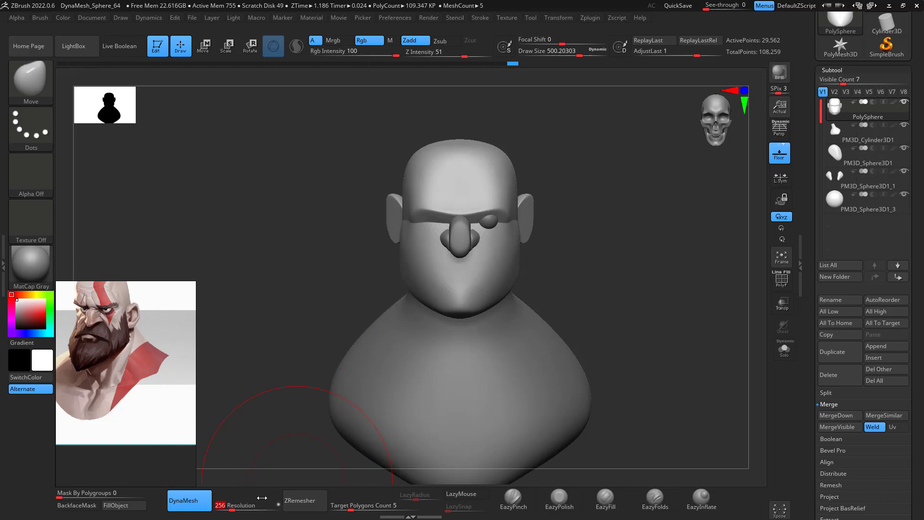
pyautogui.keyDown('ctrl'); pyautogui.moveTo(611, 212); pyautogui.dragTo(595, 248); pyautogui.keyUp('ctrl')
# Smooth the head around the brow and behind the ear
pyautogui.moveTo(615, 278); pyautogui.dragTo(578, 274)
pyautogui.keyDown('shift'); pyautogui.moveTo(476, 225); pyautogui.dragTo(481, 210); pyautogui.keyUp('shift')
pyautogui.moveTo(625, 188); pyautogui.dragTo(553, 198)
pyautogui.keyDown('shift'); pyautogui.moveTo(513, 219); pyautogui.dragTo(508, 221); pyautogui.keyUp('shift')
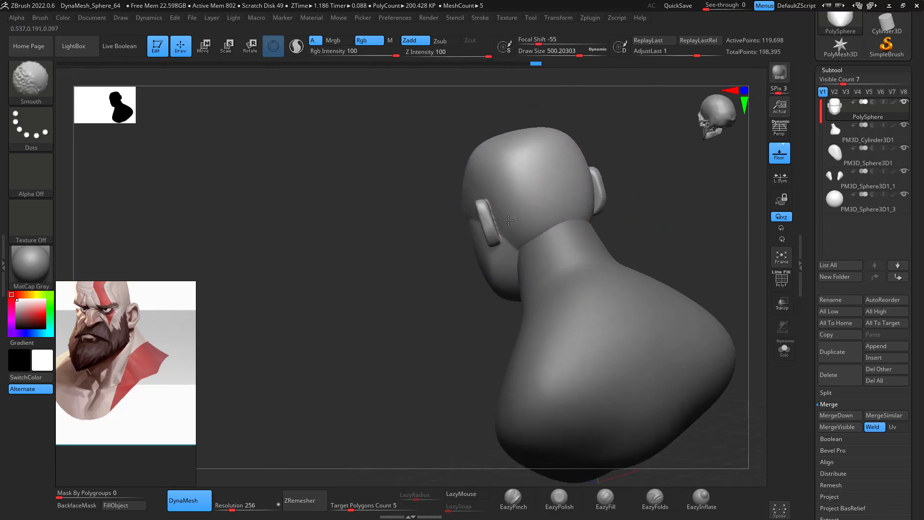
pyautogui.moveTo(446, 344)
pyautogui.mouseDown()
pyautogui.moveTo(629, 200)
pyautogui.moveTo(611, 240)
pyautogui.moveTo(660, 180)
pyautogui.moveTo(643, 237)
pyautogui.moveTo(669, 217)
pyautogui.moveTo(629, 209)
pyautogui.mouseUp()
# Switch to the DamStandard brush and reduce the draw size to about 108
pyautogui.press('b')
pyautogui.press('d')
pyautogui.press('s')
pyautogui.press('space')
pyautogui.moveTo(596, 237); pyautogui.dragTo(576, 238)
pyautogui.moveTo(632, 217)
pyautogui.mouseDown()
pyautogui.moveTo(621, 223)
pyautogui.moveTo(622, 241)
pyautogui.moveTo(615, 215)
pyautogui.moveTo(591, 238)
pyautogui.moveTo(512, 263)
pyautogui.mouseUp()
pyautogui.press('space')
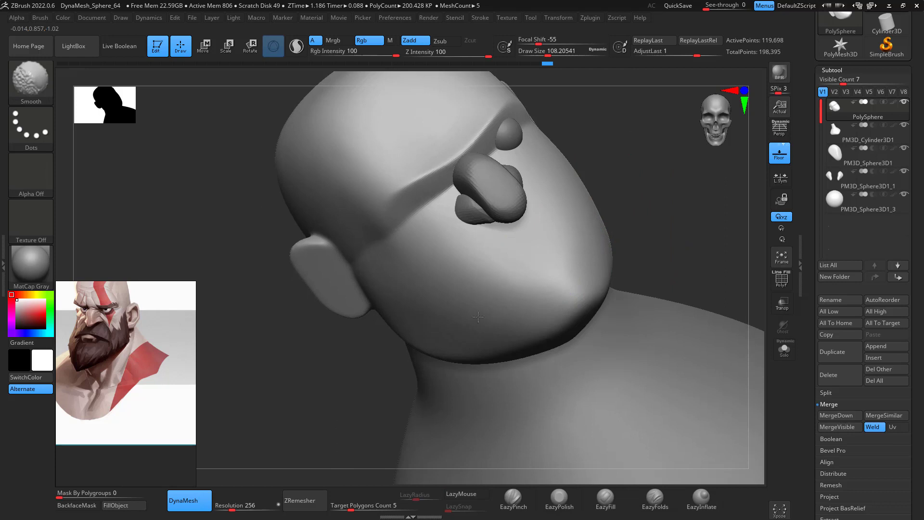
# Flatten the underside of the jaw and chin with an EazyPolish brush of about 163
pyautogui.moveTo(653, 256); pyautogui.dragTo(659, 177)
pyautogui.keyDown('alt'); pyautogui.moveTo(690, 230); pyautogui.dragTo(666, 144); pyautogui.keyUp('alt')
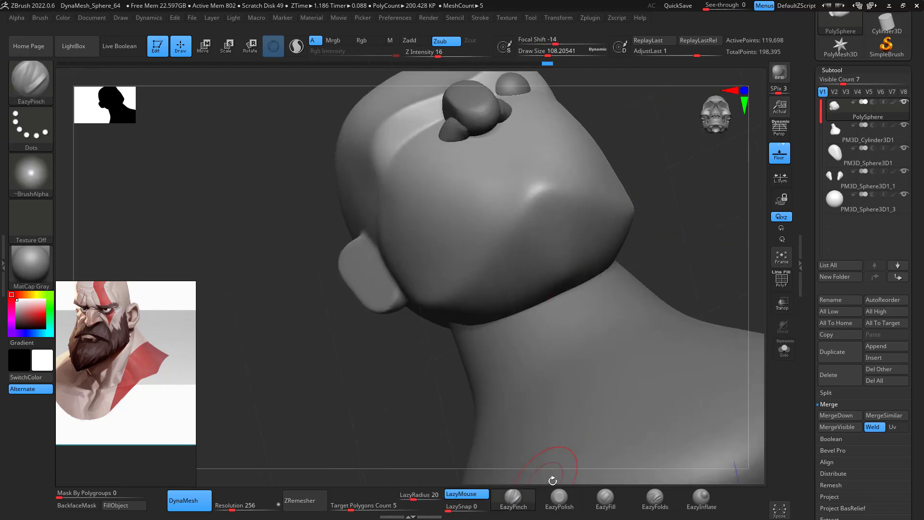
pyautogui.click(558, 498)
pyautogui.press('space')
pyautogui.moveTo(594, 308)
pyautogui.mouseDown()
pyautogui.moveTo(601, 304)
pyautogui.moveTo(594, 314)
pyautogui.mouseUp()
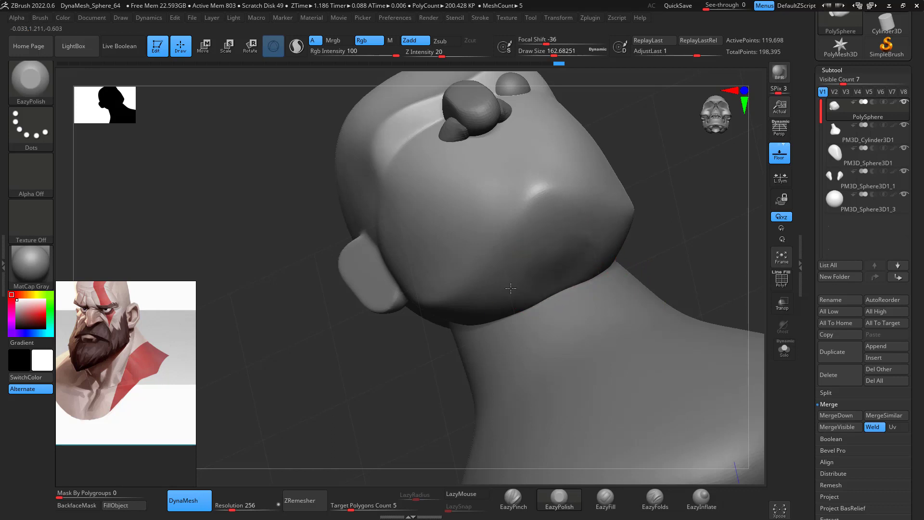
pyautogui.moveTo(522, 304); pyautogui.dragTo(581, 281)
pyautogui.moveTo(669, 203); pyautogui.dragTo(591, 250)
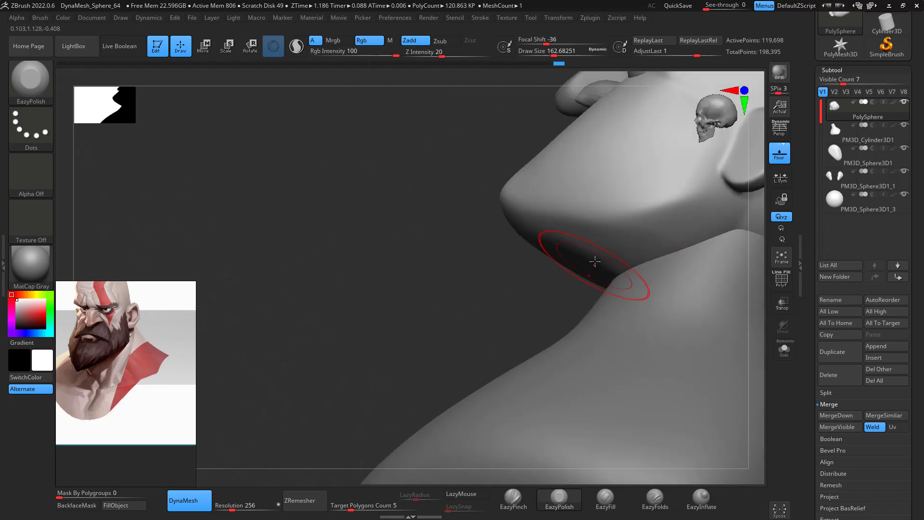
pyautogui.moveTo(546, 303); pyautogui.dragTo(588, 292)
pyautogui.keyDown('shift'); pyautogui.moveTo(469, 309); pyautogui.dragTo(456, 307); pyautogui.keyUp('shift')
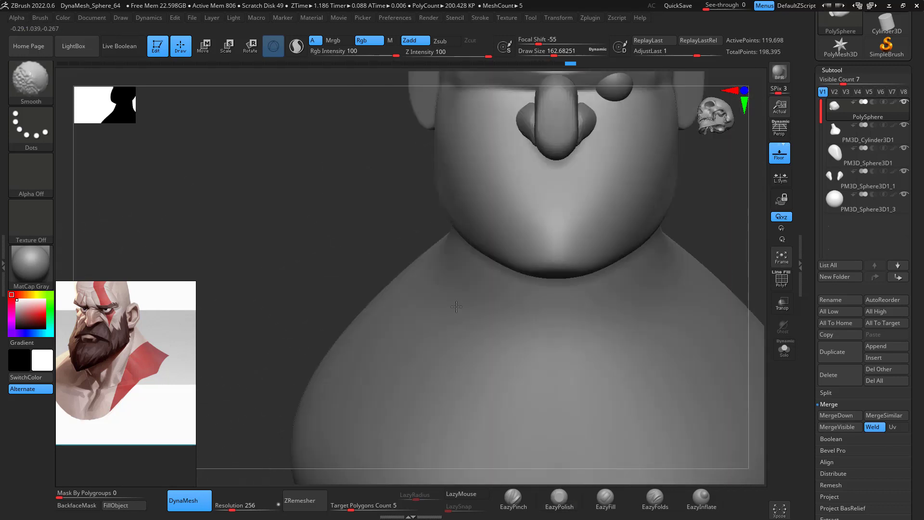
pyautogui.keyDown('alt'); pyautogui.moveTo(722, 257); pyautogui.dragTo(661, 214); pyautogui.keyUp('alt')
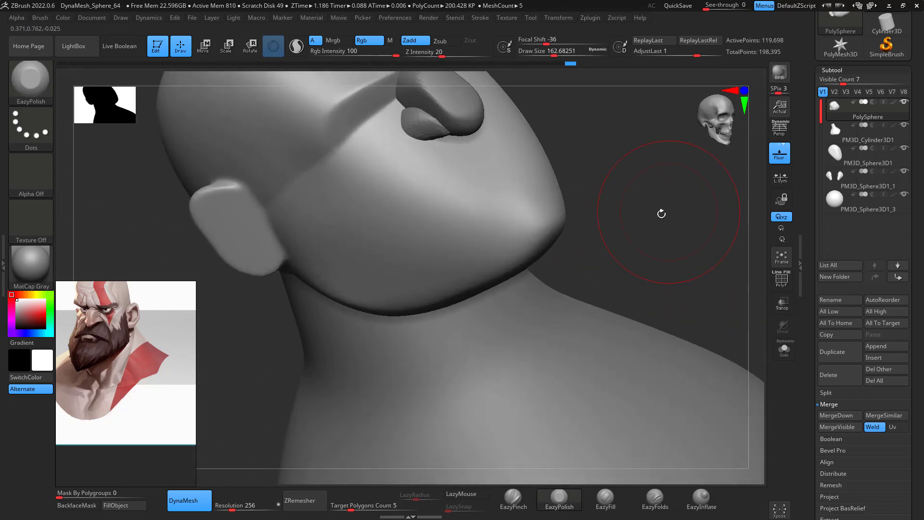
# Carve a mouth line below the nose with a DamStandard brush of about 25 at Z intensity 33
pyautogui.press('b')
pyautogui.press('d')
pyautogui.press('s')
pyautogui.press('space')
pyautogui.moveTo(600, 228)
pyautogui.mouseDown()
pyautogui.moveTo(589, 227)
pyautogui.moveTo(608, 223)
pyautogui.mouseUp()
pyautogui.press('space')
pyautogui.moveTo(477, 202); pyautogui.dragTo(463, 203)
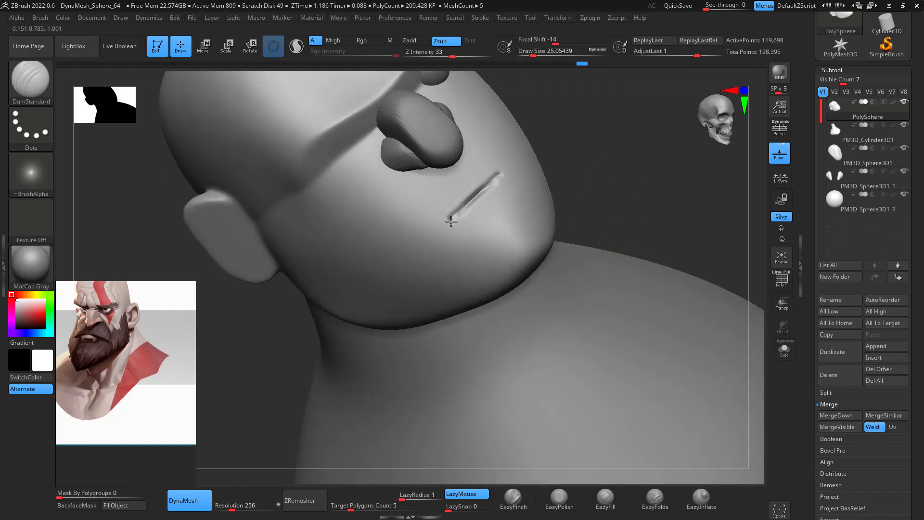
# Enlarge the Move brush and bend the mouth line into a downturned curve
pyautogui.moveTo(585, 150)
pyautogui.mouseDown()
pyautogui.moveTo(640, 120)
pyautogui.moveTo(600, 203)
pyautogui.mouseUp()
pyautogui.press('b')
pyautogui.press('m')
pyautogui.press('v')
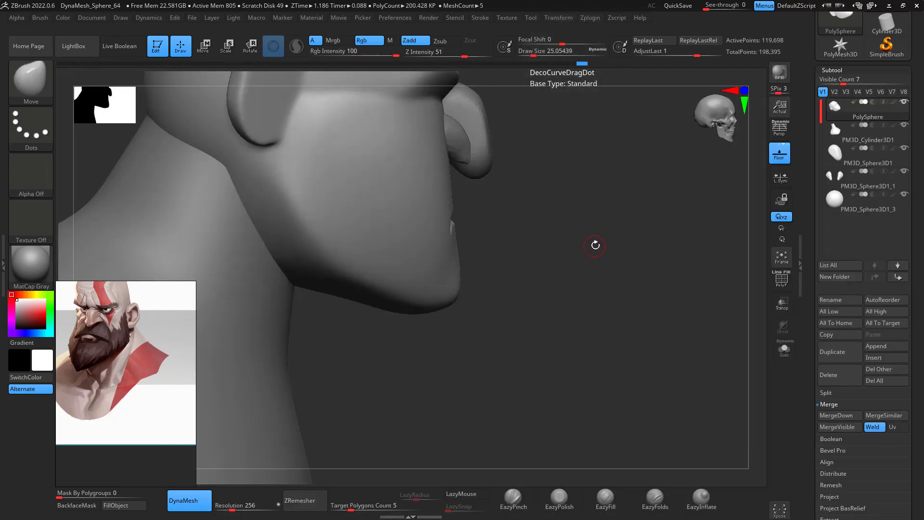
pyautogui.press('space')
pyautogui.moveTo(514, 217); pyautogui.dragTo(541, 204)
pyautogui.press('space')
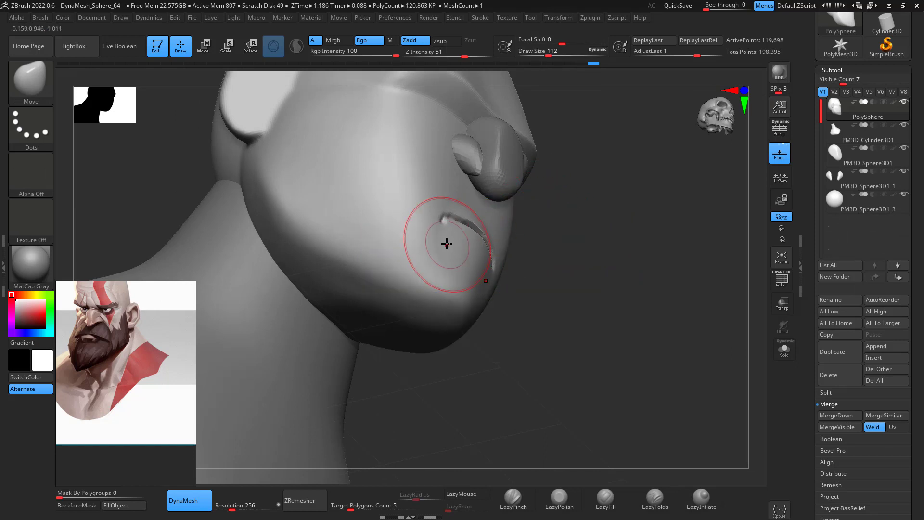
# Enlarge the Move brush to about 182 and adjust the form of the mouth and lower face
pyautogui.moveTo(634, 268); pyautogui.dragTo(656, 288)
pyautogui.moveTo(701, 367)
pyautogui.mouseDown()
pyautogui.moveTo(724, 301)
pyautogui.moveTo(691, 282)
pyautogui.mouseUp()
pyautogui.press('space')
pyautogui.moveTo(556, 249)
pyautogui.mouseDown()
pyautogui.moveTo(576, 248)
pyautogui.moveTo(528, 253)
pyautogui.moveTo(533, 248)
pyautogui.mouseUp()
pyautogui.moveTo(691, 256)
pyautogui.mouseDown()
pyautogui.moveTo(717, 264)
pyautogui.moveTo(700, 279)
pyautogui.moveTo(687, 232)
pyautogui.mouseUp()
# Build up the lower lip and chin with a ClayBuildup brush of about 77 at Z intensity 20
pyautogui.press('b')
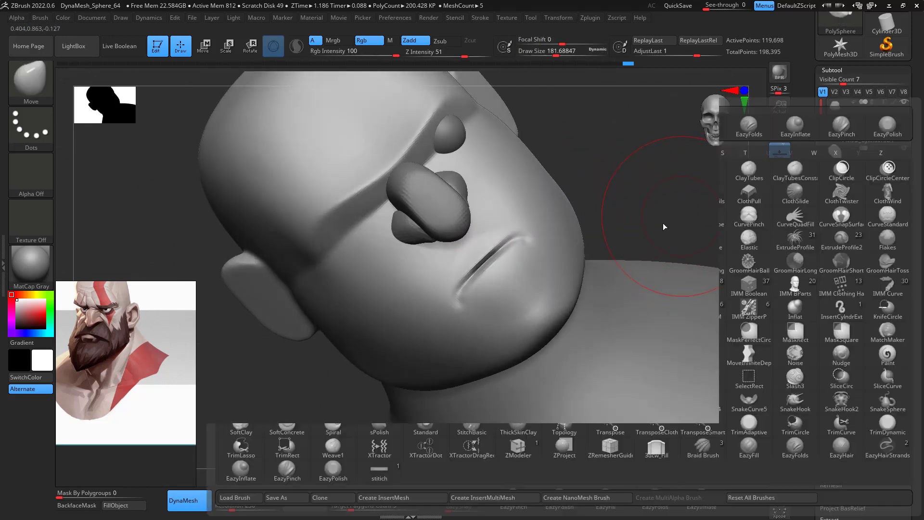
pyautogui.press('c')
pyautogui.press('b')
pyautogui.press('space')
pyautogui.moveTo(598, 279); pyautogui.dragTo(594, 279)
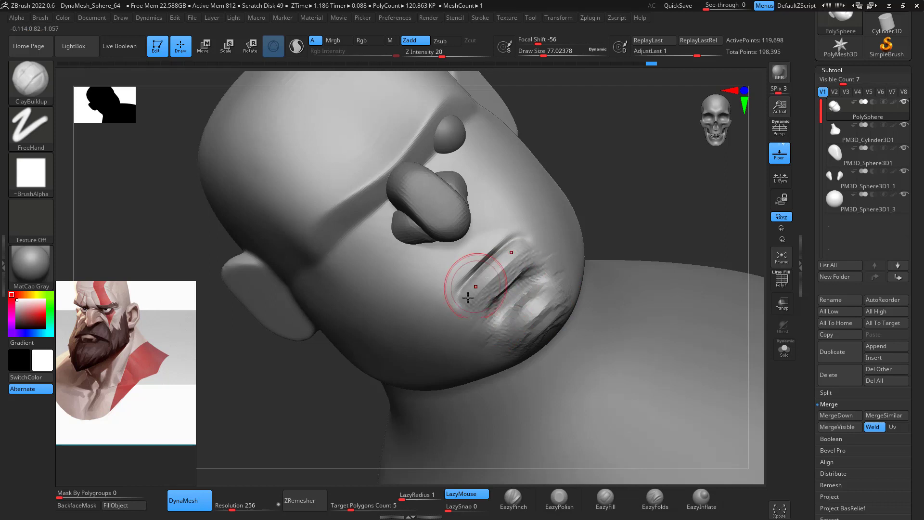
# Remesh the head with DynaMesh and smooth the clay strokes on the lip and chin
pyautogui.keyDown('ctrl'); pyautogui.moveTo(658, 175); pyautogui.dragTo(619, 218); pyautogui.keyUp('ctrl')
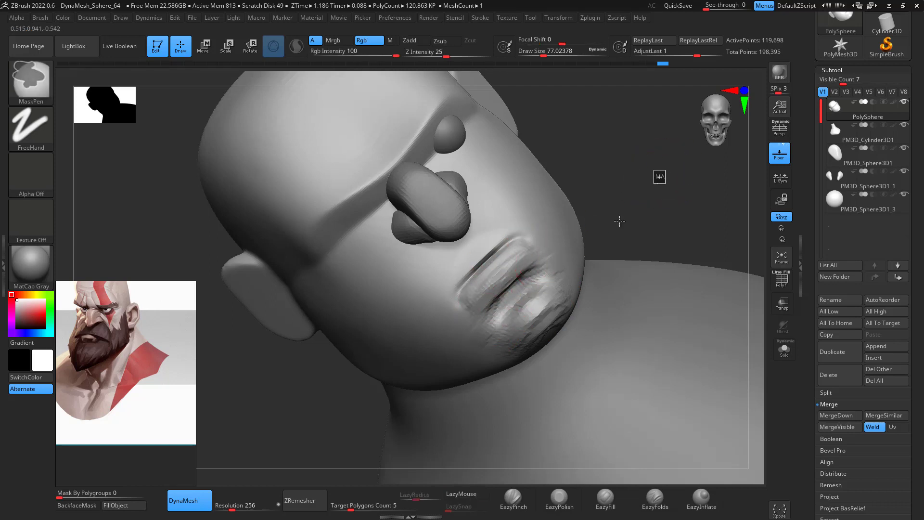
pyautogui.keyDown('shift'); pyautogui.moveTo(549, 289); pyautogui.dragTo(502, 350); pyautogui.keyUp('shift')
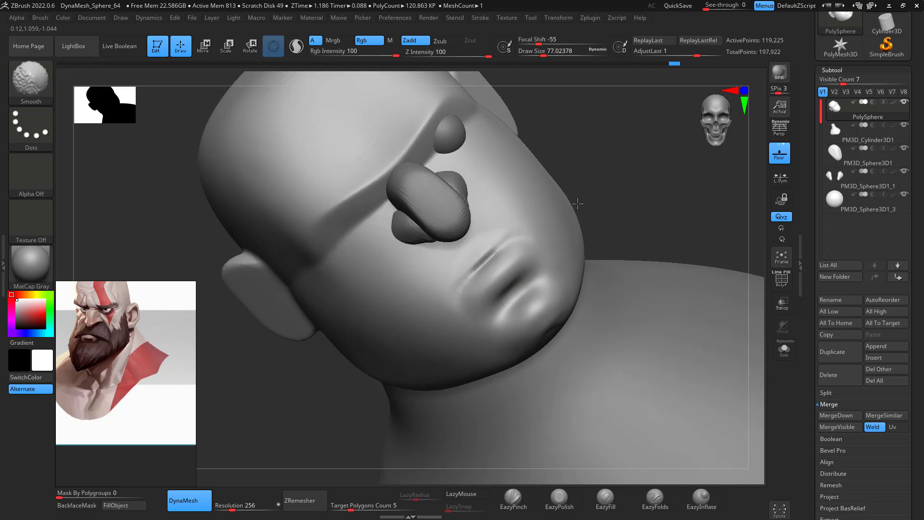
pyautogui.moveTo(616, 214); pyautogui.dragTo(613, 219)
# Sharpen the line between the lips and the mouth corners with a DamStandard brush of about 59
pyautogui.press('b')
pyautogui.press('d')
pyautogui.press('s')
pyautogui.press('space')
pyautogui.moveTo(509, 253)
pyautogui.mouseDown()
pyautogui.moveTo(467, 273)
pyautogui.moveTo(458, 303)
pyautogui.moveTo(502, 245)
pyautogui.moveTo(461, 292)
pyautogui.mouseUp()
pyautogui.moveTo(608, 202)
pyautogui.mouseDown()
pyautogui.moveTo(644, 208)
pyautogui.moveTo(666, 255)
pyautogui.moveTo(695, 281)
pyautogui.mouseUp()
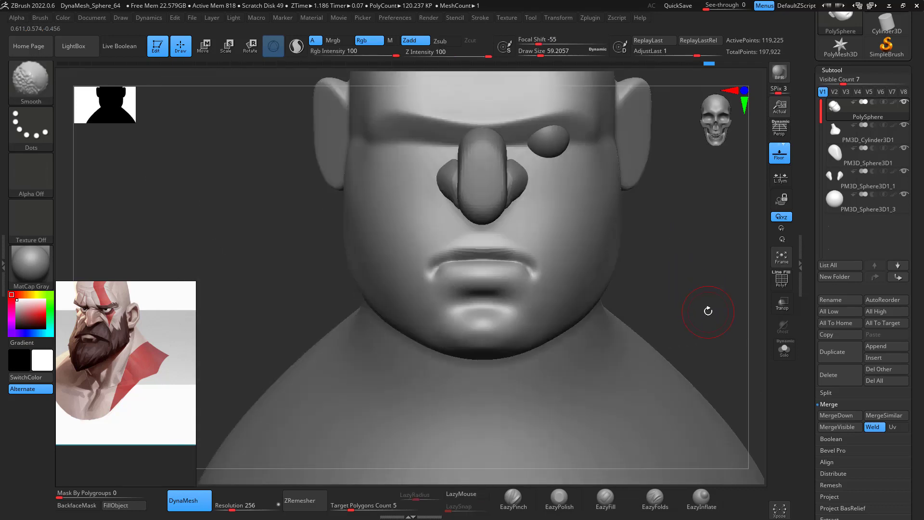
pyautogui.keyDown('alt'); pyautogui.moveTo(708, 311); pyautogui.dragTo(706, 289); pyautogui.keyUp('alt')
pyautogui.moveTo(705, 288); pyautogui.dragTo(577, 210)
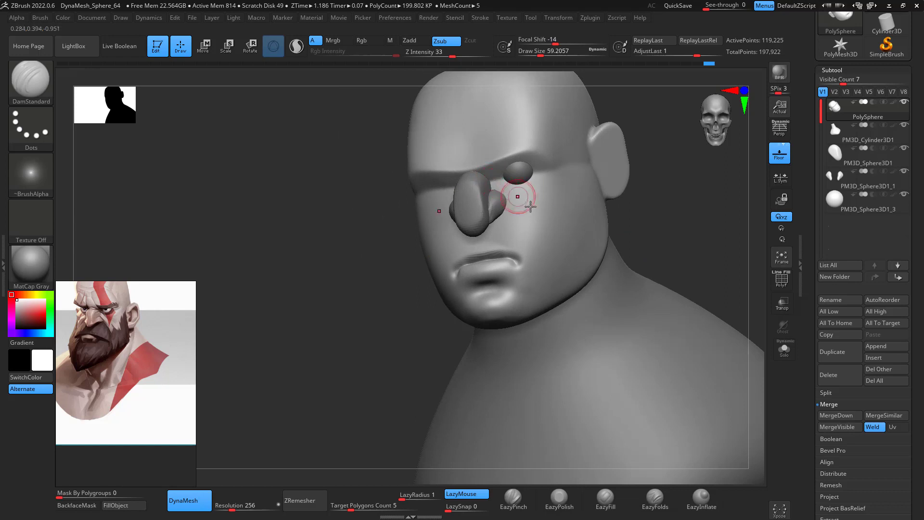
# Mirror the eye sphere across the X axis, merging both eyes into one subtool
pyautogui.click(862, 209)
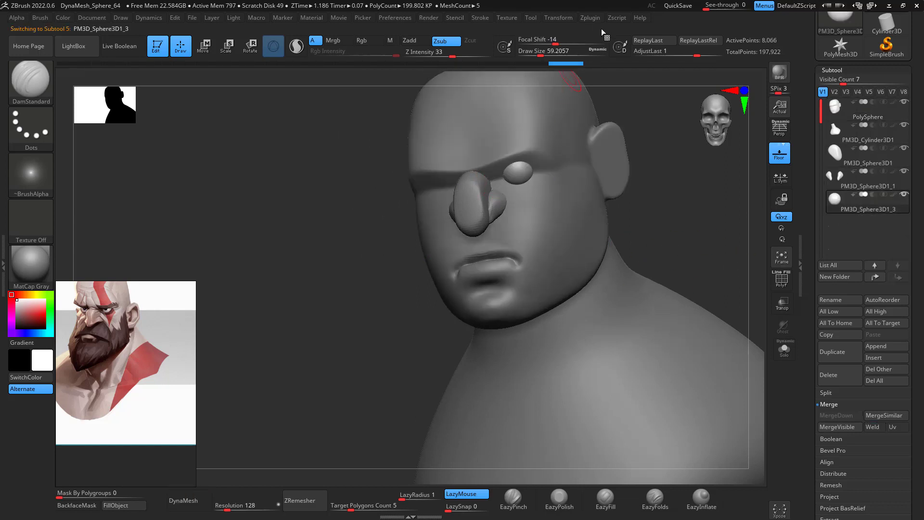
pyautogui.click(591, 18)
pyautogui.click(665, 242)
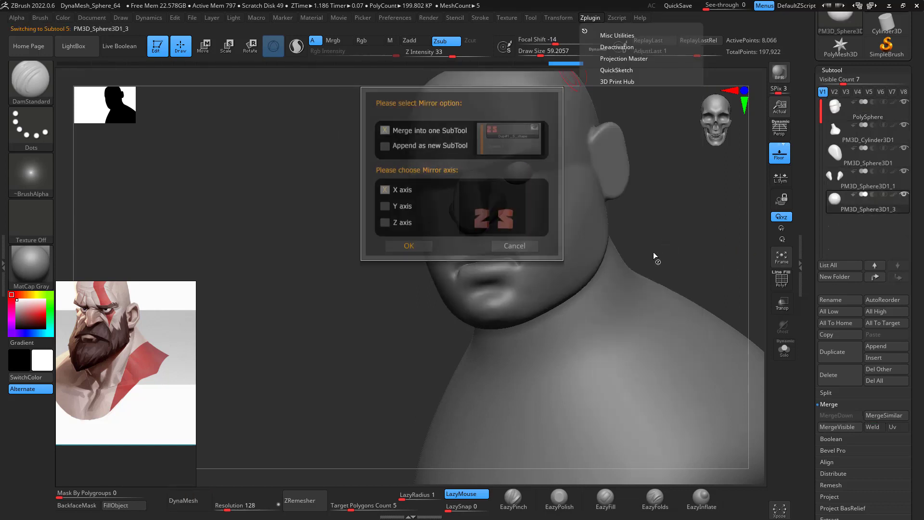
pyautogui.click(409, 245)
pyautogui.moveTo(707, 250)
pyautogui.mouseDown()
pyautogui.moveTo(715, 261)
pyautogui.moveTo(694, 289)
pyautogui.moveTo(650, 267)
pyautogui.moveTo(673, 247)
pyautogui.mouseUp()
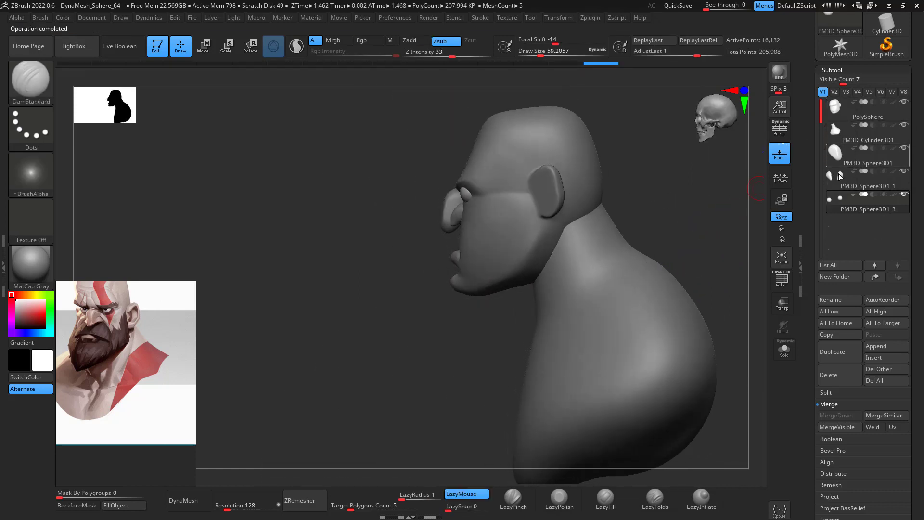
# Merge the head, neck and torso, nose and ears into one subtool and fuse them with DynaMesh at resolution 256
pyautogui.moveTo(855, 145)
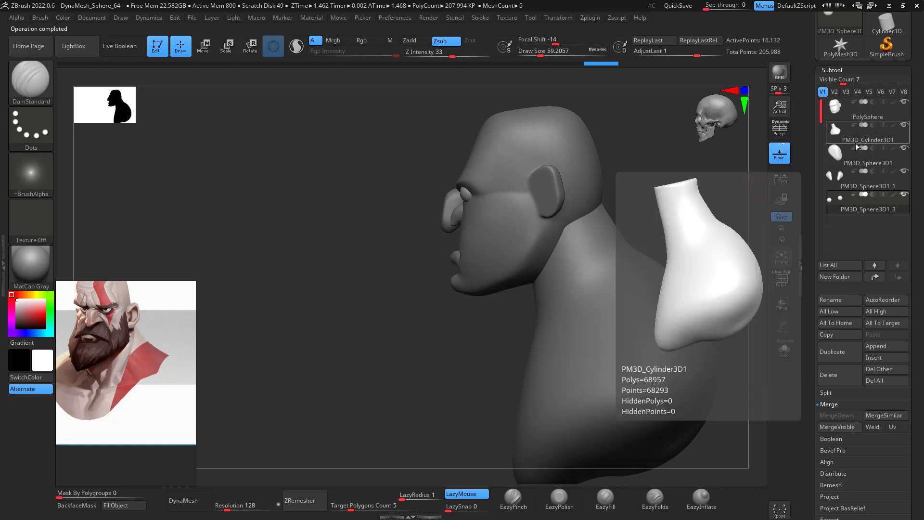
pyautogui.moveTo(856, 166)
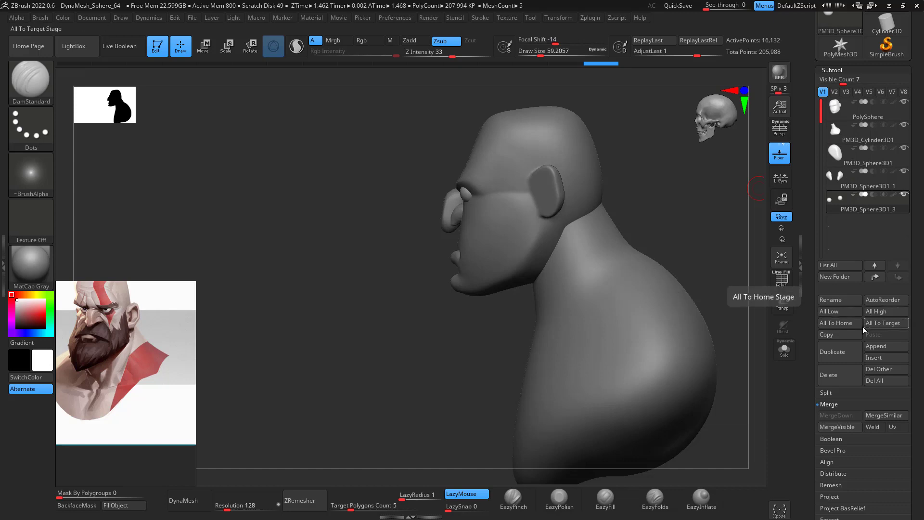
pyautogui.click(860, 118)
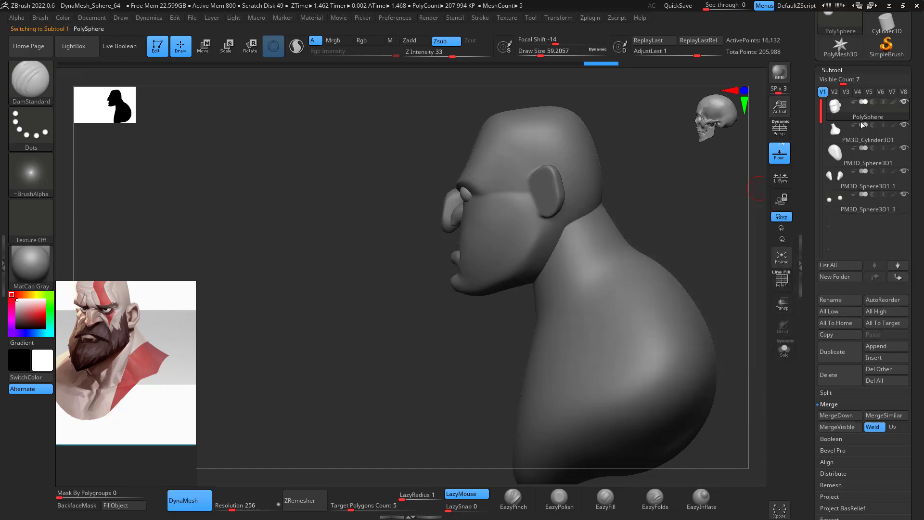
pyautogui.click(847, 416)
pyautogui.click(790, 436)
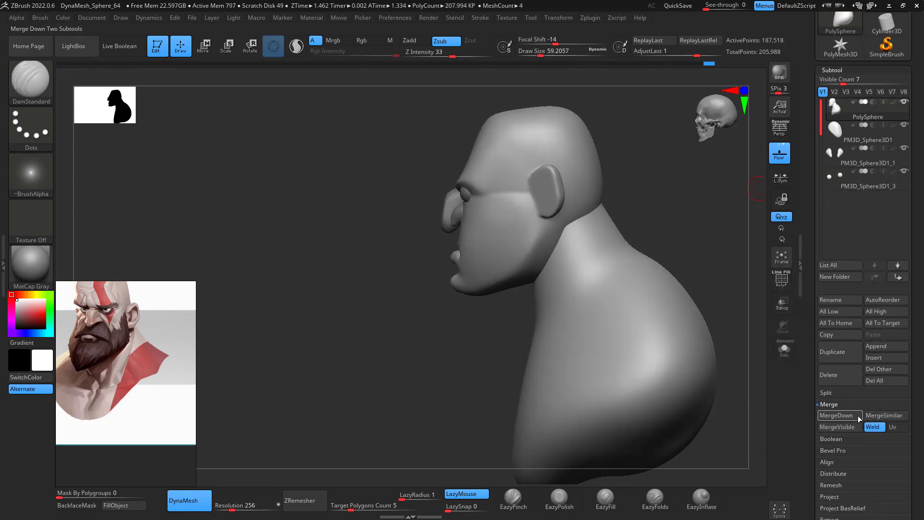
pyautogui.click(857, 417)
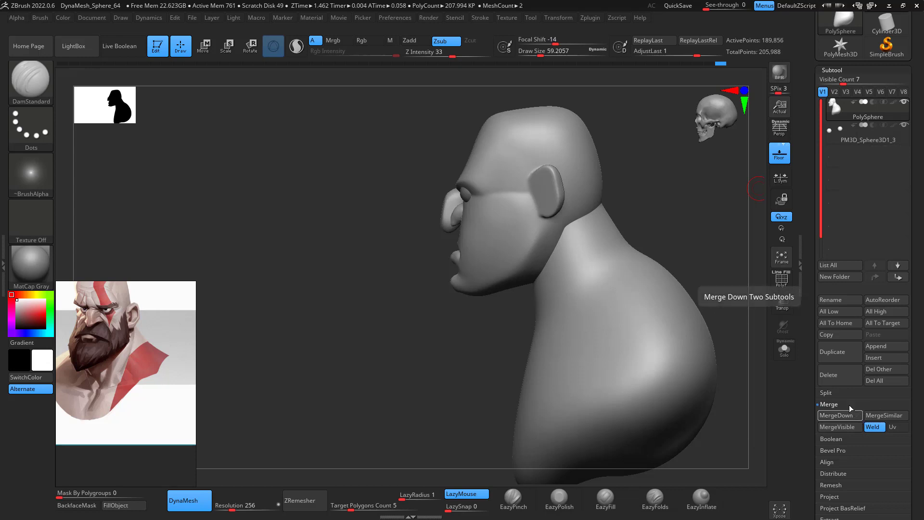
pyautogui.click(857, 417)
pyautogui.press('ctrl')
pyautogui.keyDown('ctrl'); pyautogui.moveTo(683, 199); pyautogui.dragTo(684, 200); pyautogui.keyUp('ctrl')
pyautogui.moveTo(684, 200); pyautogui.dragTo(725, 197)
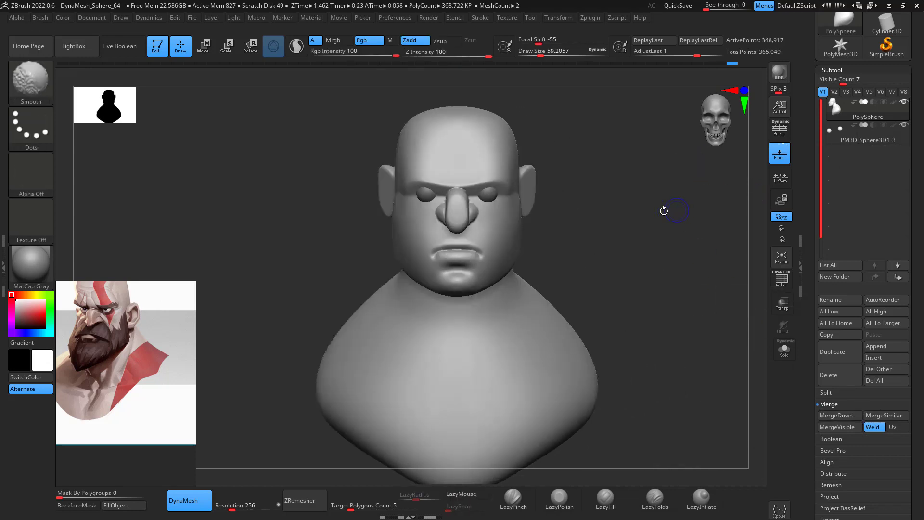
# Slim the nose bridge and nostril wings from the front with a Move brush of about 104
pyautogui.moveTo(621, 192)
pyautogui.keyDown('alt'); pyautogui.mouseDown()
pyautogui.moveTo(643, 245)
pyautogui.moveTo(660, 257)
pyautogui.mouseUp(); pyautogui.keyUp('alt')
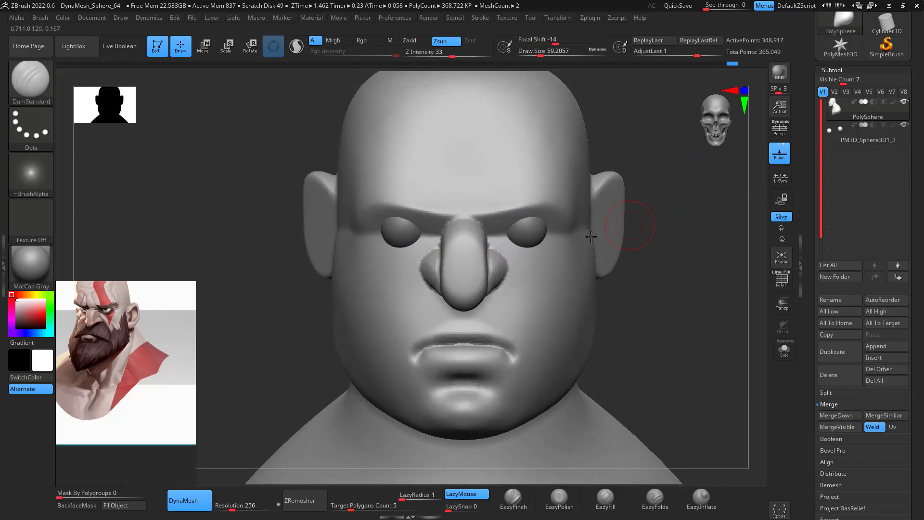
pyautogui.press('b')
pyautogui.press('m')
pyautogui.press('v')
pyautogui.press('space')
pyautogui.moveTo(498, 248)
pyautogui.mouseDown()
pyautogui.moveTo(483, 250)
pyautogui.moveTo(502, 266)
pyautogui.mouseUp()
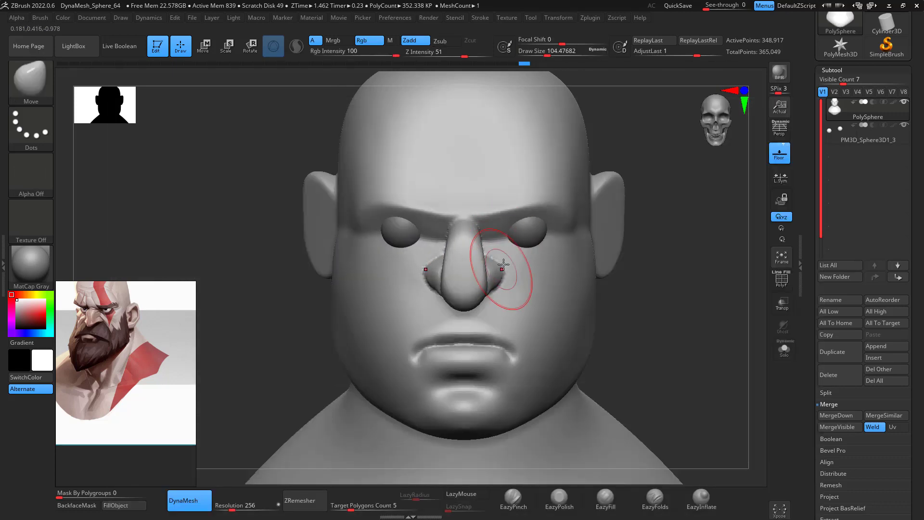
# Refine the nose tip, nostrils and bridge from several angles with a Move brush of about 108
pyautogui.moveTo(701, 266)
pyautogui.mouseDown()
pyautogui.moveTo(625, 274)
pyautogui.moveTo(677, 255)
pyautogui.moveTo(602, 261)
pyautogui.mouseUp()
pyautogui.press('space')
pyautogui.moveTo(474, 291); pyautogui.dragTo(479, 290)
pyautogui.moveTo(560, 281)
pyautogui.mouseDown()
pyautogui.moveTo(600, 247)
pyautogui.moveTo(565, 281)
pyautogui.mouseUp()
pyautogui.press('space')
pyautogui.moveTo(527, 304); pyautogui.dragTo(509, 272)
pyautogui.press('space')
pyautogui.moveTo(594, 227); pyautogui.dragTo(584, 298)
pyautogui.moveTo(659, 273); pyautogui.dragTo(597, 264)
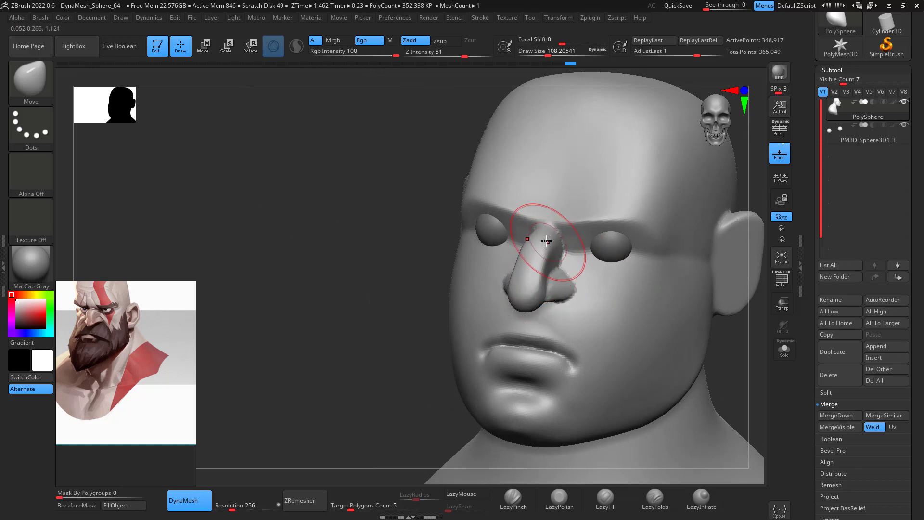
pyautogui.moveTo(751, 304); pyautogui.dragTo(576, 237)
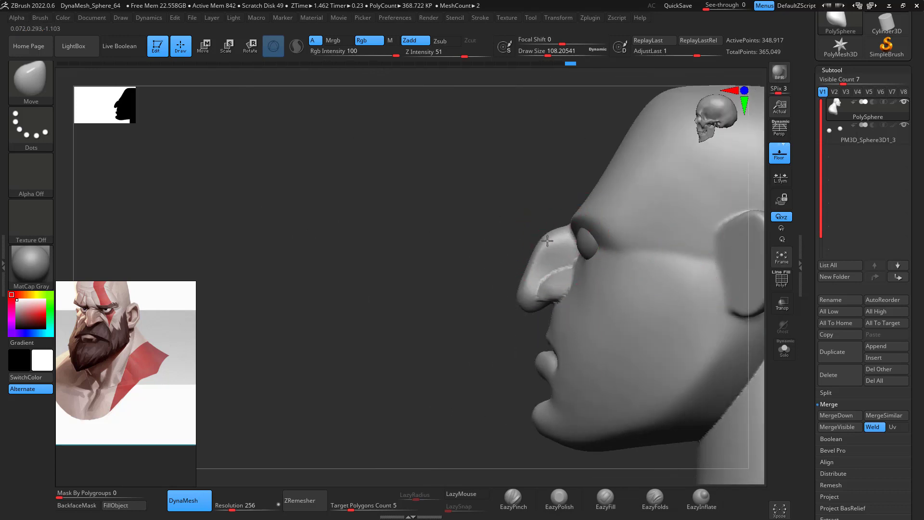
# Flatten the chin with an EazyPolish brush of about 108 at Z intensity 20 and smooth the lower face
pyautogui.moveTo(468, 371)
pyautogui.mouseDown()
pyautogui.moveTo(701, 245)
pyautogui.moveTo(722, 293)
pyautogui.moveTo(653, 222)
pyautogui.moveTo(680, 236)
pyautogui.moveTo(481, 278)
pyautogui.moveTo(478, 305)
pyautogui.moveTo(662, 234)
pyautogui.moveTo(662, 183)
pyautogui.moveTo(637, 189)
pyautogui.moveTo(621, 157)
pyautogui.mouseUp()
pyautogui.press('shift')
pyautogui.moveTo(641, 192); pyautogui.dragTo(620, 270)
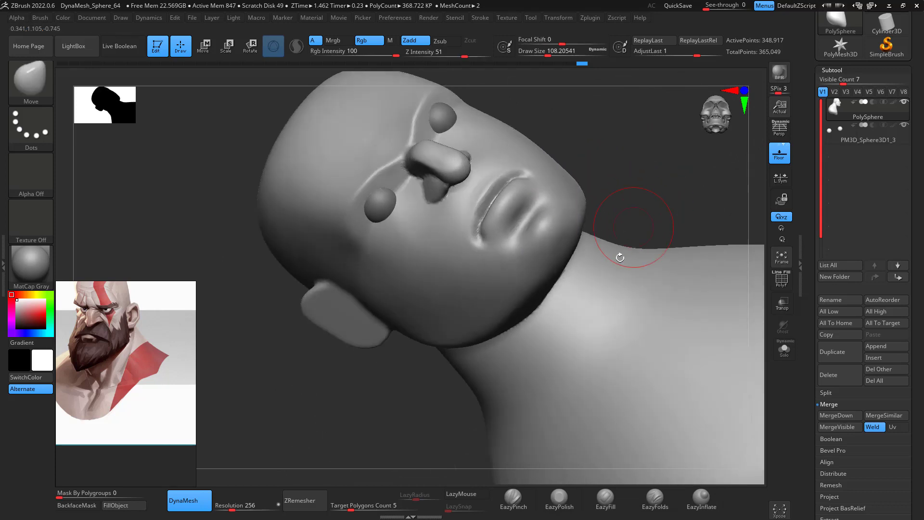
pyautogui.click(559, 498)
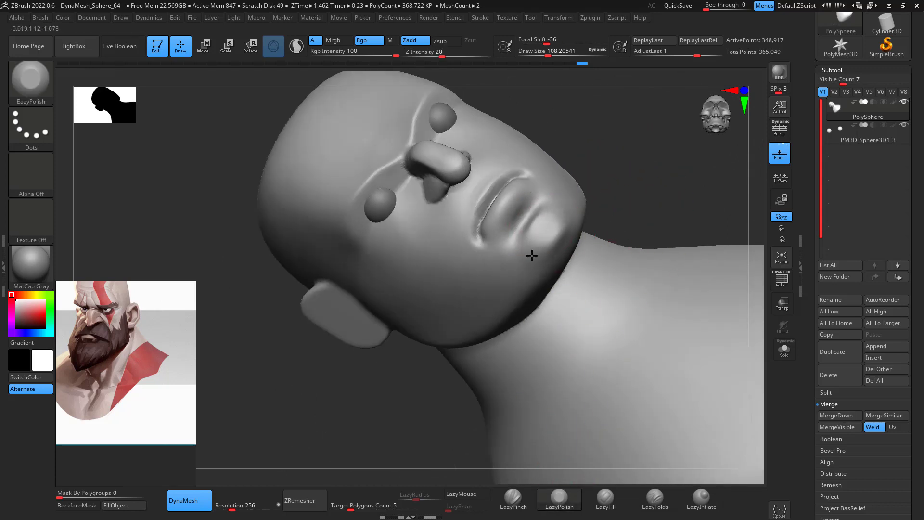
pyautogui.moveTo(599, 186)
pyautogui.mouseDown()
pyautogui.moveTo(640, 158)
pyautogui.moveTo(645, 218)
pyautogui.moveTo(393, 232)
pyautogui.mouseUp()
pyautogui.press('shift')
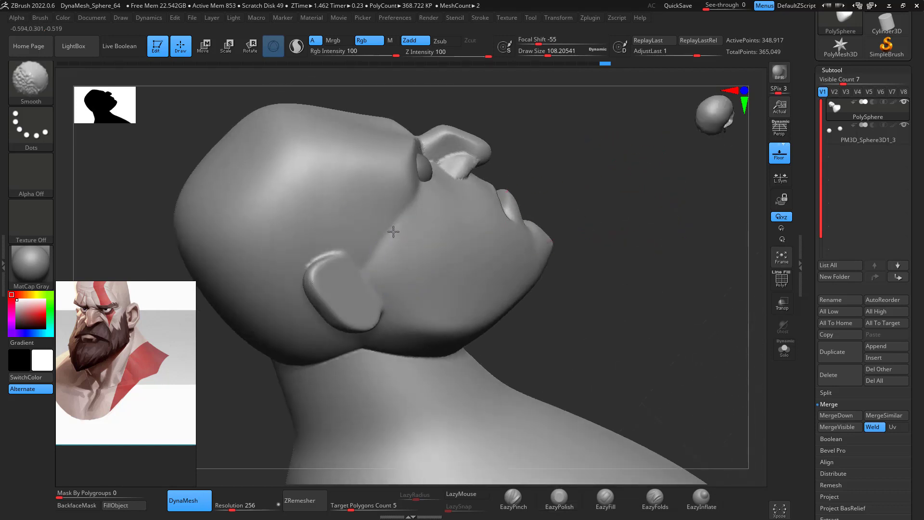
pyautogui.moveTo(550, 157)
pyautogui.mouseDown()
pyautogui.moveTo(701, 206)
pyautogui.moveTo(702, 188)
pyautogui.moveTo(600, 216)
pyautogui.mouseUp()
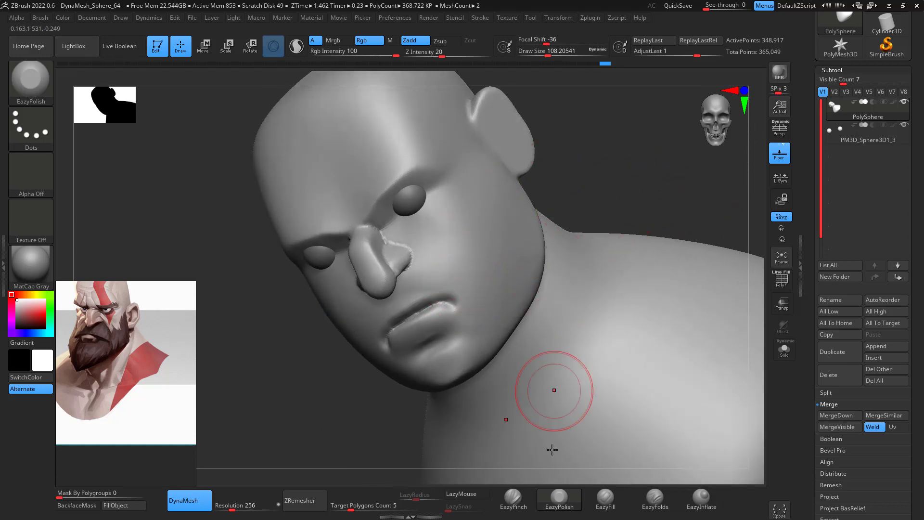
# Carve flat planes beneath the cheekbones with an EazyPolish brush of about 149 and smooth their edges
pyautogui.click(513, 498)
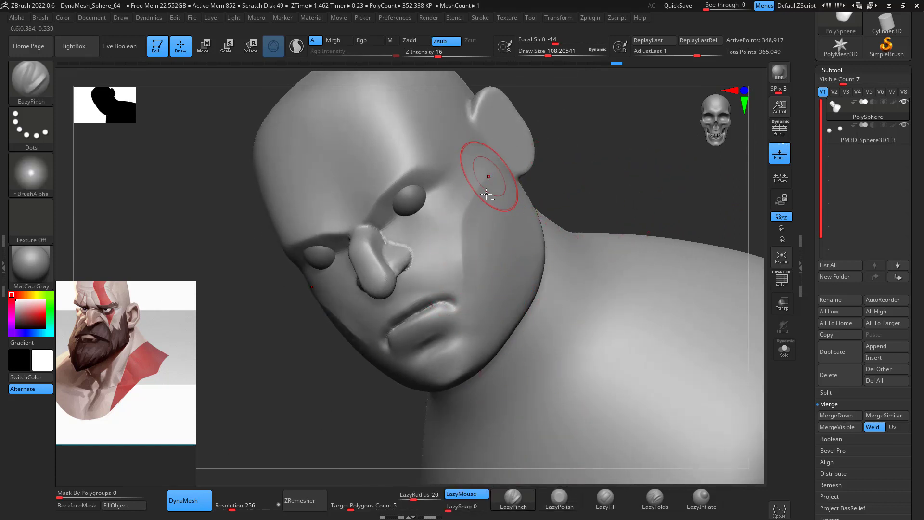
pyautogui.click(558, 498)
pyautogui.press('space')
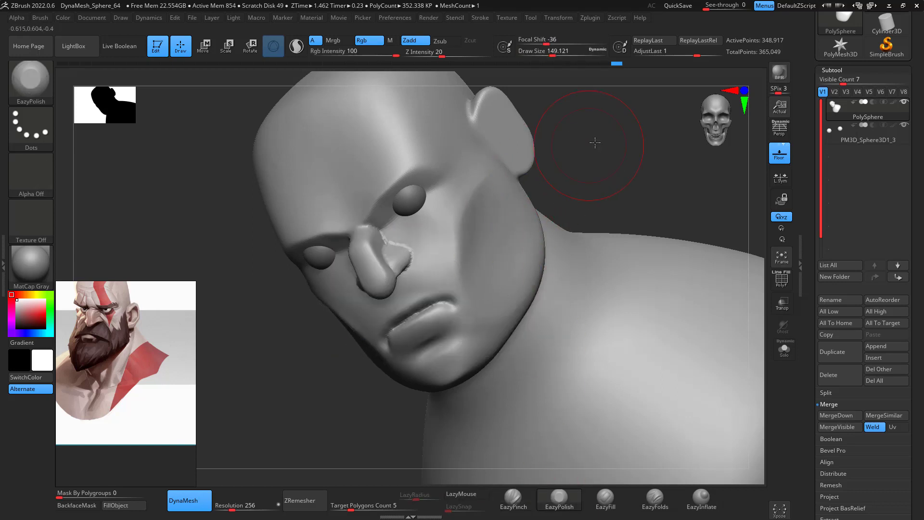
pyautogui.moveTo(595, 142); pyautogui.dragTo(552, 154)
pyautogui.press('shift')
pyautogui.keyDown('shift'); pyautogui.moveTo(528, 205); pyautogui.dragTo(511, 185); pyautogui.keyUp('shift')
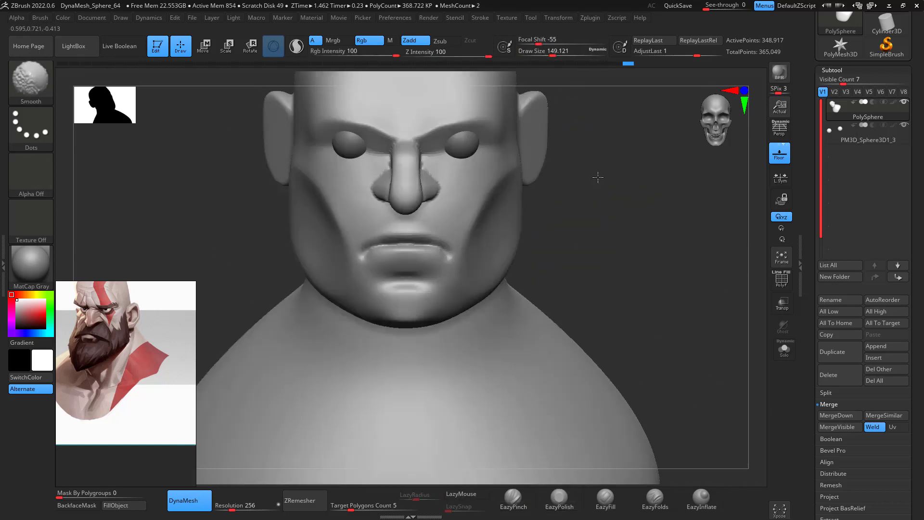
# Narrow the sides of the face and jaw with a Move brush of about 207
pyautogui.press('b')
pyautogui.press('m')
pyautogui.press('v')
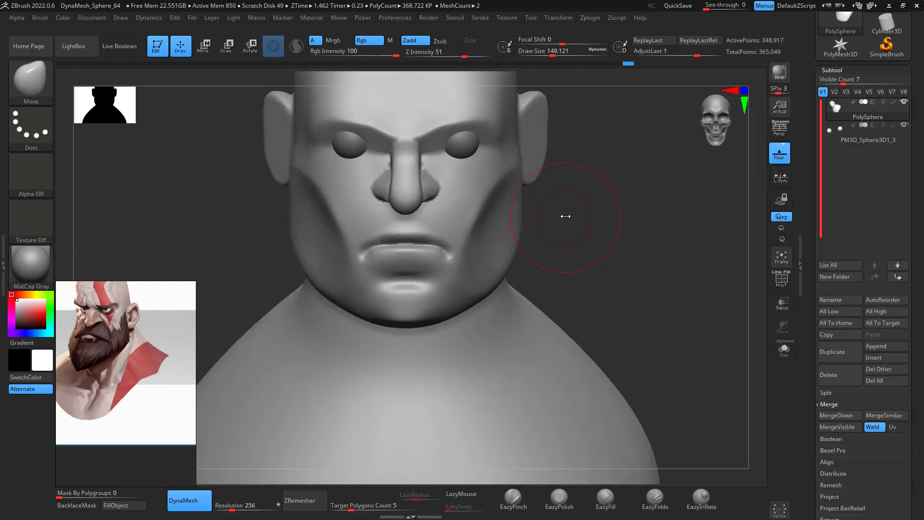
pyautogui.press('space')
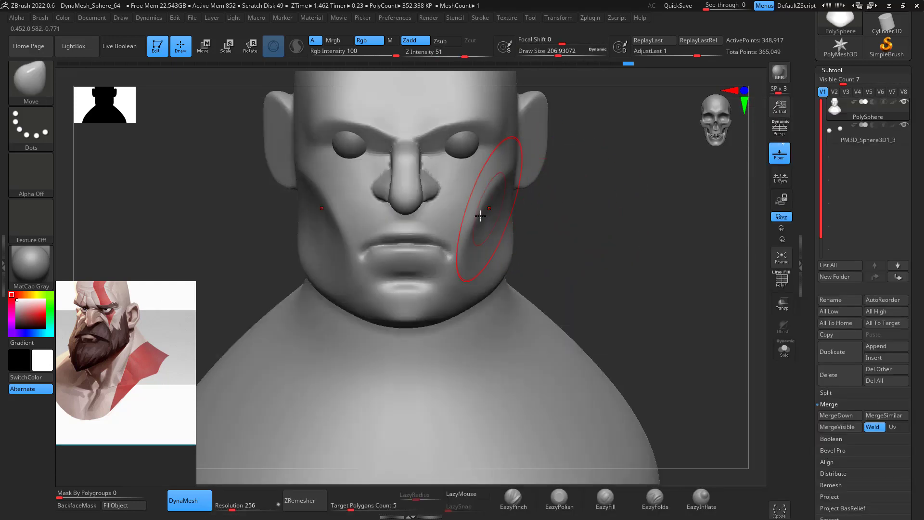
pyautogui.moveTo(618, 207); pyautogui.dragTo(640, 226)
pyautogui.moveTo(597, 166); pyautogui.dragTo(581, 174)
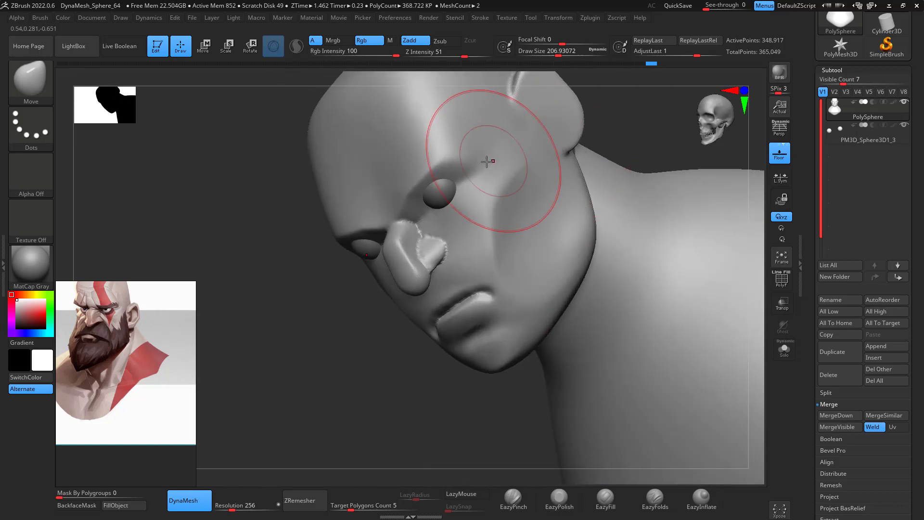
# Sharpen the crease from the eye to the ear with an EazyPinch brush of about 197 and smooth the cheek
pyautogui.click(514, 505)
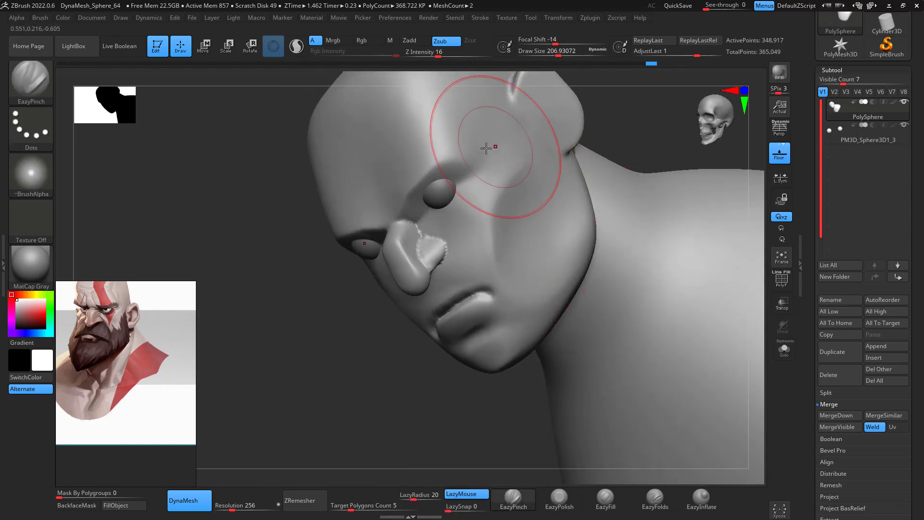
pyautogui.press('space')
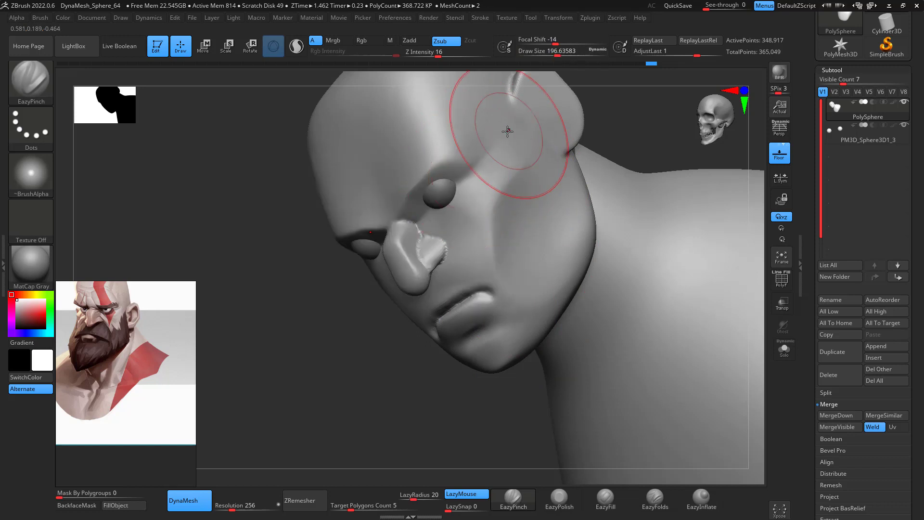
pyautogui.moveTo(517, 121); pyautogui.dragTo(524, 115)
pyautogui.press('shift')
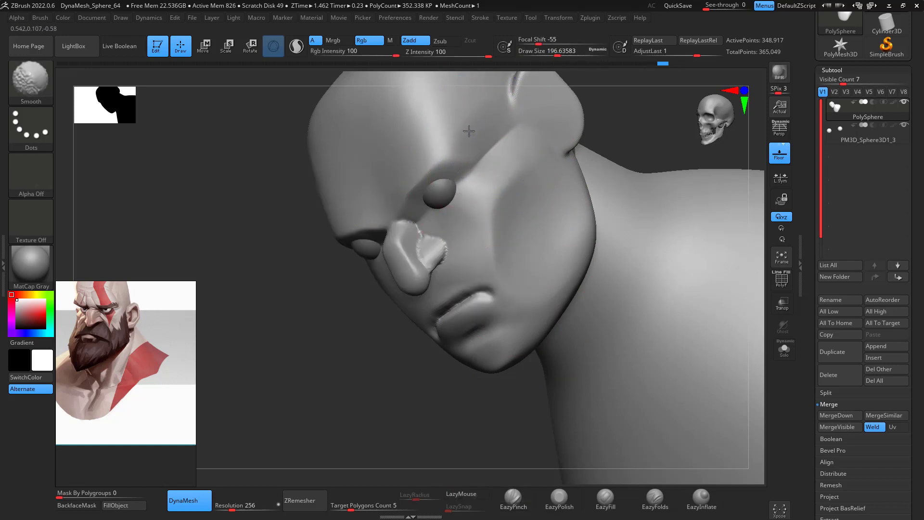
pyautogui.keyDown('shift'); pyautogui.moveTo(501, 209); pyautogui.dragTo(537, 274); pyautogui.keyUp('shift')
pyautogui.moveTo(619, 137)
pyautogui.mouseDown()
pyautogui.moveTo(674, 143)
pyautogui.moveTo(555, 179)
pyautogui.mouseUp()
pyautogui.moveTo(643, 239); pyautogui.dragTo(610, 252)
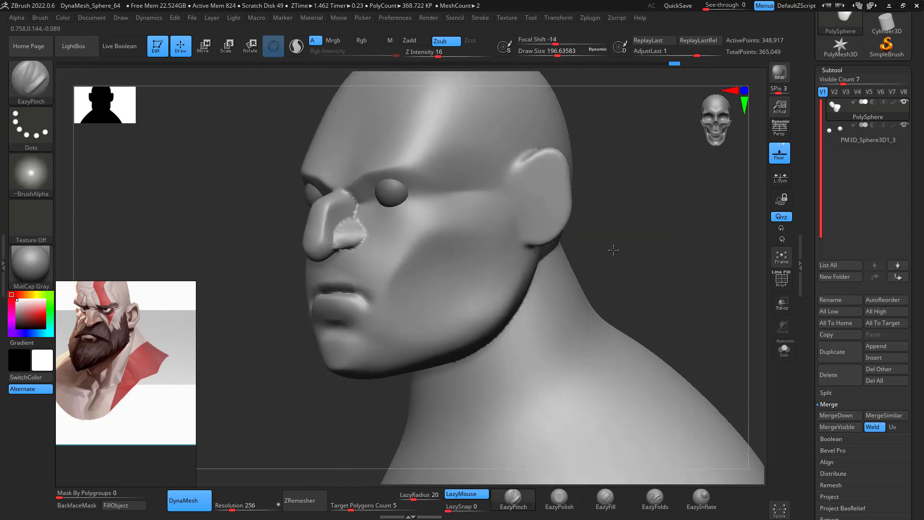
# Flatten the temples and sides of the forehead with an EazyPolish brush of about 197 and smooth the transitions
pyautogui.click(561, 501)
pyautogui.moveTo(636, 199); pyautogui.dragTo(578, 202)
pyautogui.press('space')
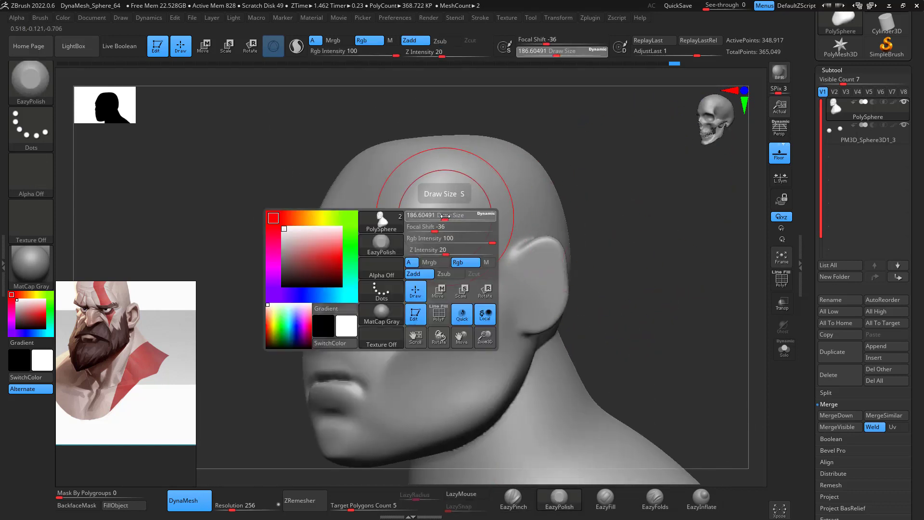
pyautogui.press('shift')
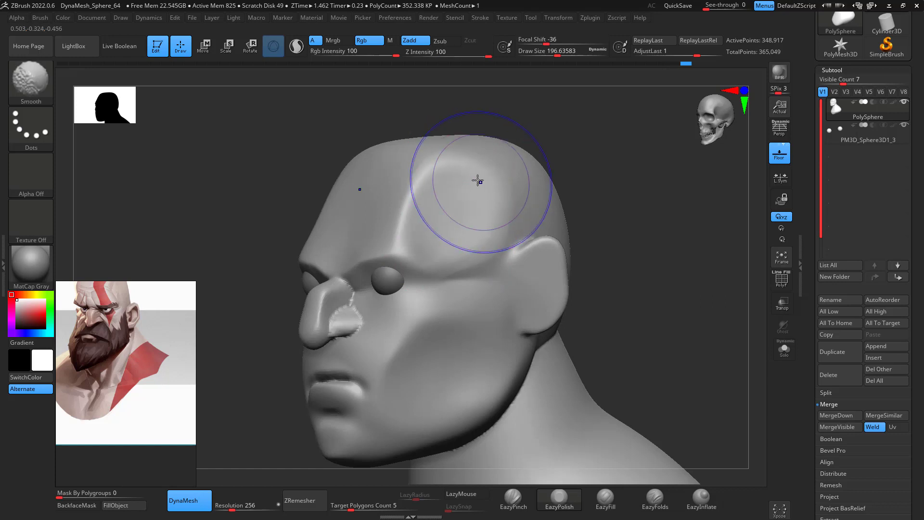
pyautogui.keyDown('shift'); pyautogui.moveTo(441, 213); pyautogui.dragTo(503, 269); pyautogui.keyUp('shift')
pyautogui.moveTo(608, 277)
pyautogui.mouseDown()
pyautogui.moveTo(662, 284)
pyautogui.moveTo(658, 297)
pyautogui.mouseUp()
pyautogui.moveTo(640, 358)
pyautogui.keyDown('alt'); pyautogui.mouseDown()
pyautogui.moveTo(621, 243)
pyautogui.moveTo(665, 259)
pyautogui.moveTo(642, 232)
pyautogui.moveTo(645, 270)
pyautogui.moveTo(615, 251)
pyautogui.moveTo(666, 248)
pyautogui.moveTo(660, 210)
pyautogui.moveTo(669, 212)
pyautogui.moveTo(527, 214)
pyautogui.moveTo(544, 192)
pyautogui.mouseUp(); pyautogui.keyUp('alt')
# Enlarge the EazyPolish brush to about 351 and even out the temple and forehead planes in side view
pyautogui.press('space')
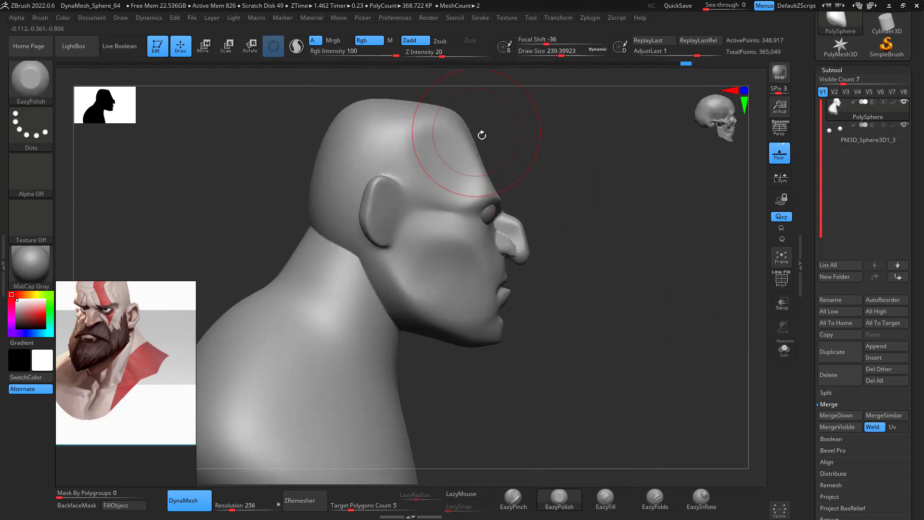
pyautogui.press('space')
pyautogui.moveTo(477, 139); pyautogui.dragTo(496, 139)
pyautogui.press('space')
pyautogui.moveTo(466, 170); pyautogui.dragTo(473, 169)
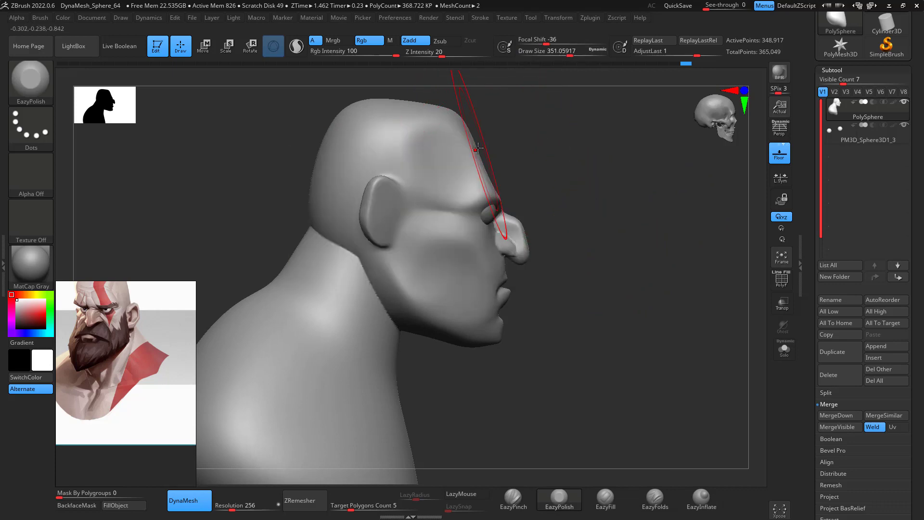
# Push the forehead and brow forward in profile with a Move brush of about 351
pyautogui.press('b')
pyautogui.press('m')
pyautogui.press('v')
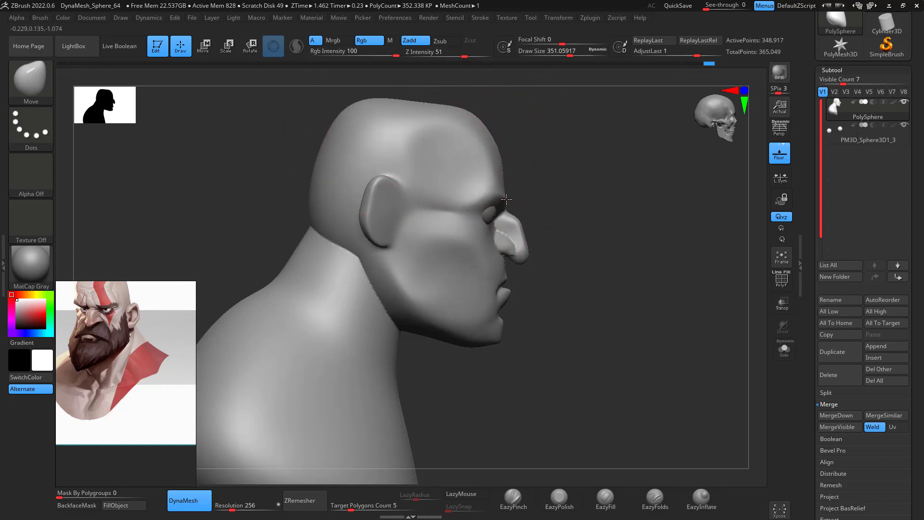
pyautogui.moveTo(506, 199); pyautogui.dragTo(509, 199)
pyautogui.moveTo(635, 262); pyautogui.dragTo(568, 257)
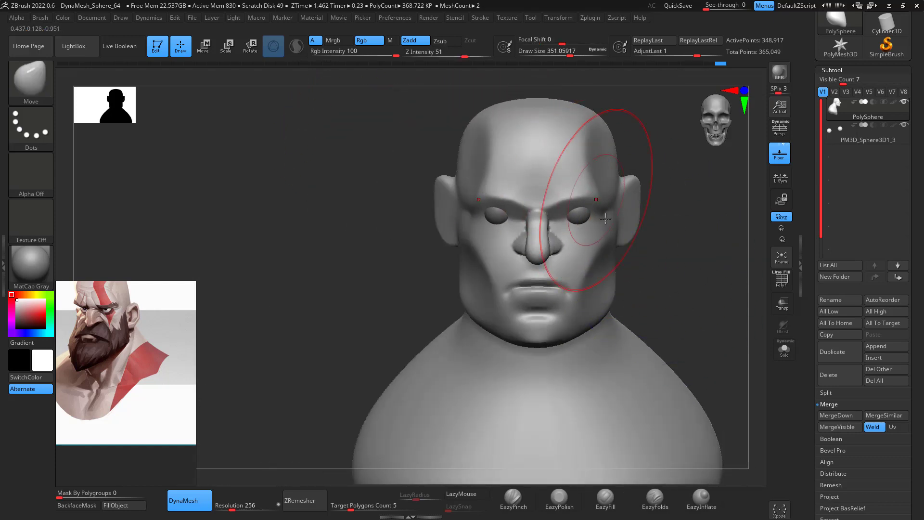
pyautogui.moveTo(693, 282); pyautogui.dragTo(670, 202)
pyautogui.keyDown('alt'); pyautogui.moveTo(648, 254); pyautogui.dragTo(627, 270); pyautogui.keyUp('alt')
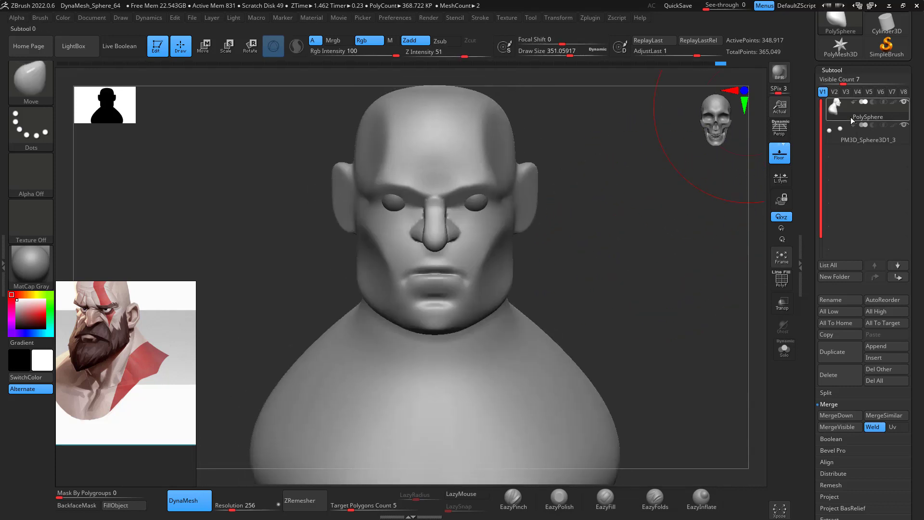
# Move the eyeball pair slightly inward and down toward the nose
pyautogui.click(855, 133)
pyautogui.press('w')
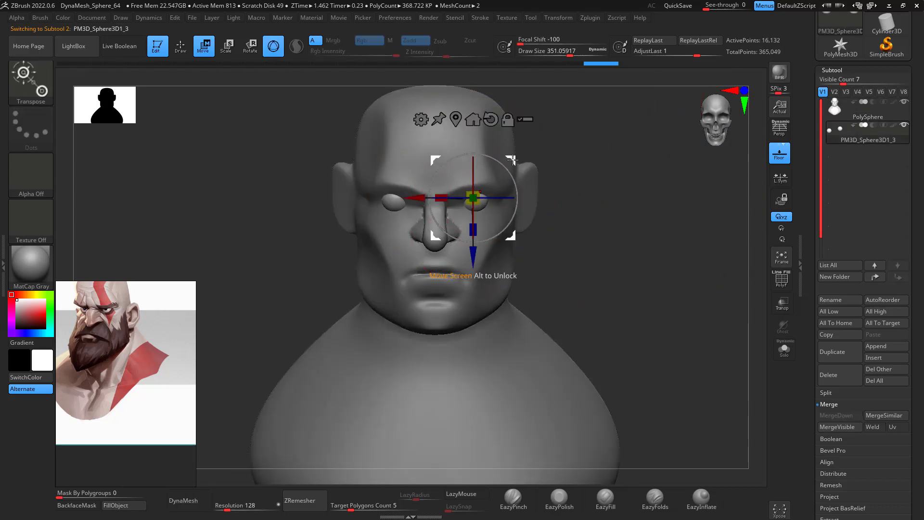
pyautogui.moveTo(511, 164); pyautogui.dragTo(508, 163)
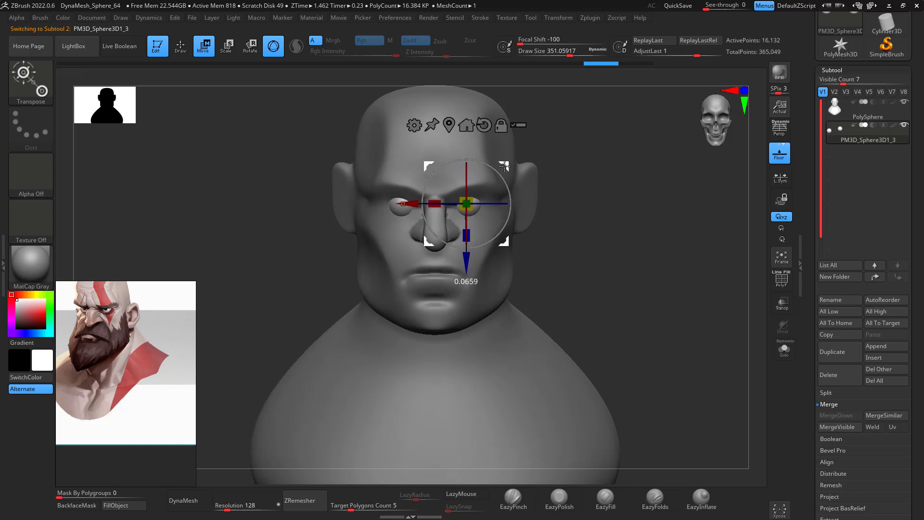
pyautogui.moveTo(553, 178); pyautogui.dragTo(679, 189)
# Build up eyelids around the eyes and thicken the brow ridges on the head mesh with a ClayBuildup brush of about 44
pyautogui.click(856, 117)
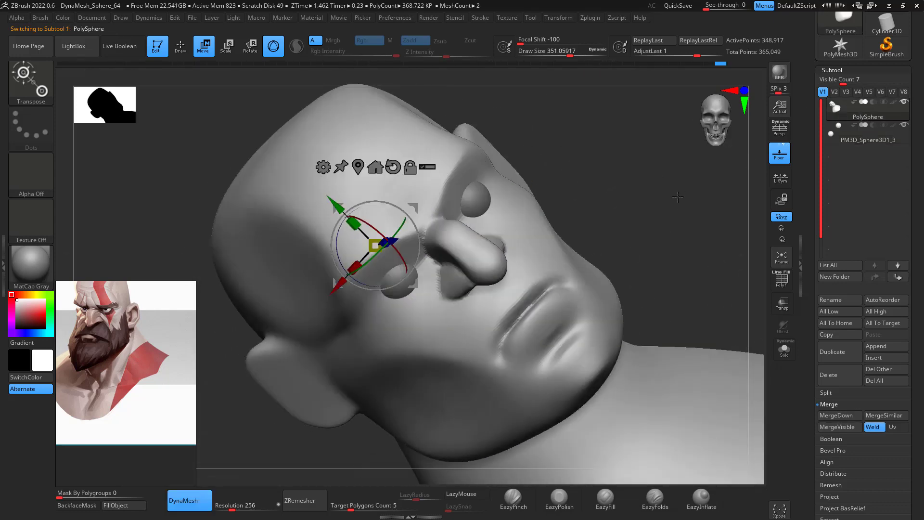
pyautogui.moveTo(687, 256); pyautogui.dragTo(717, 222)
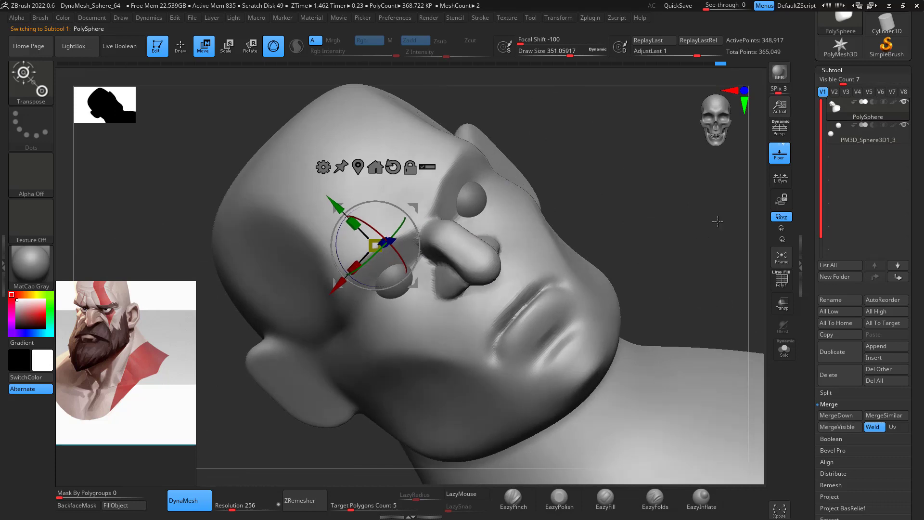
pyautogui.moveTo(646, 197); pyautogui.dragTo(627, 205)
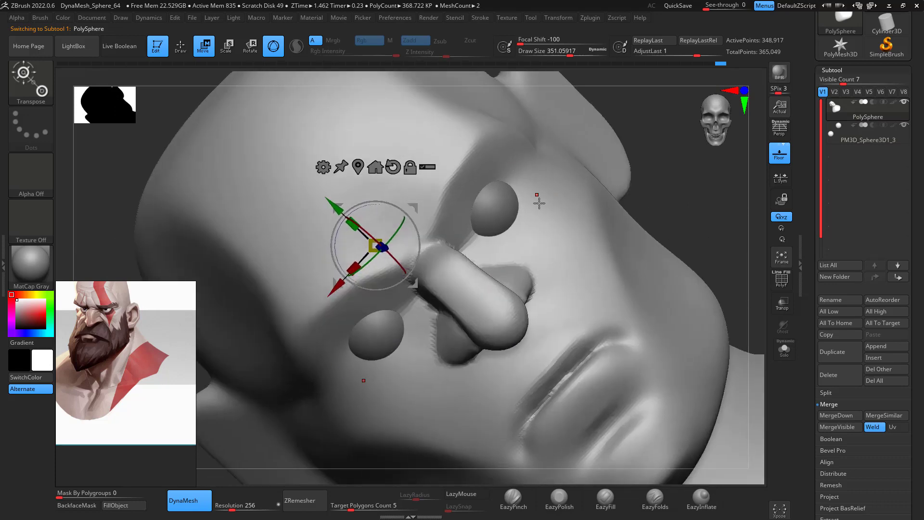
pyautogui.press('q')
pyautogui.press('space')
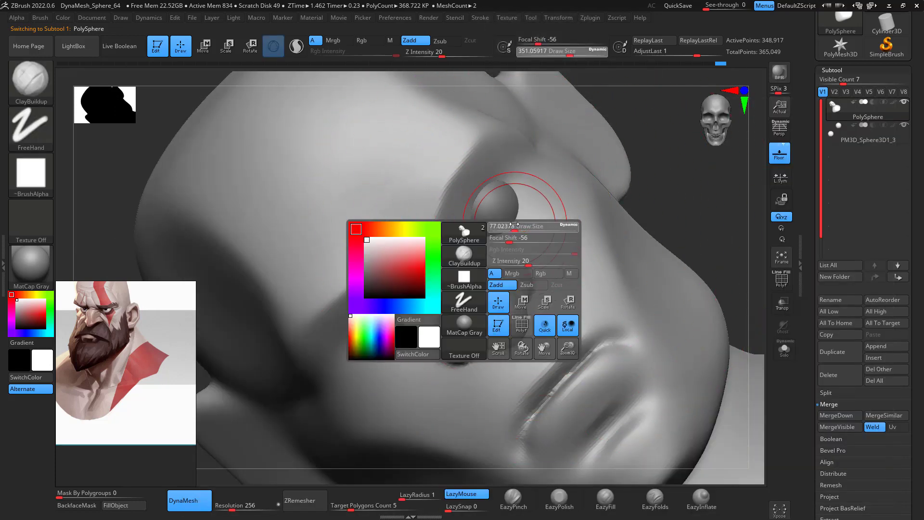
pyautogui.moveTo(509, 226)
pyautogui.mouseDown()
pyautogui.moveTo(486, 232)
pyautogui.moveTo(524, 212)
pyautogui.moveTo(523, 188)
pyautogui.moveTo(495, 182)
pyautogui.moveTo(468, 228)
pyautogui.mouseUp()
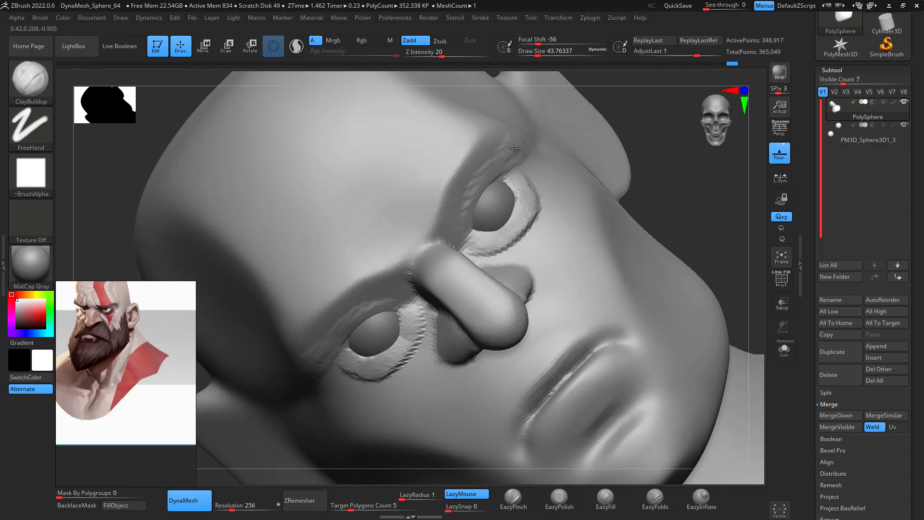
pyautogui.moveTo(456, 221)
pyautogui.mouseDown()
pyautogui.moveTo(477, 159)
pyautogui.moveTo(462, 192)
pyautogui.moveTo(502, 146)
pyautogui.mouseUp()
pyautogui.moveTo(476, 197)
pyautogui.mouseDown()
pyautogui.moveTo(499, 161)
pyautogui.moveTo(506, 231)
pyautogui.mouseUp()
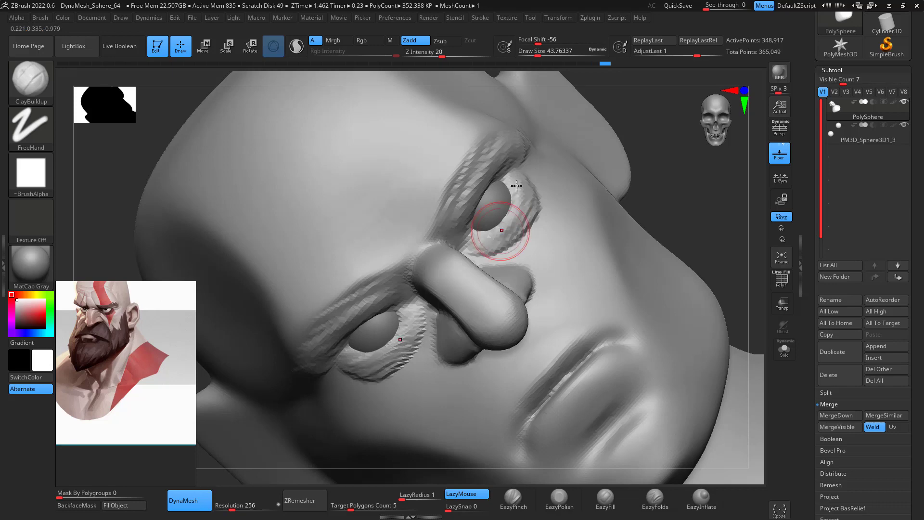
# Add folds running from the inner eyes across the cheeks and build up the cheekbones with the ClayBuildup brush of about 44
pyautogui.moveTo(643, 166)
pyautogui.mouseDown()
pyautogui.moveTo(684, 164)
pyautogui.moveTo(680, 202)
pyautogui.moveTo(577, 243)
pyautogui.moveTo(551, 272)
pyautogui.mouseUp()
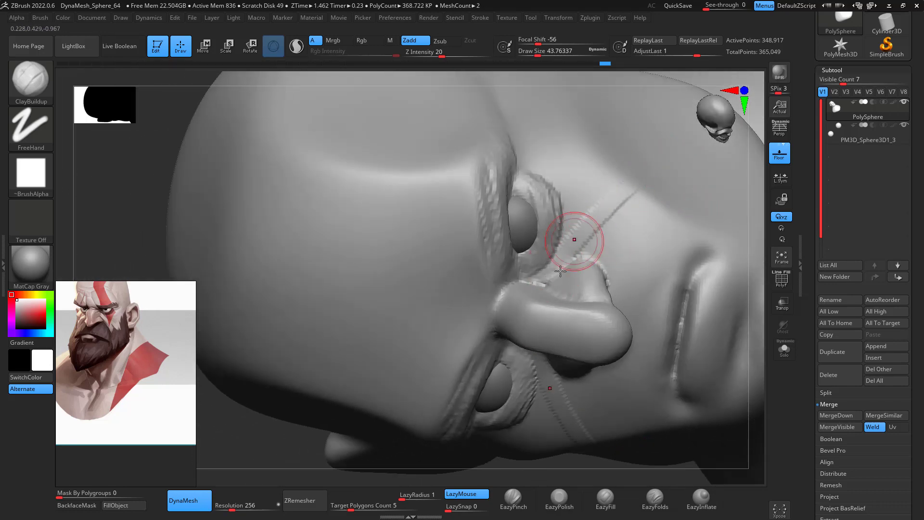
pyautogui.moveTo(763, 308)
pyautogui.mouseDown()
pyautogui.moveTo(742, 270)
pyautogui.moveTo(679, 211)
pyautogui.moveTo(617, 258)
pyautogui.mouseUp()
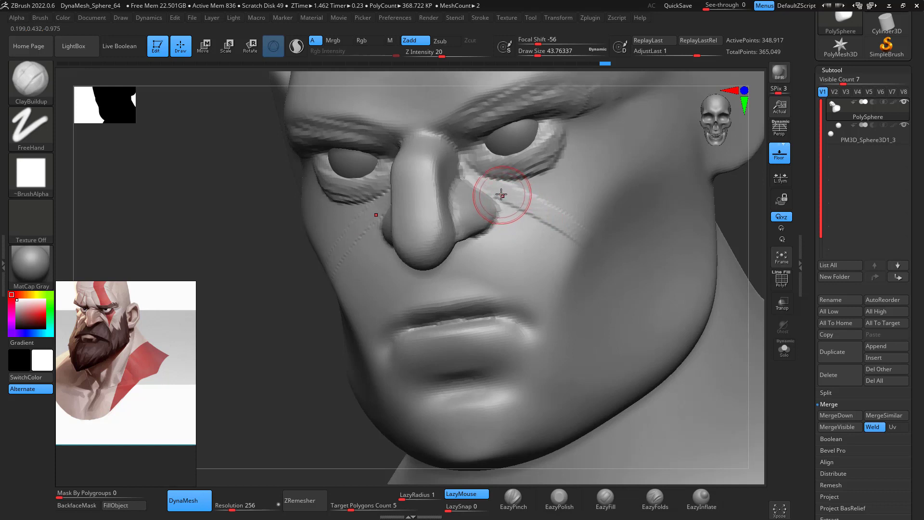
pyautogui.moveTo(499, 192); pyautogui.dragTo(545, 267)
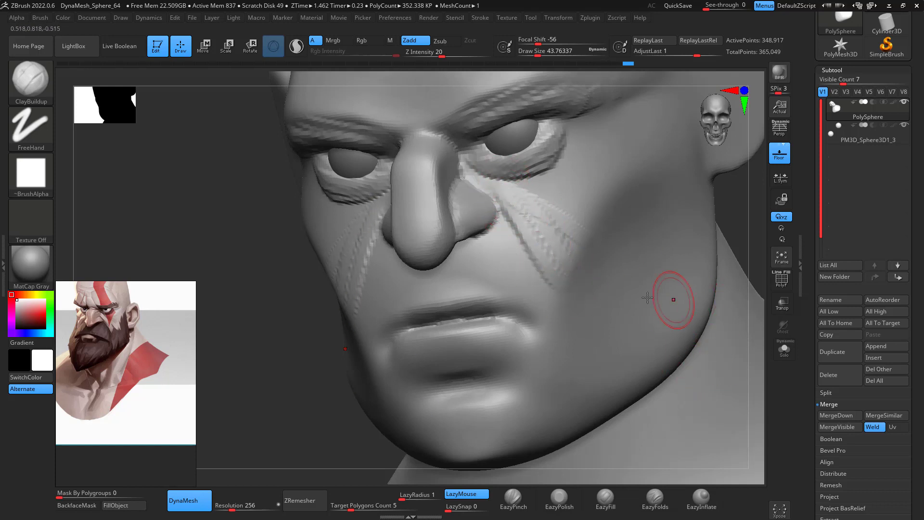
pyautogui.moveTo(506, 203); pyautogui.dragTo(559, 241)
pyautogui.moveTo(486, 185)
pyautogui.mouseDown()
pyautogui.moveTo(561, 235)
pyautogui.moveTo(559, 204)
pyautogui.moveTo(567, 219)
pyautogui.moveTo(602, 210)
pyautogui.moveTo(593, 184)
pyautogui.moveTo(558, 185)
pyautogui.moveTo(593, 174)
pyautogui.moveTo(543, 181)
pyautogui.moveTo(575, 197)
pyautogui.mouseUp()
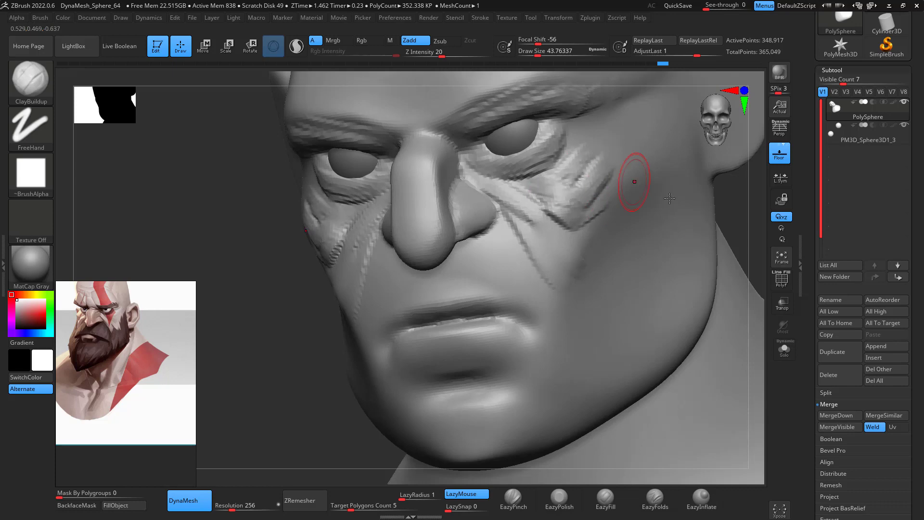
# Smooth the clay strokes on the cheekbones and around the eyes with a Smooth brush of about 97
pyautogui.moveTo(749, 256); pyautogui.dragTo(756, 237)
pyautogui.moveTo(764, 278); pyautogui.dragTo(747, 207)
pyautogui.moveTo(759, 247); pyautogui.dragTo(508, 212)
pyautogui.moveTo(577, 179)
pyautogui.mouseDown()
pyautogui.moveTo(635, 169)
pyautogui.moveTo(714, 190)
pyautogui.moveTo(642, 186)
pyautogui.moveTo(703, 156)
pyautogui.moveTo(675, 153)
pyautogui.mouseUp()
pyautogui.moveTo(410, 242)
pyautogui.mouseDown()
pyautogui.moveTo(404, 211)
pyautogui.moveTo(418, 254)
pyautogui.moveTo(423, 213)
pyautogui.moveTo(438, 244)
pyautogui.mouseUp()
pyautogui.press('space')
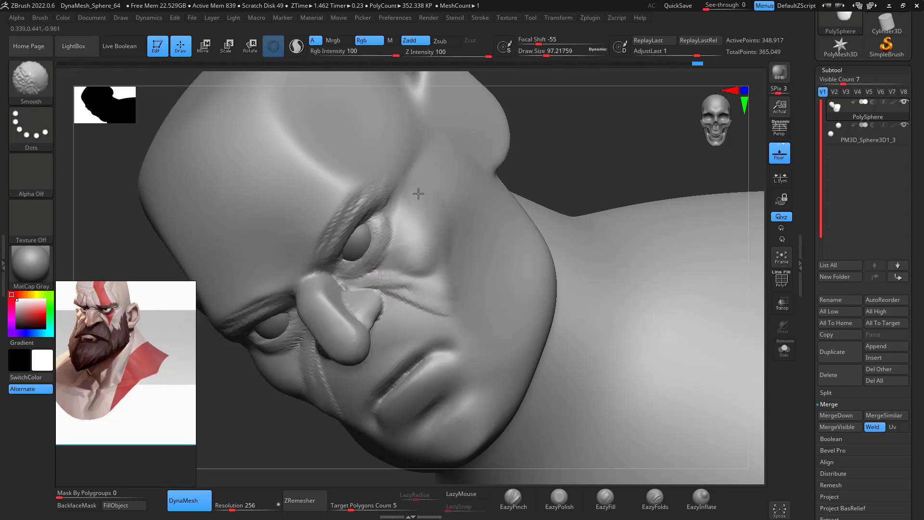
pyautogui.moveTo(635, 186)
pyautogui.mouseDown()
pyautogui.moveTo(656, 140)
pyautogui.moveTo(669, 192)
pyautogui.mouseUp()
pyautogui.keyDown('shift'); pyautogui.moveTo(509, 192); pyautogui.dragTo(614, 209); pyautogui.keyUp('shift')
# Adjust the area beneath the inner eye corners beside the nose with a Move brush of about 124
pyautogui.press('b')
pyautogui.click(418, 129)
pyautogui.press('space')
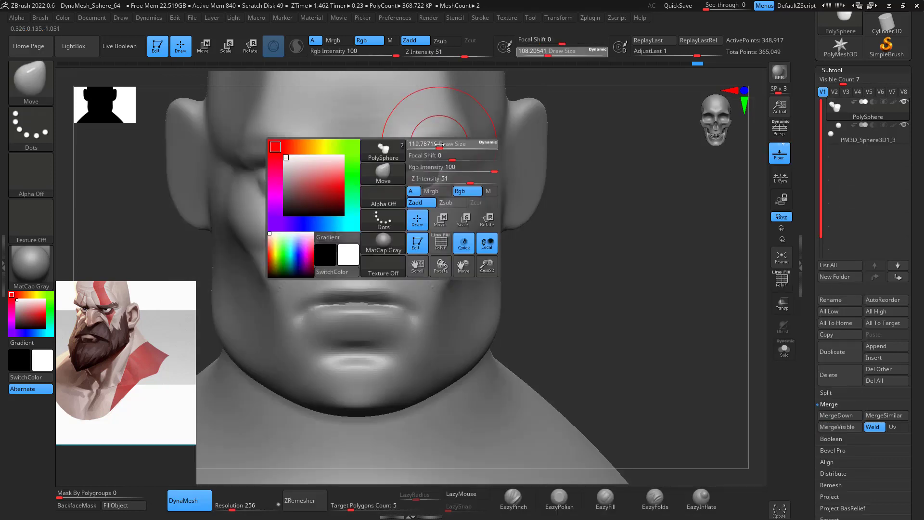
pyautogui.moveTo(436, 143); pyautogui.dragTo(384, 152)
pyautogui.moveTo(394, 195); pyautogui.dragTo(397, 200)
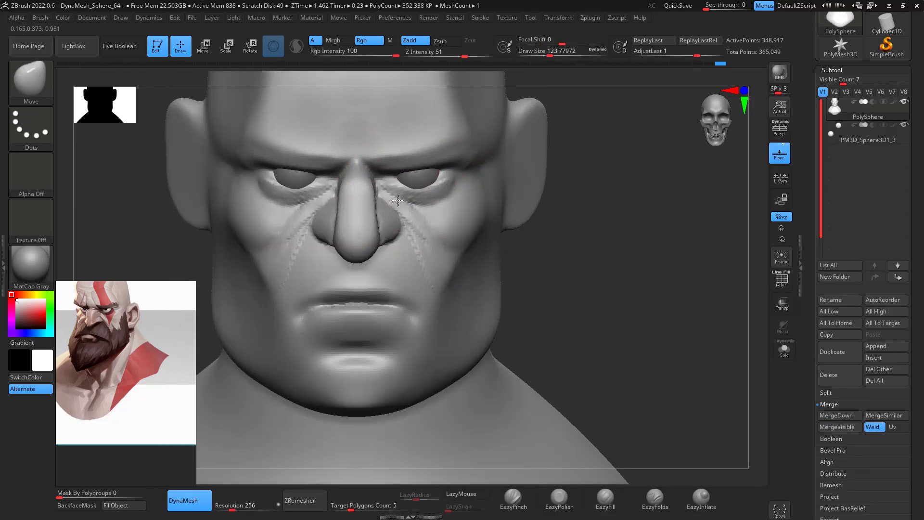
# Pull the nostril wings closer to the nose with a Move brush of about 80
pyautogui.keyDown('alt'); pyautogui.moveTo(624, 242); pyautogui.dragTo(643, 261); pyautogui.keyUp('alt')
pyautogui.press('space')
pyautogui.moveTo(424, 243); pyautogui.dragTo(418, 244)
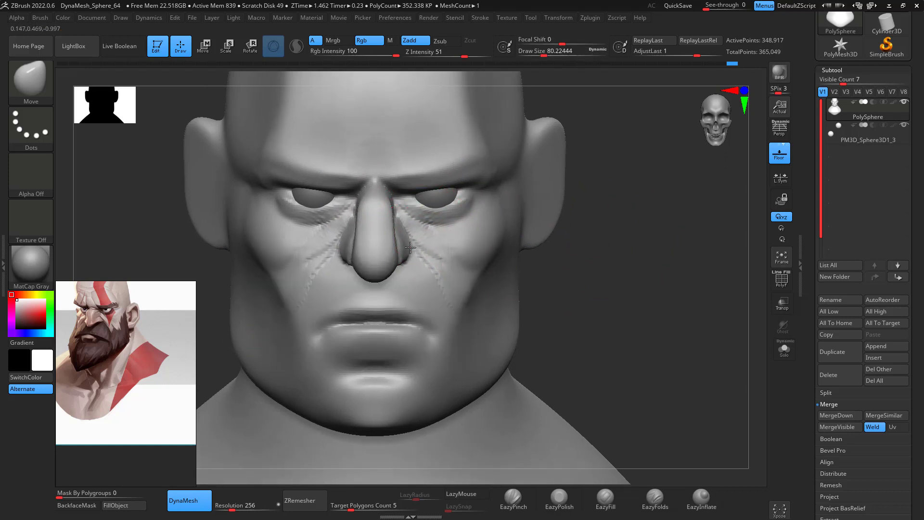
pyautogui.moveTo(656, 194); pyautogui.dragTo(607, 194)
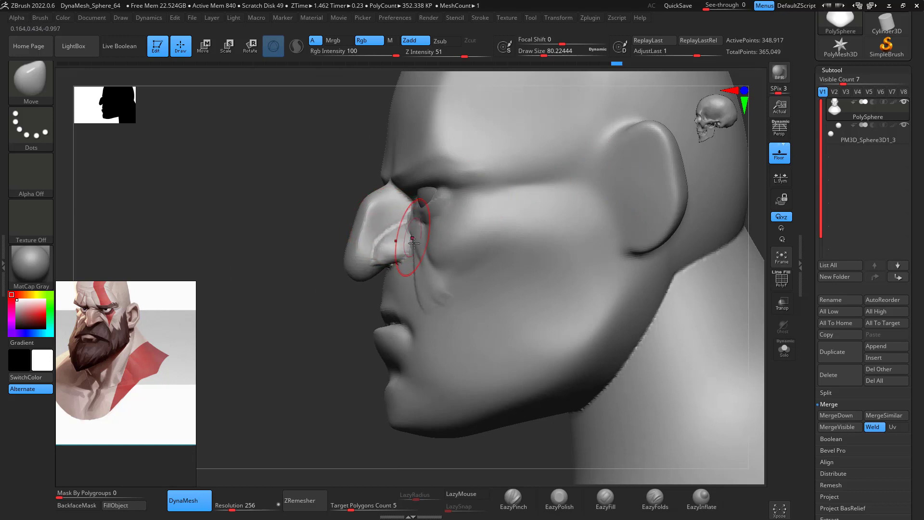
# Smooth the cheek folds beside the nose and mouth with the brush size at about 145
pyautogui.press('space')
pyautogui.moveTo(484, 305); pyautogui.dragTo(505, 304)
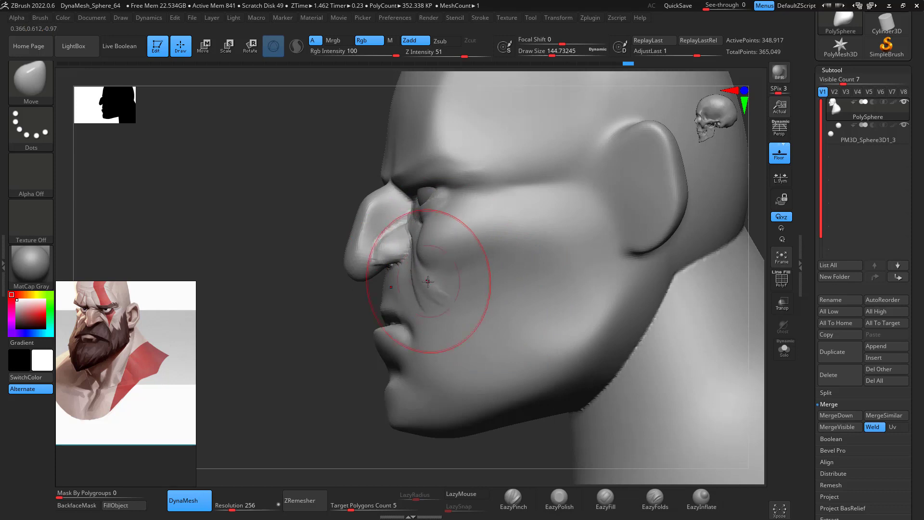
pyautogui.keyDown('shift'); pyautogui.moveTo(432, 250); pyautogui.dragTo(426, 313); pyautogui.keyUp('shift')
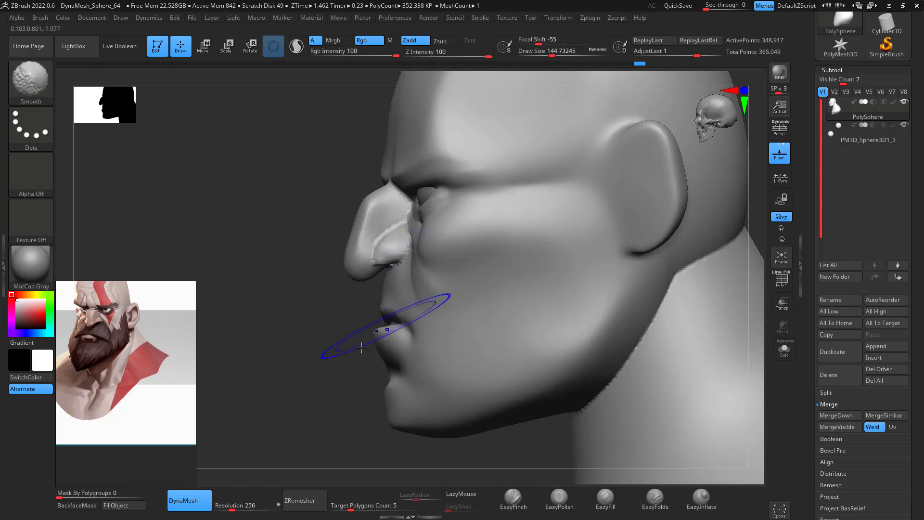
pyautogui.keyDown('shift'); pyautogui.moveTo(362, 347); pyautogui.dragTo(461, 244); pyautogui.keyUp('shift')
pyautogui.keyDown('shift'); pyautogui.moveTo(558, 276); pyautogui.dragTo(580, 252); pyautogui.keyUp('shift')
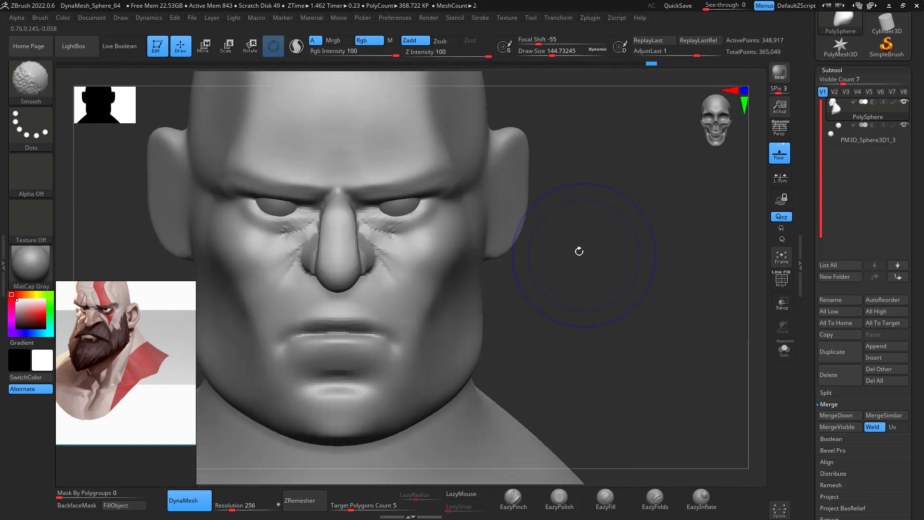
# Adjust the chin and mouth profile in side view with a Move brush of about 293
pyautogui.moveTo(604, 308)
pyautogui.keyDown('alt'); pyautogui.mouseDown()
pyautogui.moveTo(600, 260)
pyautogui.moveTo(611, 243)
pyautogui.moveTo(563, 270)
pyautogui.moveTo(423, 288)
pyautogui.mouseUp(); pyautogui.keyUp('alt')
pyautogui.press('space')
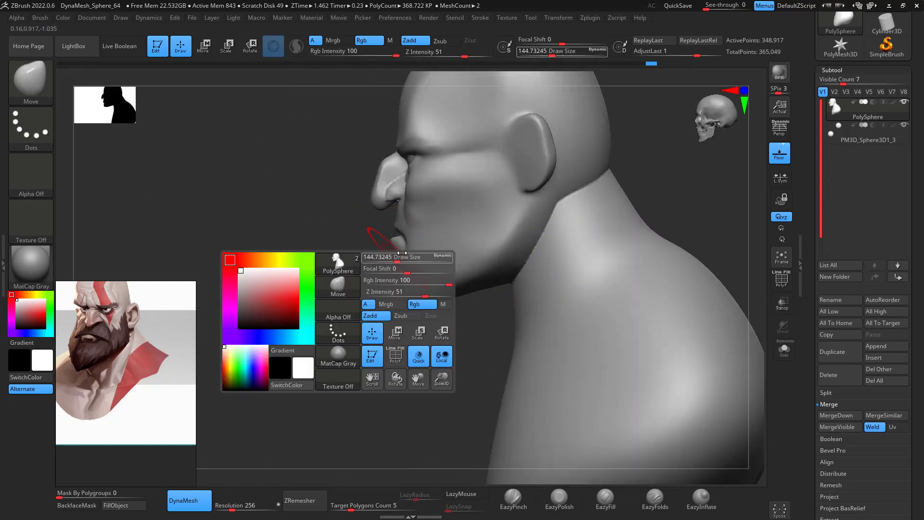
pyautogui.moveTo(402, 253); pyautogui.dragTo(417, 253)
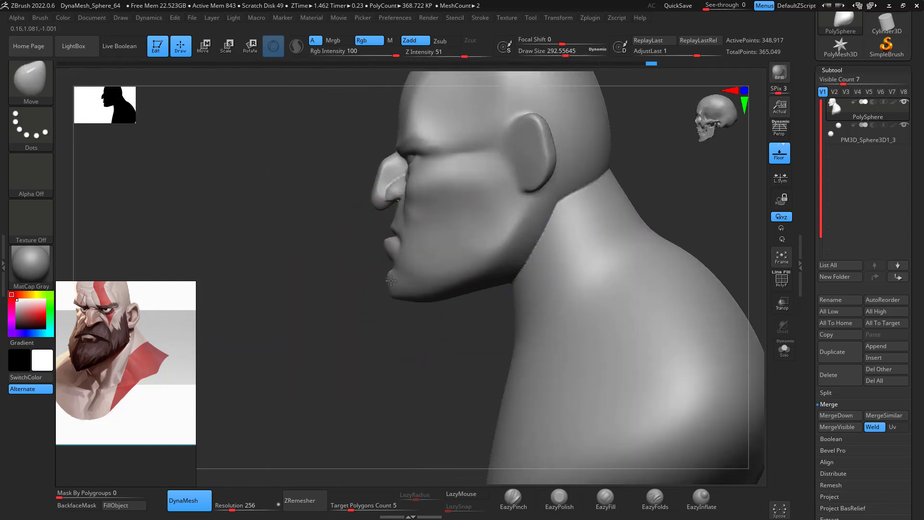
pyautogui.moveTo(388, 286); pyautogui.dragTo(386, 288)
pyautogui.moveTo(400, 256); pyautogui.dragTo(425, 337)
# Reshape the nose and nostril in profile with a Move brush of about 163
pyautogui.moveTo(524, 202); pyautogui.dragTo(580, 185)
pyautogui.press('space')
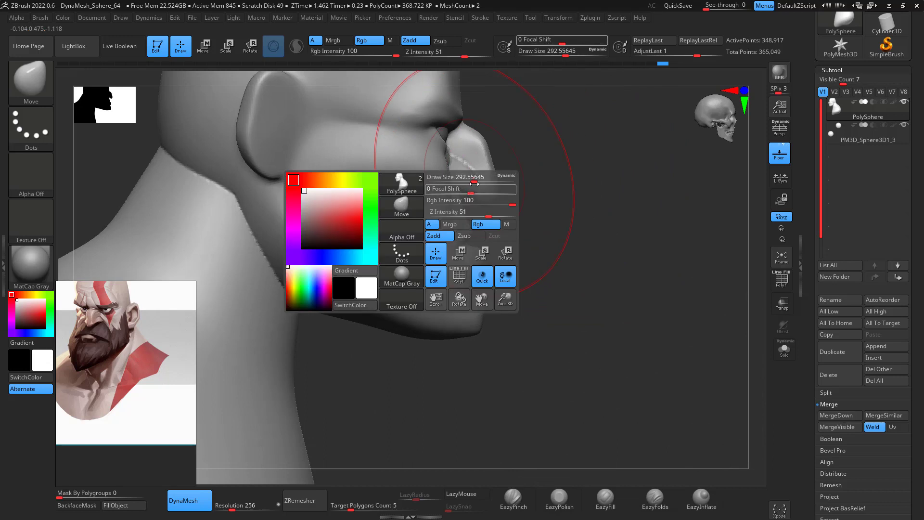
pyautogui.moveTo(490, 177)
pyautogui.mouseDown()
pyautogui.moveTo(472, 177)
pyautogui.moveTo(504, 189)
pyautogui.mouseUp()
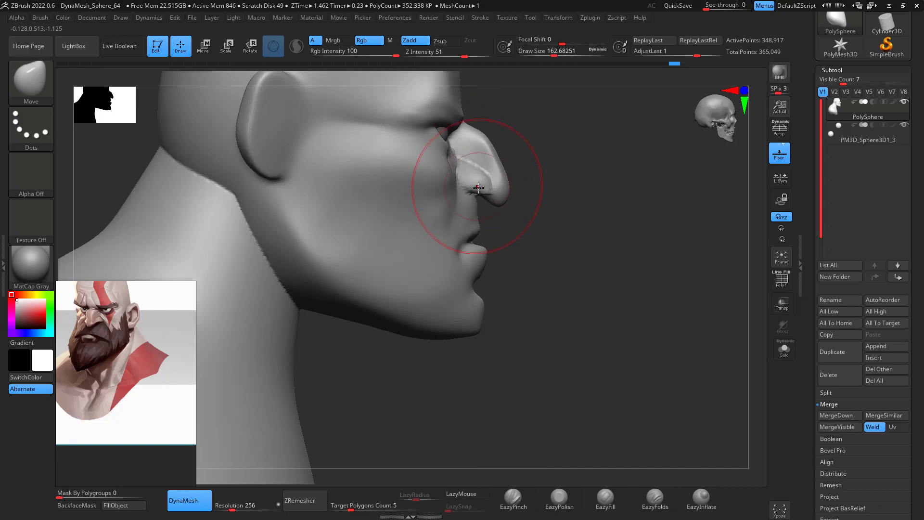
# Refine the nostril wings with a Move brush of about 94 and smooth the adjoining cheeks
pyautogui.press('space')
pyautogui.moveTo(477, 179); pyautogui.dragTo(468, 178)
pyautogui.moveTo(469, 182); pyautogui.dragTo(438, 183, button='right')
pyautogui.moveTo(649, 181); pyautogui.dragTo(532, 182, button='right')
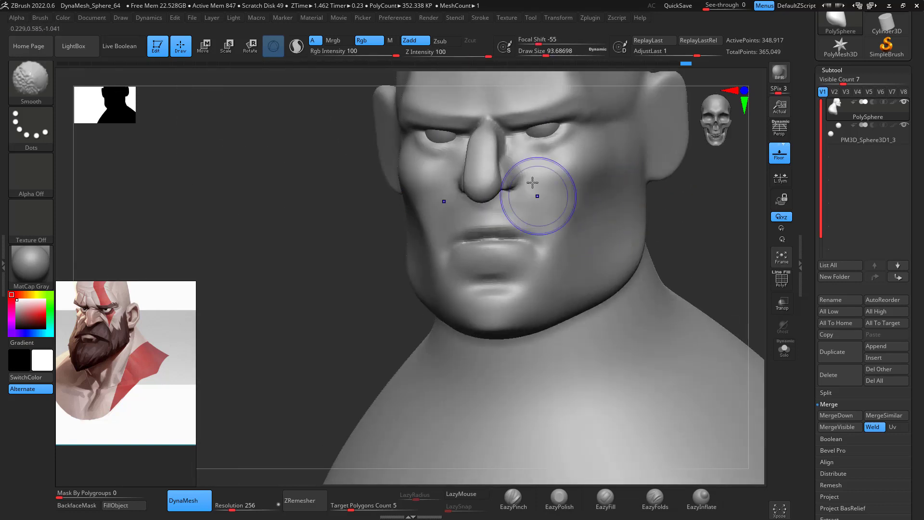
pyautogui.moveTo(705, 238)
pyautogui.mouseDown(button='right')
pyautogui.moveTo(667, 211)
pyautogui.moveTo(703, 313)
pyautogui.moveTo(669, 134)
pyautogui.mouseUp(button='right')
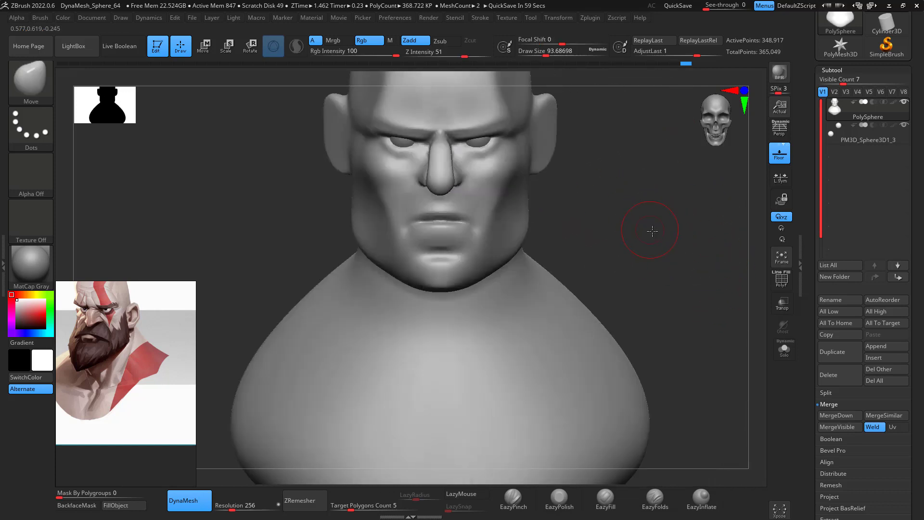
pyautogui.moveTo(652, 231)
pyautogui.mouseDown(button='right')
pyautogui.moveTo(685, 206)
pyautogui.moveTo(676, 232)
pyautogui.moveTo(629, 260)
pyautogui.moveTo(649, 218)
pyautogui.moveTo(628, 243)
pyautogui.moveTo(631, 169)
pyautogui.moveTo(606, 208)
pyautogui.moveTo(614, 220)
pyautogui.moveTo(459, 206)
pyautogui.mouseUp(button='right')
pyautogui.moveTo(530, 173); pyautogui.dragTo(506, 175, button='right')
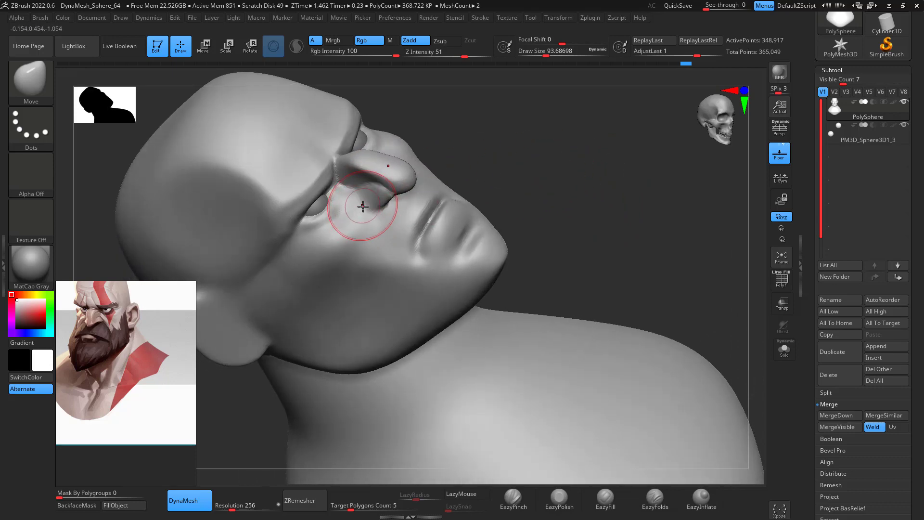
# Build up a fold running from beside the nostril down the cheek with a ClayBuildup brush of about 94
pyautogui.press('b')
pyautogui.press('c')
pyautogui.press('b')
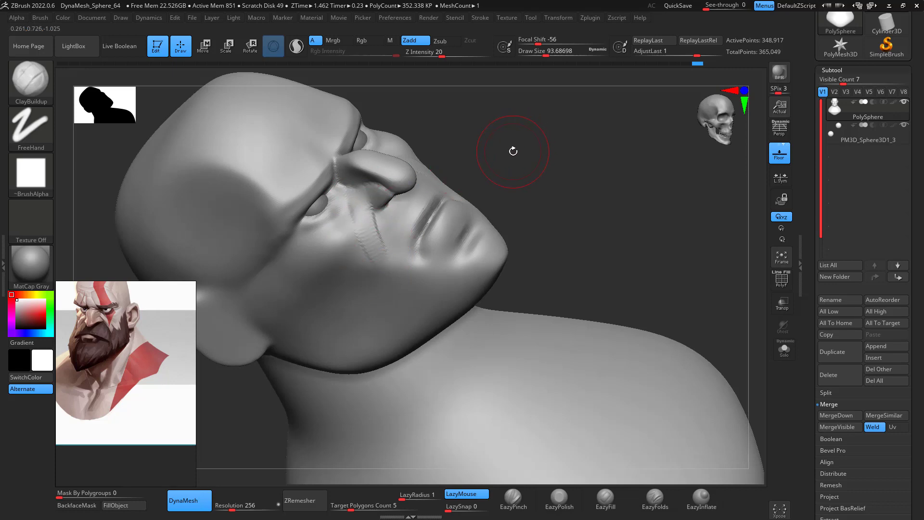
# Carve a crease along the fold beside the nostril with a DamStandard brush of about 54
pyautogui.press('b')
pyautogui.press('d')
pyautogui.press('s')
pyautogui.press('space')
pyautogui.moveTo(408, 186); pyautogui.dragTo(399, 187)
pyautogui.moveTo(383, 245); pyautogui.dragTo(374, 190)
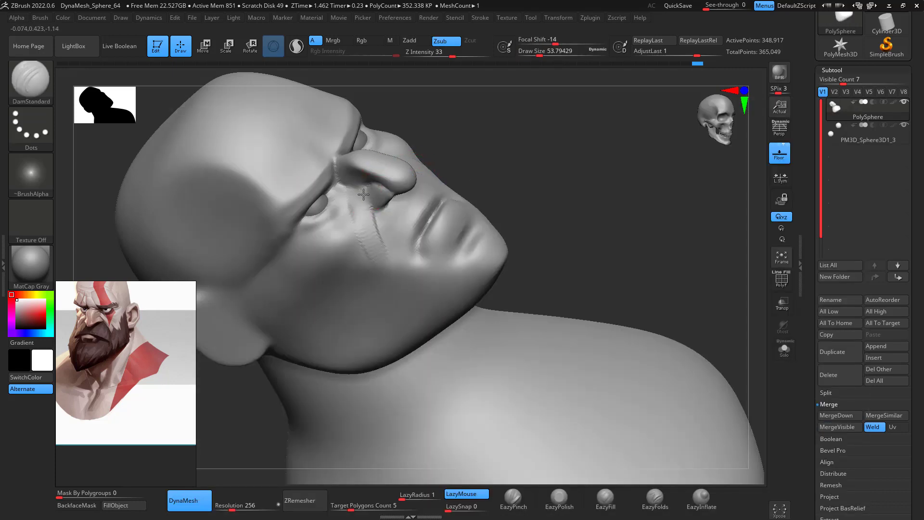
# Sharpen the nose tip and flatten the underside of the nose with a Move brush of about 94
pyautogui.moveTo(401, 183); pyautogui.dragTo(553, 253, button='right')
pyautogui.moveTo(393, 315); pyautogui.dragTo(364, 228, button='right')
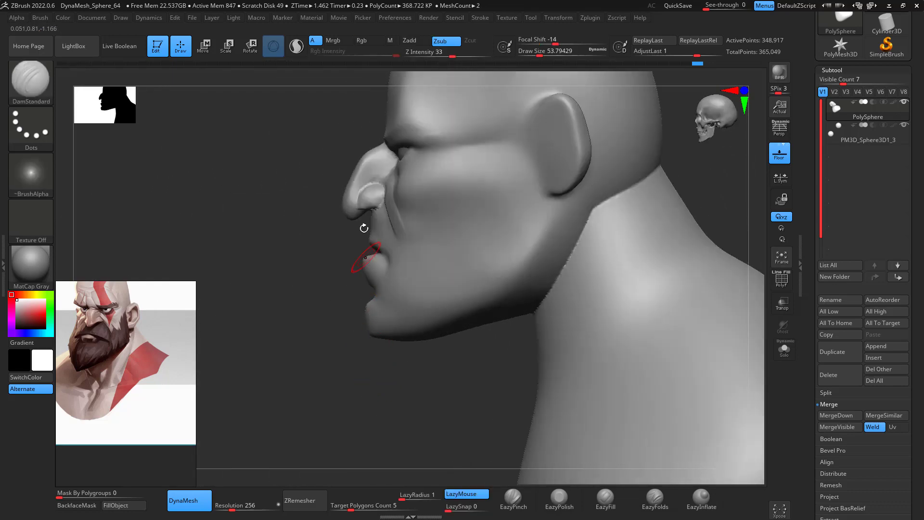
pyautogui.press('b')
pyautogui.press('m')
pyautogui.press('v')
pyautogui.press('space')
pyautogui.moveTo(377, 210); pyautogui.dragTo(384, 210)
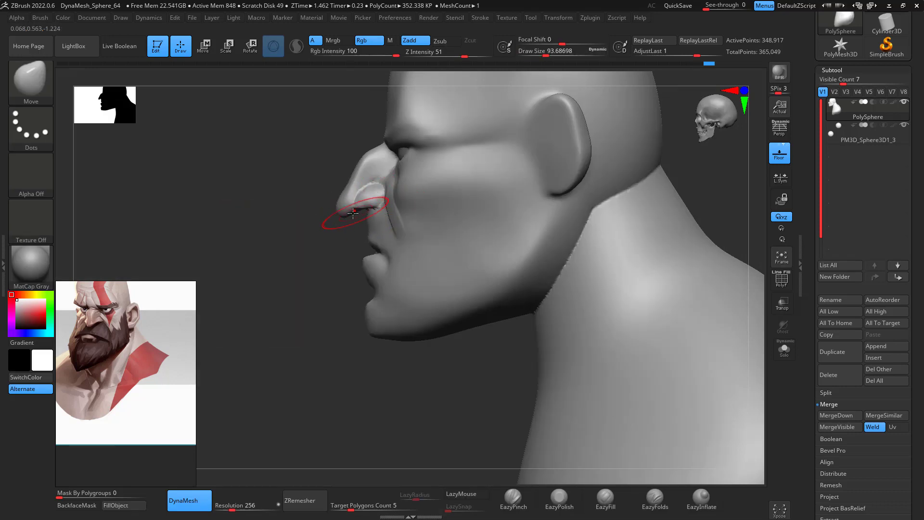
pyautogui.press('space')
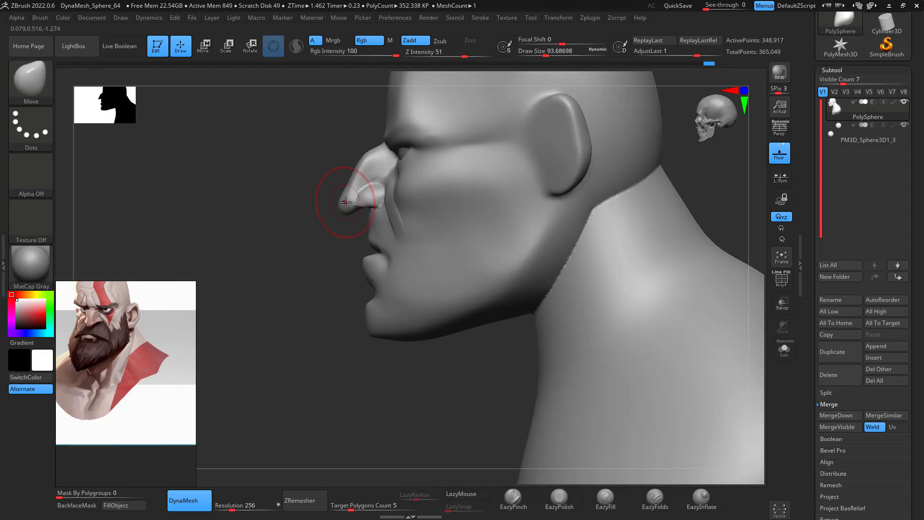
pyautogui.moveTo(330, 202); pyautogui.dragTo(361, 211, button='right')
pyautogui.moveTo(361, 210); pyautogui.dragTo(355, 203)
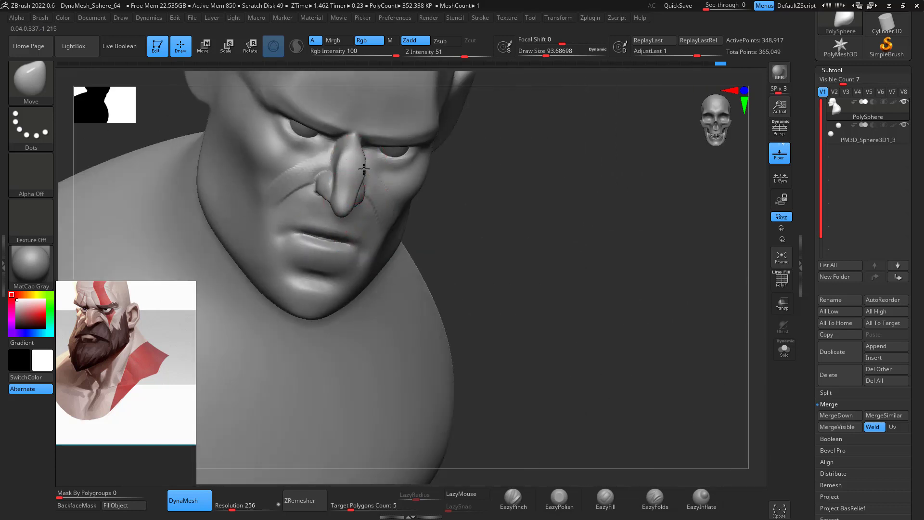
# Push the nose bridge outward in profile and widen it with the Move brush of about 94
pyautogui.moveTo(594, 236); pyautogui.dragTo(515, 207)
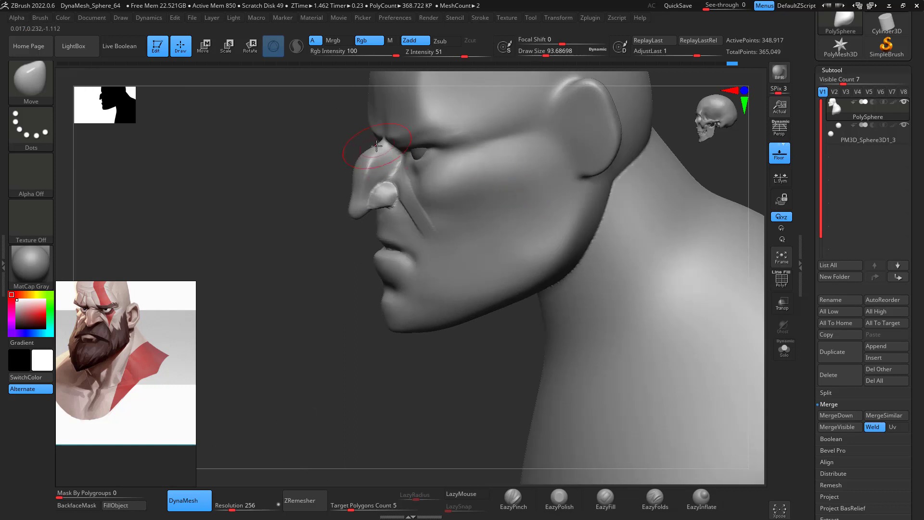
pyautogui.moveTo(335, 320); pyautogui.dragTo(396, 289)
pyautogui.keyDown('shift'); pyautogui.moveTo(604, 222); pyautogui.dragTo(634, 214); pyautogui.keyUp('shift')
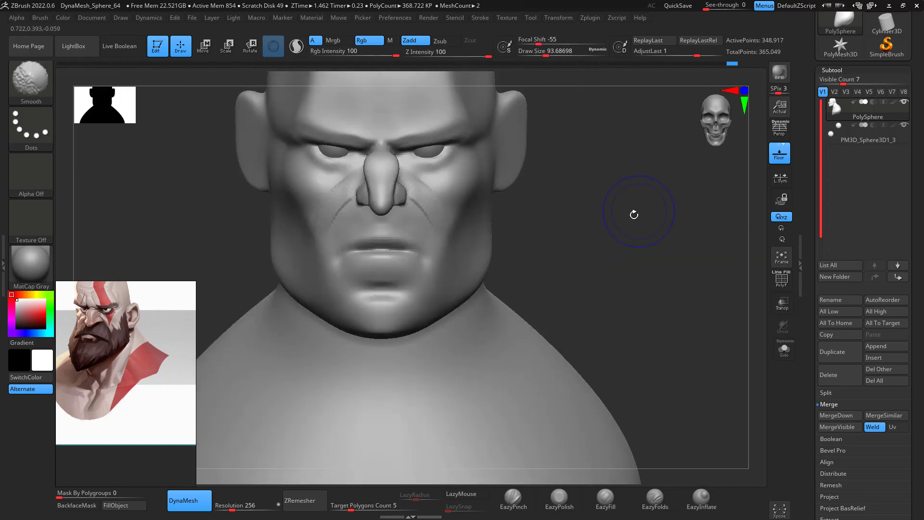
# Carve a crease around the nostril wing with a DamStandard brush of about 68 and smooth the surrounding surface
pyautogui.moveTo(510, 207)
pyautogui.mouseDown()
pyautogui.moveTo(628, 206)
pyautogui.moveTo(637, 183)
pyautogui.moveTo(594, 219)
pyautogui.mouseUp()
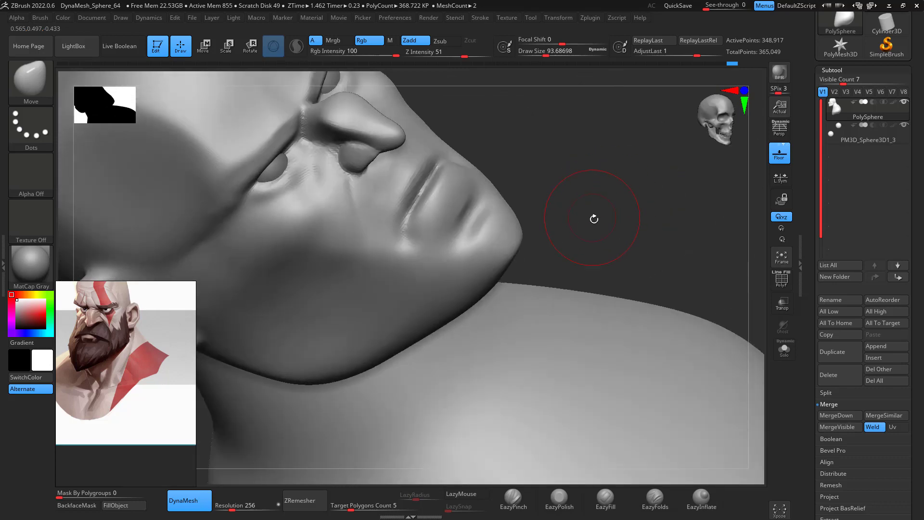
pyautogui.press('b')
pyautogui.press('d')
pyautogui.press('s')
pyautogui.press('space')
pyautogui.moveTo(472, 206); pyautogui.dragTo(414, 203)
pyautogui.moveTo(403, 234)
pyautogui.mouseDown()
pyautogui.moveTo(408, 240)
pyautogui.moveTo(456, 199)
pyautogui.moveTo(451, 204)
pyautogui.mouseUp()
pyautogui.press('shift')
pyautogui.moveTo(541, 139)
pyautogui.mouseDown()
pyautogui.moveTo(568, 148)
pyautogui.moveTo(452, 212)
pyautogui.mouseUp()
pyautogui.keyDown('shift'); pyautogui.moveTo(583, 226); pyautogui.dragTo(681, 305); pyautogui.keyUp('shift')
pyautogui.moveTo(736, 202)
pyautogui.mouseDown()
pyautogui.moveTo(679, 210)
pyautogui.moveTo(621, 258)
pyautogui.moveTo(556, 343)
pyautogui.moveTo(439, 201)
pyautogui.mouseUp()
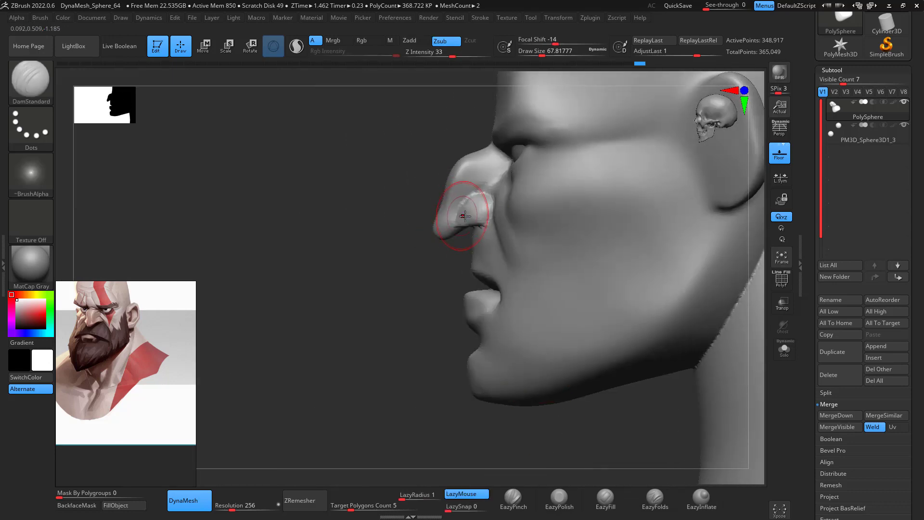
# Pull the nose tip forward and refine the side of the nose in profile with a Move brush of about 108, then 197
pyautogui.press('b')
pyautogui.press('m')
pyautogui.press('v')
pyautogui.press('space')
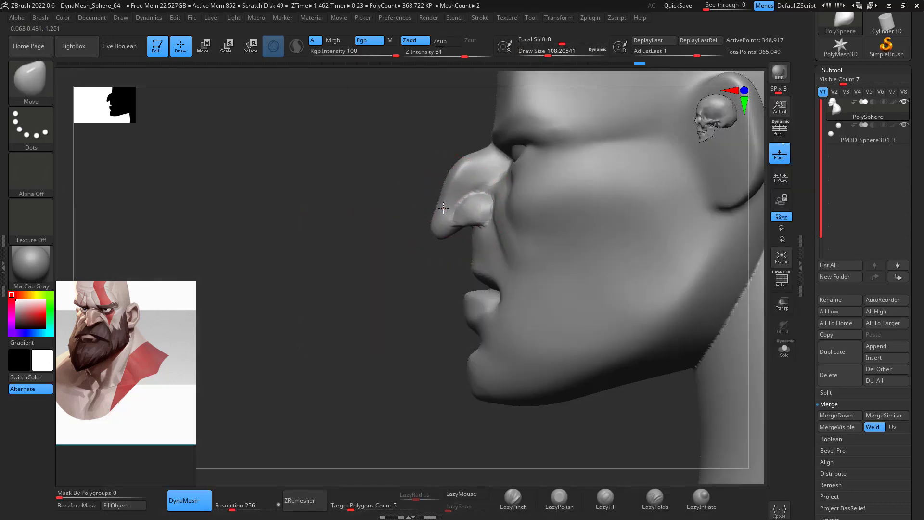
pyautogui.press('space')
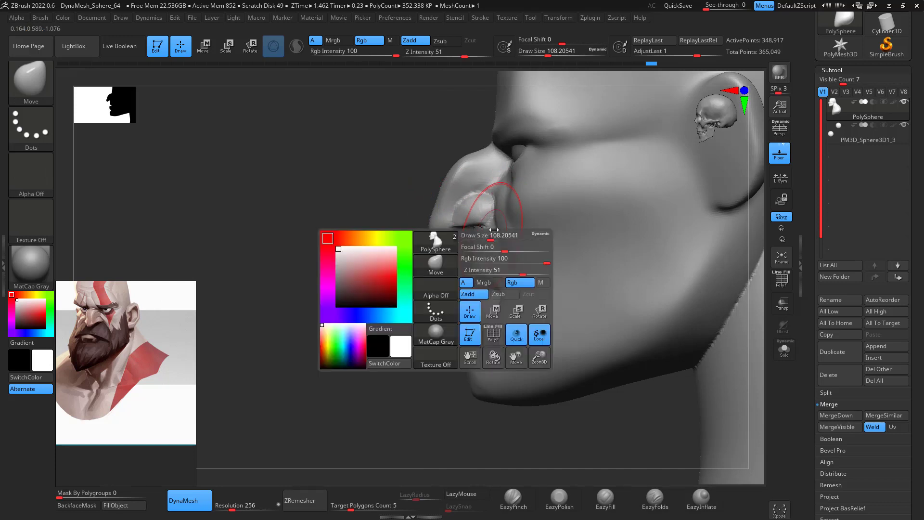
pyautogui.moveTo(489, 235); pyautogui.dragTo(500, 236)
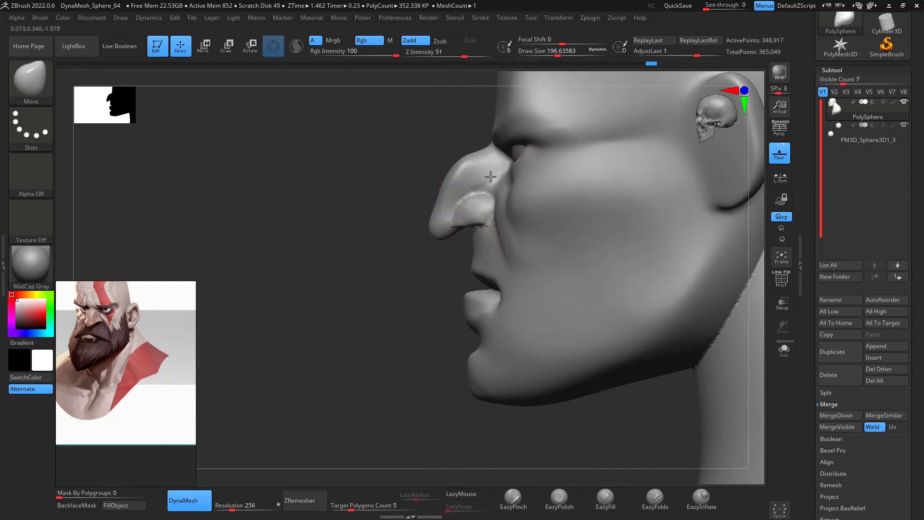
pyautogui.moveTo(495, 179); pyautogui.dragTo(497, 188)
pyautogui.moveTo(385, 332); pyautogui.dragTo(512, 350)
pyautogui.moveTo(679, 289)
pyautogui.keyDown('shift'); pyautogui.mouseDown()
pyautogui.moveTo(682, 260)
pyautogui.moveTo(650, 245)
pyautogui.mouseUp(); pyautogui.keyUp('shift')
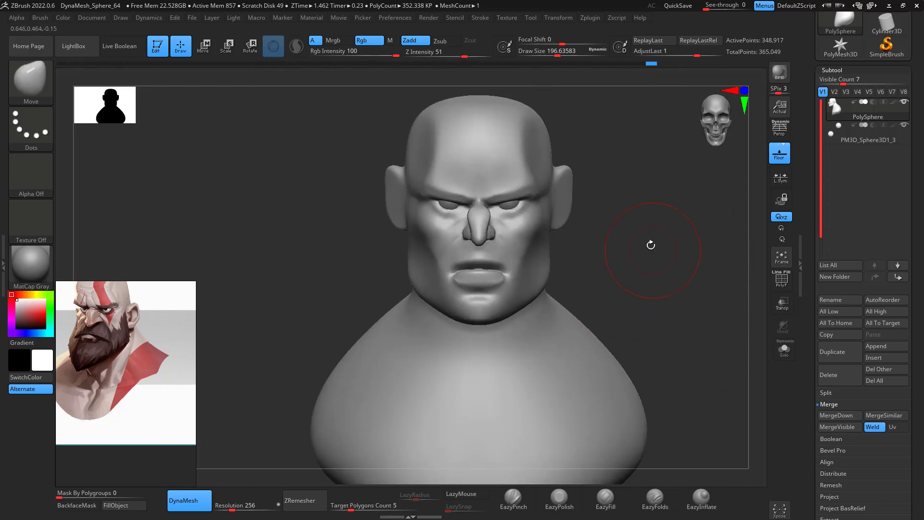
# Shift the upper part of the ears downward with the Move brush of about 197
pyautogui.moveTo(665, 305)
pyautogui.mouseDown()
pyautogui.moveTo(651, 221)
pyautogui.moveTo(664, 207)
pyautogui.mouseUp()
pyautogui.moveTo(693, 193); pyautogui.dragTo(679, 173)
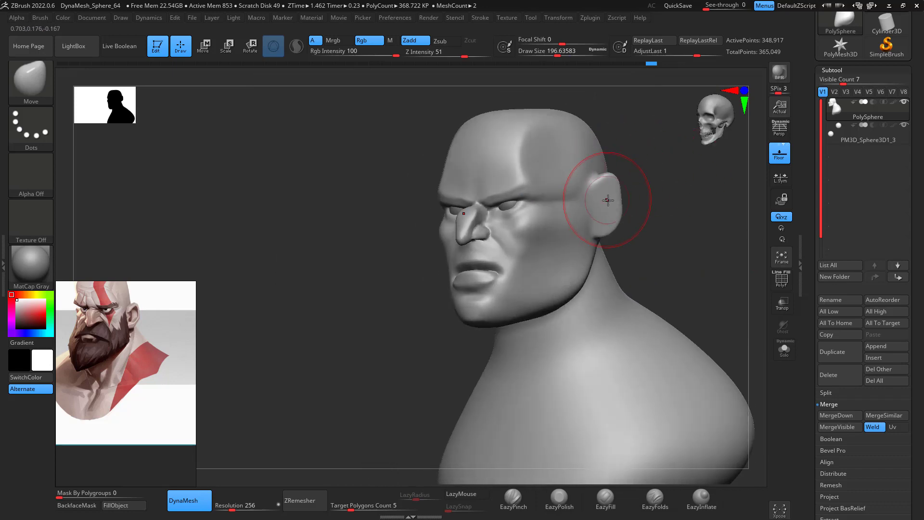
pyautogui.press('space')
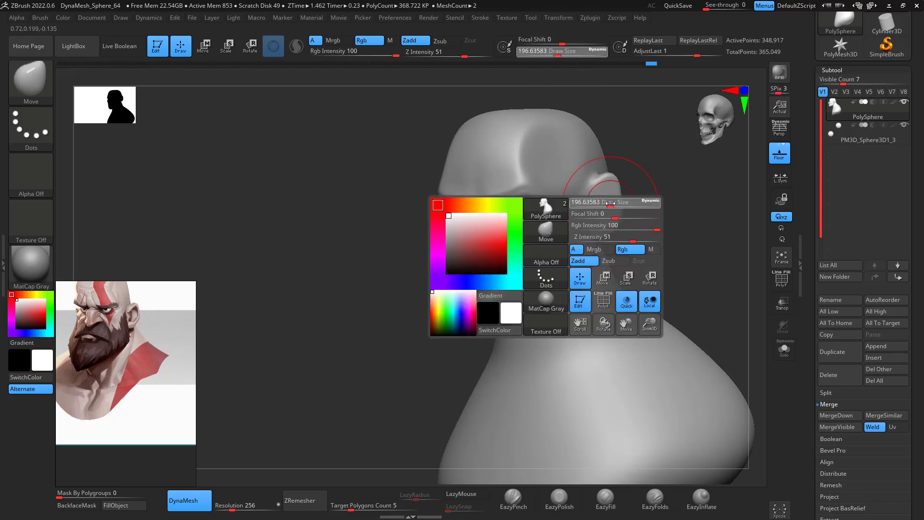
pyautogui.press('w')
pyautogui.press('b')
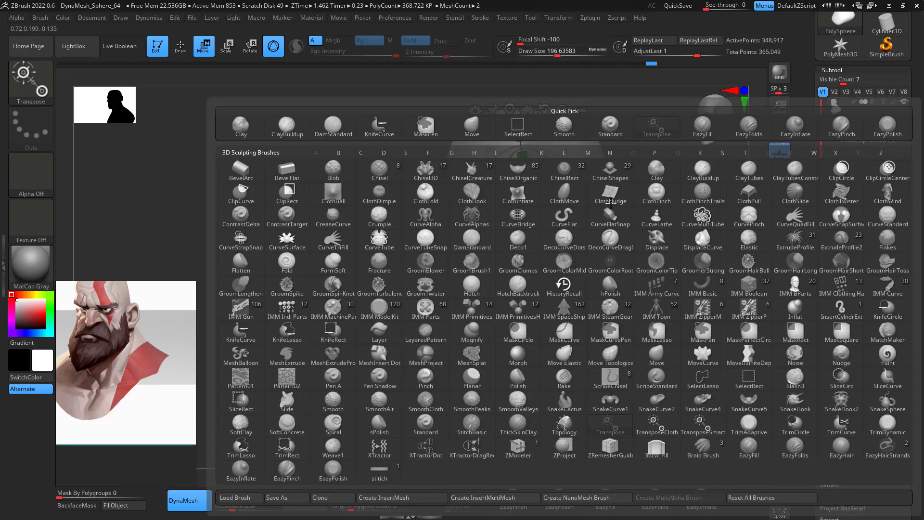
pyautogui.press('m')
pyautogui.press('v')
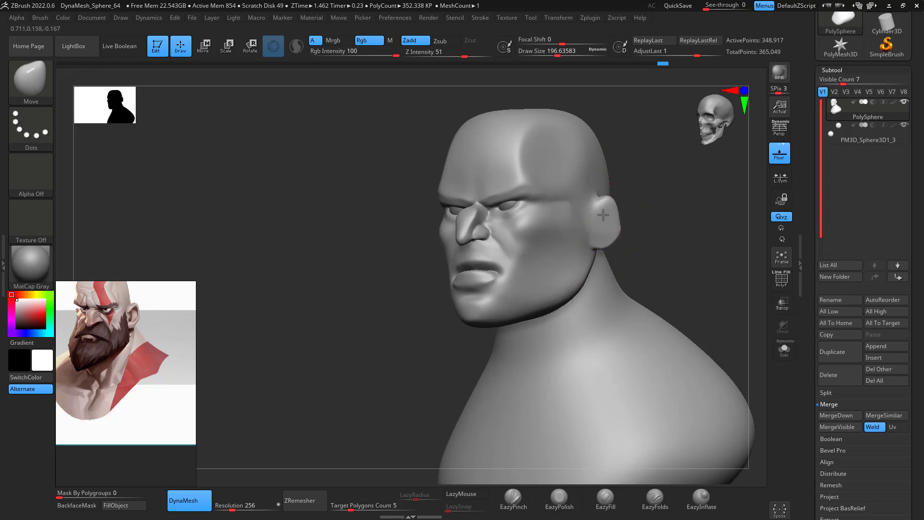
# Adjust the top of the ears with the Move brush, refresh the DynaMesh, and smooth the area around the ear
pyautogui.moveTo(638, 208); pyautogui.dragTo(658, 199)
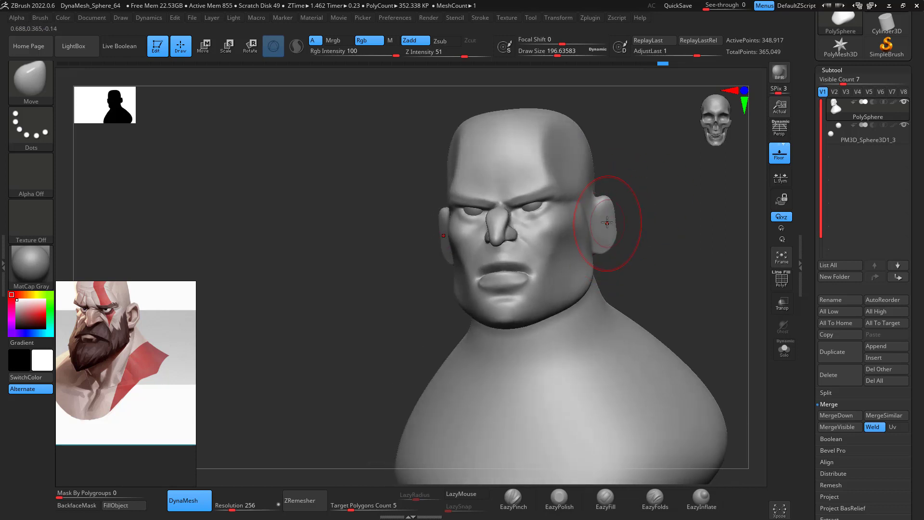
pyautogui.moveTo(606, 210); pyautogui.dragTo(605, 201)
pyautogui.moveTo(662, 201); pyautogui.dragTo(643, 197)
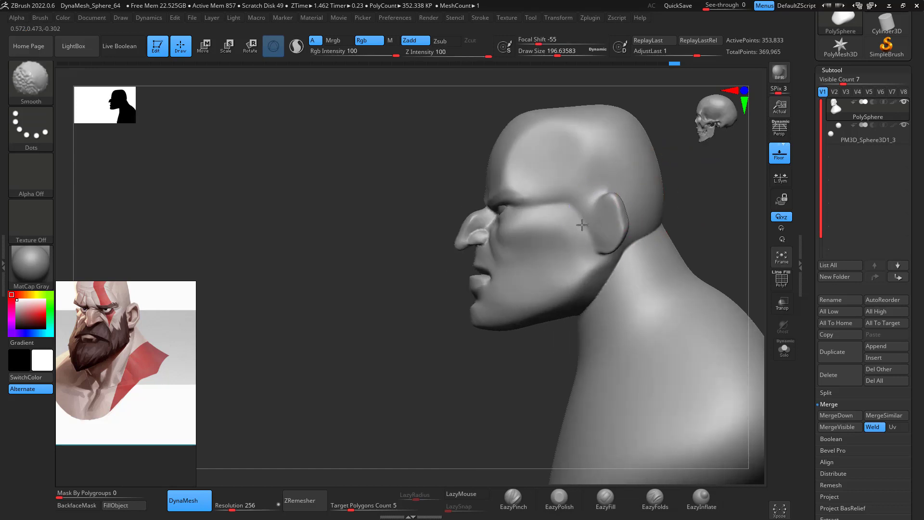
pyautogui.keyDown('shift'); pyautogui.moveTo(595, 256); pyautogui.dragTo(623, 196); pyautogui.keyUp('shift')
pyautogui.moveTo(736, 198)
pyautogui.mouseDown()
pyautogui.moveTo(691, 200)
pyautogui.moveTo(640, 249)
pyautogui.moveTo(715, 202)
pyautogui.moveTo(707, 215)
pyautogui.moveTo(663, 162)
pyautogui.mouseUp()
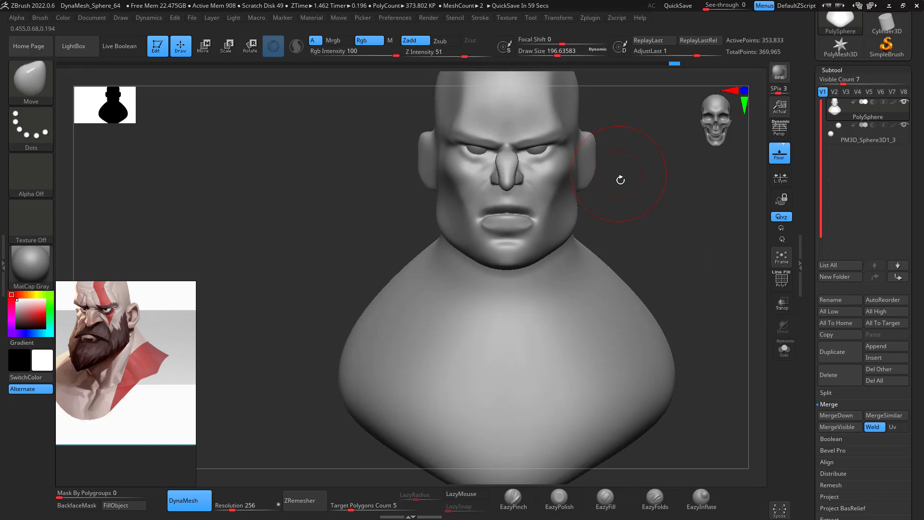
# Spread the subtools apart with Xpose to inspect the head and eyes separately, and bring them back together
pyautogui.moveTo(656, 192); pyautogui.dragTo(689, 179)
pyautogui.hotkey('shift', 'x')
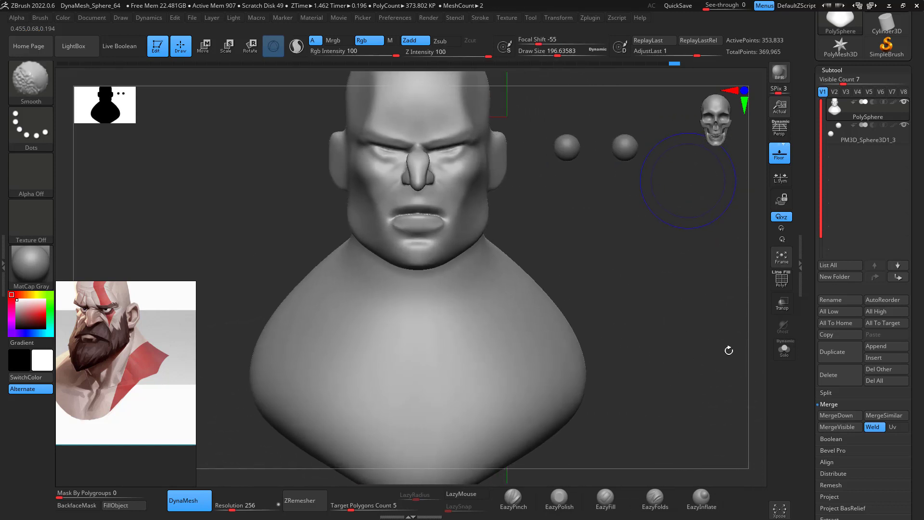
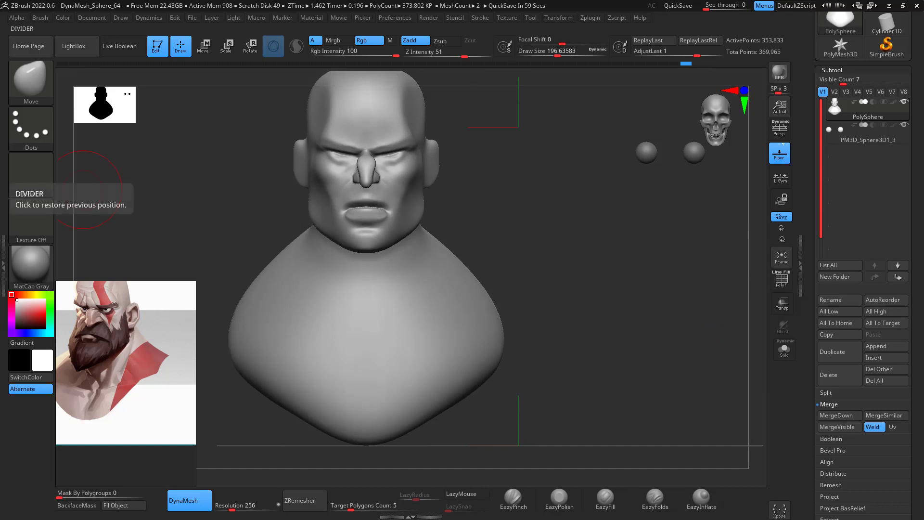
pyautogui.hotkey('ctrl', 'z')
pyautogui.moveTo(671, 193)
pyautogui.mouseDown()
pyautogui.moveTo(629, 176)
pyautogui.moveTo(654, 179)
pyautogui.moveTo(616, 199)
pyautogui.moveTo(645, 192)
pyautogui.moveTo(598, 196)
pyautogui.moveTo(608, 162)
pyautogui.moveTo(644, 148)
pyautogui.moveTo(614, 181)
pyautogui.moveTo(635, 226)
pyautogui.moveTo(654, 212)
pyautogui.moveTo(637, 204)
pyautogui.moveTo(647, 199)
pyautogui.moveTo(643, 165)
pyautogui.moveTo(612, 194)
pyautogui.moveTo(610, 224)
pyautogui.moveTo(513, 238)
pyautogui.mouseUp()
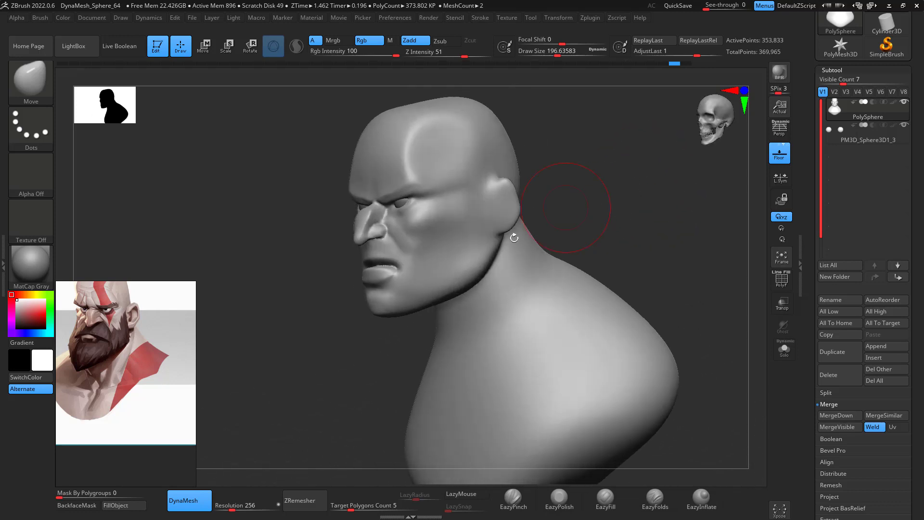
# Try to hollow out the inside of the ear with a subtractive ClayBuildup brush of about 33 and smooth it
pyautogui.keyDown('alt'); pyautogui.moveTo(618, 196); pyautogui.dragTo(627, 212); pyautogui.keyUp('alt')
pyautogui.press('b')
pyautogui.press('c')
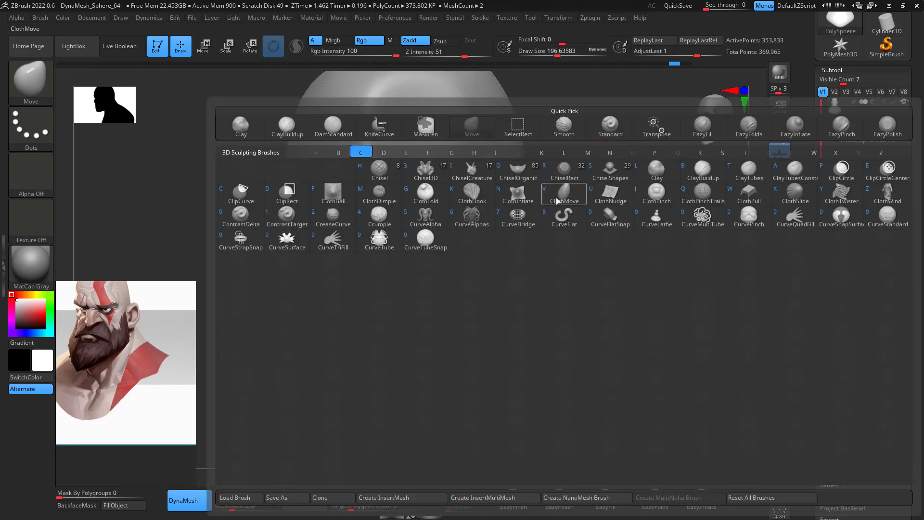
pyautogui.press('b')
pyautogui.press('space')
pyautogui.moveTo(509, 196); pyautogui.dragTo(490, 196)
pyautogui.moveTo(557, 175)
pyautogui.keyDown('alt'); pyautogui.mouseDown()
pyautogui.moveTo(591, 214)
pyautogui.moveTo(543, 216)
pyautogui.mouseUp(); pyautogui.keyUp('alt')
pyautogui.press('space')
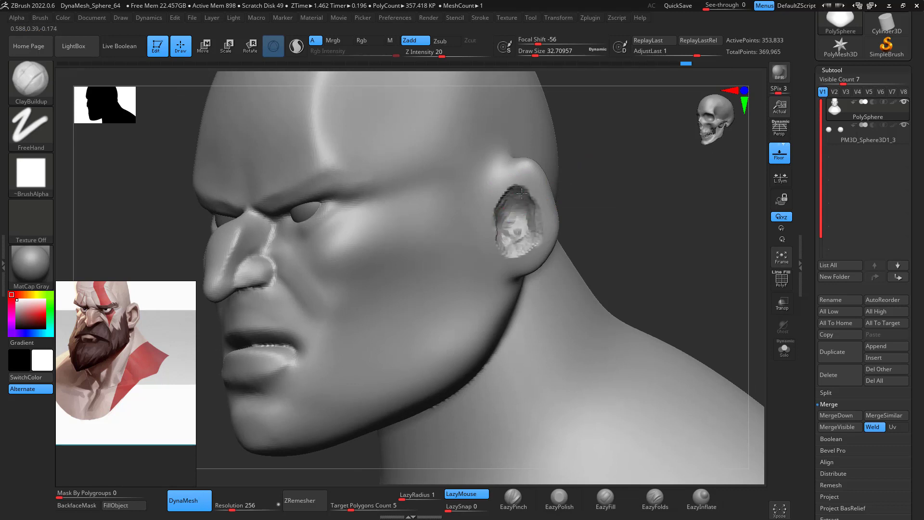
pyautogui.press('shift')
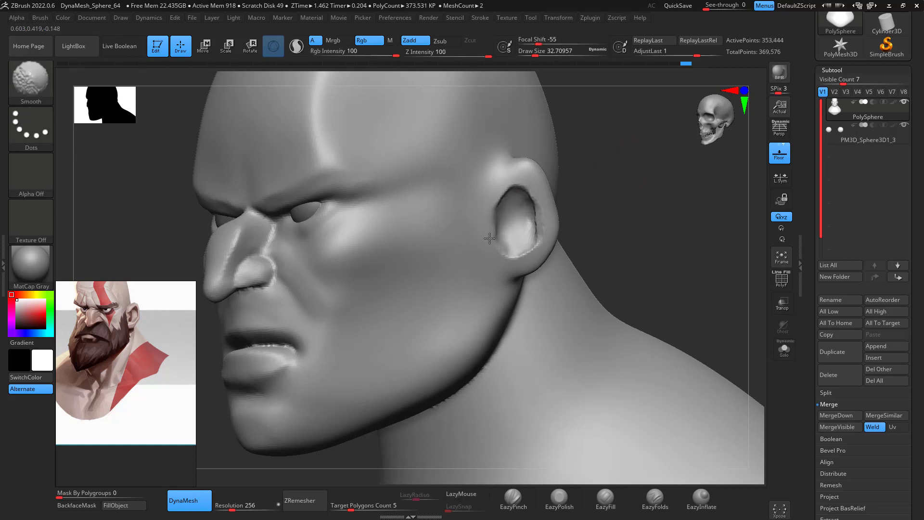
# Try to build up the front of the inner ear with a ClayBuildup brush of about 51
pyautogui.moveTo(613, 188); pyautogui.dragTo(578, 190)
pyautogui.press('space')
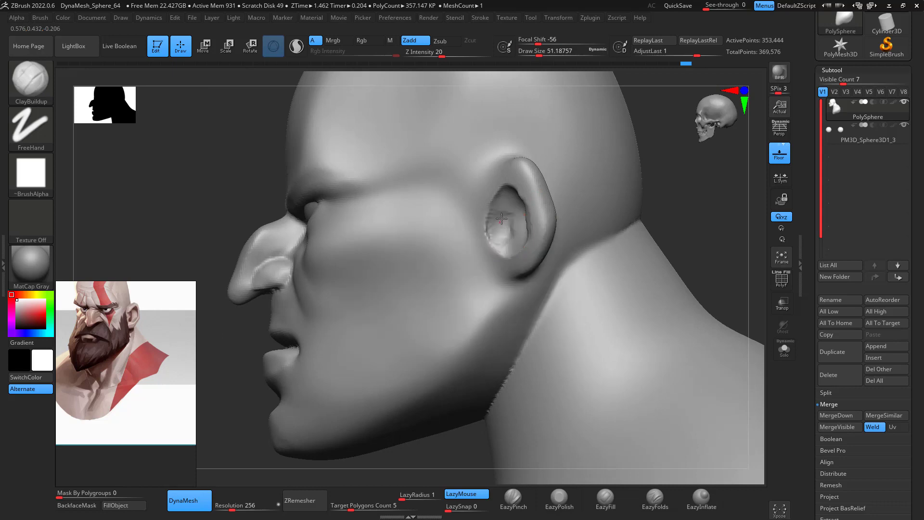
pyautogui.moveTo(636, 177)
pyautogui.mouseDown()
pyautogui.moveTo(711, 186)
pyautogui.moveTo(686, 186)
pyautogui.moveTo(691, 194)
pyautogui.mouseUp()
pyautogui.hotkey('ctrl', 'z')
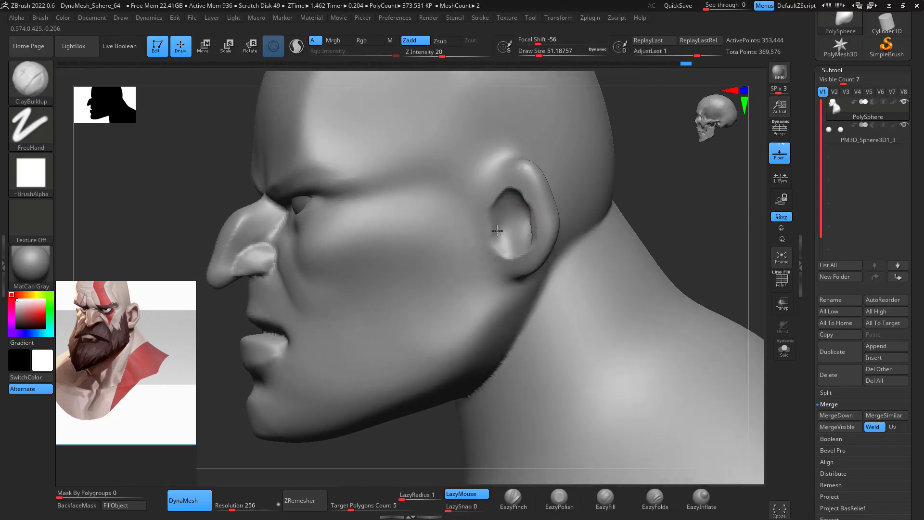
pyautogui.moveTo(505, 238); pyautogui.dragTo(500, 232)
# Try to shape the inner ear with a ClayBuildup brush of about 46, remesh the head, and smooth the ear
pyautogui.moveTo(630, 193); pyautogui.dragTo(572, 196)
pyautogui.press('space')
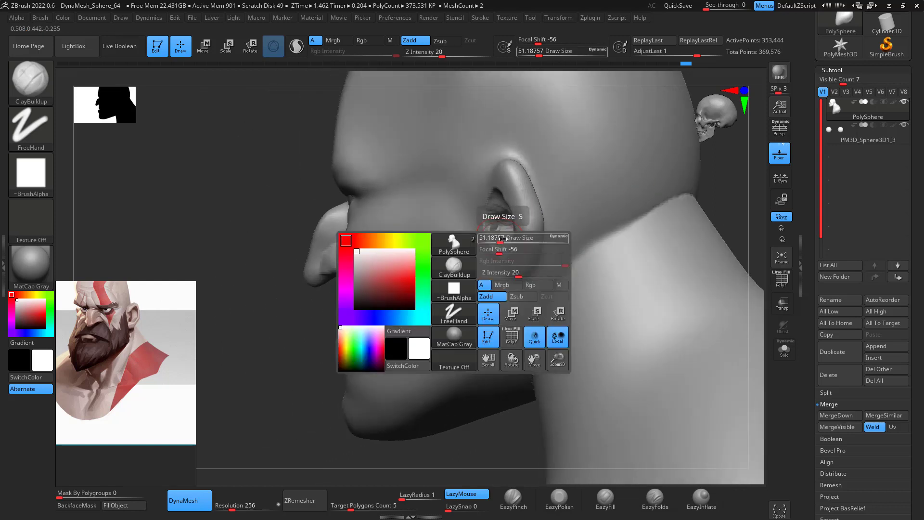
pyautogui.moveTo(504, 236); pyautogui.dragTo(503, 245)
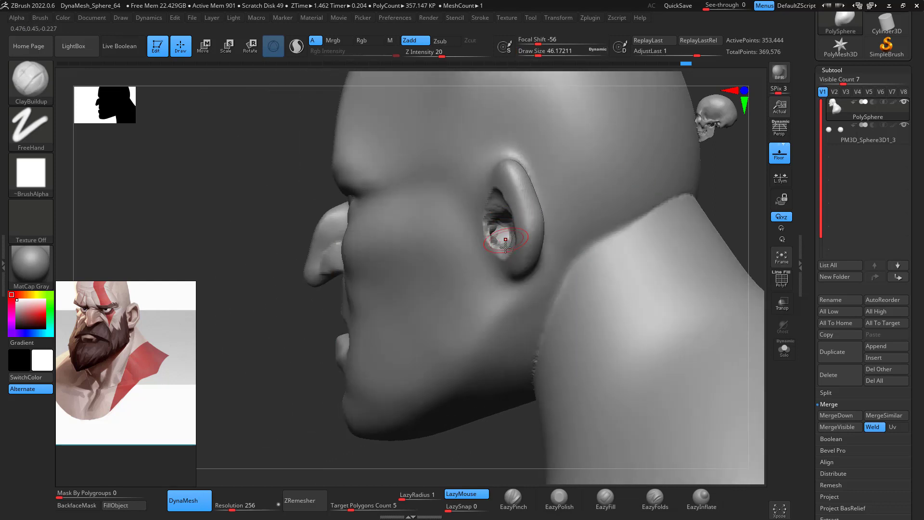
pyautogui.keyDown('ctrl'); pyautogui.moveTo(743, 197); pyautogui.dragTo(630, 202); pyautogui.keyUp('ctrl')
pyautogui.keyDown('shift'); pyautogui.moveTo(517, 233); pyautogui.dragTo(535, 225); pyautogui.keyUp('shift')
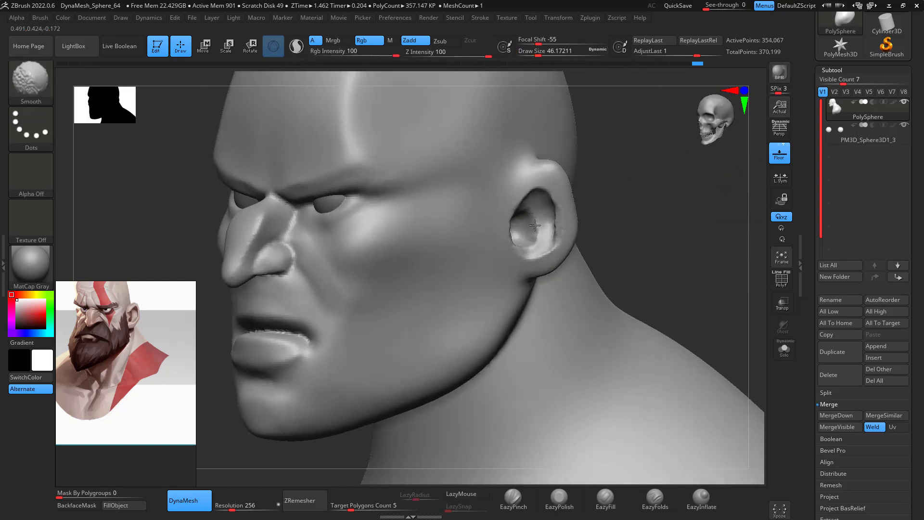
pyautogui.moveTo(649, 181)
pyautogui.mouseDown()
pyautogui.moveTo(652, 207)
pyautogui.moveTo(624, 182)
pyautogui.mouseUp()
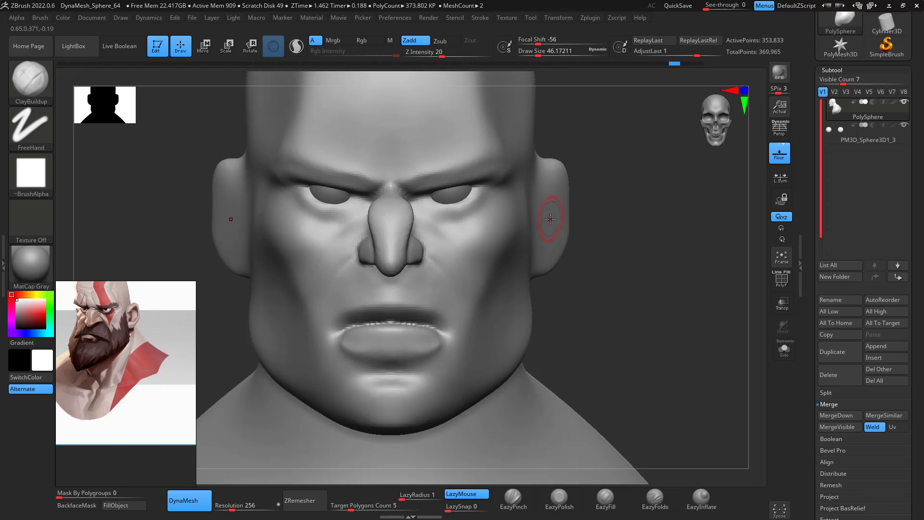
# Raise the ear's outer rim and lobe, hollow its inside with a ClayBuildup brush of about 46, and smooth the ear
pyautogui.moveTo(663, 218); pyautogui.dragTo(573, 217)
pyautogui.moveTo(518, 205)
pyautogui.mouseDown()
pyautogui.moveTo(514, 192)
pyautogui.moveTo(540, 166)
pyautogui.moveTo(550, 177)
pyautogui.mouseUp()
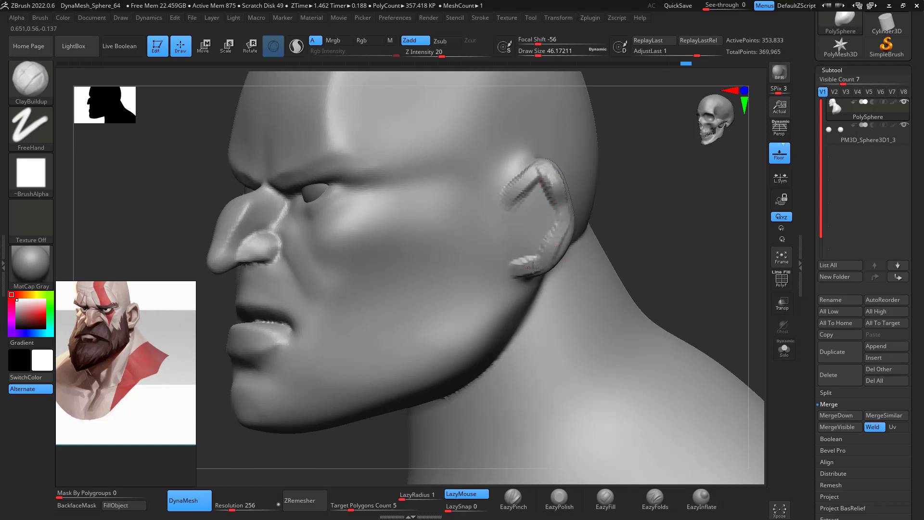
pyautogui.moveTo(530, 197)
pyautogui.mouseDown()
pyautogui.moveTo(517, 229)
pyautogui.moveTo(542, 210)
pyautogui.moveTo(527, 202)
pyautogui.moveTo(534, 237)
pyautogui.mouseUp()
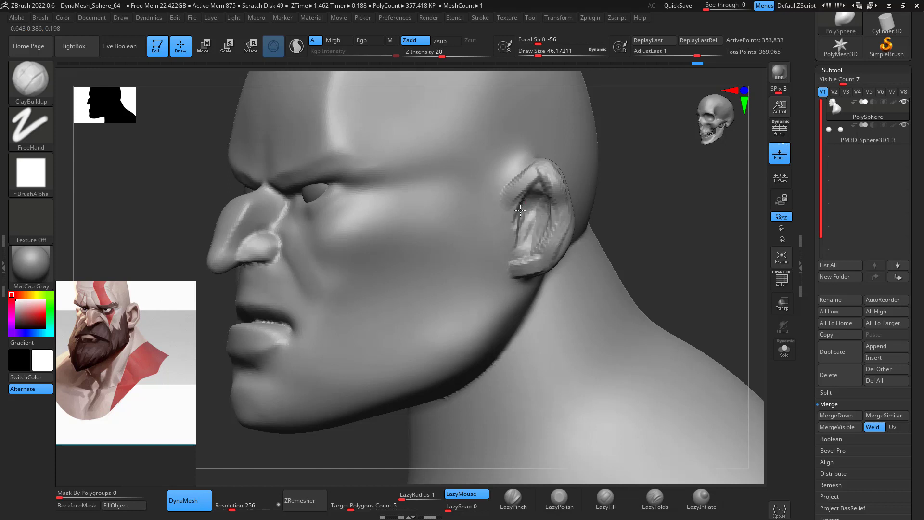
pyautogui.moveTo(540, 201); pyautogui.dragTo(526, 242)
pyautogui.moveTo(670, 169)
pyautogui.mouseDown()
pyautogui.moveTo(683, 166)
pyautogui.moveTo(676, 169)
pyautogui.mouseUp()
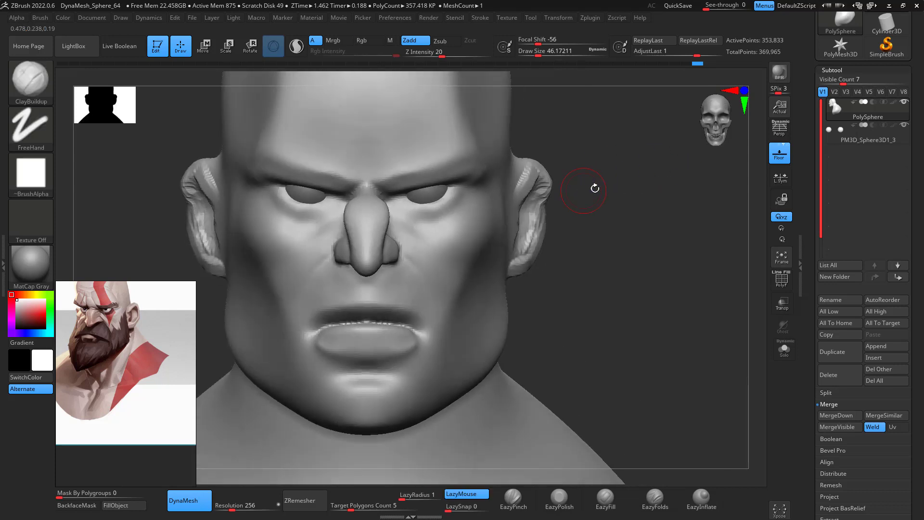
pyautogui.moveTo(595, 188)
pyautogui.mouseDown()
pyautogui.moveTo(554, 206)
pyautogui.moveTo(554, 192)
pyautogui.mouseUp()
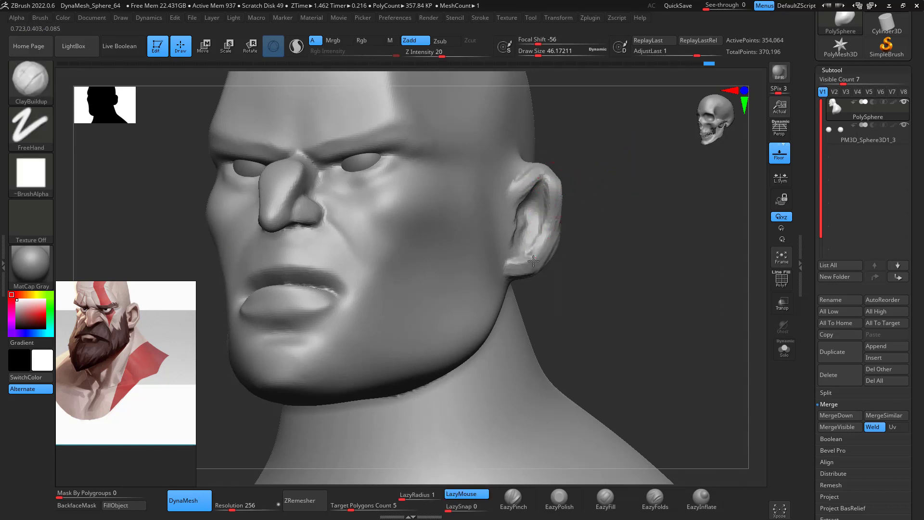
pyautogui.moveTo(613, 194); pyautogui.dragTo(528, 230)
# Build up the inner ear with a ClayBuildup brush of about 41, add the tragus at about 25, and refresh the DynaMesh
pyautogui.press('space')
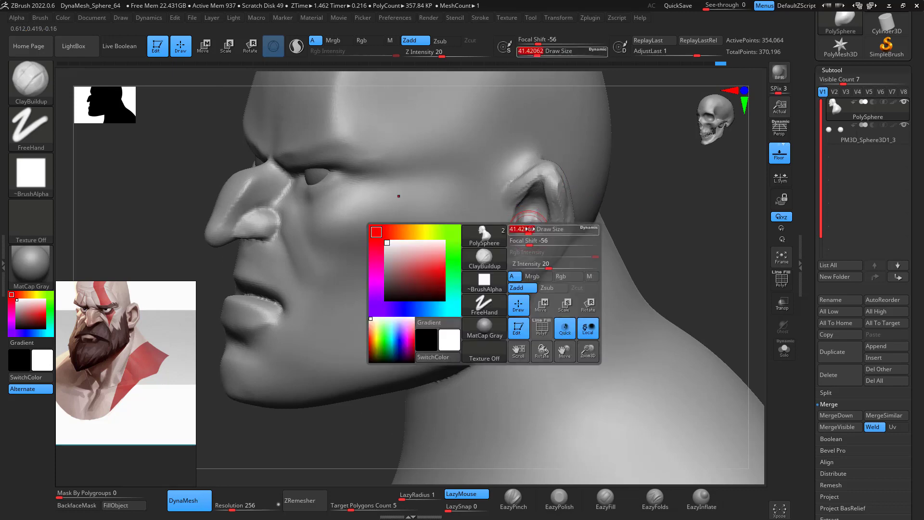
pyautogui.moveTo(565, 200)
pyautogui.mouseDown(button='right')
pyautogui.moveTo(539, 215)
pyautogui.moveTo(558, 228)
pyautogui.moveTo(625, 231)
pyautogui.moveTo(505, 227)
pyautogui.mouseUp(button='right')
pyautogui.press('space')
pyautogui.moveTo(515, 228); pyautogui.dragTo(512, 229)
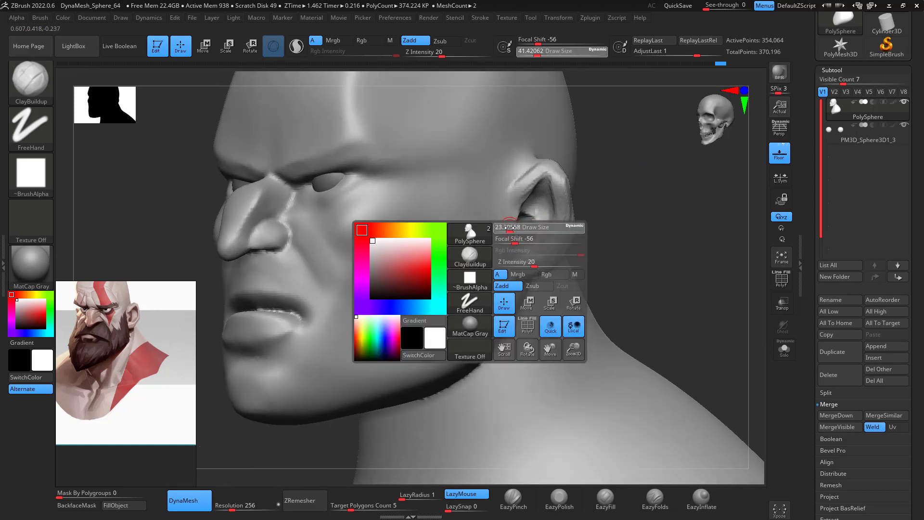
pyautogui.moveTo(726, 197); pyautogui.dragTo(699, 212, button='right')
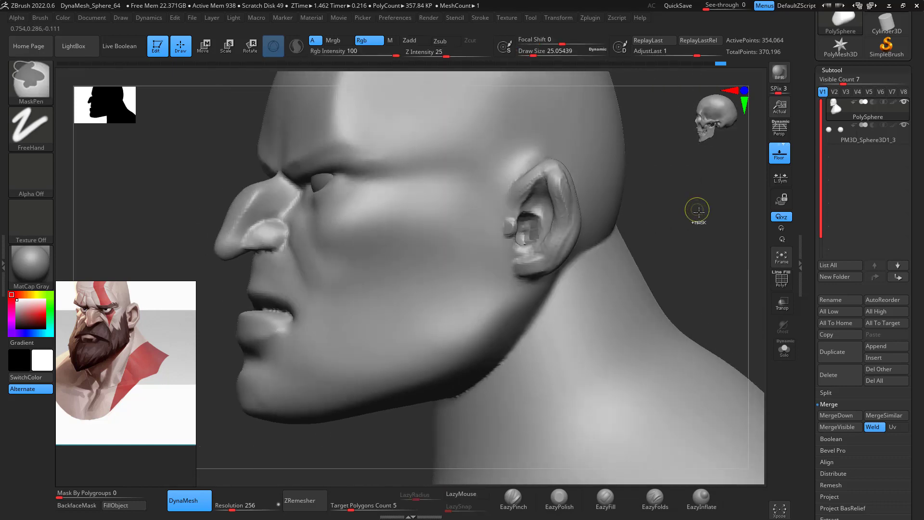
pyautogui.press('space')
pyautogui.moveTo(526, 231); pyautogui.dragTo(518, 228)
# Shape the tragus and ear opening with a Move brush of about 39 and smooth the inner ear and outer rim
pyautogui.press('b')
pyautogui.press('m')
pyautogui.press('v')
pyautogui.press('space')
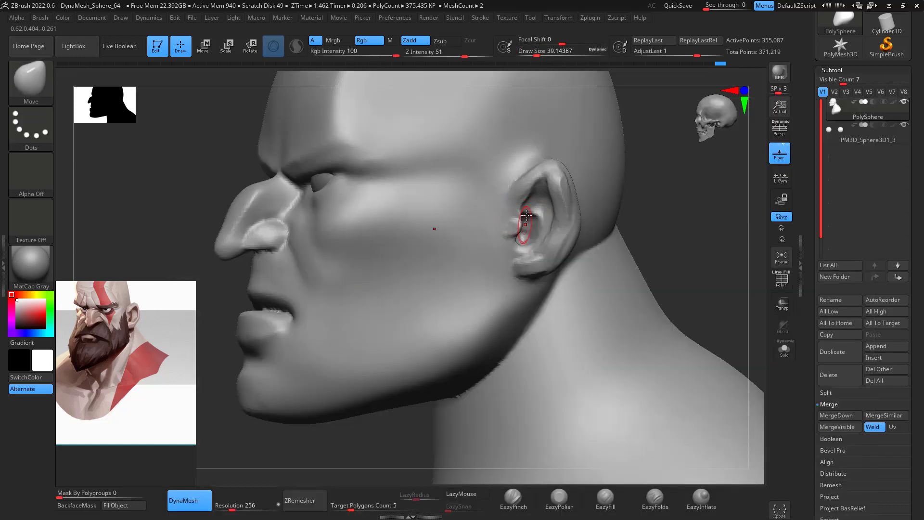
pyautogui.press('shift')
pyautogui.keyDown('shift'); pyautogui.moveTo(549, 245); pyautogui.dragTo(568, 207); pyautogui.keyUp('shift')
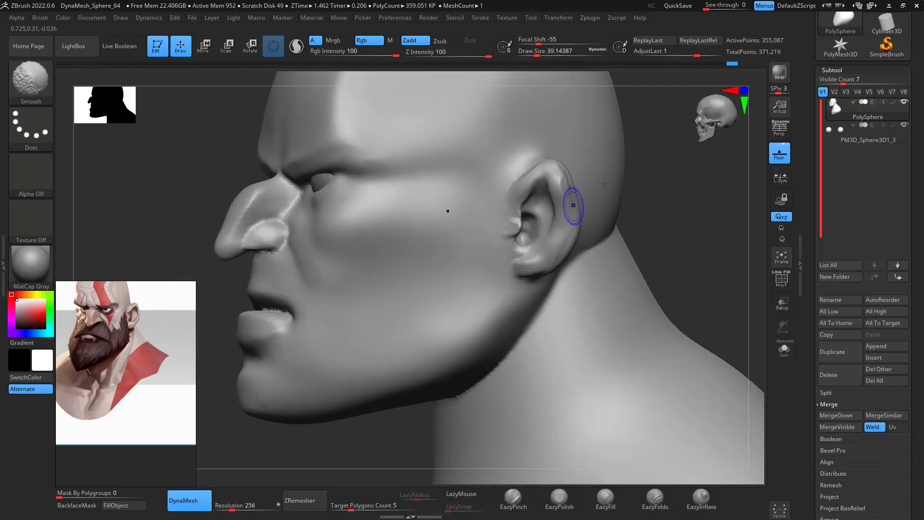
pyautogui.moveTo(642, 193); pyautogui.dragTo(702, 172)
pyautogui.moveTo(655, 333); pyautogui.dragTo(601, 366)
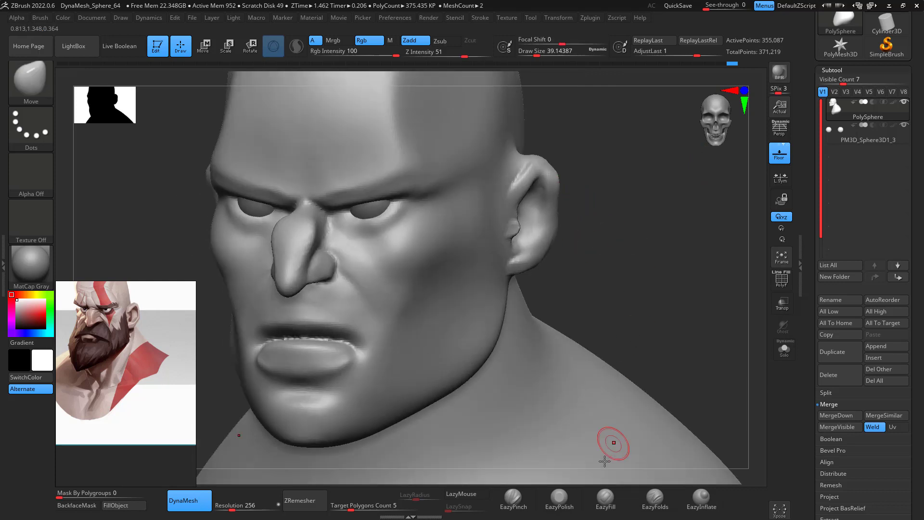
# Polish the ear's outer rim and upper front edge with an EazyPolish brush of about 71
pyautogui.click(552, 499)
pyautogui.press('space')
pyautogui.moveTo(552, 182); pyautogui.dragTo(557, 182)
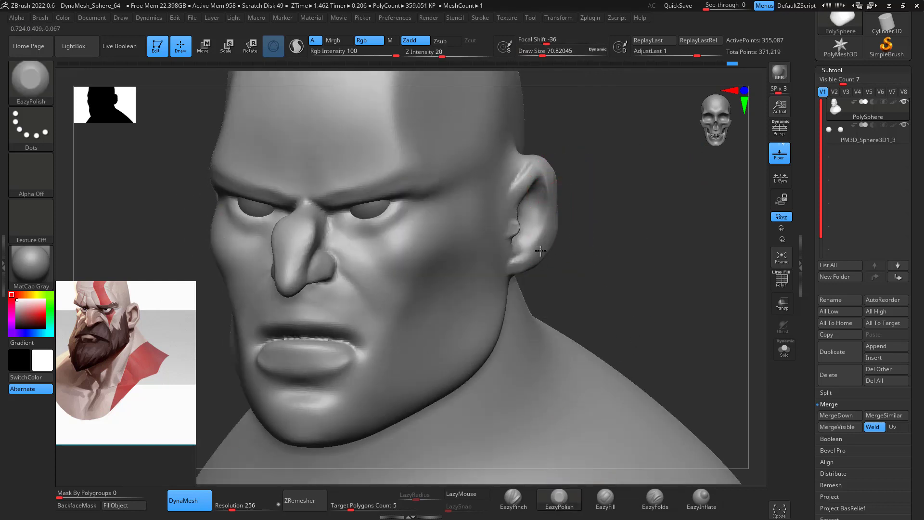
pyautogui.moveTo(527, 183); pyautogui.dragTo(522, 174)
pyautogui.moveTo(582, 145)
pyautogui.mouseDown()
pyautogui.moveTo(619, 142)
pyautogui.moveTo(643, 177)
pyautogui.mouseUp()
pyautogui.moveTo(657, 208)
pyautogui.mouseDown()
pyautogui.moveTo(662, 221)
pyautogui.moveTo(640, 208)
pyautogui.moveTo(647, 198)
pyautogui.mouseUp()
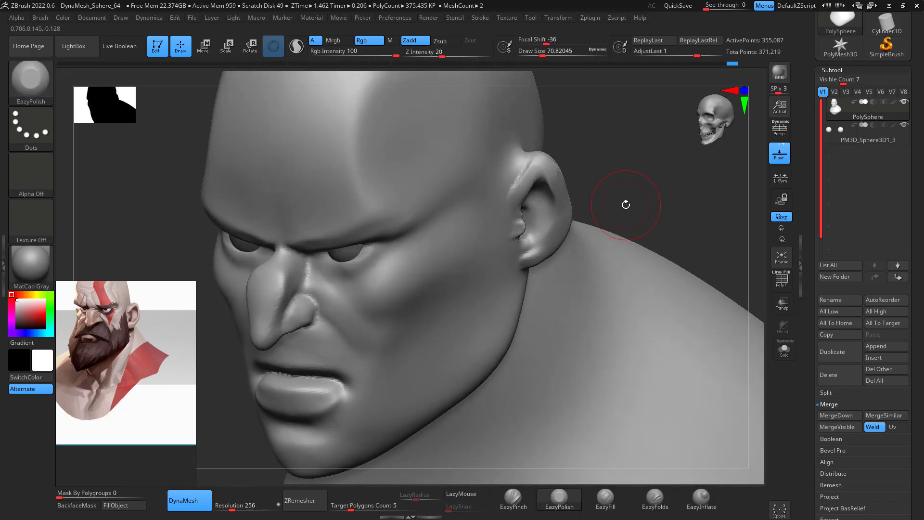
# Crease the junction of the upper ear and head with a DamStandard brush of about 56, smooth it, and refresh the DynaMesh
pyautogui.press('b')
pyautogui.press('d')
pyautogui.press('s')
pyautogui.press('space')
pyautogui.moveTo(517, 179)
pyautogui.mouseDown()
pyautogui.moveTo(521, 156)
pyautogui.moveTo(660, 128)
pyautogui.moveTo(634, 181)
pyautogui.moveTo(515, 157)
pyautogui.mouseUp()
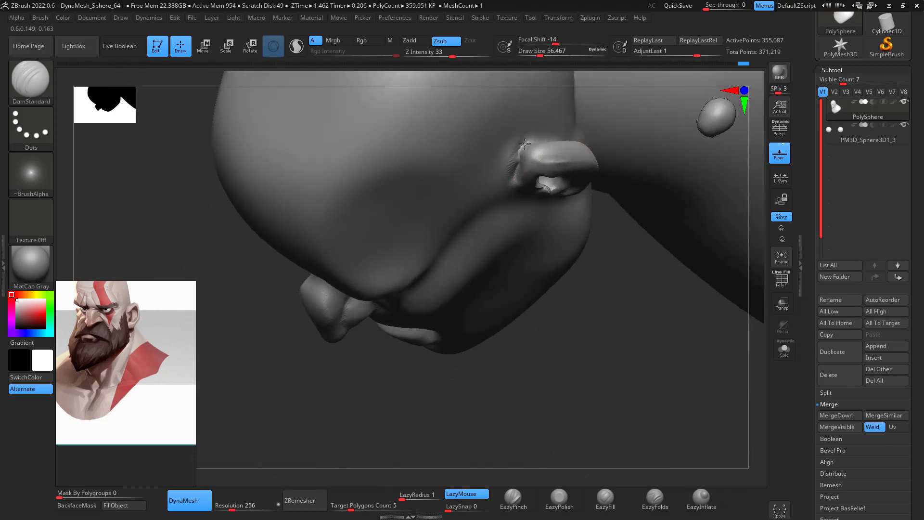
pyautogui.moveTo(606, 360); pyautogui.dragTo(619, 274)
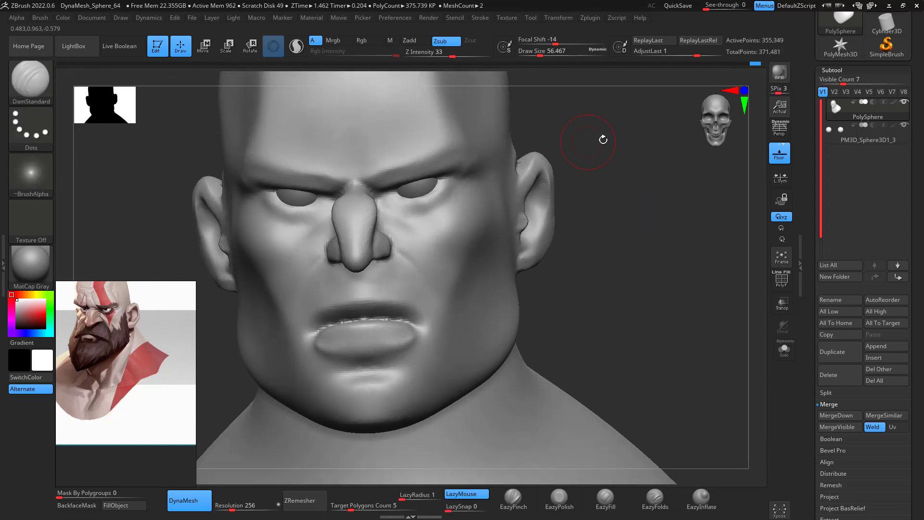
pyautogui.moveTo(602, 138); pyautogui.dragTo(529, 159)
pyautogui.moveTo(651, 166); pyautogui.dragTo(523, 147)
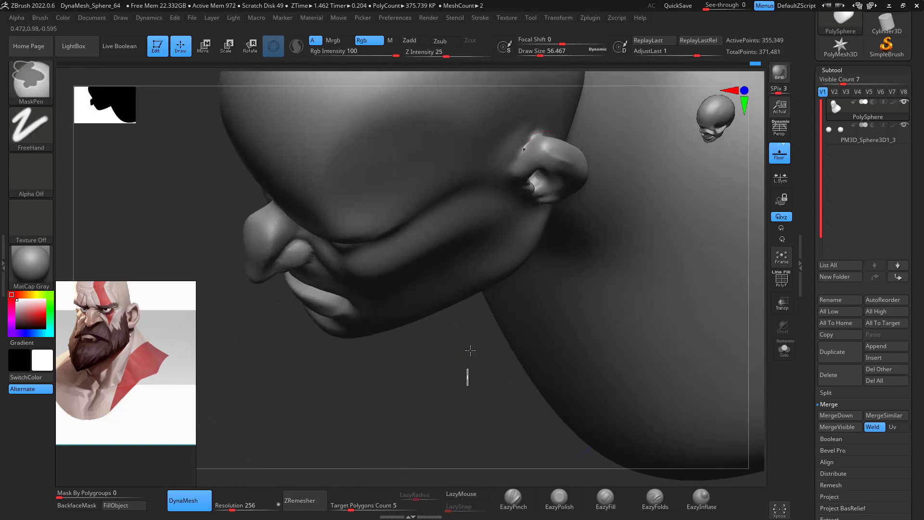
pyautogui.moveTo(470, 375); pyautogui.dragTo(626, 186)
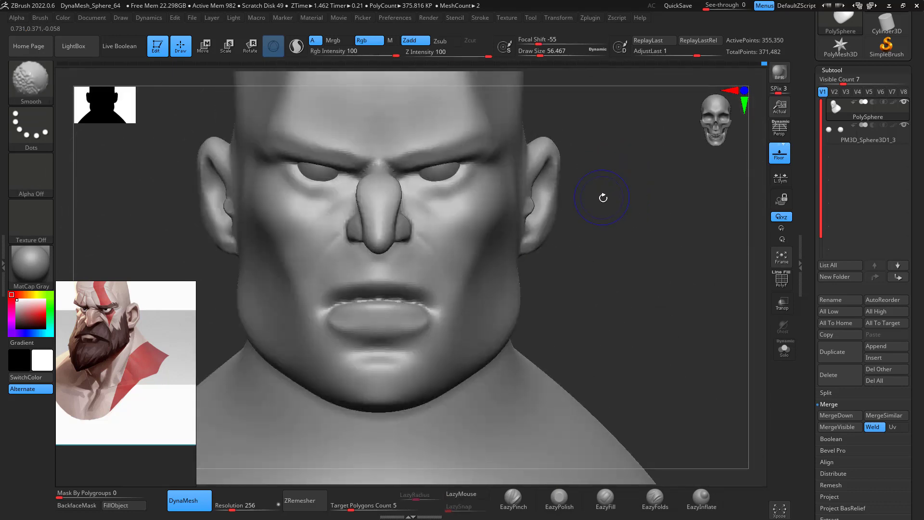
pyautogui.keyDown('alt'); pyautogui.moveTo(614, 219); pyautogui.dragTo(693, 277); pyautogui.keyUp('alt')
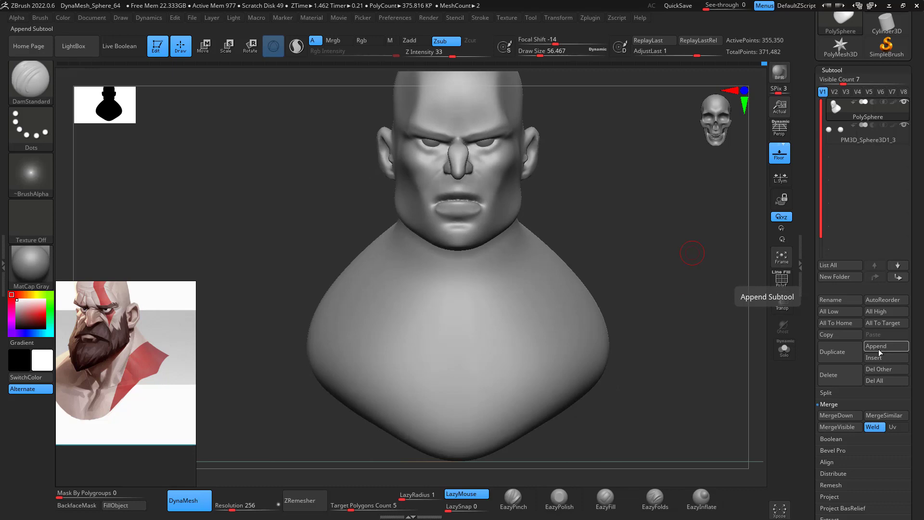
# Carve the nasolabial folds from the nostrils down past the mouth corners with a DamStandard brush of about 49
pyautogui.moveTo(604, 217); pyautogui.dragTo(617, 239)
pyautogui.press('b')
pyautogui.press('d')
pyautogui.press('s')
pyautogui.press('space')
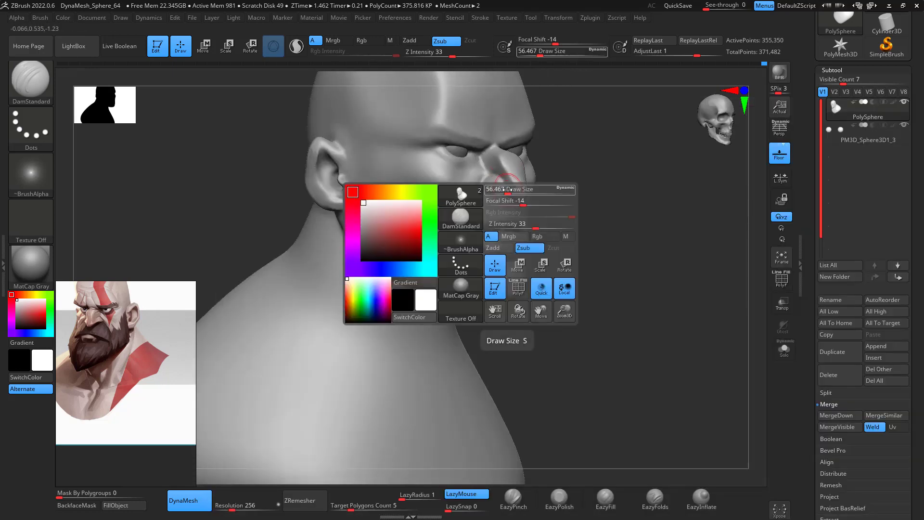
pyautogui.moveTo(508, 190)
pyautogui.mouseDown()
pyautogui.moveTo(504, 180)
pyautogui.moveTo(454, 236)
pyautogui.mouseUp()
pyautogui.moveTo(481, 179); pyautogui.dragTo(456, 243)
pyautogui.moveTo(631, 217); pyautogui.dragTo(689, 199)
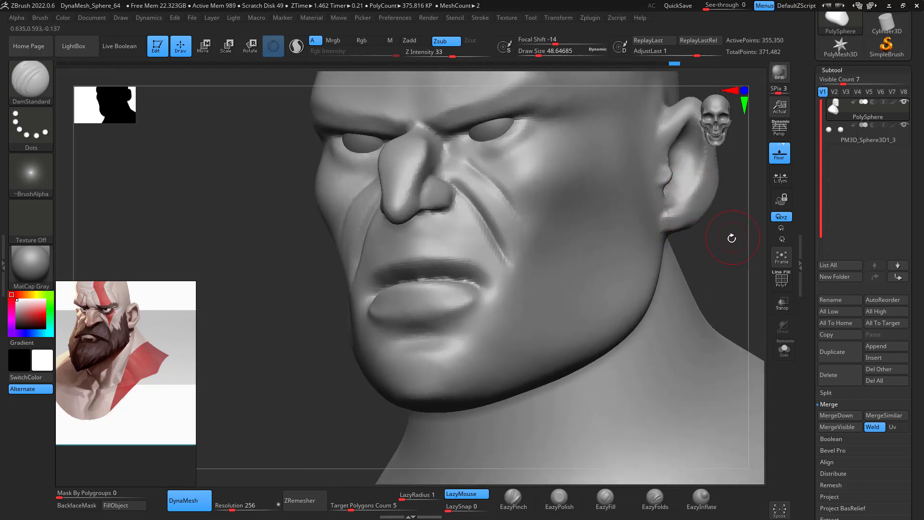
# Build up the cheek flesh beside the nasolabial folds with a ClayBuildup brush of about 80
pyautogui.moveTo(732, 238); pyautogui.dragTo(667, 261)
pyautogui.press('b')
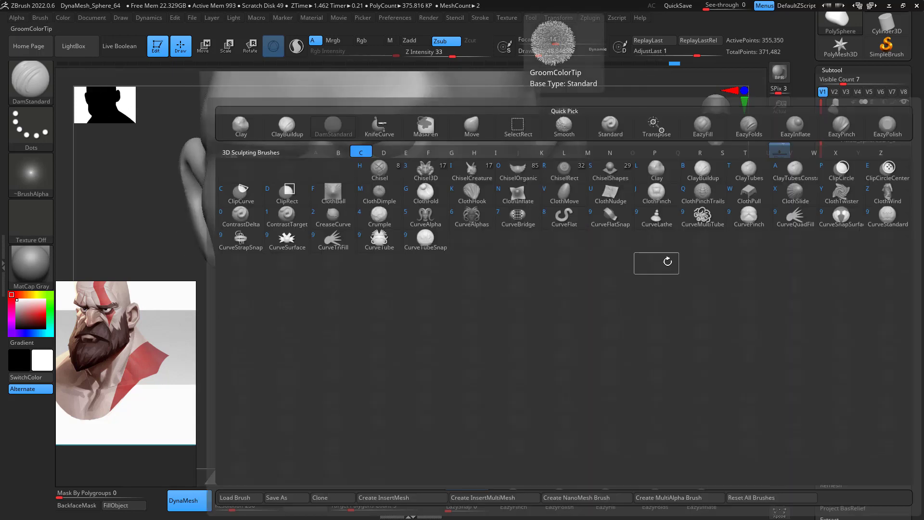
pyautogui.press('c')
pyautogui.press('b')
pyautogui.moveTo(673, 210)
pyautogui.mouseDown()
pyautogui.moveTo(691, 192)
pyautogui.moveTo(680, 189)
pyautogui.moveTo(670, 215)
pyautogui.moveTo(655, 218)
pyautogui.mouseUp()
pyautogui.press('space')
pyautogui.moveTo(315, 224); pyautogui.dragTo(397, 166)
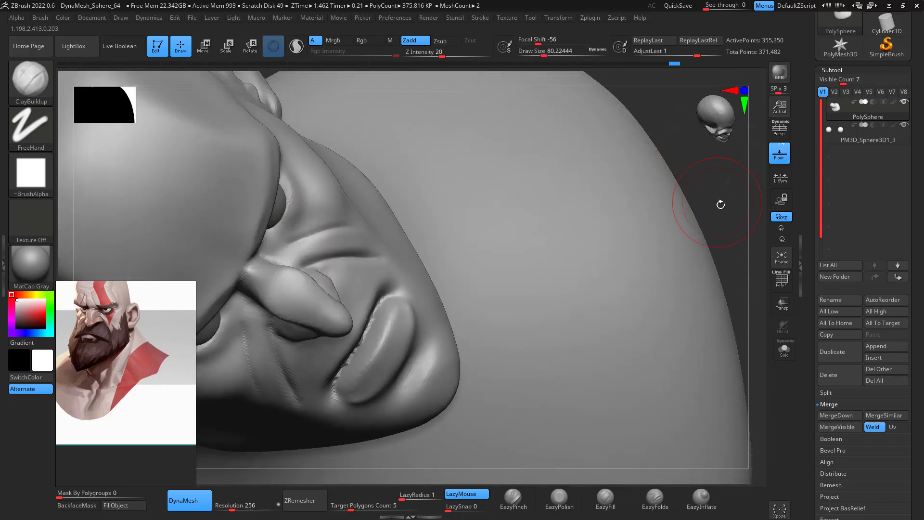
pyautogui.moveTo(720, 204); pyautogui.dragTo(751, 219)
pyautogui.moveTo(621, 108)
pyautogui.mouseDown()
pyautogui.moveTo(579, 132)
pyautogui.moveTo(649, 72)
pyautogui.mouseUp()
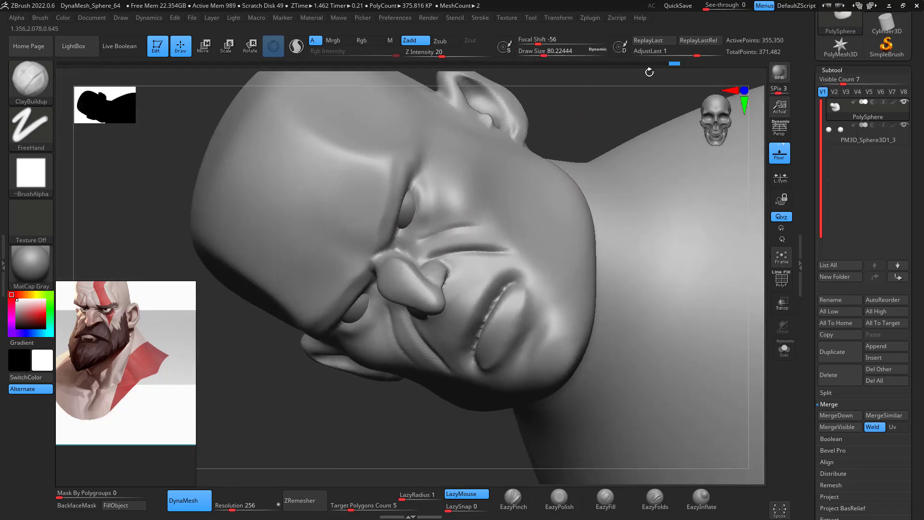
# Add volume to the cheekbones below the outer eye corners with ClayBuildup and smooth them
pyautogui.moveTo(426, 226)
pyautogui.mouseDown()
pyautogui.moveTo(462, 188)
pyautogui.moveTo(456, 212)
pyautogui.moveTo(436, 223)
pyautogui.moveTo(469, 181)
pyautogui.moveTo(466, 163)
pyautogui.mouseUp()
pyautogui.moveTo(442, 204); pyautogui.dragTo(439, 160)
pyautogui.moveTo(665, 150); pyautogui.dragTo(587, 128, button='right')
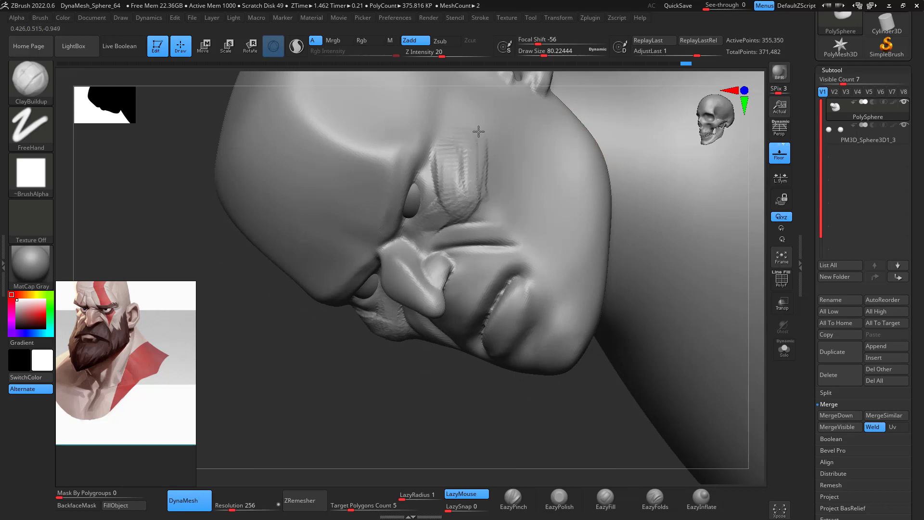
pyautogui.moveTo(460, 188); pyautogui.dragTo(451, 157)
pyautogui.keyDown('shift'); pyautogui.moveTo(447, 211); pyautogui.dragTo(465, 196); pyautogui.keyUp('shift')
pyautogui.moveTo(488, 272); pyautogui.dragTo(610, 164, button='right')
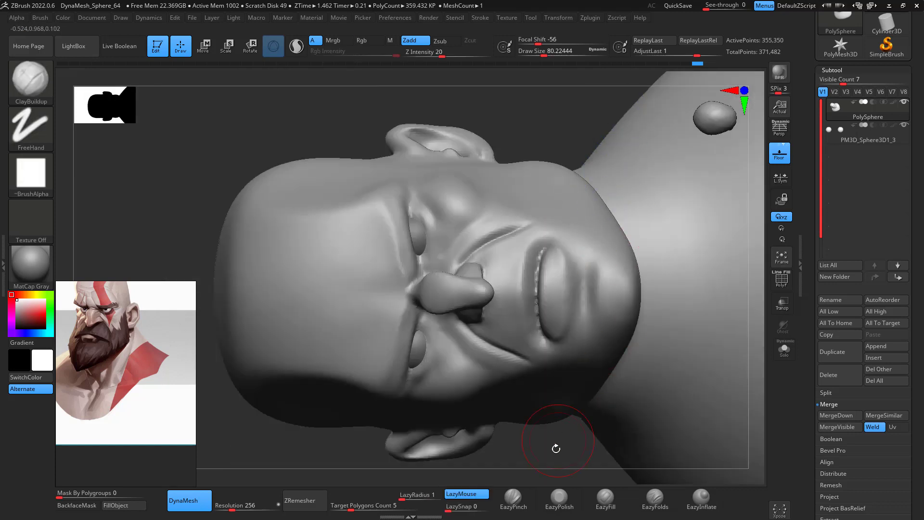
pyautogui.moveTo(555, 448); pyautogui.dragTo(516, 350, button='right')
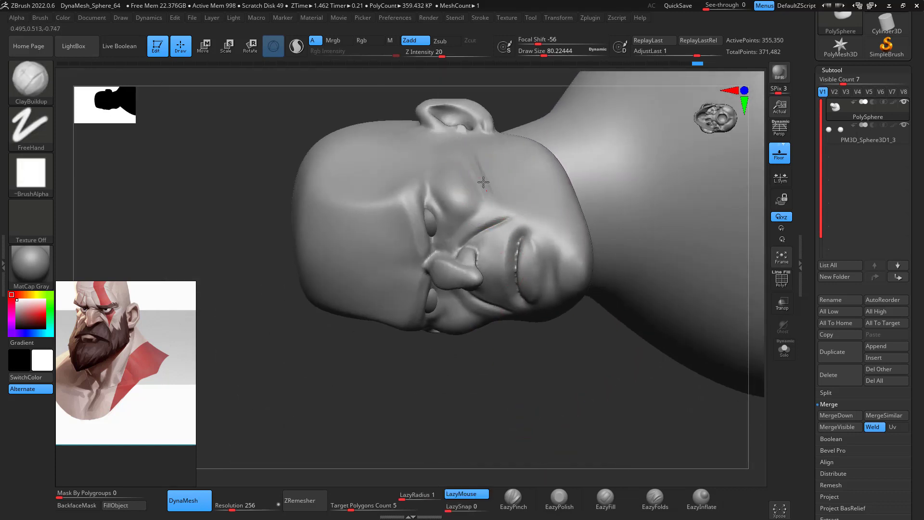
# Shape the cheek below the cheekbone and along the nasolabial fold toward the mouth corner, and smooth the strokes
pyautogui.moveTo(483, 182); pyautogui.dragTo(468, 159)
pyautogui.moveTo(488, 206)
pyautogui.mouseDown(button='right')
pyautogui.moveTo(565, 334)
pyautogui.moveTo(688, 206)
pyautogui.moveTo(606, 207)
pyautogui.mouseUp(button='right')
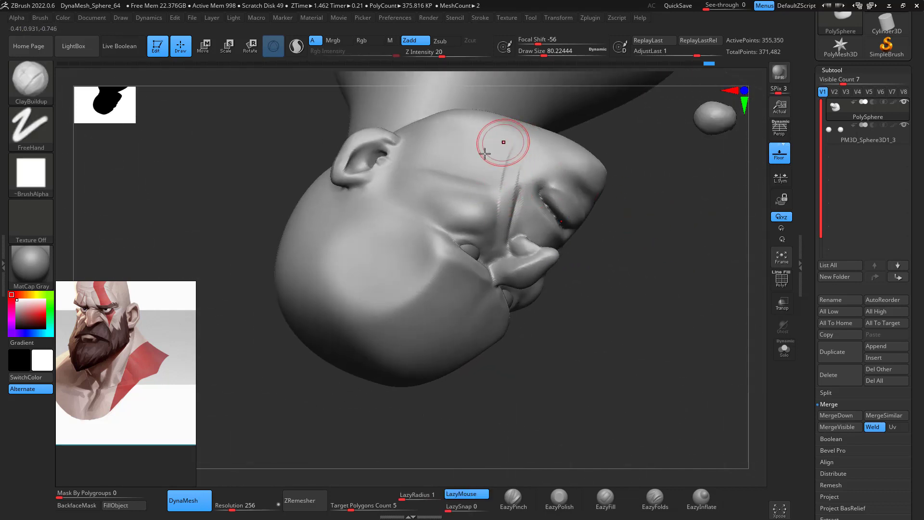
pyautogui.keyDown('shift'); pyautogui.moveTo(505, 212); pyautogui.dragTo(510, 180); pyautogui.keyUp('shift')
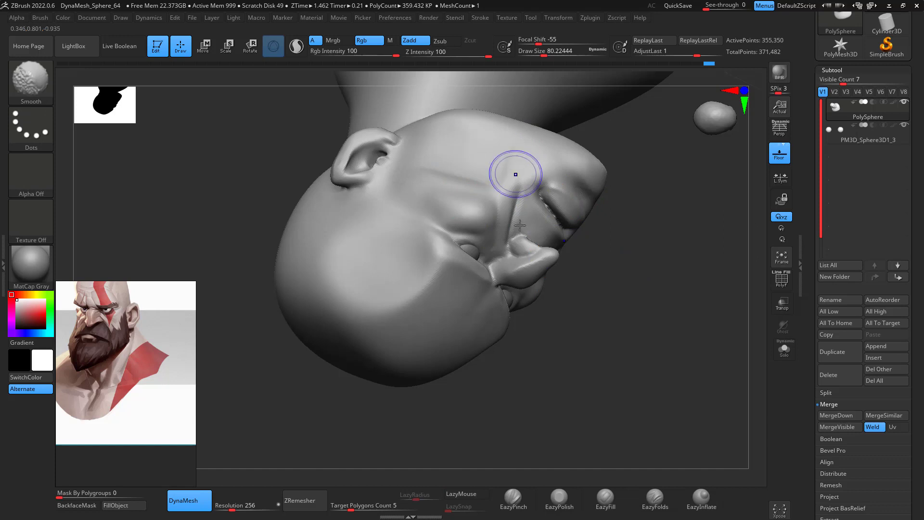
pyautogui.moveTo(511, 174)
pyautogui.mouseDown(button='right')
pyautogui.moveTo(706, 313)
pyautogui.moveTo(698, 233)
pyautogui.moveTo(712, 252)
pyautogui.moveTo(689, 200)
pyautogui.mouseUp(button='right')
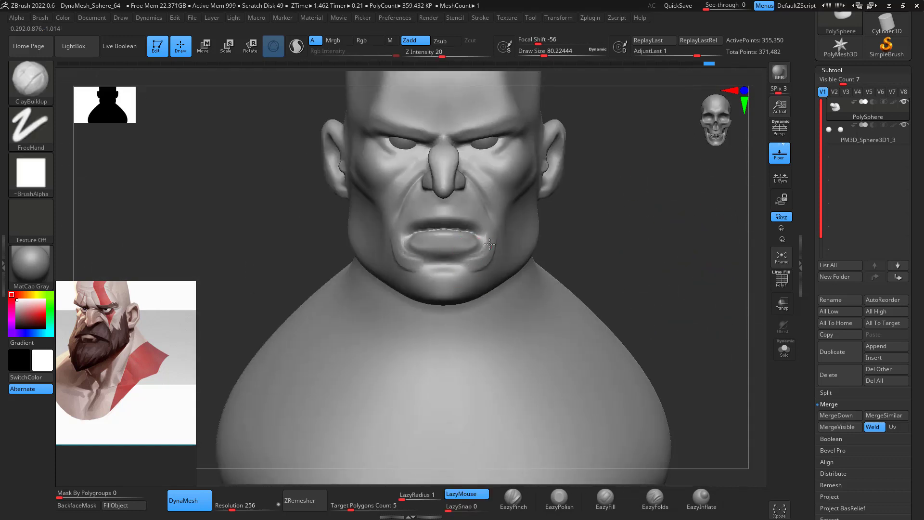
# Shape the side of the jaw below the cheekbone with vertical ClayBuildup strokes and smooth it
pyautogui.moveTo(635, 234); pyautogui.dragTo(532, 212, button='right')
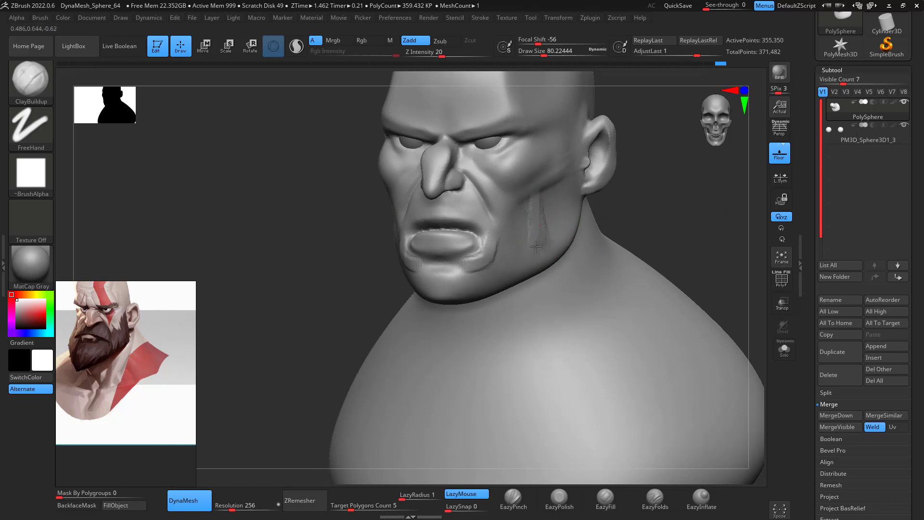
pyautogui.moveTo(532, 212); pyautogui.dragTo(535, 198)
pyautogui.keyDown('shift'); pyautogui.moveTo(534, 237); pyautogui.dragTo(525, 208); pyautogui.keyUp('shift')
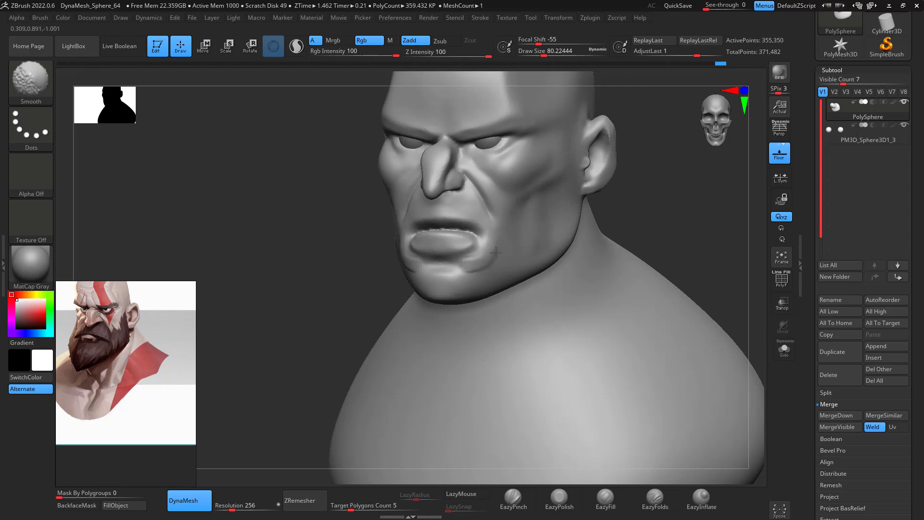
# Sharpen the line between the lips with an EazyPinch brush of about 68 and smooth its jagged edge
pyautogui.moveTo(501, 247)
pyautogui.mouseDown(button='right')
pyautogui.moveTo(644, 192)
pyautogui.moveTo(713, 196)
pyautogui.moveTo(675, 217)
pyautogui.moveTo(697, 184)
pyautogui.moveTo(685, 182)
pyautogui.mouseUp(button='right')
pyautogui.click(513, 498)
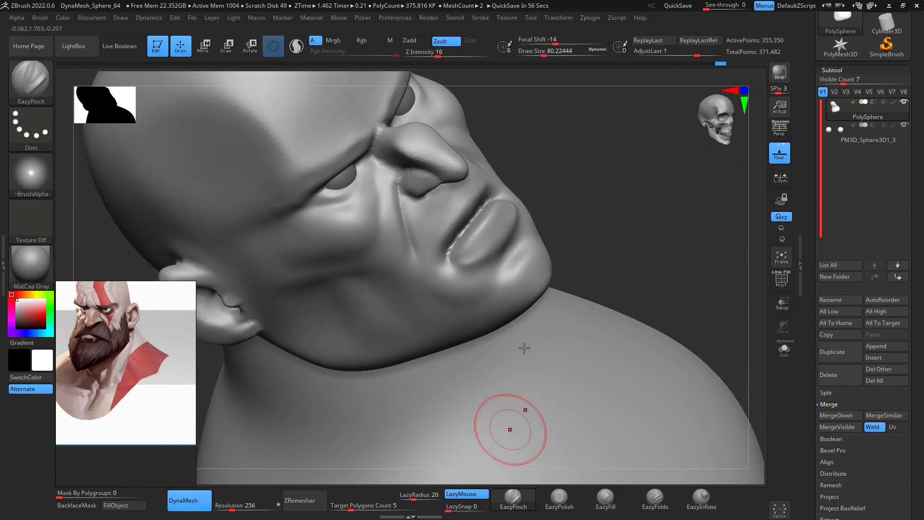
pyautogui.moveTo(577, 192); pyautogui.dragTo(556, 209, button='right')
pyautogui.press('space')
pyautogui.moveTo(553, 214); pyautogui.dragTo(549, 213)
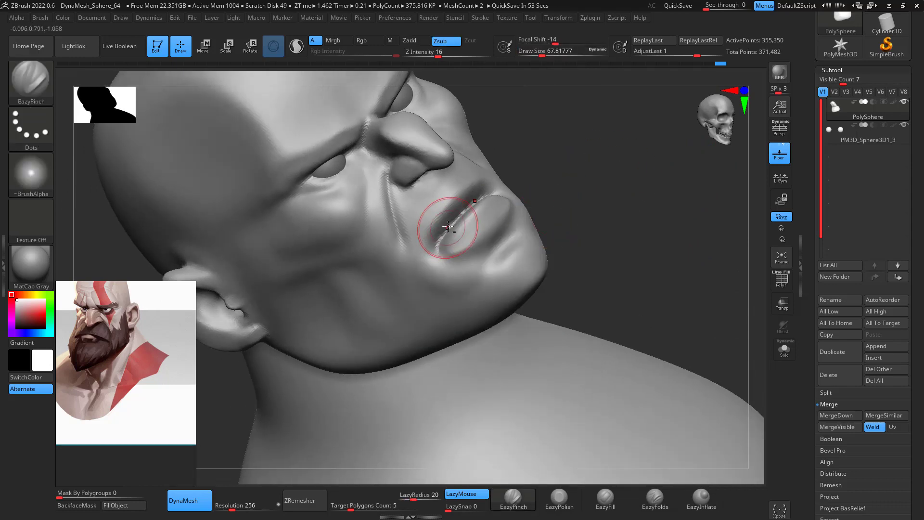
pyautogui.moveTo(471, 193); pyautogui.dragTo(431, 251)
pyautogui.moveTo(452, 214); pyautogui.dragTo(437, 236)
pyautogui.keyDown('shift'); pyautogui.moveTo(425, 236); pyautogui.dragTo(427, 225); pyautogui.keyUp('shift')
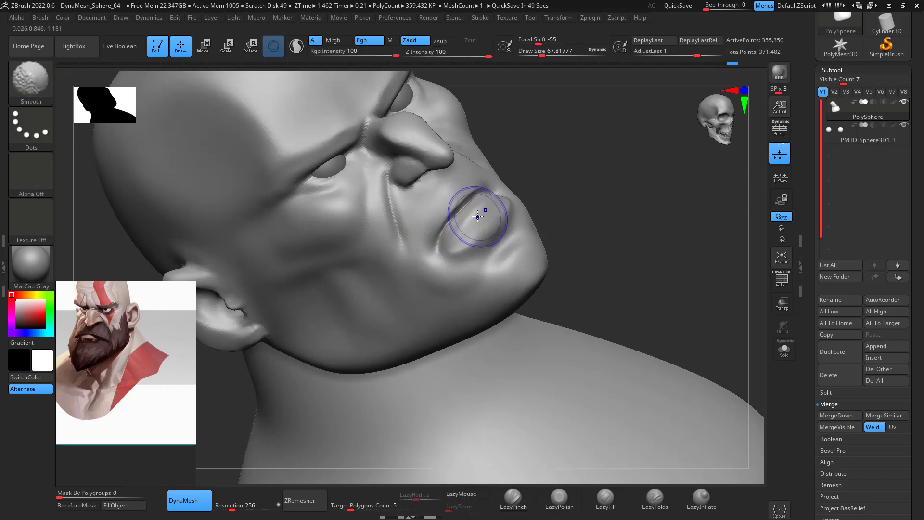
# Pinch the lower lip's edge near the mouth corner and smooth the mouth area
pyautogui.moveTo(635, 138); pyautogui.dragTo(617, 218)
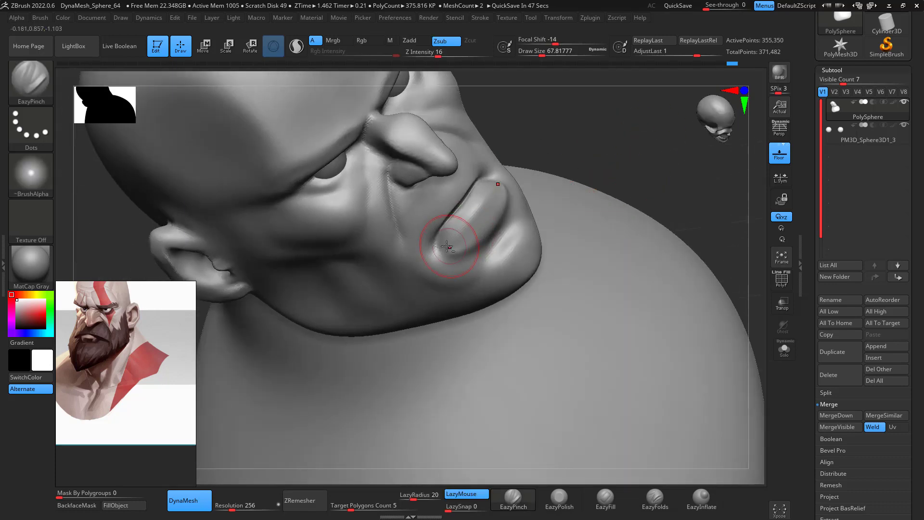
pyautogui.moveTo(479, 235)
pyautogui.mouseDown()
pyautogui.moveTo(503, 196)
pyautogui.moveTo(476, 231)
pyautogui.moveTo(488, 210)
pyautogui.mouseUp()
pyautogui.moveTo(634, 95)
pyautogui.mouseDown()
pyautogui.moveTo(625, 134)
pyautogui.moveTo(558, 149)
pyautogui.moveTo(558, 159)
pyautogui.mouseUp()
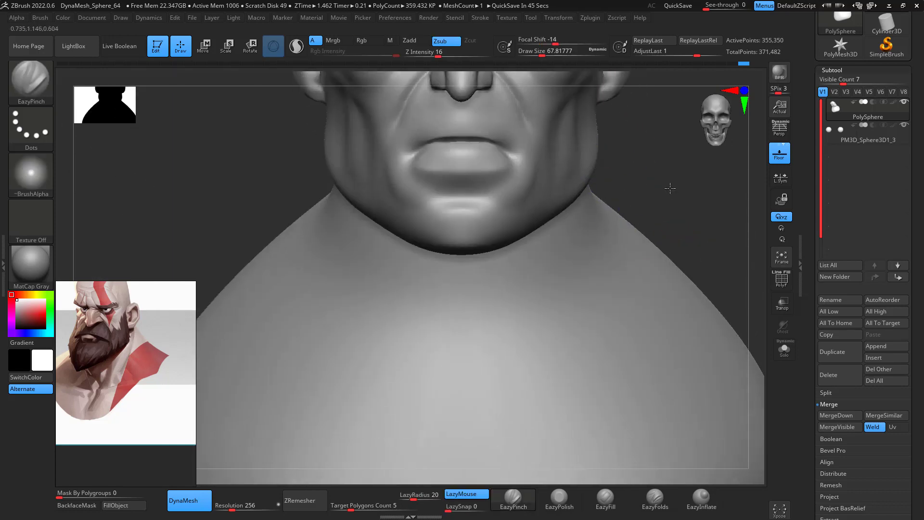
pyautogui.keyDown('alt'); pyautogui.moveTo(668, 187); pyautogui.dragTo(636, 214); pyautogui.keyUp('alt')
pyautogui.keyDown('shift'); pyautogui.moveTo(504, 205); pyautogui.dragTo(511, 216); pyautogui.keyUp('shift')
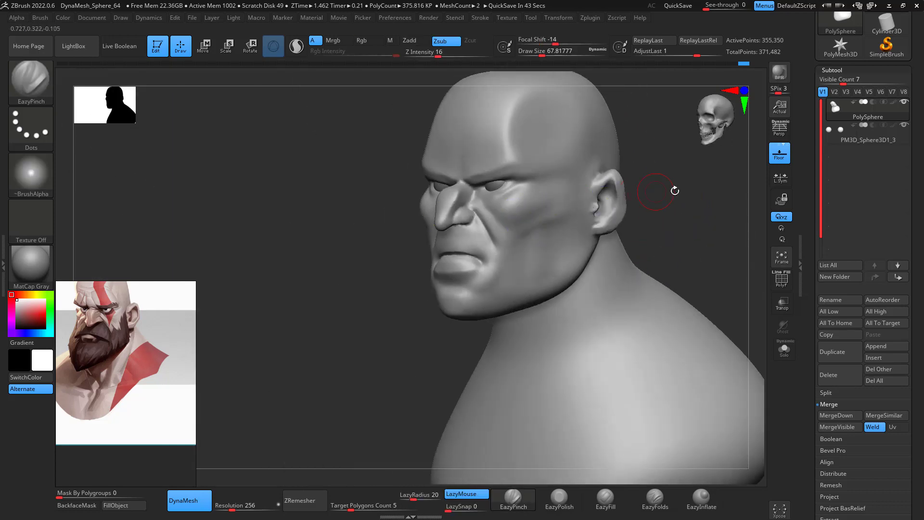
# Carve a pair of vertical frown lines above the inner brows with a DamStandard brush of about 51
pyautogui.moveTo(674, 191)
pyautogui.mouseDown()
pyautogui.moveTo(678, 205)
pyautogui.moveTo(731, 202)
pyautogui.moveTo(691, 211)
pyautogui.moveTo(670, 246)
pyautogui.mouseUp()
pyautogui.press('b')
pyautogui.press('d')
pyautogui.press('s')
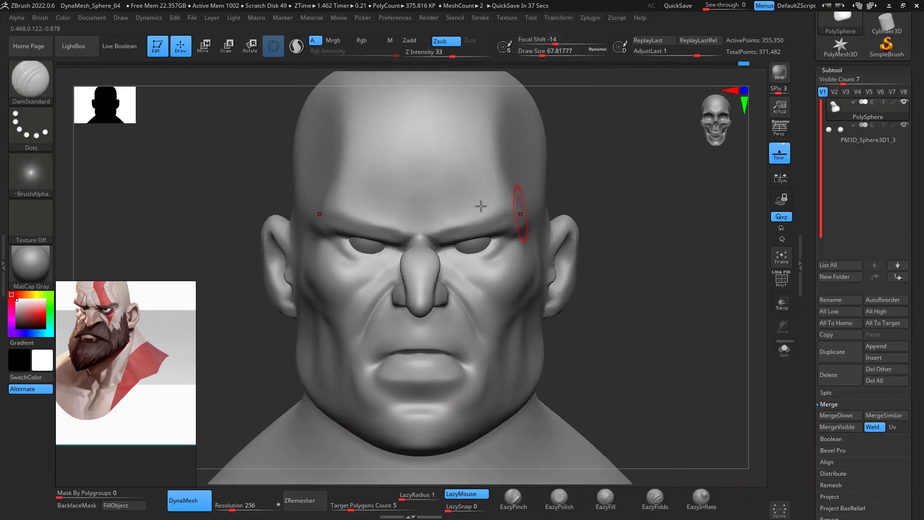
pyautogui.press('space')
pyautogui.moveTo(422, 218); pyautogui.dragTo(417, 219)
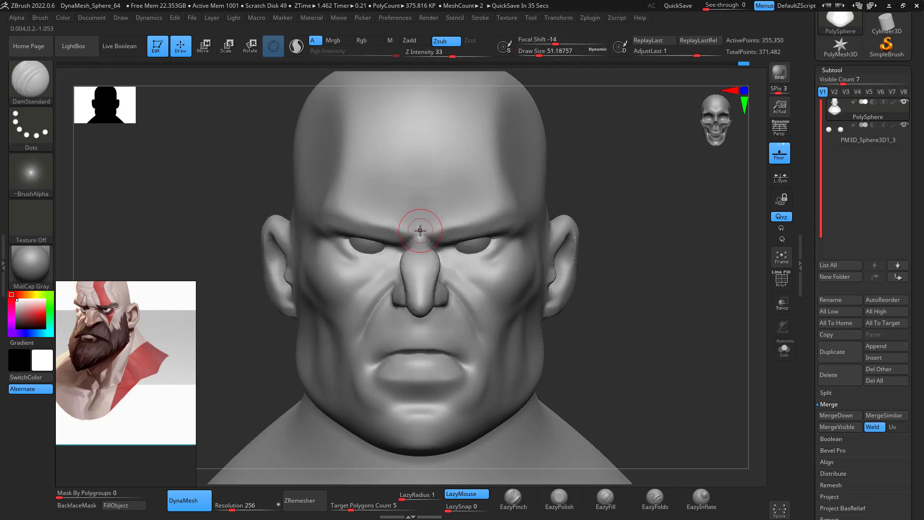
pyautogui.hotkey('ctrl', 'z')
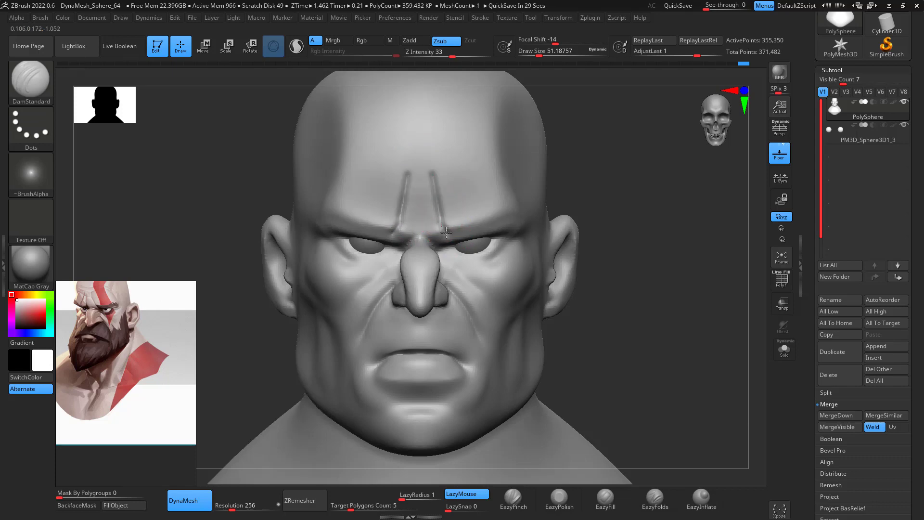
pyautogui.moveTo(446, 233); pyautogui.dragTo(451, 235)
pyautogui.moveTo(625, 211)
pyautogui.mouseDown()
pyautogui.moveTo(652, 188)
pyautogui.moveTo(687, 243)
pyautogui.moveTo(659, 258)
pyautogui.moveTo(666, 243)
pyautogui.mouseUp()
# Cut a fine crease across the top of the nose bridge with a DamStandard brush of about 29
pyautogui.moveTo(707, 173)
pyautogui.mouseDown()
pyautogui.moveTo(712, 181)
pyautogui.moveTo(695, 165)
pyautogui.moveTo(671, 189)
pyautogui.mouseUp()
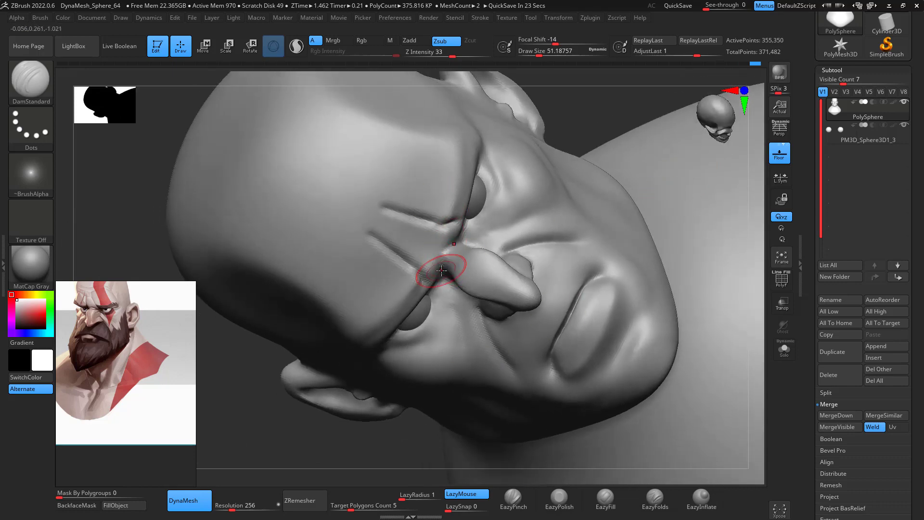
pyautogui.press('space')
pyautogui.moveTo(445, 256); pyautogui.dragTo(440, 256)
pyautogui.moveTo(443, 265); pyautogui.dragTo(441, 252)
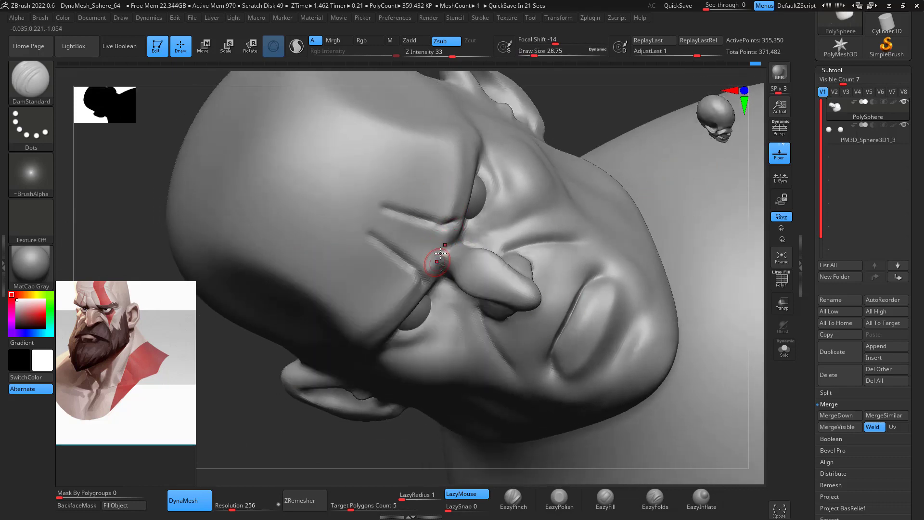
pyautogui.moveTo(600, 91)
pyautogui.mouseDown()
pyautogui.moveTo(598, 127)
pyautogui.moveTo(619, 140)
pyautogui.moveTo(624, 208)
pyautogui.moveTo(608, 157)
pyautogui.moveTo(608, 177)
pyautogui.mouseUp()
# Adjust the nose profile and the bridge between the brows with a Move brush of about 124
pyautogui.press('b')
pyautogui.press('m')
pyautogui.press('v')
pyautogui.press('space')
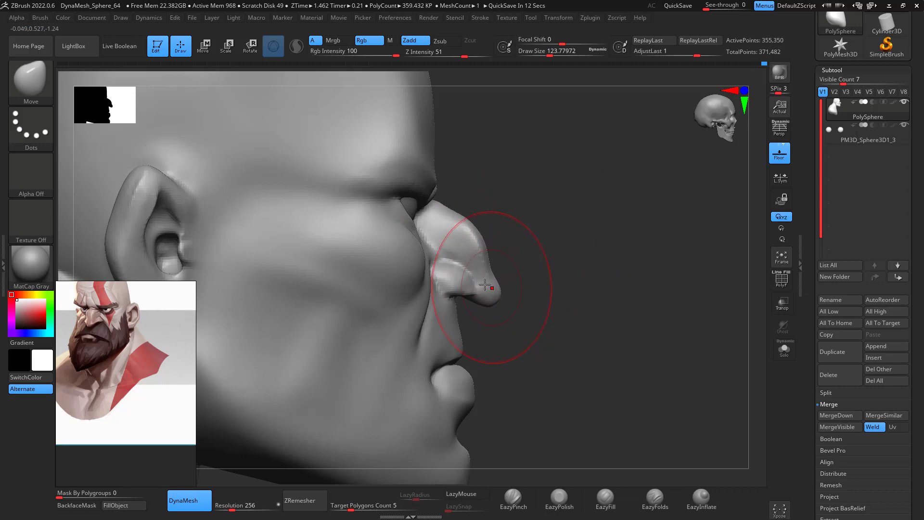
pyautogui.moveTo(542, 175); pyautogui.dragTo(487, 195)
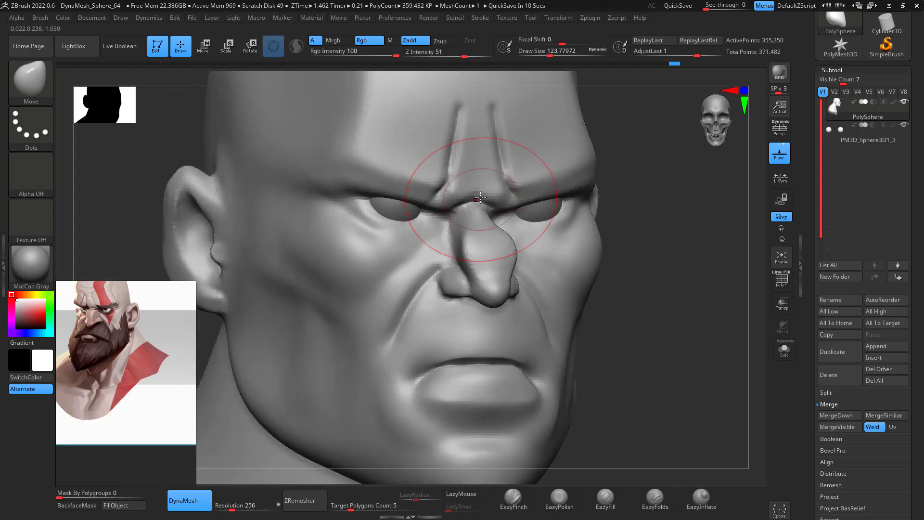
pyautogui.moveTo(629, 207); pyautogui.dragTo(695, 205)
pyautogui.moveTo(663, 205); pyautogui.dragTo(664, 187)
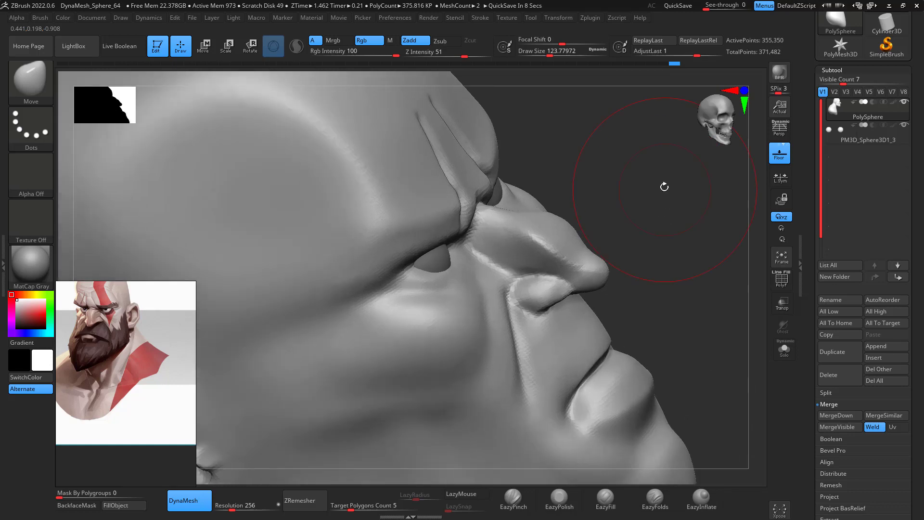
# Carve a fine crease down the side of the nose bridge with a DamStandard brush of about 17 and smooth it
pyautogui.press('b')
pyautogui.press('d')
pyautogui.press('s')
pyautogui.press('space')
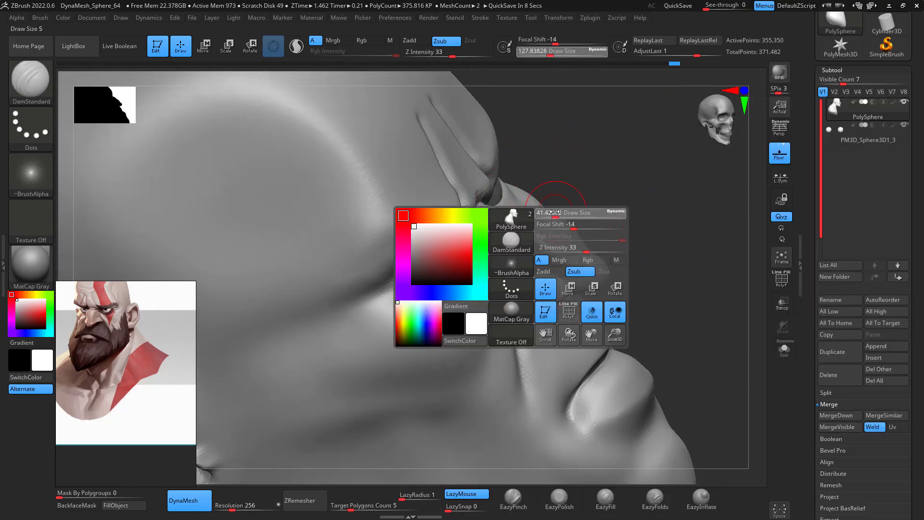
pyautogui.moveTo(548, 212); pyautogui.dragTo(540, 213)
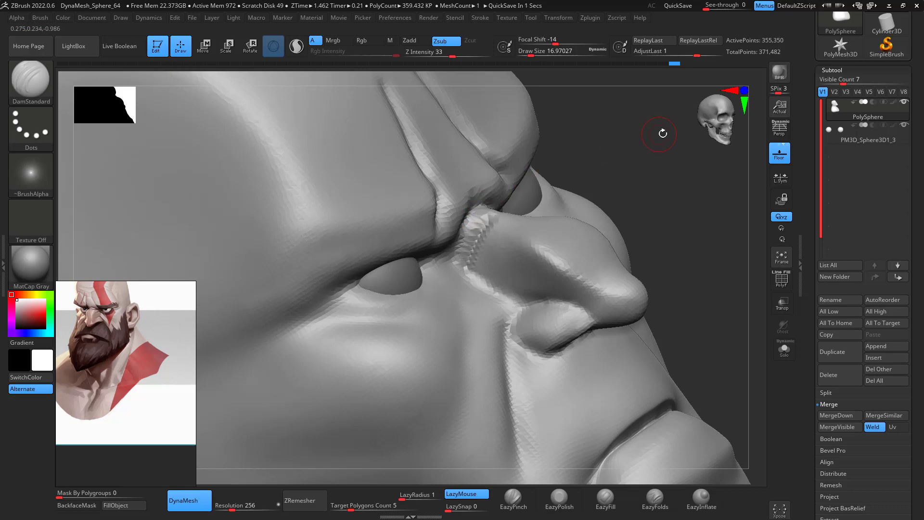
pyautogui.moveTo(663, 133); pyautogui.dragTo(482, 200)
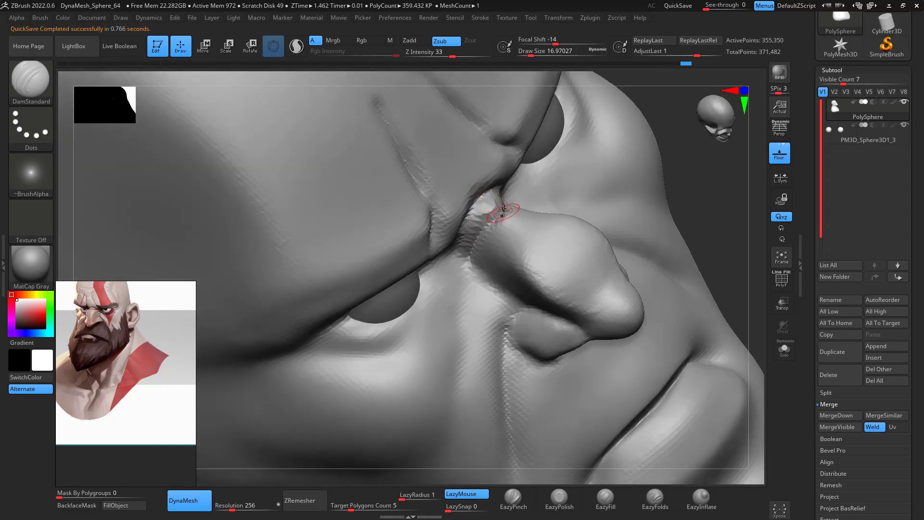
pyautogui.moveTo(727, 235)
pyautogui.mouseDown()
pyautogui.moveTo(734, 200)
pyautogui.moveTo(731, 226)
pyautogui.moveTo(712, 241)
pyautogui.mouseUp()
pyautogui.keyDown('shift'); pyautogui.moveTo(488, 201); pyautogui.dragTo(488, 234); pyautogui.keyUp('shift')
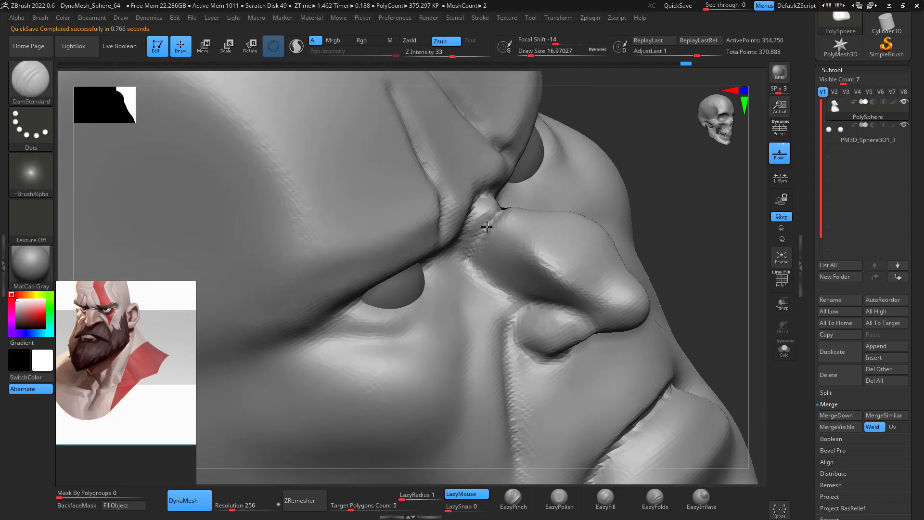
# Cut short wrinkle lines on the side of the nose just below the bridge crease, toward the inner eye corner
pyautogui.moveTo(649, 159)
pyautogui.mouseDown()
pyautogui.moveTo(691, 138)
pyautogui.moveTo(693, 156)
pyautogui.moveTo(668, 138)
pyautogui.mouseUp()
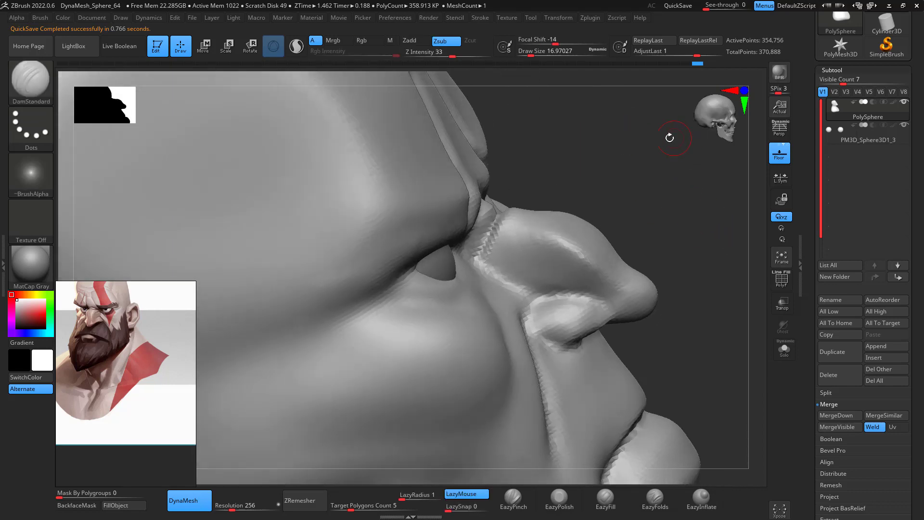
pyautogui.moveTo(491, 267); pyautogui.dragTo(530, 243)
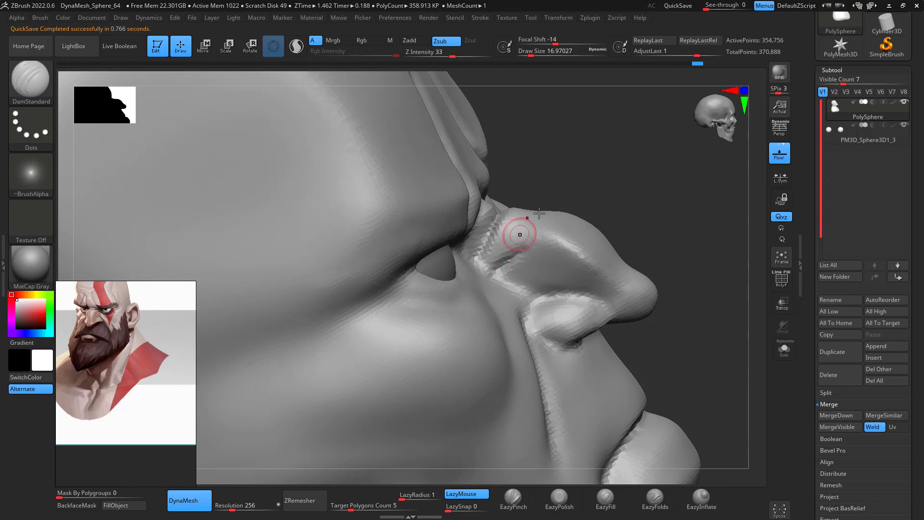
pyautogui.moveTo(645, 147); pyautogui.dragTo(577, 197)
pyautogui.moveTo(489, 272); pyautogui.dragTo(458, 272)
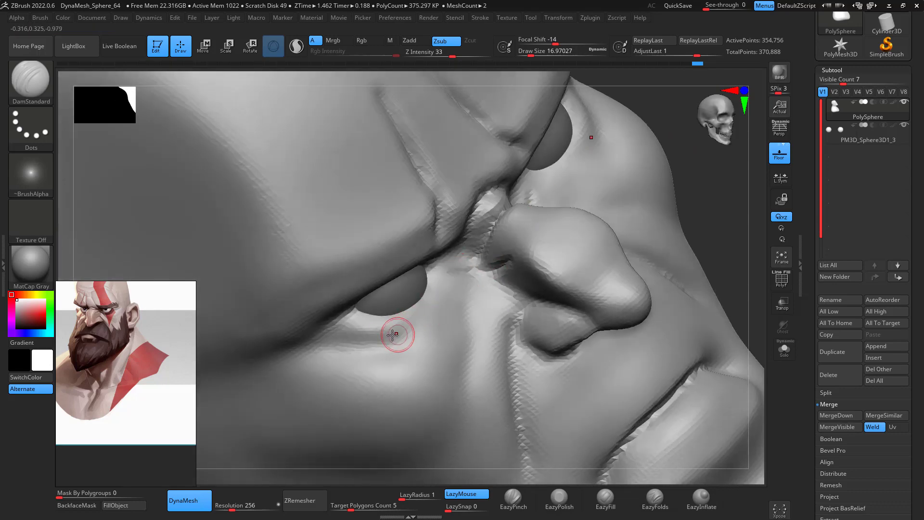
# Carve the lower eyelid crease and short wrinkles at the outer eye corner, softening them with Smooth
pyautogui.moveTo(358, 340)
pyautogui.mouseDown()
pyautogui.moveTo(398, 333)
pyautogui.moveTo(436, 282)
pyautogui.mouseUp()
pyautogui.moveTo(710, 162)
pyautogui.mouseDown()
pyautogui.moveTo(744, 181)
pyautogui.moveTo(720, 181)
pyautogui.mouseUp()
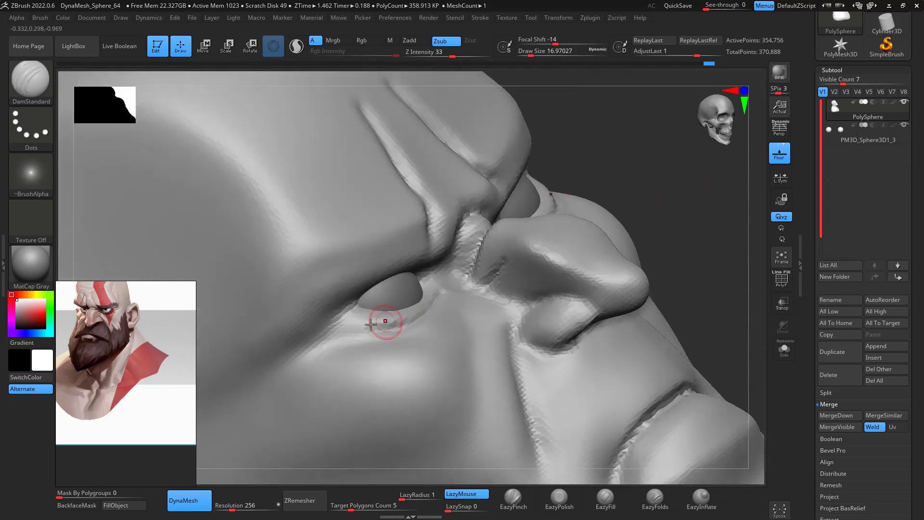
pyautogui.moveTo(354, 332); pyautogui.dragTo(439, 301)
pyautogui.moveTo(647, 172)
pyautogui.mouseDown()
pyautogui.moveTo(671, 177)
pyautogui.moveTo(639, 185)
pyautogui.mouseUp()
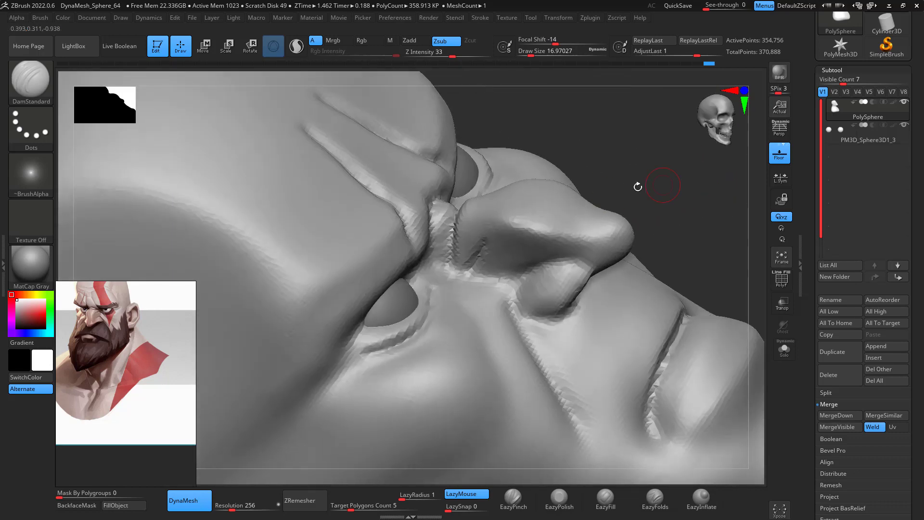
pyautogui.moveTo(343, 360)
pyautogui.mouseDown()
pyautogui.moveTo(359, 341)
pyautogui.moveTo(346, 409)
pyautogui.moveTo(362, 334)
pyautogui.mouseUp()
pyautogui.moveTo(697, 162); pyautogui.dragTo(683, 153)
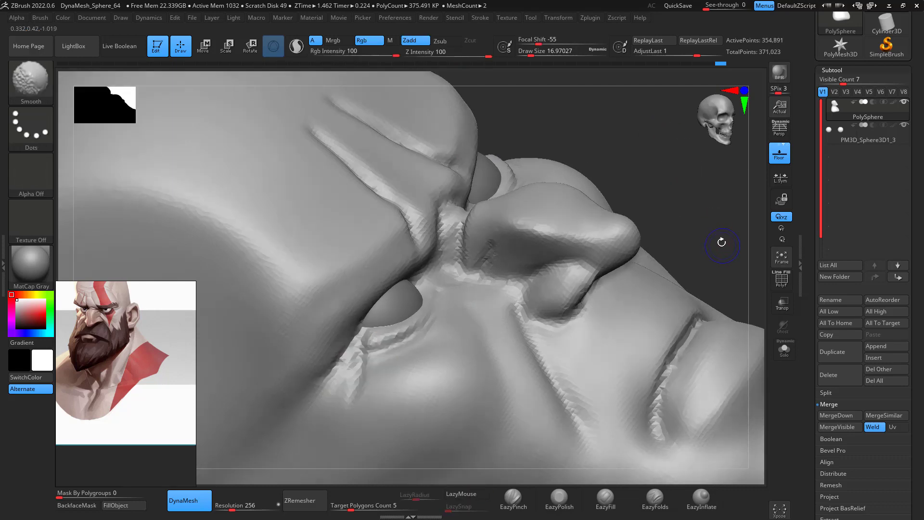
pyautogui.moveTo(714, 222)
pyautogui.mouseDown()
pyautogui.moveTo(742, 230)
pyautogui.moveTo(739, 174)
pyautogui.moveTo(673, 299)
pyautogui.moveTo(744, 287)
pyautogui.moveTo(738, 303)
pyautogui.moveTo(706, 199)
pyautogui.moveTo(660, 213)
pyautogui.moveTo(674, 268)
pyautogui.moveTo(684, 218)
pyautogui.moveTo(743, 197)
pyautogui.moveTo(681, 231)
pyautogui.mouseUp()
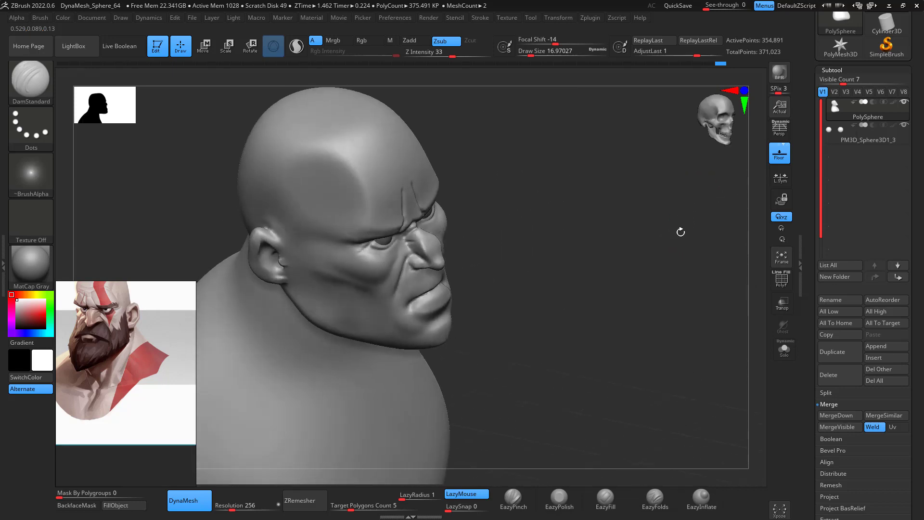
# Adjust the overall head and jaw shape with a Move brush of about 228
pyautogui.press('b')
pyautogui.press('m')
pyautogui.press('v')
pyautogui.press('s')
pyautogui.click(471, 184)
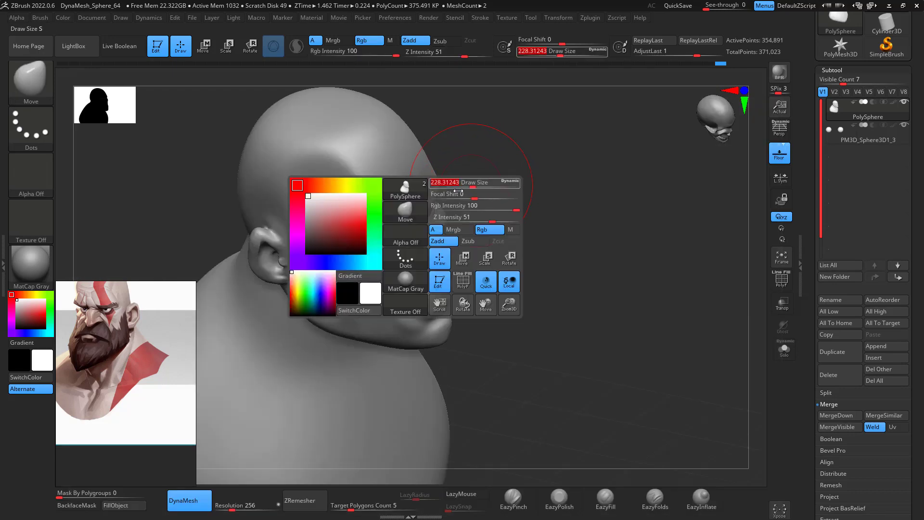
pyautogui.moveTo(553, 125)
pyautogui.mouseDown()
pyautogui.moveTo(423, 178)
pyautogui.moveTo(453, 171)
pyautogui.mouseUp()
pyautogui.moveTo(387, 317); pyautogui.dragTo(569, 206)
pyautogui.moveTo(665, 219)
pyautogui.mouseDown()
pyautogui.moveTo(580, 286)
pyautogui.moveTo(539, 283)
pyautogui.mouseUp()
pyautogui.moveTo(604, 239)
pyautogui.mouseDown()
pyautogui.moveTo(614, 246)
pyautogui.moveTo(609, 238)
pyautogui.mouseUp()
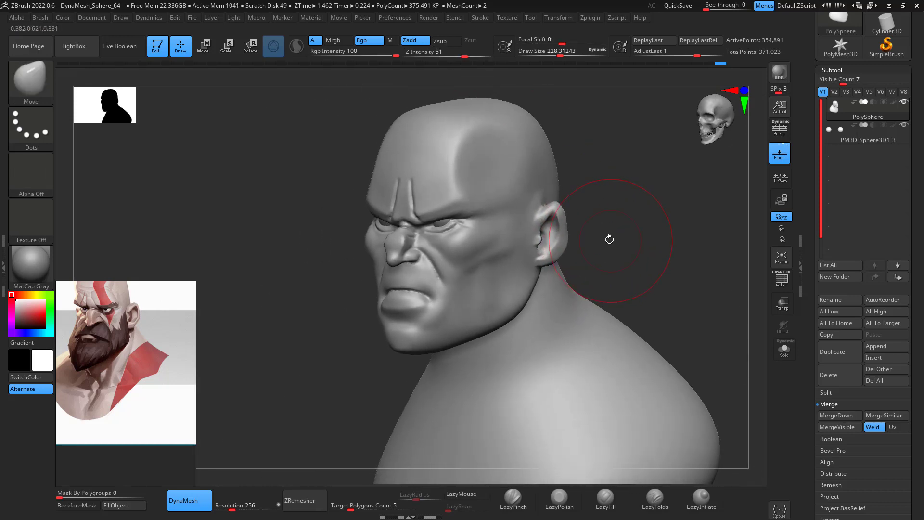
# Reshape the nose tip and nostril with Move brush sizes between about 77 and 116
pyautogui.press('s')
pyautogui.moveTo(415, 250)
pyautogui.mouseDown()
pyautogui.moveTo(402, 250)
pyautogui.moveTo(401, 239)
pyautogui.mouseUp()
pyautogui.press('s')
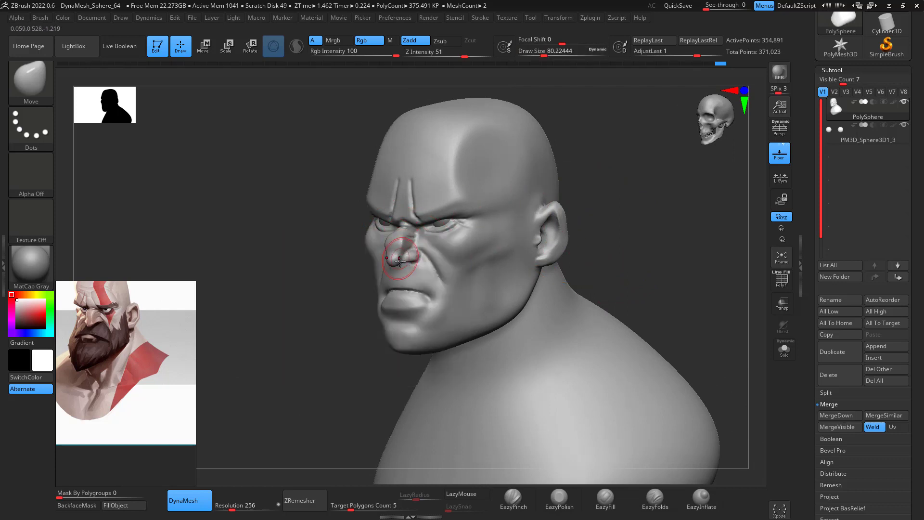
pyautogui.press('space')
pyautogui.press('space')
pyautogui.moveTo(394, 266); pyautogui.dragTo(399, 266)
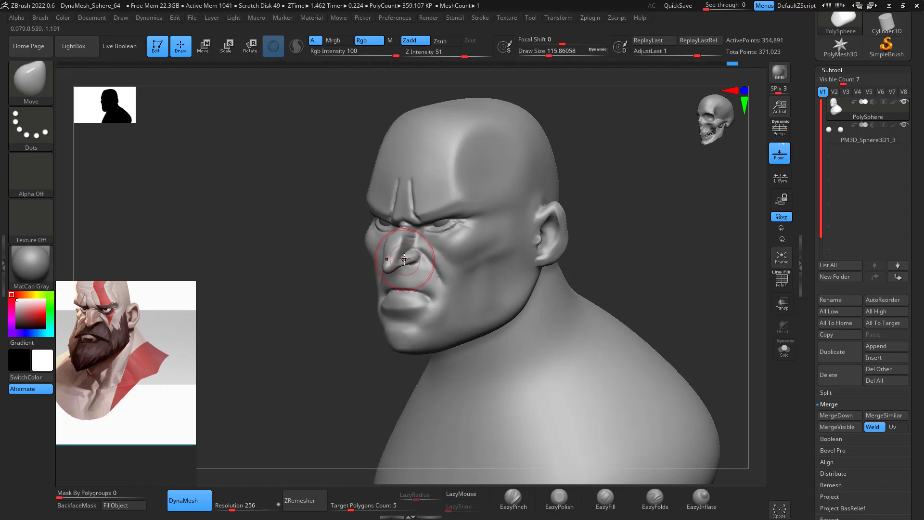
pyautogui.press('space')
pyautogui.moveTo(404, 265); pyautogui.dragTo(400, 264)
pyautogui.moveTo(566, 145); pyautogui.dragTo(505, 155)
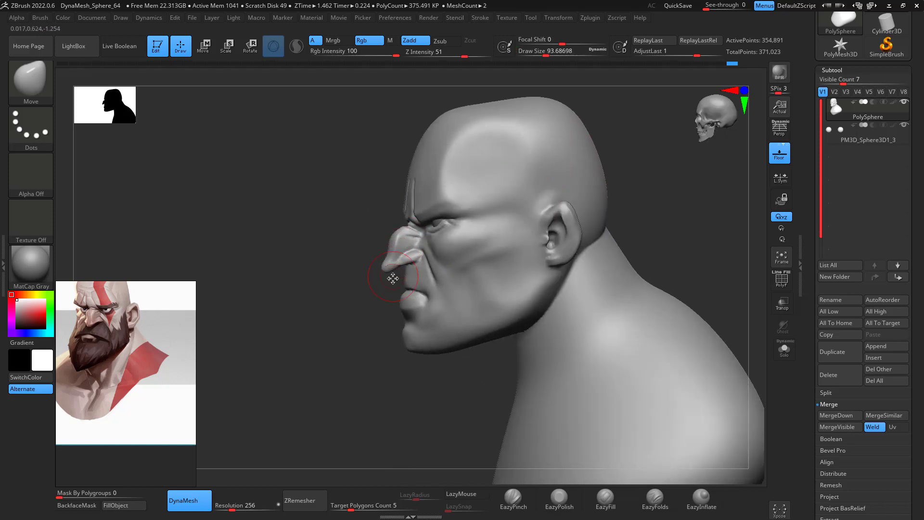
pyautogui.press('space')
pyautogui.moveTo(400, 278)
pyautogui.mouseDown()
pyautogui.moveTo(388, 279)
pyautogui.moveTo(619, 241)
pyautogui.moveTo(656, 320)
pyautogui.moveTo(657, 280)
pyautogui.mouseUp()
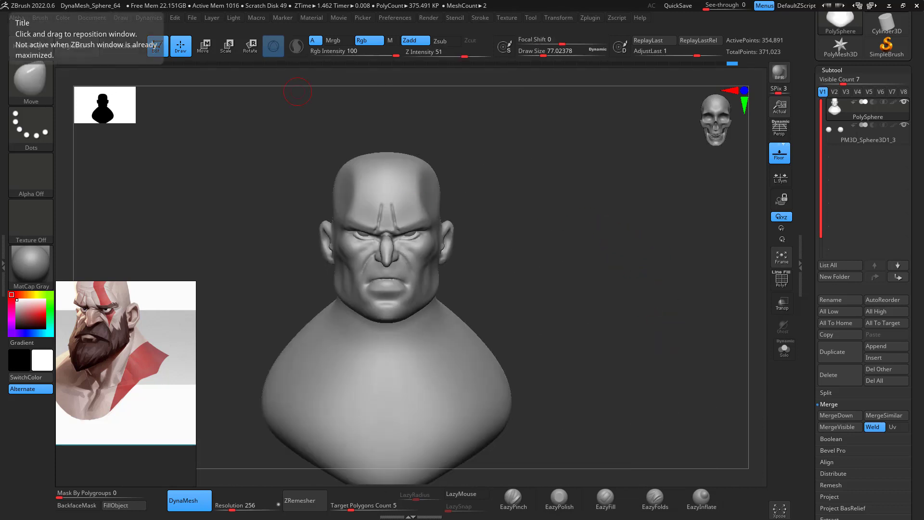
# Examine the bust's facial proportions from the front, from below and in three-quarter view
pyautogui.moveTo(619, 218); pyautogui.dragTo(622, 241)
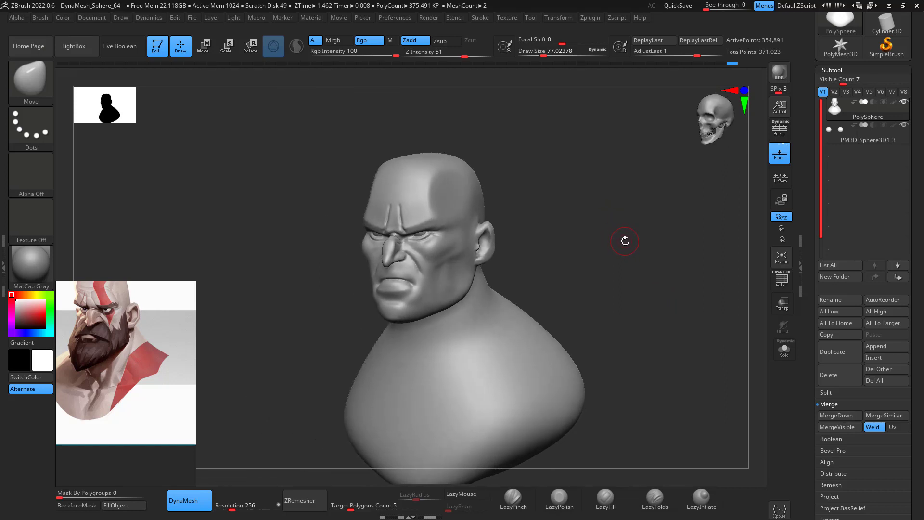
pyautogui.moveTo(586, 238)
pyautogui.mouseDown()
pyautogui.moveTo(601, 245)
pyautogui.moveTo(601, 237)
pyautogui.mouseUp()
pyautogui.keyDown('alt'); pyautogui.moveTo(599, 230); pyautogui.dragTo(611, 325); pyautogui.keyUp('alt')
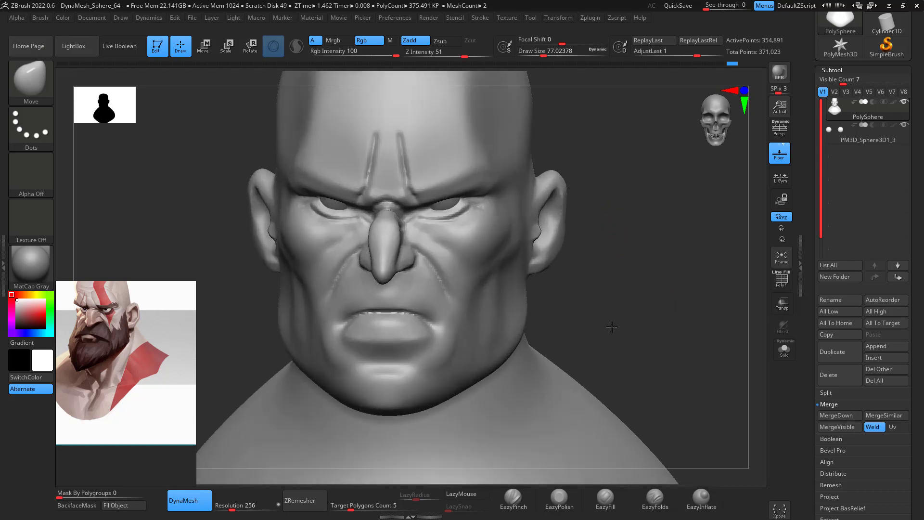
pyautogui.moveTo(664, 290)
pyautogui.keyDown('alt'); pyautogui.mouseDown()
pyautogui.moveTo(713, 244)
pyautogui.moveTo(692, 181)
pyautogui.mouseUp(); pyautogui.keyUp('alt')
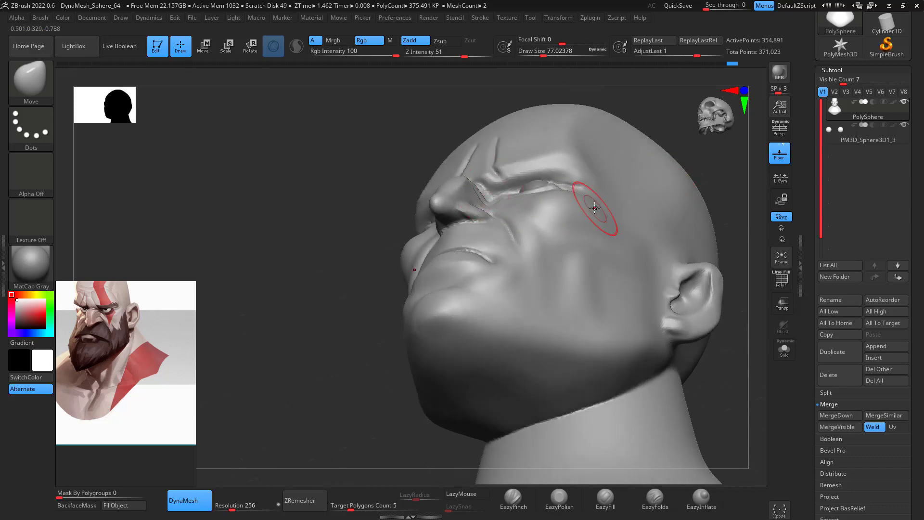
pyautogui.moveTo(704, 380)
pyautogui.mouseDown()
pyautogui.moveTo(734, 433)
pyautogui.moveTo(733, 450)
pyautogui.mouseUp()
pyautogui.moveTo(691, 137); pyautogui.dragTo(684, 183)
pyautogui.press('b')
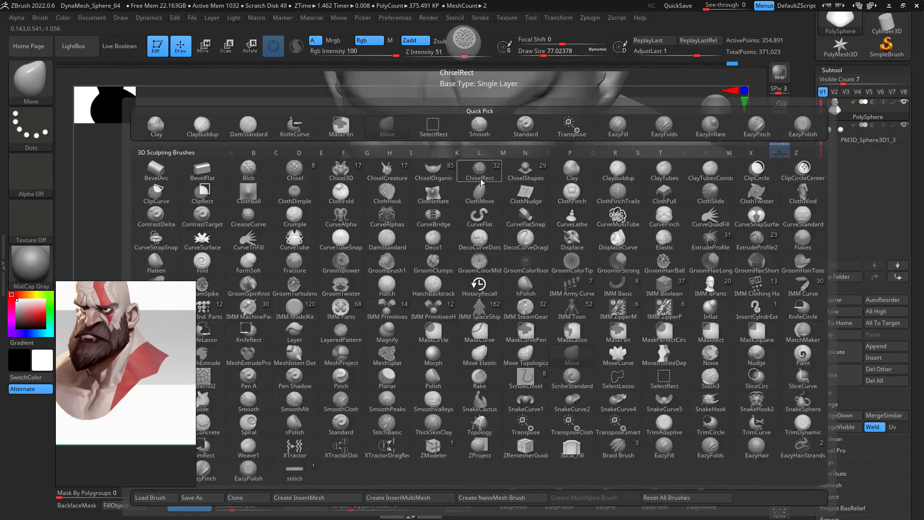
pyautogui.press('space')
pyautogui.moveTo(481, 177); pyautogui.dragTo(478, 167)
pyautogui.moveTo(751, 206)
pyautogui.mouseDown()
pyautogui.moveTo(715, 134)
pyautogui.moveTo(693, 145)
pyautogui.mouseUp()
pyautogui.keyDown('alt'); pyautogui.moveTo(451, 347); pyautogui.dragTo(439, 390); pyautogui.keyUp('alt')
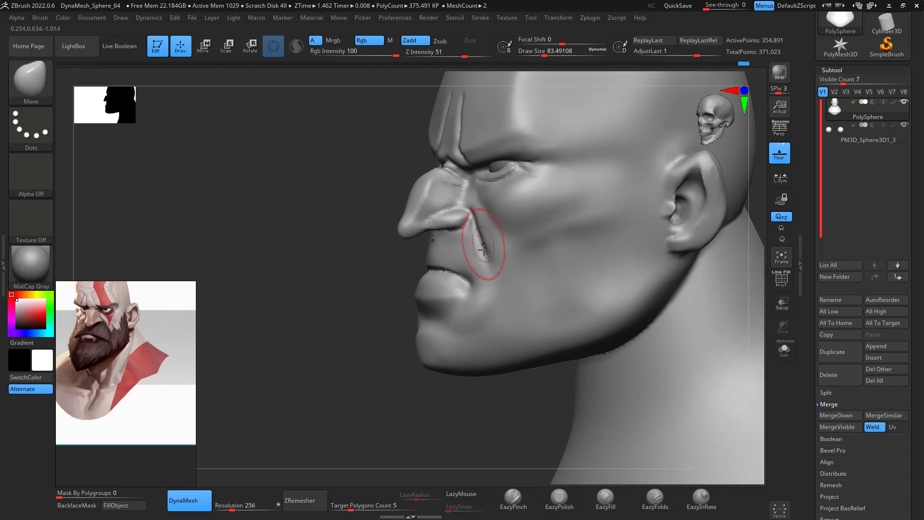
# Build up the nostril wing with a ClayBuildup brush of about 39 and smooth the added volume
pyautogui.press('b')
pyautogui.press('c')
pyautogui.press('b')
pyautogui.press('space')
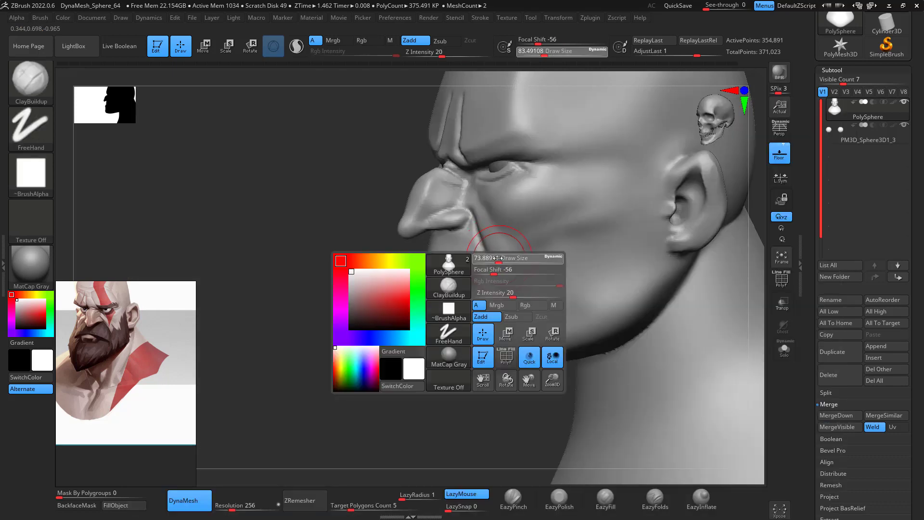
pyautogui.moveTo(500, 260); pyautogui.dragTo(491, 260)
pyautogui.moveTo(485, 385)
pyautogui.mouseDown()
pyautogui.moveTo(694, 234)
pyautogui.moveTo(446, 245)
pyautogui.mouseUp()
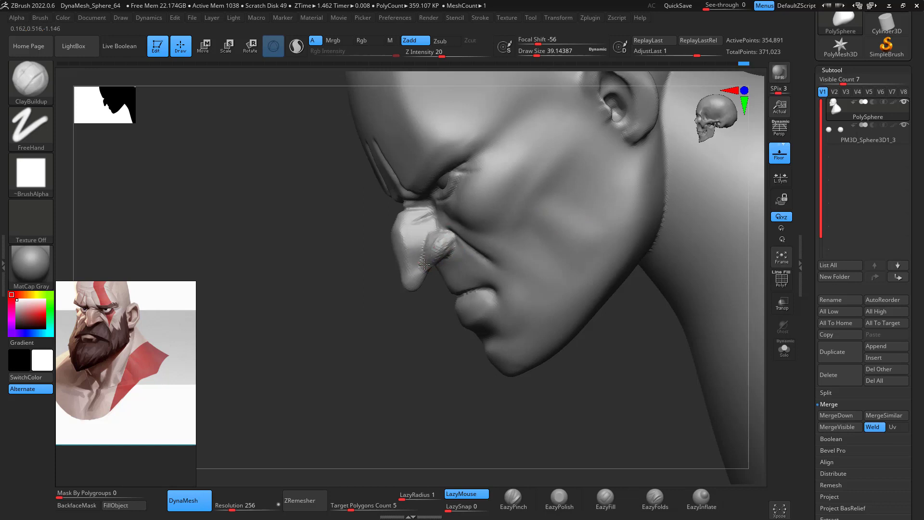
pyautogui.moveTo(410, 350)
pyautogui.mouseDown()
pyautogui.moveTo(437, 316)
pyautogui.moveTo(434, 308)
pyautogui.mouseUp()
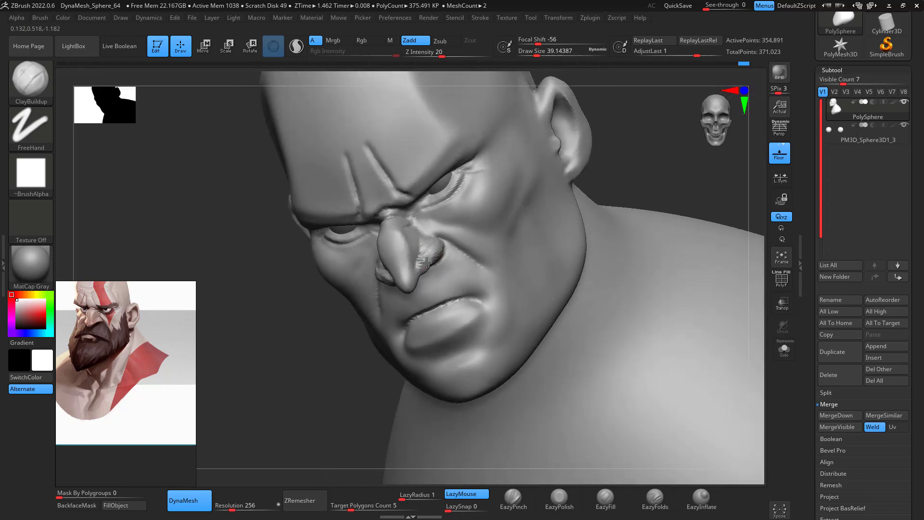
pyautogui.keyDown('shift'); pyautogui.moveTo(428, 254); pyautogui.dragTo(423, 261); pyautogui.keyUp('shift')
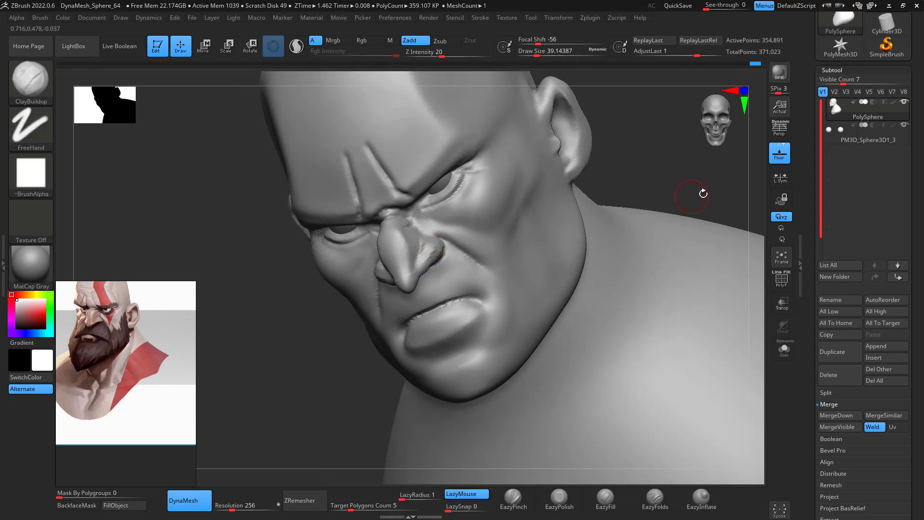
# Polish the nostril wing and the side of the nose with an EazyPolish brush of about 62
pyautogui.moveTo(703, 193)
pyautogui.mouseDown()
pyautogui.moveTo(685, 216)
pyautogui.moveTo(625, 176)
pyautogui.mouseUp()
pyautogui.click(559, 501)
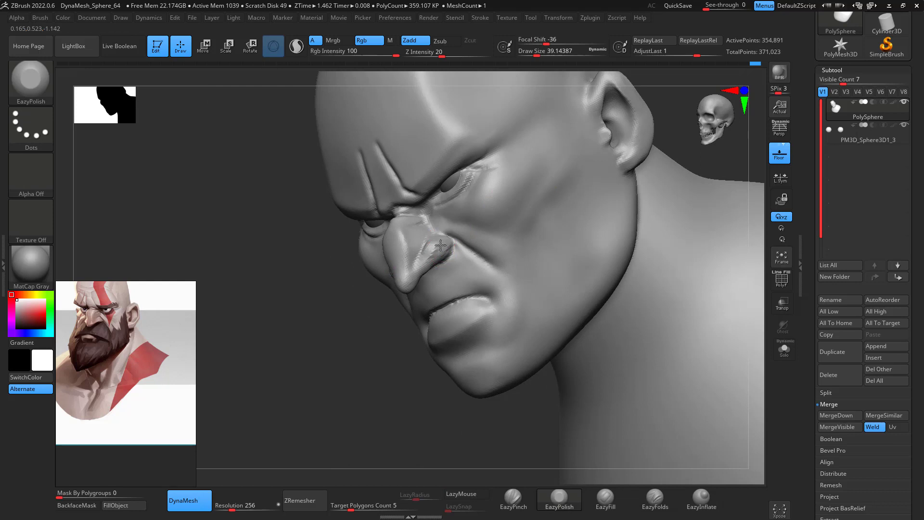
pyautogui.press(']')
pyautogui.moveTo(716, 186); pyautogui.dragTo(618, 278)
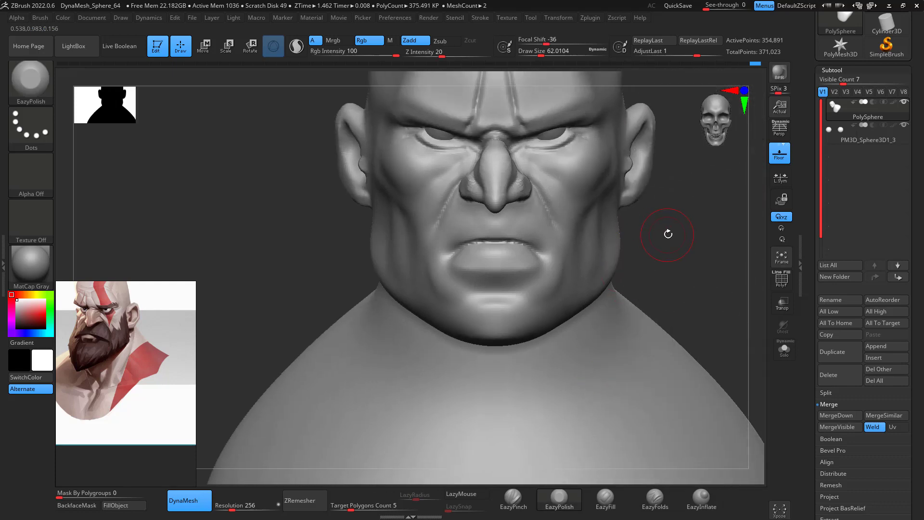
# Try to pull the lower eyelids down with a Move brush of about 59
pyautogui.moveTo(668, 234)
pyautogui.mouseDown()
pyautogui.moveTo(651, 223)
pyautogui.moveTo(660, 219)
pyautogui.mouseUp()
pyautogui.keyDown('alt'); pyautogui.moveTo(636, 180); pyautogui.dragTo(644, 212); pyautogui.keyUp('alt')
pyautogui.press('b')
pyautogui.press('m')
pyautogui.press('v')
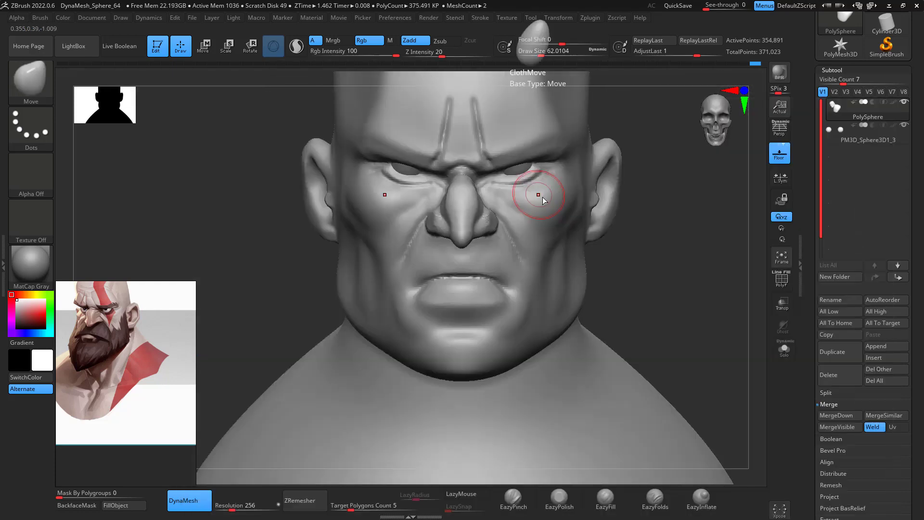
pyautogui.rightClick(543, 200)
pyautogui.moveTo(541, 198); pyautogui.dragTo(540, 198)
pyautogui.moveTo(493, 186); pyautogui.dragTo(523, 187)
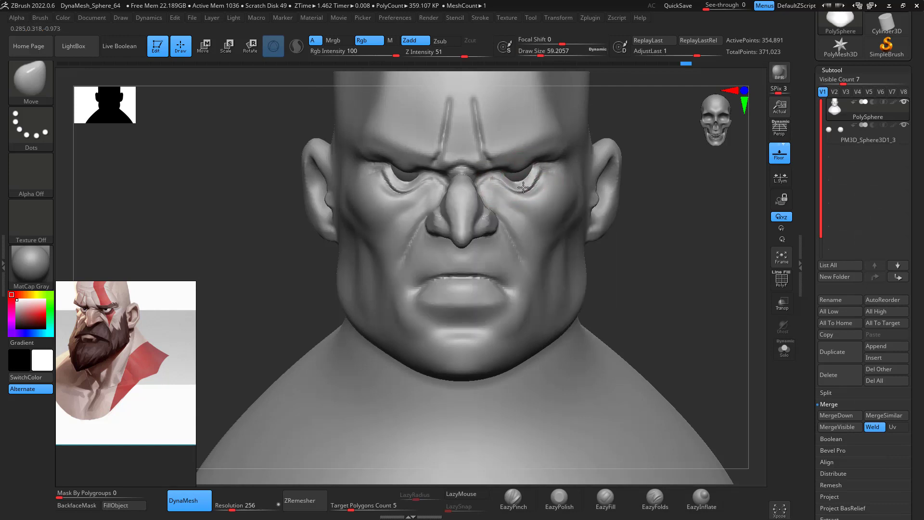
# Mask the brow area above both eyes using MaskPen with the Lasso stroke
pyautogui.press('ctrl')
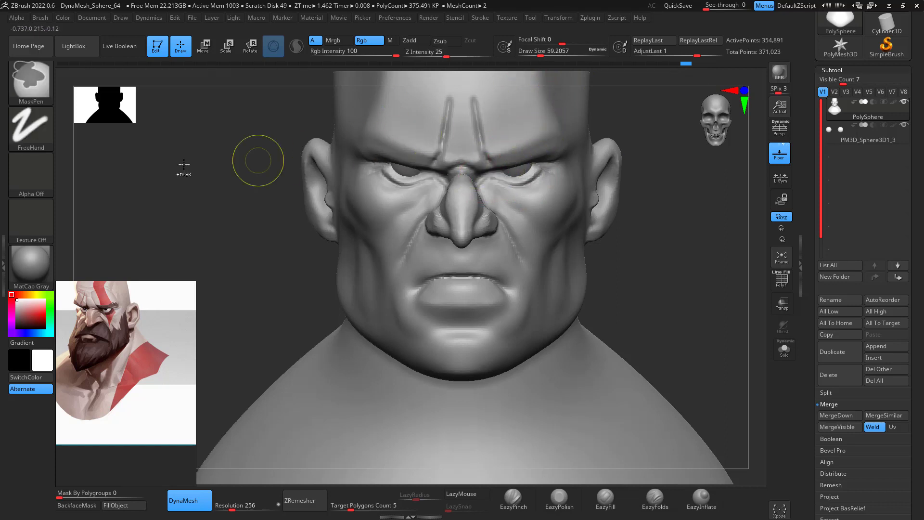
pyautogui.click(31, 127)
pyautogui.click(172, 151)
pyautogui.moveTo(464, 128)
pyautogui.keyDown('ctrl'); pyautogui.mouseDown()
pyautogui.moveTo(455, 159)
pyautogui.moveTo(486, 178)
pyautogui.mouseUp(); pyautogui.keyUp('ctrl')
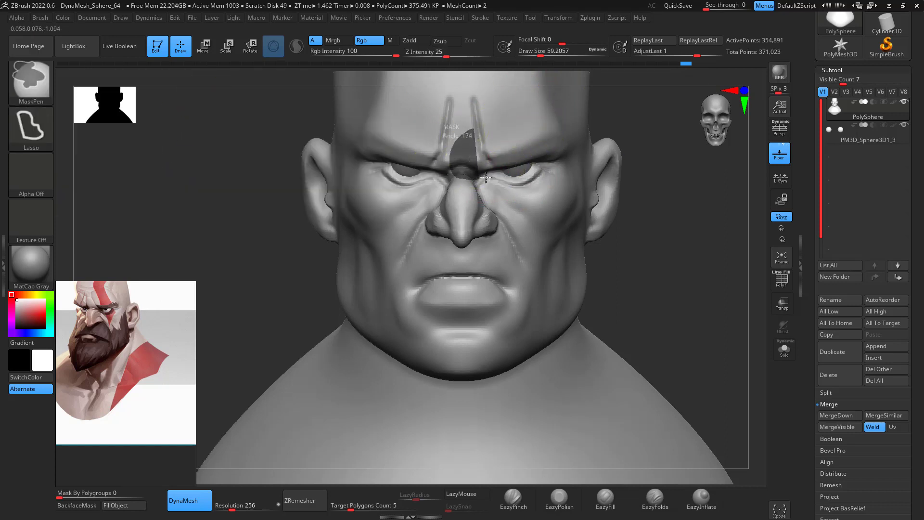
pyautogui.keyDown('ctrl'); pyautogui.moveTo(600, 148); pyautogui.dragTo(606, 80); pyautogui.keyUp('ctrl')
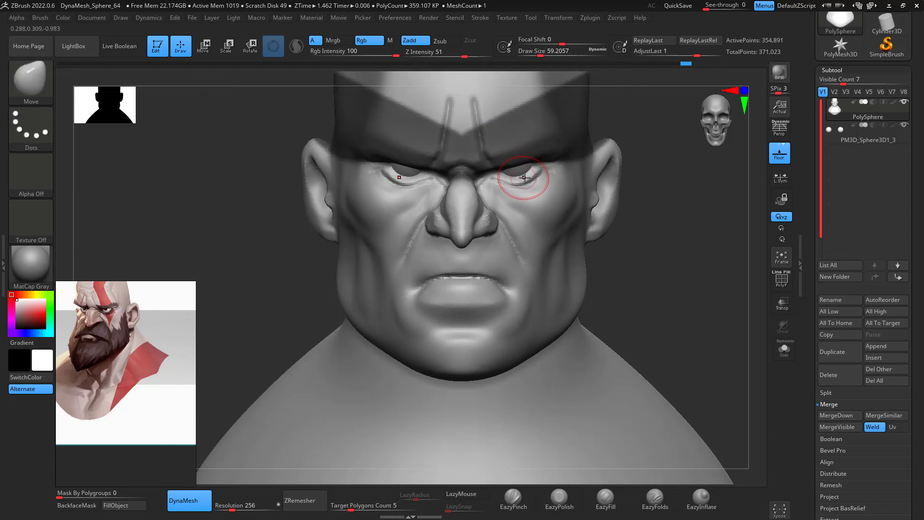
# Pull the lower eyelids down below the masked brow with a Move brush of about 80
pyautogui.press('b')
pyautogui.press('m')
pyautogui.press('v')
pyautogui.press('space')
pyautogui.moveTo(533, 182); pyautogui.dragTo(506, 183)
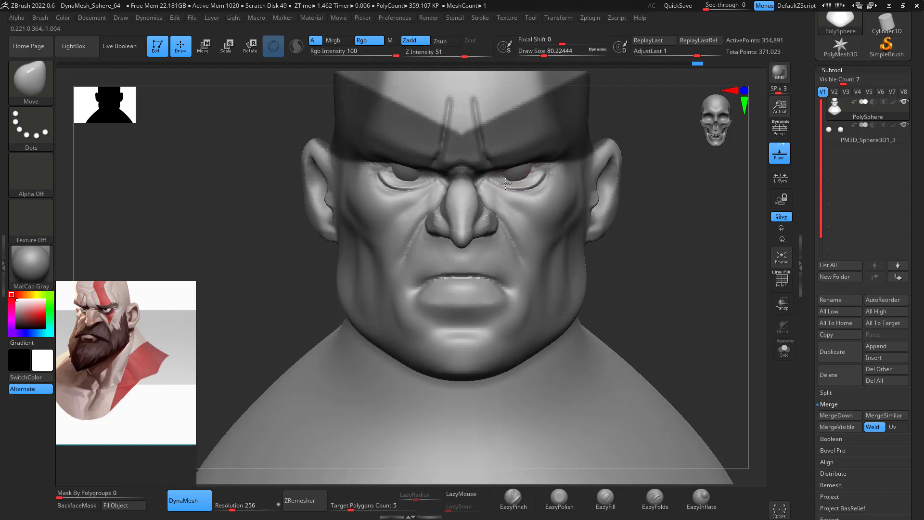
pyautogui.moveTo(679, 233); pyautogui.dragTo(260, 219)
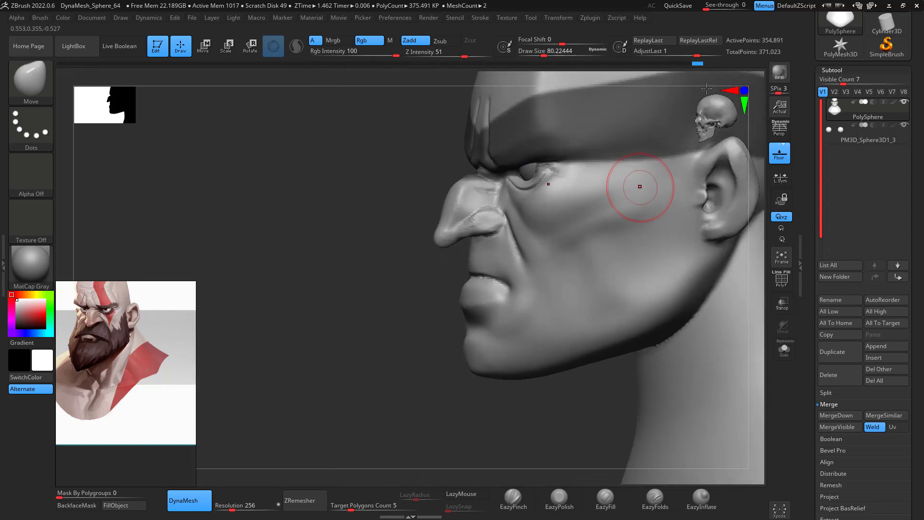
# Move the eyeballs subtool slightly forward in the eye sockets
pyautogui.click(845, 136)
pyautogui.press('w')
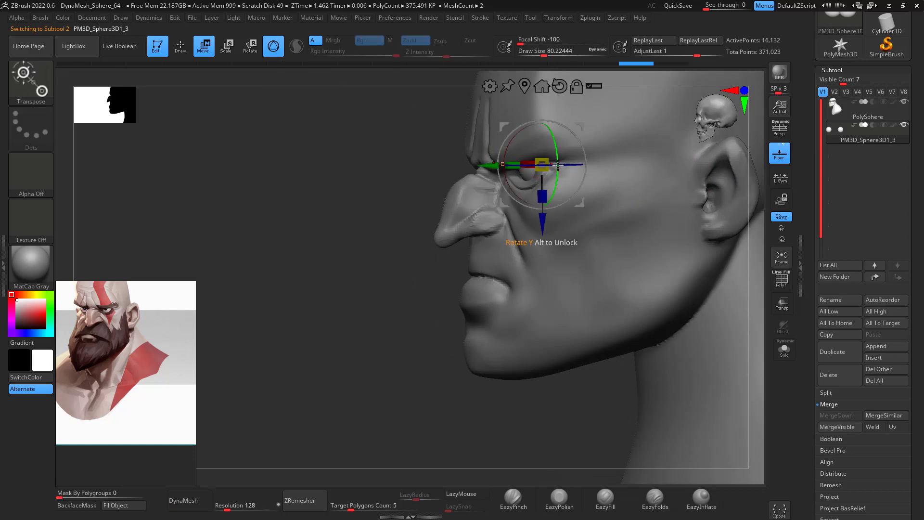
pyautogui.moveTo(490, 170); pyautogui.dragTo(483, 169)
pyautogui.moveTo(415, 332)
pyautogui.keyDown('shift'); pyautogui.mouseDown()
pyautogui.moveTo(726, 200)
pyautogui.moveTo(732, 231)
pyautogui.mouseUp(); pyautogui.keyUp('shift')
pyautogui.press('q')
# Switch back to the head subtool and smooth the skin around the outer corner of the lower eyelid
pyautogui.click(851, 111)
pyautogui.moveTo(712, 194)
pyautogui.mouseDown()
pyautogui.moveTo(699, 176)
pyautogui.moveTo(708, 182)
pyautogui.moveTo(656, 165)
pyautogui.moveTo(667, 171)
pyautogui.mouseUp()
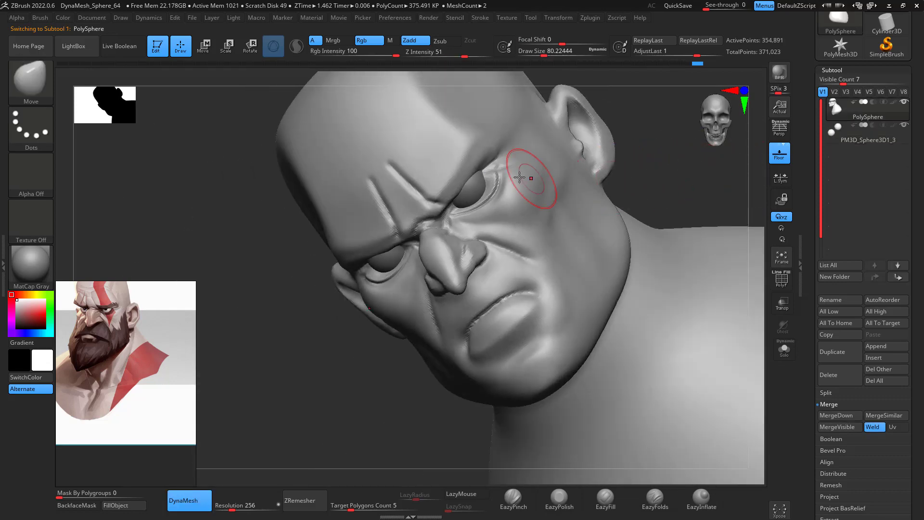
pyautogui.moveTo(508, 175)
pyautogui.keyDown('shift'); pyautogui.mouseDown()
pyautogui.moveTo(497, 185)
pyautogui.moveTo(503, 169)
pyautogui.moveTo(529, 188)
pyautogui.moveTo(479, 204)
pyautogui.mouseUp(); pyautogui.keyUp('shift')
# Build up the upper eyelid under the brow with a ClayBuildup brush of about 46
pyautogui.press('b')
pyautogui.press('c')
pyautogui.press('b')
pyautogui.press('space')
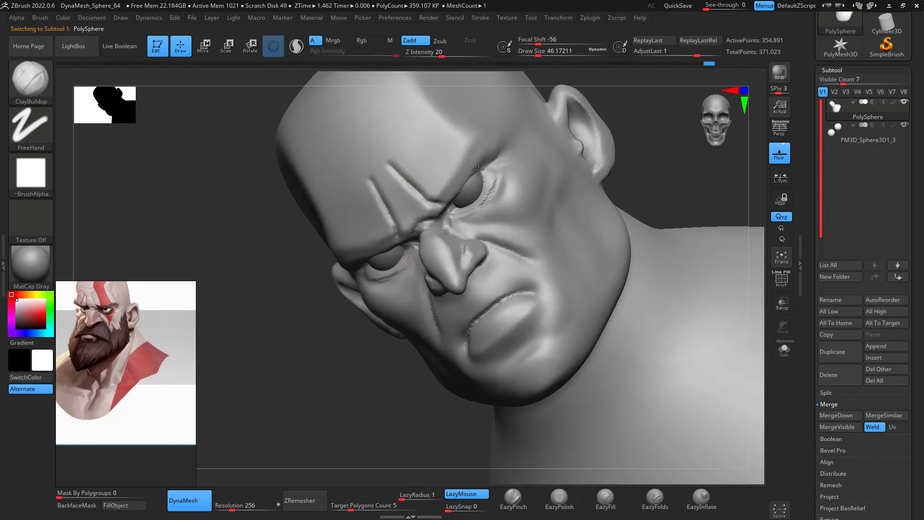
pyautogui.moveTo(597, 106); pyautogui.dragTo(452, 198)
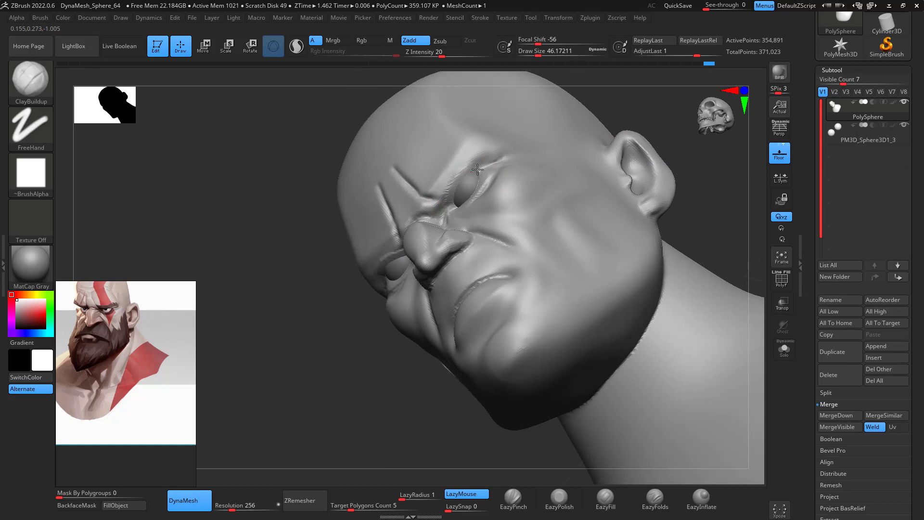
pyautogui.moveTo(477, 169); pyautogui.dragTo(451, 198)
pyautogui.moveTo(597, 127); pyautogui.dragTo(594, 139)
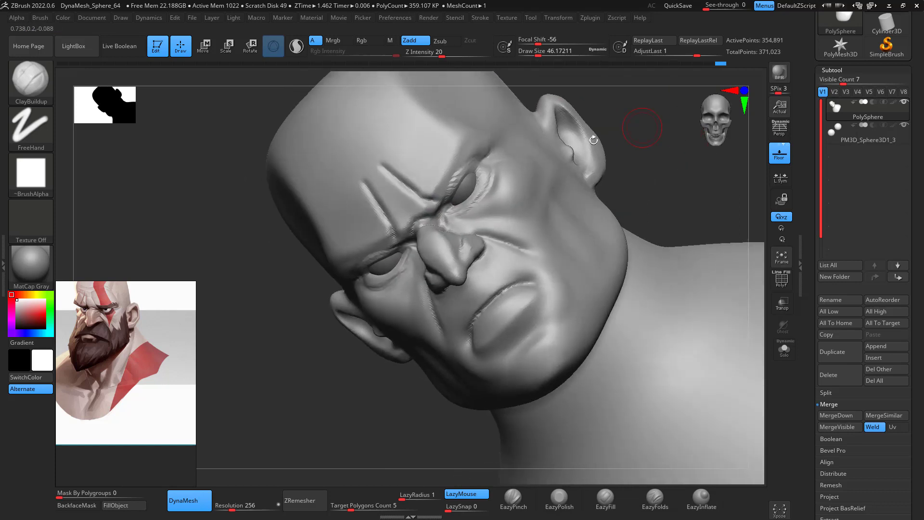
# Add eye-bag and wrinkle folds below the eyes and across the upper cheeks with ClayBuildup
pyautogui.moveTo(492, 174); pyautogui.dragTo(497, 172)
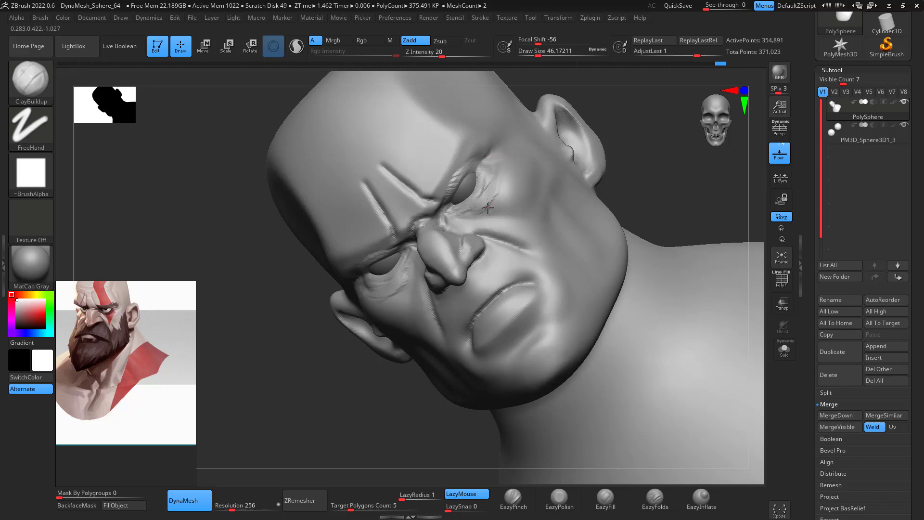
pyautogui.moveTo(488, 208); pyautogui.dragTo(484, 207)
pyautogui.moveTo(608, 143)
pyautogui.mouseDown()
pyautogui.moveTo(681, 159)
pyautogui.moveTo(650, 220)
pyautogui.moveTo(630, 199)
pyautogui.mouseUp()
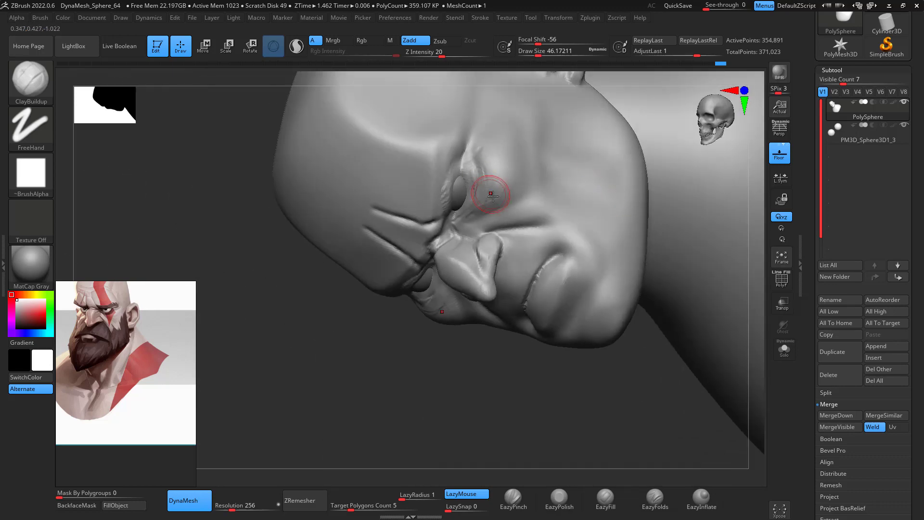
pyautogui.moveTo(491, 194); pyautogui.dragTo(534, 168)
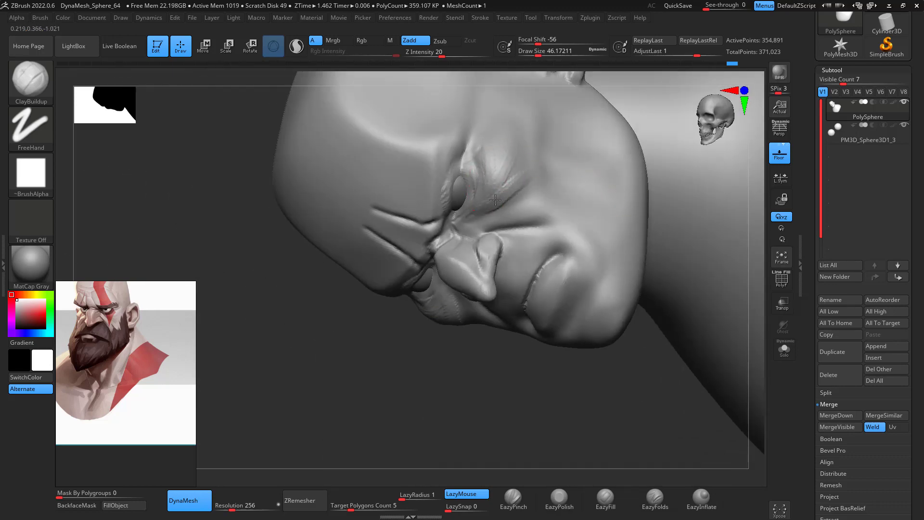
pyautogui.moveTo(495, 199); pyautogui.dragTo(530, 188)
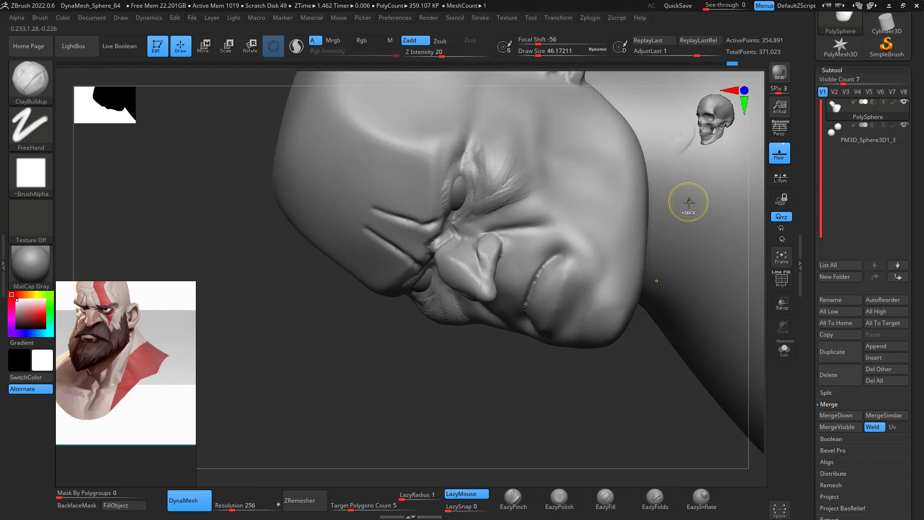
# Build up skin folds with ClayBuildup from the side of the nose bridge out onto the cheek
pyautogui.moveTo(590, 400)
pyautogui.mouseDown()
pyautogui.moveTo(610, 388)
pyautogui.moveTo(605, 393)
pyautogui.mouseUp()
pyautogui.moveTo(443, 396); pyautogui.dragTo(282, 348)
pyautogui.moveTo(388, 380); pyautogui.dragTo(364, 399)
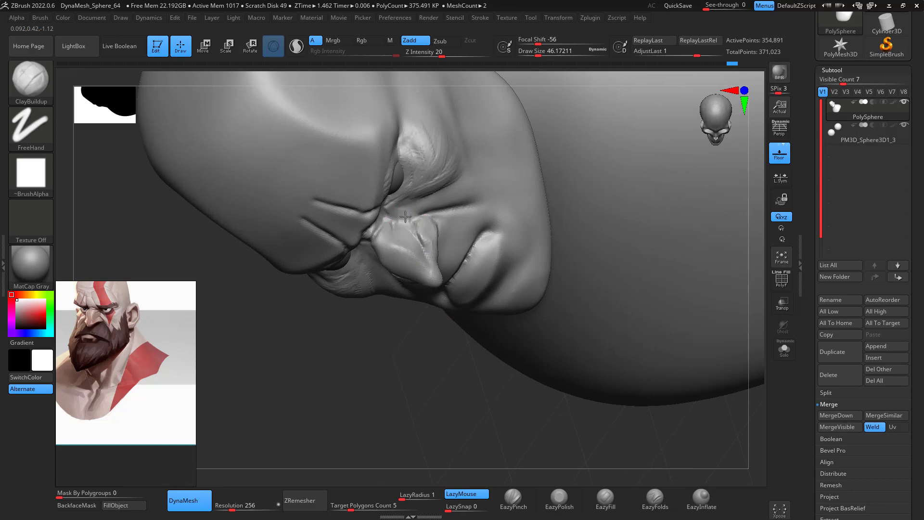
pyautogui.moveTo(416, 207); pyautogui.dragTo(457, 192)
pyautogui.moveTo(408, 224); pyautogui.dragTo(467, 185)
pyautogui.moveTo(380, 366); pyautogui.dragTo(656, 303)
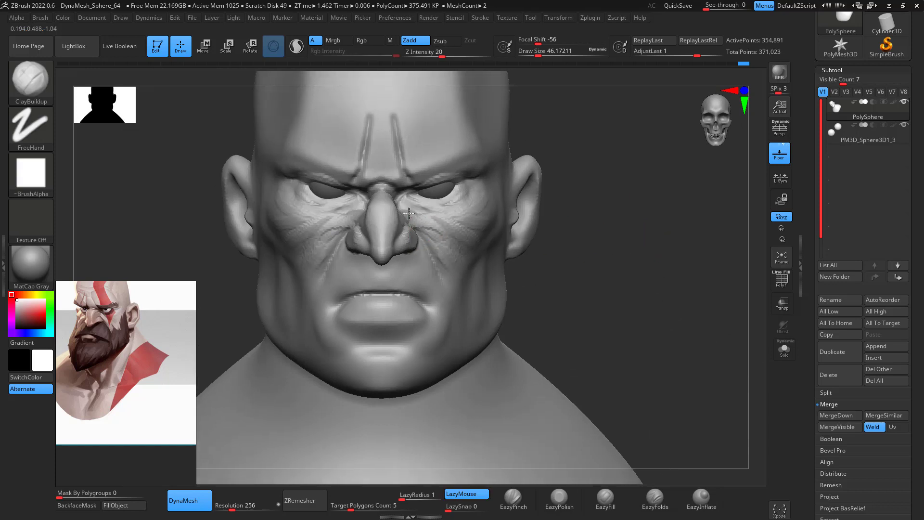
# Build up the cheek fold running from beside the nose down toward the mouth corner with the ClayBuildup brush
pyautogui.moveTo(523, 215); pyautogui.dragTo(485, 183)
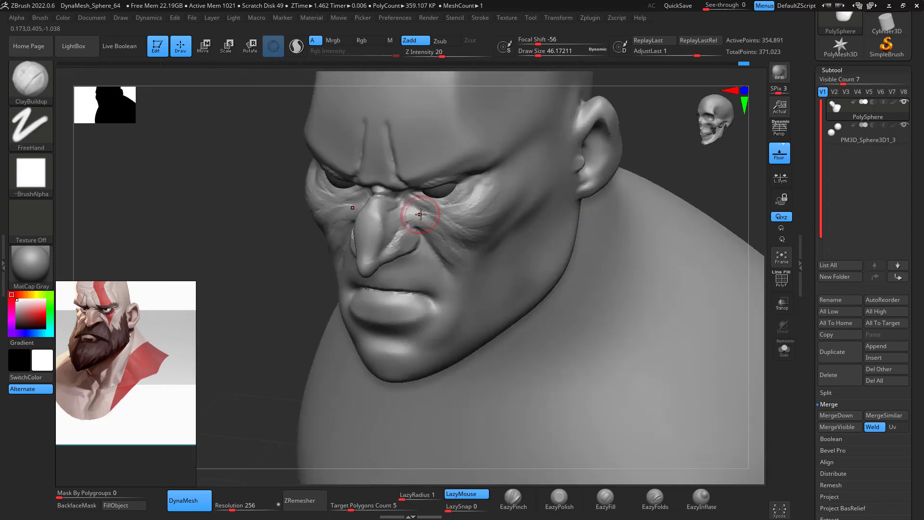
pyautogui.moveTo(425, 228); pyautogui.dragTo(469, 284)
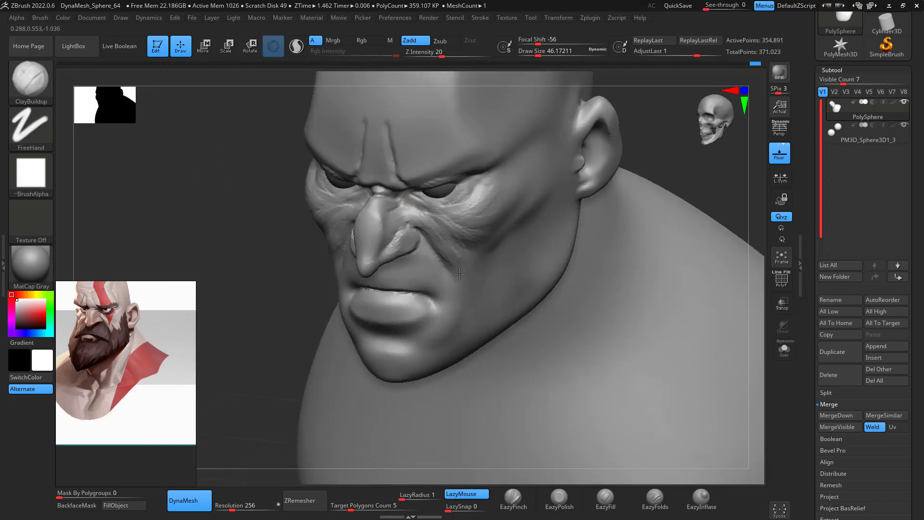
pyautogui.moveTo(746, 212); pyautogui.dragTo(730, 204)
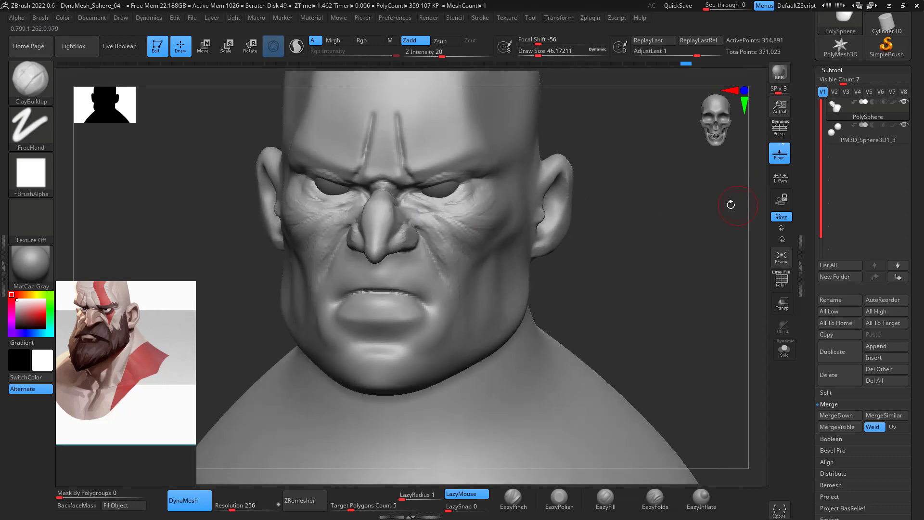
# Carve a crease from the cheek fold up to the inner eye corner with the DamStandard brush
pyautogui.press('b')
pyautogui.press('d')
pyautogui.press('s')
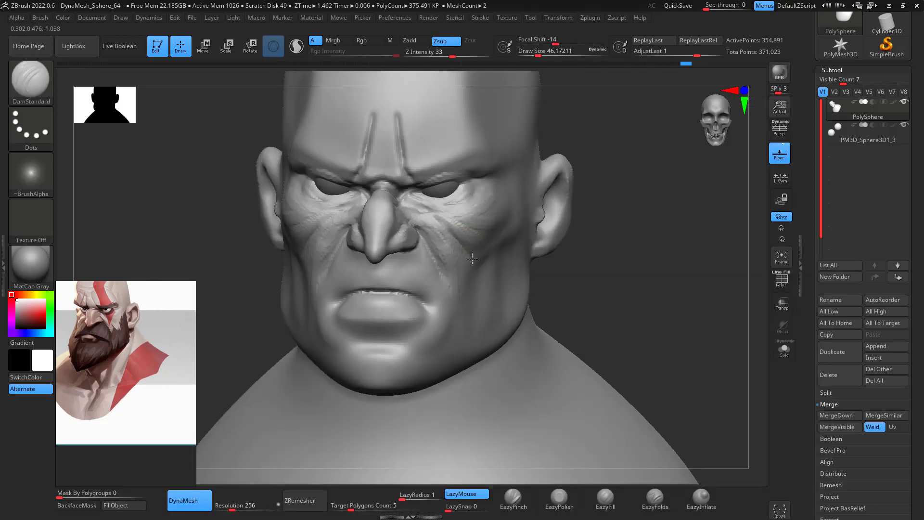
pyautogui.moveTo(445, 224)
pyautogui.mouseDown()
pyautogui.moveTo(472, 259)
pyautogui.moveTo(414, 214)
pyautogui.moveTo(485, 216)
pyautogui.moveTo(449, 231)
pyautogui.moveTo(411, 191)
pyautogui.mouseUp()
pyautogui.moveTo(659, 204)
pyautogui.mouseDown()
pyautogui.moveTo(648, 187)
pyautogui.moveTo(614, 191)
pyautogui.moveTo(662, 223)
pyautogui.moveTo(639, 215)
pyautogui.mouseUp()
# Reshape and smooth the area between nose bridge and inner eye corner using the Move brush at draw size about 77
pyautogui.press('b')
pyautogui.press('m')
pyautogui.press('v')
pyautogui.press('space')
pyautogui.moveTo(407, 206)
pyautogui.mouseDown()
pyautogui.moveTo(415, 206)
pyautogui.moveTo(401, 204)
pyautogui.mouseUp()
pyautogui.moveTo(666, 222)
pyautogui.mouseDown()
pyautogui.moveTo(694, 231)
pyautogui.moveTo(681, 230)
pyautogui.mouseUp()
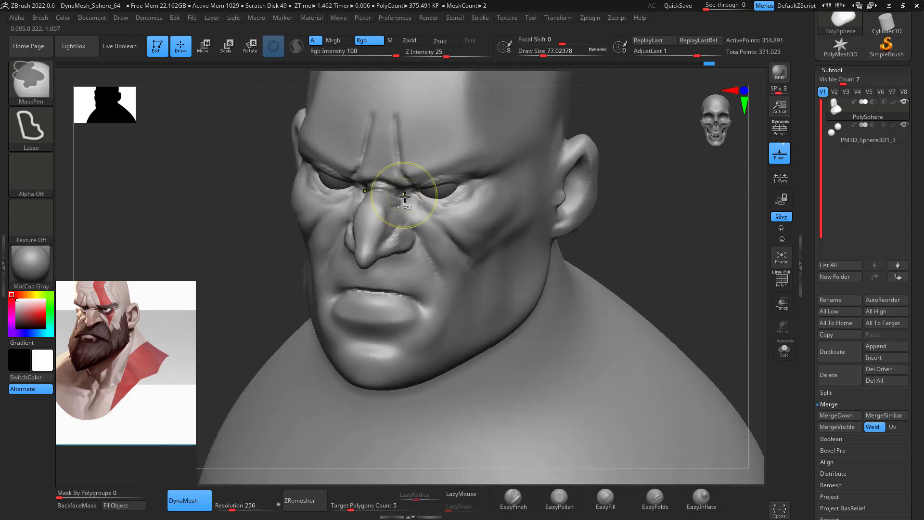
pyautogui.hotkey('ctrl', 'z')
pyautogui.moveTo(615, 186)
pyautogui.mouseDown()
pyautogui.moveTo(644, 213)
pyautogui.moveTo(635, 212)
pyautogui.mouseUp()
pyautogui.moveTo(394, 200); pyautogui.dragTo(404, 206)
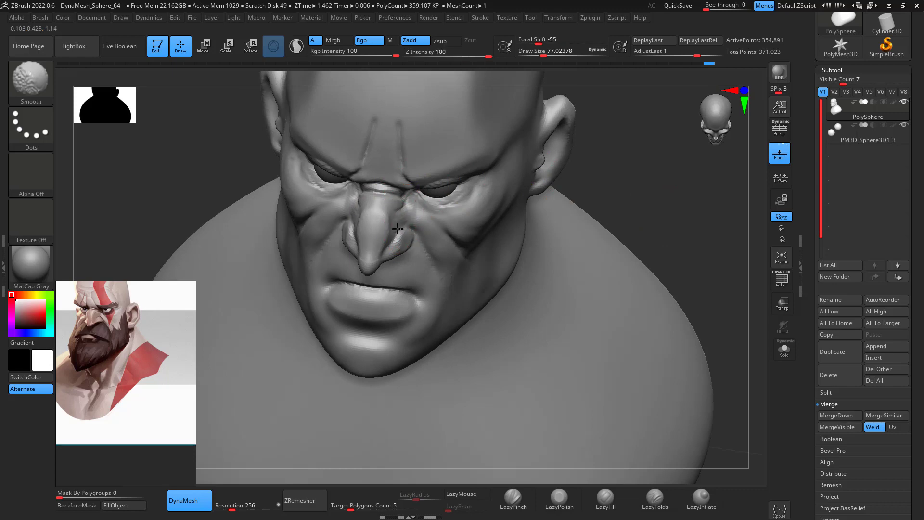
pyautogui.moveTo(645, 212); pyautogui.dragTo(688, 179)
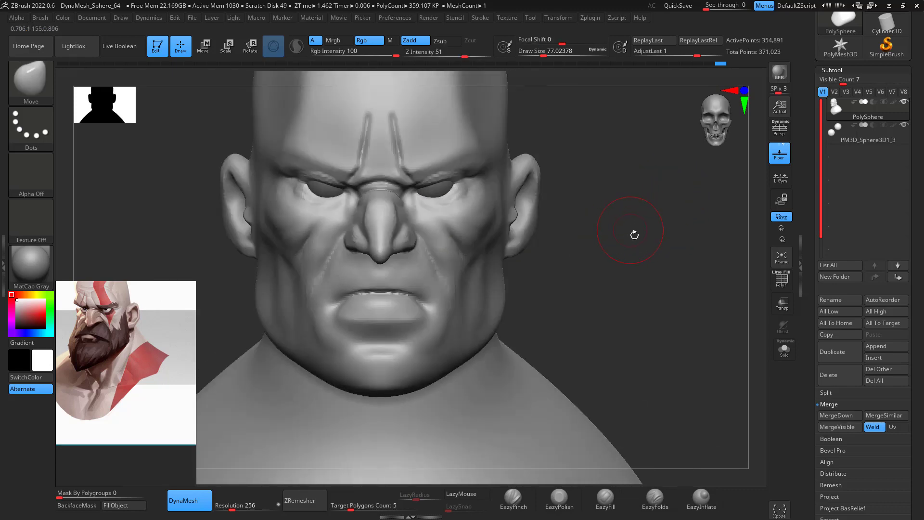
# Sharpen the brow edge above the eye with the EazyPinch brush at draw size about 77
pyautogui.moveTo(633, 233); pyautogui.dragTo(618, 185)
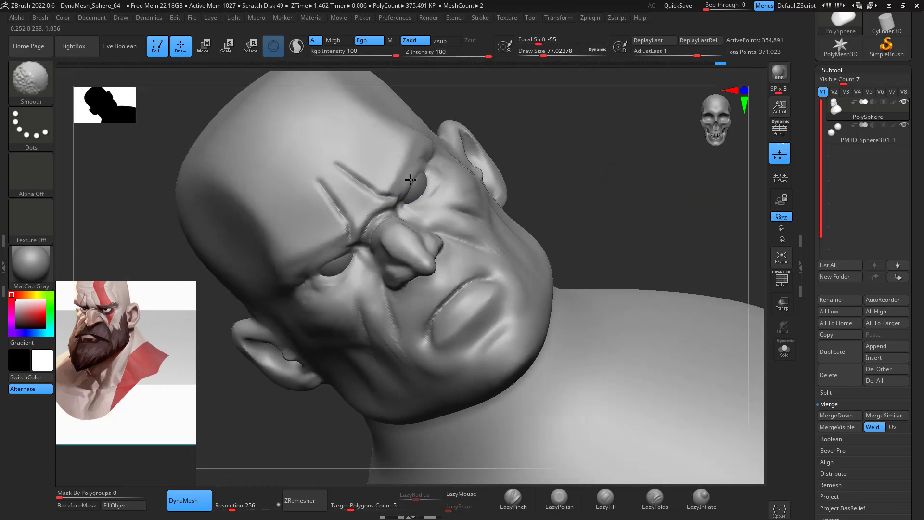
pyautogui.moveTo(552, 132); pyautogui.dragTo(580, 169)
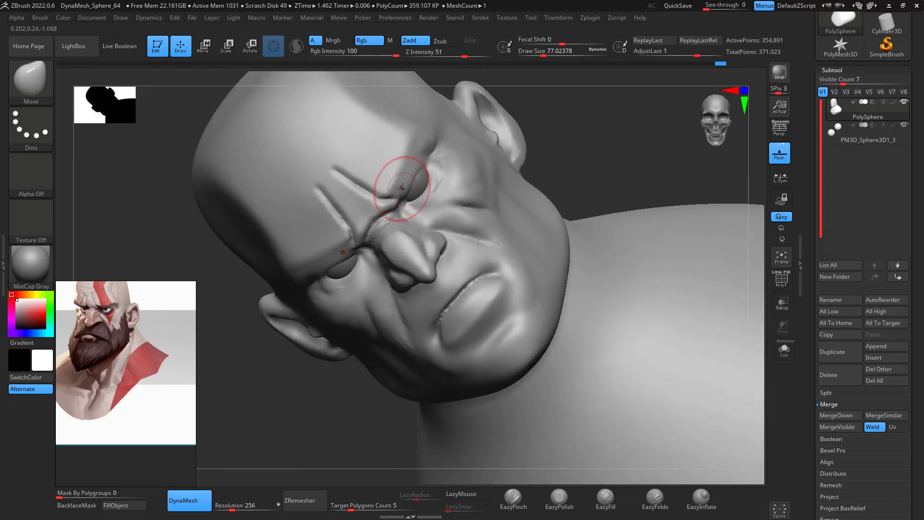
pyautogui.click(512, 498)
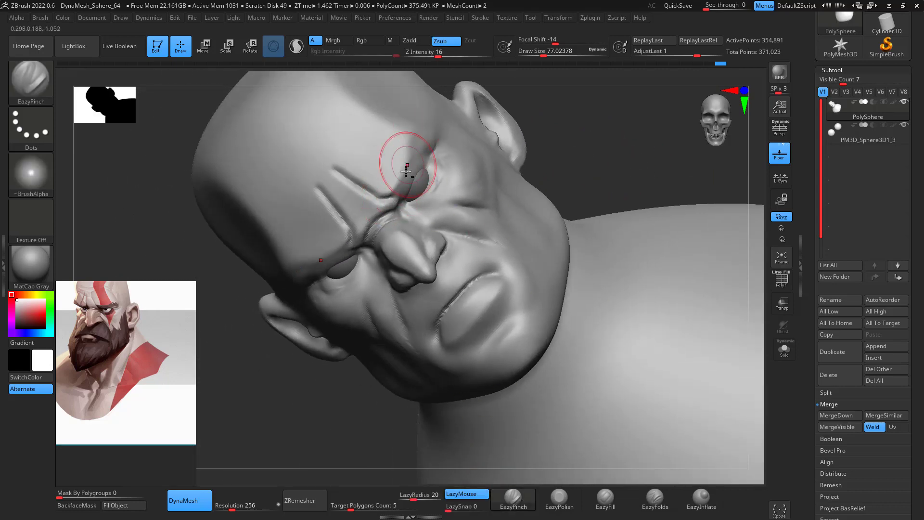
pyautogui.moveTo(539, 154); pyautogui.dragTo(520, 157)
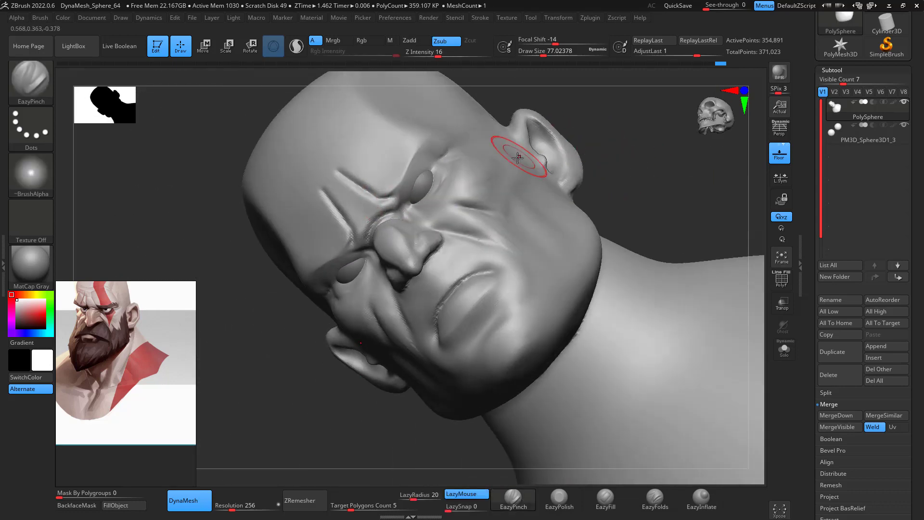
# Carve the groove around the inner eye corner and under the brow with DamStandard at draw size about 44
pyautogui.press('b')
pyautogui.press('d')
pyautogui.press('s')
pyautogui.press('space')
pyautogui.moveTo(496, 194); pyautogui.dragTo(491, 194)
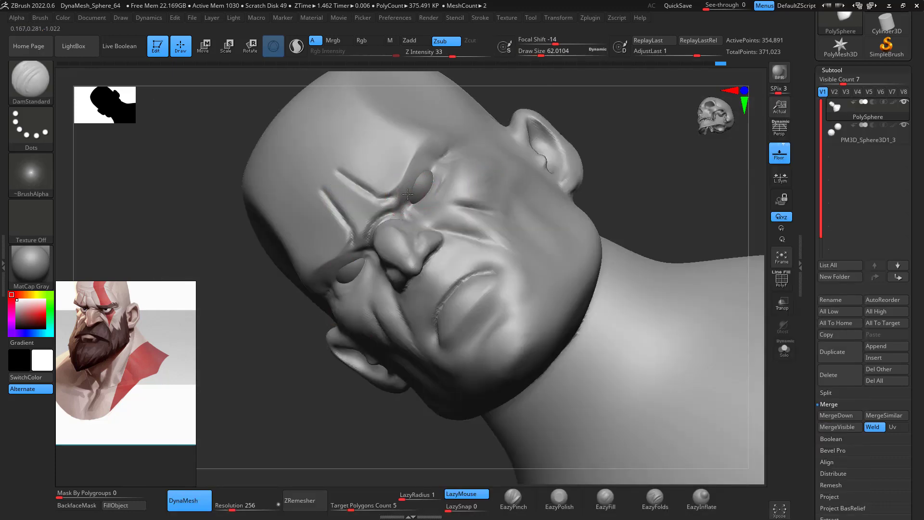
pyautogui.press('space')
pyautogui.moveTo(416, 187); pyautogui.dragTo(406, 202)
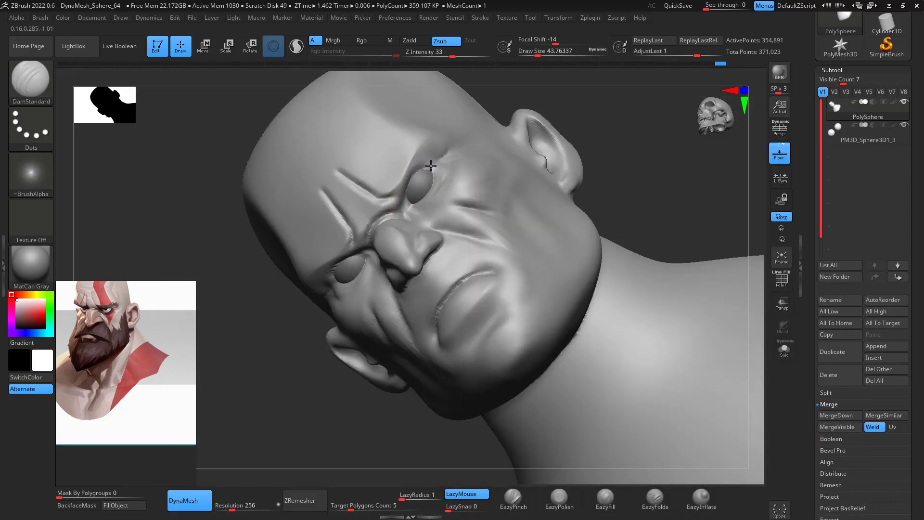
# Cut the upper eyelid crease with DamStandard at draw size about 29 and remesh the head with DynaMesh
pyautogui.moveTo(621, 164); pyautogui.dragTo(674, 154)
pyautogui.press('space')
pyautogui.moveTo(402, 178)
pyautogui.mouseDown()
pyautogui.moveTo(392, 178)
pyautogui.moveTo(436, 161)
pyautogui.mouseUp()
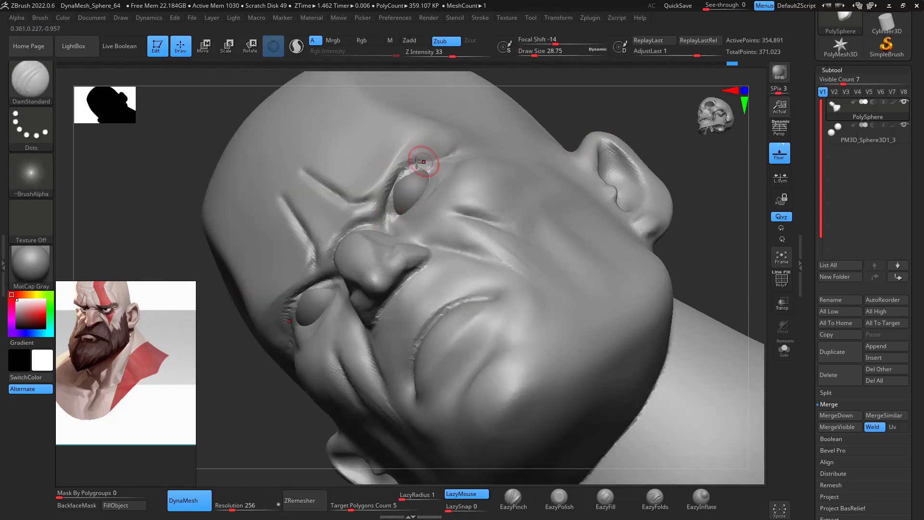
pyautogui.keyDown('ctrl'); pyautogui.moveTo(689, 190); pyautogui.dragTo(698, 204); pyautogui.keyUp('ctrl')
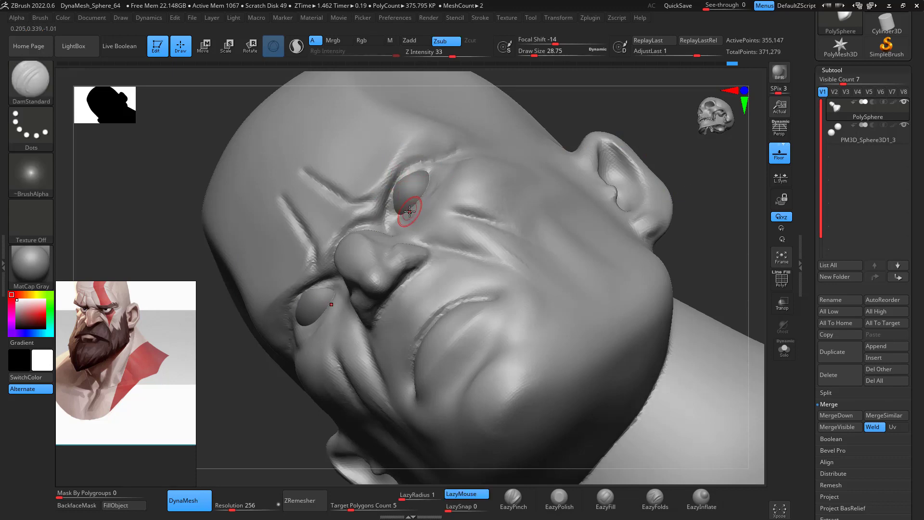
# Build up the eyelid rim along the inner and upper edge of the eye with ClayBuildup at draw size about 27
pyautogui.press('b')
pyautogui.press('c')
pyautogui.press('b')
pyautogui.press('space')
pyautogui.moveTo(407, 213); pyautogui.dragTo(405, 212)
pyautogui.moveTo(395, 216); pyautogui.dragTo(392, 203)
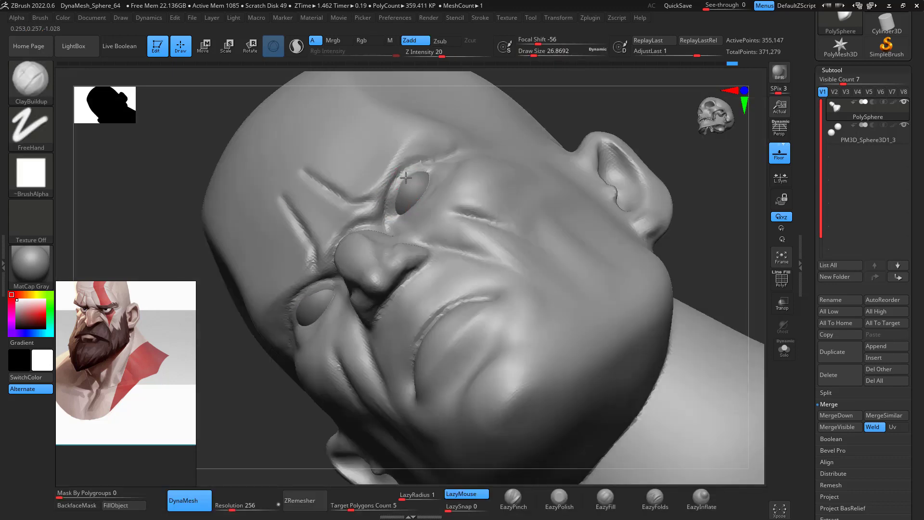
pyautogui.moveTo(724, 203)
pyautogui.mouseDown()
pyautogui.moveTo(734, 251)
pyautogui.moveTo(713, 217)
pyautogui.moveTo(748, 108)
pyautogui.moveTo(686, 401)
pyautogui.moveTo(649, 308)
pyautogui.moveTo(597, 83)
pyautogui.moveTo(557, 212)
pyautogui.moveTo(526, 241)
pyautogui.moveTo(329, 171)
pyautogui.mouseUp()
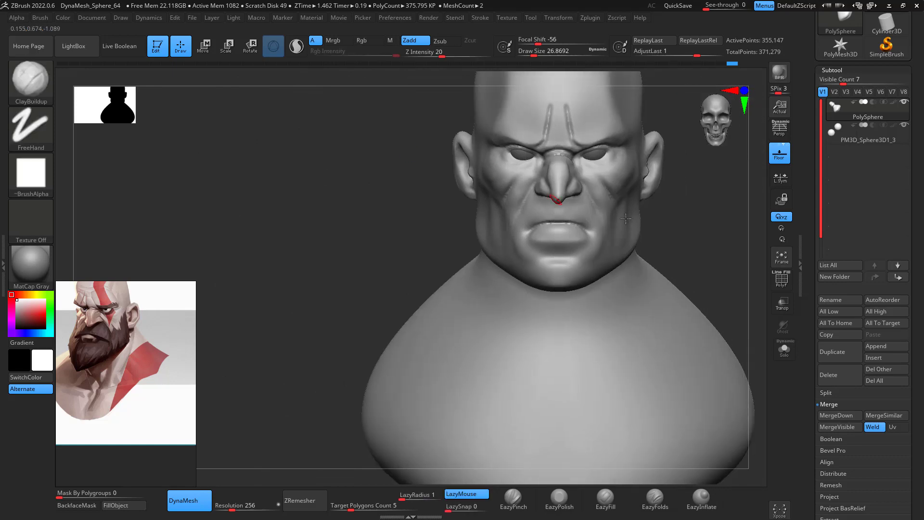
# Lay the first side neck muscle strokes from behind the ear downward with ClayBuildup at draw size about 108
pyautogui.moveTo(704, 227); pyautogui.dragTo(682, 221)
pyautogui.keyDown('alt'); pyautogui.moveTo(682, 220); pyautogui.dragTo(642, 222); pyautogui.keyUp('alt')
pyautogui.moveTo(642, 222); pyautogui.dragTo(660, 207)
pyautogui.press('b')
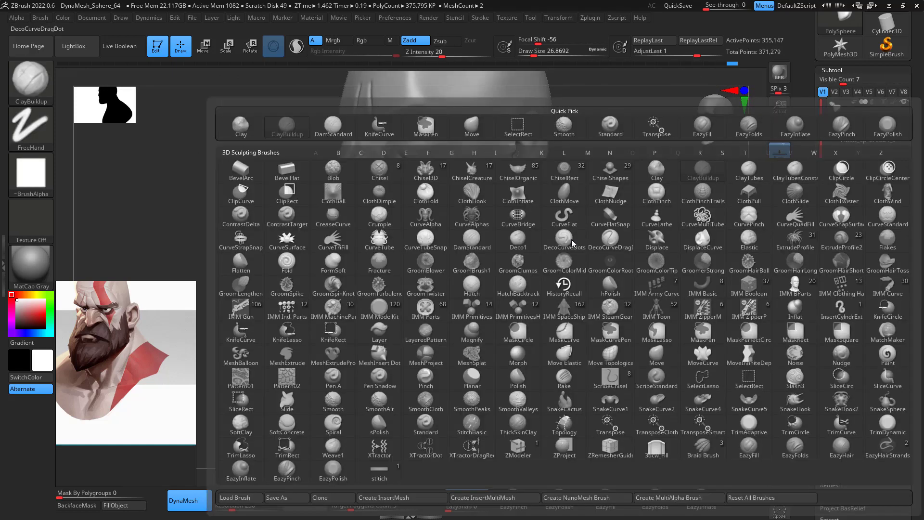
pyautogui.press('c')
pyautogui.press('b')
pyautogui.press('space')
pyautogui.moveTo(560, 231); pyautogui.dragTo(567, 231)
pyautogui.moveTo(627, 163); pyautogui.dragTo(575, 168)
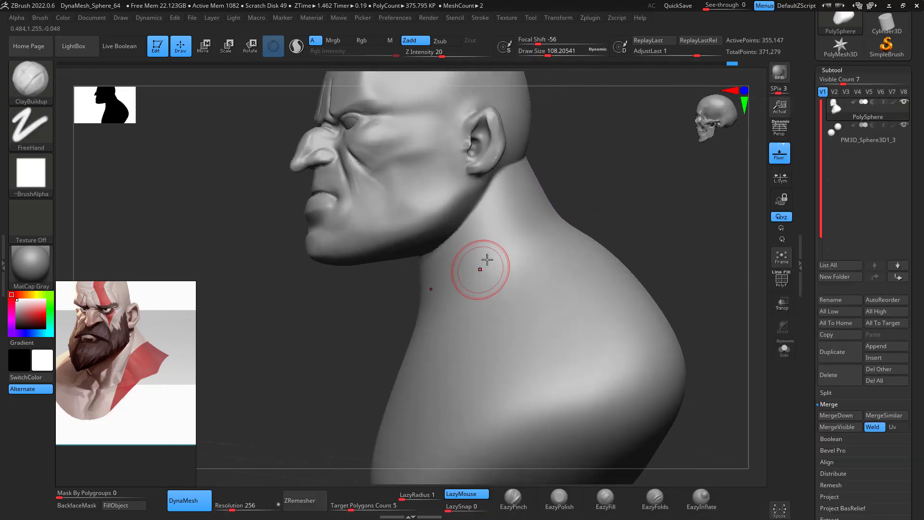
pyautogui.moveTo(456, 319); pyautogui.dragTo(448, 343)
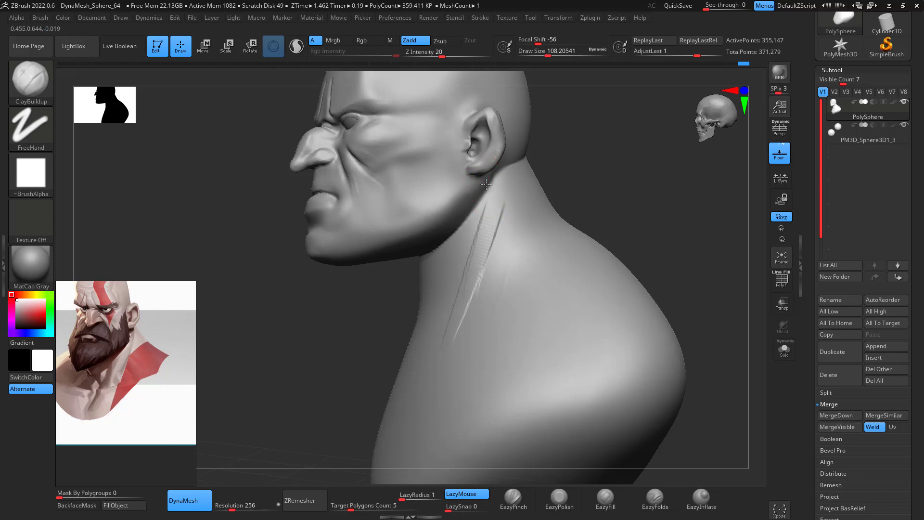
pyautogui.moveTo(486, 184); pyautogui.dragTo(463, 250)
pyautogui.moveTo(494, 185); pyautogui.dragTo(435, 346)
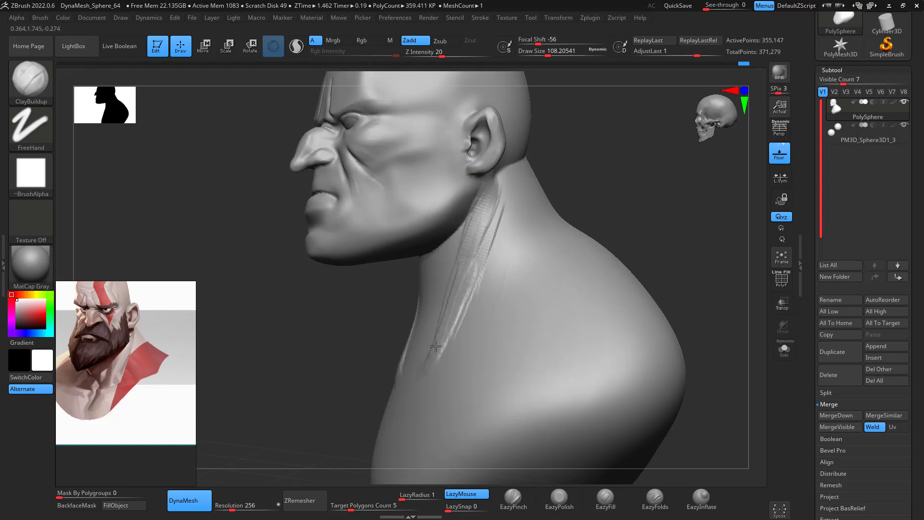
pyautogui.moveTo(501, 176); pyautogui.dragTo(438, 355)
pyautogui.moveTo(561, 185)
pyautogui.mouseDown()
pyautogui.moveTo(615, 202)
pyautogui.moveTo(596, 207)
pyautogui.mouseUp()
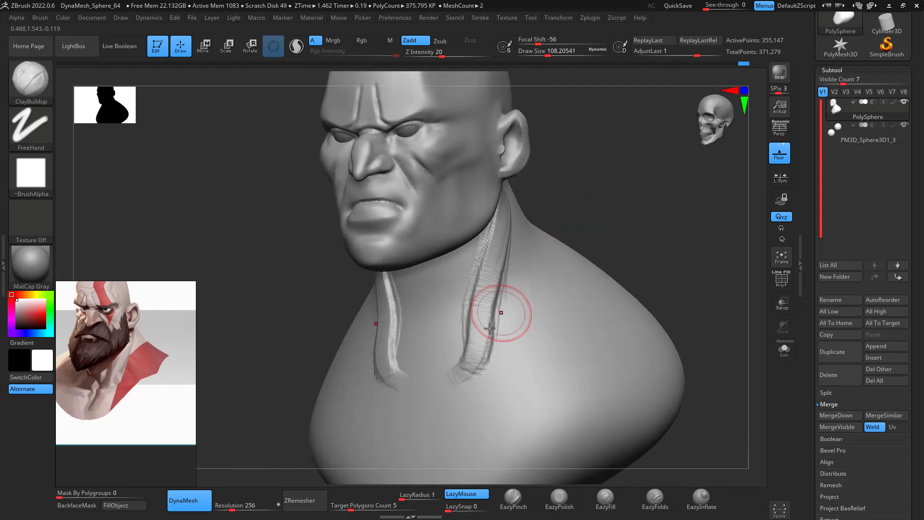
pyautogui.hotkey('ctrl', 'z')
pyautogui.hotkey('ctrl', 'z')
pyautogui.hotkey('ctrl', 'z')
pyautogui.hotkey('ctrl', 'z')
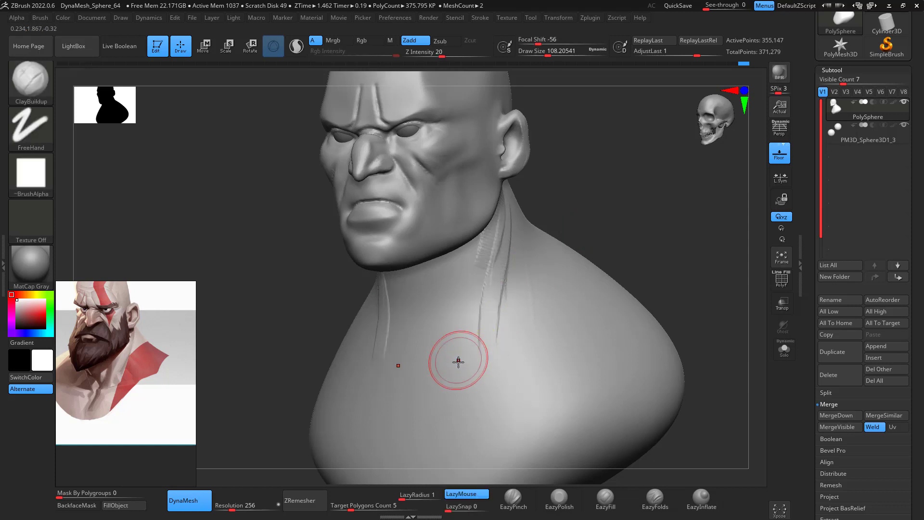
pyautogui.hotkey('ctrl', 'shift', 'z')
# Build up the neck muscle from behind the ear toward the centre of the collarbones with long ClayBuildup strokes
pyautogui.moveTo(454, 363); pyautogui.dragTo(502, 215)
pyautogui.moveTo(445, 369); pyautogui.dragTo(502, 212)
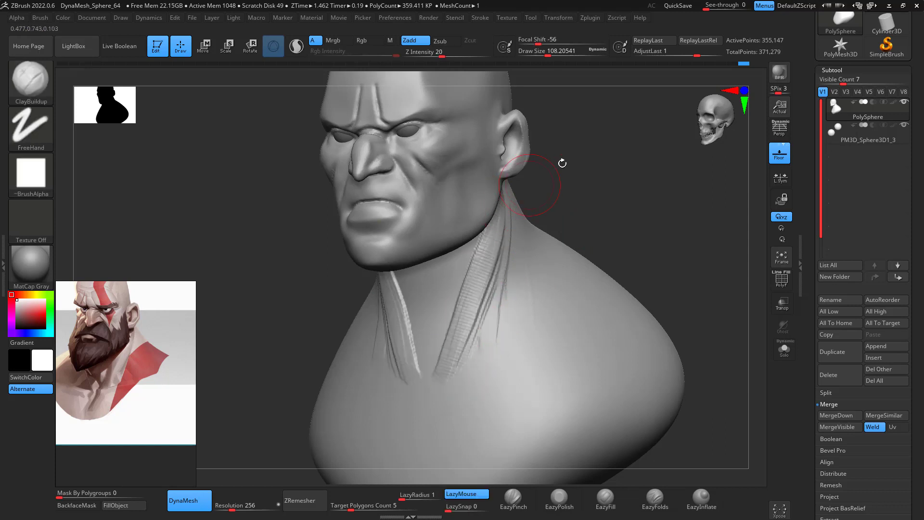
pyautogui.moveTo(561, 163); pyautogui.dragTo(515, 169)
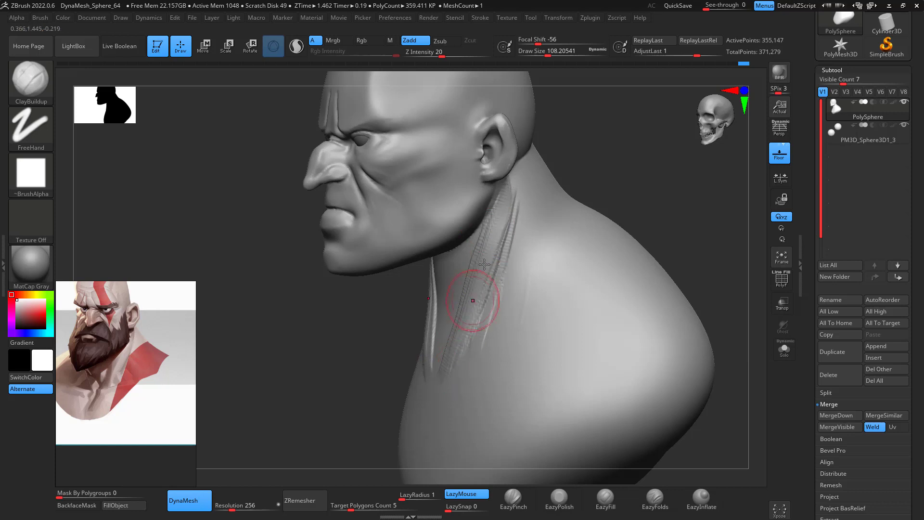
pyautogui.moveTo(548, 188); pyautogui.dragTo(493, 301)
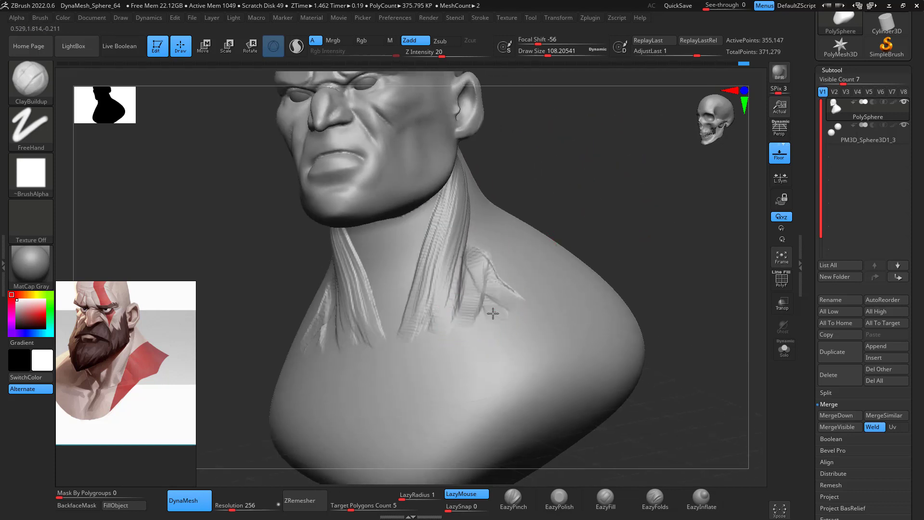
# Add ClayBuildup strokes along the collarbone and the top of the shoulder to form the trapezius
pyautogui.moveTo(602, 183)
pyautogui.mouseDown()
pyautogui.moveTo(619, 172)
pyautogui.moveTo(649, 181)
pyautogui.moveTo(644, 284)
pyautogui.moveTo(540, 217)
pyautogui.mouseUp()
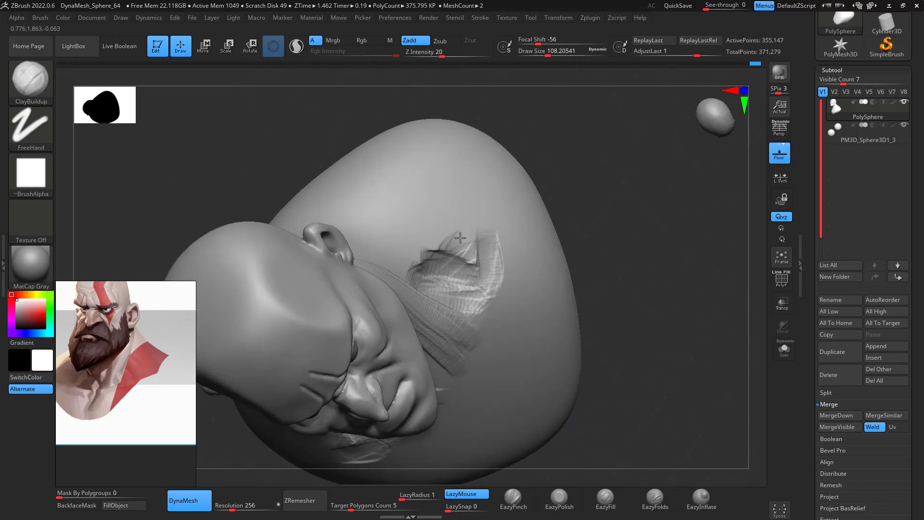
pyautogui.moveTo(410, 264); pyautogui.dragTo(452, 219)
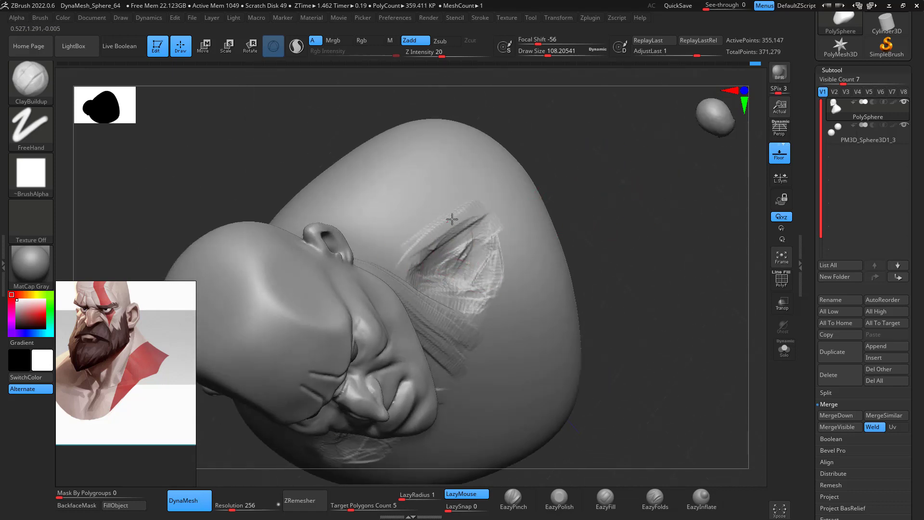
pyautogui.moveTo(640, 207)
pyautogui.keyDown('shift'); pyautogui.mouseDown()
pyautogui.moveTo(666, 227)
pyautogui.moveTo(645, 233)
pyautogui.moveTo(640, 225)
pyautogui.mouseUp(); pyautogui.keyUp('shift')
pyautogui.moveTo(564, 229)
pyautogui.mouseDown()
pyautogui.moveTo(603, 247)
pyautogui.moveTo(583, 268)
pyautogui.mouseUp()
pyautogui.moveTo(488, 250)
pyautogui.mouseDown()
pyautogui.moveTo(510, 301)
pyautogui.moveTo(508, 327)
pyautogui.mouseUp()
pyautogui.moveTo(602, 202)
pyautogui.mouseDown()
pyautogui.moveTo(643, 178)
pyautogui.moveTo(697, 255)
pyautogui.moveTo(660, 276)
pyautogui.moveTo(682, 300)
pyautogui.mouseUp()
pyautogui.moveTo(404, 339)
pyautogui.mouseDown()
pyautogui.moveTo(471, 327)
pyautogui.moveTo(542, 361)
pyautogui.mouseUp()
# Smooth the clay strokes on the collarbone and shoulder top at draw size about 136
pyautogui.press('space')
pyautogui.moveTo(593, 307); pyautogui.dragTo(597, 307)
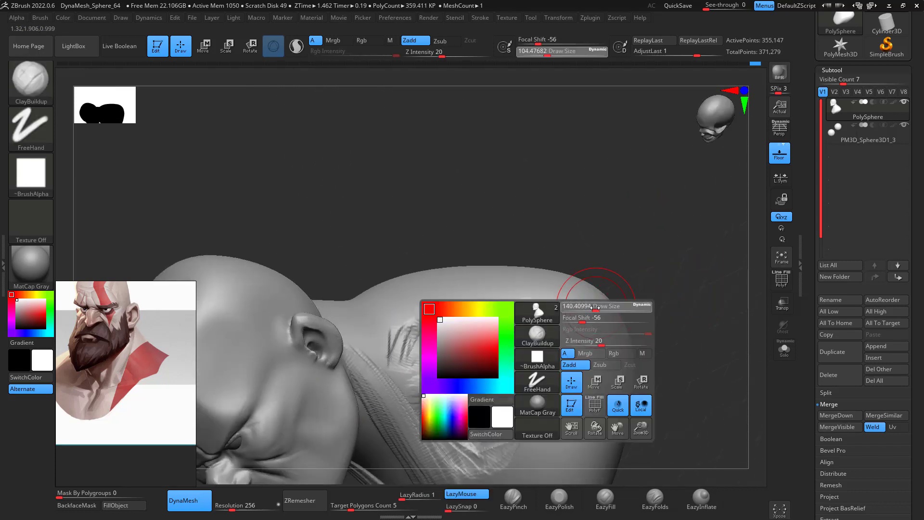
pyautogui.moveTo(539, 380)
pyautogui.keyDown('shift'); pyautogui.mouseDown()
pyautogui.moveTo(455, 402)
pyautogui.moveTo(529, 379)
pyautogui.mouseUp(); pyautogui.keyUp('shift')
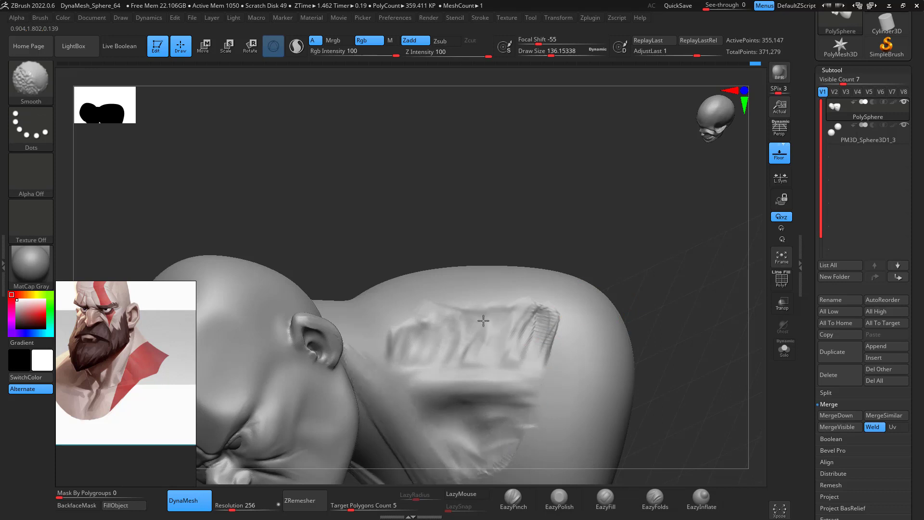
pyautogui.moveTo(660, 207)
pyautogui.mouseDown()
pyautogui.moveTo(708, 223)
pyautogui.moveTo(604, 266)
pyautogui.mouseUp()
# Fill in the trapezius with ClayBuildup strokes at draw size about 132 and undo the last stroke
pyautogui.press('space')
pyautogui.moveTo(421, 239); pyautogui.dragTo(419, 239)
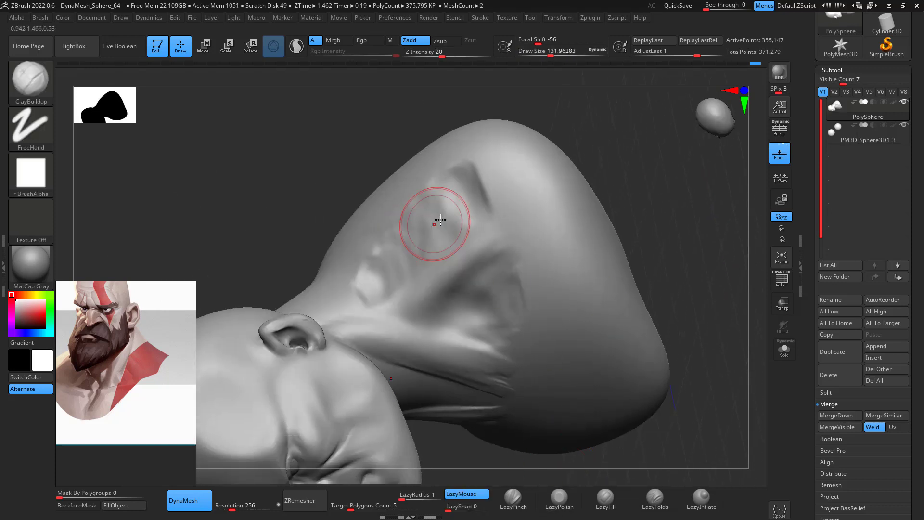
pyautogui.moveTo(383, 296); pyautogui.dragTo(474, 193)
pyautogui.hotkey('ctrl', 'z')
# Flatten the trapezius with the EazyPolish brush at draw size about 149 and smooth the collarbone area
pyautogui.click(558, 496)
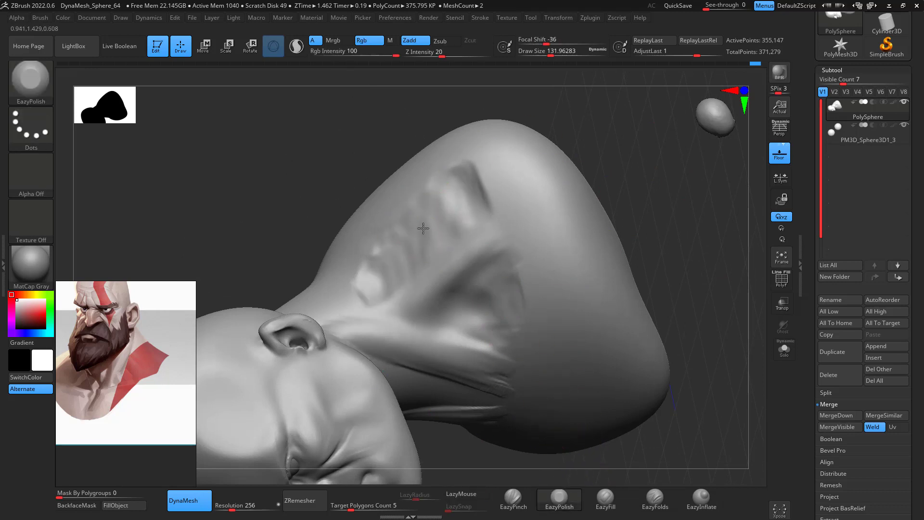
pyautogui.press('space')
pyautogui.moveTo(419, 235)
pyautogui.mouseDown()
pyautogui.moveTo(435, 236)
pyautogui.moveTo(406, 243)
pyautogui.moveTo(478, 313)
pyautogui.mouseUp()
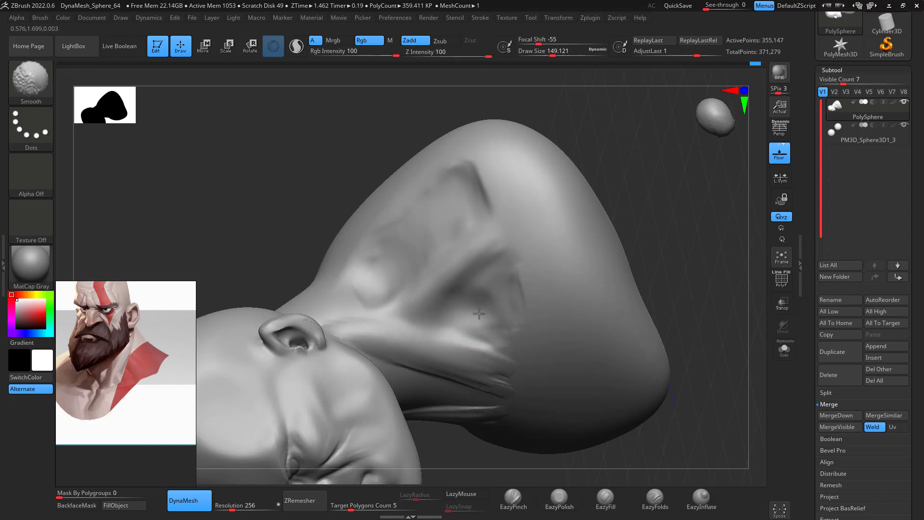
pyautogui.keyDown('shift'); pyautogui.moveTo(517, 342); pyautogui.dragTo(514, 354); pyautogui.keyUp('shift')
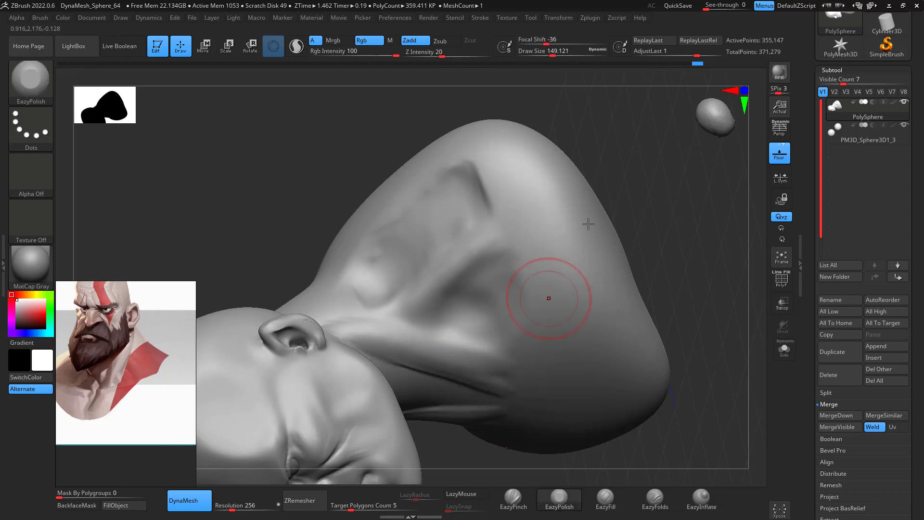
pyautogui.moveTo(549, 297)
pyautogui.mouseDown(button='right')
pyautogui.moveTo(648, 219)
pyautogui.moveTo(620, 216)
pyautogui.mouseUp(button='right')
pyautogui.moveTo(498, 230)
pyautogui.mouseDown()
pyautogui.moveTo(462, 262)
pyautogui.moveTo(473, 258)
pyautogui.mouseUp()
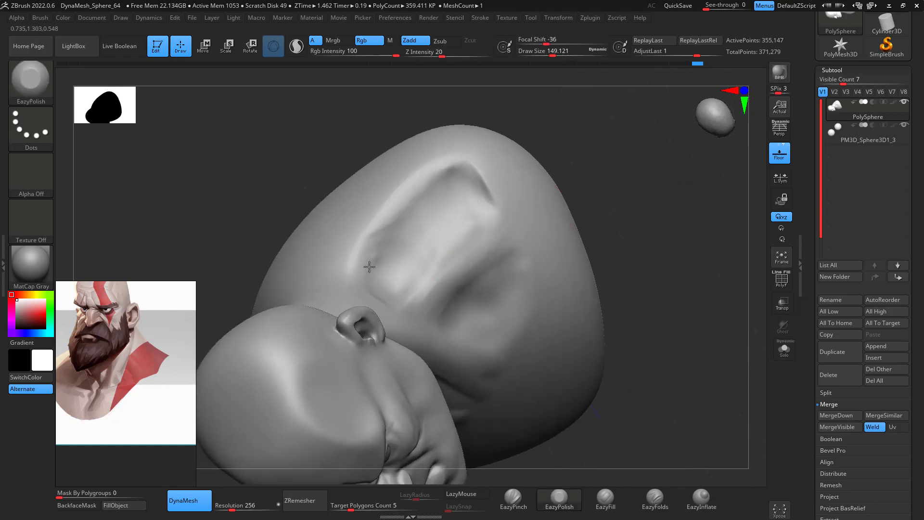
# Polish the trapezius from the neck to the shoulder with EazyPolish at draw size about 149 and smooth it
pyautogui.moveTo(369, 266); pyautogui.dragTo(450, 154)
pyautogui.moveTo(412, 199)
pyautogui.mouseDown(button='right')
pyautogui.moveTo(630, 150)
pyautogui.moveTo(588, 161)
pyautogui.moveTo(664, 183)
pyautogui.moveTo(607, 207)
pyautogui.moveTo(645, 237)
pyautogui.mouseUp(button='right')
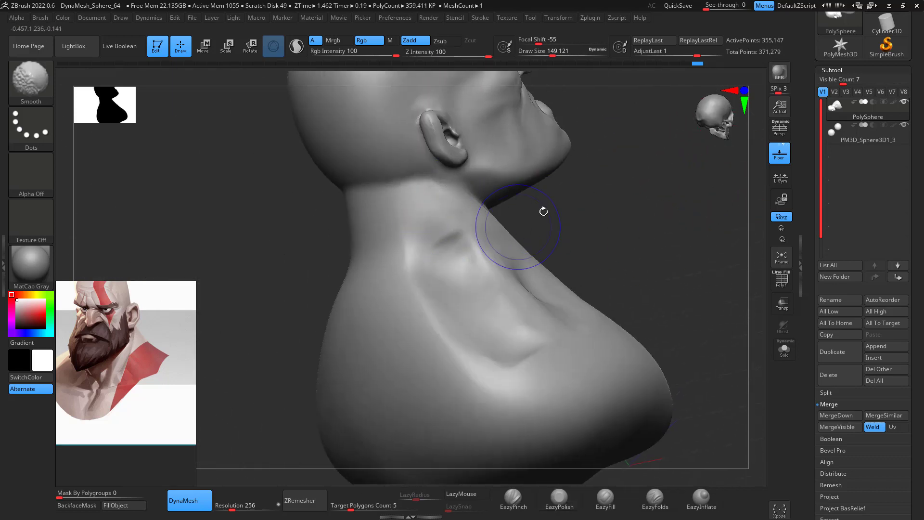
pyautogui.moveTo(543, 211); pyautogui.dragTo(569, 214, button='right')
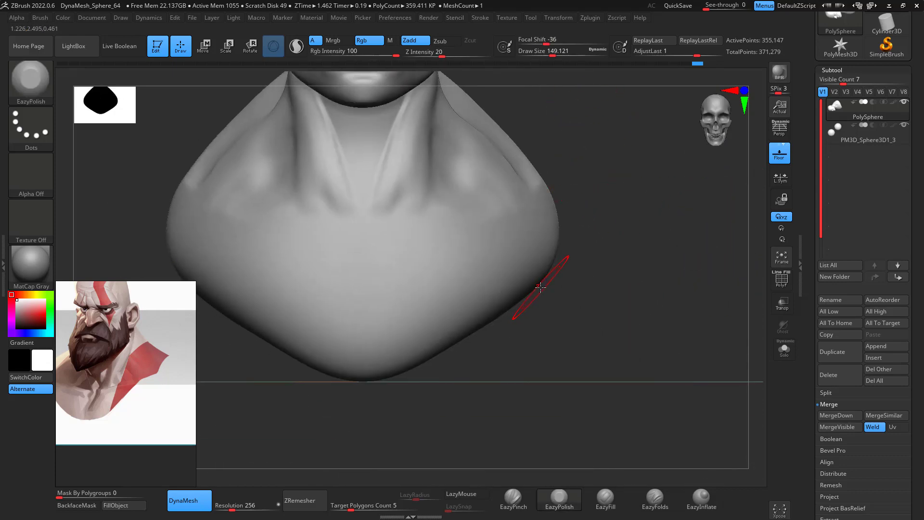
# Carve the pit of the throat and the start of the sternum line with DamStandard at draw size about 149
pyautogui.press('b')
pyautogui.press('d')
pyautogui.press('s')
pyautogui.keyDown('alt'); pyautogui.moveTo(627, 253); pyautogui.dragTo(670, 259, button='right'); pyautogui.keyUp('alt')
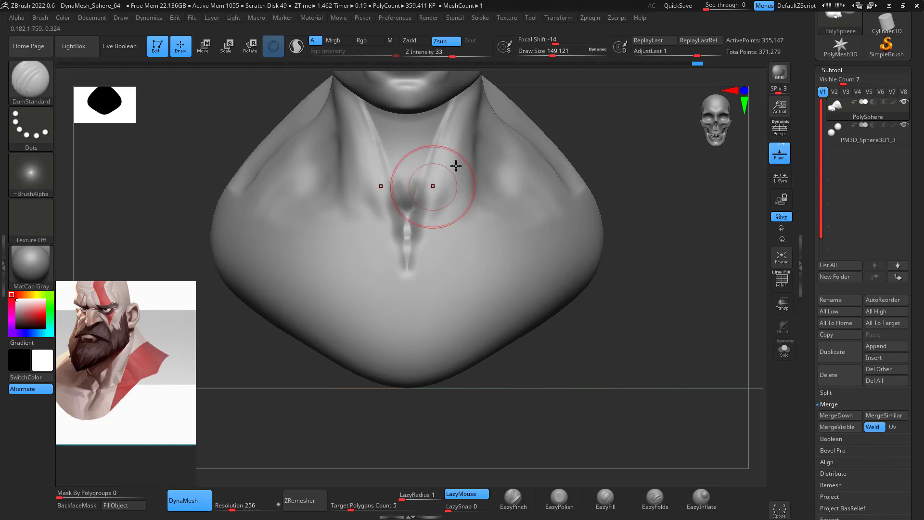
pyautogui.moveTo(456, 166); pyautogui.dragTo(528, 136, button='right')
pyautogui.moveTo(503, 186)
pyautogui.mouseDown(button='right')
pyautogui.moveTo(670, 294)
pyautogui.moveTo(566, 175)
pyautogui.moveTo(674, 149)
pyautogui.moveTo(618, 189)
pyautogui.mouseUp(button='right')
# Build up the throat to the underside of the chin with ClayBuildup at draw size about 149 and smooth the strokes
pyautogui.press('b')
pyautogui.press('c')
pyautogui.press('b')
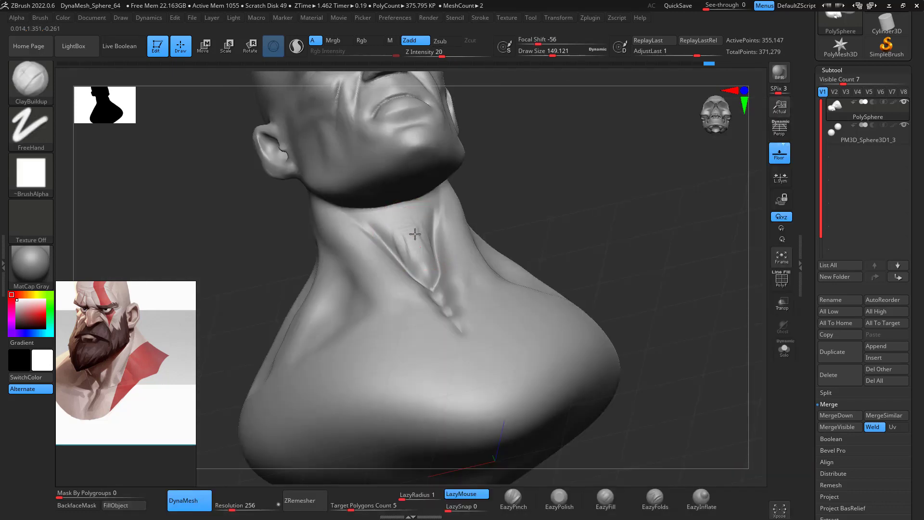
pyautogui.moveTo(422, 201); pyautogui.dragTo(412, 209, button='right')
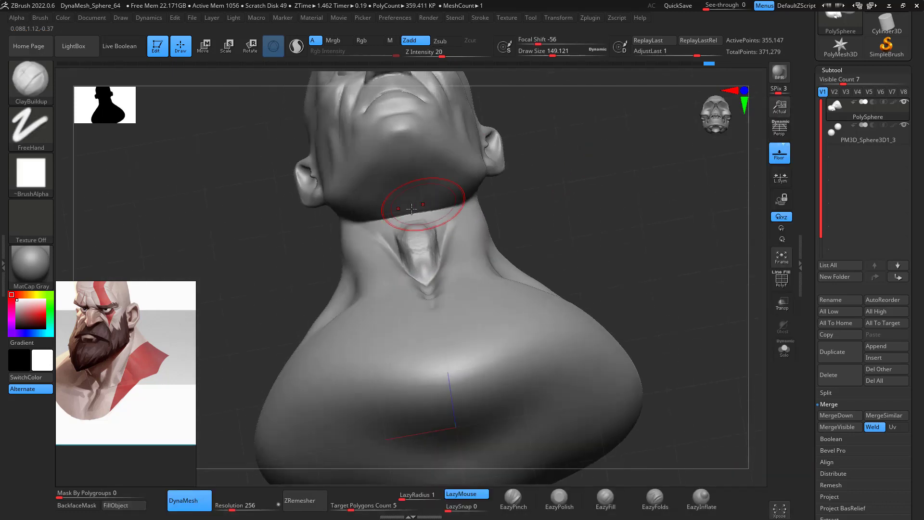
pyautogui.press('shift')
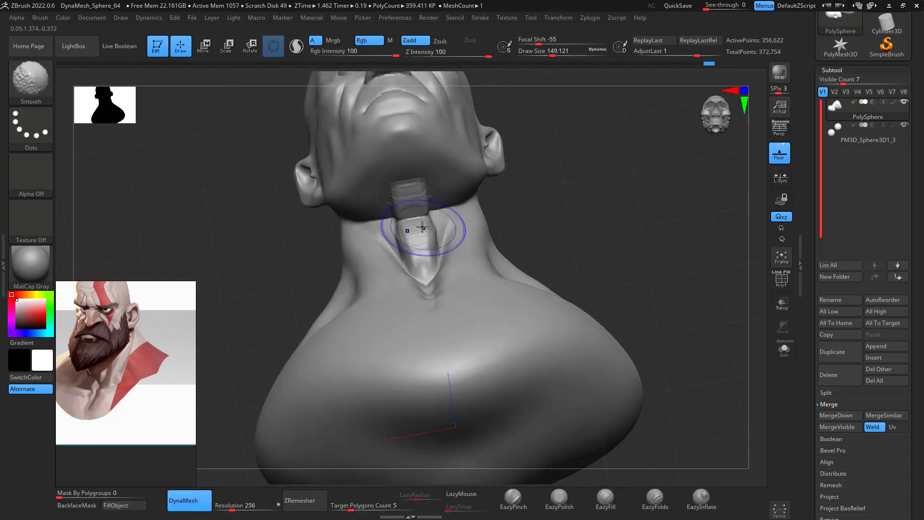
pyautogui.keyDown('shift'); pyautogui.moveTo(415, 229); pyautogui.dragTo(429, 205); pyautogui.keyUp('shift')
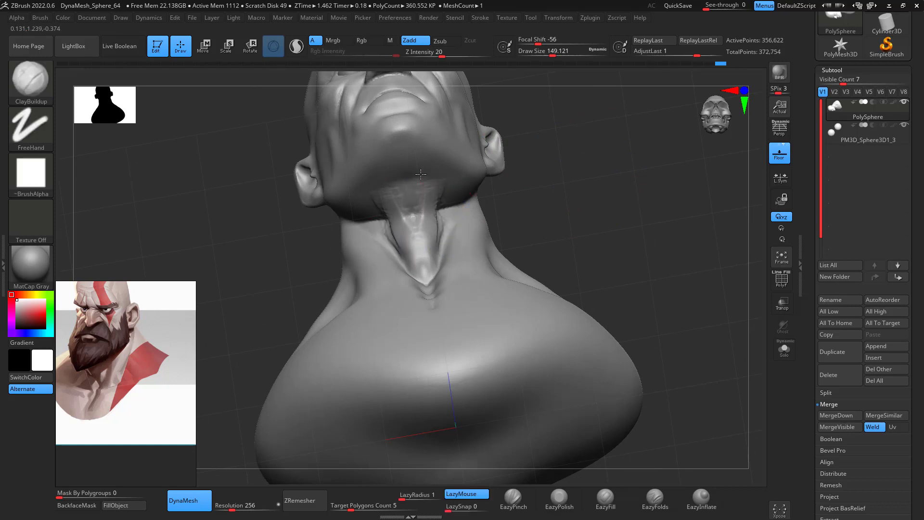
# Fill the underside of the jaw with ClayBuildup strokes and smooth them into the neck
pyautogui.moveTo(461, 178); pyautogui.dragTo(401, 223, button='right')
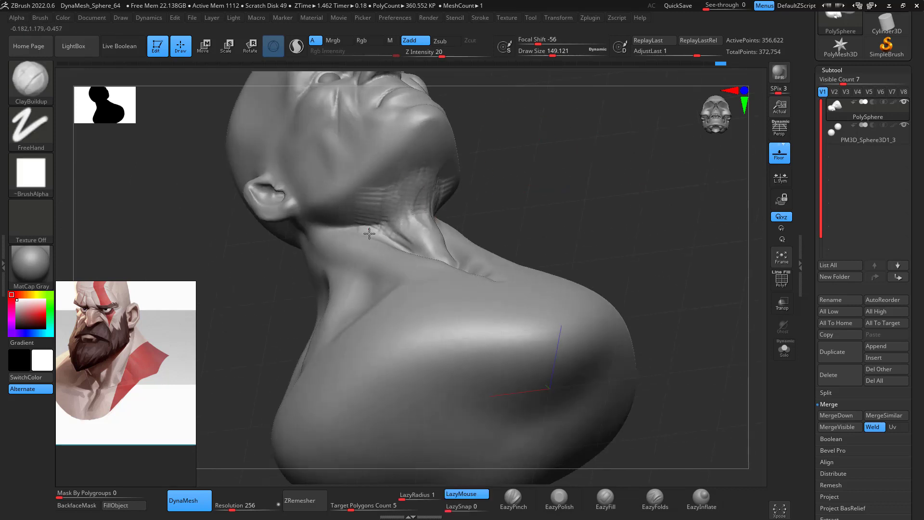
pyautogui.press('shift')
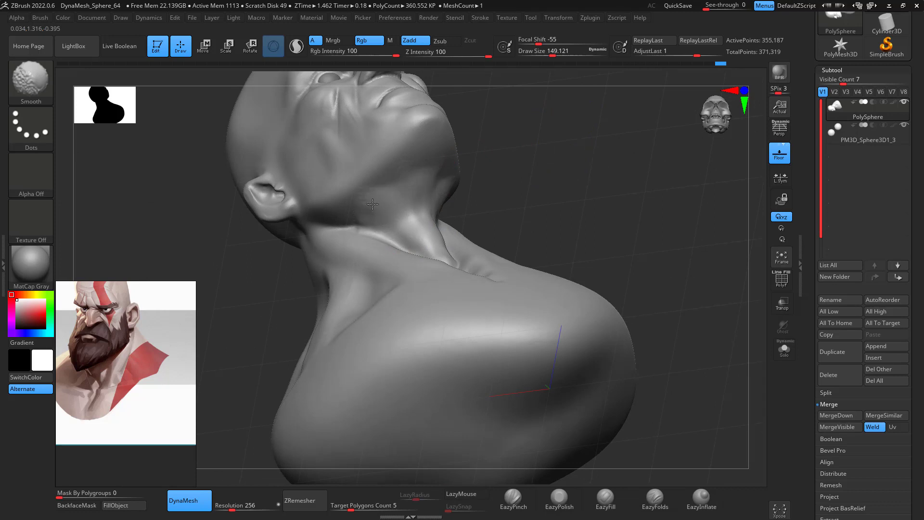
pyautogui.moveTo(428, 227); pyautogui.dragTo(337, 231, button='right')
pyautogui.press('shift')
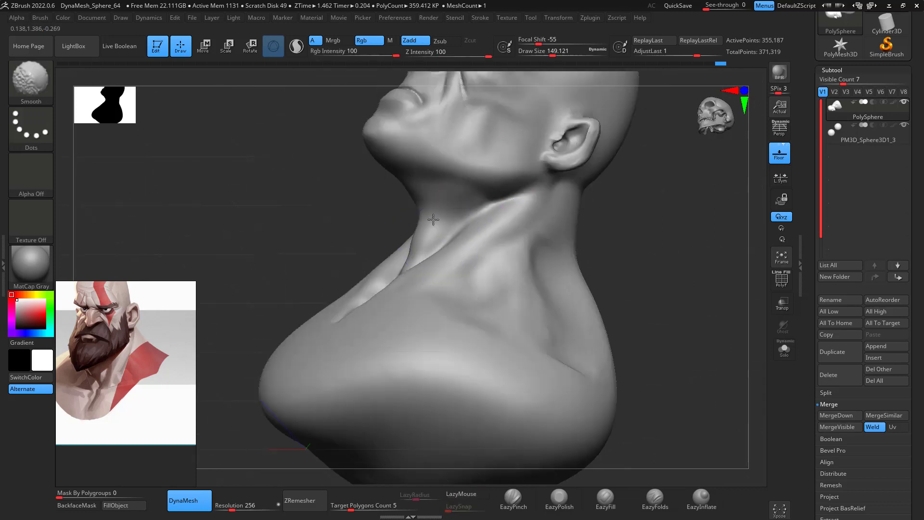
pyautogui.keyDown('shift'); pyautogui.moveTo(577, 172); pyautogui.dragTo(679, 240, button='right'); pyautogui.keyUp('shift')
# Carve the sternum line down the chest and the collarbone lines to the shoulders with DamStandard, undoing a stray stroke
pyautogui.press('b')
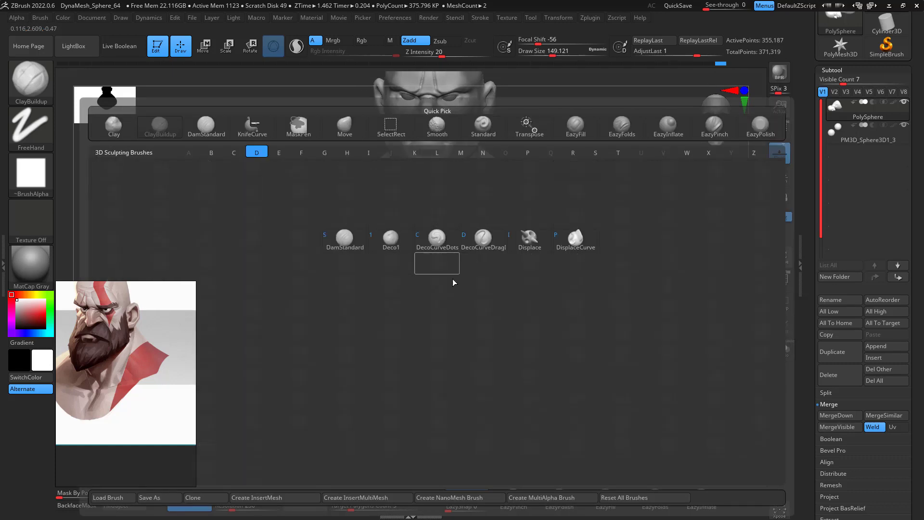
pyautogui.press('d')
pyautogui.press('s')
pyautogui.moveTo(428, 288); pyautogui.dragTo(430, 269)
pyautogui.moveTo(572, 227)
pyautogui.mouseDown(button='right')
pyautogui.moveTo(632, 220)
pyautogui.moveTo(629, 250)
pyautogui.mouseUp(button='right')
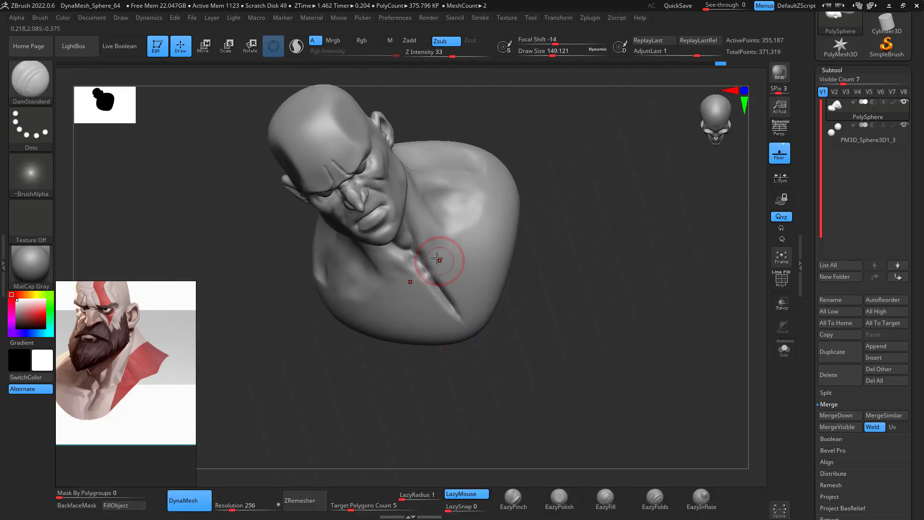
pyautogui.moveTo(435, 249)
pyautogui.mouseDown()
pyautogui.moveTo(484, 159)
pyautogui.moveTo(433, 255)
pyautogui.mouseUp()
pyautogui.hotkey('ctrl', 'z')
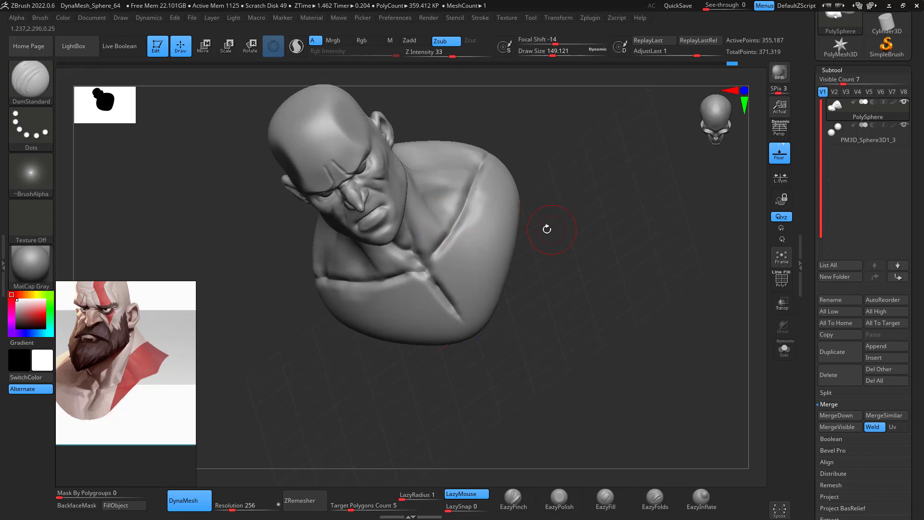
# Build up both collarbones with ClayBuildup at draw size about 158 and smooth the strokes into the chest
pyautogui.press('b')
pyautogui.press('c')
pyautogui.press('b')
pyautogui.press('space')
pyautogui.moveTo(459, 264); pyautogui.dragTo(447, 265)
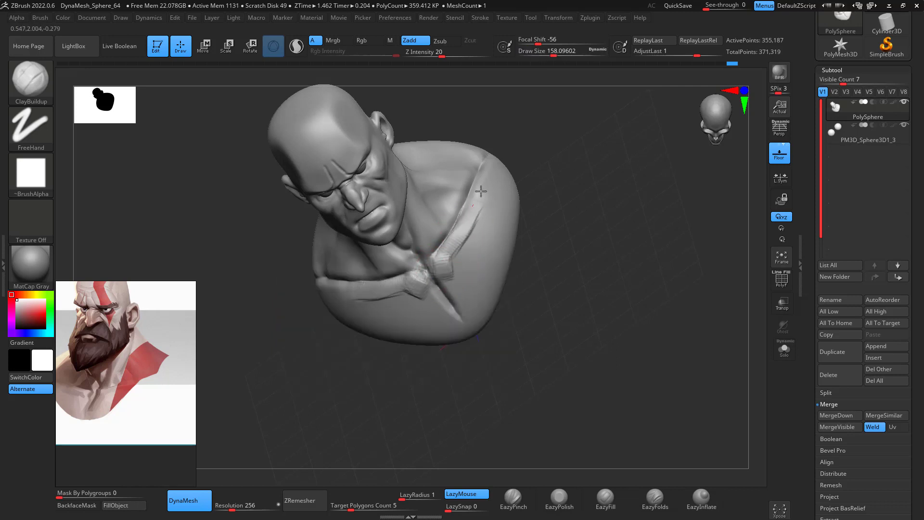
pyautogui.moveTo(456, 235); pyautogui.dragTo(502, 163)
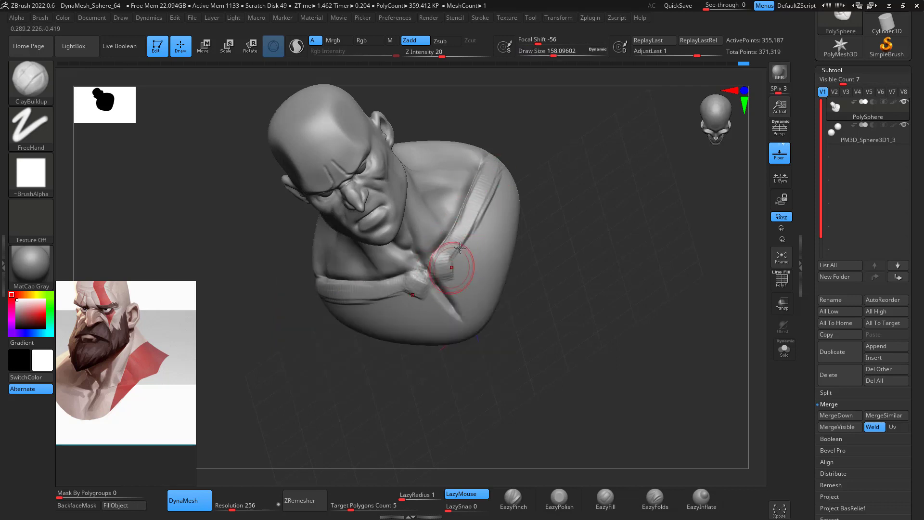
pyautogui.moveTo(458, 259)
pyautogui.keyDown('shift'); pyautogui.mouseDown()
pyautogui.moveTo(478, 221)
pyautogui.moveTo(464, 268)
pyautogui.moveTo(475, 244)
pyautogui.moveTo(469, 304)
pyautogui.moveTo(468, 260)
pyautogui.moveTo(491, 230)
pyautogui.moveTo(596, 171)
pyautogui.moveTo(592, 231)
pyautogui.mouseUp(); pyautogui.keyUp('shift')
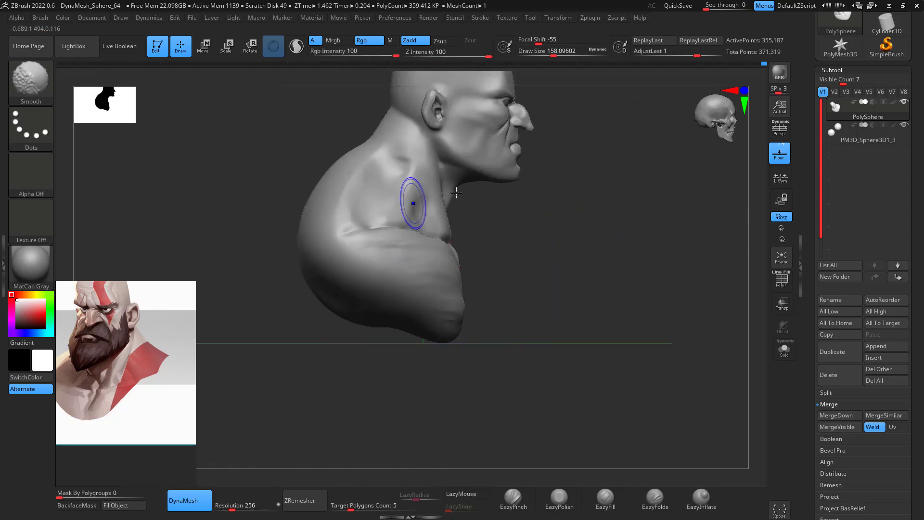
# Cover the nape, trapezius and upper back with ClayBuildup strokes at draw size about 158
pyautogui.moveTo(456, 193)
pyautogui.mouseDown()
pyautogui.moveTo(629, 233)
pyautogui.moveTo(660, 186)
pyautogui.moveTo(553, 231)
pyautogui.moveTo(565, 202)
pyautogui.moveTo(605, 200)
pyautogui.moveTo(642, 233)
pyautogui.moveTo(478, 209)
pyautogui.moveTo(600, 163)
pyautogui.moveTo(582, 190)
pyautogui.moveTo(519, 198)
pyautogui.mouseUp()
pyautogui.moveTo(394, 208); pyautogui.dragTo(587, 236)
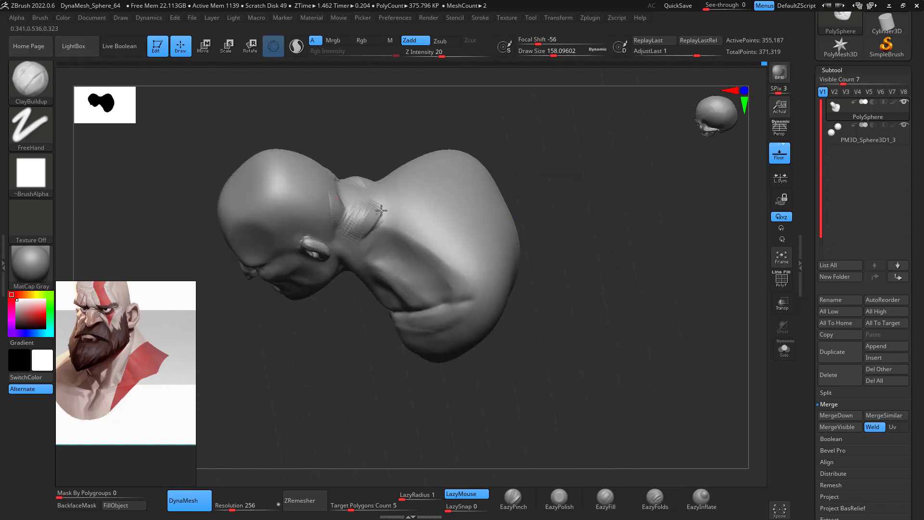
pyautogui.moveTo(418, 230)
pyautogui.mouseDown()
pyautogui.moveTo(440, 250)
pyautogui.moveTo(459, 245)
pyautogui.mouseUp()
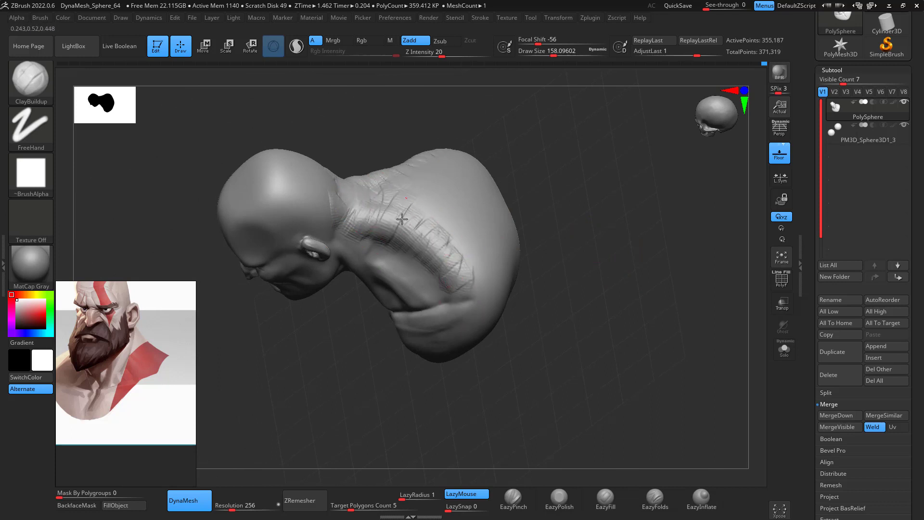
pyautogui.moveTo(401, 219)
pyautogui.mouseDown()
pyautogui.moveTo(440, 230)
pyautogui.moveTo(469, 262)
pyautogui.moveTo(464, 215)
pyautogui.moveTo(615, 264)
pyautogui.moveTo(629, 244)
pyautogui.moveTo(673, 283)
pyautogui.moveTo(680, 247)
pyautogui.moveTo(670, 228)
pyautogui.moveTo(614, 204)
pyautogui.moveTo(610, 236)
pyautogui.moveTo(602, 238)
pyautogui.mouseUp()
# Reshape the neck and trapezius outline with Move at draw size about 365 and smooth the clay strokes on the back
pyautogui.press('b')
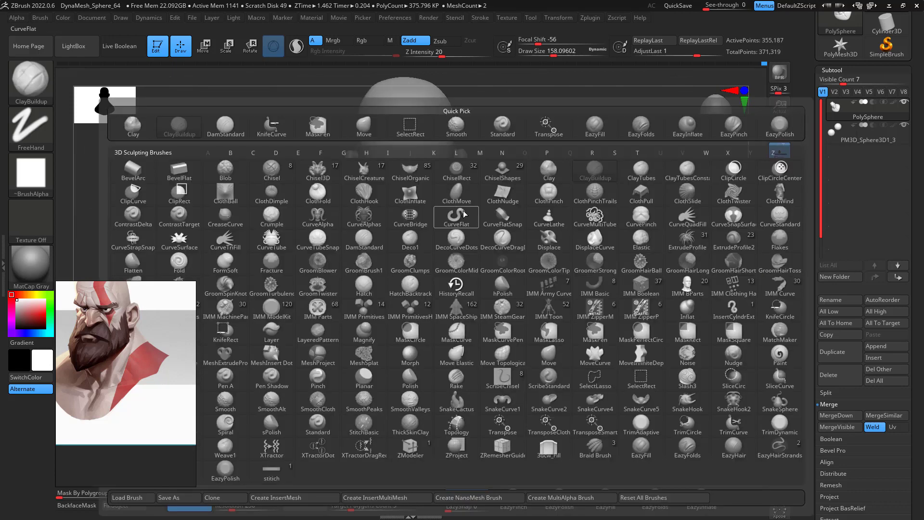
pyautogui.press('m')
pyautogui.press('v')
pyautogui.press('space')
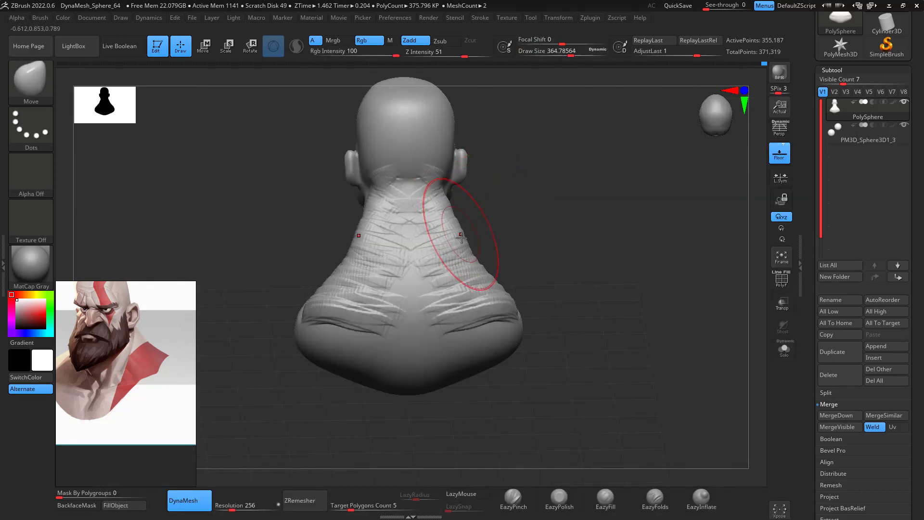
pyautogui.moveTo(462, 237); pyautogui.dragTo(498, 277)
pyautogui.moveTo(582, 221); pyautogui.dragTo(644, 254)
pyautogui.moveTo(467, 275)
pyautogui.keyDown('shift'); pyautogui.mouseDown()
pyautogui.moveTo(493, 272)
pyautogui.moveTo(491, 336)
pyautogui.moveTo(466, 394)
pyautogui.mouseUp(); pyautogui.keyUp('shift')
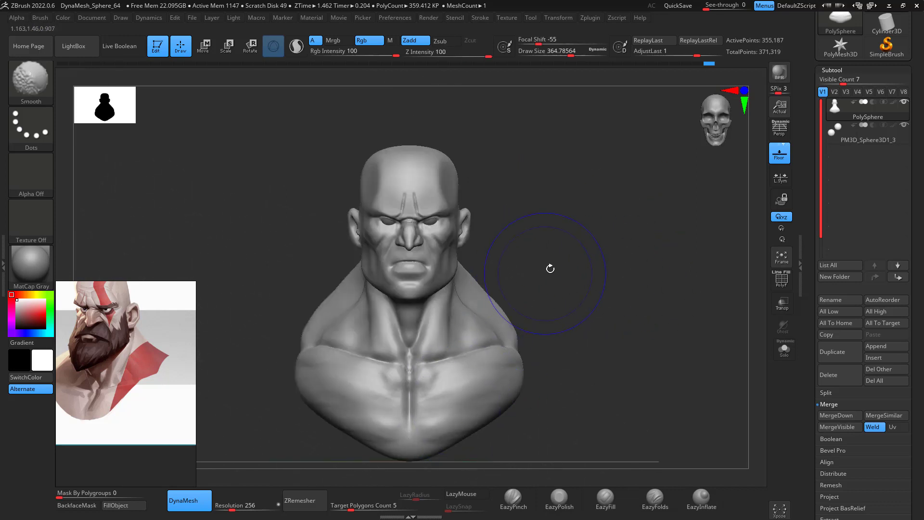
# Adjust the shoulder outline from the front with the Move brush and set the draw size to about 351
pyautogui.keyDown('alt'); pyautogui.moveTo(550, 268); pyautogui.dragTo(547, 223); pyautogui.keyUp('alt')
pyautogui.moveTo(507, 284)
pyautogui.mouseDown()
pyautogui.moveTo(523, 266)
pyautogui.moveTo(523, 303)
pyautogui.mouseUp()
pyautogui.press('space')
# Slice off the base of the bust with a slanted KnifeCurve cut from the upper back to the lower chest
pyautogui.moveTo(569, 247)
pyautogui.mouseDown()
pyautogui.moveTo(619, 196)
pyautogui.moveTo(710, 194)
pyautogui.mouseUp()
pyautogui.moveTo(698, 225)
pyautogui.keyDown('alt'); pyautogui.mouseDown()
pyautogui.moveTo(615, 249)
pyautogui.moveTo(683, 246)
pyautogui.mouseUp(); pyautogui.keyUp('alt')
pyautogui.moveTo(685, 285)
pyautogui.keyDown('alt'); pyautogui.mouseDown()
pyautogui.moveTo(663, 181)
pyautogui.moveTo(368, 388)
pyautogui.moveTo(319, 411)
pyautogui.mouseUp(); pyautogui.keyUp('alt')
pyautogui.moveTo(598, 301); pyautogui.dragTo(532, 236)
pyautogui.press('shift')
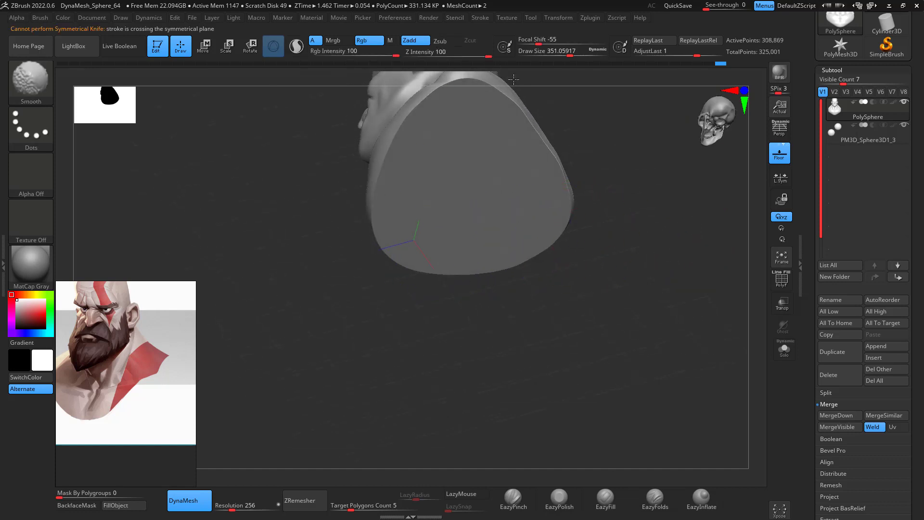
pyautogui.moveTo(674, 248); pyautogui.dragTo(696, 315)
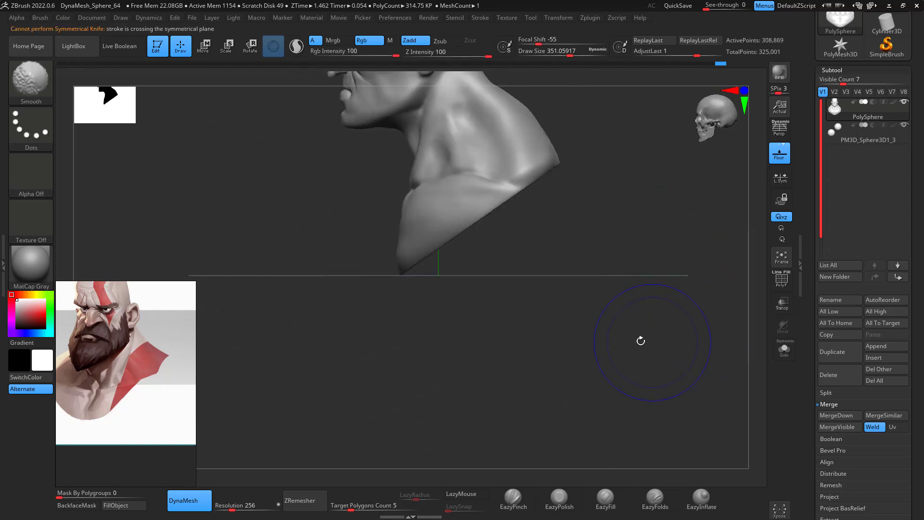
# Reshape the shoulders and the outer ends of the collarbones with the Move brush at draw size about 234
pyautogui.moveTo(558, 338); pyautogui.dragTo(617, 329)
pyautogui.moveTo(655, 159)
pyautogui.keyDown('alt'); pyautogui.mouseDown()
pyautogui.moveTo(619, 322)
pyautogui.moveTo(615, 211)
pyautogui.moveTo(587, 218)
pyautogui.mouseUp(); pyautogui.keyUp('alt')
pyautogui.press('shift')
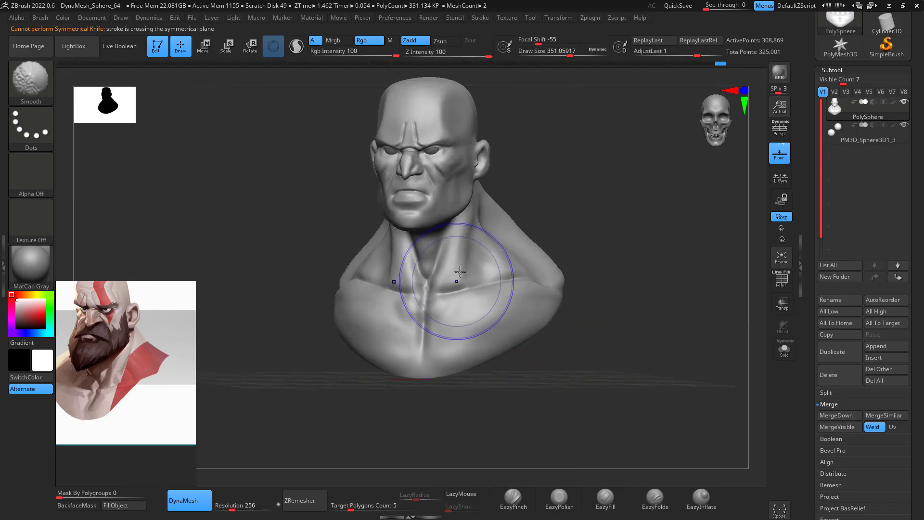
pyautogui.moveTo(594, 184); pyautogui.dragTo(581, 211)
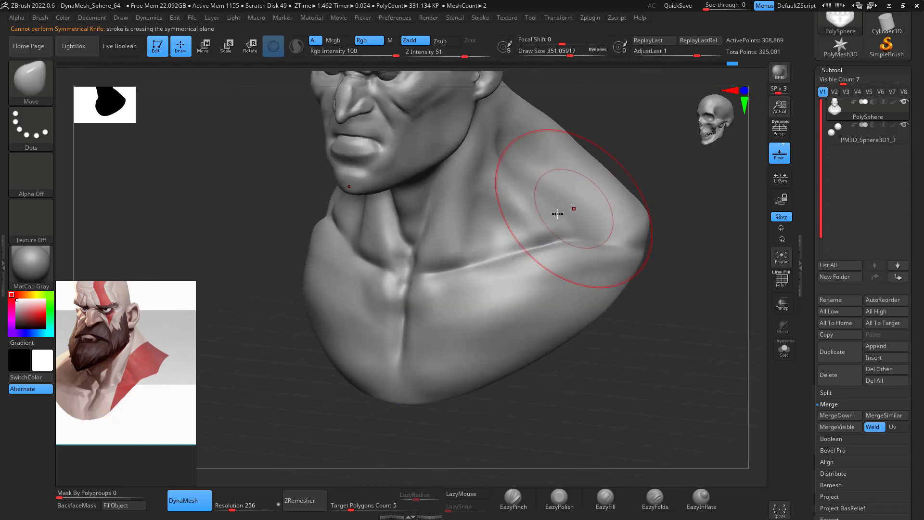
pyautogui.press('space')
pyautogui.moveTo(508, 219); pyautogui.dragTo(496, 219)
pyautogui.moveTo(682, 229)
pyautogui.mouseDown()
pyautogui.moveTo(702, 216)
pyautogui.moveTo(677, 236)
pyautogui.mouseUp()
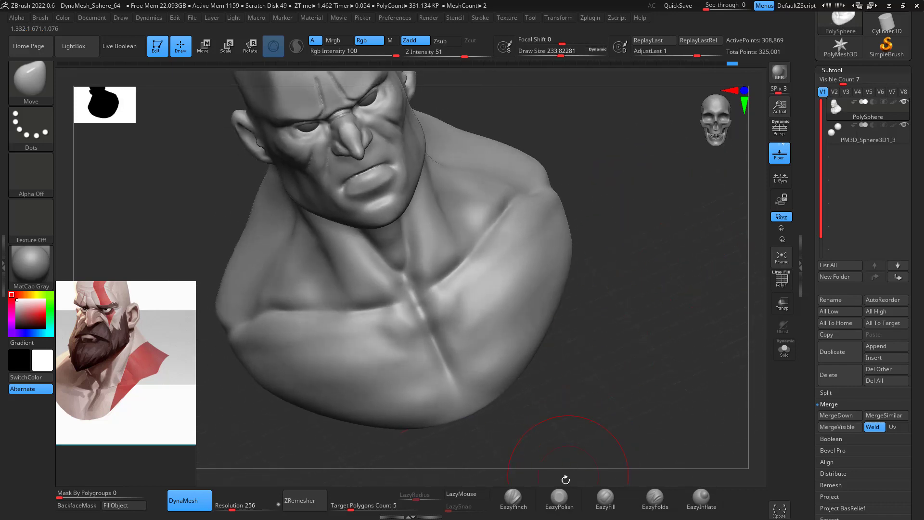
# Sharpen the sternum line and the upper collarbone creases with EazyPinch at draw size about 90
pyautogui.click(514, 499)
pyautogui.press('space')
pyautogui.moveTo(475, 310)
pyautogui.mouseDown()
pyautogui.moveTo(459, 310)
pyautogui.moveTo(431, 338)
pyautogui.moveTo(452, 383)
pyautogui.mouseUp()
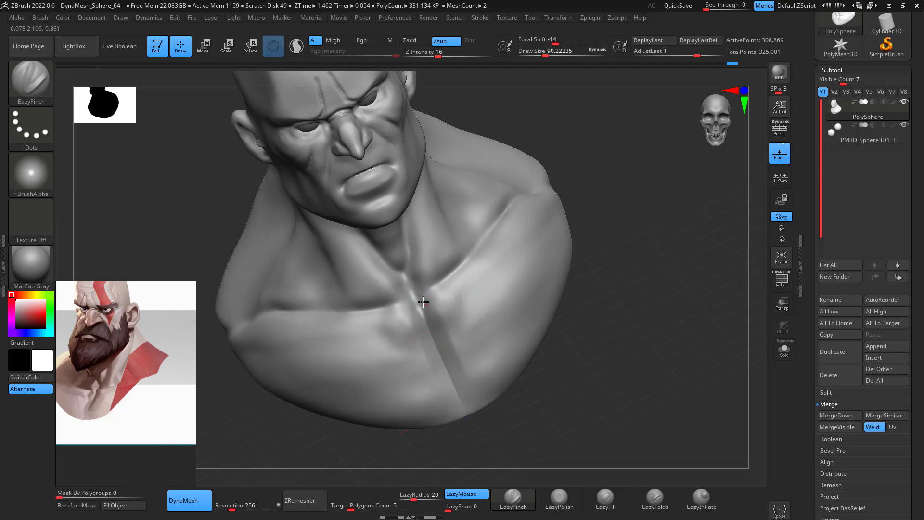
pyautogui.moveTo(423, 302)
pyautogui.mouseDown()
pyautogui.moveTo(422, 292)
pyautogui.moveTo(475, 252)
pyautogui.moveTo(516, 196)
pyautogui.mouseUp()
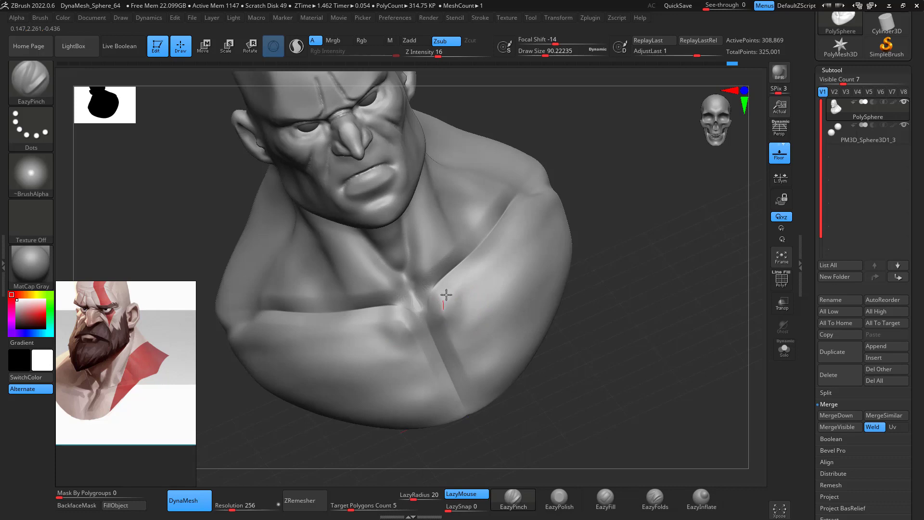
pyautogui.moveTo(446, 294); pyautogui.dragTo(461, 285)
# Pinch a crease below each collarbone across the upper chest and smooth the area above it
pyautogui.moveTo(617, 193)
pyautogui.mouseDown()
pyautogui.moveTo(648, 181)
pyautogui.moveTo(633, 227)
pyautogui.moveTo(626, 222)
pyautogui.moveTo(646, 129)
pyautogui.moveTo(602, 163)
pyautogui.moveTo(615, 165)
pyautogui.moveTo(530, 169)
pyautogui.moveTo(414, 226)
pyautogui.moveTo(424, 298)
pyautogui.mouseUp()
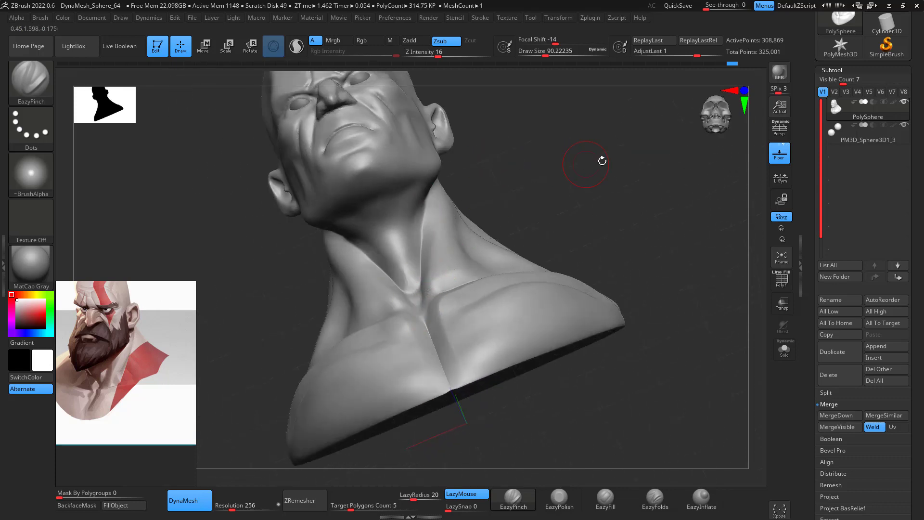
pyautogui.moveTo(602, 161)
pyautogui.mouseDown()
pyautogui.moveTo(643, 175)
pyautogui.moveTo(626, 183)
pyautogui.moveTo(630, 163)
pyautogui.moveTo(604, 194)
pyautogui.mouseUp()
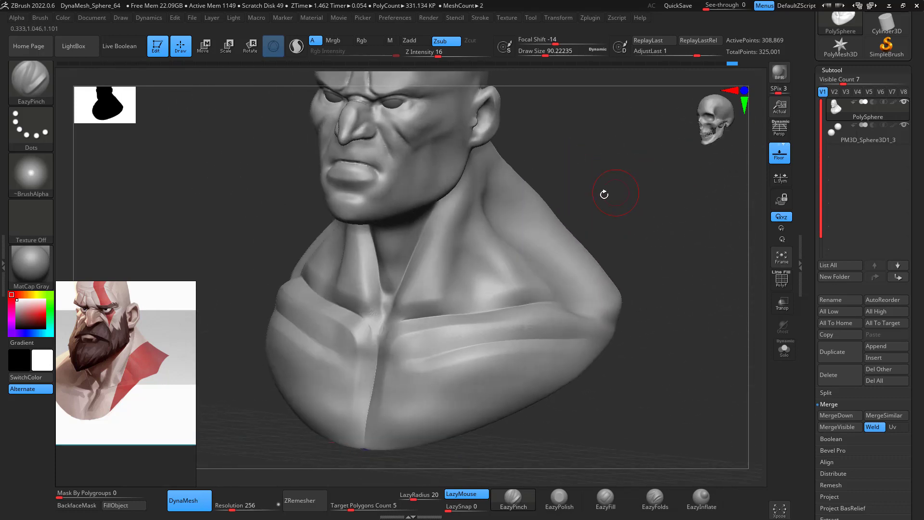
pyautogui.press('shift')
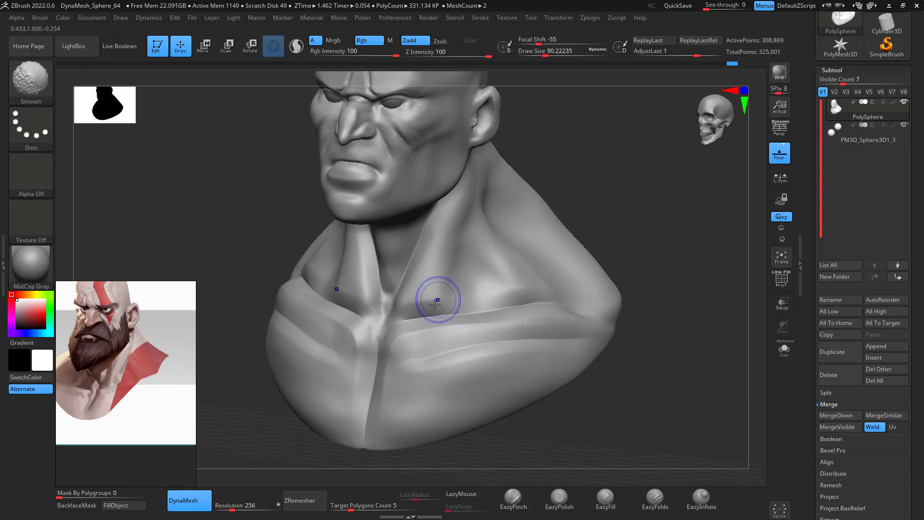
# Define the rear edge of the neck muscle below the ear with EazyPinch and smooth it
pyautogui.moveTo(608, 169)
pyautogui.mouseDown()
pyautogui.moveTo(577, 181)
pyautogui.moveTo(625, 151)
pyautogui.moveTo(497, 145)
pyautogui.mouseUp()
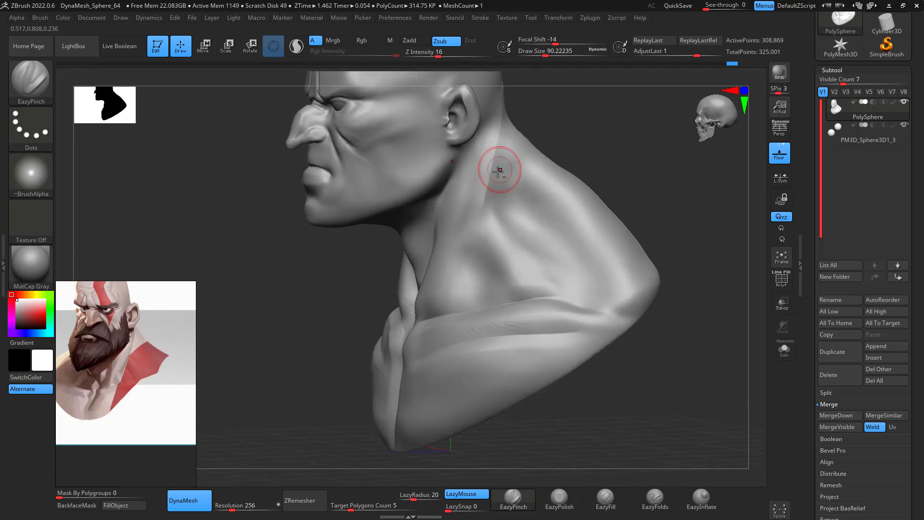
pyautogui.press('shift')
pyautogui.moveTo(497, 113)
pyautogui.mouseDown()
pyautogui.moveTo(456, 270)
pyautogui.moveTo(472, 180)
pyautogui.mouseUp()
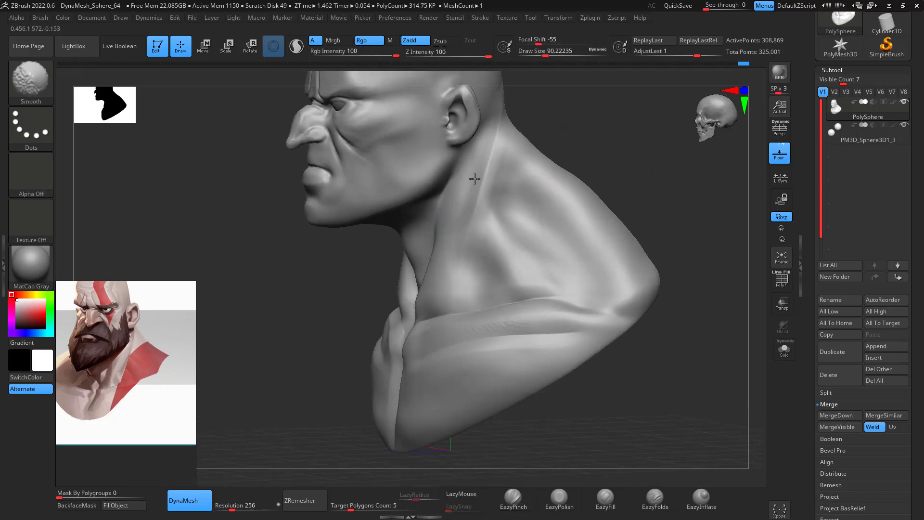
# Smooth the area between the brows and the bridge of the nose at draw size about 90
pyautogui.moveTo(577, 149); pyautogui.dragTo(674, 156)
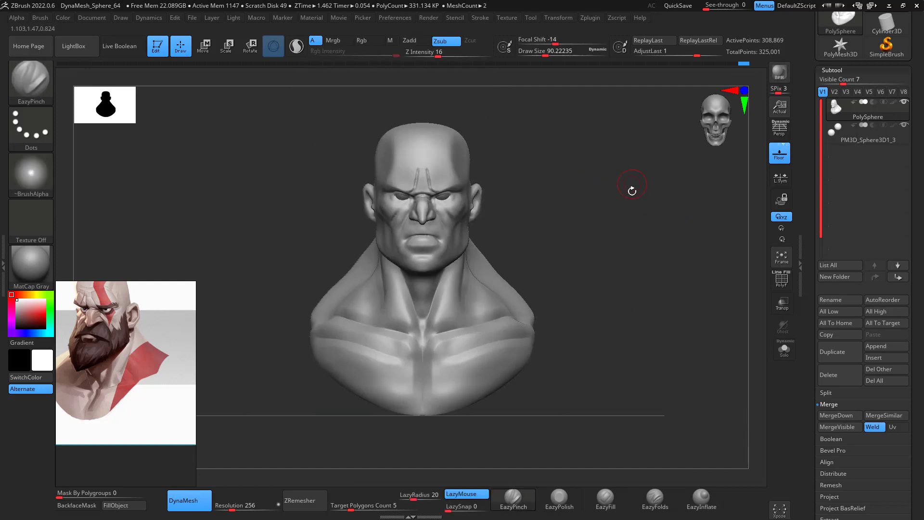
pyautogui.moveTo(634, 187)
pyautogui.mouseDown()
pyautogui.moveTo(618, 252)
pyautogui.moveTo(703, 452)
pyautogui.mouseUp()
pyautogui.press('shift')
pyautogui.keyDown('shift'); pyautogui.moveTo(411, 213); pyautogui.dragTo(417, 240); pyautogui.keyUp('shift')
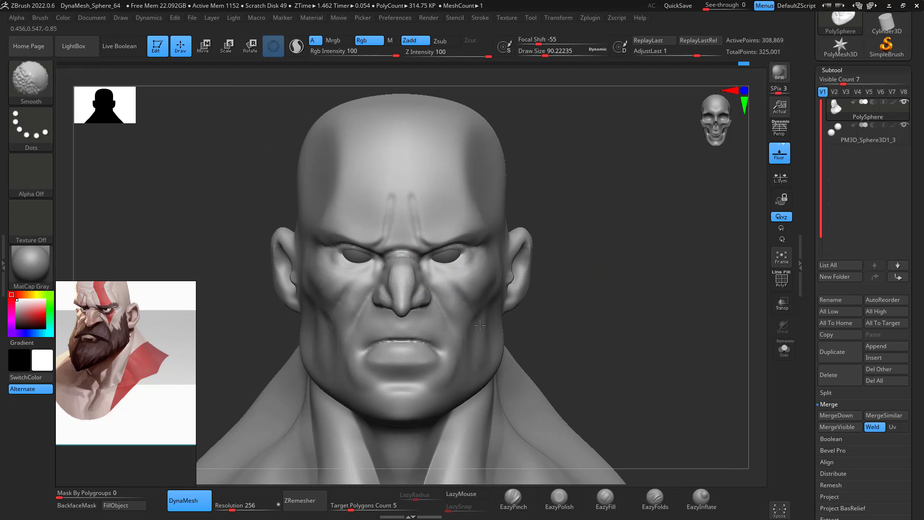
# Build up the vertical frown folds between the brows with ClayBuildup at draw size about 59
pyautogui.moveTo(693, 186); pyautogui.dragTo(597, 221)
pyautogui.keyDown('alt'); pyautogui.moveTo(701, 202); pyautogui.dragTo(710, 180); pyautogui.keyUp('alt')
pyautogui.moveTo(377, 436); pyautogui.dragTo(455, 419)
pyautogui.moveTo(572, 260)
pyautogui.mouseDown()
pyautogui.moveTo(553, 255)
pyautogui.moveTo(569, 253)
pyautogui.moveTo(547, 201)
pyautogui.mouseUp()
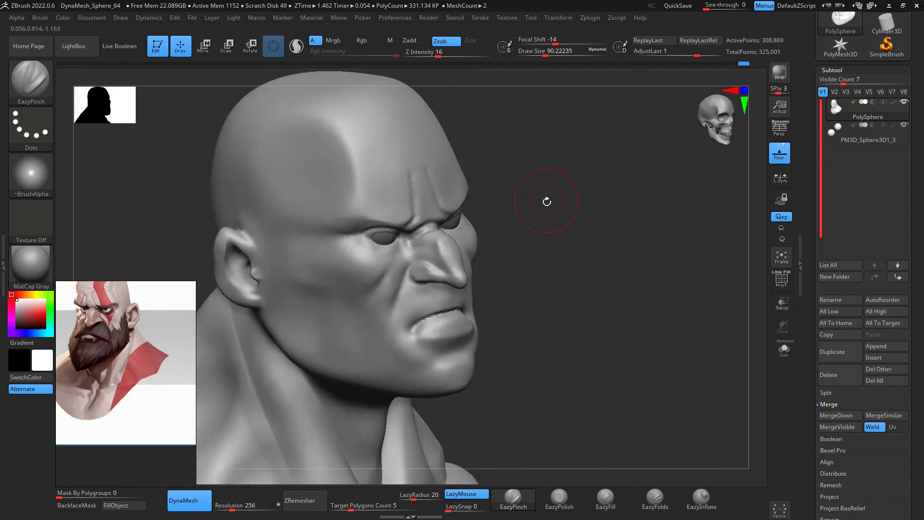
pyautogui.press('b')
pyautogui.press('c')
pyautogui.press('b')
pyautogui.press('space')
pyautogui.moveTo(452, 225); pyautogui.dragTo(435, 212)
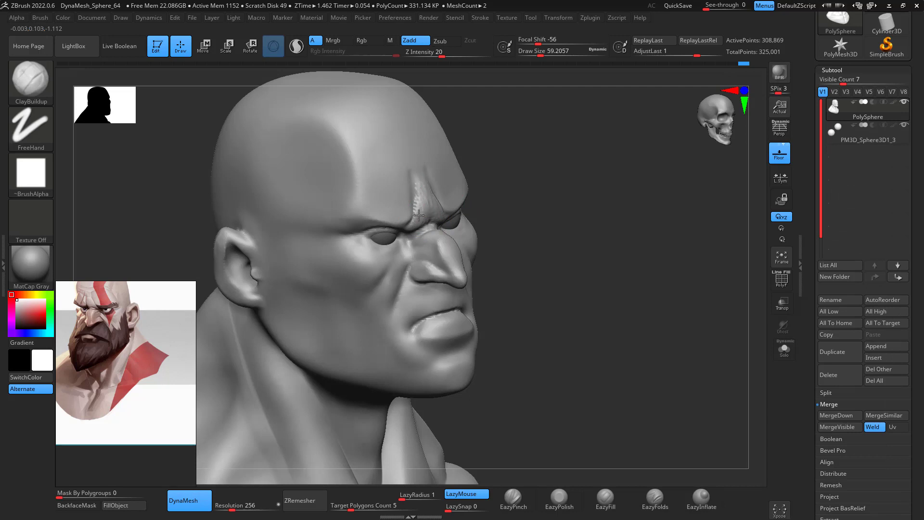
pyautogui.moveTo(418, 215); pyautogui.dragTo(417, 192)
# Add clay volume across both brow ridges and smooth the strokes into the forehead
pyautogui.moveTo(576, 171); pyautogui.dragTo(528, 148)
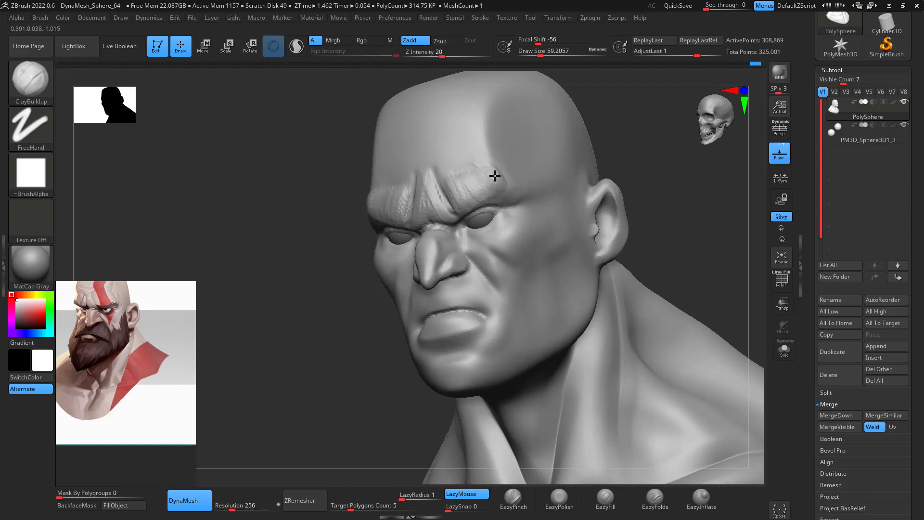
pyautogui.press('shift')
pyautogui.moveTo(666, 178)
pyautogui.keyDown('shift'); pyautogui.mouseDown()
pyautogui.moveTo(698, 204)
pyautogui.moveTo(665, 226)
pyautogui.moveTo(662, 214)
pyautogui.moveTo(676, 294)
pyautogui.moveTo(717, 175)
pyautogui.mouseUp(); pyautogui.keyUp('shift')
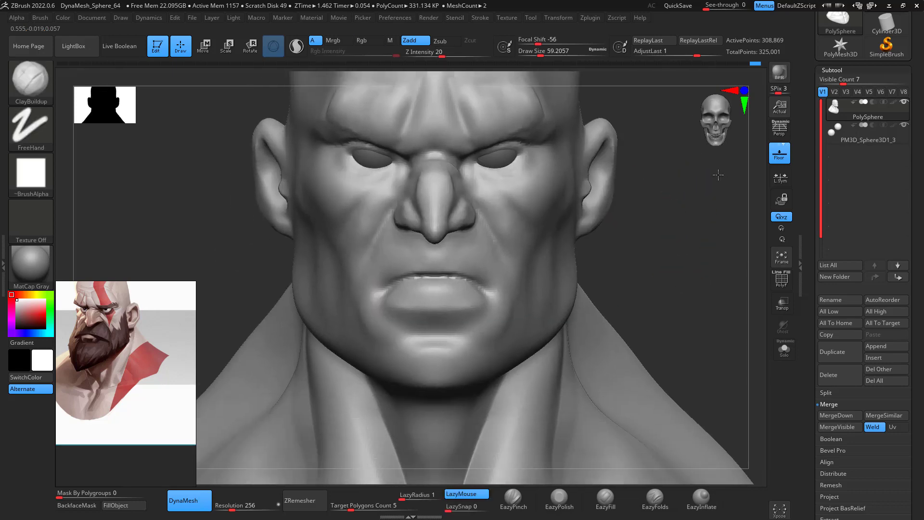
# Refine the tip and nostrils of the nose with the Move brush at draw size about 56
pyautogui.press('b')
pyautogui.press('m')
pyautogui.press('v')
pyautogui.press('space')
pyautogui.click(443, 233)
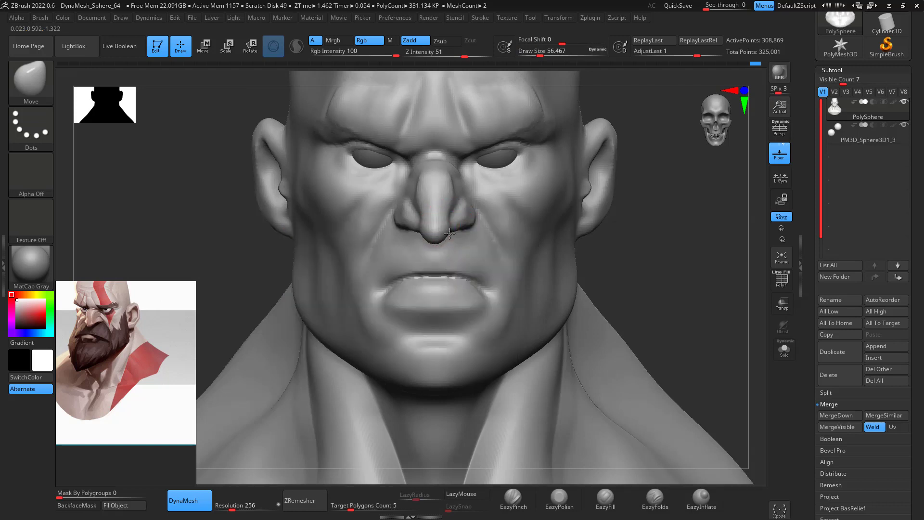
pyautogui.moveTo(443, 223)
pyautogui.mouseDown(button='right')
pyautogui.moveTo(461, 244)
pyautogui.moveTo(437, 297)
pyautogui.moveTo(455, 247)
pyautogui.mouseUp(button='right')
pyautogui.moveTo(416, 313)
pyautogui.mouseDown(button='right')
pyautogui.moveTo(600, 233)
pyautogui.moveTo(691, 258)
pyautogui.moveTo(678, 231)
pyautogui.moveTo(651, 245)
pyautogui.moveTo(701, 244)
pyautogui.moveTo(675, 152)
pyautogui.moveTo(691, 192)
pyautogui.moveTo(570, 145)
pyautogui.mouseUp(button='right')
# Try to reshape the brow with the Move brush at draw size about 145 and undo the change
pyautogui.press('b')
pyautogui.press('m')
pyautogui.press('v')
pyautogui.press('space')
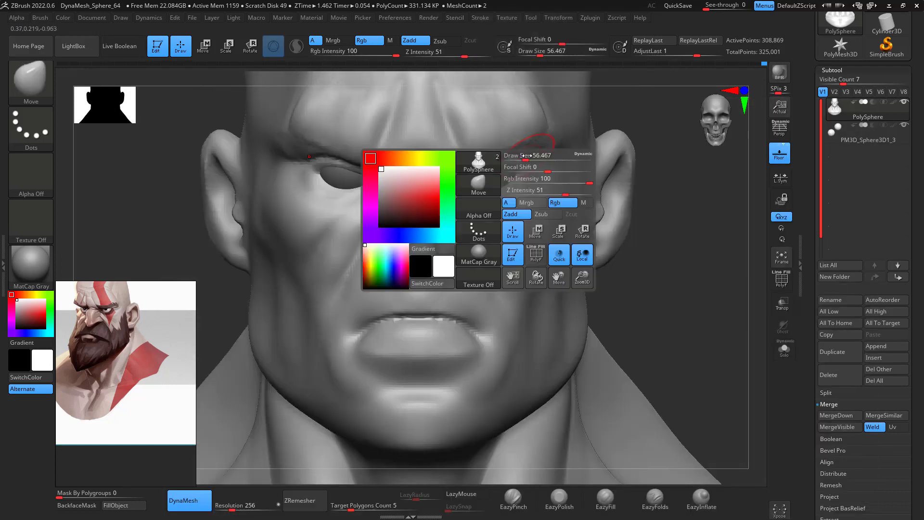
pyautogui.moveTo(524, 156)
pyautogui.mouseDown()
pyautogui.moveTo(533, 156)
pyautogui.moveTo(529, 139)
pyautogui.mouseUp()
pyautogui.press('space')
pyautogui.moveTo(667, 241)
pyautogui.mouseDown(button='right')
pyautogui.moveTo(725, 238)
pyautogui.moveTo(697, 217)
pyautogui.mouseUp(button='right')
pyautogui.hotkey('ctrl', 'z')
# Lasso-mask the brow and lower forehead, invert the mask, and try reshaping the brow edge with Move at draw size about 120
pyautogui.moveTo(495, 143)
pyautogui.keyDown('shift'); pyautogui.mouseDown()
pyautogui.moveTo(481, 117)
pyautogui.moveTo(520, 130)
pyautogui.mouseUp(); pyautogui.keyUp('shift')
pyautogui.moveTo(761, 173)
pyautogui.keyDown('alt'); pyautogui.mouseDown()
pyautogui.moveTo(750, 172)
pyautogui.moveTo(755, 207)
pyautogui.mouseUp(); pyautogui.keyUp('alt')
pyautogui.keyDown('alt'); pyautogui.moveTo(645, 463); pyautogui.dragTo(561, 517); pyautogui.keyUp('alt')
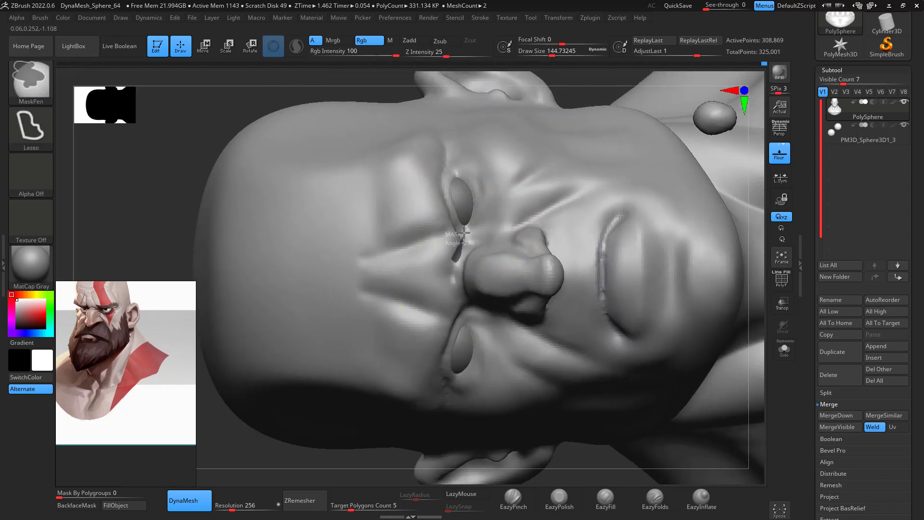
pyautogui.moveTo(457, 180)
pyautogui.keyDown('ctrl'); pyautogui.mouseDown()
pyautogui.moveTo(418, 82)
pyautogui.moveTo(288, 258)
pyautogui.mouseUp(); pyautogui.keyUp('ctrl')
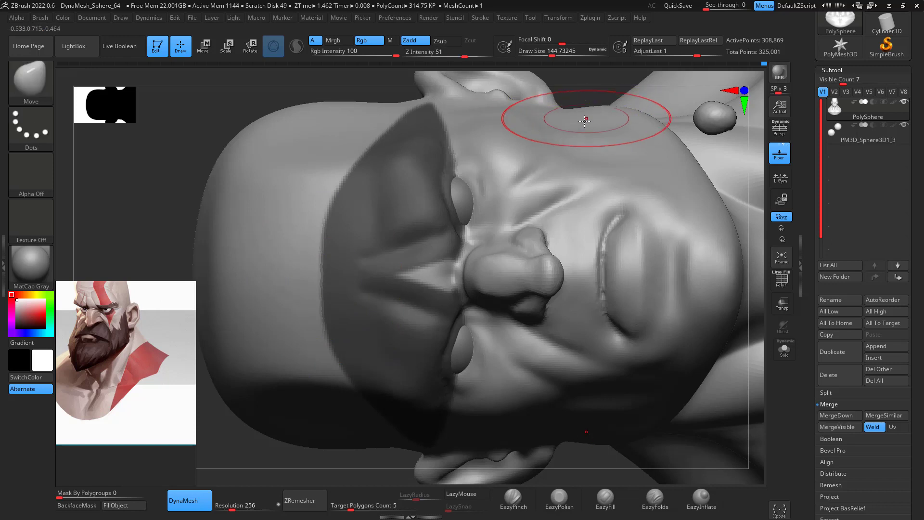
pyautogui.press('ctrl')
pyautogui.keyDown('ctrl'); pyautogui.click(600, 95); pyautogui.keyUp('ctrl')
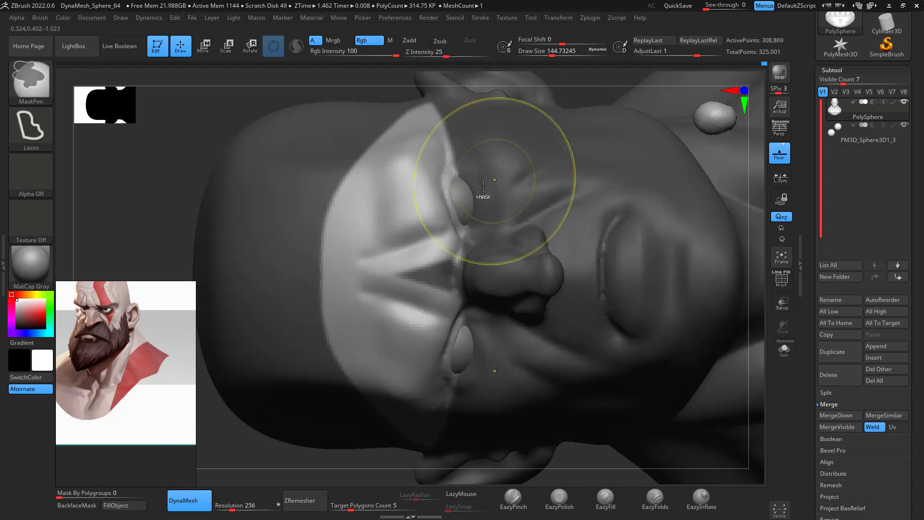
pyautogui.press('space')
pyautogui.moveTo(447, 191); pyautogui.dragTo(436, 191)
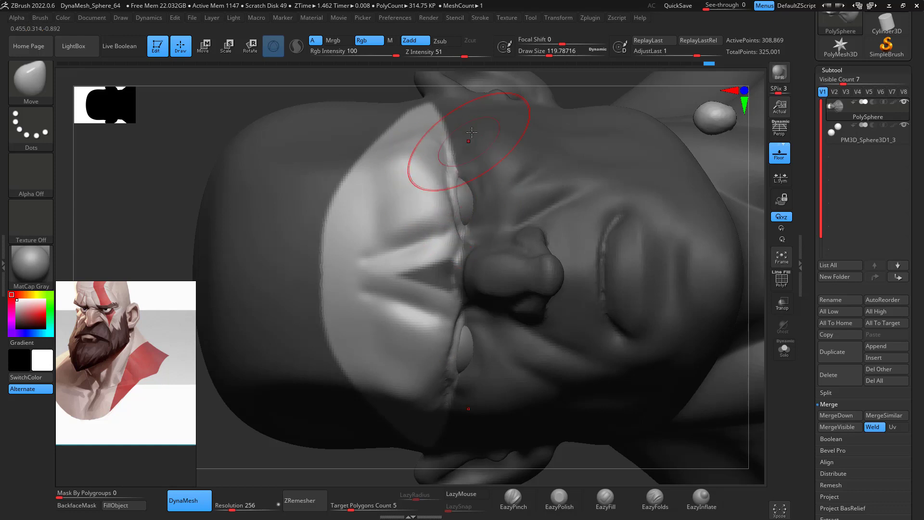
# Undo the brow reshaping and the mask inversion, and clear the mask
pyautogui.hotkey('ctrl', 'z')
pyautogui.hotkey('ctrl', 'z')
pyautogui.hotkey('ctrl', 'z')
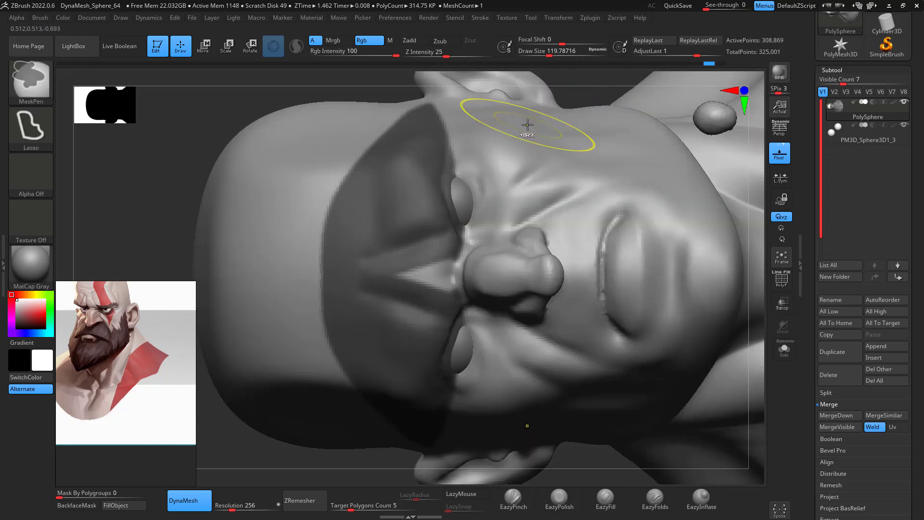
pyautogui.hotkey('ctrl', 'z')
pyautogui.hotkey('ctrl', 'z')
pyautogui.hotkey('ctrl', 'z')
pyautogui.hotkey('ctrl', 'z')
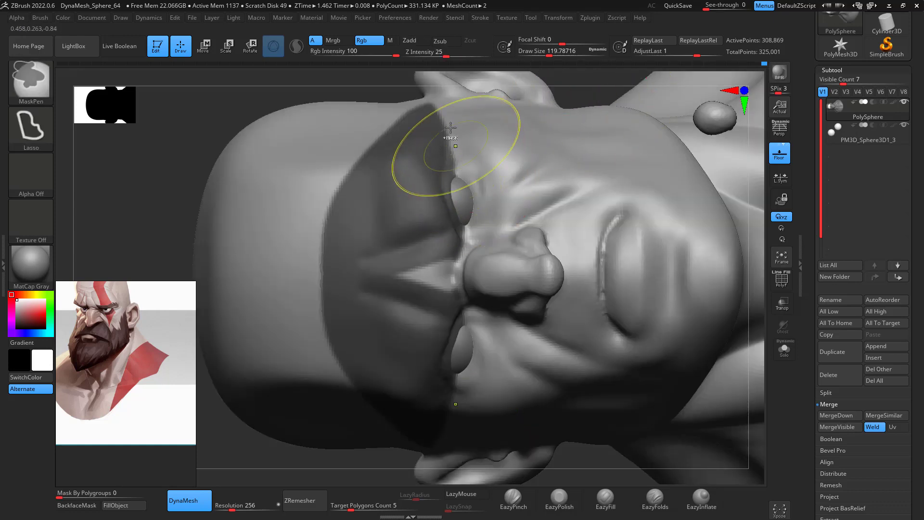
pyautogui.keyDown('ctrl'); pyautogui.moveTo(600, 100); pyautogui.dragTo(593, 107); pyautogui.keyUp('ctrl')
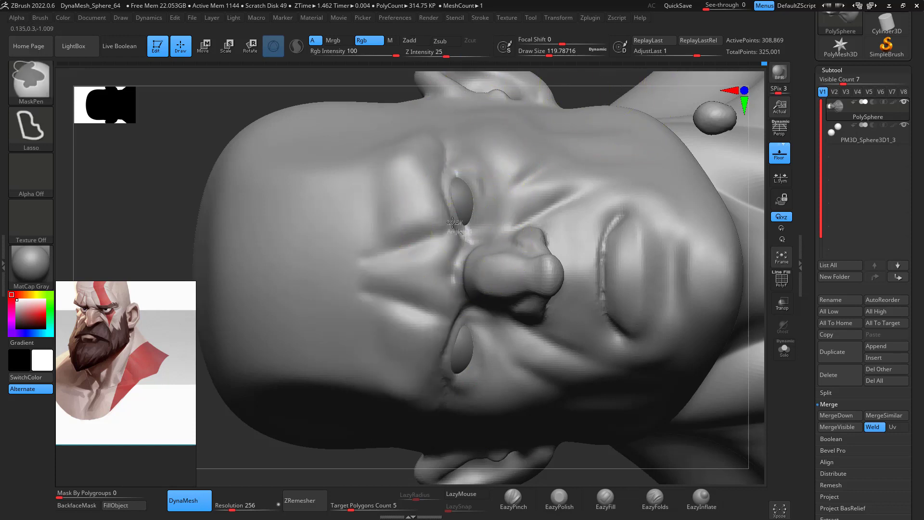
# Lasso-mask the eyes and nose, and pull the brow edge down over the eyes with Move at draw size about 149
pyautogui.moveTo(467, 136)
pyautogui.keyDown('ctrl'); pyautogui.mouseDown()
pyautogui.moveTo(531, 180)
pyautogui.moveTo(534, 357)
pyautogui.moveTo(465, 371)
pyautogui.mouseUp(); pyautogui.keyUp('ctrl')
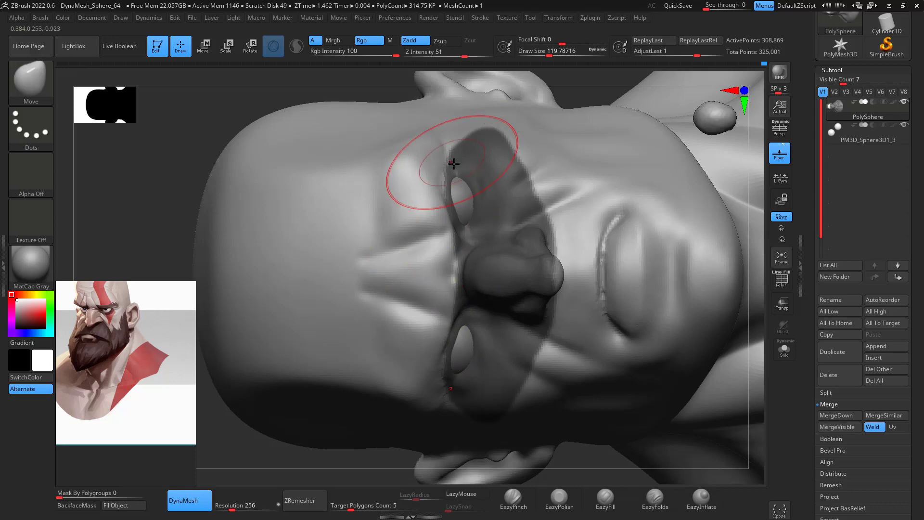
pyautogui.press('space')
pyautogui.moveTo(451, 187); pyautogui.dragTo(440, 196)
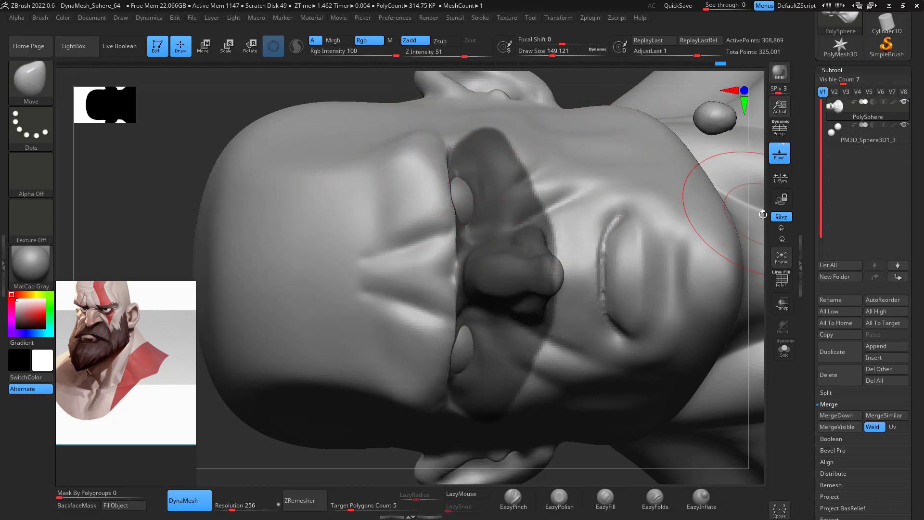
pyautogui.moveTo(763, 206)
pyautogui.mouseDown()
pyautogui.moveTo(732, 227)
pyautogui.moveTo(732, 268)
pyautogui.moveTo(674, 326)
pyautogui.moveTo(656, 141)
pyautogui.mouseUp()
pyautogui.moveTo(430, 149); pyautogui.dragTo(428, 155)
pyautogui.moveTo(544, 178)
pyautogui.mouseDown()
pyautogui.moveTo(551, 229)
pyautogui.moveTo(567, 225)
pyautogui.mouseUp()
pyautogui.moveTo(681, 241); pyautogui.dragTo(627, 242)
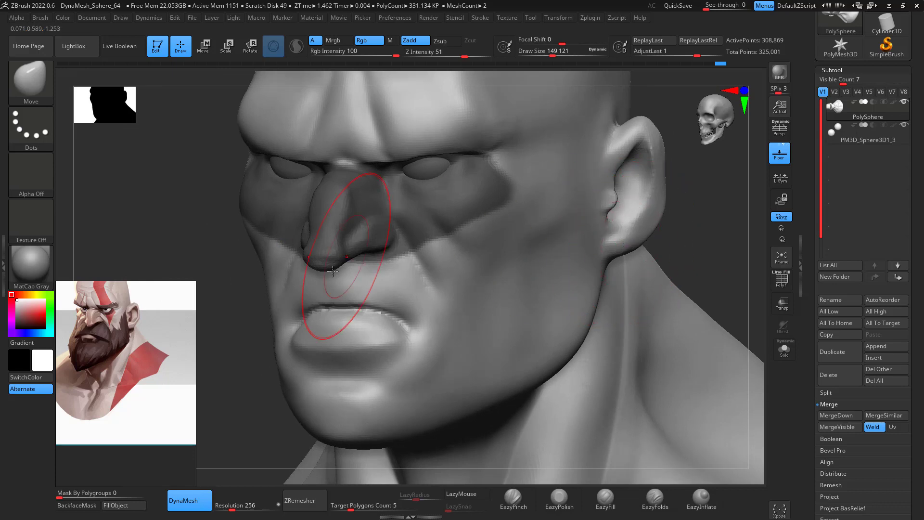
# Clear the mask and reshape the chin and jawline with the Move brush at draw size about 286
pyautogui.moveTo(716, 249)
pyautogui.keyDown('shift'); pyautogui.mouseDown()
pyautogui.moveTo(705, 245)
pyautogui.moveTo(697, 259)
pyautogui.moveTo(698, 229)
pyautogui.moveTo(681, 231)
pyautogui.moveTo(706, 225)
pyautogui.mouseUp(); pyautogui.keyUp('shift')
pyautogui.press('space')
pyautogui.moveTo(459, 273); pyautogui.dragTo(469, 273)
pyautogui.moveTo(668, 212)
pyautogui.mouseDown()
pyautogui.moveTo(657, 202)
pyautogui.moveTo(561, 208)
pyautogui.mouseUp()
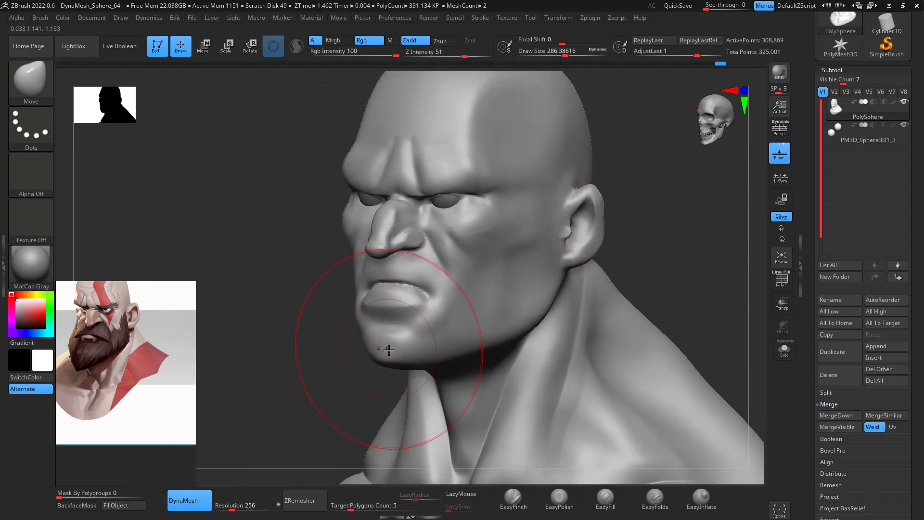
pyautogui.moveTo(628, 241); pyautogui.dragTo(668, 273)
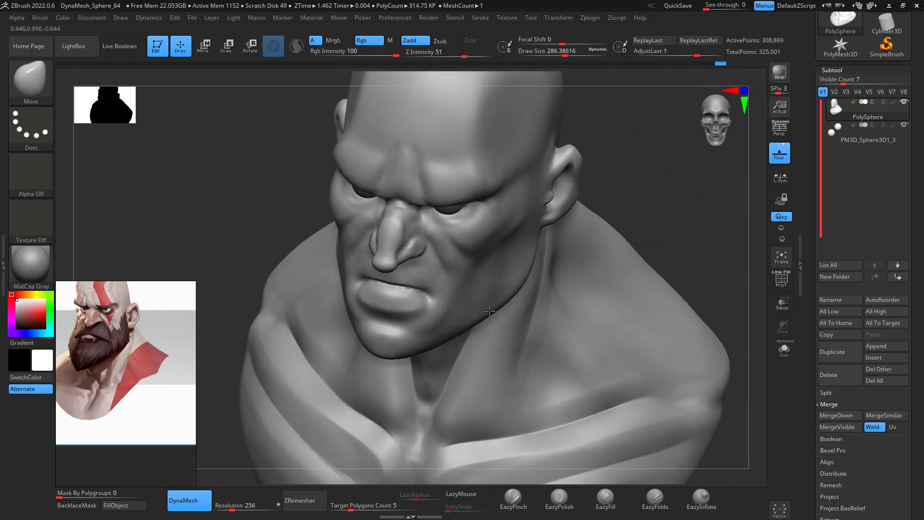
pyautogui.moveTo(489, 311); pyautogui.dragTo(495, 313)
pyautogui.moveTo(690, 205); pyautogui.dragTo(592, 204)
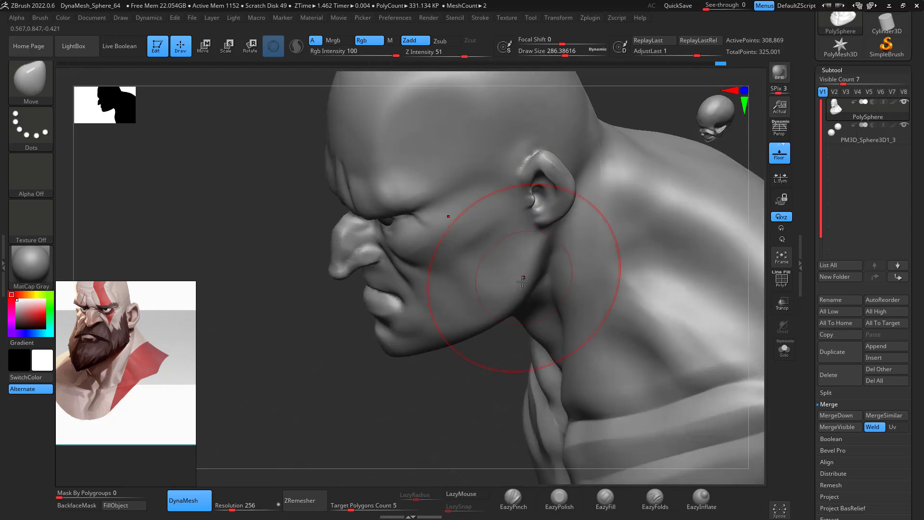
pyautogui.moveTo(518, 290); pyautogui.dragTo(523, 294)
pyautogui.moveTo(442, 341); pyautogui.dragTo(442, 347)
pyautogui.moveTo(358, 388); pyautogui.dragTo(466, 361)
pyautogui.keyDown('shift'); pyautogui.moveTo(485, 217); pyautogui.dragTo(481, 224); pyautogui.keyUp('shift')
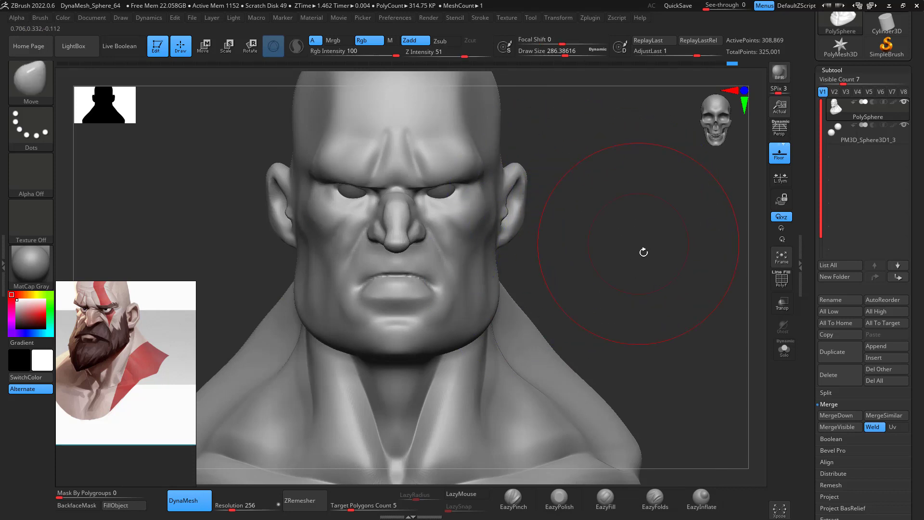
# Set the Move brush's draw size to about 386 and turn on perspective for the whole bust
pyautogui.keyDown('alt'); pyautogui.moveTo(642, 252); pyautogui.dragTo(645, 179); pyautogui.keyUp('alt')
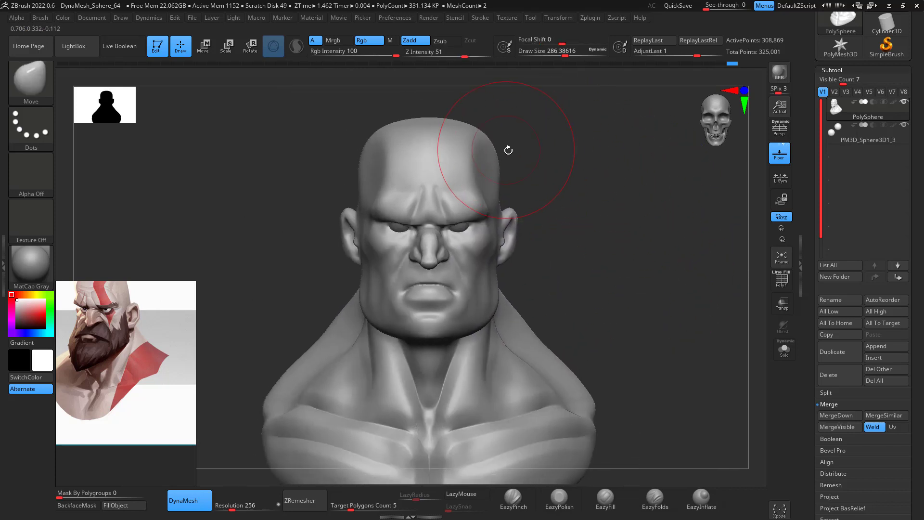
pyautogui.press('space')
pyautogui.moveTo(506, 154); pyautogui.dragTo(511, 156)
pyautogui.click(779, 134)
pyautogui.moveTo(722, 227); pyautogui.dragTo(645, 221)
pyautogui.keyDown('alt'); pyautogui.moveTo(640, 297); pyautogui.dragTo(611, 154); pyautogui.keyUp('alt')
pyautogui.keyDown('shift'); pyautogui.moveTo(530, 274); pyautogui.dragTo(527, 260); pyautogui.keyUp('shift')
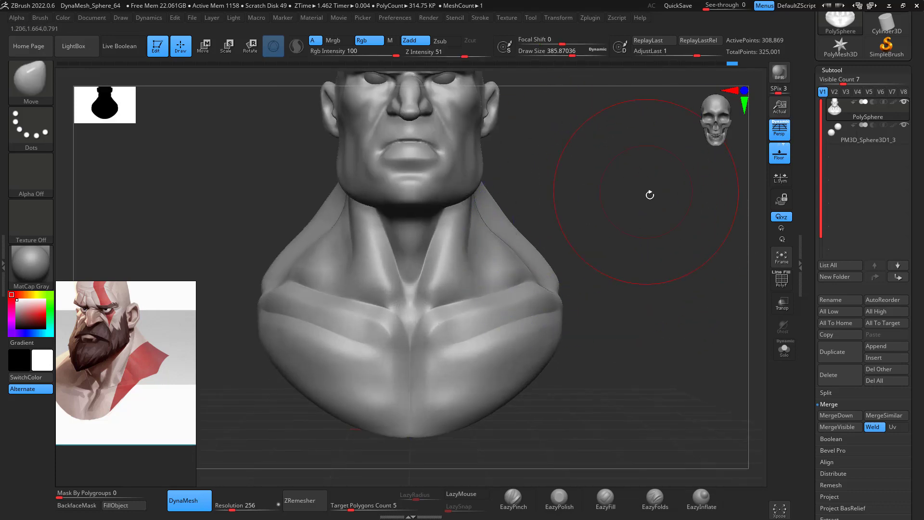
# Smooth the back of the neck at draw size about 386 and adjust the bust's outline with Move at about 422
pyautogui.moveTo(649, 196); pyautogui.dragTo(813, 228)
pyautogui.moveTo(474, 245); pyautogui.dragTo(616, 238)
pyautogui.moveTo(674, 260); pyautogui.dragTo(591, 276)
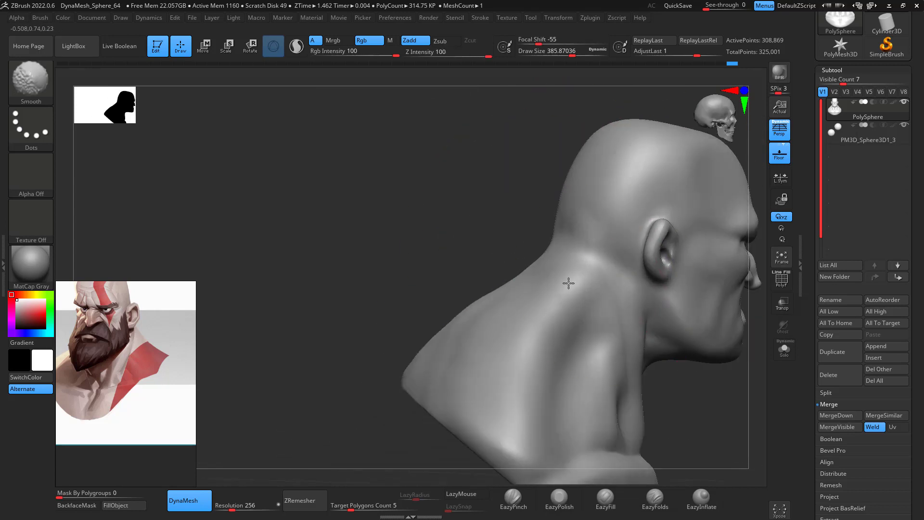
pyautogui.moveTo(477, 204); pyautogui.dragTo(434, 179)
pyautogui.moveTo(729, 195); pyautogui.dragTo(635, 185)
pyautogui.press('space')
pyautogui.moveTo(478, 152); pyautogui.dragTo(488, 153)
pyautogui.moveTo(567, 179)
pyautogui.mouseDown()
pyautogui.moveTo(607, 180)
pyautogui.moveTo(654, 109)
pyautogui.mouseUp()
pyautogui.keyDown('alt'); pyautogui.moveTo(663, 351); pyautogui.dragTo(646, 332); pyautogui.keyUp('alt')
# Append a Sphere3D as a new subtool to the bust
pyautogui.click(902, 126)
pyautogui.moveTo(911, 267); pyautogui.dragTo(848, 179)
pyautogui.moveTo(918, 141); pyautogui.dragTo(914, 217)
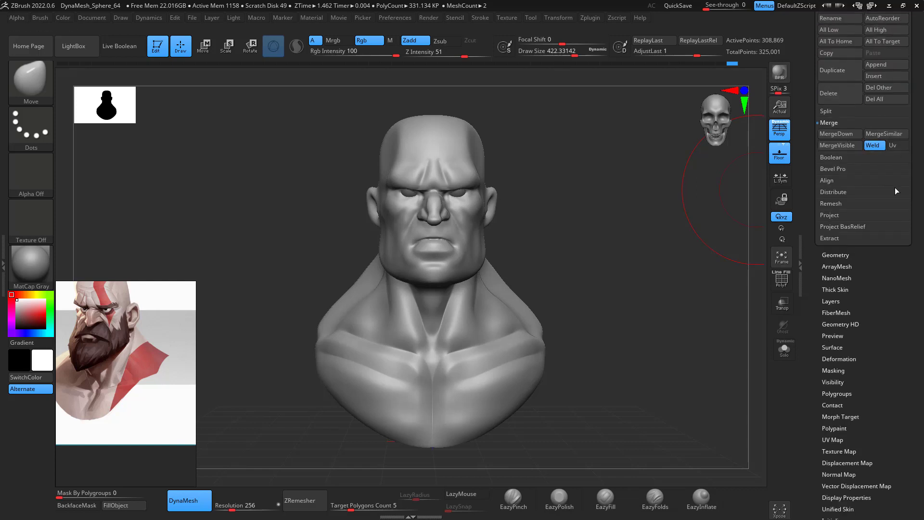
pyautogui.moveTo(917, 138); pyautogui.dragTo(916, 207)
pyautogui.click(886, 136)
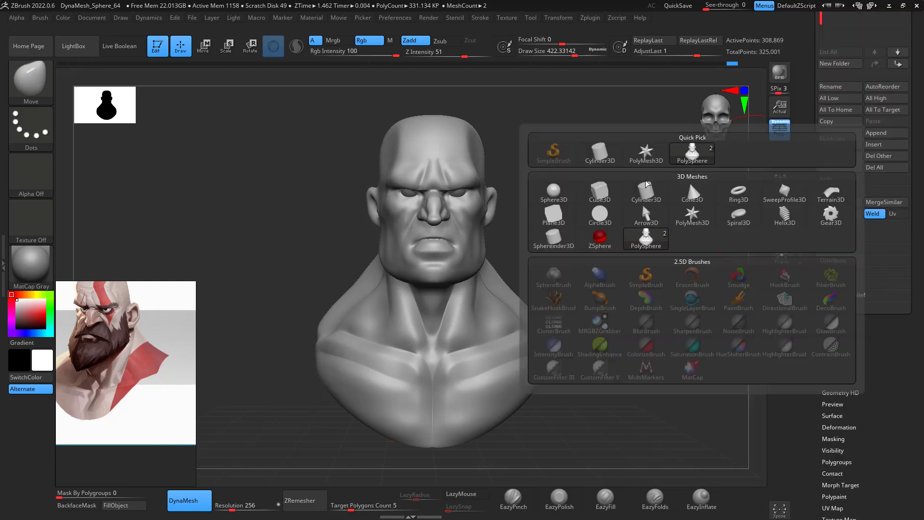
pyautogui.click(553, 192)
# Select the new sphere subtool, then scale, flatten and place it on the upper lip below the nose
pyautogui.moveTo(613, 202); pyautogui.dragTo(665, 207)
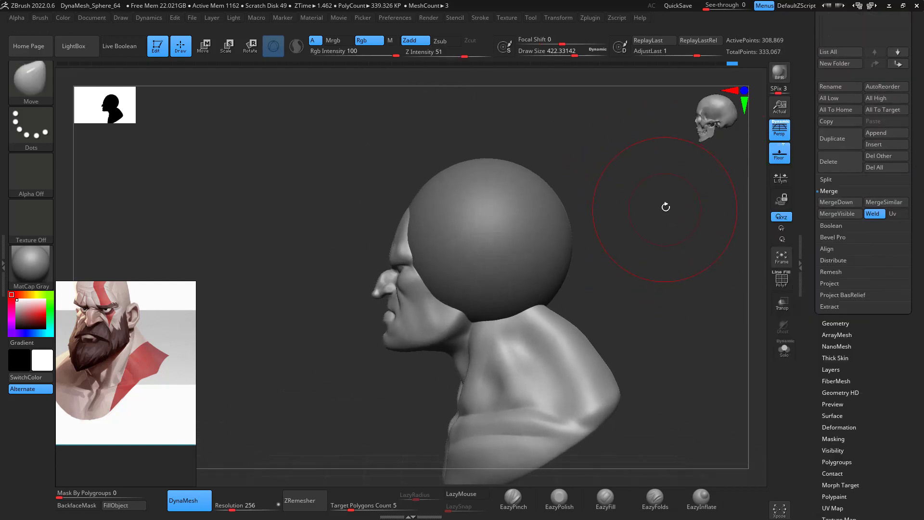
pyautogui.moveTo(921, 44); pyautogui.dragTo(920, 181)
pyautogui.click(853, 84)
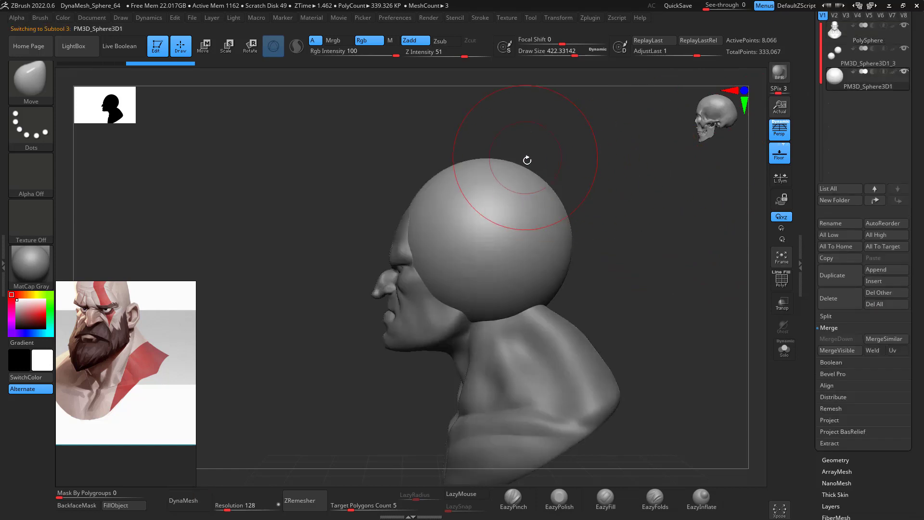
pyautogui.press('w')
pyautogui.moveTo(524, 283); pyautogui.dragTo(427, 331)
pyautogui.moveTo(390, 293); pyautogui.dragTo(368, 216)
pyautogui.moveTo(393, 263); pyautogui.dragTo(373, 303)
pyautogui.moveTo(426, 329); pyautogui.dragTo(423, 338)
pyautogui.keyDown('shift'); pyautogui.moveTo(553, 217); pyautogui.dragTo(620, 167); pyautogui.keyUp('shift')
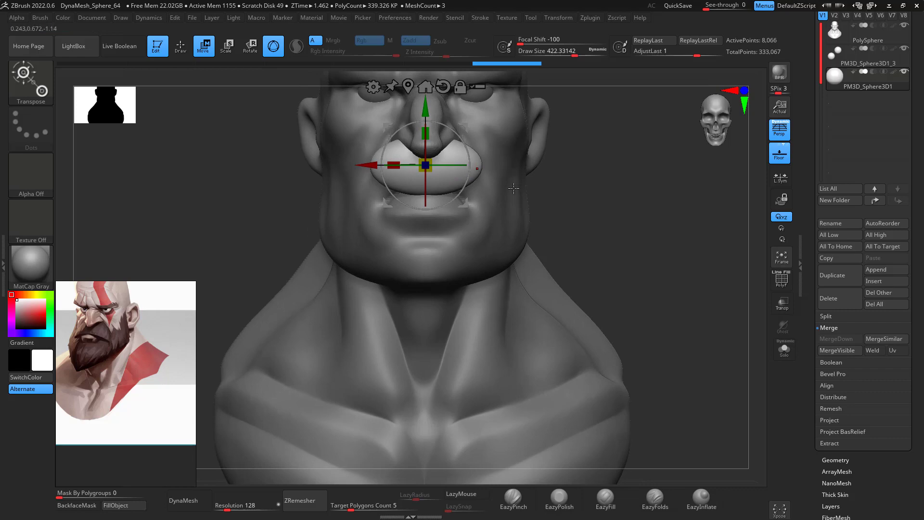
# Shape the flattened sphere into a moustache with the Move brush at draw size about 192
pyautogui.press('b')
pyautogui.press('m')
pyautogui.press('v')
pyautogui.press('space')
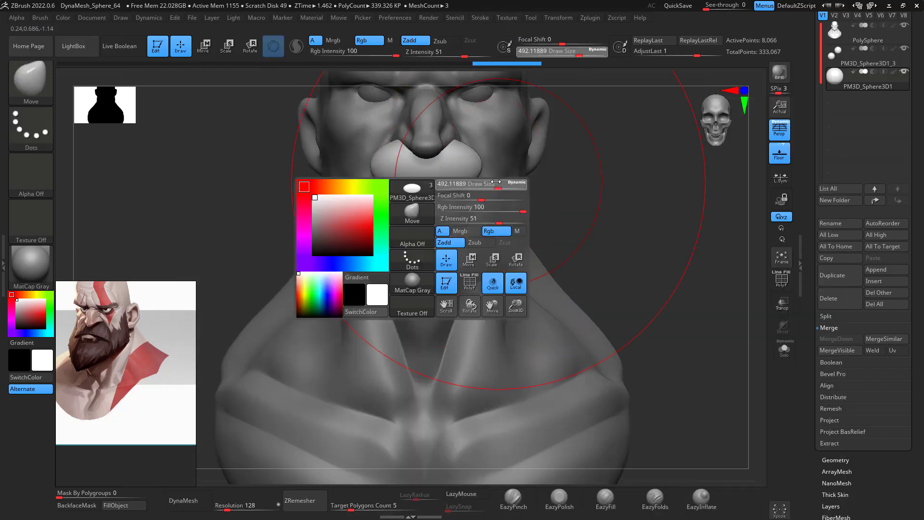
pyautogui.moveTo(486, 180)
pyautogui.mouseDown()
pyautogui.moveTo(500, 204)
pyautogui.moveTo(444, 160)
pyautogui.mouseUp()
pyautogui.press('space')
pyautogui.moveTo(444, 221); pyautogui.dragTo(444, 206)
# Fit the moustache to the upper lip in profile and extend its ends around the corners of the mouth
pyautogui.moveTo(596, 154); pyautogui.dragTo(530, 157)
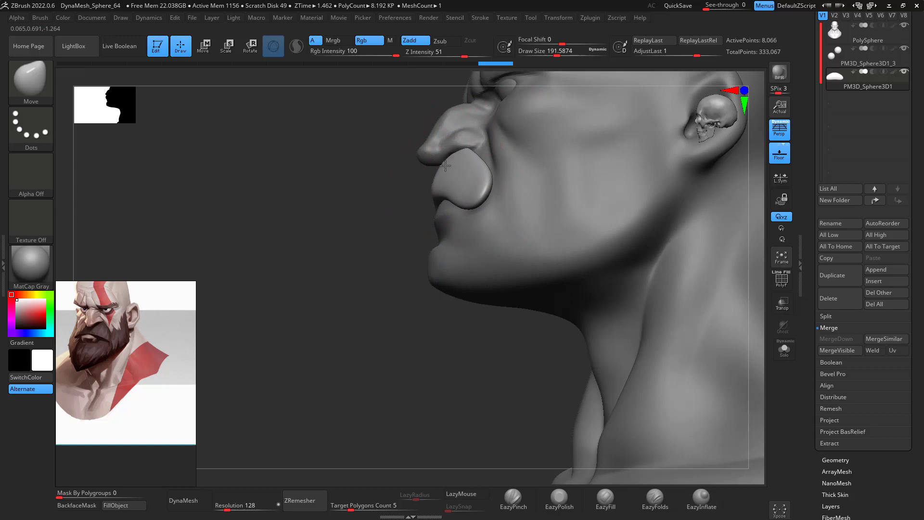
pyautogui.moveTo(438, 165); pyautogui.dragTo(441, 166)
pyautogui.moveTo(385, 301); pyautogui.dragTo(474, 310)
pyautogui.moveTo(596, 153); pyautogui.dragTo(554, 161)
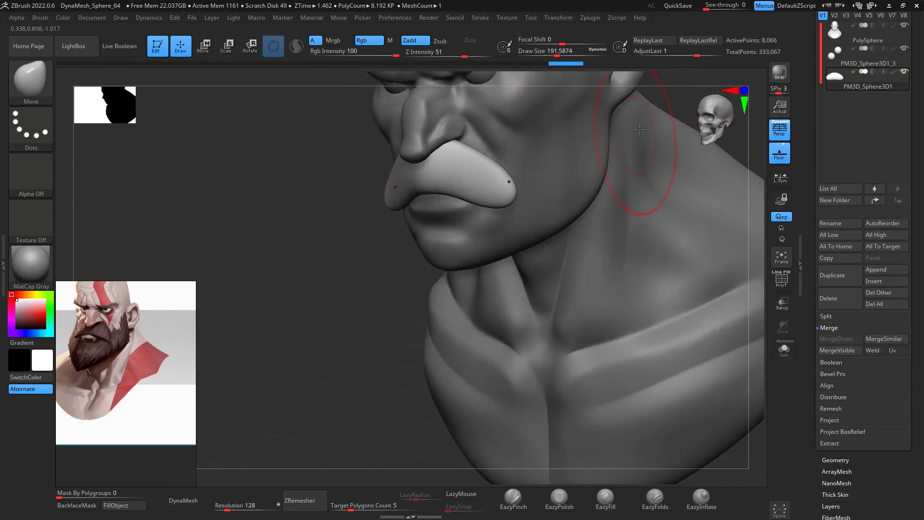
pyautogui.moveTo(689, 103); pyautogui.dragTo(732, 104)
pyautogui.keyDown('shift'); pyautogui.moveTo(647, 147); pyautogui.dragTo(637, 212); pyautogui.keyUp('shift')
# Refine the moustache's upper edge and tapered tips with the Move brush at draw size about 120
pyautogui.press('space')
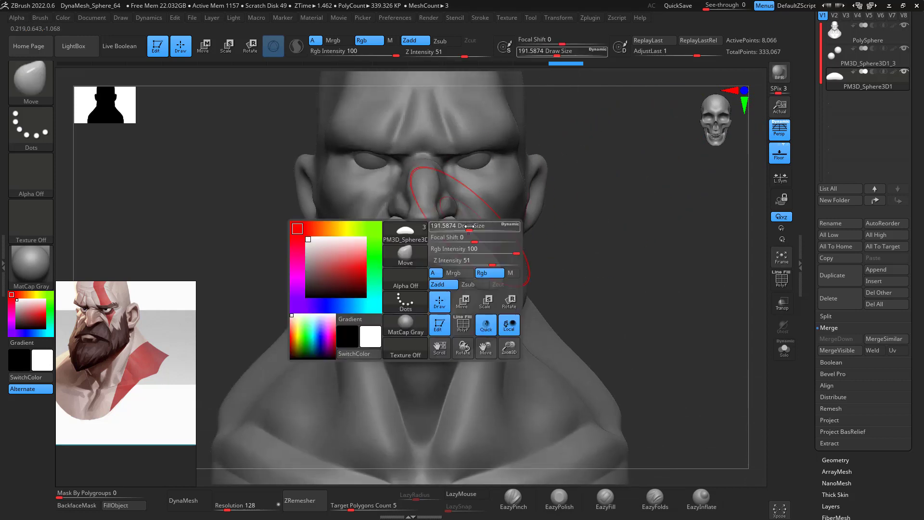
pyautogui.moveTo(464, 225); pyautogui.dragTo(458, 220)
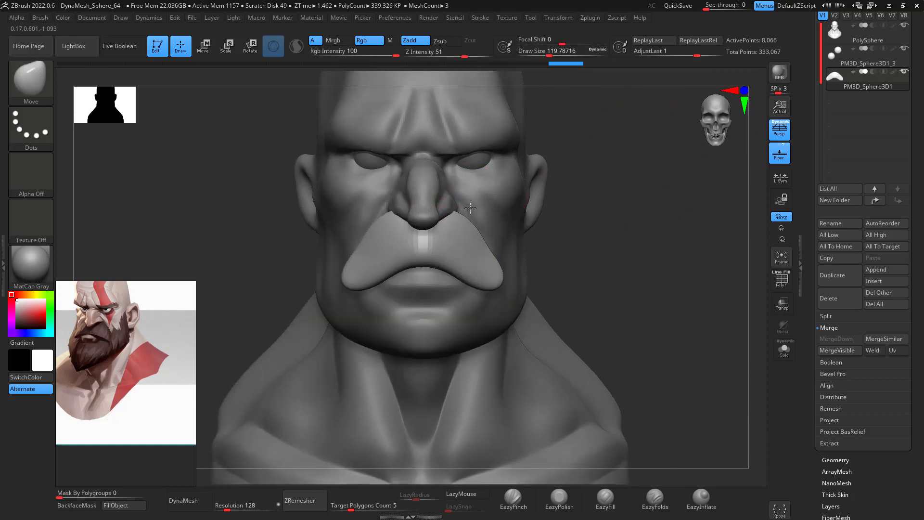
pyautogui.moveTo(602, 213); pyautogui.dragTo(568, 217)
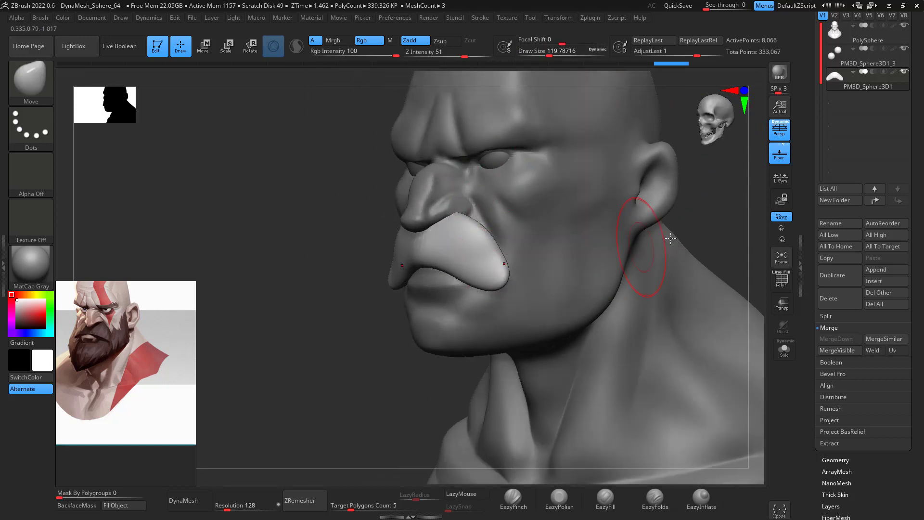
pyautogui.moveTo(729, 236); pyautogui.dragTo(721, 169)
pyautogui.moveTo(476, 242)
pyautogui.mouseDown()
pyautogui.moveTo(470, 247)
pyautogui.moveTo(508, 257)
pyautogui.mouseUp()
pyautogui.moveTo(592, 166); pyautogui.dragTo(646, 250)
pyautogui.moveTo(502, 225); pyautogui.dragTo(507, 225)
pyautogui.moveTo(672, 215); pyautogui.dragTo(542, 374)
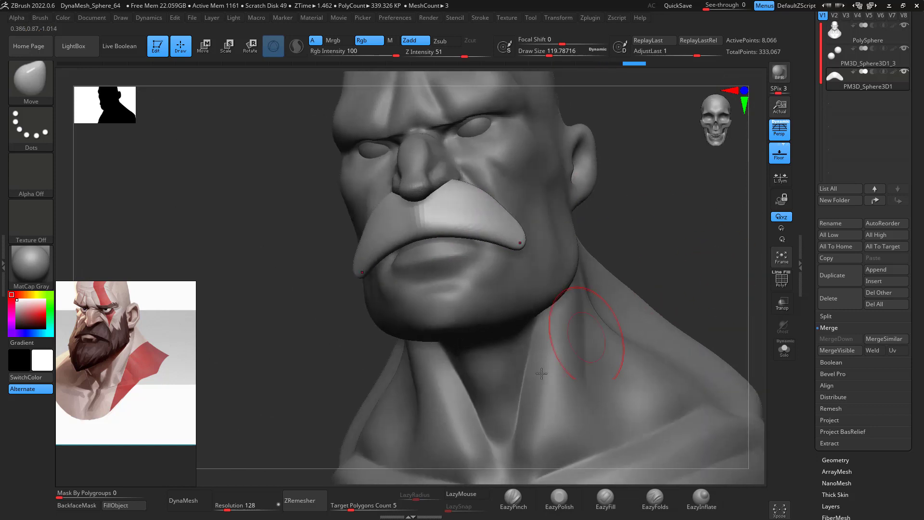
# DynaMesh the moustache at resolution 128 and smooth its middle below the nose
pyautogui.click(198, 499)
pyautogui.moveTo(664, 201); pyautogui.dragTo(698, 195)
pyautogui.keyDown('shift'); pyautogui.moveTo(428, 213); pyautogui.dragTo(429, 221); pyautogui.keyUp('shift')
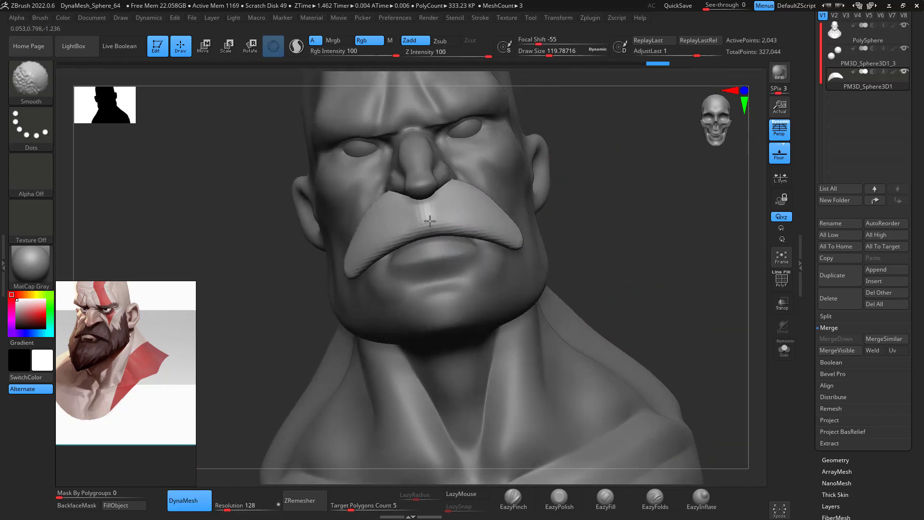
pyautogui.keyDown('shift'); pyautogui.moveTo(674, 208); pyautogui.dragTo(684, 230); pyautogui.keyUp('shift')
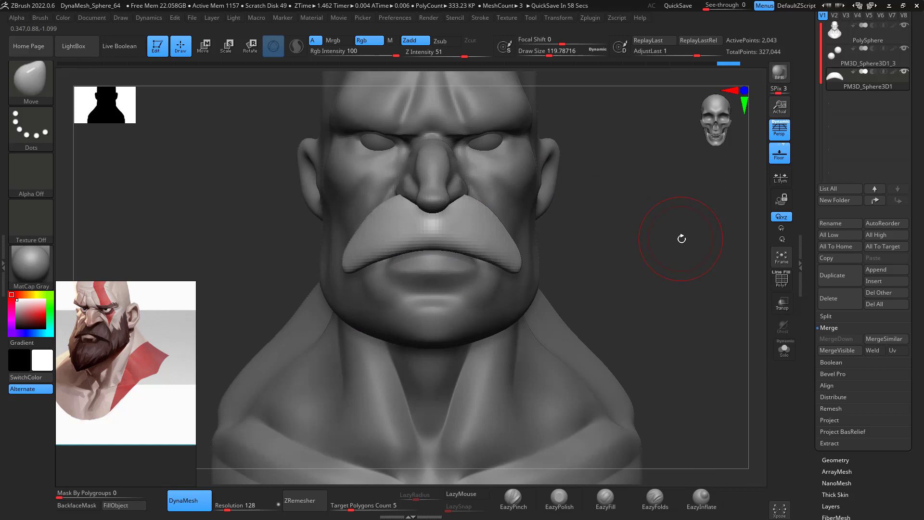
# Select the head subtool and turn off perspective in a side view of the face
pyautogui.moveTo(681, 239); pyautogui.dragTo(637, 242)
pyautogui.moveTo(680, 216); pyautogui.dragTo(775, 80)
pyautogui.click(850, 43)
pyautogui.moveTo(693, 192)
pyautogui.mouseDown()
pyautogui.moveTo(612, 209)
pyautogui.moveTo(629, 176)
pyautogui.mouseUp()
pyautogui.press('ctrl')
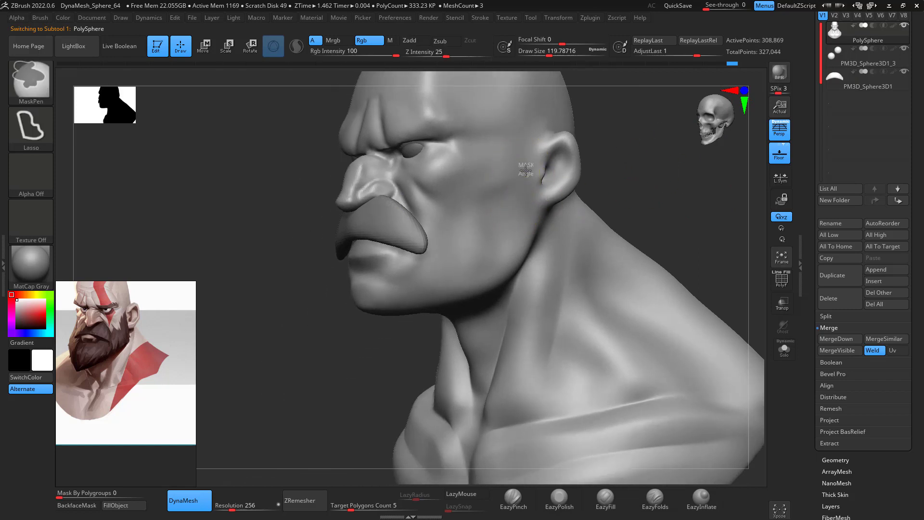
pyautogui.keyDown('ctrl'); pyautogui.moveTo(524, 186); pyautogui.dragTo(515, 211); pyautogui.keyUp('ctrl')
pyautogui.keyDown('shift'); pyautogui.moveTo(631, 165); pyautogui.dragTo(675, 150); pyautogui.keyUp('shift')
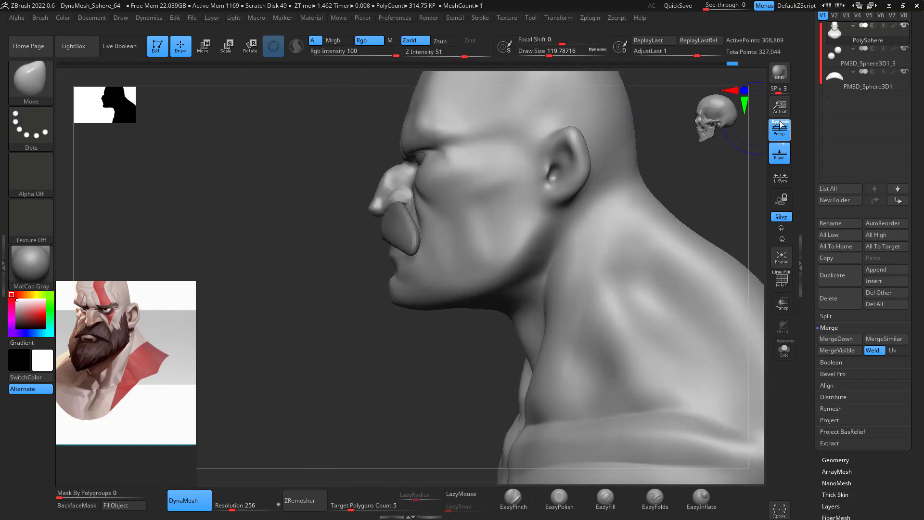
pyautogui.press('p')
# Lasso-mask the beard area over the chin, jaw and cheek up to the ear, with a jagged upper edge and a clear neck
pyautogui.press('ctrl')
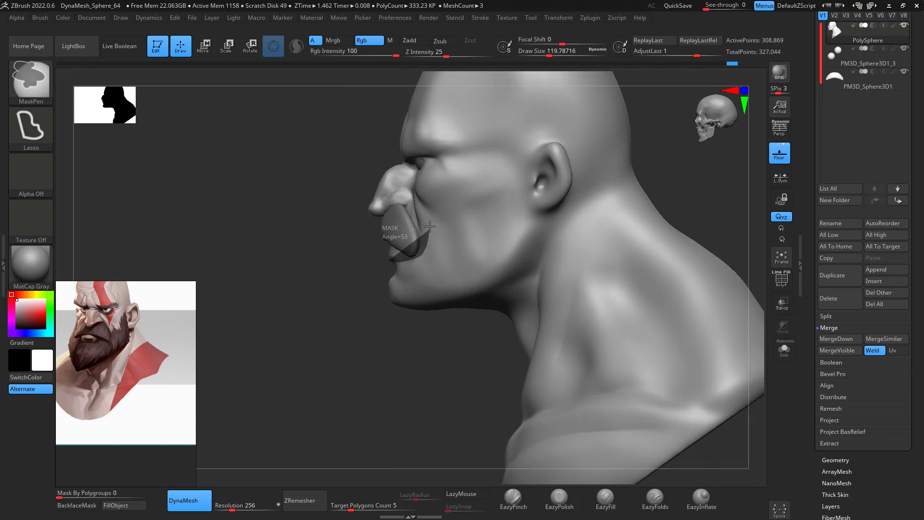
pyautogui.moveTo(452, 234)
pyautogui.keyDown('ctrl'); pyautogui.mouseDown()
pyautogui.moveTo(524, 145)
pyautogui.moveTo(535, 243)
pyautogui.moveTo(384, 336)
pyautogui.moveTo(364, 305)
pyautogui.mouseUp(); pyautogui.keyUp('ctrl')
pyautogui.moveTo(703, 173)
pyautogui.mouseDown()
pyautogui.moveTo(708, 154)
pyautogui.moveTo(681, 168)
pyautogui.mouseUp()
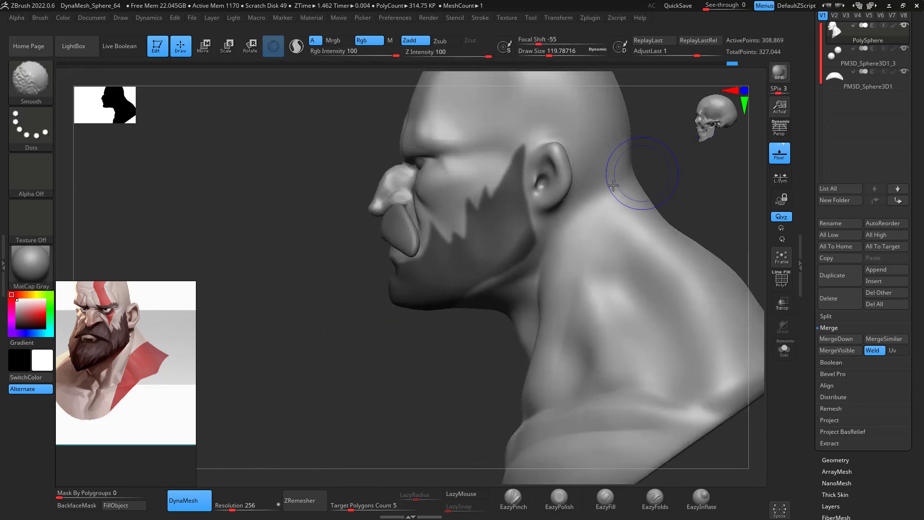
pyautogui.moveTo(430, 322)
pyautogui.keyDown('ctrl'); pyautogui.mouseDown()
pyautogui.moveTo(444, 326)
pyautogui.moveTo(528, 254)
pyautogui.moveTo(522, 237)
pyautogui.moveTo(490, 255)
pyautogui.mouseUp(); pyautogui.keyUp('ctrl')
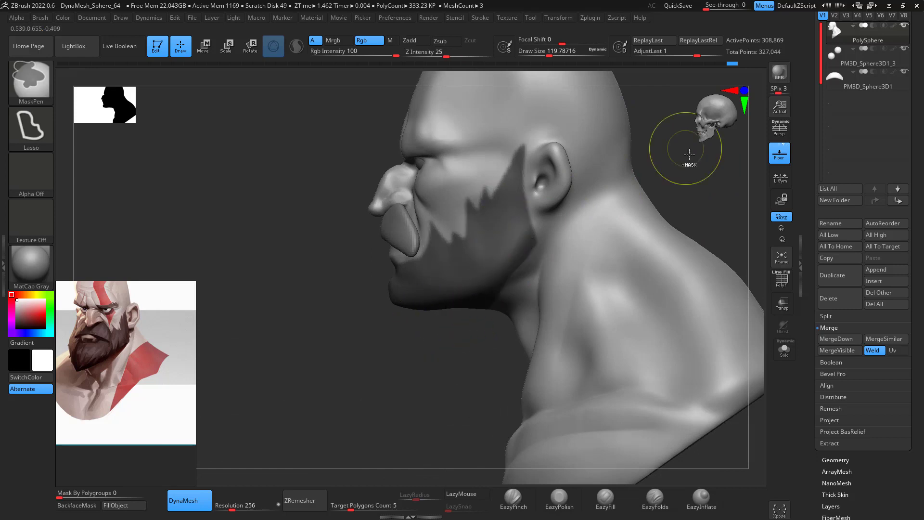
# Turn perspective back on, then extract the masked beard area with thickness 0.02 and smoothing 5 and accept it as a new subtool
pyautogui.moveTo(686, 156)
pyautogui.mouseDown()
pyautogui.moveTo(735, 213)
pyautogui.moveTo(733, 181)
pyautogui.moveTo(684, 232)
pyautogui.moveTo(753, 231)
pyautogui.mouseUp()
pyautogui.click(772, 137)
pyautogui.click(830, 443)
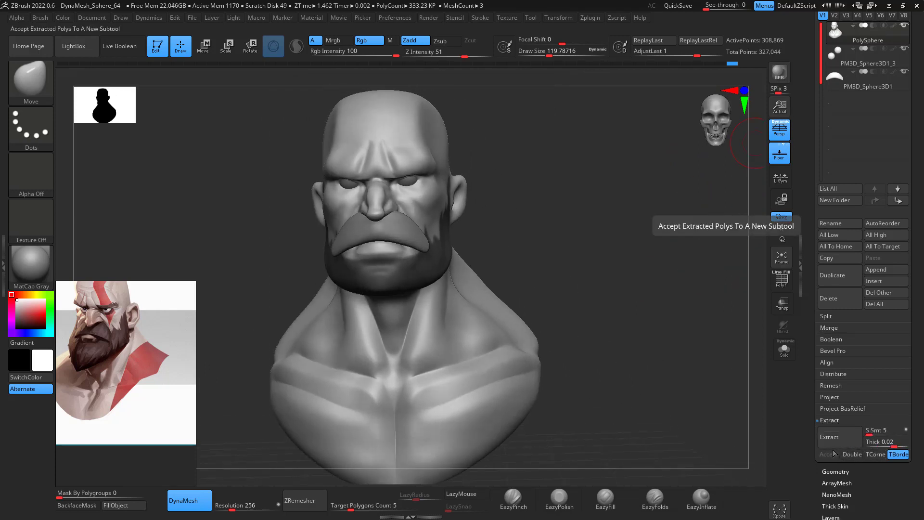
pyautogui.click(843, 437)
pyautogui.click(828, 454)
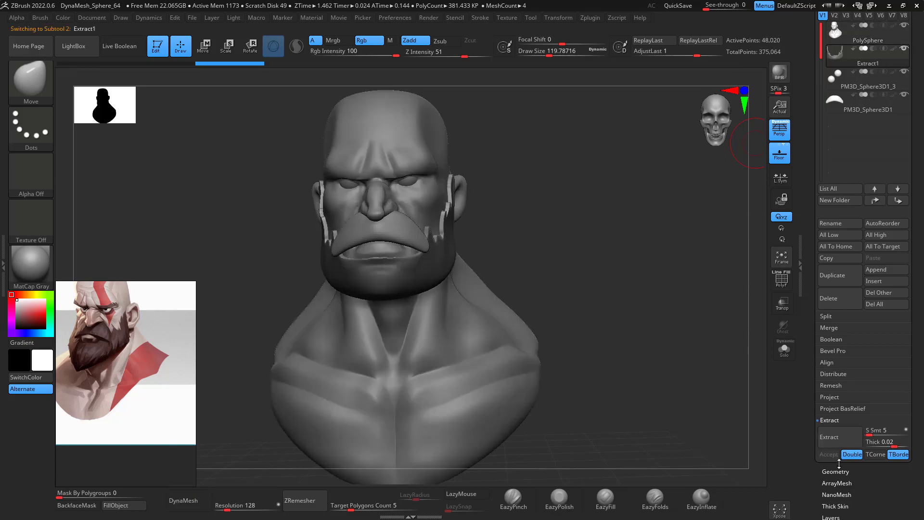
pyautogui.moveTo(645, 301)
pyautogui.mouseDown()
pyautogui.moveTo(629, 309)
pyautogui.moveTo(649, 287)
pyautogui.mouseUp()
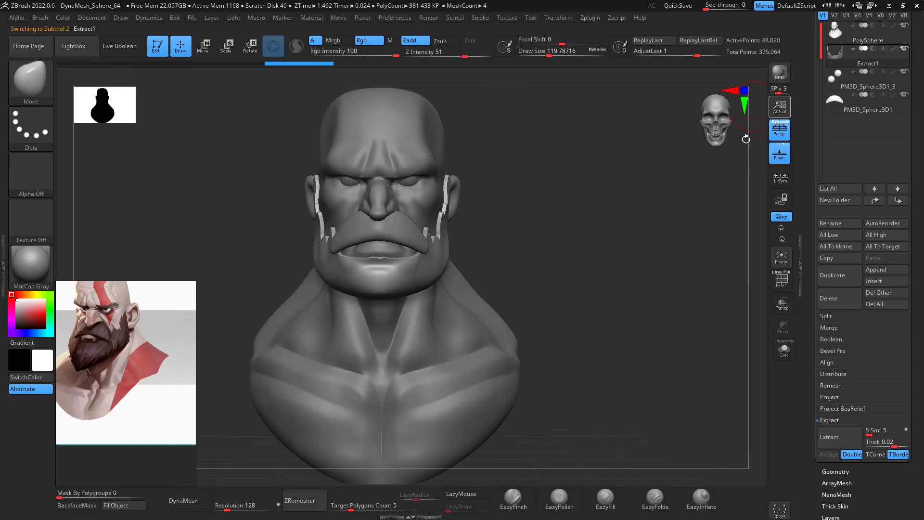
pyautogui.moveTo(664, 231); pyautogui.dragTo(679, 210)
# Pull the extracted beard's sideburn edges in against the cheeks with the Move brush at draw size about 239
pyautogui.keyDown('alt'); pyautogui.click(419, 197); pyautogui.keyUp('alt')
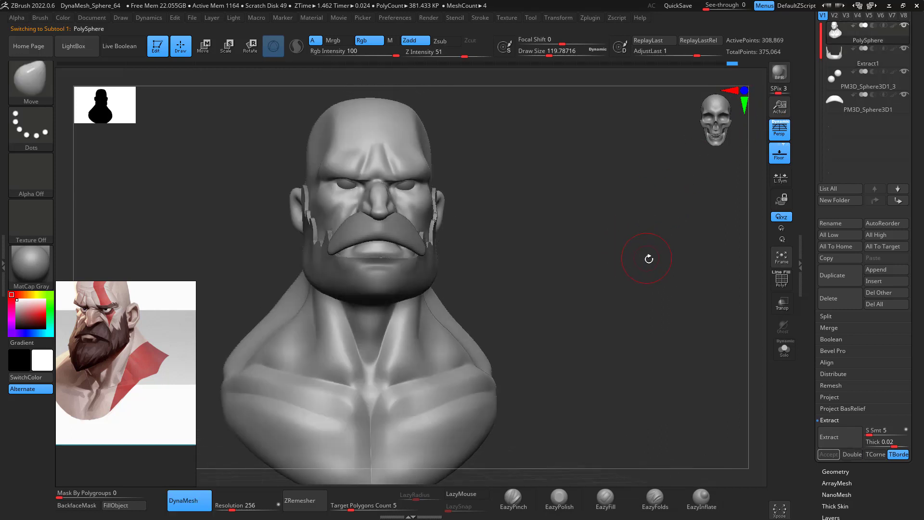
pyautogui.moveTo(648, 259); pyautogui.dragTo(636, 256)
pyautogui.click(867, 56)
pyautogui.moveTo(662, 217)
pyautogui.keyDown('alt'); pyautogui.mouseDown()
pyautogui.moveTo(670, 209)
pyautogui.moveTo(658, 215)
pyautogui.mouseUp(); pyautogui.keyUp('alt')
pyautogui.press('space')
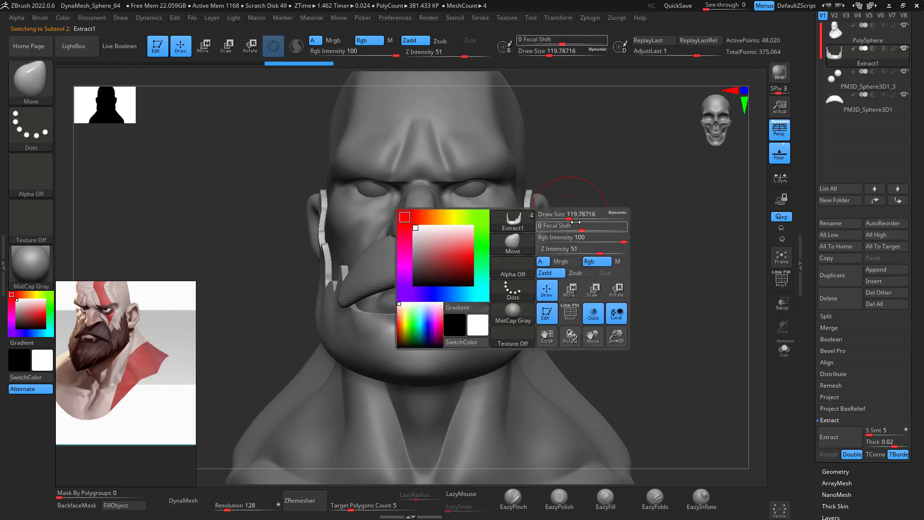
pyautogui.moveTo(569, 217); pyautogui.dragTo(578, 214)
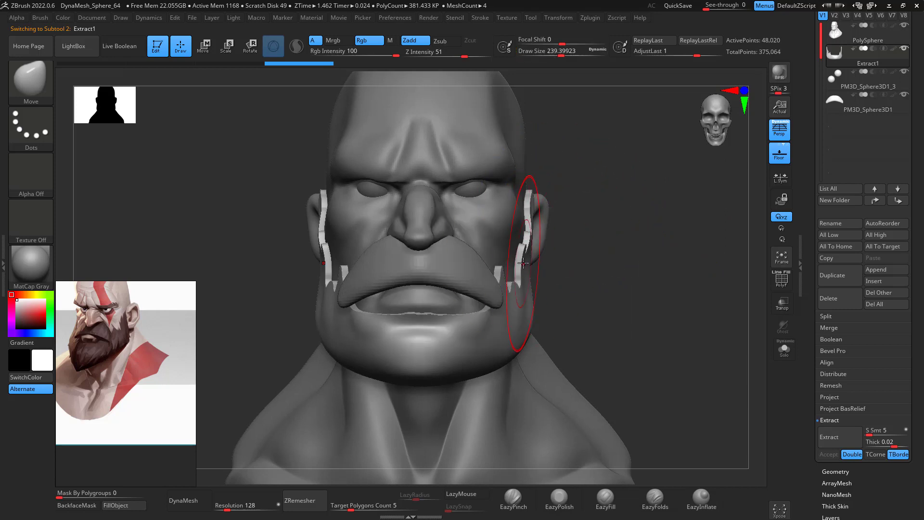
pyautogui.moveTo(523, 262); pyautogui.dragTo(501, 267)
pyautogui.moveTo(527, 206); pyautogui.dragTo(521, 196)
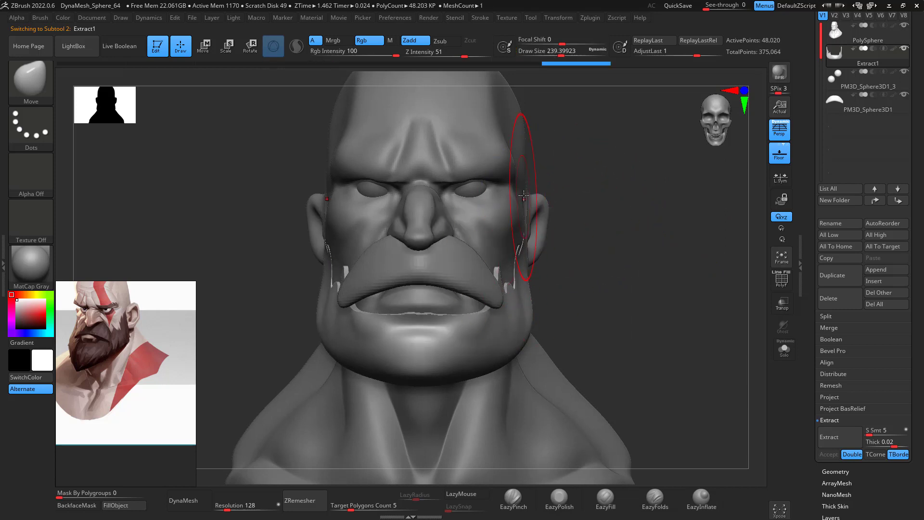
pyautogui.moveTo(620, 177); pyautogui.dragTo(456, 151)
pyautogui.moveTo(508, 227); pyautogui.dragTo(517, 233)
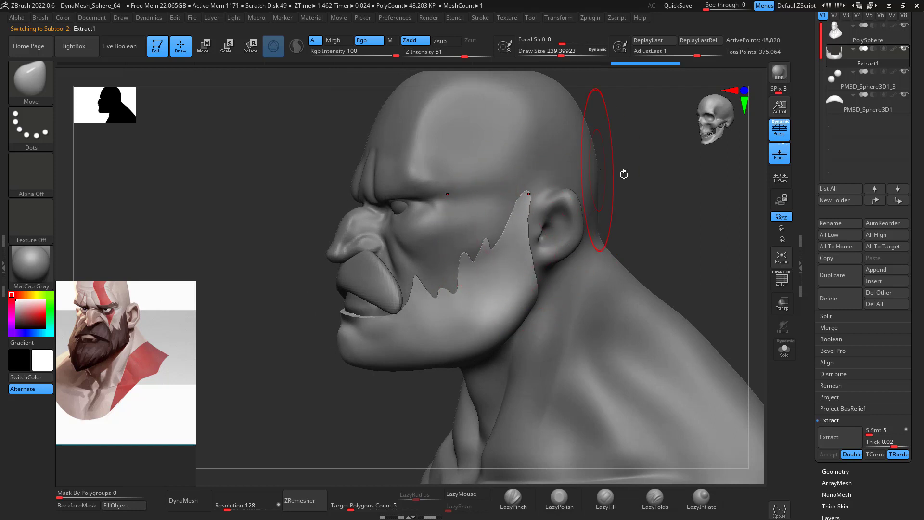
# DynaMesh the beard at resolution 128 and swell its chin downward and forward with the EazyInflate brush
pyautogui.moveTo(624, 174); pyautogui.dragTo(541, 279)
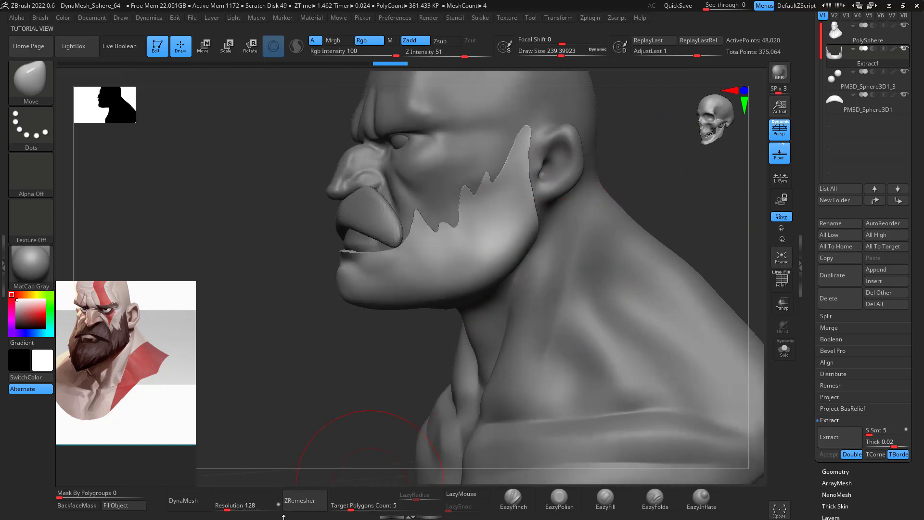
pyautogui.click(198, 505)
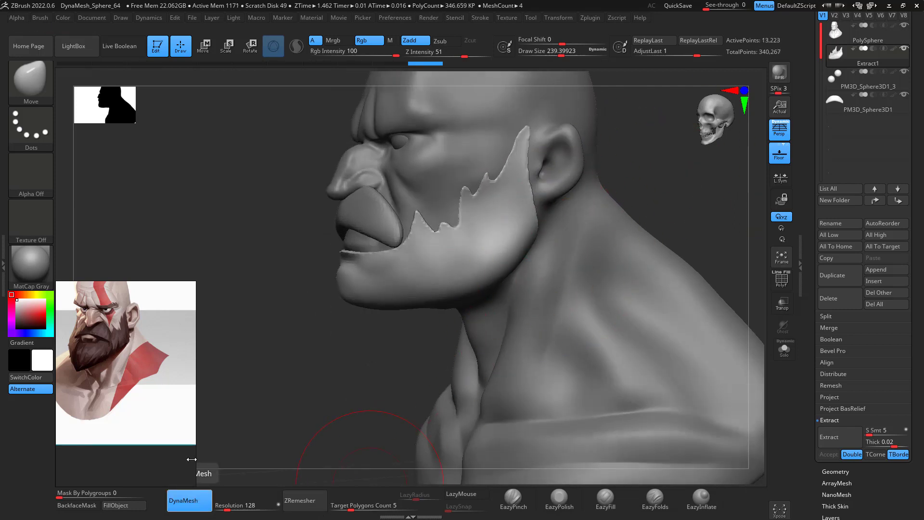
pyautogui.moveTo(647, 202)
pyautogui.mouseDown()
pyautogui.moveTo(732, 221)
pyautogui.moveTo(652, 295)
pyautogui.moveTo(647, 425)
pyautogui.mouseUp()
pyautogui.click(606, 497)
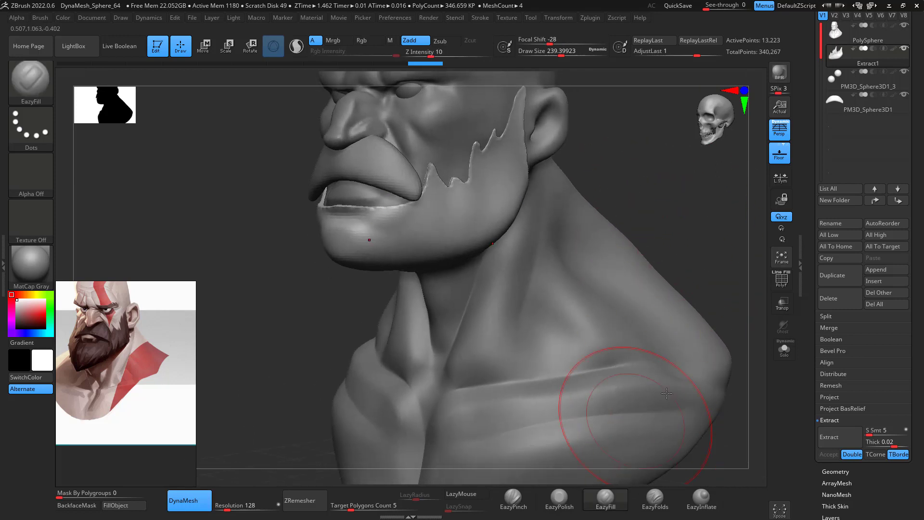
pyautogui.click(702, 500)
pyautogui.moveTo(673, 203); pyautogui.dragTo(657, 218)
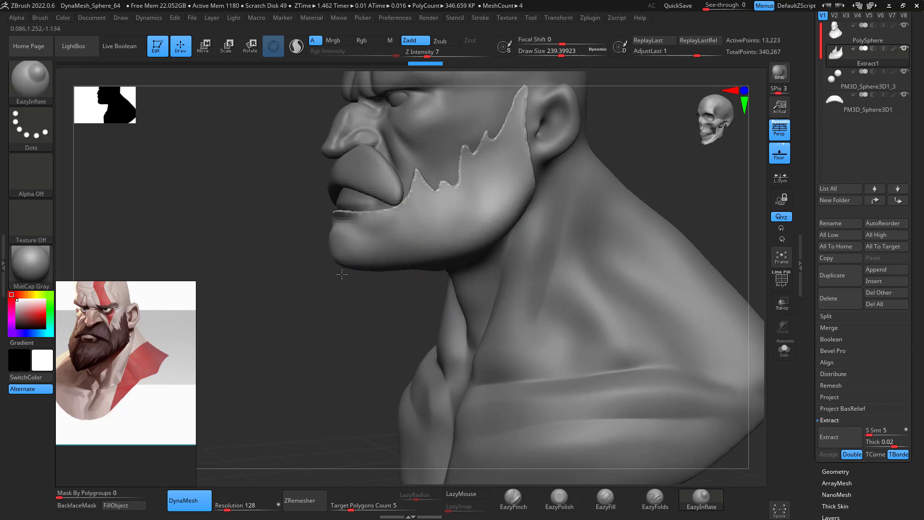
pyautogui.moveTo(341, 275); pyautogui.dragTo(340, 286)
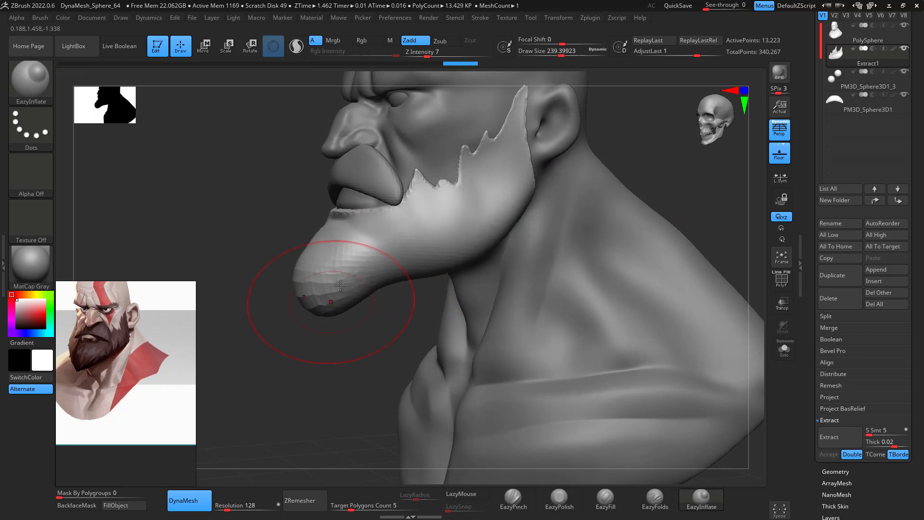
# Smooth the swollen chin of the beard and even out its surface with the EazyPolish brush
pyautogui.moveTo(658, 149); pyautogui.dragTo(668, 241)
pyautogui.moveTo(366, 250)
pyautogui.keyDown('shift'); pyautogui.mouseDown()
pyautogui.moveTo(349, 277)
pyautogui.moveTo(344, 262)
pyautogui.mouseUp(); pyautogui.keyUp('shift')
pyautogui.moveTo(666, 187); pyautogui.dragTo(688, 154)
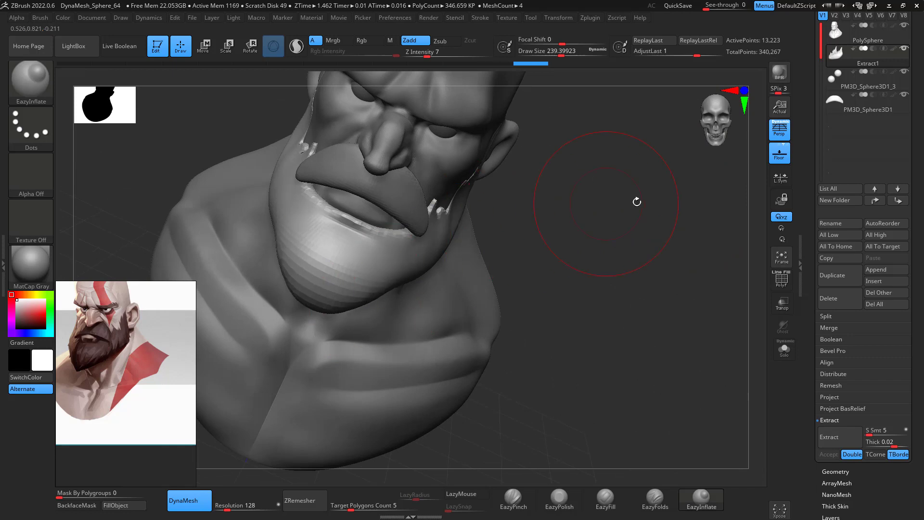
pyautogui.moveTo(636, 201); pyautogui.dragTo(572, 211)
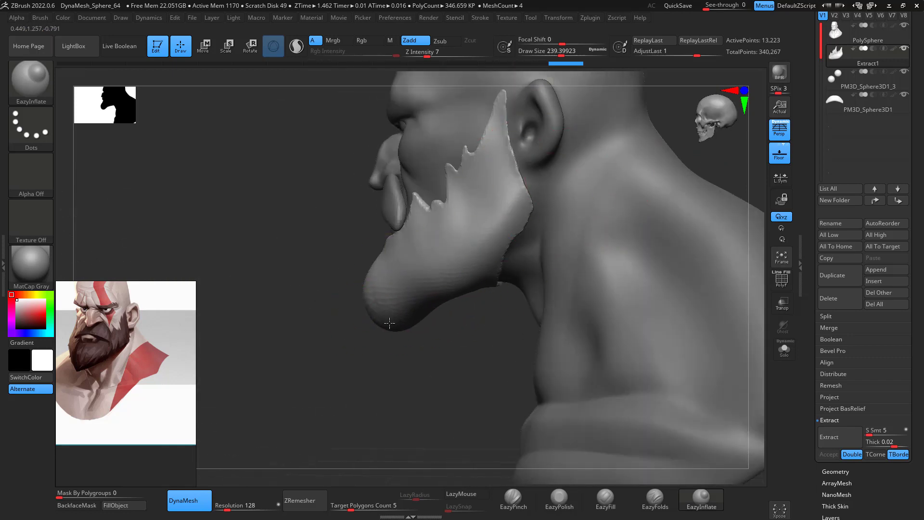
pyautogui.click(556, 506)
pyautogui.moveTo(414, 394); pyautogui.dragTo(469, 407)
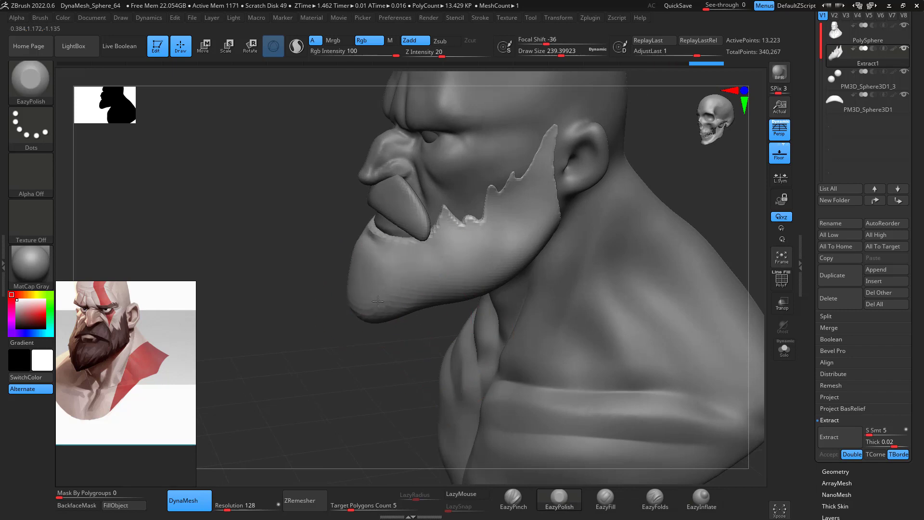
pyautogui.moveTo(384, 298); pyautogui.dragTo(390, 296)
pyautogui.moveTo(539, 212)
pyautogui.mouseDown()
pyautogui.moveTo(563, 226)
pyautogui.moveTo(627, 186)
pyautogui.moveTo(602, 192)
pyautogui.moveTo(664, 212)
pyautogui.moveTo(651, 214)
pyautogui.mouseUp()
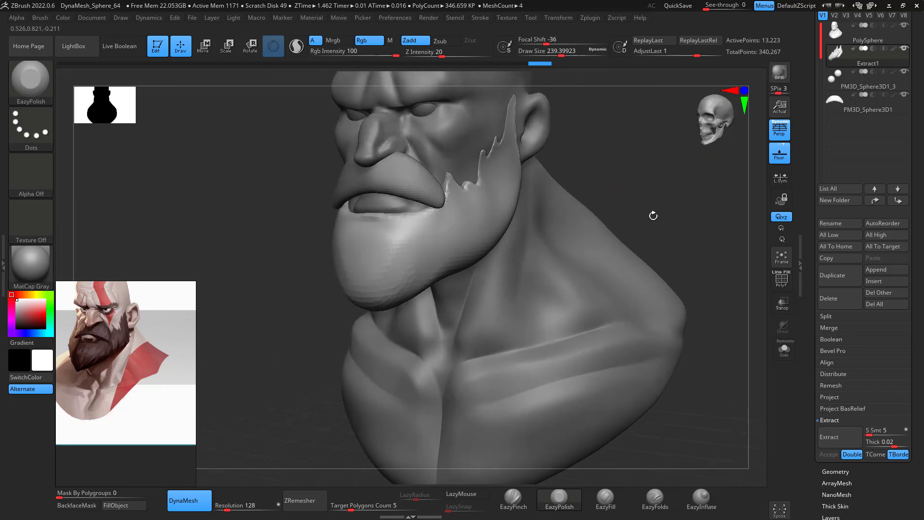
# Reshape the beard's edge below the lower lip and along the cheek with the Move brush at draw size about 158
pyautogui.press('b')
pyautogui.press('m')
pyautogui.press('v')
pyautogui.press('space')
pyautogui.moveTo(459, 217); pyautogui.dragTo(454, 217)
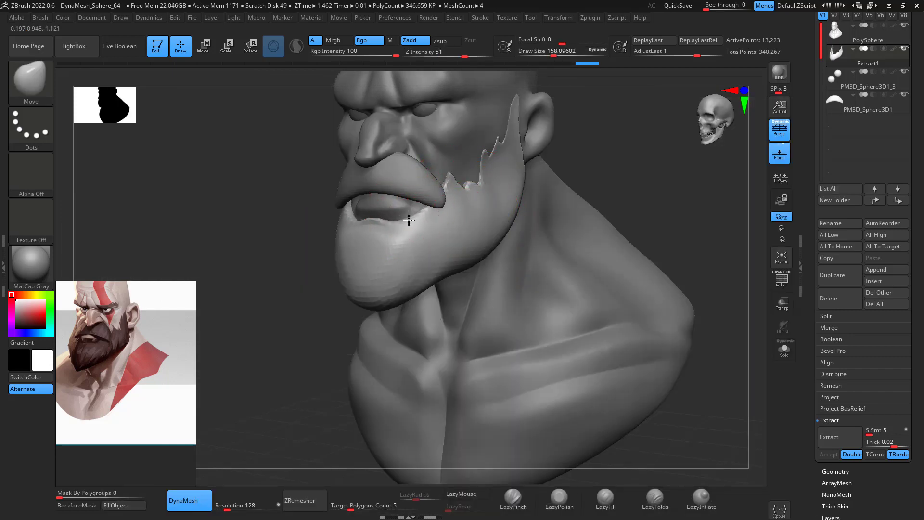
pyautogui.moveTo(596, 162)
pyautogui.mouseDown()
pyautogui.moveTo(459, 249)
pyautogui.moveTo(458, 274)
pyautogui.mouseUp()
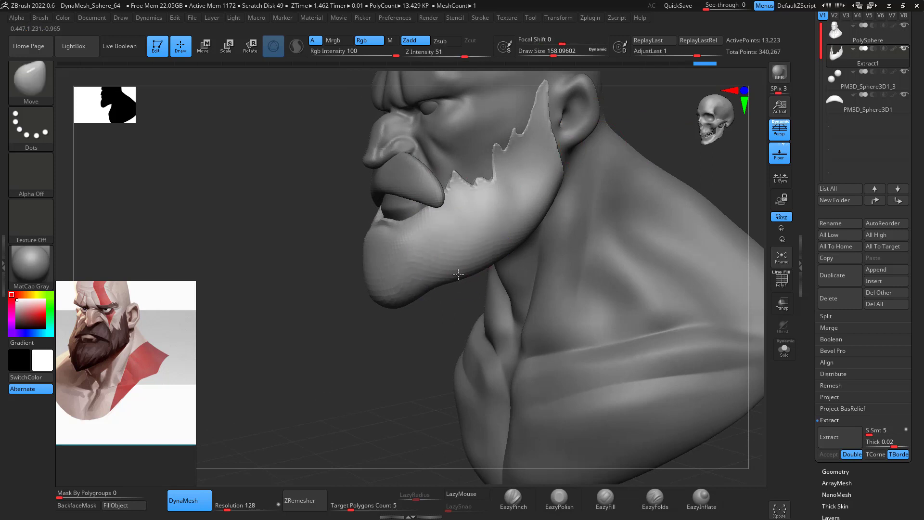
pyautogui.moveTo(458, 177); pyautogui.dragTo(458, 175)
# Flatten the front, side and underside of the beard's chin with the EazyPolish brush at draw size about 187
pyautogui.moveTo(678, 154)
pyautogui.mouseDown()
pyautogui.moveTo(602, 181)
pyautogui.moveTo(652, 162)
pyautogui.mouseUp()
pyautogui.moveTo(706, 201)
pyautogui.mouseDown()
pyautogui.moveTo(730, 194)
pyautogui.moveTo(715, 159)
pyautogui.moveTo(737, 193)
pyautogui.moveTo(689, 258)
pyautogui.mouseUp()
pyautogui.moveTo(677, 313)
pyautogui.mouseDown()
pyautogui.moveTo(689, 212)
pyautogui.moveTo(686, 161)
pyautogui.moveTo(671, 147)
pyautogui.mouseUp()
pyautogui.moveTo(533, 164)
pyautogui.mouseDown()
pyautogui.moveTo(594, 167)
pyautogui.moveTo(588, 151)
pyautogui.mouseUp()
pyautogui.click(559, 496)
pyautogui.press('space')
pyautogui.moveTo(470, 182); pyautogui.dragTo(472, 182)
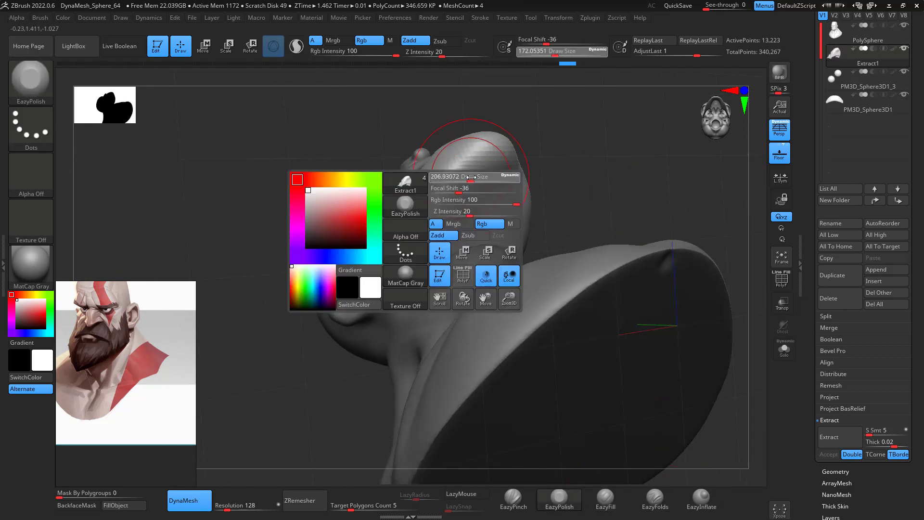
pyautogui.moveTo(503, 126); pyautogui.dragTo(494, 138)
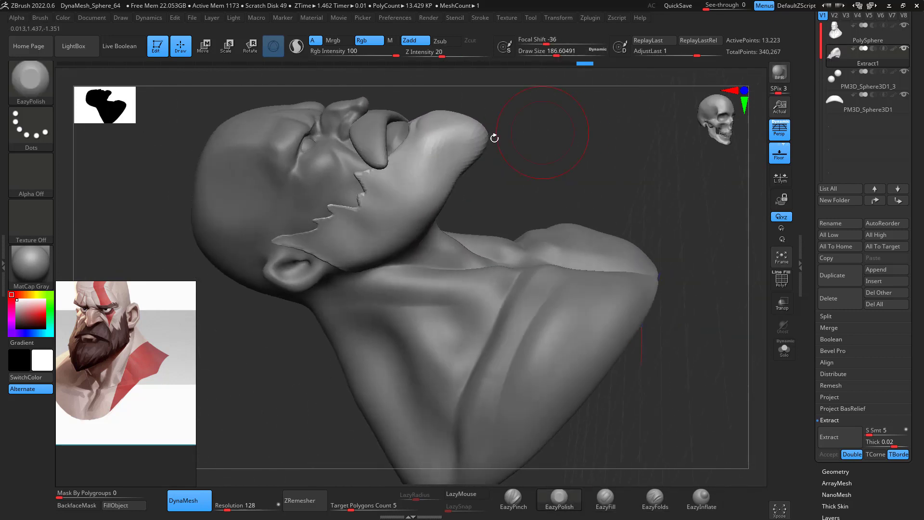
pyautogui.moveTo(433, 162); pyautogui.dragTo(445, 147)
pyautogui.moveTo(533, 126)
pyautogui.mouseDown()
pyautogui.moveTo(539, 74)
pyautogui.moveTo(628, 106)
pyautogui.mouseUp()
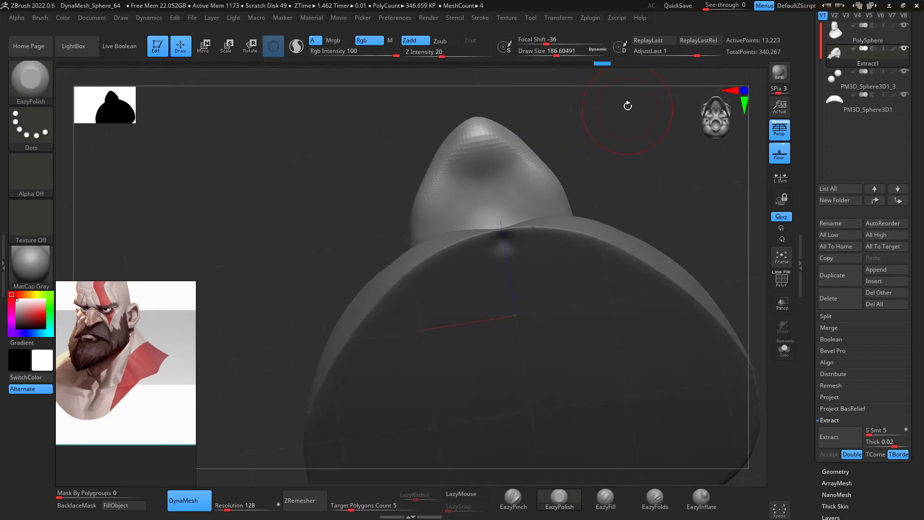
# Isolate the beard subtool and reshape its lower outline with the Move brush at draw size about 280
pyautogui.click(775, 344)
pyautogui.moveTo(624, 184); pyautogui.dragTo(533, 119)
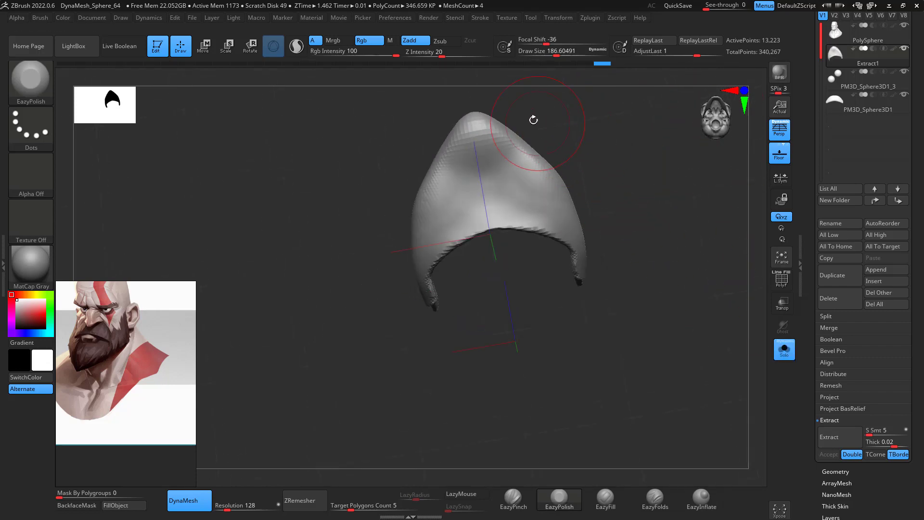
pyautogui.press('b')
pyautogui.press('m')
pyautogui.press('v')
pyautogui.press('space')
pyautogui.moveTo(553, 150)
pyautogui.mouseDown()
pyautogui.moveTo(561, 150)
pyautogui.moveTo(539, 141)
pyautogui.mouseUp()
pyautogui.moveTo(558, 179); pyautogui.dragTo(564, 178)
pyautogui.moveTo(631, 185)
pyautogui.mouseDown()
pyautogui.moveTo(691, 184)
pyautogui.moveTo(648, 273)
pyautogui.moveTo(622, 271)
pyautogui.moveTo(630, 264)
pyautogui.mouseUp()
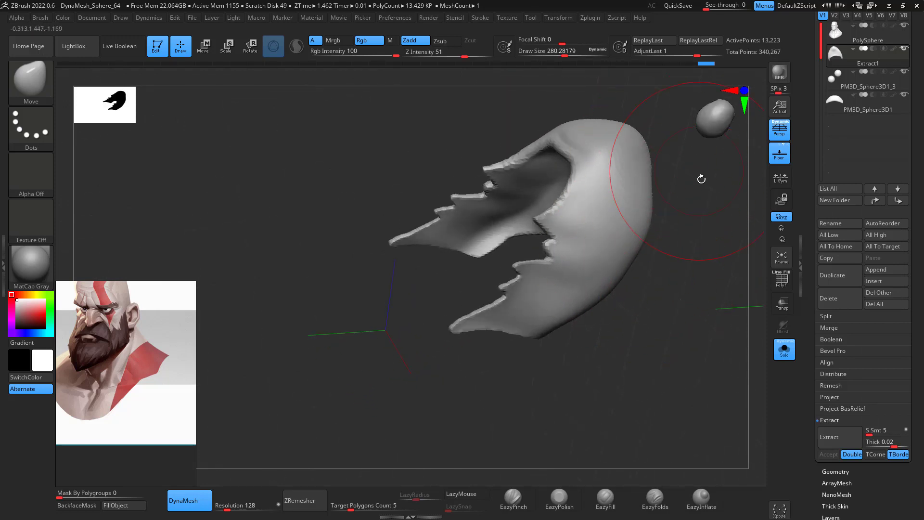
# Pull the beard's chin into a longer tip with the SnakeHook brush at draw size about 187
pyautogui.moveTo(701, 178)
pyautogui.mouseDown()
pyautogui.moveTo(703, 239)
pyautogui.moveTo(611, 246)
pyautogui.moveTo(570, 214)
pyautogui.mouseUp()
pyautogui.press('space')
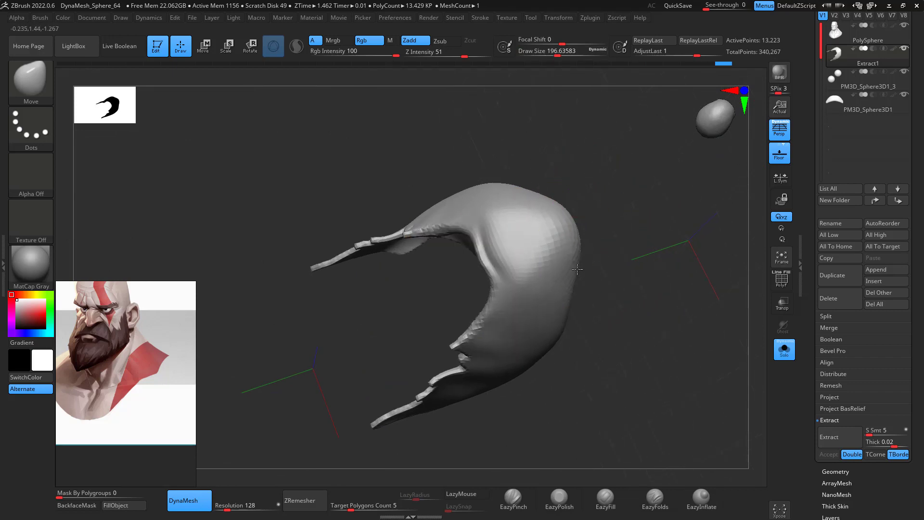
pyautogui.press('b')
pyautogui.press('s')
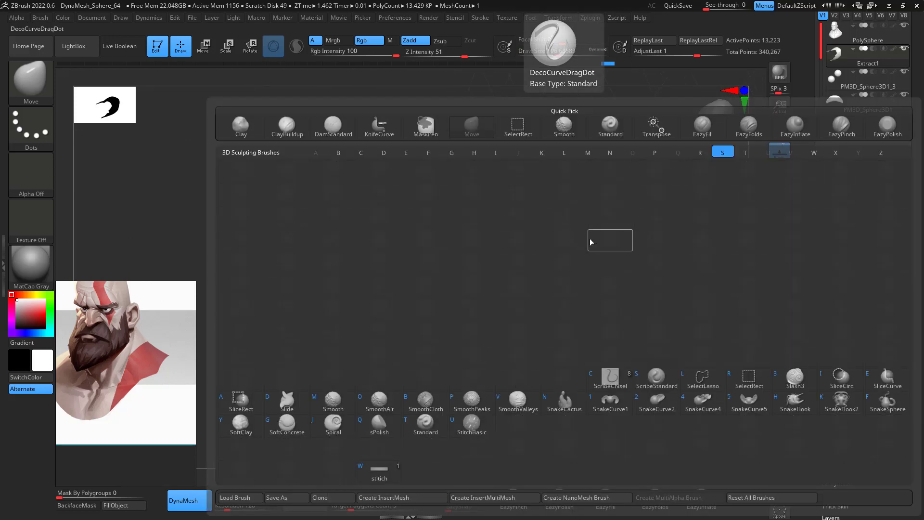
pyautogui.press('h')
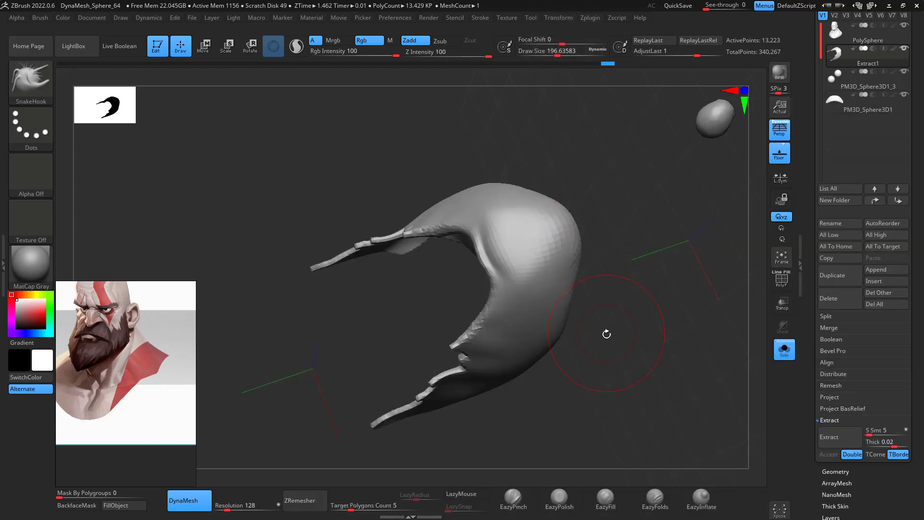
pyautogui.press('space')
pyautogui.moveTo(577, 216); pyautogui.dragTo(576, 216)
pyautogui.moveTo(637, 189); pyautogui.dragTo(632, 207)
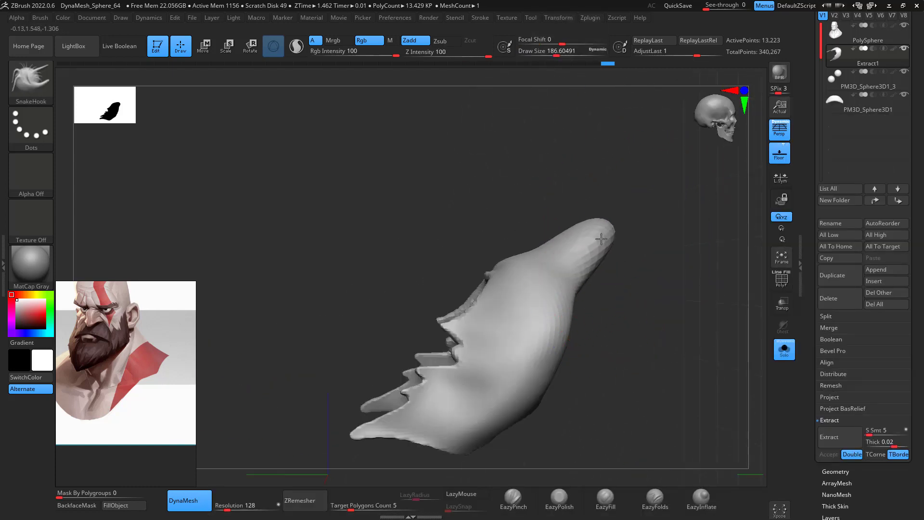
# Smooth the beard's stretched tip and front edge at draw size about 136, and rebuild its mesh with DynaMesh
pyautogui.moveTo(595, 247)
pyautogui.keyDown('shift'); pyautogui.mouseDown()
pyautogui.moveTo(590, 238)
pyautogui.moveTo(622, 284)
pyautogui.mouseUp(); pyautogui.keyUp('shift')
pyautogui.press('space')
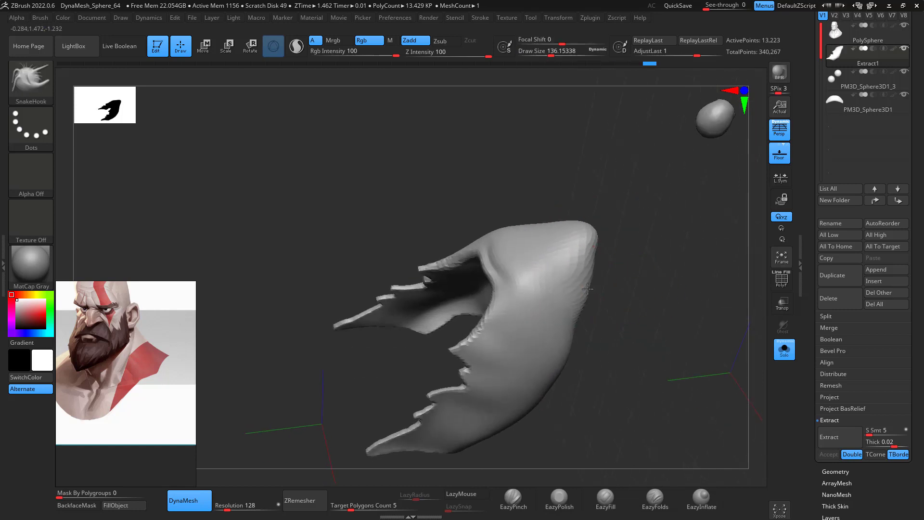
pyautogui.keyDown('shift'); pyautogui.moveTo(581, 324); pyautogui.dragTo(579, 344); pyautogui.keyUp('shift')
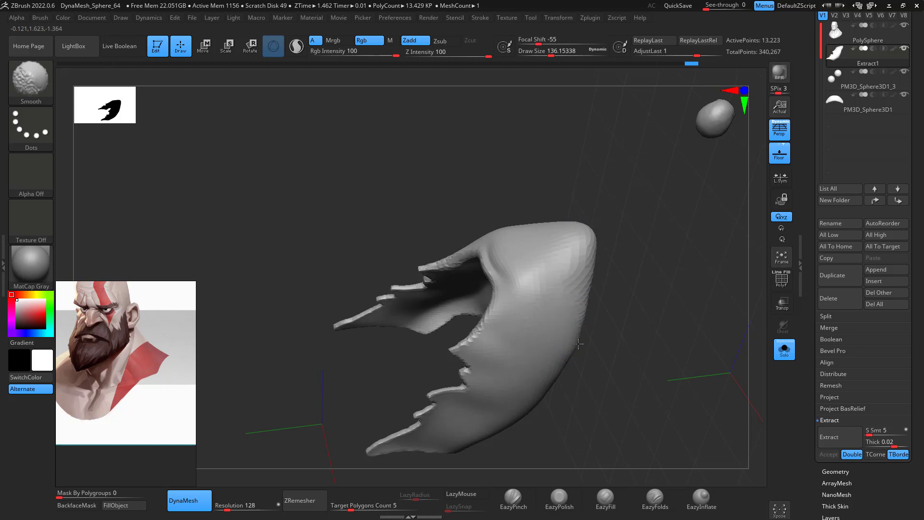
pyautogui.keyDown('ctrl'); pyautogui.moveTo(652, 241); pyautogui.dragTo(699, 485); pyautogui.keyUp('ctrl')
# Inflate the beard with the EazyInflate brush at draw size about 182 and bring the other subtools back into view
pyautogui.click(700, 497)
pyautogui.press('space')
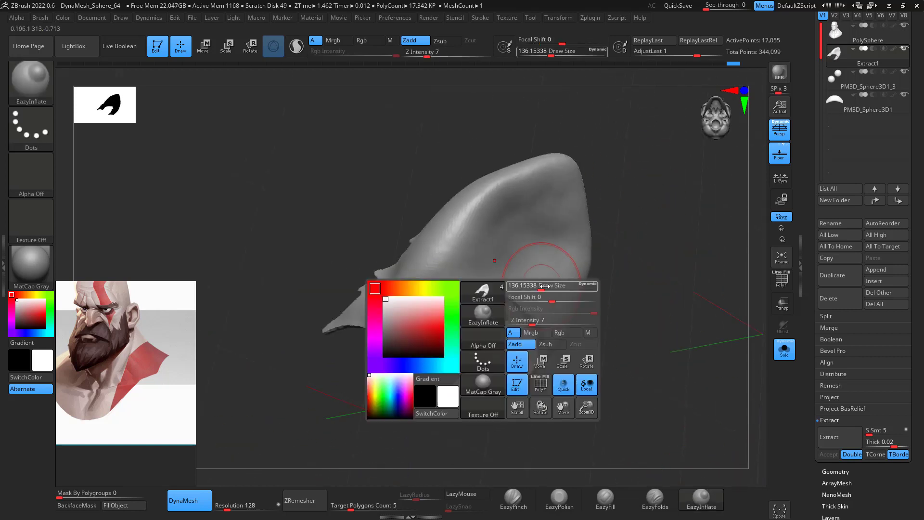
pyautogui.moveTo(540, 285); pyautogui.dragTo(544, 285)
pyautogui.moveTo(530, 221)
pyautogui.mouseDown()
pyautogui.moveTo(526, 254)
pyautogui.moveTo(548, 258)
pyautogui.moveTo(532, 221)
pyautogui.moveTo(517, 291)
pyautogui.moveTo(501, 299)
pyautogui.mouseUp()
pyautogui.moveTo(640, 308)
pyautogui.mouseDown()
pyautogui.moveTo(667, 356)
pyautogui.moveTo(728, 309)
pyautogui.mouseUp()
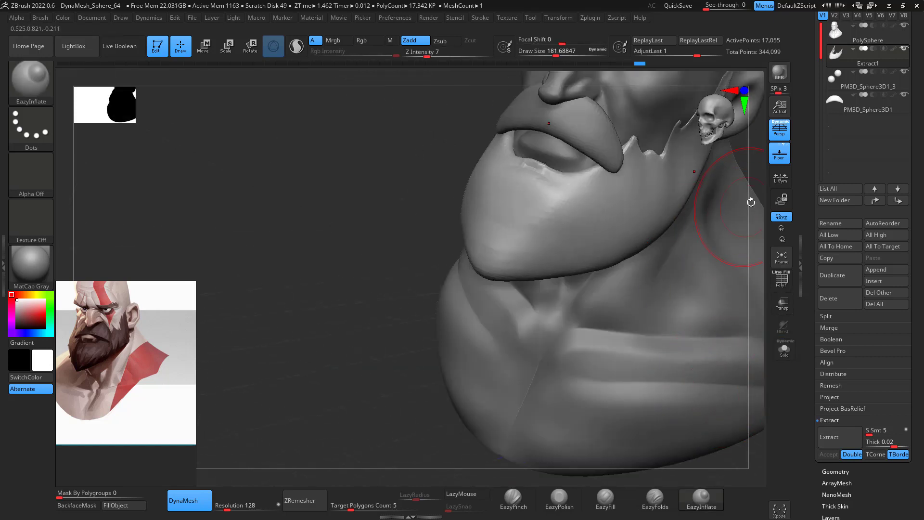
pyautogui.keyDown('shift'); pyautogui.moveTo(751, 202); pyautogui.dragTo(642, 255); pyautogui.keyUp('shift')
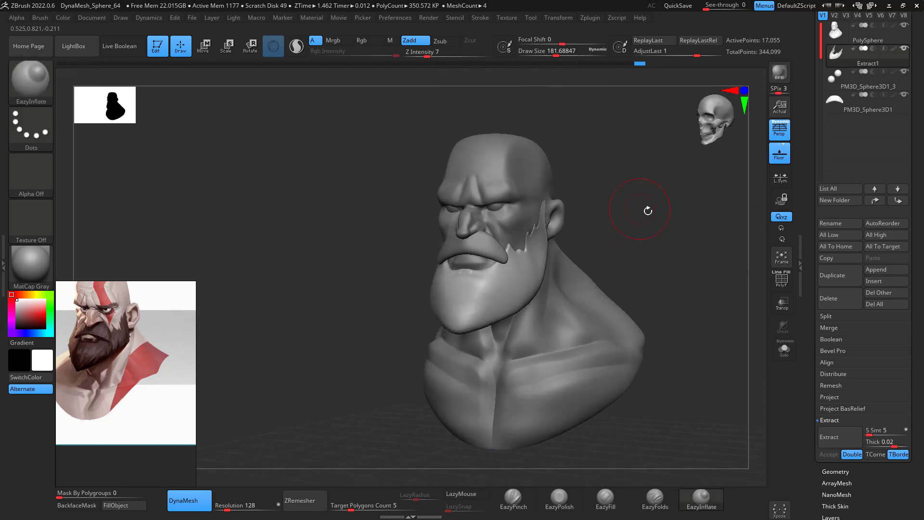
pyautogui.keyDown('alt'); pyautogui.moveTo(663, 210); pyautogui.dragTo(667, 229); pyautogui.keyUp('alt')
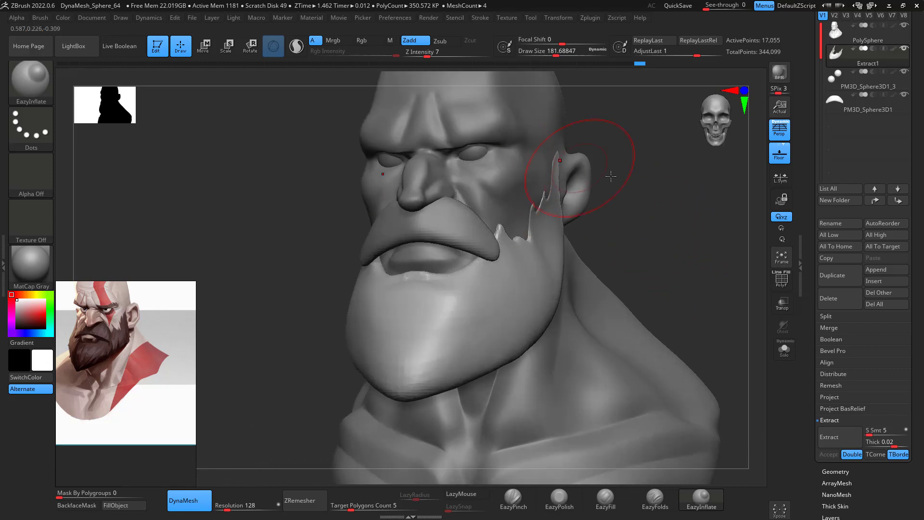
pyautogui.moveTo(611, 176); pyautogui.dragTo(691, 214)
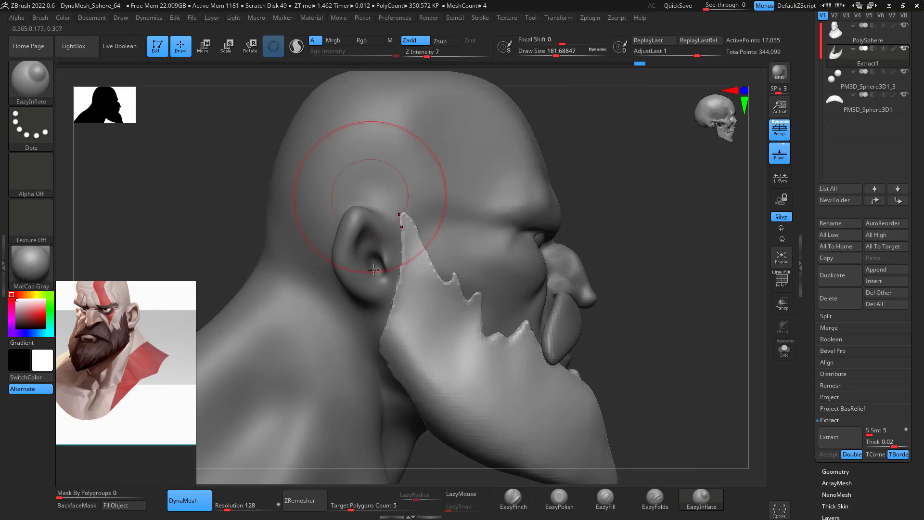
# Select the head subtool, mask its forehead and brow area, and invert the mask
pyautogui.click(852, 43)
pyautogui.moveTo(405, 87)
pyautogui.keyDown('ctrl'); pyautogui.mouseDown()
pyautogui.moveTo(361, 181)
pyautogui.moveTo(524, 238)
pyautogui.moveTo(629, 102)
pyautogui.mouseUp(); pyautogui.keyUp('ctrl')
pyautogui.keyDown('ctrl'); pyautogui.click(679, 240); pyautogui.keyUp('ctrl')
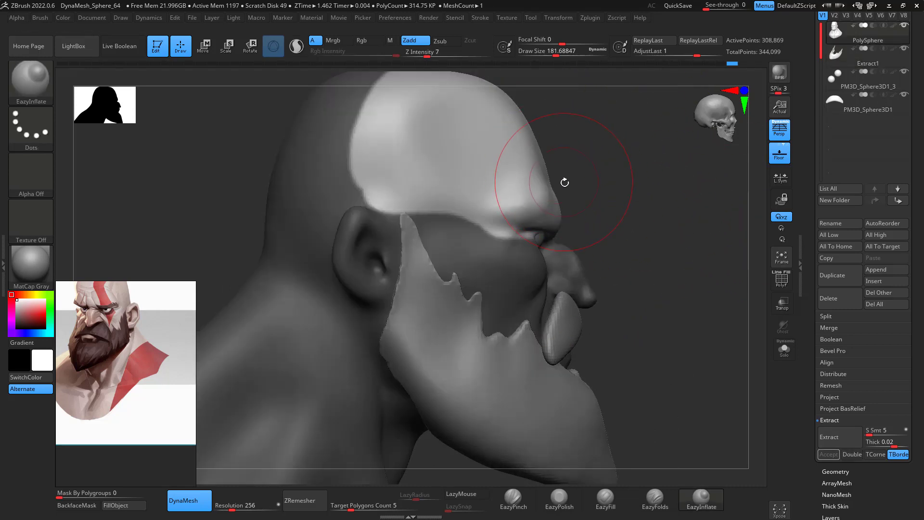
# Push the unmasked brow forward with the Move brush at draw size about 318 and clear the mask
pyautogui.press('b')
pyautogui.press('m')
pyautogui.press('v')
pyautogui.press('space')
pyautogui.moveTo(572, 187)
pyautogui.mouseDown()
pyautogui.moveTo(586, 187)
pyautogui.moveTo(559, 193)
pyautogui.mouseUp()
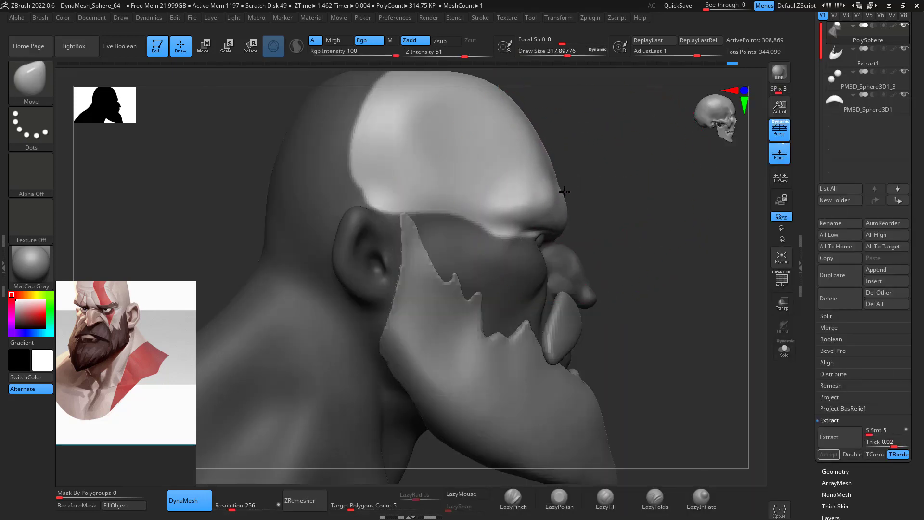
pyautogui.moveTo(652, 185); pyautogui.dragTo(609, 207)
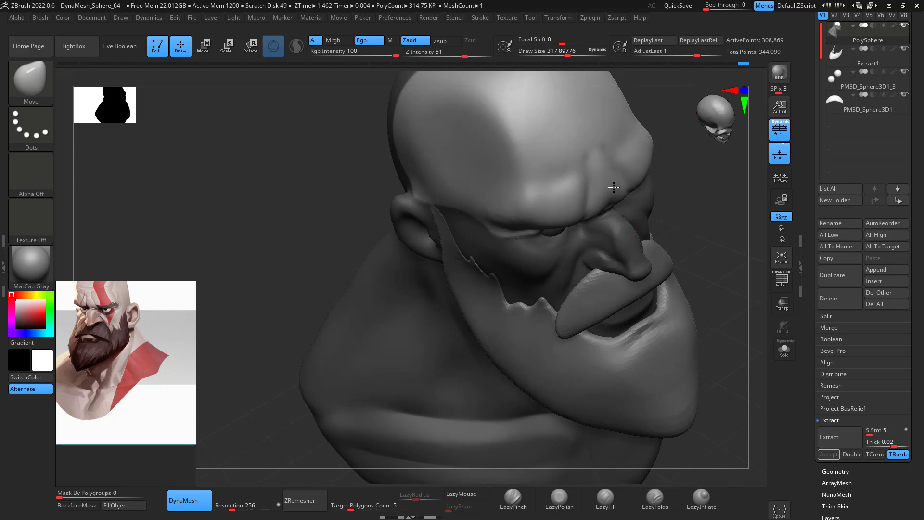
pyautogui.moveTo(719, 189); pyautogui.dragTo(554, 276)
pyautogui.keyDown('ctrl'); pyautogui.moveTo(547, 324); pyautogui.dragTo(525, 339); pyautogui.keyUp('ctrl')
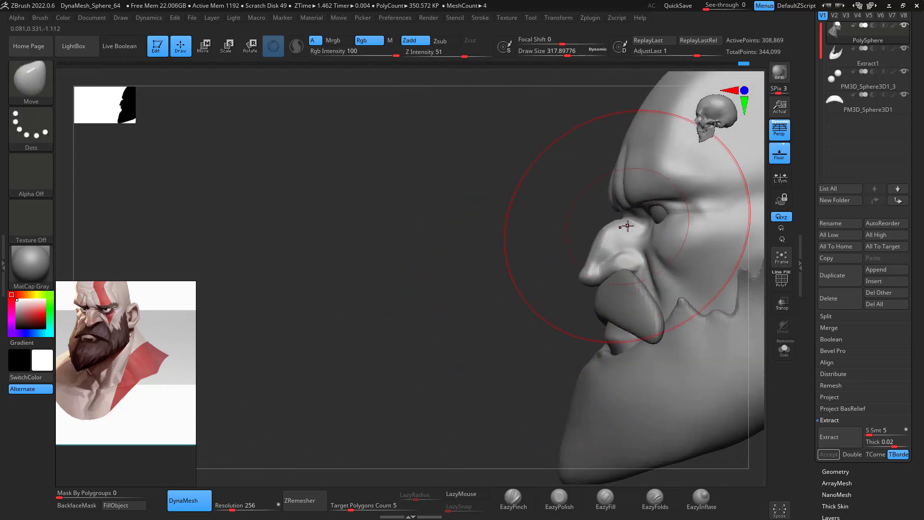
# Reshape the bridge of the nose in profile with the Move brush at draw size about 172
pyautogui.press('space')
pyautogui.click(621, 224)
pyautogui.press('space')
pyautogui.moveTo(630, 221); pyautogui.dragTo(614, 215)
pyautogui.moveTo(512, 315); pyautogui.dragTo(693, 306)
pyautogui.moveTo(598, 222); pyautogui.dragTo(596, 232)
pyautogui.moveTo(667, 212); pyautogui.dragTo(702, 211)
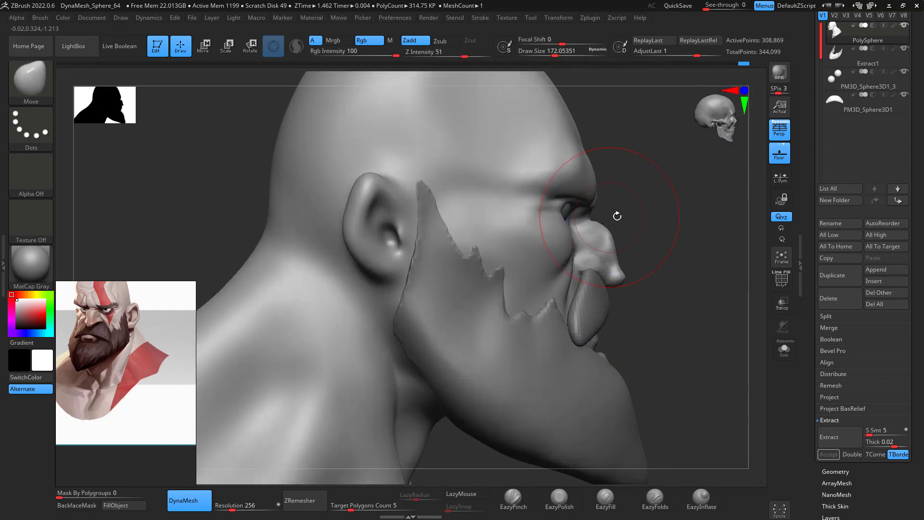
# Refine the nose bridge just below the brow with the Move brush at draw size about 116
pyautogui.press('space')
pyautogui.moveTo(616, 218); pyautogui.dragTo(588, 219)
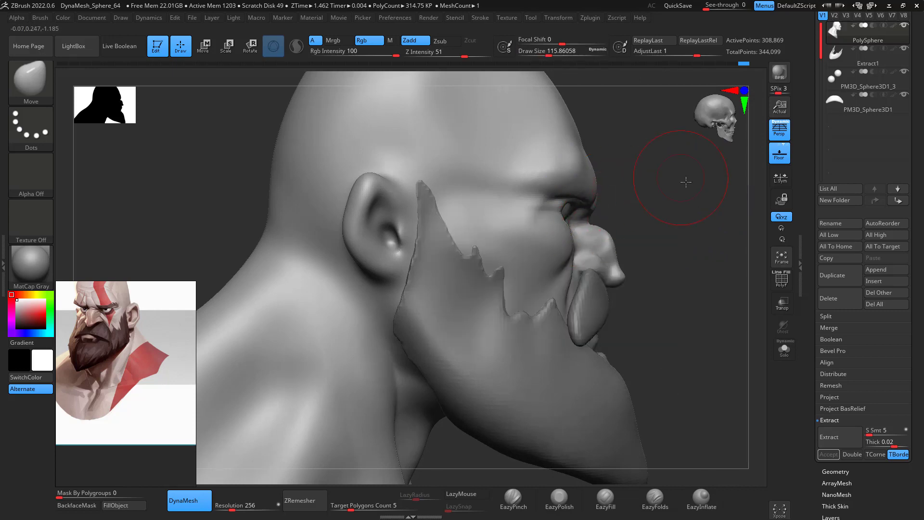
pyautogui.moveTo(685, 182); pyautogui.dragTo(636, 168)
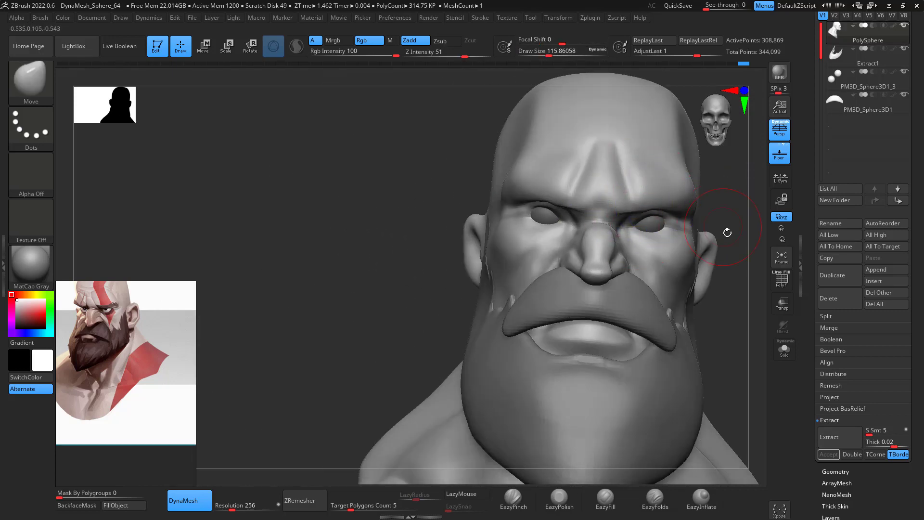
pyautogui.keyDown('shift'); pyautogui.moveTo(727, 232); pyautogui.dragTo(608, 282); pyautogui.keyUp('shift')
pyautogui.moveTo(722, 272); pyautogui.dragTo(645, 262)
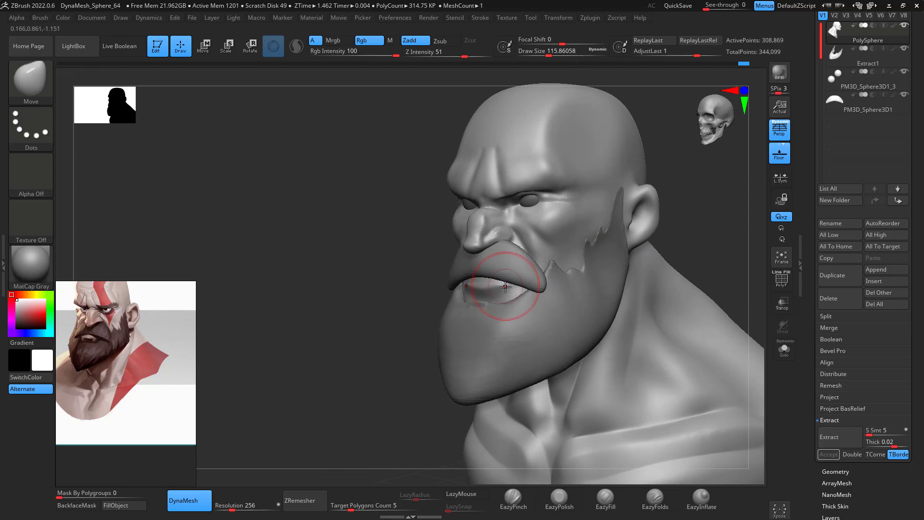
# Select the beard subtool and adjust its edge below the lower lip and along the cheek with the Move brush at draw sizes about 132 and 124
pyautogui.click(850, 57)
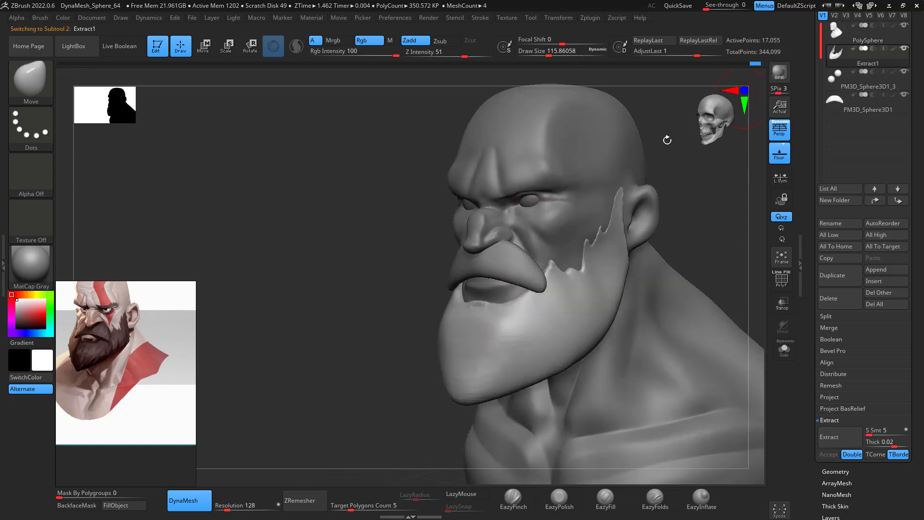
pyautogui.press('space')
pyautogui.moveTo(474, 311); pyautogui.dragTo(524, 296)
pyautogui.moveTo(699, 216); pyautogui.dragTo(728, 206)
pyautogui.moveTo(711, 239)
pyautogui.keyDown('shift'); pyautogui.mouseDown()
pyautogui.moveTo(709, 263)
pyautogui.moveTo(691, 263)
pyautogui.moveTo(723, 262)
pyautogui.moveTo(668, 262)
pyautogui.moveTo(681, 259)
pyautogui.moveTo(649, 244)
pyautogui.moveTo(695, 239)
pyautogui.mouseUp(); pyautogui.keyUp('shift')
pyautogui.keyDown('shift'); pyautogui.moveTo(610, 205); pyautogui.dragTo(616, 210); pyautogui.keyUp('shift')
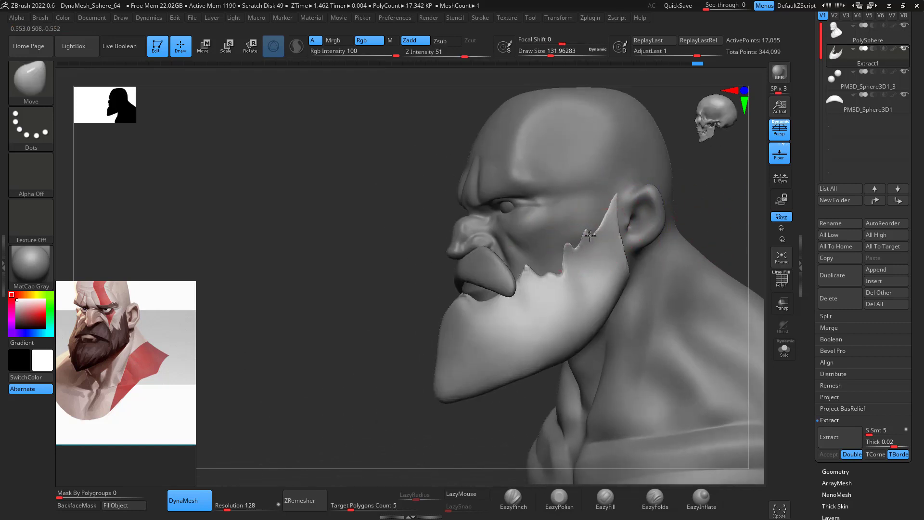
pyautogui.moveTo(717, 208)
pyautogui.mouseDown()
pyautogui.moveTo(736, 207)
pyautogui.moveTo(712, 211)
pyautogui.mouseUp()
pyautogui.press('space')
pyautogui.click(526, 269)
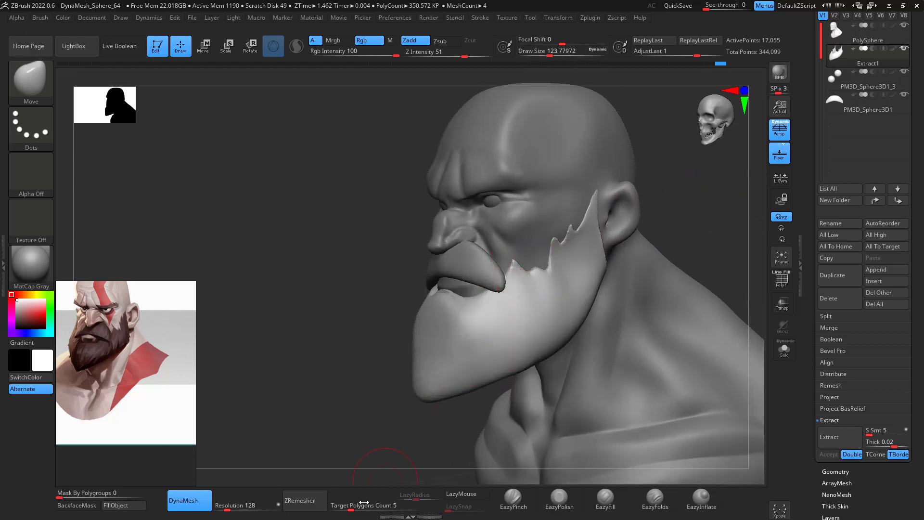
# Retopologise the beard with ZRemesher at a target polygon count of 5 and check its wireframe
pyautogui.click(300, 499)
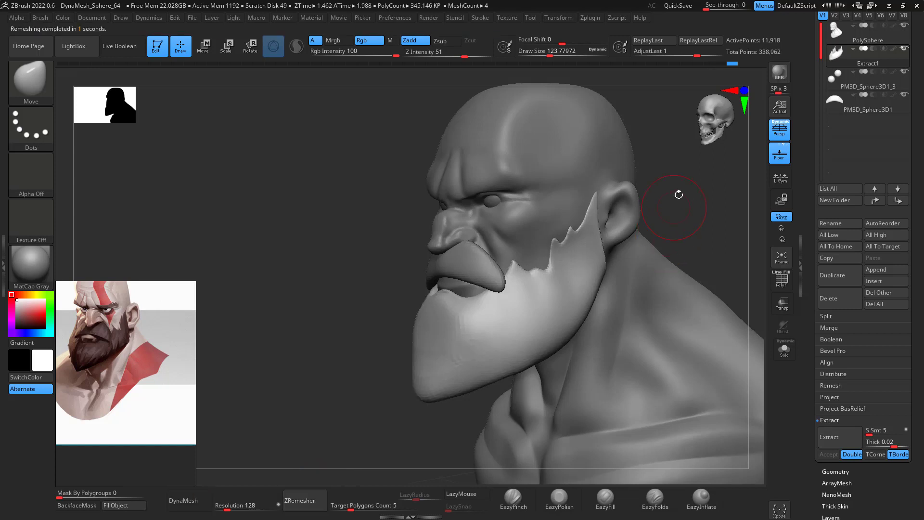
pyautogui.moveTo(678, 195)
pyautogui.mouseDown()
pyautogui.moveTo(738, 196)
pyautogui.moveTo(674, 212)
pyautogui.moveTo(675, 225)
pyautogui.moveTo(697, 208)
pyautogui.mouseUp()
pyautogui.click(780, 279)
pyautogui.click(782, 286)
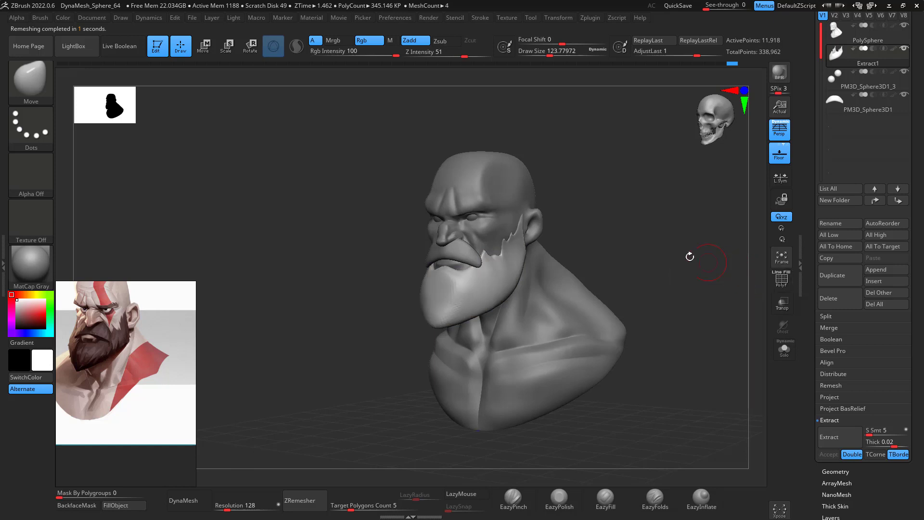
# Lengthen the spikes along the beard's cheek edge with the Move brush at draw sizes about 65 and 62
pyautogui.moveTo(672, 232)
pyautogui.keyDown('alt'); pyautogui.mouseDown()
pyautogui.moveTo(683, 287)
pyautogui.moveTo(710, 200)
pyautogui.moveTo(694, 204)
pyautogui.mouseUp(); pyautogui.keyUp('alt')
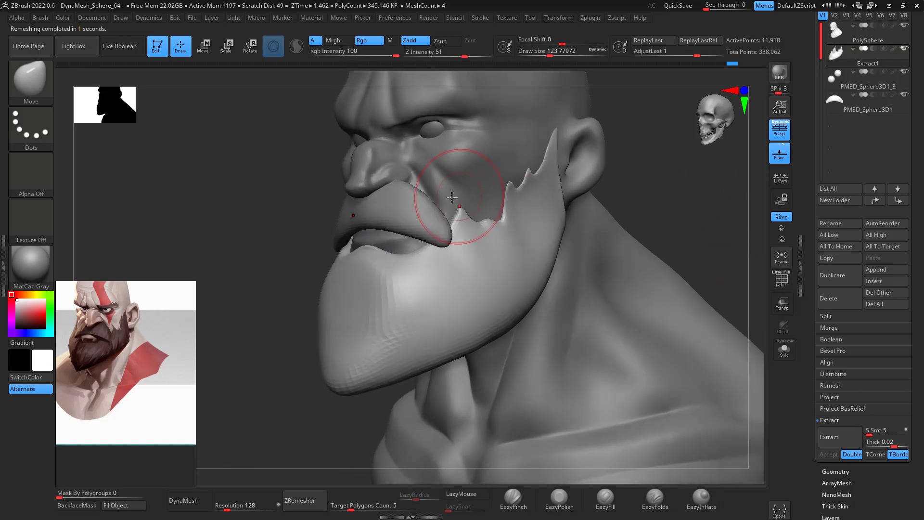
pyautogui.press('space')
pyautogui.moveTo(457, 203); pyautogui.dragTo(448, 202)
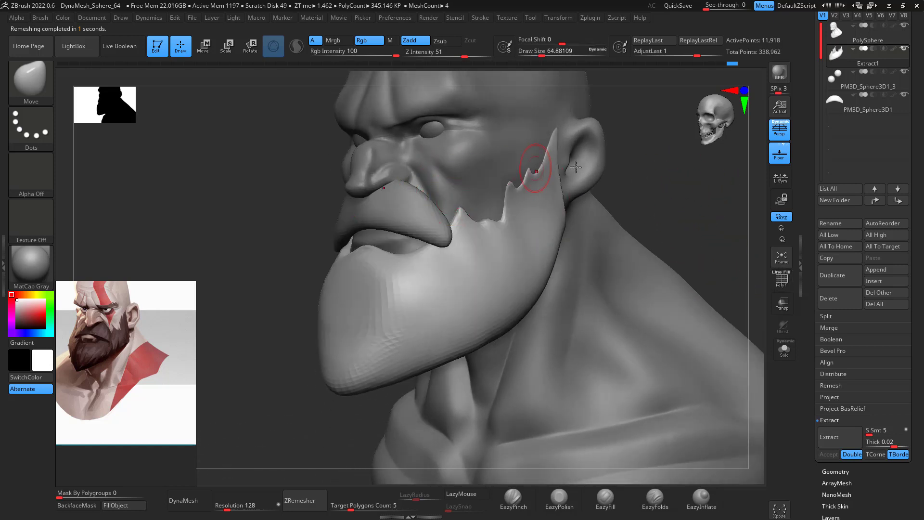
pyautogui.moveTo(674, 176); pyautogui.dragTo(673, 164)
pyautogui.press('space')
pyautogui.moveTo(462, 203)
pyautogui.mouseDown()
pyautogui.moveTo(448, 178)
pyautogui.moveTo(458, 210)
pyautogui.mouseUp()
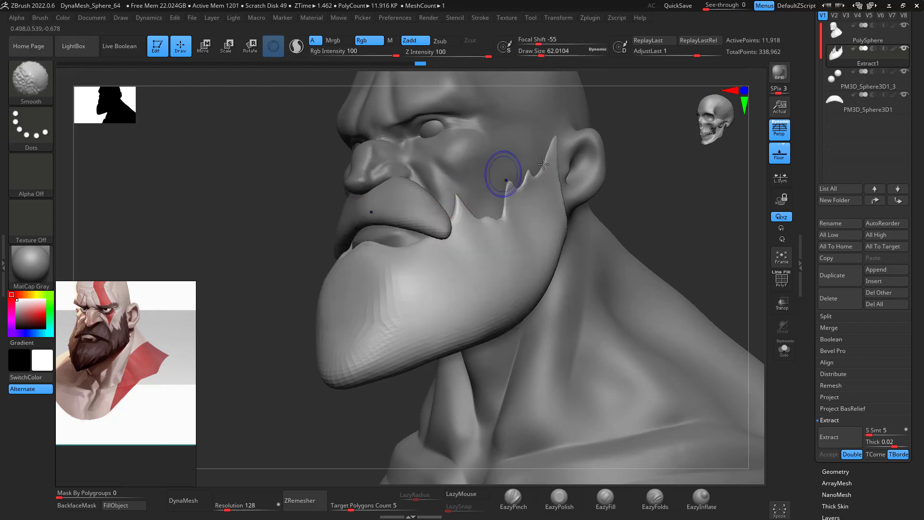
# Reposition the tall beard spike beside the moustache from the front and below at draw size about 62
pyautogui.moveTo(638, 204)
pyautogui.mouseDown()
pyautogui.moveTo(691, 216)
pyautogui.moveTo(652, 225)
pyautogui.moveTo(698, 250)
pyautogui.mouseUp()
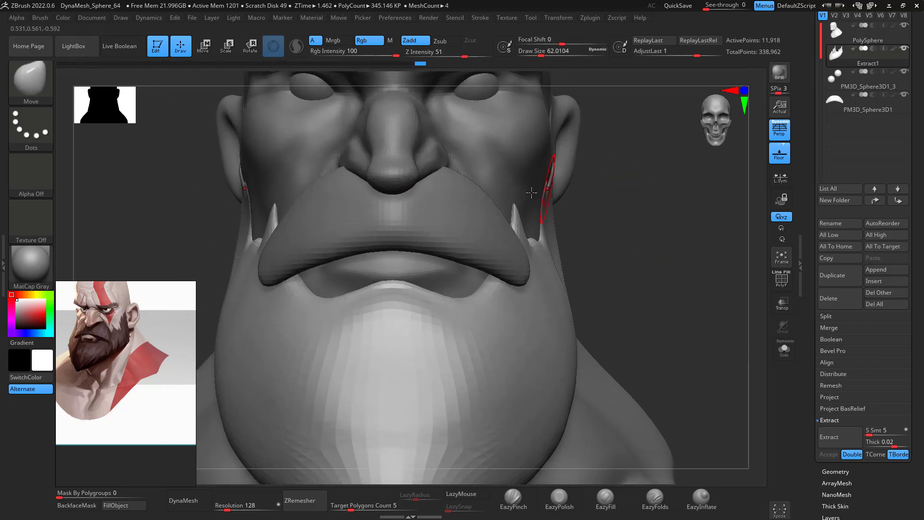
pyautogui.moveTo(513, 198); pyautogui.dragTo(508, 184)
pyautogui.moveTo(632, 185); pyautogui.dragTo(553, 157)
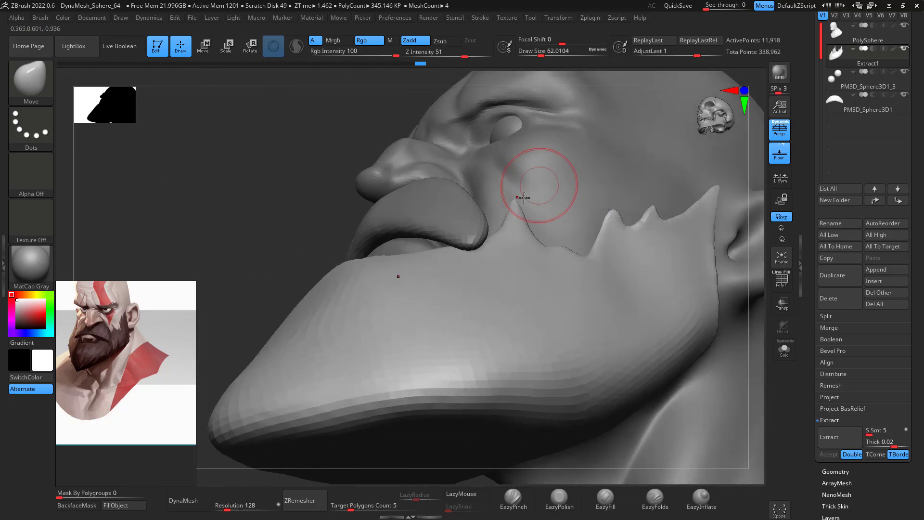
pyautogui.moveTo(509, 206); pyautogui.dragTo(526, 221)
# Pull a small new spike out of the gap in the beard's cheek edge with the Move brush at draw size about 25
pyautogui.moveTo(767, 380); pyautogui.dragTo(602, 241)
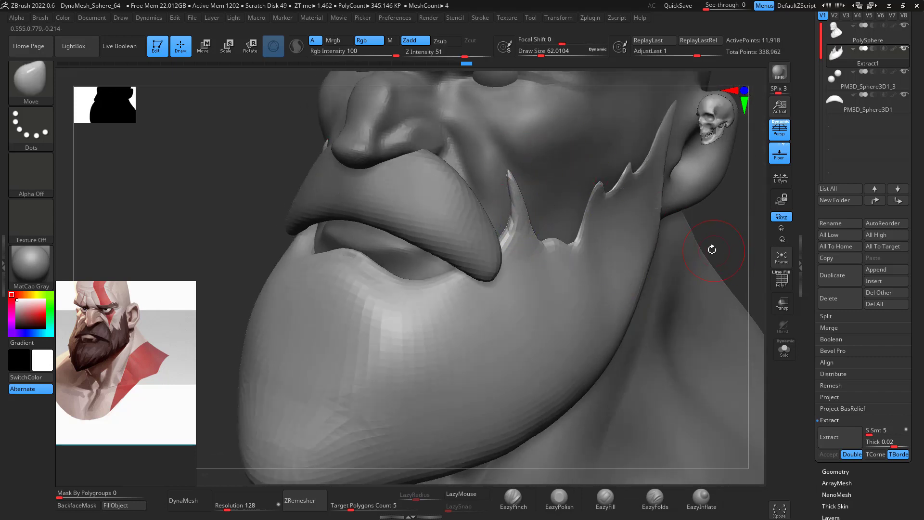
pyautogui.press('space')
pyautogui.moveTo(541, 235); pyautogui.dragTo(529, 235)
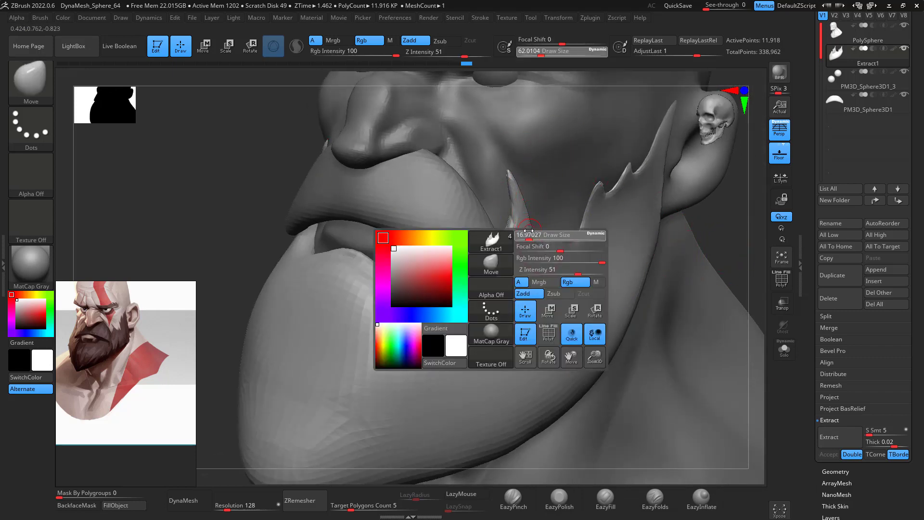
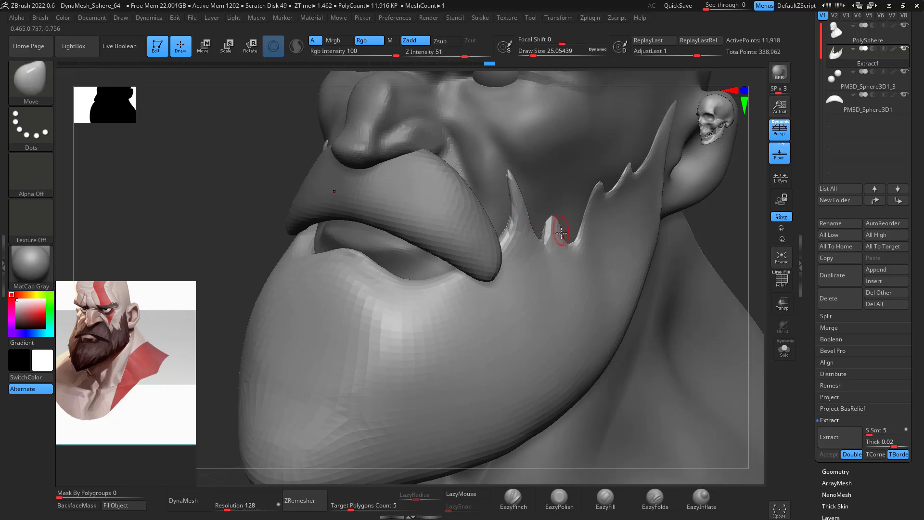
# Reshape the beard spikes along the cheek and sideburn with the Move brush at draw sizes about 44 and 128
pyautogui.moveTo(742, 237)
pyautogui.mouseDown()
pyautogui.moveTo(590, 236)
pyautogui.moveTo(597, 229)
pyautogui.mouseUp()
pyautogui.press('space')
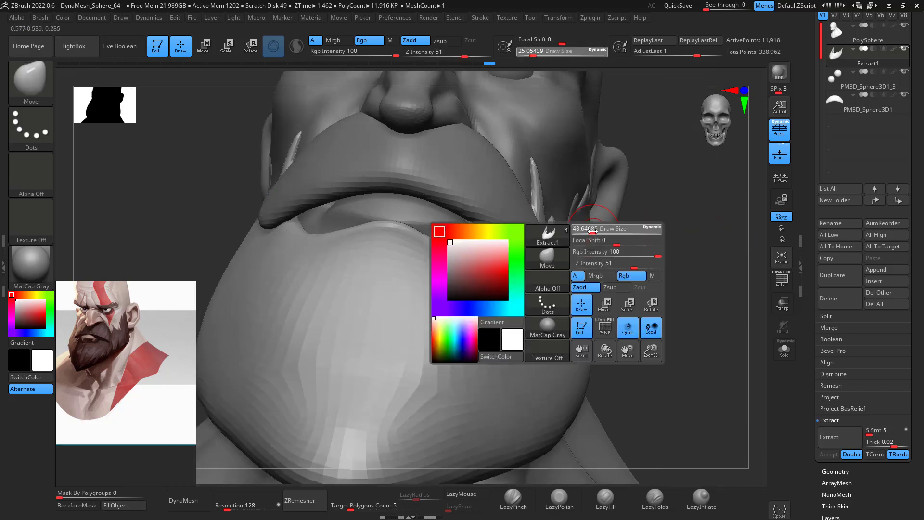
pyautogui.moveTo(692, 227); pyautogui.dragTo(662, 231)
pyautogui.moveTo(633, 195); pyautogui.dragTo(622, 199)
pyautogui.press('space')
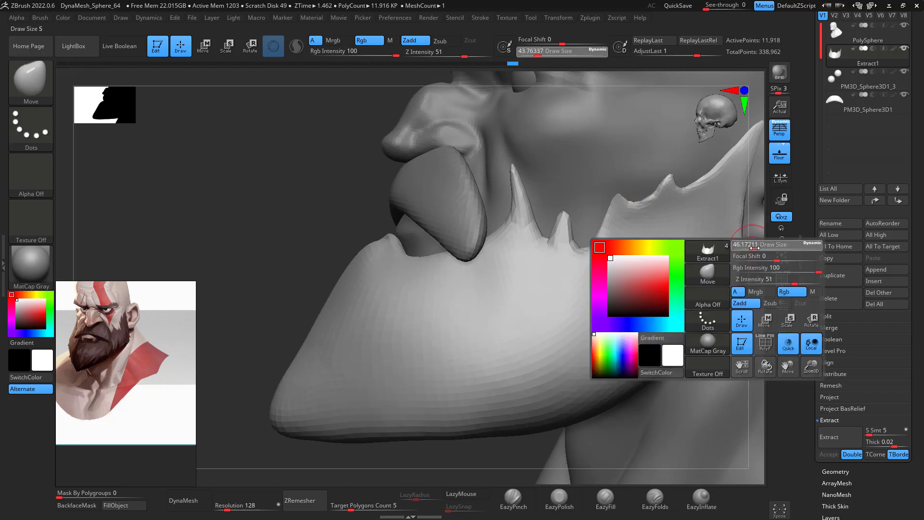
pyautogui.moveTo(750, 246); pyautogui.dragTo(828, 223)
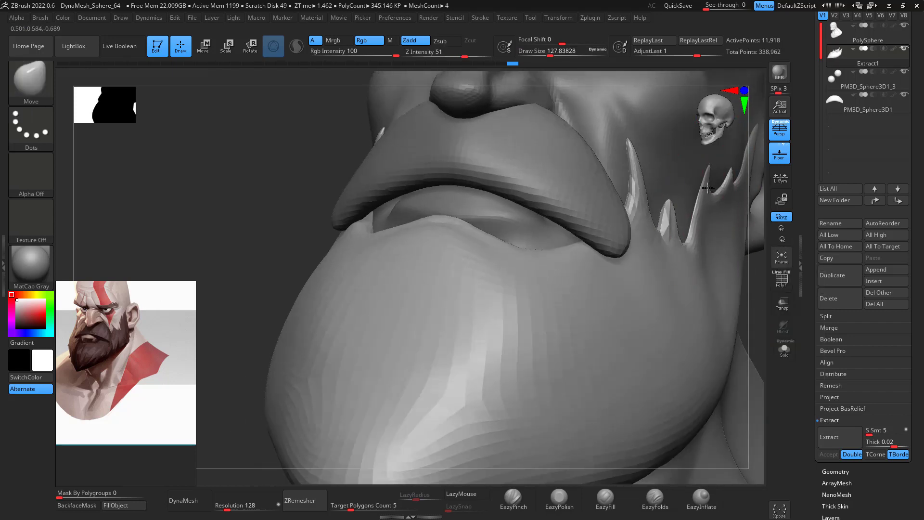
# Refine the spikes along the beard's cheek edge with the SnakeHook brush at draw size about 37
pyautogui.keyDown('alt'); pyautogui.moveTo(752, 264); pyautogui.dragTo(631, 301); pyautogui.keyUp('alt')
pyautogui.moveTo(705, 293)
pyautogui.keyDown('alt'); pyautogui.mouseDown()
pyautogui.moveTo(701, 243)
pyautogui.moveTo(689, 271)
pyautogui.moveTo(682, 257)
pyautogui.mouseUp(); pyautogui.keyUp('alt')
pyautogui.moveTo(518, 257); pyautogui.dragTo(516, 251)
pyautogui.press('b')
pyautogui.press('s')
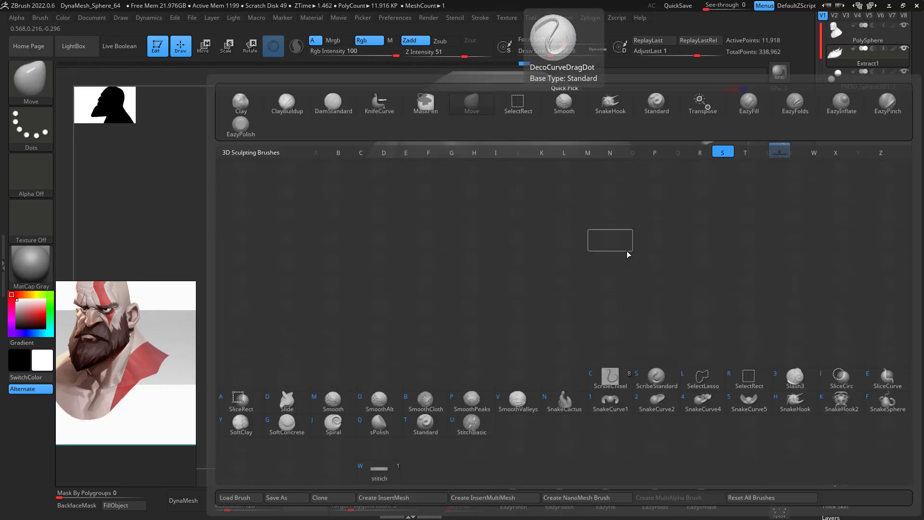
pyautogui.press('h')
pyautogui.press('space')
pyautogui.moveTo(568, 243); pyautogui.dragTo(552, 240)
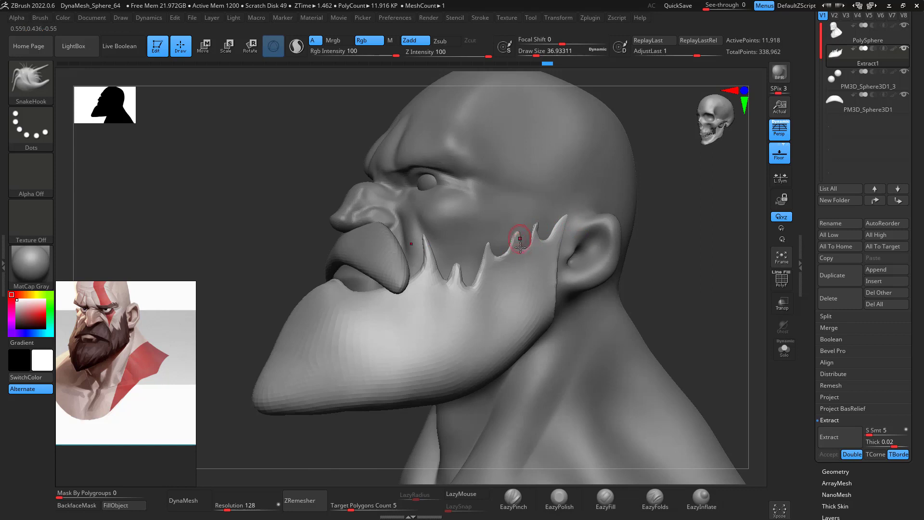
# ZRemesh the beard and pull its middle cheek spike with the SnakeHook brush at draw size about 116
pyautogui.click(318, 501)
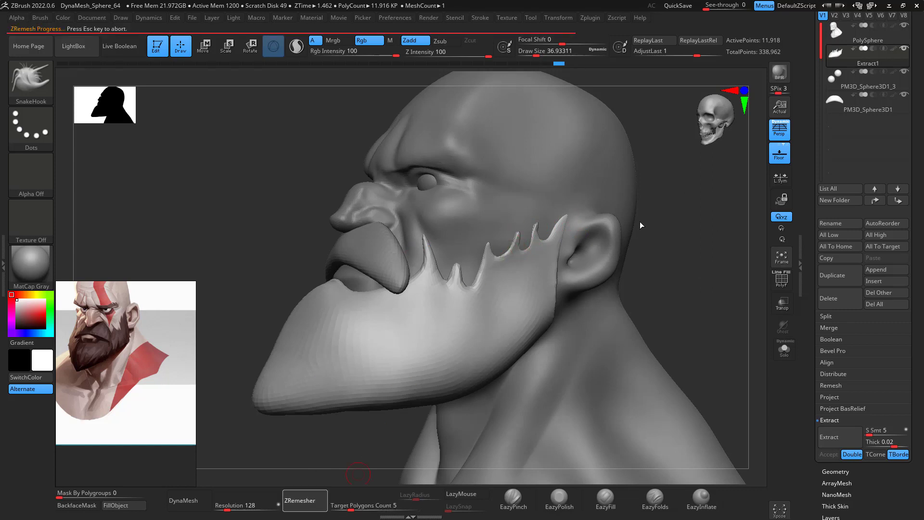
pyautogui.moveTo(671, 259)
pyautogui.mouseDown()
pyautogui.moveTo(693, 288)
pyautogui.moveTo(717, 284)
pyautogui.moveTo(619, 262)
pyautogui.moveTo(599, 280)
pyautogui.moveTo(617, 282)
pyautogui.mouseUp()
pyautogui.press('space')
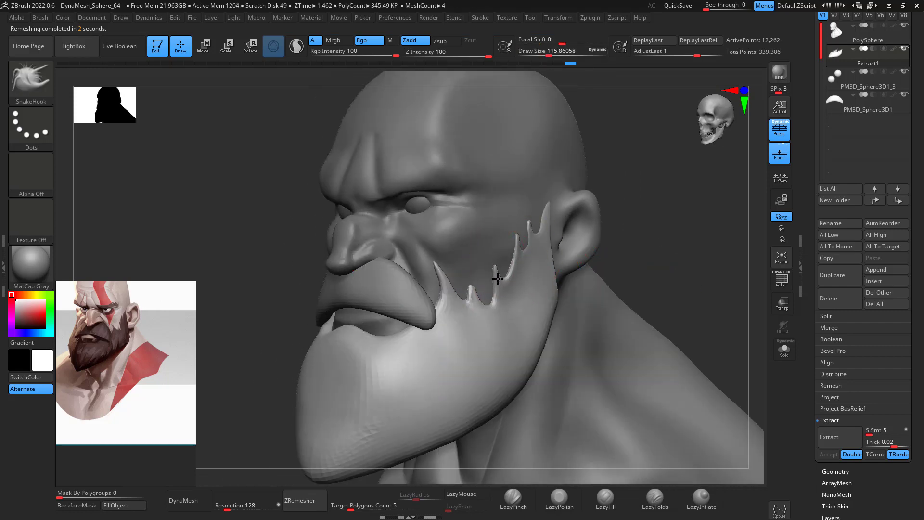
pyautogui.moveTo(497, 279); pyautogui.dragTo(495, 274)
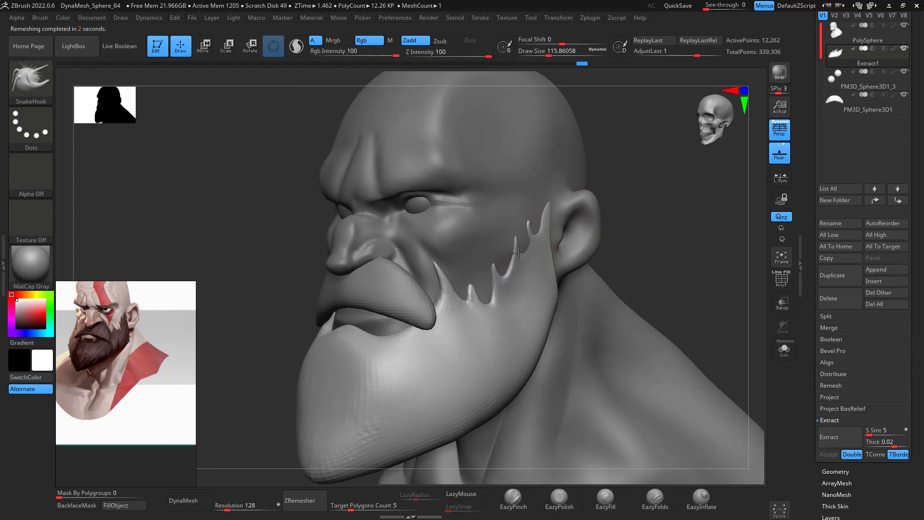
# Reshape the upper beard spikes near the sideburn with the SnakeHook brush at draw size about 71
pyautogui.moveTo(643, 197); pyautogui.dragTo(602, 207)
pyautogui.press('space')
pyautogui.moveTo(540, 226)
pyautogui.mouseDown()
pyautogui.moveTo(531, 228)
pyautogui.moveTo(542, 239)
pyautogui.mouseUp()
pyautogui.press('shift')
pyautogui.press('space')
pyautogui.moveTo(673, 159); pyautogui.dragTo(690, 129)
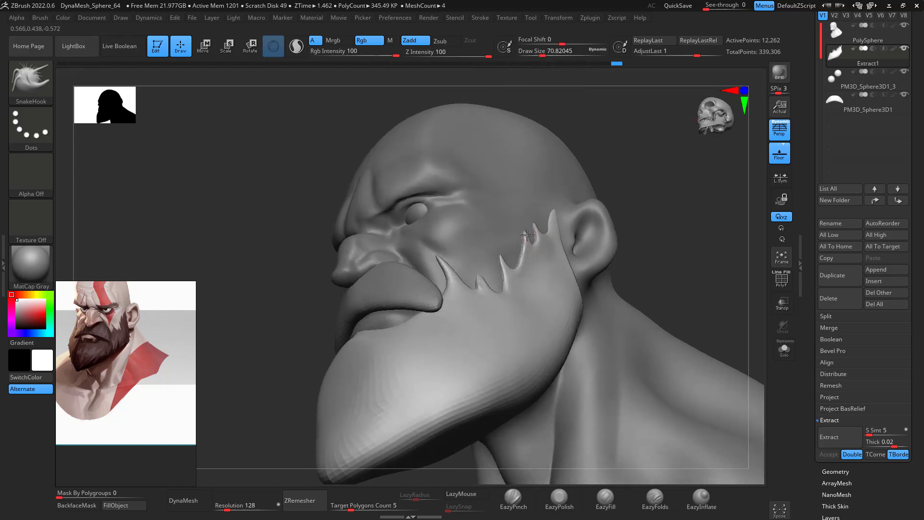
pyautogui.moveTo(539, 228); pyautogui.dragTo(538, 233)
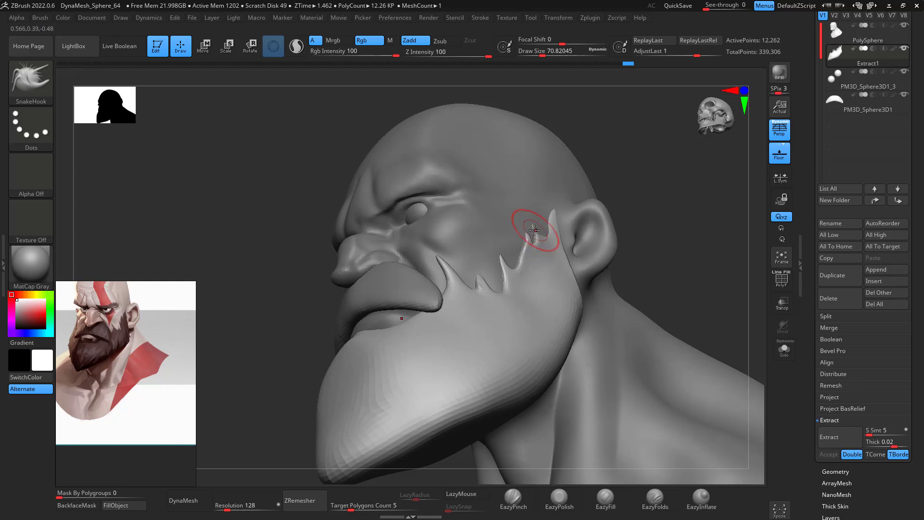
# Smooth the small beard spike and the gap beside it near the sideburn
pyautogui.moveTo(693, 168); pyautogui.dragTo(667, 185)
pyautogui.keyDown('shift'); pyautogui.moveTo(534, 235); pyautogui.dragTo(540, 231); pyautogui.keyUp('shift')
pyautogui.moveTo(752, 218)
pyautogui.mouseDown()
pyautogui.moveTo(744, 222)
pyautogui.moveTo(731, 192)
pyautogui.moveTo(722, 221)
pyautogui.moveTo(700, 244)
pyautogui.moveTo(693, 237)
pyautogui.mouseUp()
pyautogui.moveTo(608, 251); pyautogui.dragTo(578, 261)
pyautogui.moveTo(646, 206); pyautogui.dragTo(628, 238)
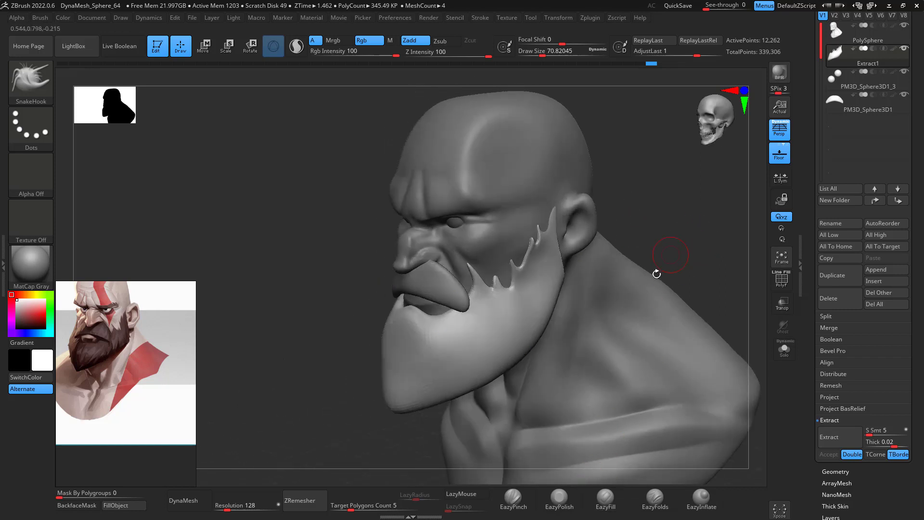
# Inflate the beard's cheek area below the spikes with the EazyInflate brush at draw size about 145
pyautogui.click(701, 498)
pyautogui.press('space')
pyautogui.moveTo(538, 277); pyautogui.dragTo(545, 277)
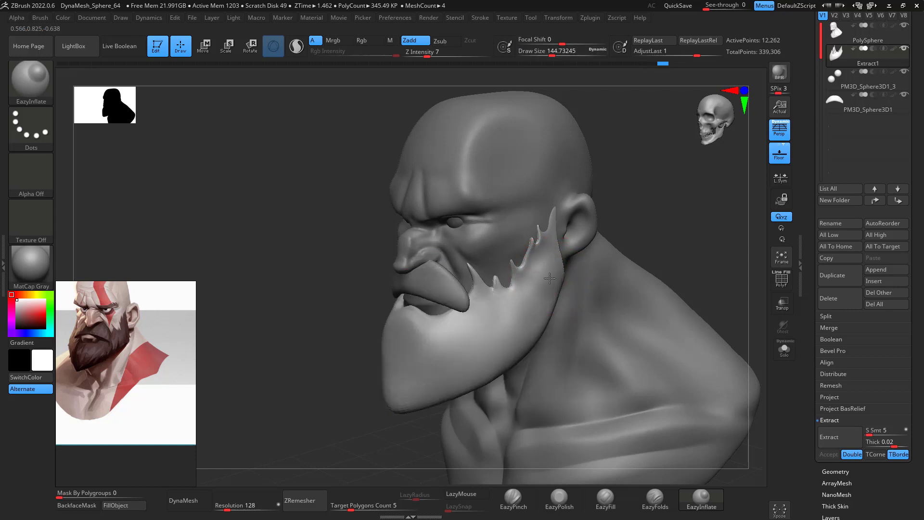
pyautogui.moveTo(524, 295); pyautogui.dragTo(540, 271)
pyautogui.moveTo(709, 266); pyautogui.dragTo(666, 303)
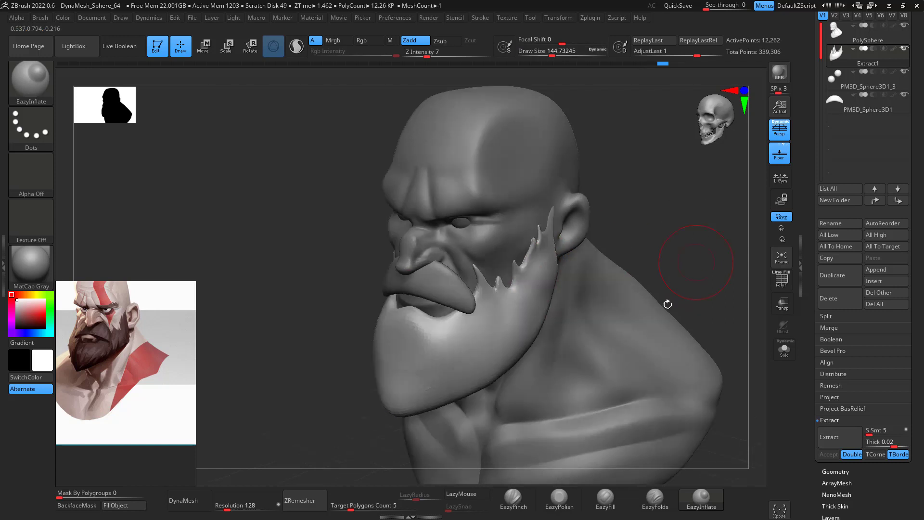
# Polish the beard's chin and side surfaces with the EazyPolish brush at draw sizes about 145 and 124
pyautogui.click(562, 497)
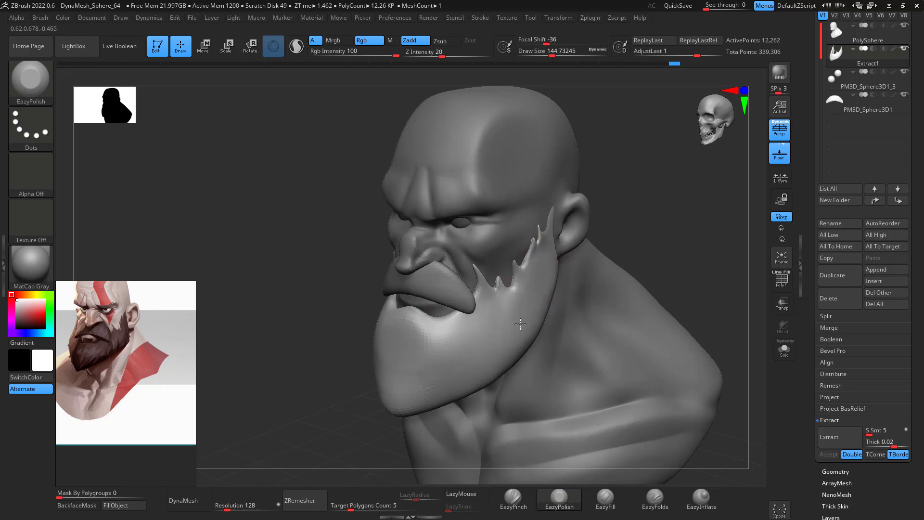
pyautogui.moveTo(617, 226)
pyautogui.mouseDown()
pyautogui.moveTo(651, 206)
pyautogui.moveTo(625, 216)
pyautogui.mouseUp()
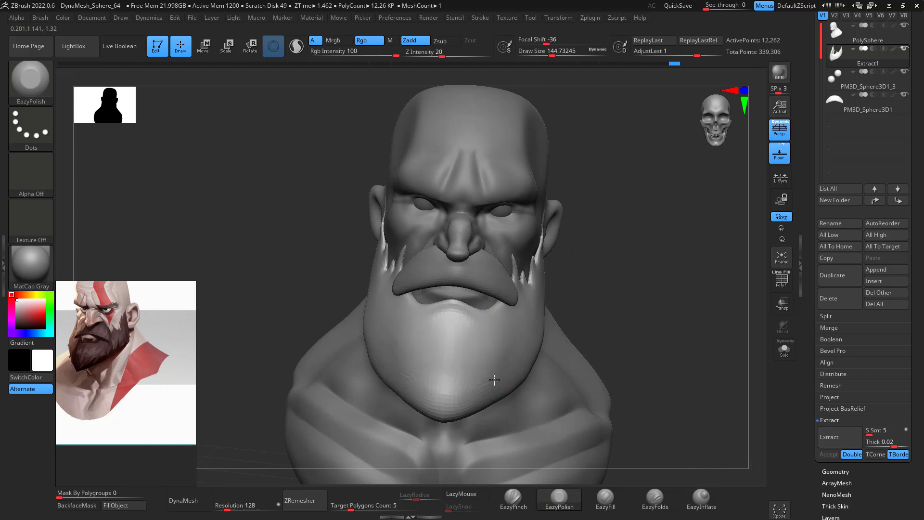
pyautogui.moveTo(611, 226); pyautogui.dragTo(559, 199)
pyautogui.press('space')
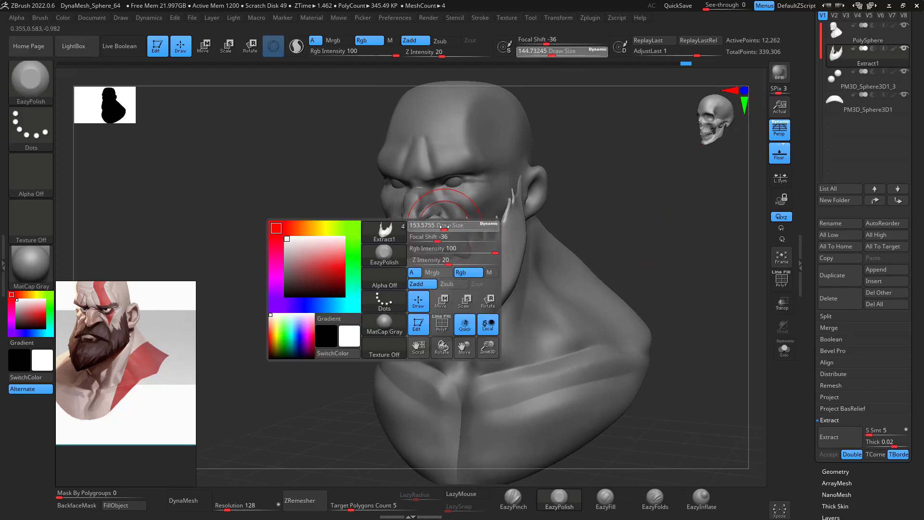
pyautogui.moveTo(444, 226); pyautogui.dragTo(441, 227)
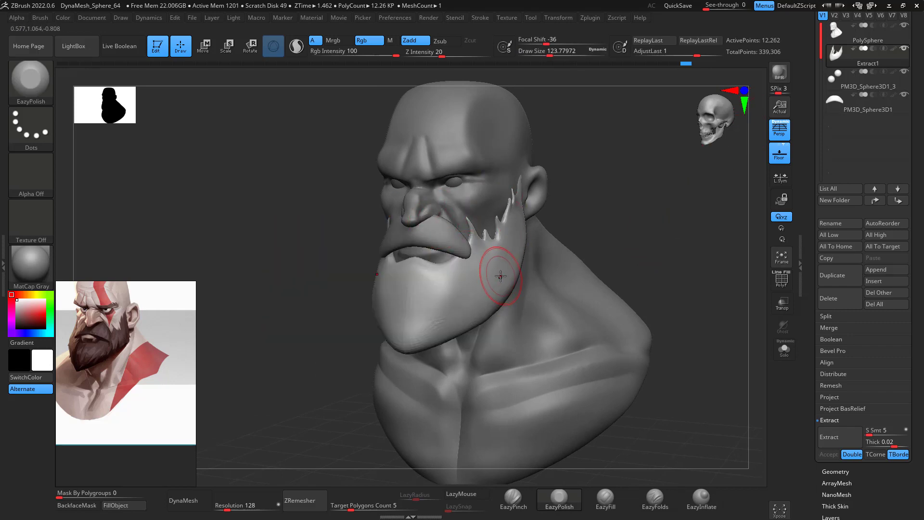
# Adjust the beard's overall shape with the Move brush at draw size about 177
pyautogui.press('b')
pyautogui.press('m')
pyautogui.press('v')
pyautogui.press('space')
pyautogui.moveTo(446, 231); pyautogui.dragTo(441, 231)
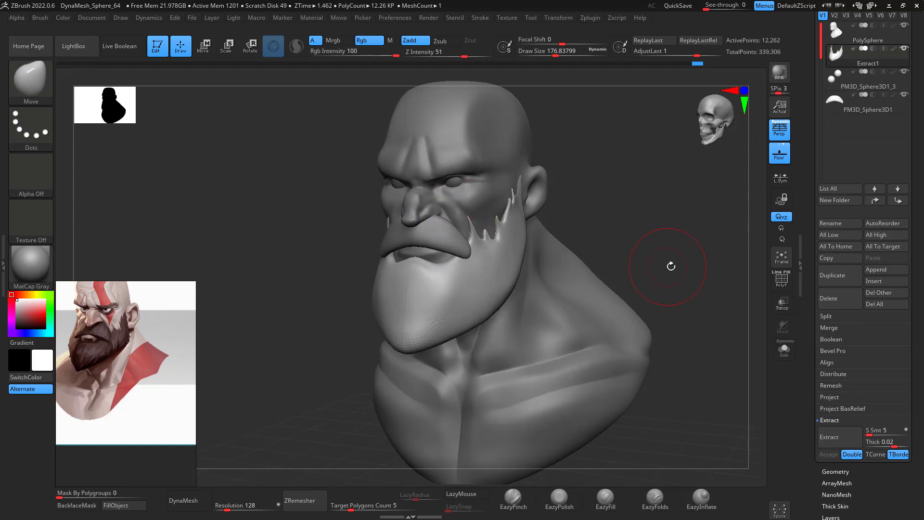
# Select the moustache subtool and pull its ends into downward points with the Move brush at draw size about 80
pyautogui.press('n')
pyautogui.click(604, 296)
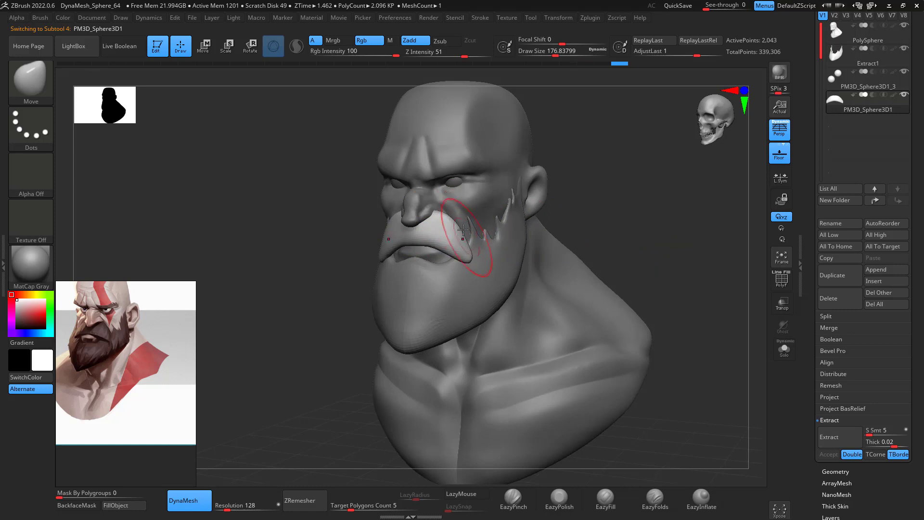
pyautogui.moveTo(554, 211)
pyautogui.mouseDown()
pyautogui.moveTo(666, 179)
pyautogui.moveTo(459, 207)
pyautogui.moveTo(567, 216)
pyautogui.moveTo(597, 244)
pyautogui.moveTo(540, 242)
pyautogui.mouseUp()
pyautogui.press('space')
pyautogui.moveTo(485, 270)
pyautogui.mouseDown()
pyautogui.moveTo(466, 266)
pyautogui.moveTo(476, 271)
pyautogui.moveTo(480, 260)
pyautogui.mouseUp()
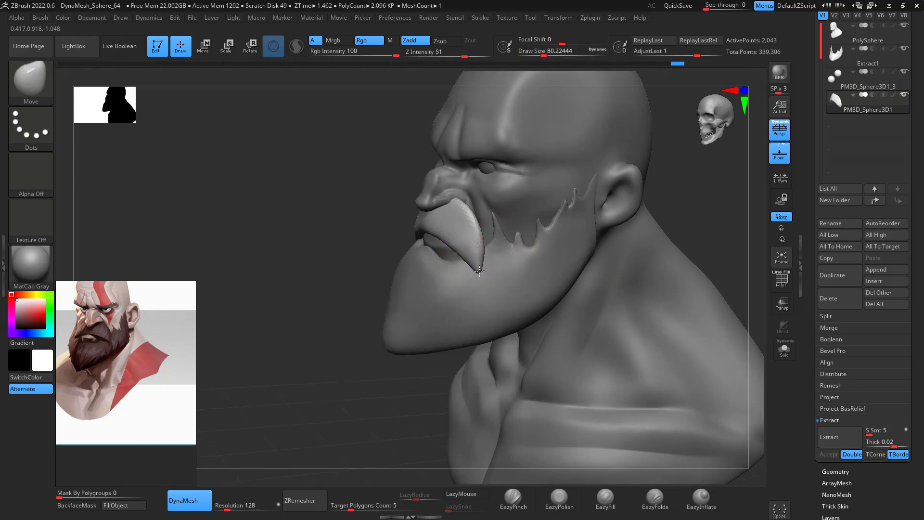
pyautogui.moveTo(753, 234)
pyautogui.mouseDown()
pyautogui.moveTo(697, 223)
pyautogui.moveTo(712, 224)
pyautogui.moveTo(688, 242)
pyautogui.mouseUp()
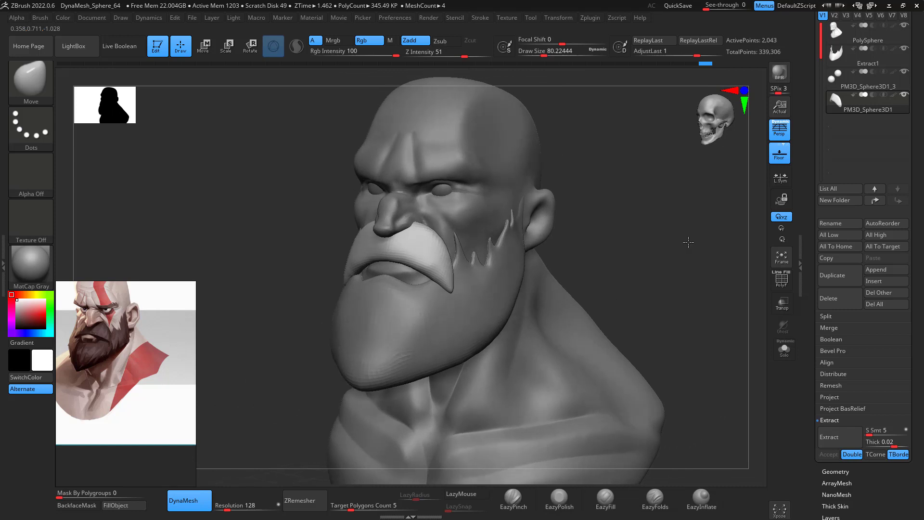
# Select the eyeballs subtool and reposition the eyes slightly in the sockets from the side view
pyautogui.click(858, 86)
pyautogui.moveTo(637, 189)
pyautogui.mouseDown()
pyautogui.moveTo(655, 180)
pyautogui.moveTo(652, 191)
pyautogui.moveTo(637, 159)
pyautogui.moveTo(641, 192)
pyautogui.moveTo(622, 215)
pyautogui.moveTo(651, 225)
pyautogui.mouseUp()
pyautogui.press('w')
pyautogui.moveTo(607, 161); pyautogui.dragTo(544, 160)
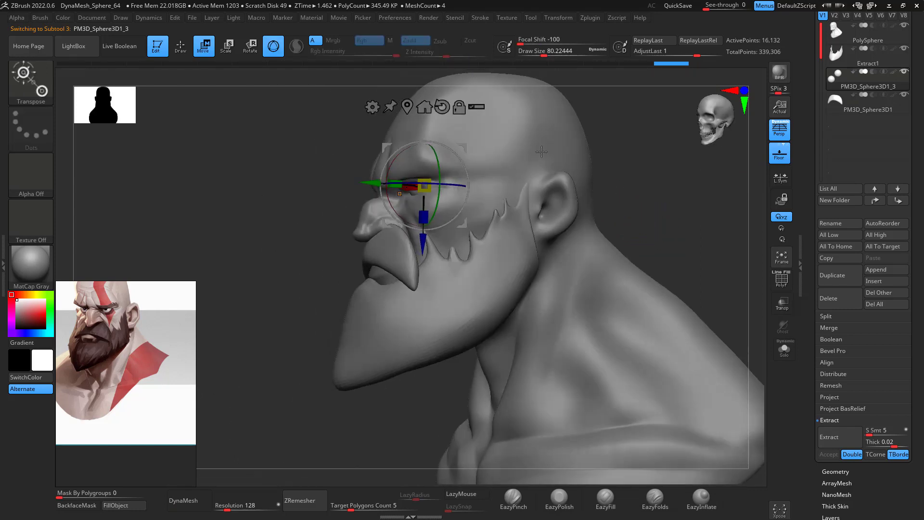
pyautogui.keyDown('shift'); pyautogui.moveTo(676, 186); pyautogui.dragTo(662, 186); pyautogui.keyUp('shift')
pyautogui.moveTo(465, 146); pyautogui.dragTo(462, 147)
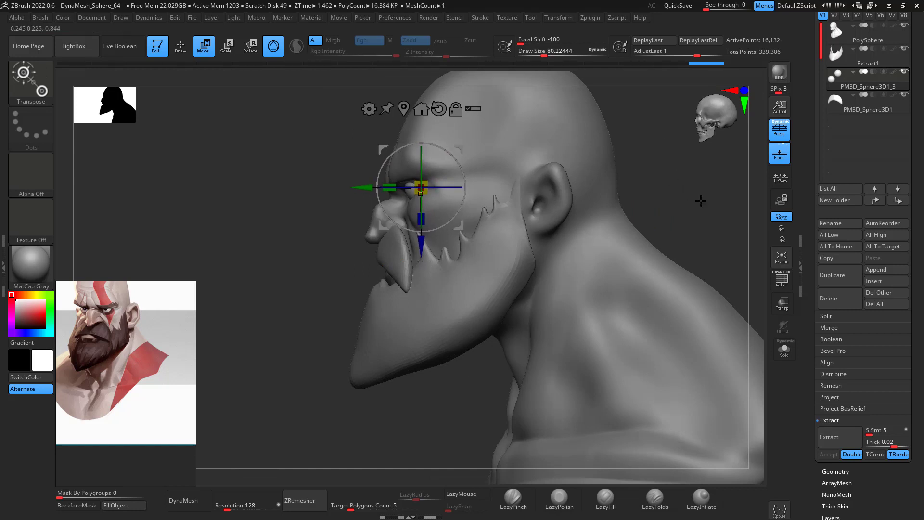
pyautogui.keyDown('shift'); pyautogui.moveTo(701, 201); pyautogui.dragTo(699, 230); pyautogui.keyUp('shift')
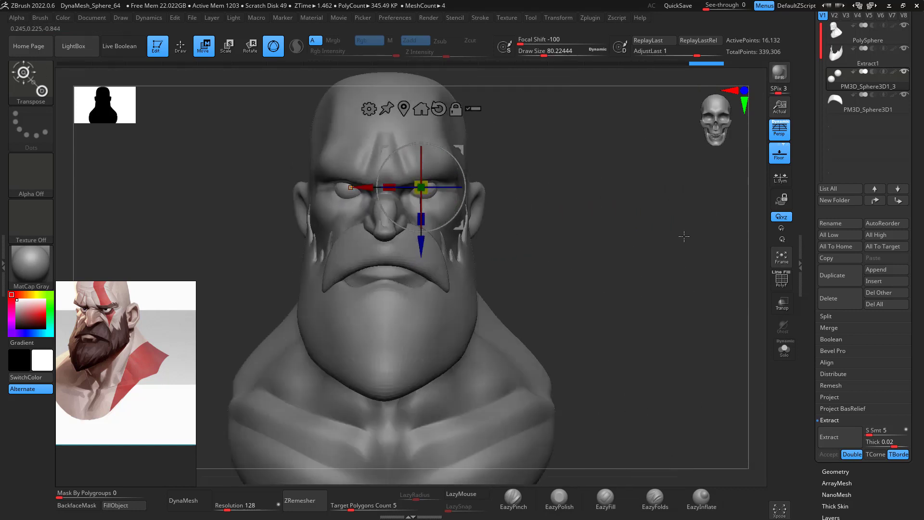
pyautogui.press('q')
pyautogui.moveTo(612, 213); pyautogui.dragTo(630, 158)
# Select the head subtool and carve the outer corners of the eyes with DamStandard at draw size about 22
pyautogui.click(857, 40)
pyautogui.moveTo(650, 199)
pyautogui.mouseDown()
pyautogui.moveTo(656, 163)
pyautogui.moveTo(648, 207)
pyautogui.mouseUp()
pyautogui.press('b')
pyautogui.press('d')
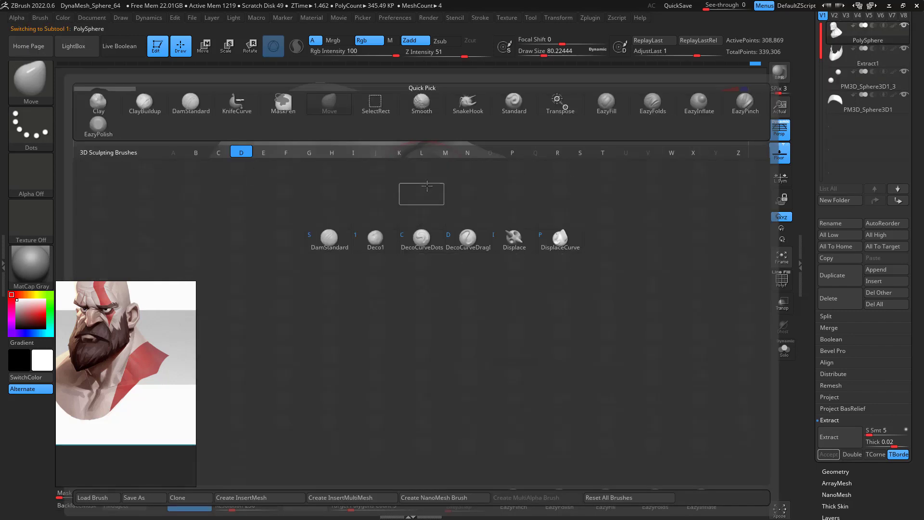
pyautogui.press('s')
pyautogui.press('space')
pyautogui.moveTo(427, 191); pyautogui.dragTo(414, 192)
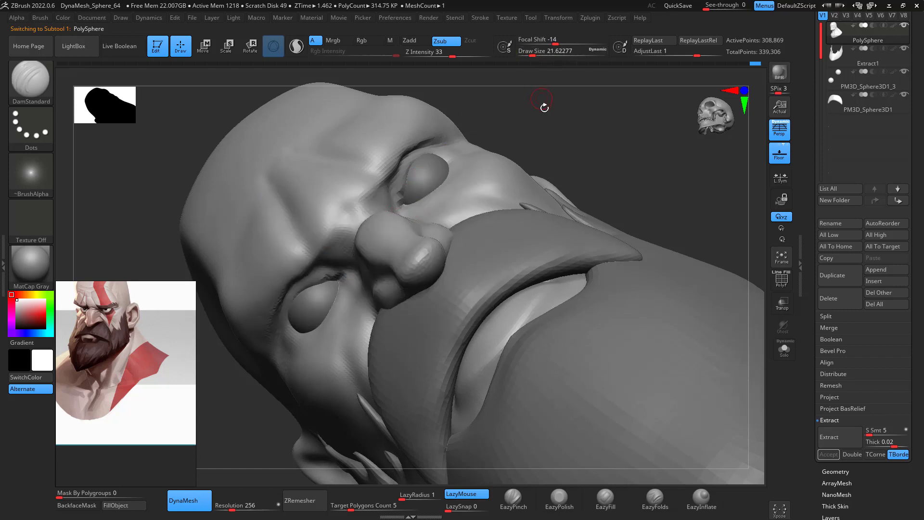
pyautogui.moveTo(544, 107); pyautogui.dragTo(461, 140)
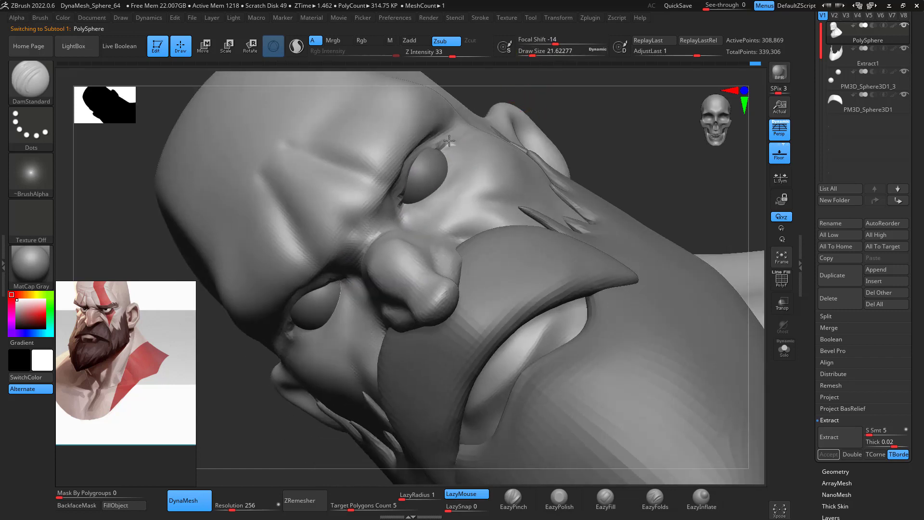
pyautogui.moveTo(637, 126); pyautogui.dragTo(617, 134)
# Form a curved fold under each eye with the EazyPinch brush, replacing the first stroke, and smooth its outer edge
pyautogui.click(514, 498)
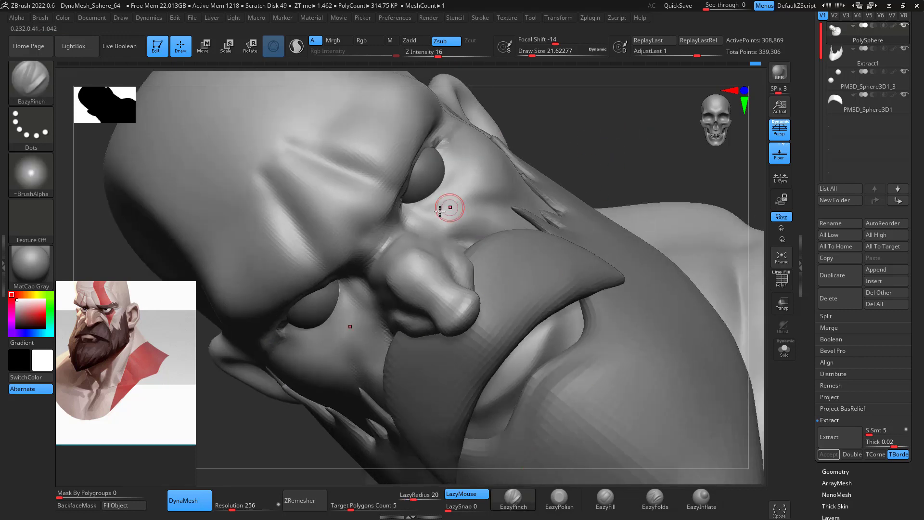
pyautogui.press('space')
pyautogui.moveTo(441, 208)
pyautogui.mouseDown()
pyautogui.moveTo(468, 186)
pyautogui.moveTo(465, 146)
pyautogui.mouseUp()
pyautogui.hotkey('ctrl', 'z')
pyautogui.moveTo(412, 217)
pyautogui.mouseDown()
pyautogui.moveTo(433, 217)
pyautogui.moveTo(477, 153)
pyautogui.mouseUp()
pyautogui.keyDown('shift'); pyautogui.moveTo(475, 189); pyautogui.dragTo(472, 160); pyautogui.keyUp('shift')
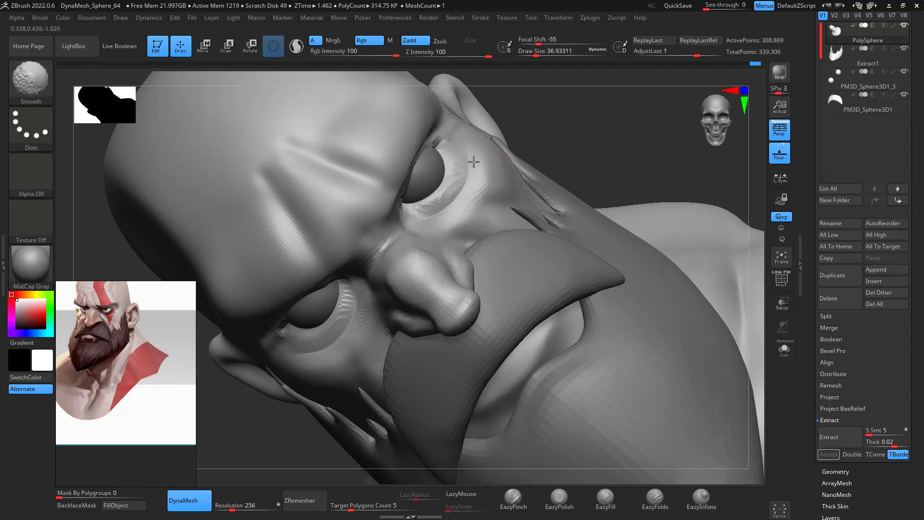
# Recompute the head's DynaMesh at resolution 256 and smooth the folds under the eyes
pyautogui.keyDown('ctrl'); pyautogui.moveTo(561, 109); pyautogui.dragTo(582, 130); pyautogui.keyUp('ctrl')
pyautogui.moveTo(464, 159)
pyautogui.keyDown('shift'); pyautogui.mouseDown()
pyautogui.moveTo(422, 216)
pyautogui.moveTo(470, 148)
pyautogui.mouseUp(); pyautogui.keyUp('shift')
pyautogui.moveTo(486, 188)
pyautogui.keyDown('shift'); pyautogui.mouseDown()
pyautogui.moveTo(446, 222)
pyautogui.moveTo(444, 205)
pyautogui.mouseUp(); pyautogui.keyUp('shift')
# Sharpen the cheek fold beside the nose with EazyPinch at draw size about 37 and isolate the head with Solo
pyautogui.moveTo(603, 106)
pyautogui.mouseDown()
pyautogui.moveTo(646, 111)
pyautogui.moveTo(694, 222)
pyautogui.moveTo(629, 288)
pyautogui.moveTo(590, 231)
pyautogui.mouseUp()
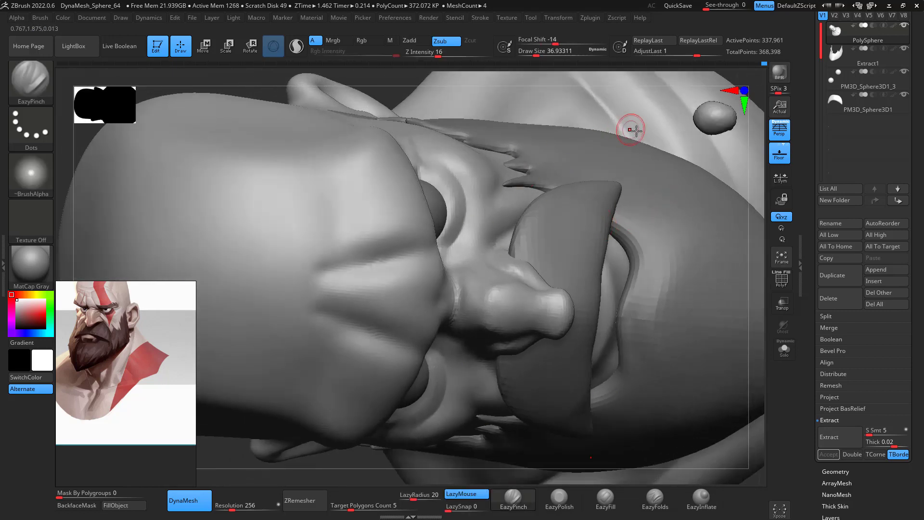
pyautogui.moveTo(462, 252); pyautogui.dragTo(504, 187)
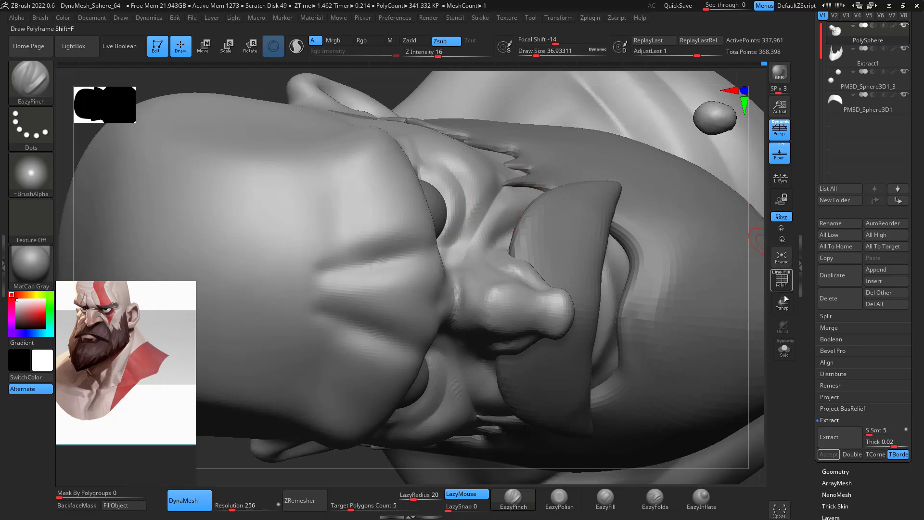
pyautogui.click(784, 349)
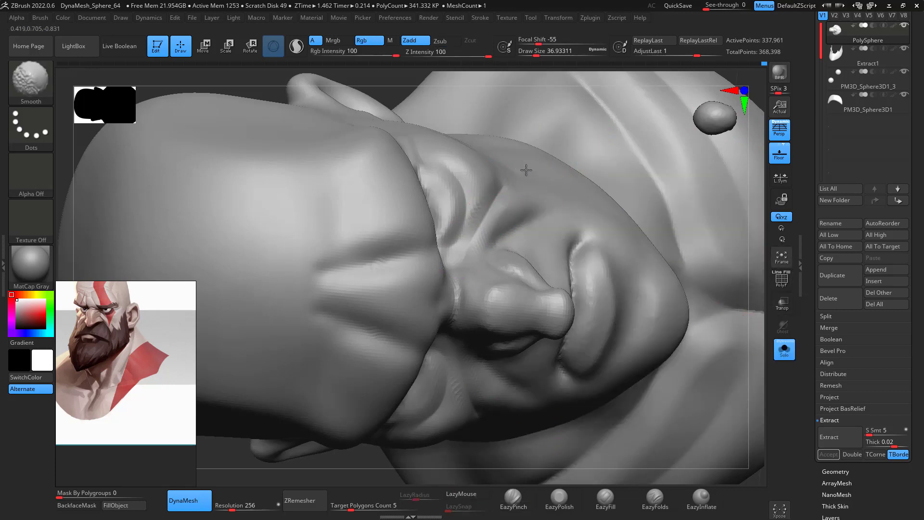
pyautogui.moveTo(759, 353)
pyautogui.mouseDown()
pyautogui.moveTo(749, 293)
pyautogui.moveTo(720, 226)
pyautogui.moveTo(723, 281)
pyautogui.moveTo(736, 277)
pyautogui.moveTo(714, 262)
pyautogui.moveTo(729, 231)
pyautogui.moveTo(684, 289)
pyautogui.mouseUp()
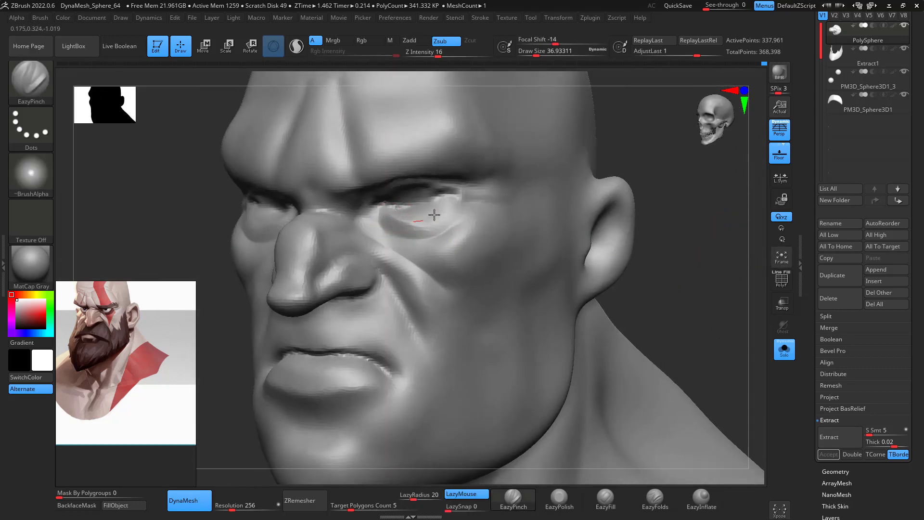
# Pinch the edges of the lower and upper eyelids with the EazyPinch brush at draw size about 37
pyautogui.moveTo(434, 214); pyautogui.dragTo(455, 200)
pyautogui.moveTo(670, 214)
pyautogui.mouseDown()
pyautogui.moveTo(697, 213)
pyautogui.moveTo(727, 192)
pyautogui.moveTo(671, 182)
pyautogui.mouseUp()
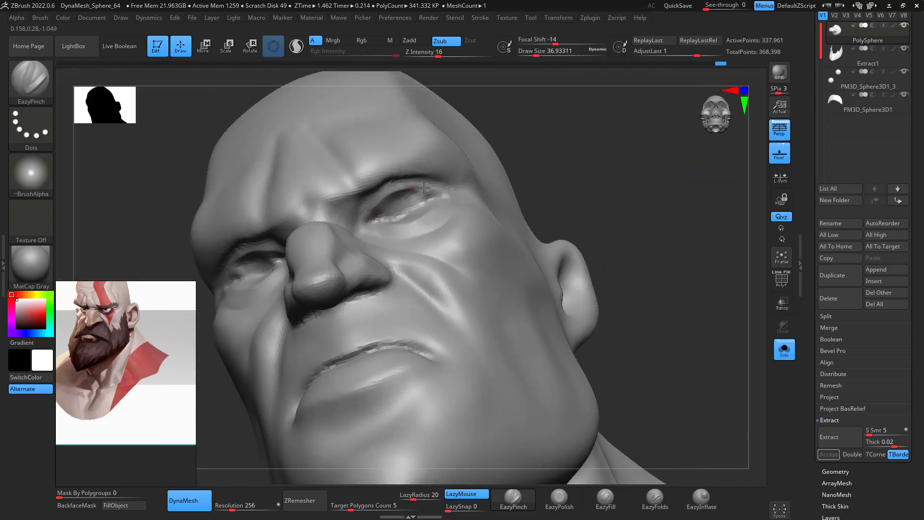
pyautogui.moveTo(607, 163)
pyautogui.mouseDown()
pyautogui.moveTo(687, 316)
pyautogui.moveTo(660, 274)
pyautogui.moveTo(755, 269)
pyautogui.moveTo(702, 262)
pyautogui.mouseUp()
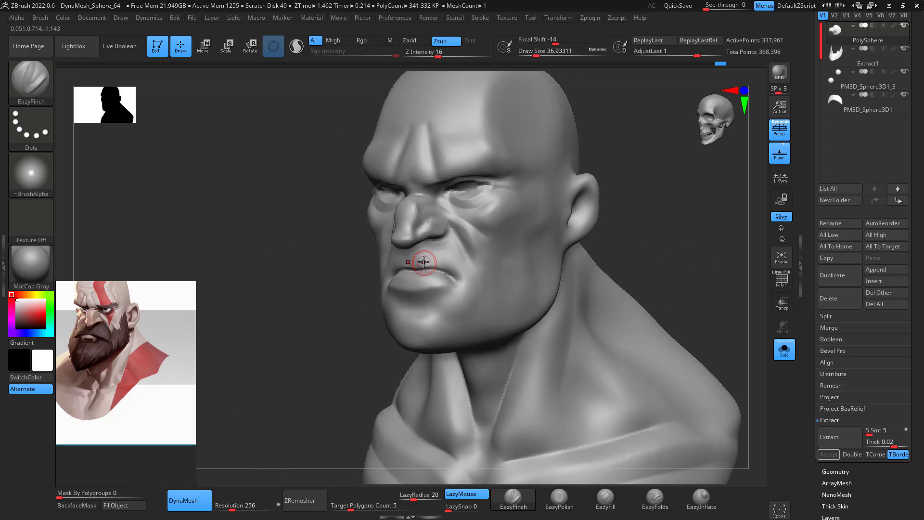
# Adjust the upper lip with the Move brush at draw size about 80
pyautogui.press('b')
pyautogui.press('m')
pyautogui.press('v')
pyautogui.press('space')
pyautogui.moveTo(436, 269)
pyautogui.mouseDown()
pyautogui.moveTo(448, 269)
pyautogui.moveTo(416, 269)
pyautogui.mouseUp()
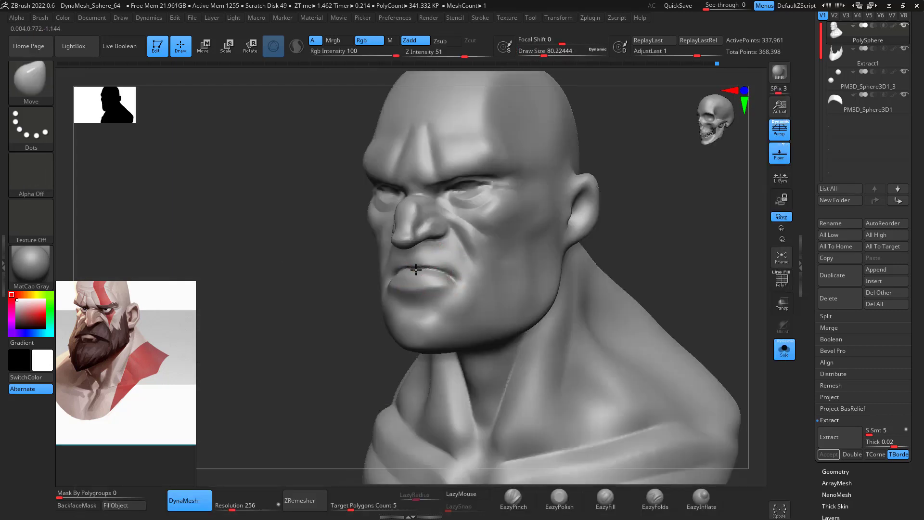
pyautogui.moveTo(646, 227); pyautogui.dragTo(683, 226)
# ZRemesh the head with a target polygon count of 5
pyautogui.moveTo(692, 334); pyautogui.dragTo(710, 322)
pyautogui.click(306, 500)
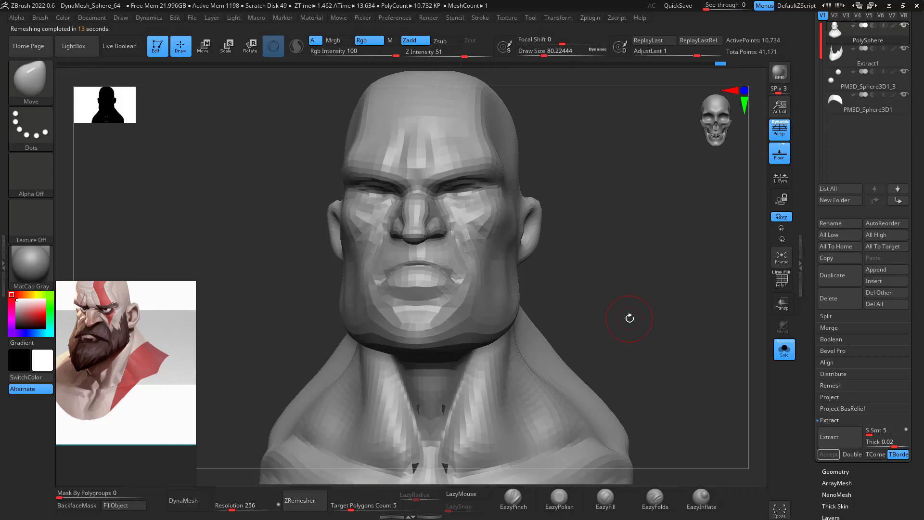
pyautogui.moveTo(657, 199); pyautogui.dragTo(668, 230)
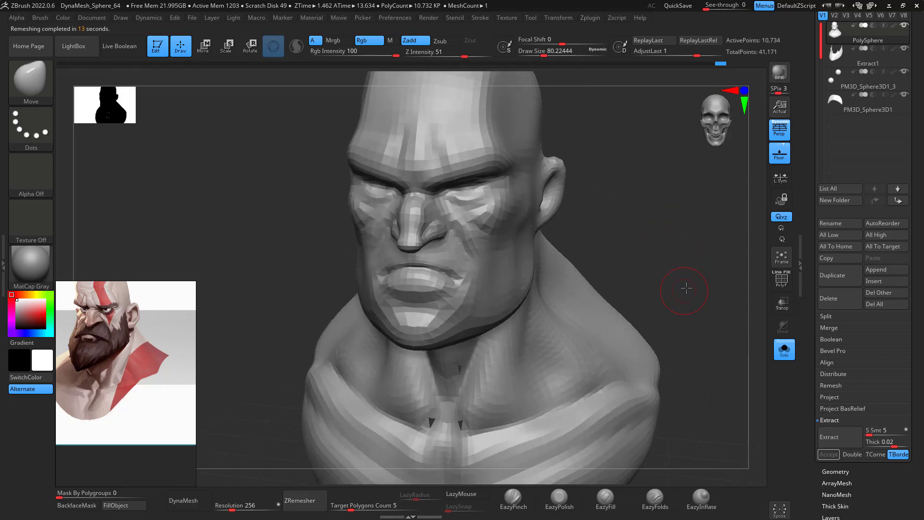
# Display the head's polyframe and ZRemesh the head with a target polygon count of 10
pyautogui.moveTo(685, 288); pyautogui.dragTo(670, 250)
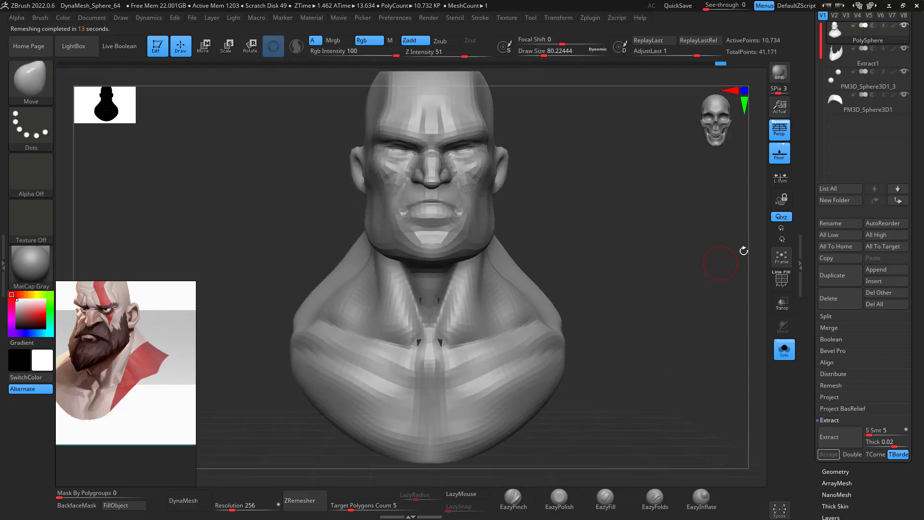
pyautogui.click(781, 279)
pyautogui.moveTo(686, 317); pyautogui.dragTo(735, 257)
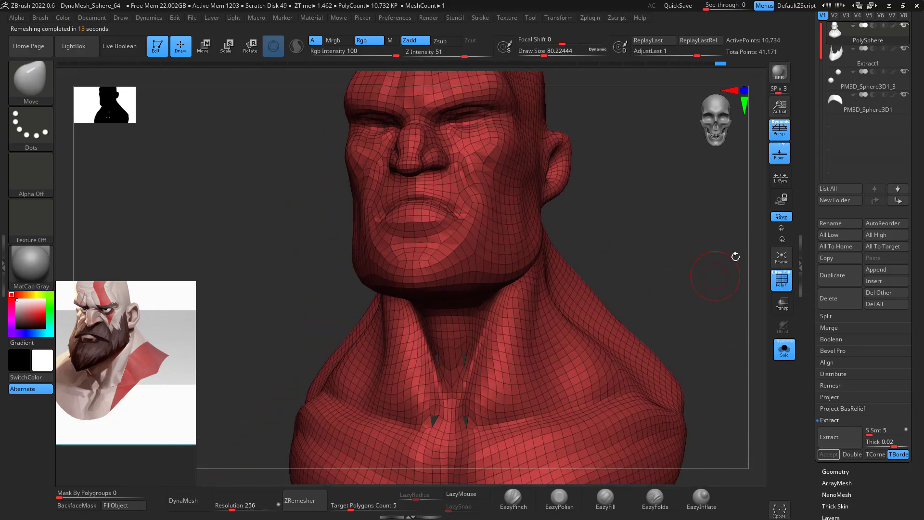
pyautogui.scroll(-8, 910, 265)
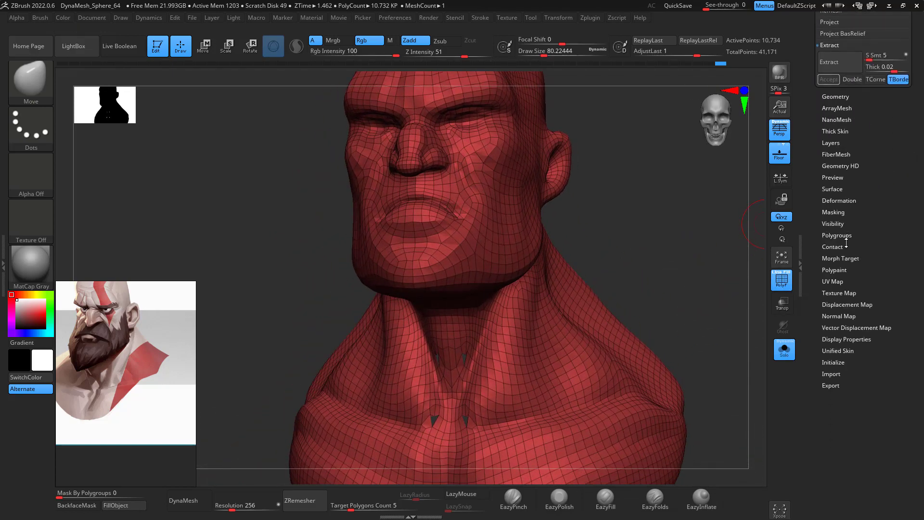
pyautogui.moveTo(869, 107); pyautogui.dragTo(869, 105)
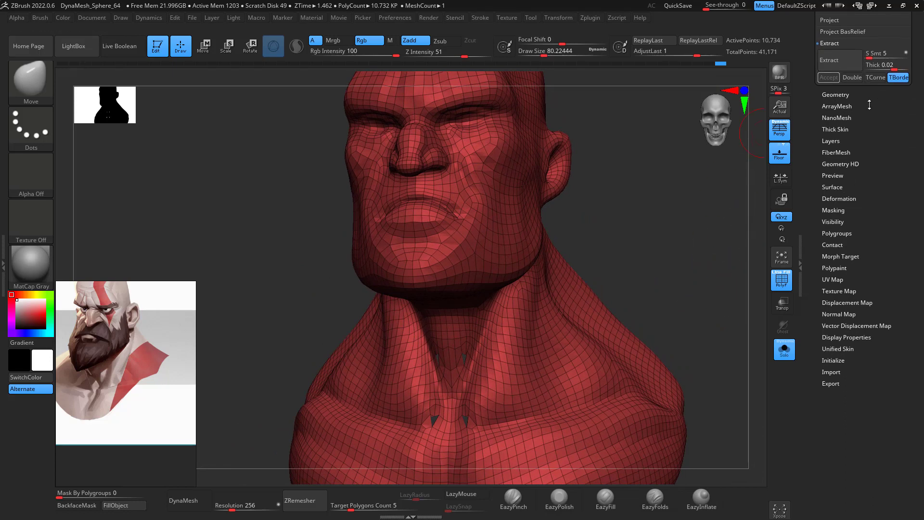
pyautogui.click(306, 504)
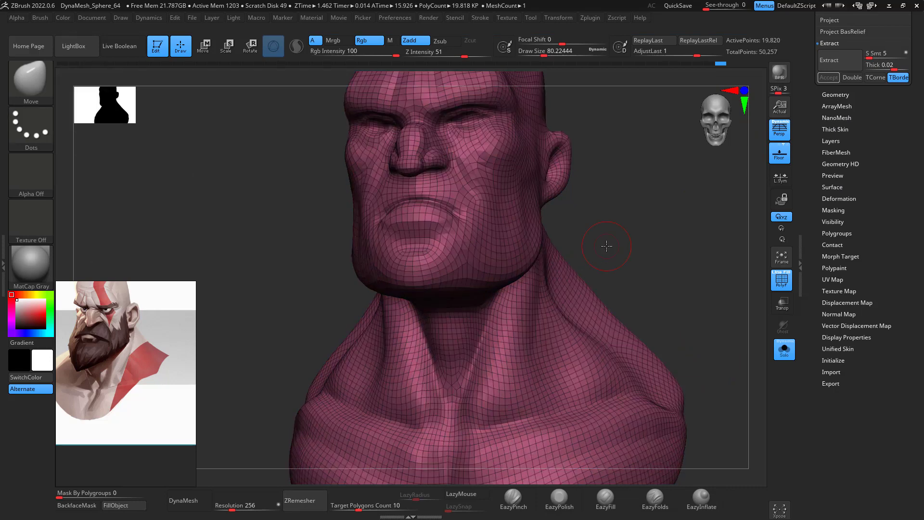
# Check the remeshed head's wireframe, then hide the polyframe and turn off Solo to show all subtools
pyautogui.moveTo(642, 166); pyautogui.dragTo(653, 221)
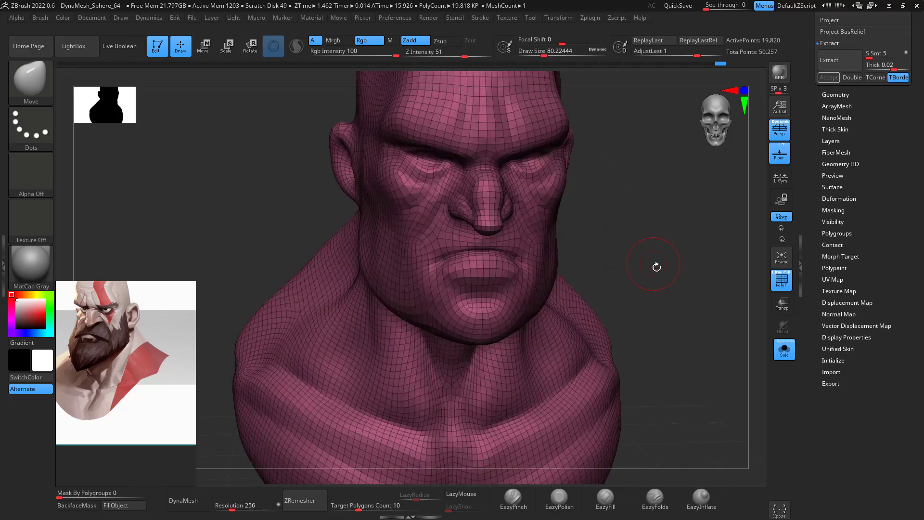
pyautogui.moveTo(651, 265); pyautogui.dragTo(568, 313)
pyautogui.moveTo(665, 246)
pyautogui.mouseDown()
pyautogui.moveTo(680, 268)
pyautogui.moveTo(701, 268)
pyautogui.moveTo(673, 260)
pyautogui.moveTo(683, 247)
pyautogui.mouseUp()
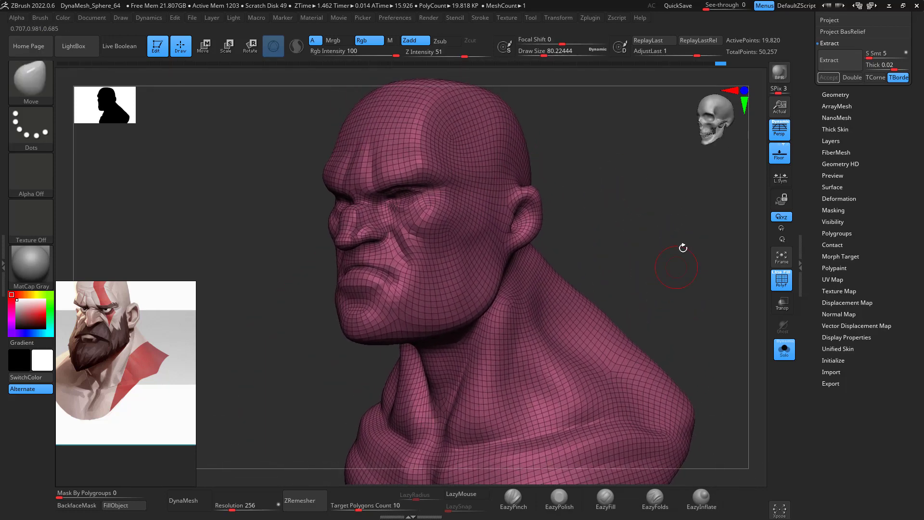
pyautogui.click(781, 279)
pyautogui.click(784, 349)
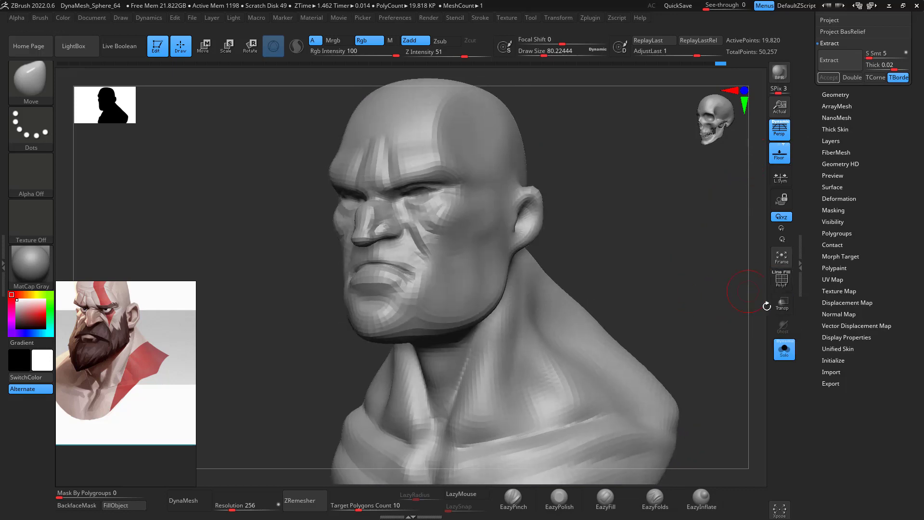
pyautogui.moveTo(708, 315); pyautogui.dragTo(706, 295)
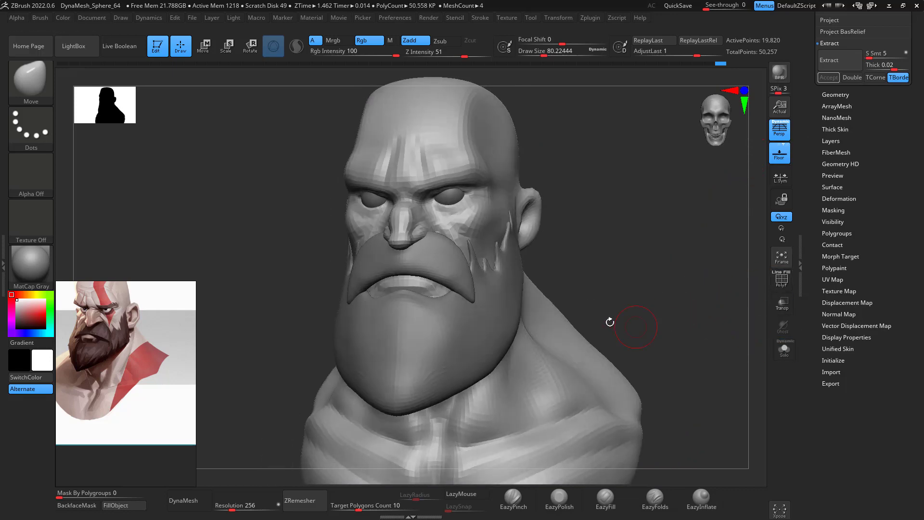
# Subdivide the head mesh twice
pyautogui.moveTo(567, 193); pyautogui.dragTo(664, 194)
pyautogui.hotkey('ctrl', 'd')
pyautogui.hotkey('ctrl', 'd')
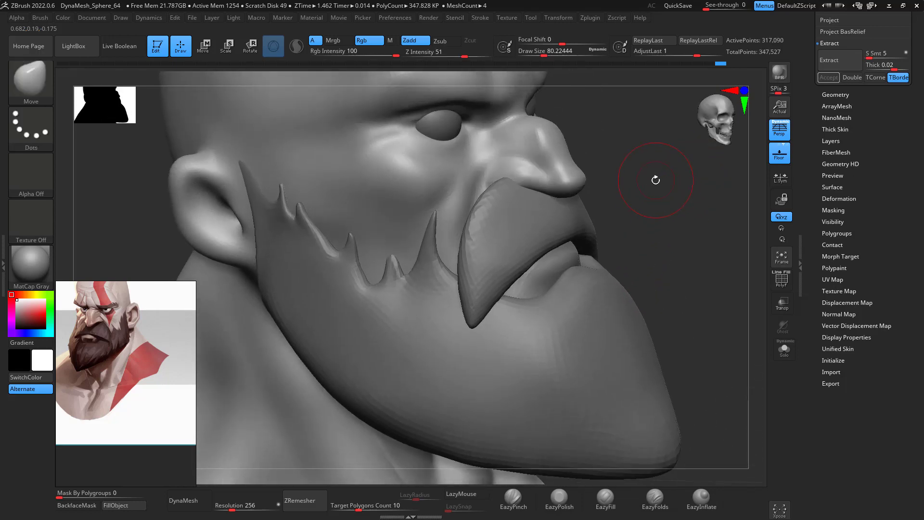
# Set up the ClayBuildup brush with Alpha 12
pyautogui.press('b')
pyautogui.press('c')
pyautogui.press('b')
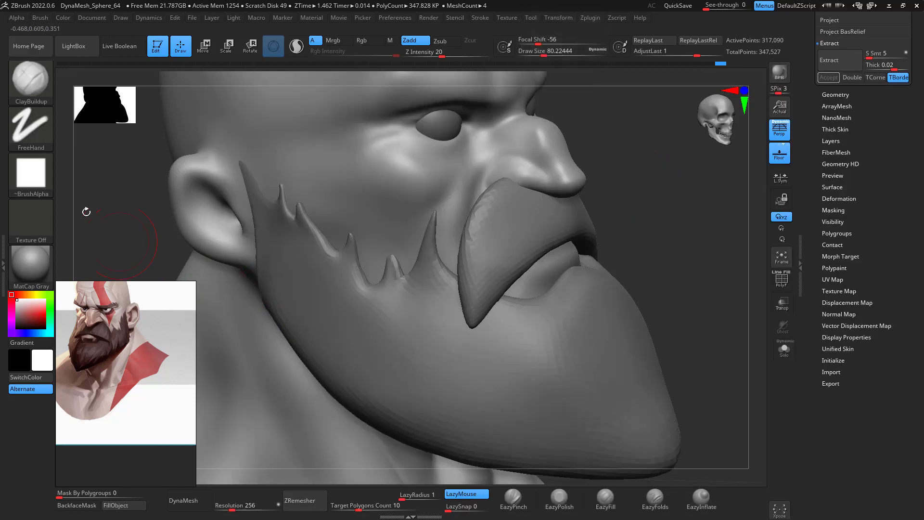
pyautogui.click(46, 181)
pyautogui.click(41, 182)
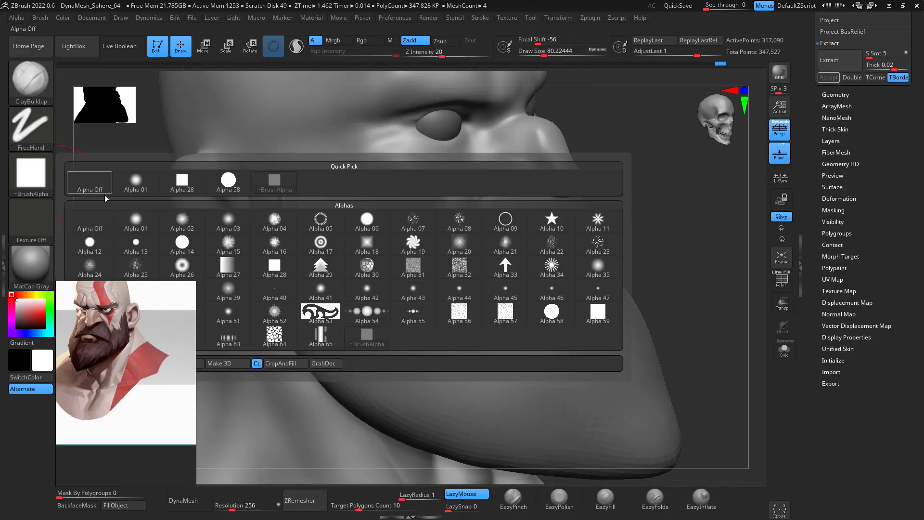
pyautogui.click(88, 241)
# Build up the cheek fold beside the nose and moustache with ClayBuildup at draw size about 62
pyautogui.keyDown('alt'); pyautogui.moveTo(664, 193); pyautogui.dragTo(668, 224); pyautogui.keyUp('alt')
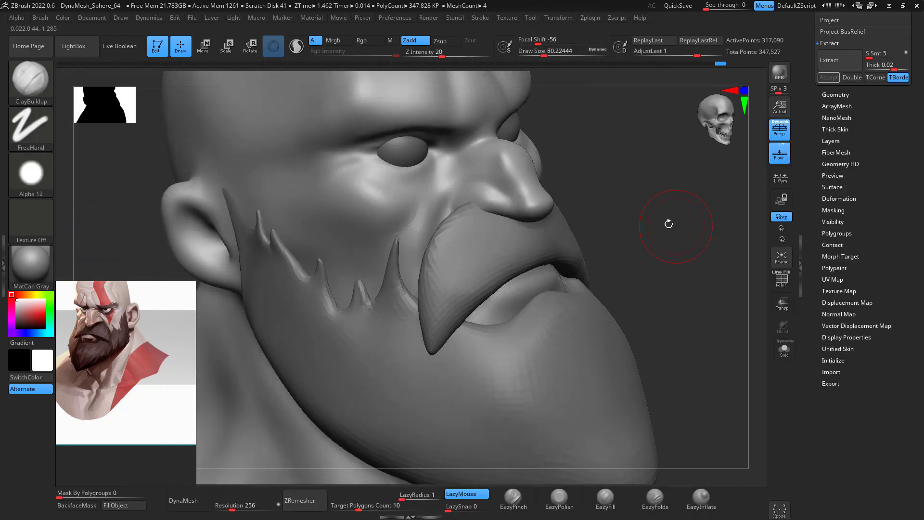
pyautogui.press('space')
pyautogui.moveTo(476, 180); pyautogui.dragTo(470, 176)
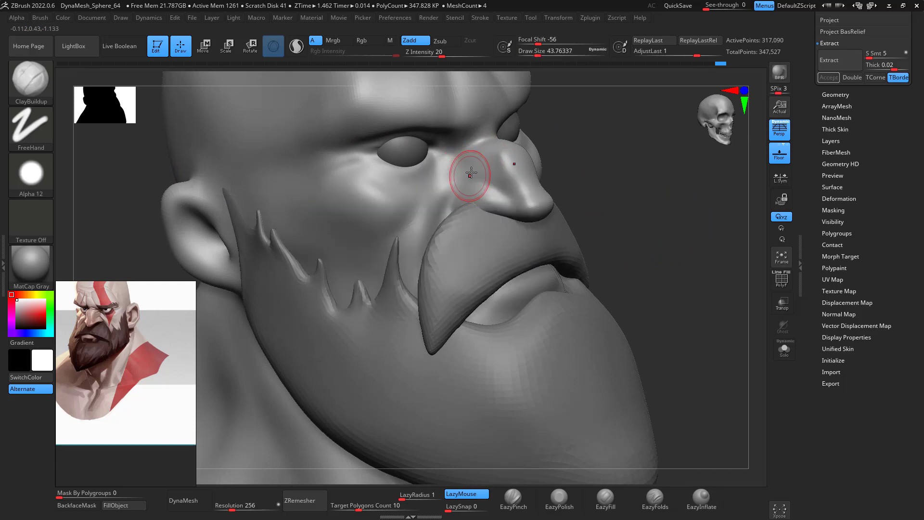
pyautogui.press('space')
pyautogui.moveTo(423, 244); pyautogui.dragTo(439, 189)
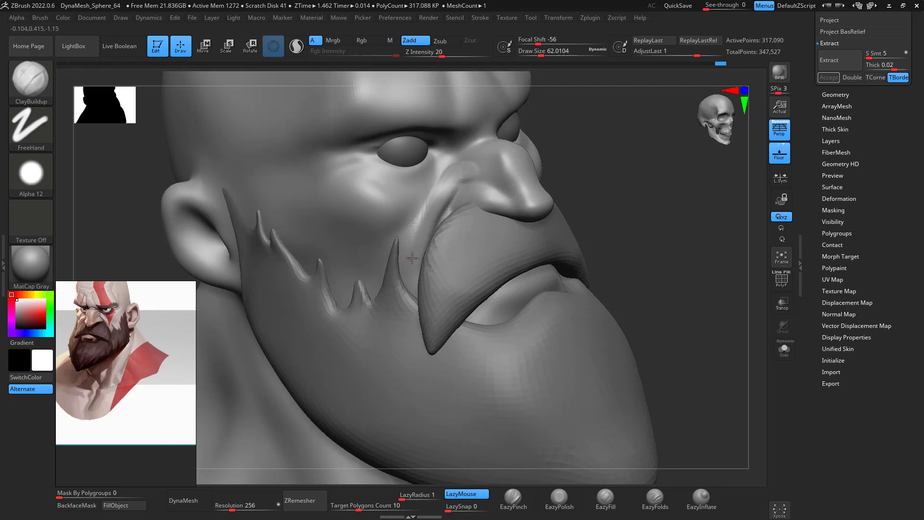
# Shape the nostril wing above the moustache with ClayBuildup at draw size about 51
pyautogui.moveTo(701, 200); pyautogui.dragTo(561, 199)
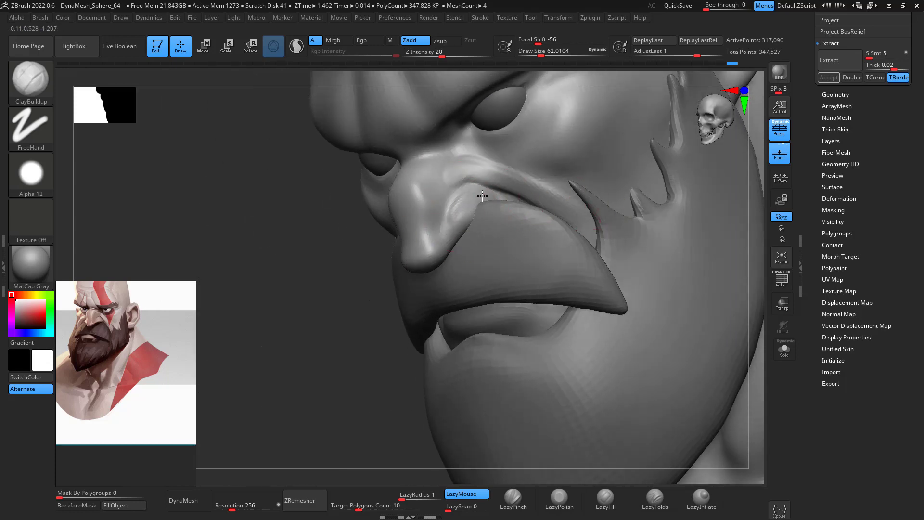
pyautogui.press('space')
pyautogui.moveTo(485, 202); pyautogui.dragTo(477, 200)
pyautogui.moveTo(758, 333); pyautogui.dragTo(466, 202)
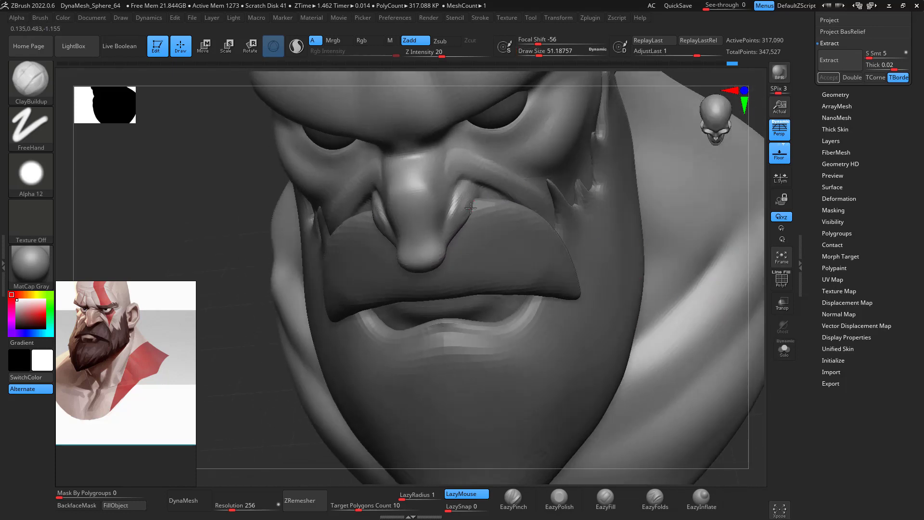
pyautogui.moveTo(760, 356)
pyautogui.mouseDown()
pyautogui.moveTo(763, 299)
pyautogui.moveTo(730, 313)
pyautogui.moveTo(728, 327)
pyautogui.moveTo(764, 303)
pyautogui.mouseUp()
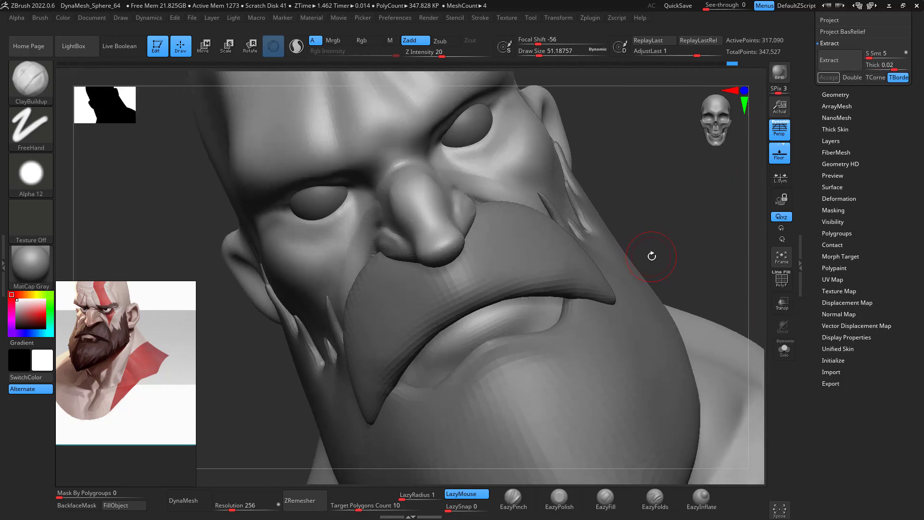
# Make the moustache the active subtool and push its upper edge away from the nostril with the Move brush at draw size about 128
pyautogui.press('n')
pyautogui.click(589, 279)
pyautogui.moveTo(658, 207); pyautogui.dragTo(722, 153)
pyautogui.press('b')
pyautogui.press('m')
pyautogui.press('v')
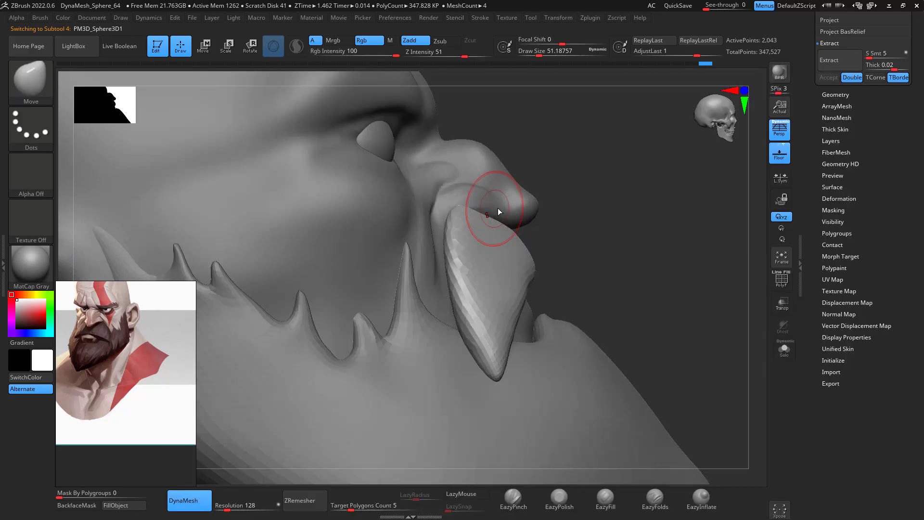
pyautogui.press('space')
pyautogui.moveTo(500, 210)
pyautogui.mouseDown()
pyautogui.moveTo(515, 208)
pyautogui.moveTo(466, 224)
pyautogui.mouseUp()
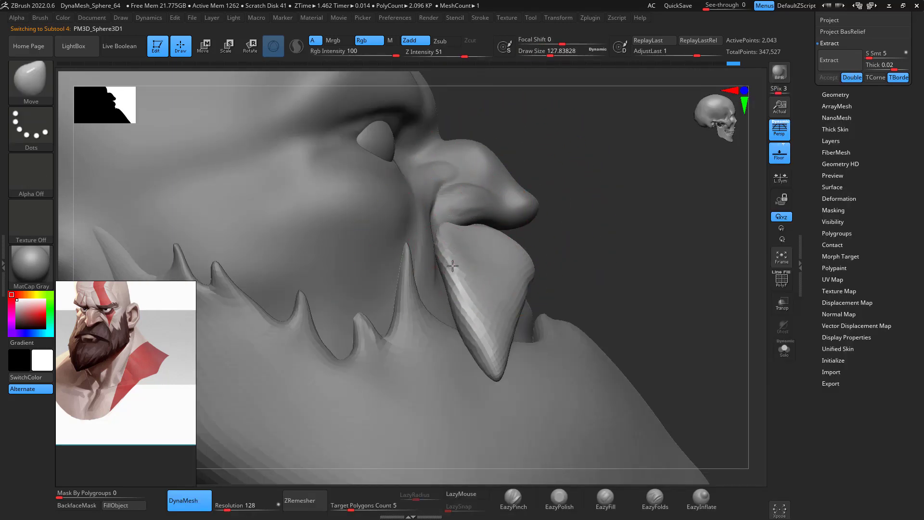
pyautogui.moveTo(445, 231); pyautogui.dragTo(448, 240)
pyautogui.moveTo(490, 197); pyautogui.dragTo(494, 194)
pyautogui.moveTo(587, 159)
pyautogui.mouseDown()
pyautogui.moveTo(600, 157)
pyautogui.moveTo(563, 166)
pyautogui.moveTo(626, 181)
pyautogui.moveTo(672, 175)
pyautogui.moveTo(622, 172)
pyautogui.mouseUp()
pyautogui.moveTo(519, 479); pyautogui.dragTo(502, 476)
# Reduce the Move brush's draw size to about 59 and make the head the active subtool
pyautogui.press('space')
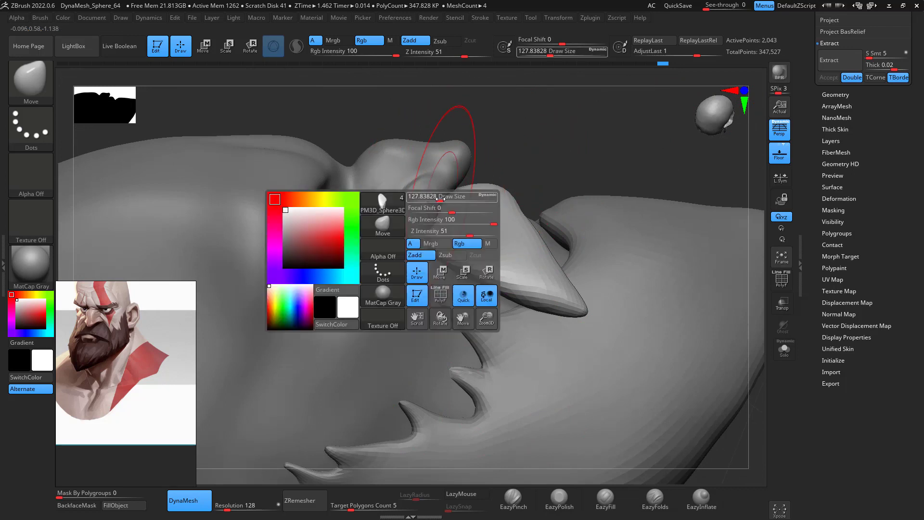
pyautogui.moveTo(444, 195)
pyautogui.mouseDown()
pyautogui.moveTo(418, 190)
pyautogui.moveTo(440, 182)
pyautogui.mouseUp()
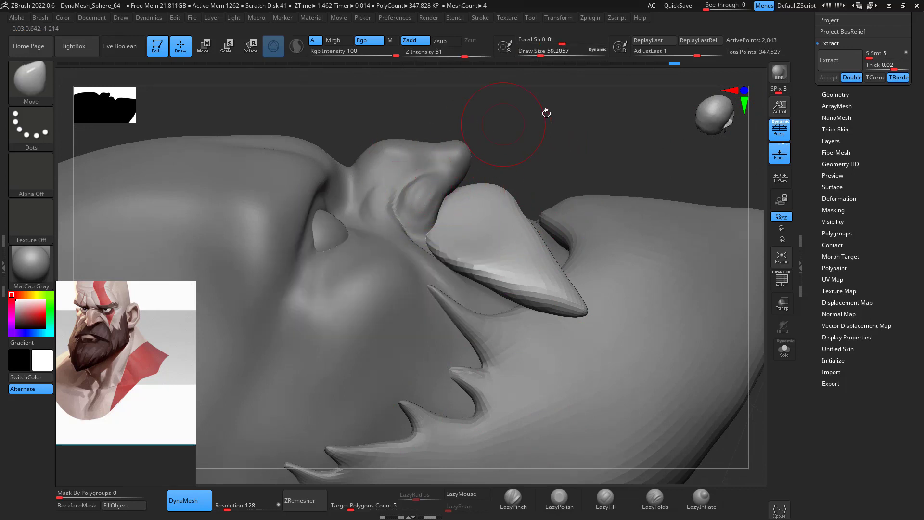
pyautogui.press('n')
pyautogui.click(371, 226)
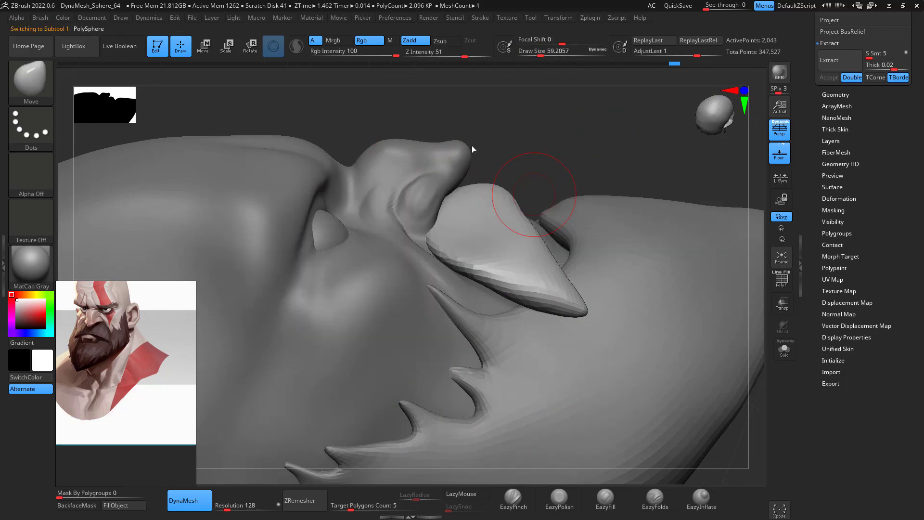
pyautogui.press('shift')
pyautogui.moveTo(567, 142); pyautogui.dragTo(517, 166)
pyautogui.press('space')
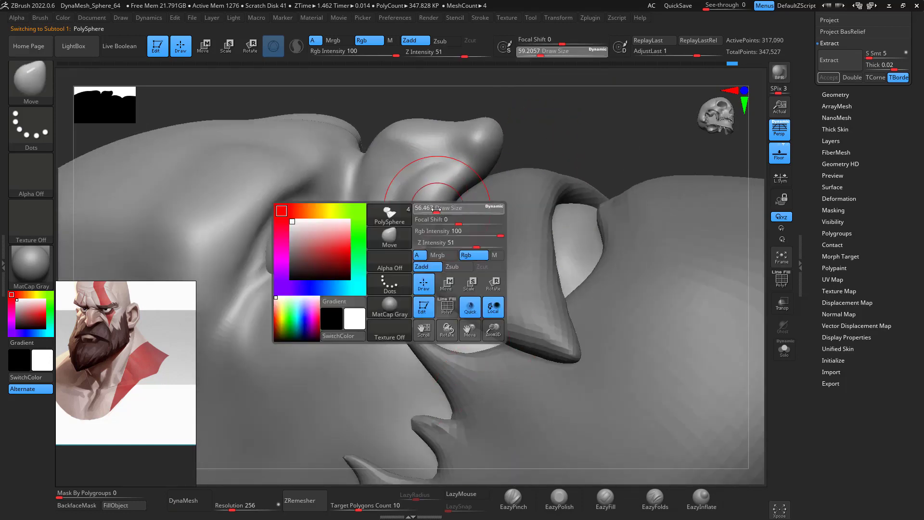
pyautogui.moveTo(440, 205)
pyautogui.mouseDown()
pyautogui.moveTo(419, 229)
pyautogui.moveTo(449, 181)
pyautogui.mouseUp()
pyautogui.hotkey('ctrl', 'z')
# Sharpen the creases around the nostril with EazyPinch at draw size about 25 and smooth the surrounding area
pyautogui.click(513, 498)
pyautogui.press('space')
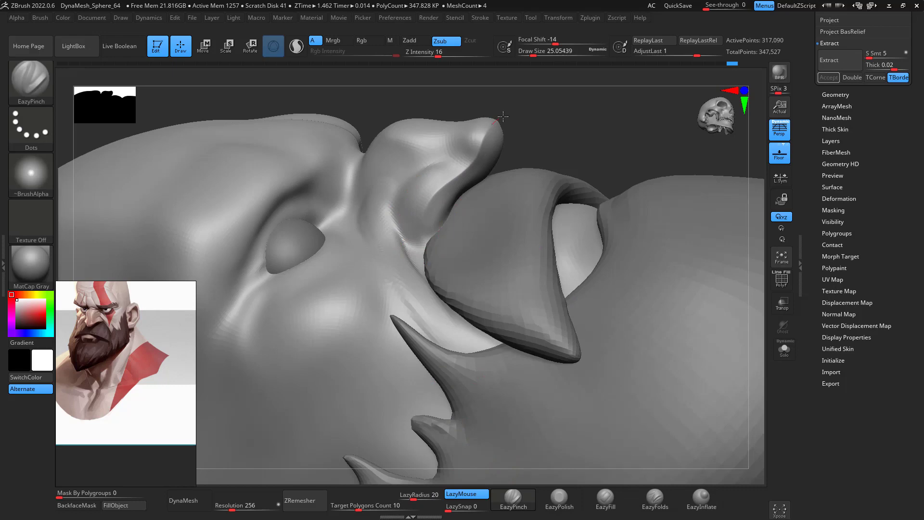
pyautogui.moveTo(555, 125); pyautogui.dragTo(495, 147)
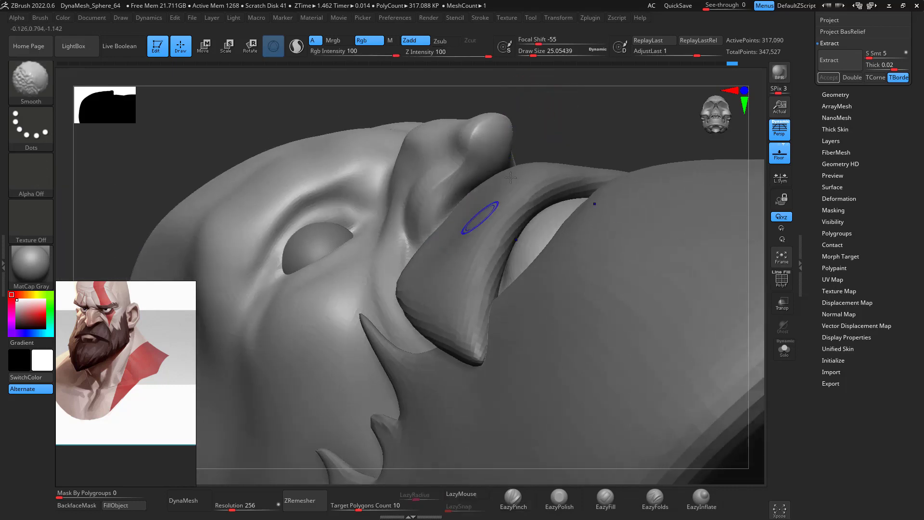
pyautogui.moveTo(510, 177)
pyautogui.mouseDown()
pyautogui.moveTo(695, 149)
pyautogui.moveTo(703, 177)
pyautogui.moveTo(675, 198)
pyautogui.moveTo(712, 207)
pyautogui.moveTo(533, 215)
pyautogui.moveTo(492, 185)
pyautogui.mouseUp()
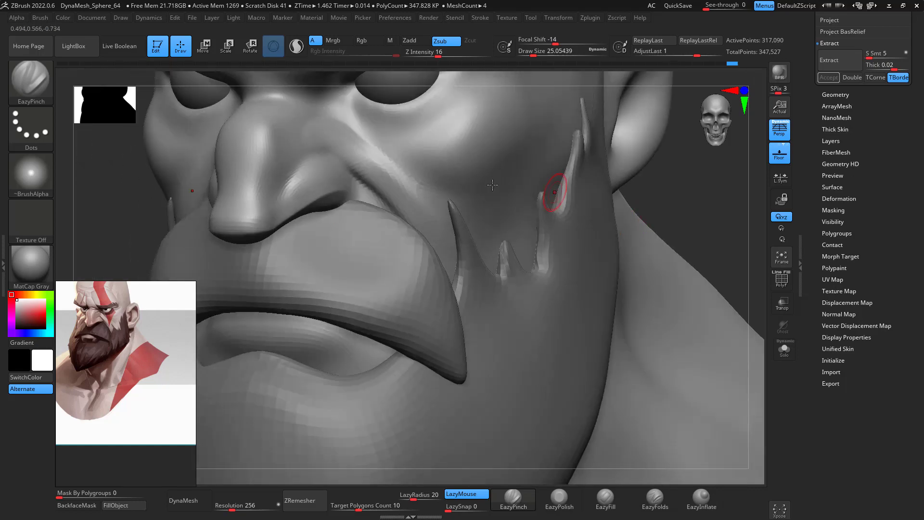
pyautogui.moveTo(699, 205); pyautogui.dragTo(616, 203)
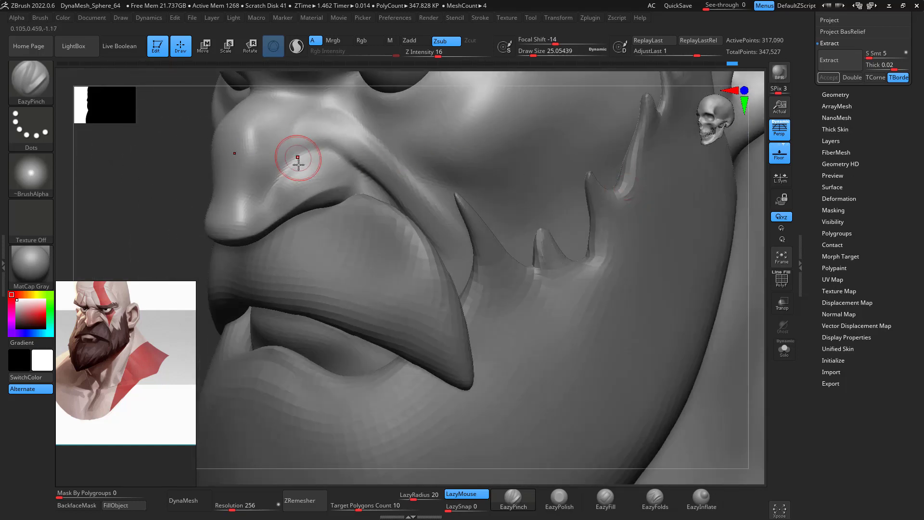
# Pinch the nostril wing's outline and the adjoining cheek fold with EazyPinch at draw size about 27, then smooth the fold
pyautogui.press('space')
pyautogui.moveTo(297, 165); pyautogui.dragTo(275, 170)
pyautogui.press('space')
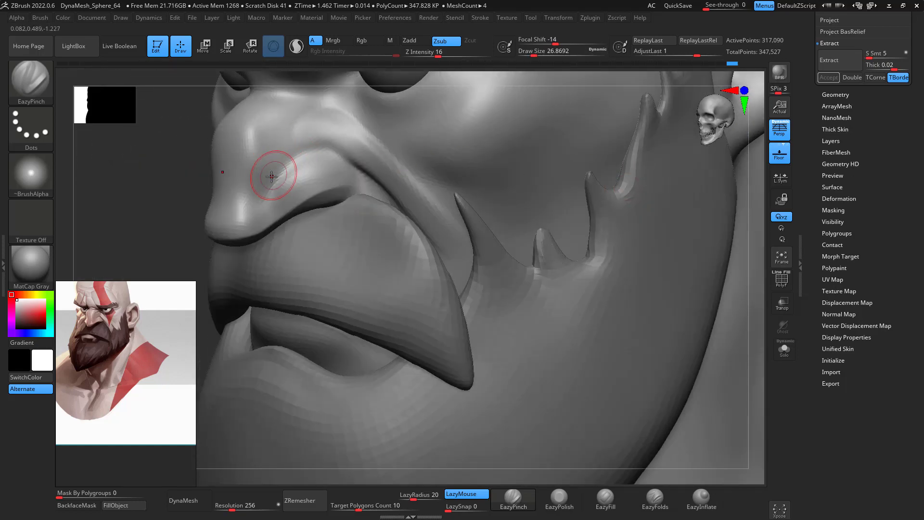
pyautogui.moveTo(337, 120); pyautogui.dragTo(361, 149)
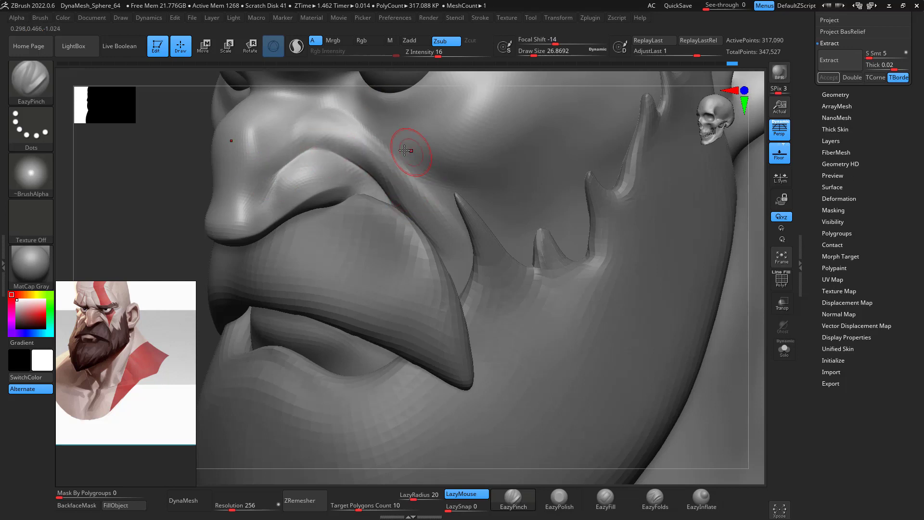
pyautogui.moveTo(355, 140)
pyautogui.keyDown('shift'); pyautogui.mouseDown()
pyautogui.moveTo(371, 152)
pyautogui.moveTo(391, 147)
pyautogui.mouseUp(); pyautogui.keyUp('shift')
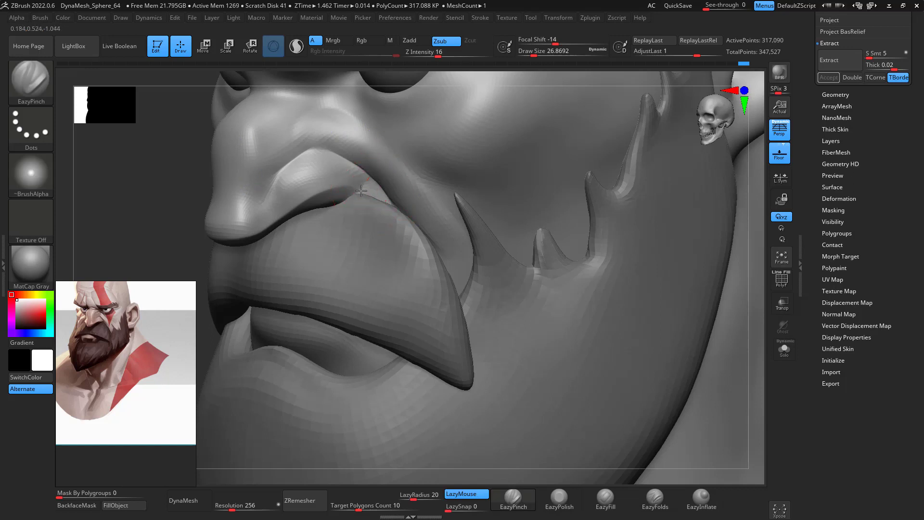
# Subdivide the head once more and sharpen the upper edge of the nostril wing with EazyPinch
pyautogui.hotkey('ctrl', 'd')
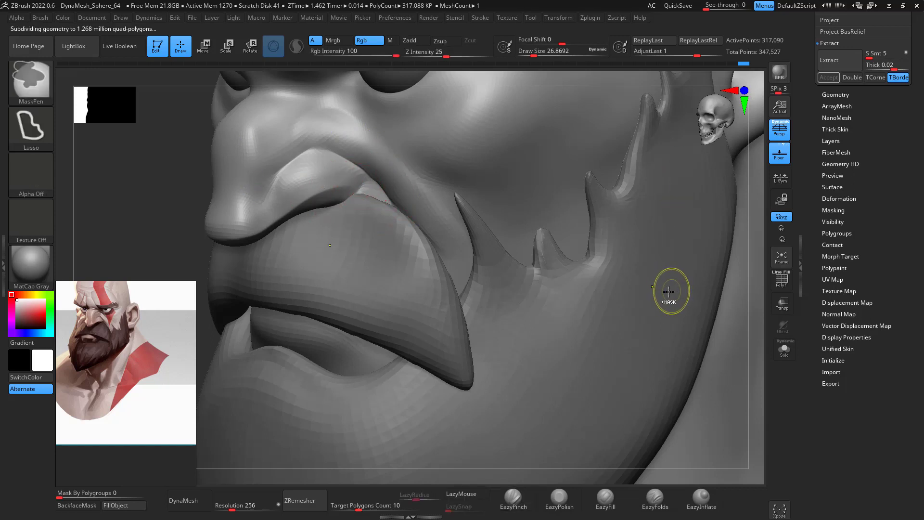
pyautogui.moveTo(281, 172)
pyautogui.mouseDown()
pyautogui.moveTo(338, 140)
pyautogui.moveTo(370, 178)
pyautogui.mouseUp()
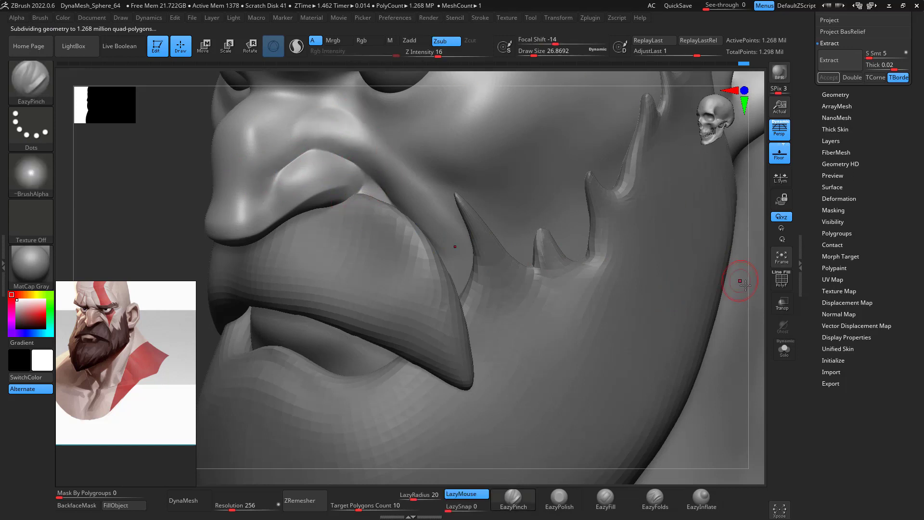
# Pinch the ridge of the fold running from the nose to the cheek with EazyPinch at draw size about 49
pyautogui.moveTo(738, 278)
pyautogui.mouseDown()
pyautogui.moveTo(736, 268)
pyautogui.moveTo(708, 278)
pyautogui.moveTo(742, 264)
pyautogui.moveTo(674, 239)
pyautogui.moveTo(757, 303)
pyautogui.mouseUp()
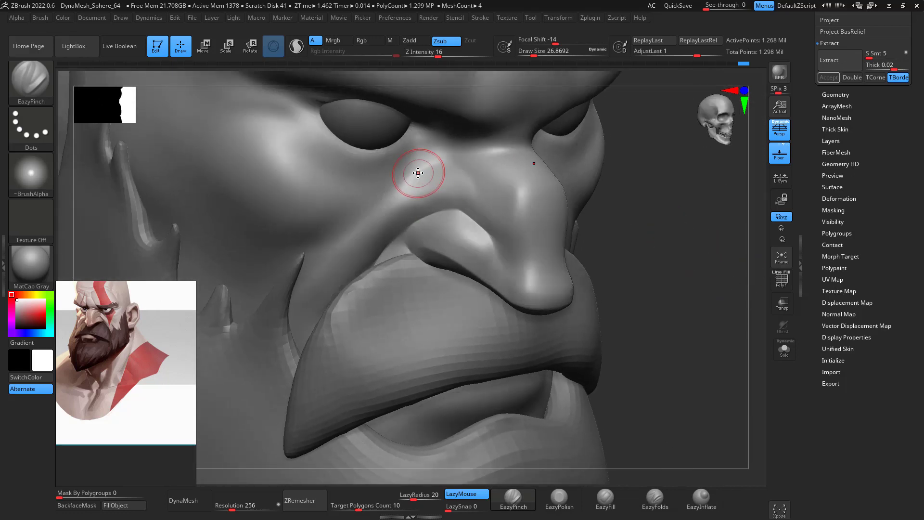
pyautogui.press('space')
pyautogui.moveTo(423, 186)
pyautogui.mouseDown()
pyautogui.moveTo(460, 176)
pyautogui.moveTo(374, 209)
pyautogui.moveTo(324, 261)
pyautogui.moveTo(398, 215)
pyautogui.mouseUp()
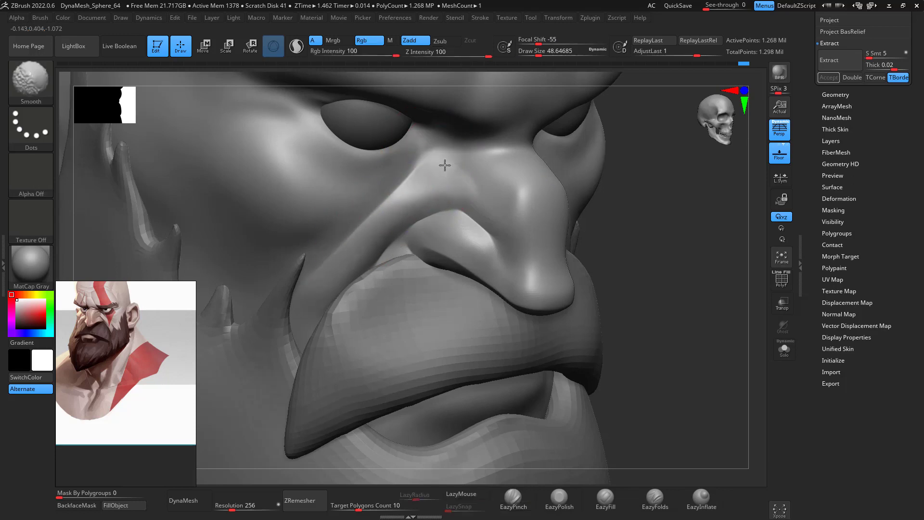
# Smooth the upper end of the nose-to-cheek fold and the area beside the nostril wing
pyautogui.keyDown('shift'); pyautogui.moveTo(444, 165); pyautogui.dragTo(417, 173); pyautogui.keyUp('shift')
pyautogui.keyDown('shift'); pyautogui.moveTo(683, 247); pyautogui.dragTo(738, 254); pyautogui.keyUp('shift')
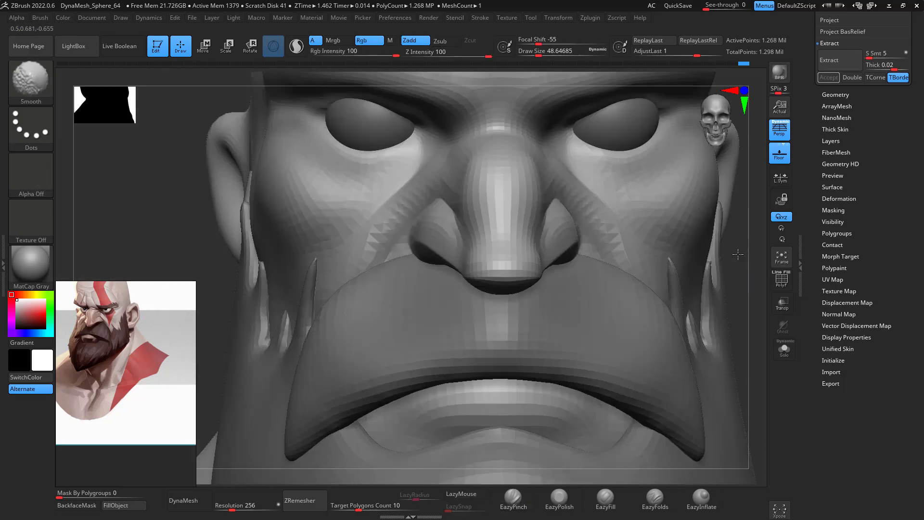
pyautogui.moveTo(757, 289); pyautogui.dragTo(738, 288)
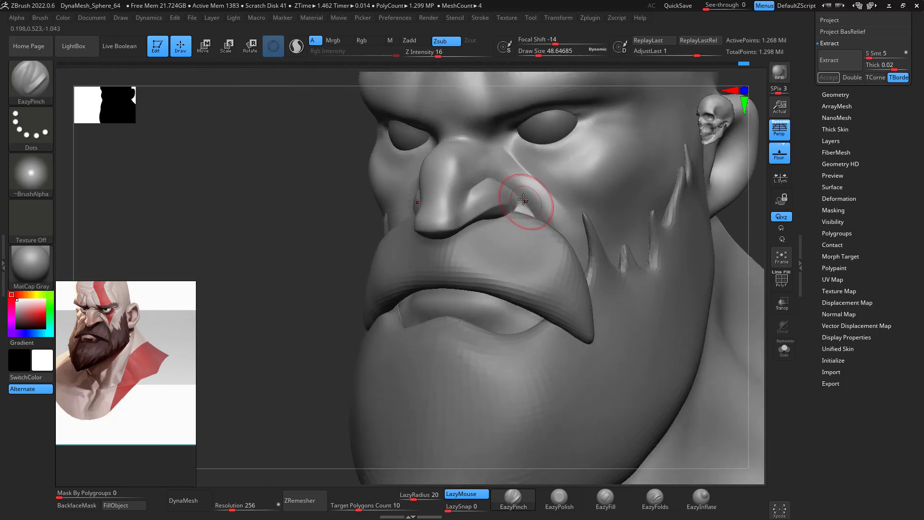
pyautogui.moveTo(523, 199)
pyautogui.keyDown('shift'); pyautogui.mouseDown()
pyautogui.moveTo(557, 218)
pyautogui.moveTo(527, 197)
pyautogui.mouseUp(); pyautogui.keyUp('shift')
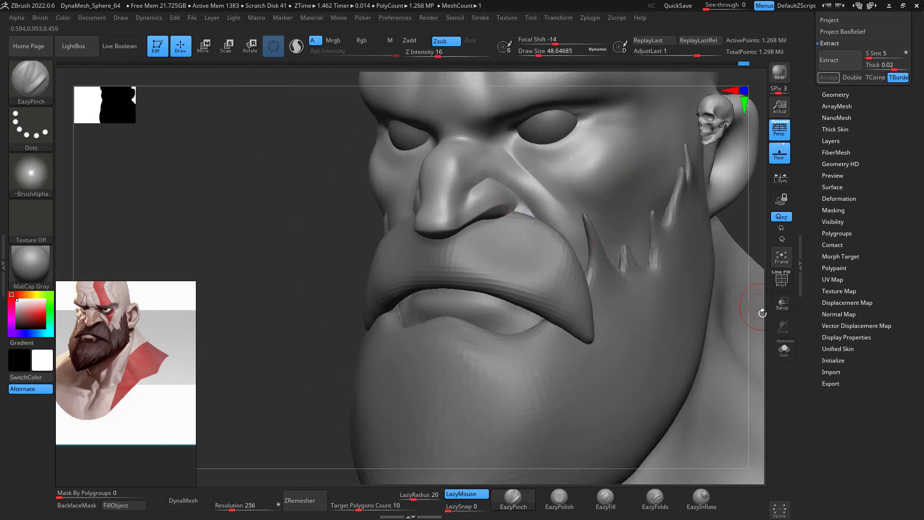
# Sharpen the lower eyelid's rim towards the outer eye corner with EazyPinch at draw size about 31, then smooth the lid
pyautogui.moveTo(758, 283)
pyautogui.mouseDown()
pyautogui.moveTo(760, 241)
pyautogui.moveTo(705, 212)
pyautogui.moveTo(694, 216)
pyautogui.moveTo(683, 181)
pyautogui.moveTo(640, 149)
pyautogui.moveTo(659, 190)
pyautogui.moveTo(669, 180)
pyautogui.mouseUp()
pyautogui.press('space')
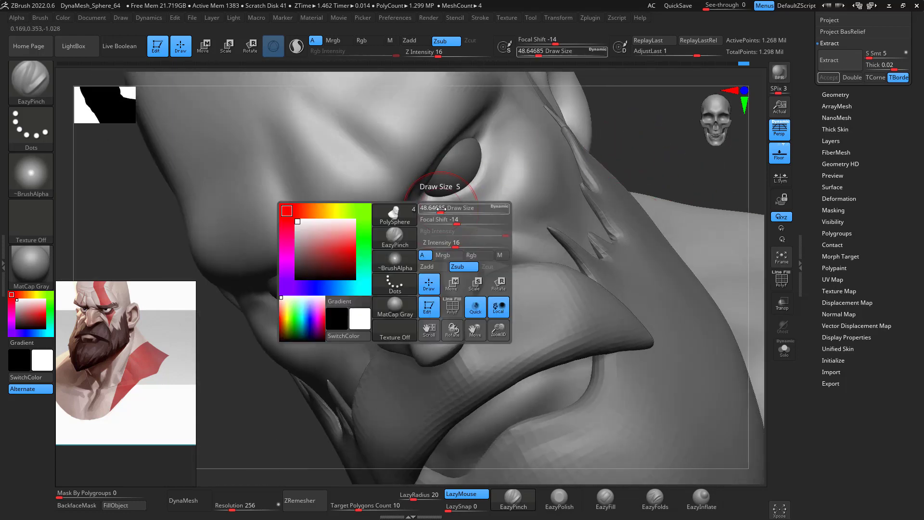
pyautogui.moveTo(441, 209)
pyautogui.mouseDown()
pyautogui.moveTo(476, 210)
pyautogui.moveTo(491, 193)
pyautogui.moveTo(501, 132)
pyautogui.mouseUp()
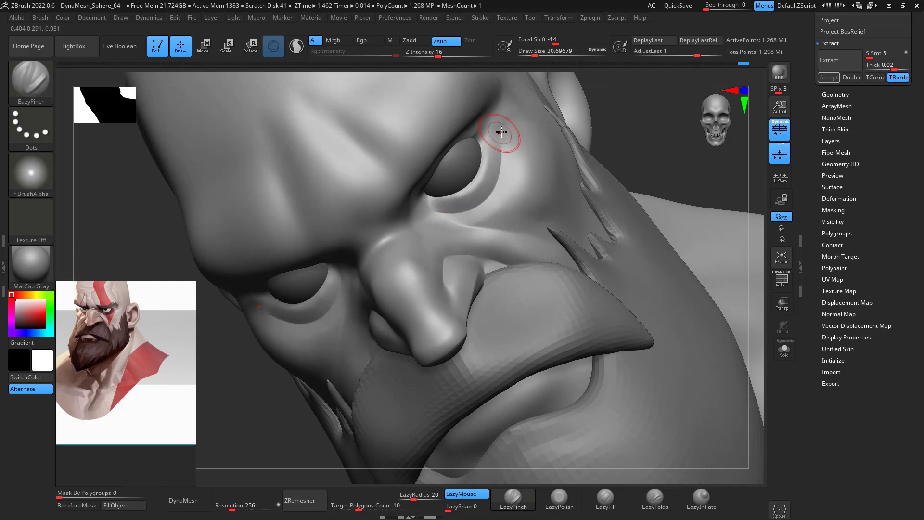
pyautogui.press('shift')
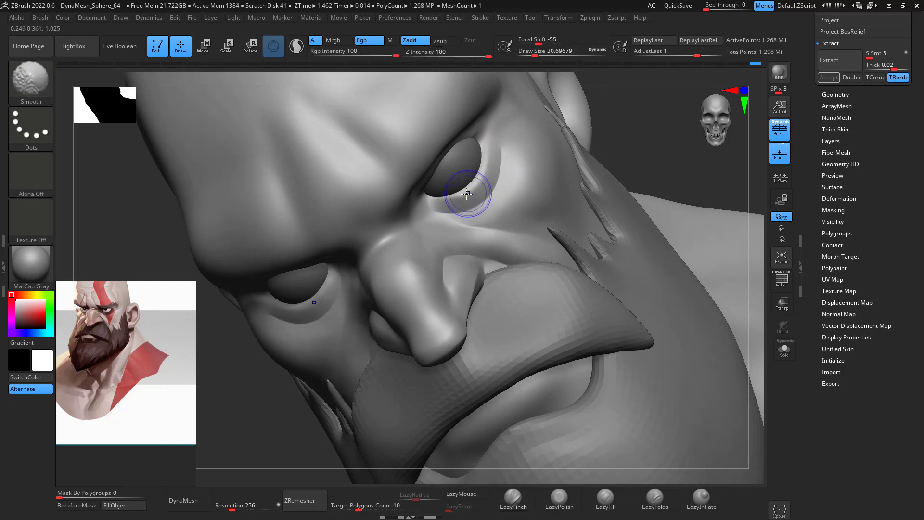
pyautogui.press('space')
pyautogui.moveTo(430, 202); pyautogui.dragTo(430, 202)
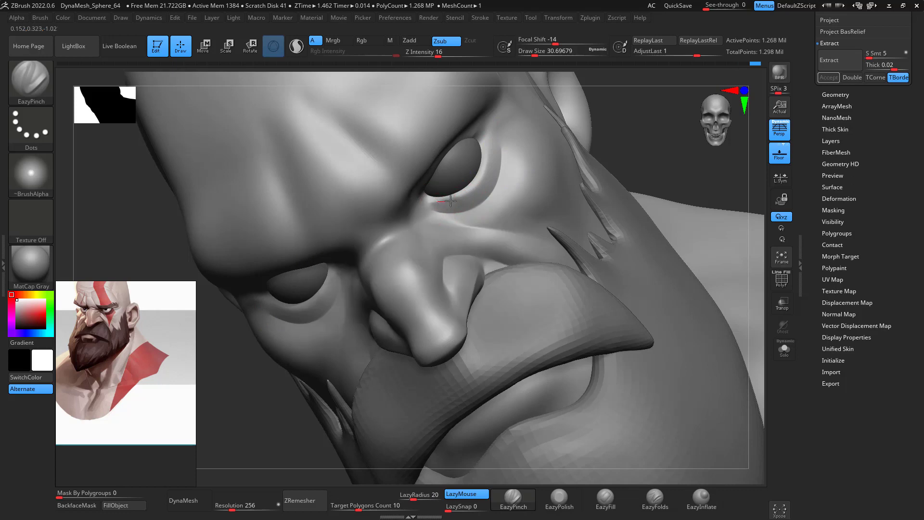
pyautogui.moveTo(489, 159); pyautogui.dragTo(488, 126)
pyautogui.keyDown('shift'); pyautogui.moveTo(469, 186); pyautogui.dragTo(487, 160); pyautogui.keyUp('shift')
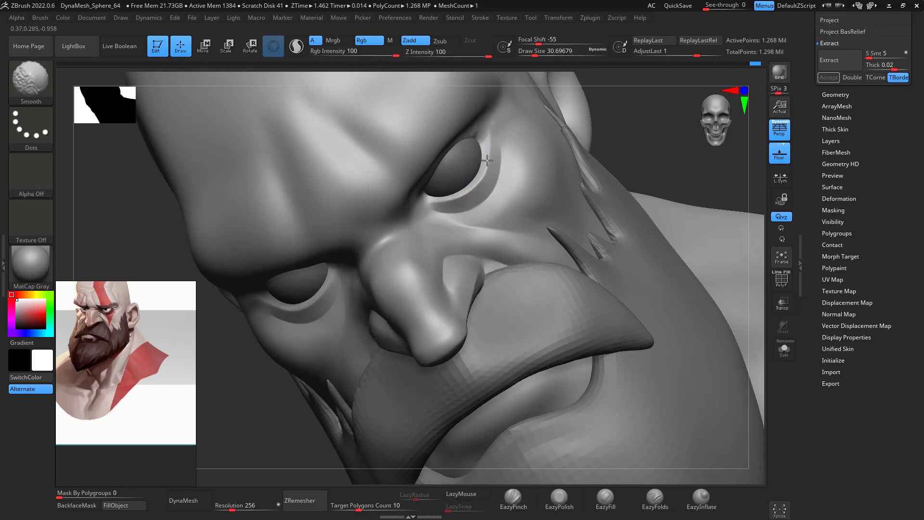
pyautogui.keyDown('shift'); pyautogui.moveTo(488, 128); pyautogui.dragTo(491, 125); pyautogui.keyUp('shift')
# Pinch the edge of the upper eyelid towards the outer corner of the eye with EazyPinch
pyautogui.moveTo(662, 148); pyautogui.dragTo(660, 134)
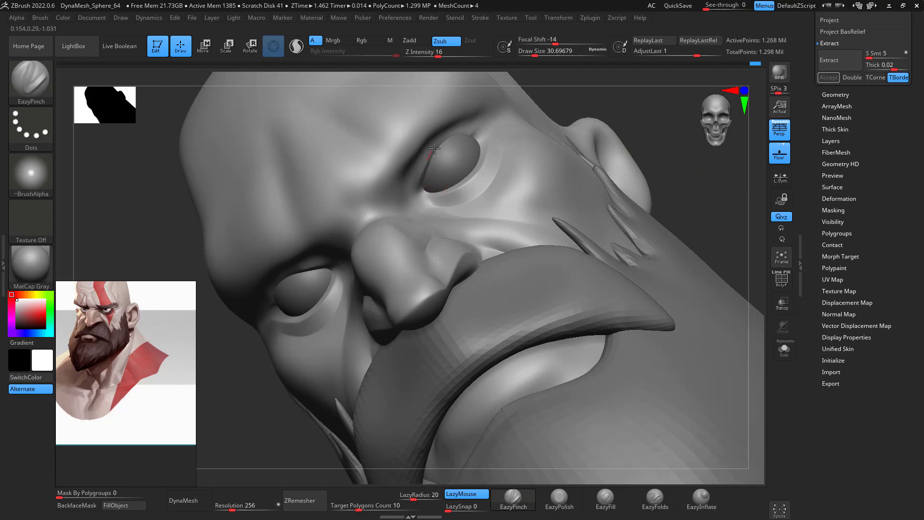
pyautogui.moveTo(473, 134); pyautogui.dragTo(480, 134)
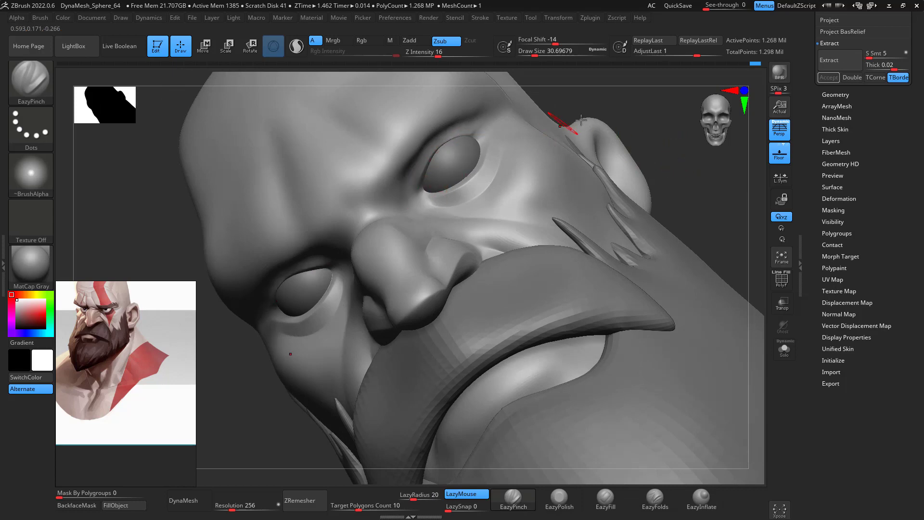
pyautogui.moveTo(581, 120); pyautogui.dragTo(509, 104)
# Adjust the curve of the upper eyelid around the eyeball with the Move brush at draw size about 62
pyautogui.press('b')
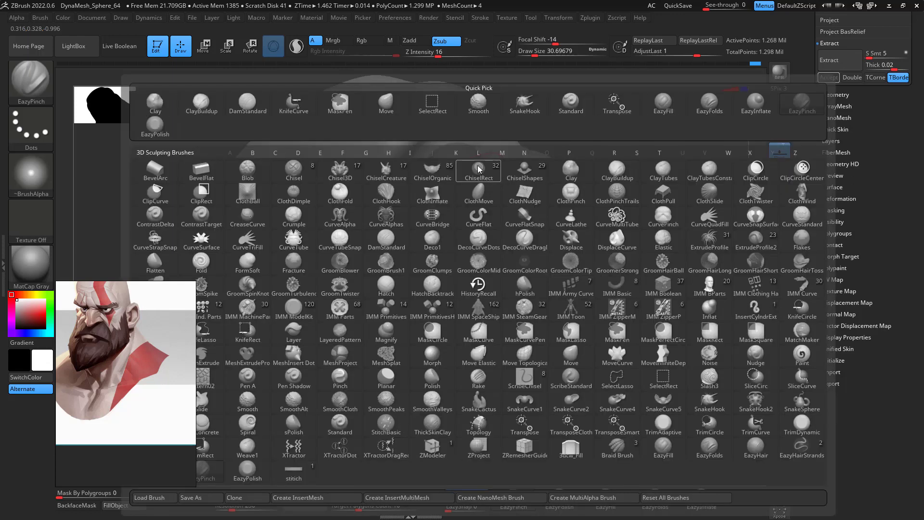
pyautogui.press('m')
pyautogui.press('v')
pyautogui.press('space')
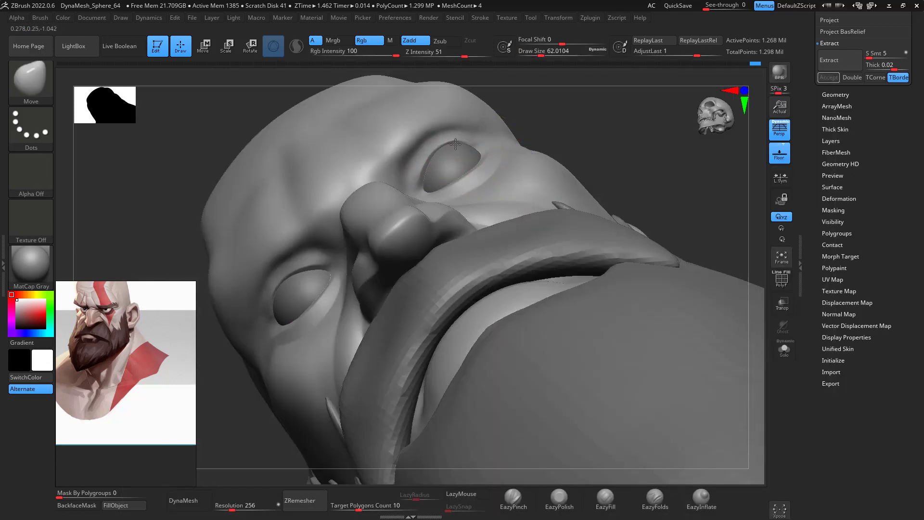
pyautogui.moveTo(455, 144); pyautogui.dragTo(470, 142)
pyautogui.moveTo(585, 127); pyautogui.dragTo(648, 157)
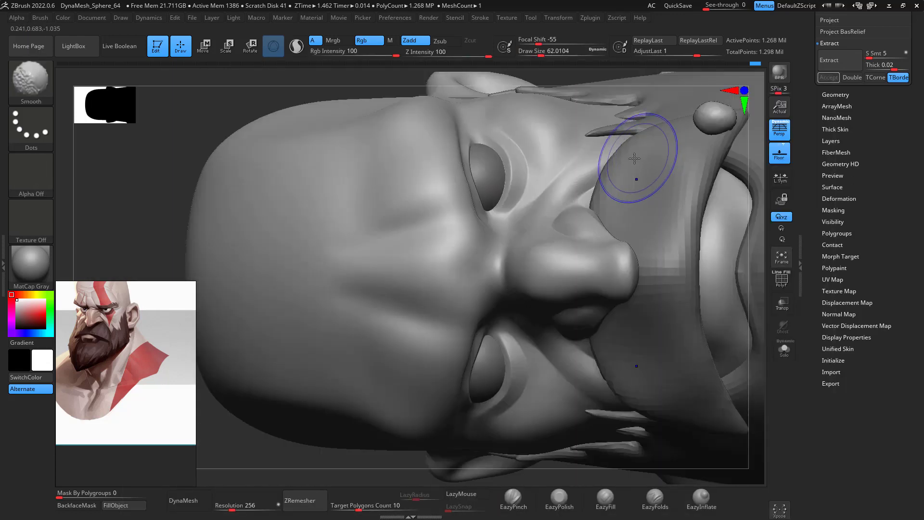
pyautogui.moveTo(764, 216); pyautogui.dragTo(747, 247)
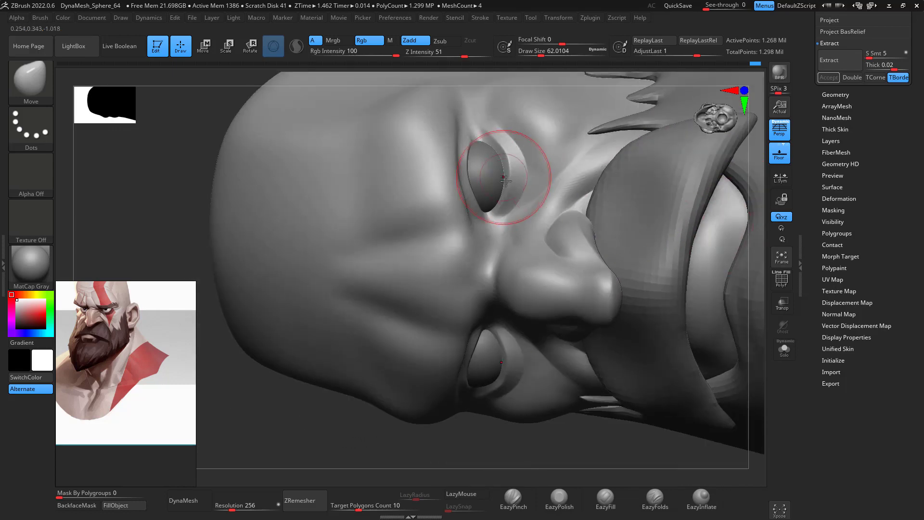
# Carve the creases at the corners of the eye with DamStandard at draw size about 29
pyautogui.press('b')
pyautogui.press('d')
pyautogui.press('s')
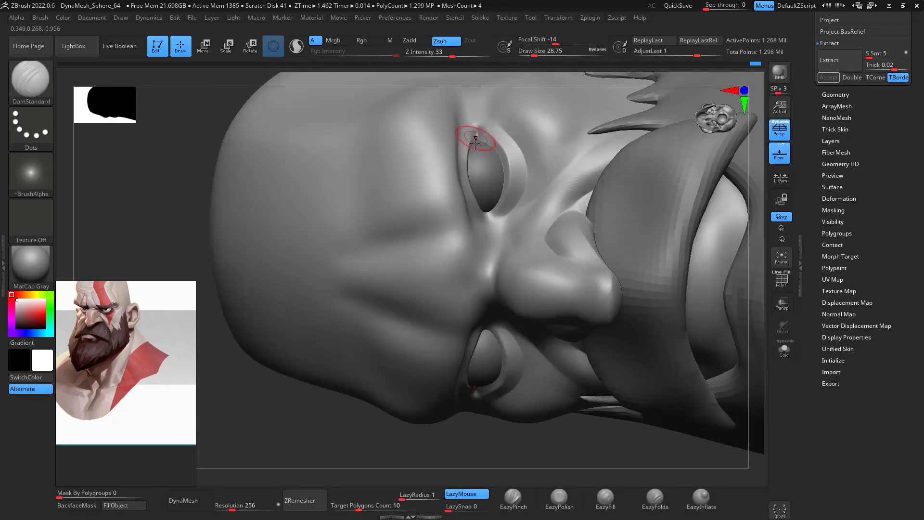
pyautogui.moveTo(516, 448)
pyautogui.mouseDown()
pyautogui.moveTo(489, 415)
pyautogui.moveTo(514, 443)
pyautogui.moveTo(582, 418)
pyautogui.mouseUp()
pyautogui.moveTo(667, 196)
pyautogui.mouseDown()
pyautogui.moveTo(640, 159)
pyautogui.moveTo(636, 174)
pyautogui.mouseUp()
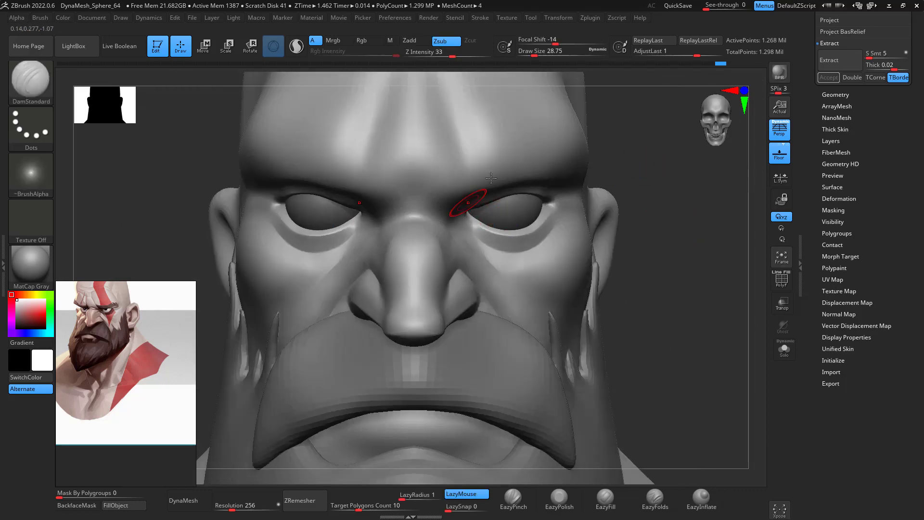
# Carve crow's-foot creases fanning out from the eye's outer corner with DamStandard at draw size about 33 and LazyRadius 23
pyautogui.moveTo(689, 245); pyautogui.dragTo(684, 216)
pyautogui.keyDown('alt'); pyautogui.moveTo(744, 162); pyautogui.dragTo(688, 359); pyautogui.keyUp('alt')
pyautogui.moveTo(687, 184)
pyautogui.mouseDown()
pyautogui.moveTo(688, 205)
pyautogui.moveTo(685, 190)
pyautogui.mouseUp()
pyautogui.press('space')
pyautogui.moveTo(490, 260); pyautogui.dragTo(492, 261)
pyautogui.press('space')
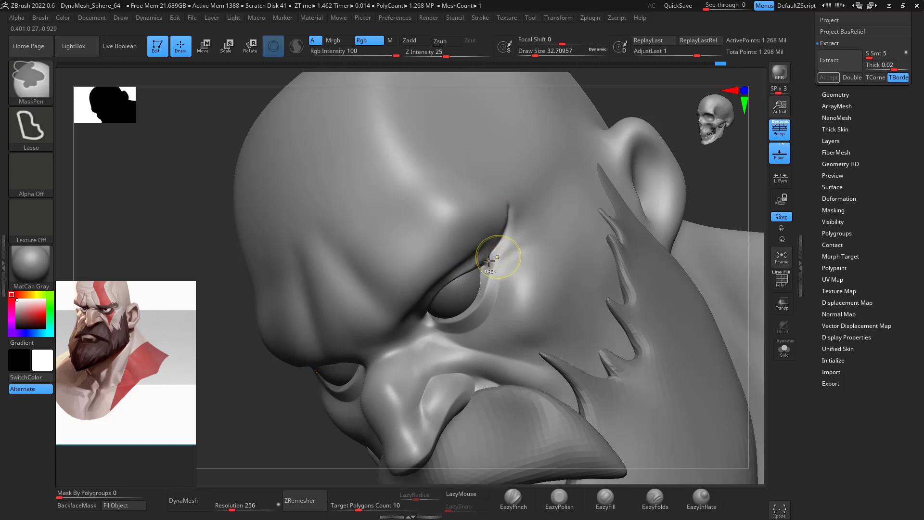
pyautogui.hotkey('ctrl', 'z')
pyautogui.moveTo(408, 499); pyautogui.dragTo(410, 499)
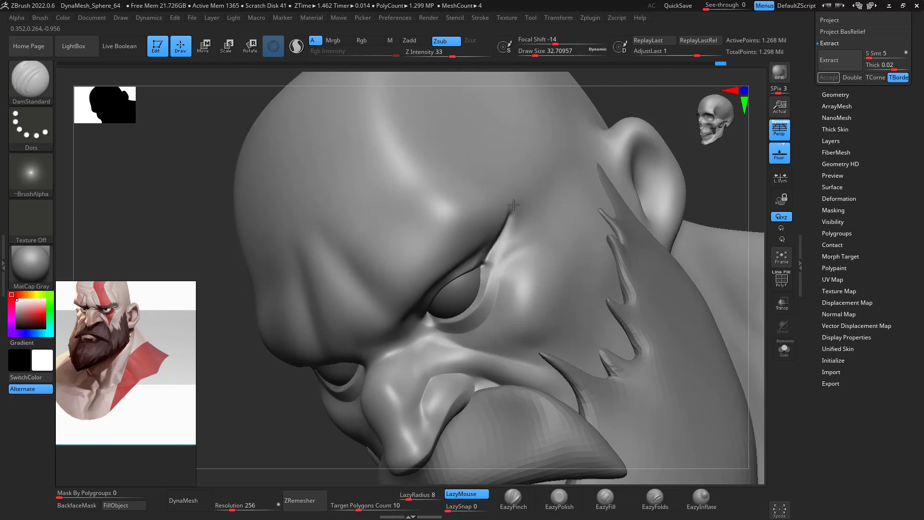
pyautogui.moveTo(419, 497); pyautogui.dragTo(414, 498)
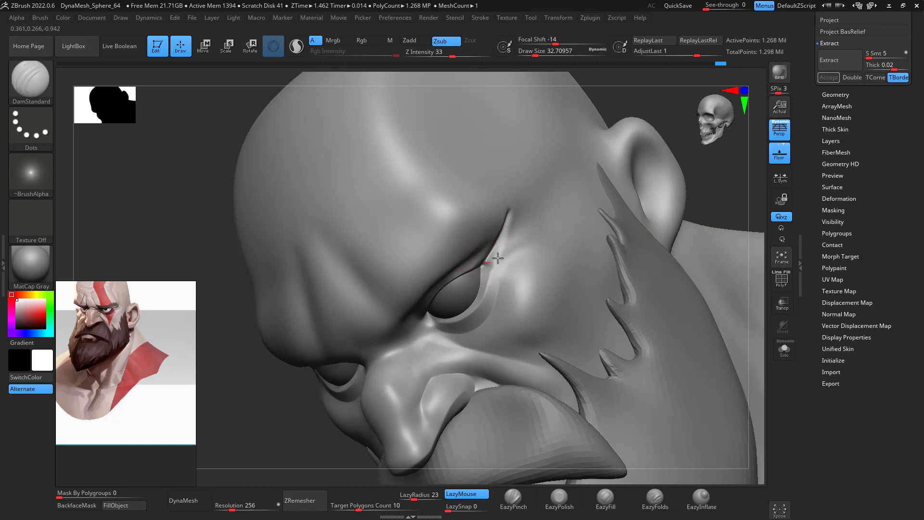
pyautogui.moveTo(532, 215); pyautogui.dragTo(539, 203)
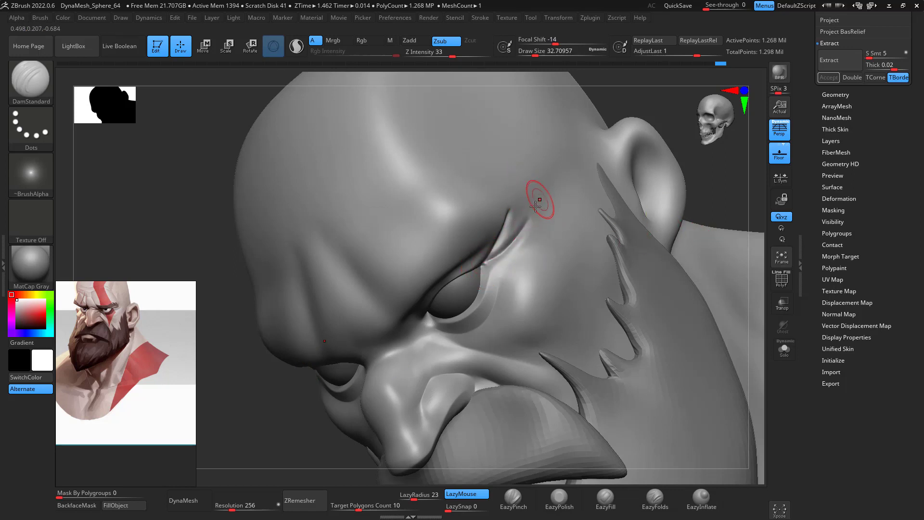
pyautogui.moveTo(525, 253); pyautogui.dragTo(541, 239)
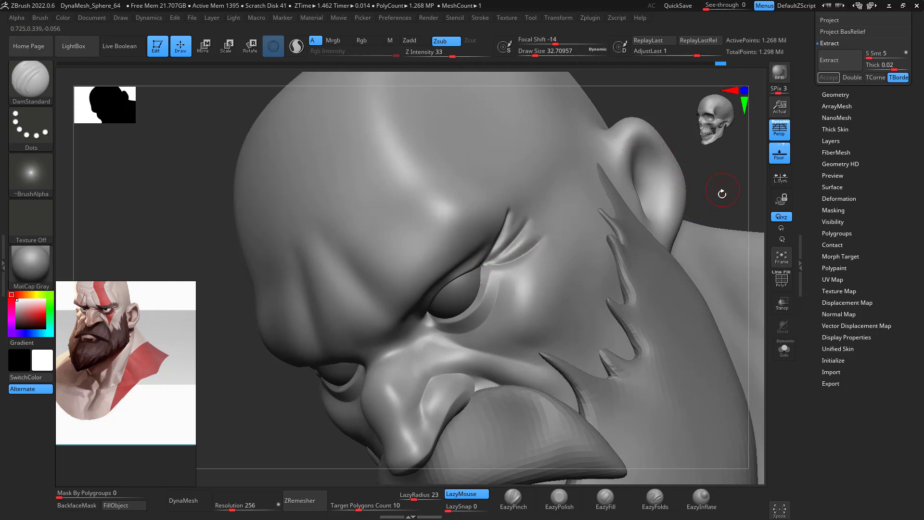
pyautogui.moveTo(722, 194); pyautogui.dragTo(714, 199)
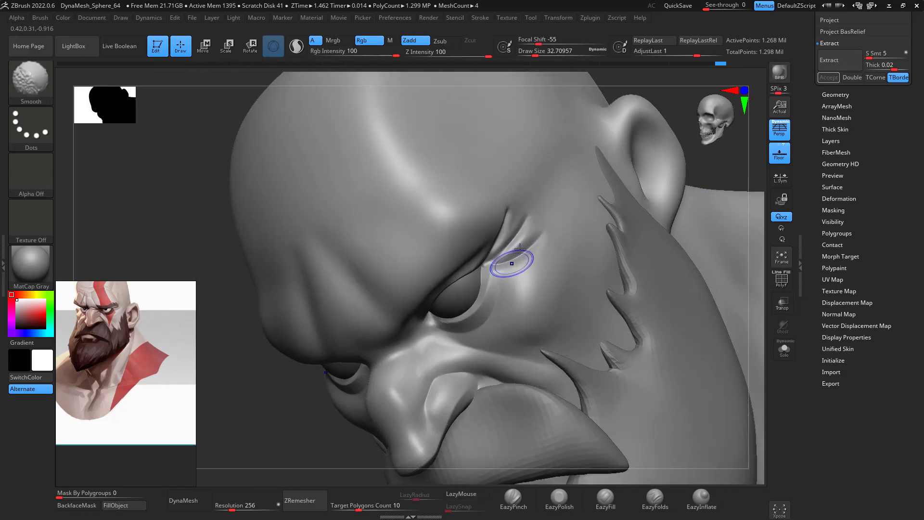
# Polish the skin between the crow's-foot creases with EazyPolish at draw size about 20
pyautogui.click(558, 498)
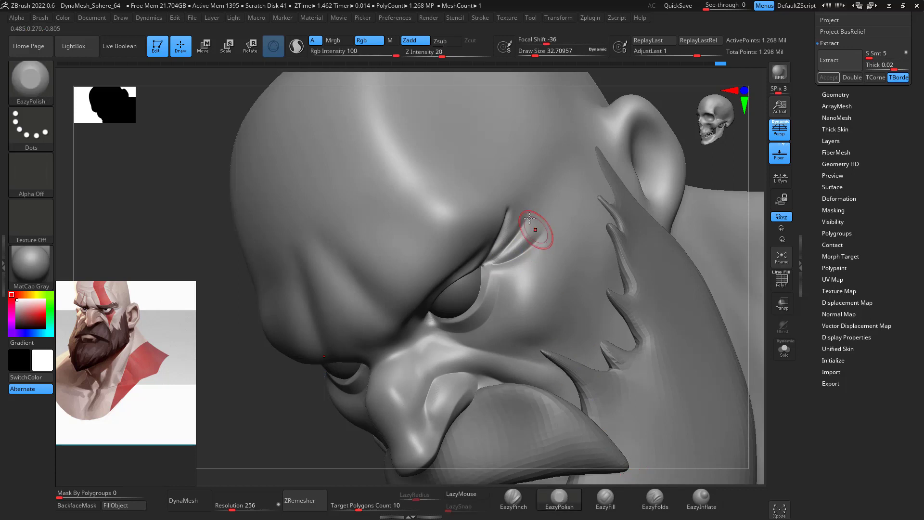
pyautogui.press('space')
pyautogui.moveTo(530, 218); pyautogui.dragTo(511, 221)
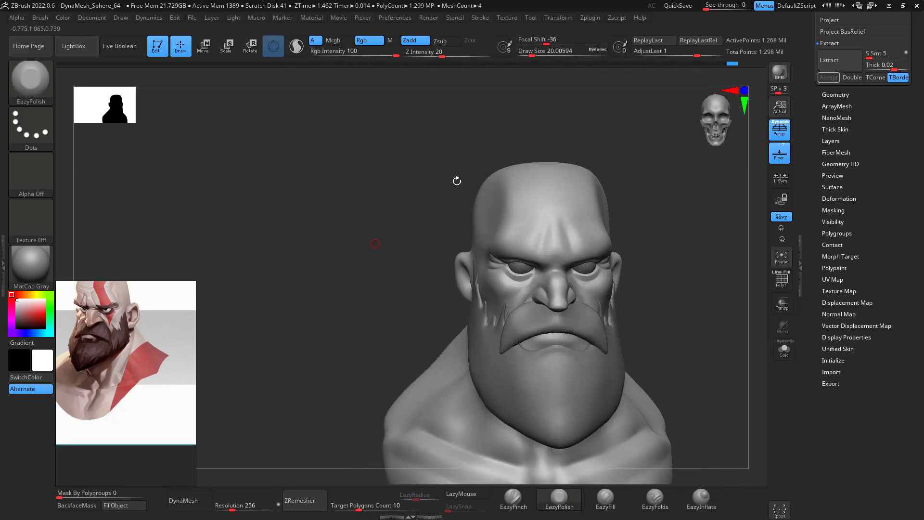
pyautogui.moveTo(458, 180)
pyautogui.mouseDown()
pyautogui.moveTo(663, 177)
pyautogui.moveTo(714, 192)
pyautogui.moveTo(678, 208)
pyautogui.moveTo(673, 198)
pyautogui.moveTo(701, 201)
pyautogui.moveTo(700, 187)
pyautogui.moveTo(689, 191)
pyautogui.mouseUp()
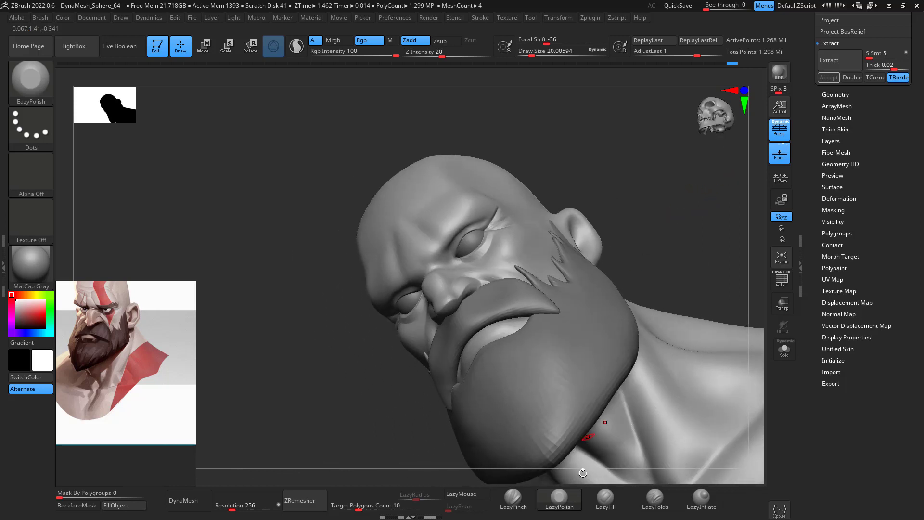
# Tighten the crease under the outer brow with EazyPinch at draw size about 31
pyautogui.click(516, 499)
pyautogui.press('space')
pyautogui.moveTo(454, 249); pyautogui.dragTo(461, 249)
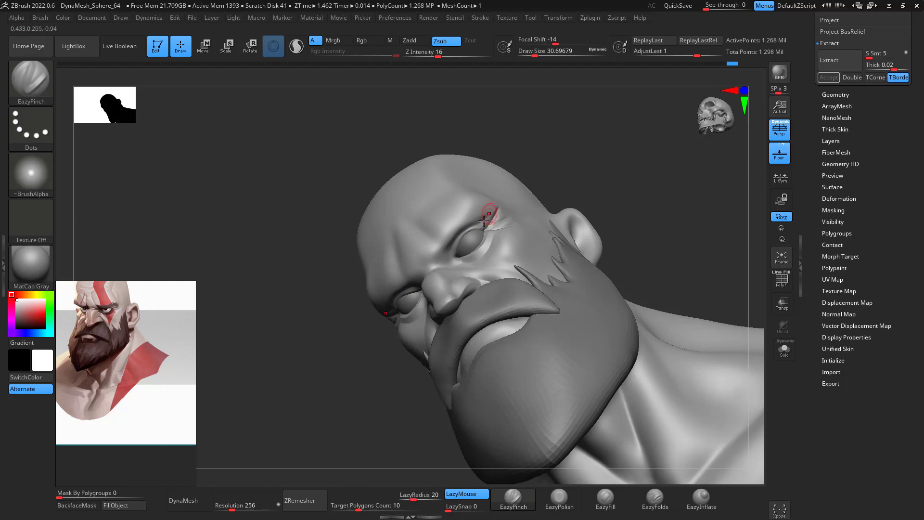
pyautogui.moveTo(588, 148)
pyautogui.keyDown('alt'); pyautogui.mouseDown()
pyautogui.moveTo(572, 152)
pyautogui.moveTo(598, 163)
pyautogui.moveTo(601, 194)
pyautogui.mouseUp(); pyautogui.keyUp('alt')
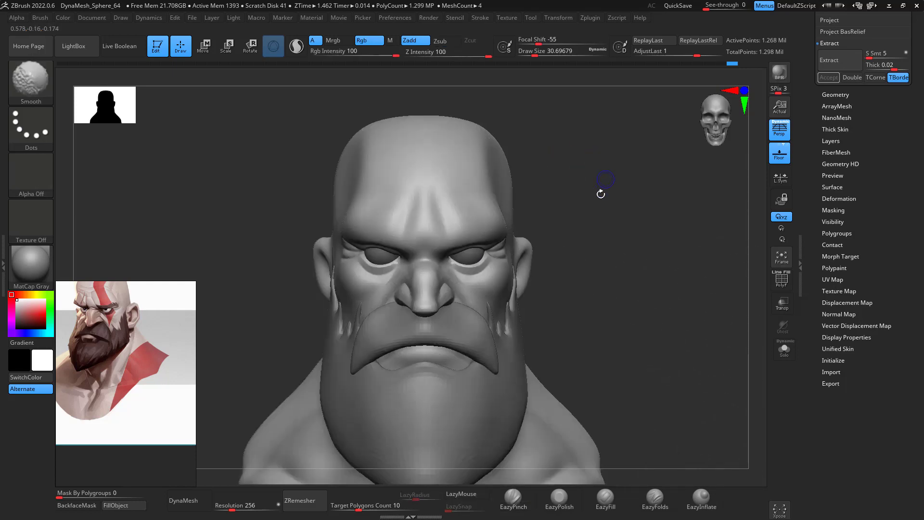
# Reshape the brow with the Move brush at draw size about 132, checking it from the front and three-quarter views
pyautogui.press('b')
pyautogui.press('m')
pyautogui.press('v')
pyautogui.press('space')
pyautogui.moveTo(488, 227)
pyautogui.mouseDown()
pyautogui.moveTo(495, 227)
pyautogui.moveTo(452, 235)
pyautogui.mouseUp()
pyautogui.press('space')
pyautogui.moveTo(541, 192); pyautogui.dragTo(625, 217)
pyautogui.moveTo(692, 290); pyautogui.dragTo(668, 268)
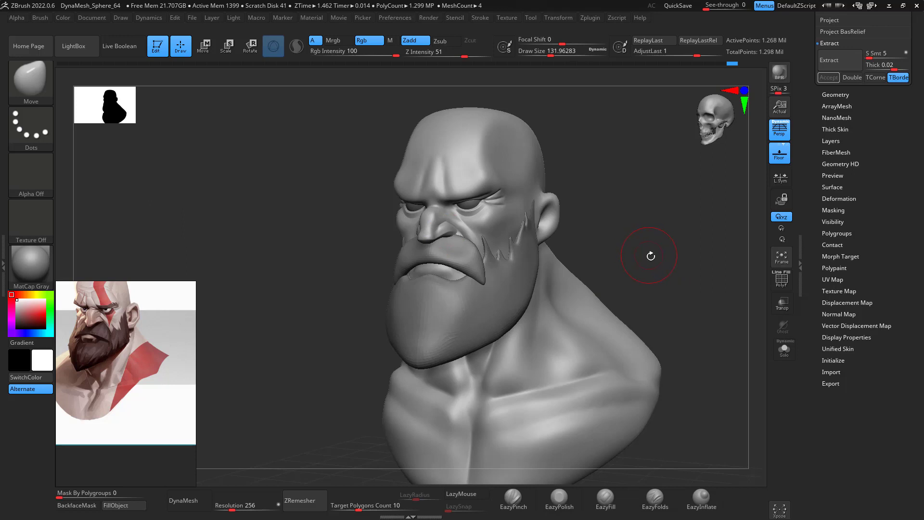
pyautogui.moveTo(651, 256)
pyautogui.mouseDown()
pyautogui.moveTo(649, 235)
pyautogui.moveTo(660, 257)
pyautogui.mouseUp()
# Flatten the bulges around the forehead's frown lines with EazyPolish at draw size 112
pyautogui.click(559, 499)
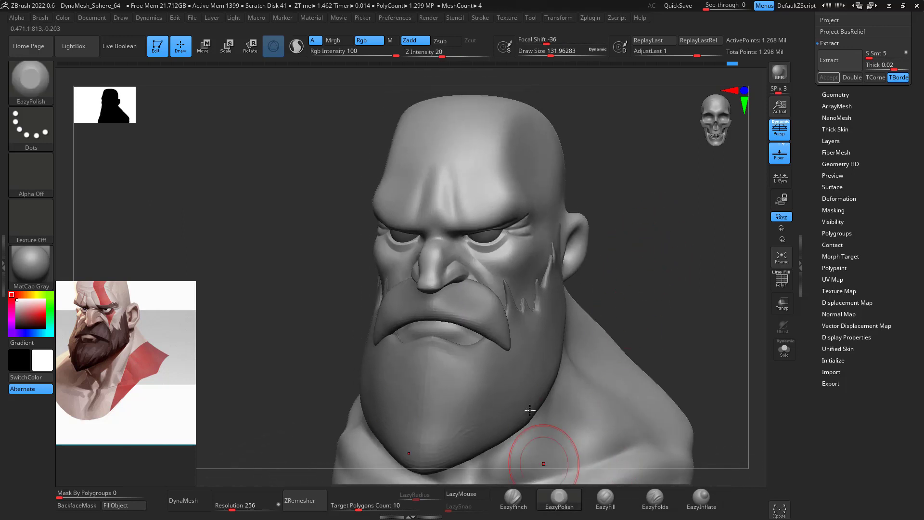
pyautogui.press('space')
pyautogui.click(438, 199)
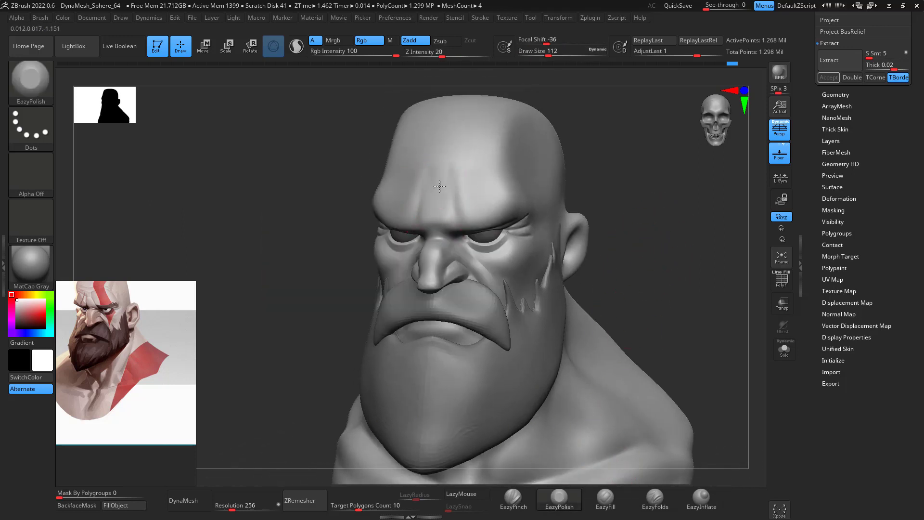
pyautogui.moveTo(481, 190); pyautogui.dragTo(485, 180)
pyautogui.moveTo(642, 221)
pyautogui.mouseDown()
pyautogui.moveTo(672, 215)
pyautogui.moveTo(639, 279)
pyautogui.mouseUp()
# Sharpen the two vertical frown lines above the nose bridge with EazyPinch at draw size about 51
pyautogui.click(514, 498)
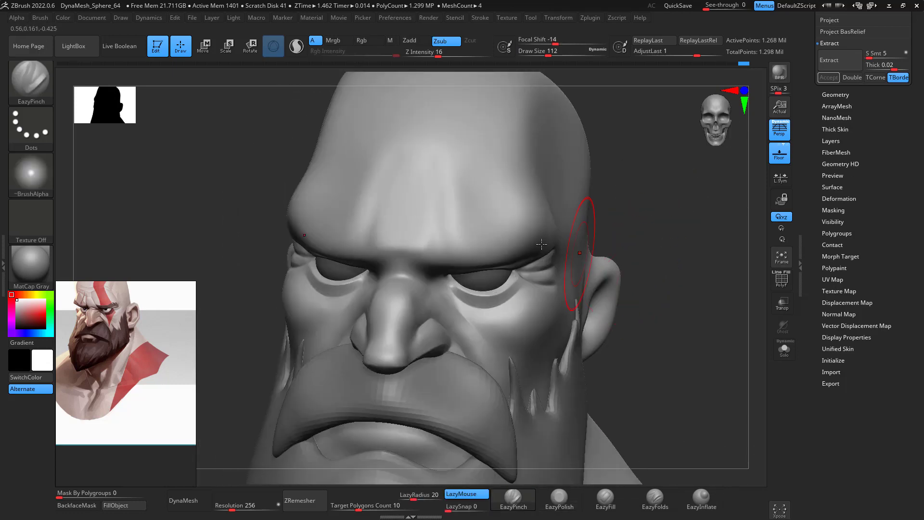
pyautogui.press('space')
pyautogui.moveTo(467, 246); pyautogui.dragTo(456, 246)
pyautogui.moveTo(665, 248)
pyautogui.mouseDown()
pyautogui.moveTo(666, 231)
pyautogui.moveTo(654, 229)
pyautogui.mouseUp()
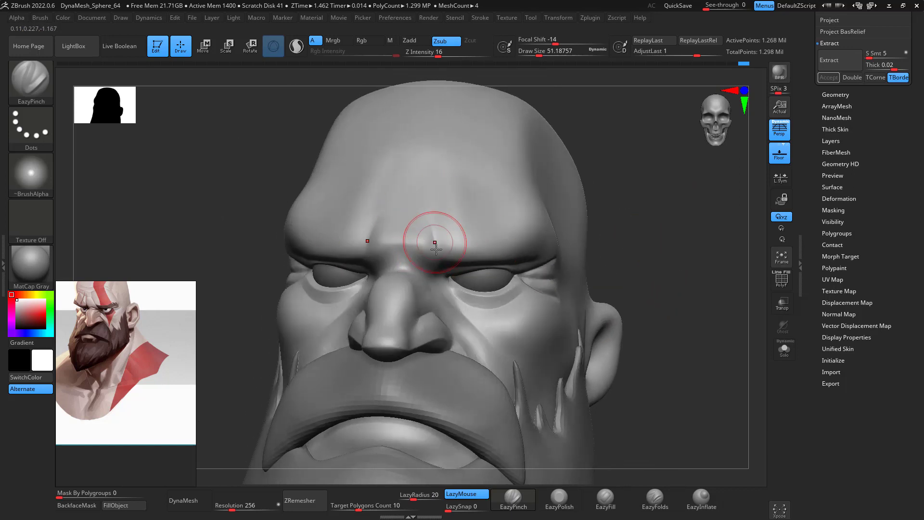
pyautogui.moveTo(427, 200); pyautogui.dragTo(443, 161)
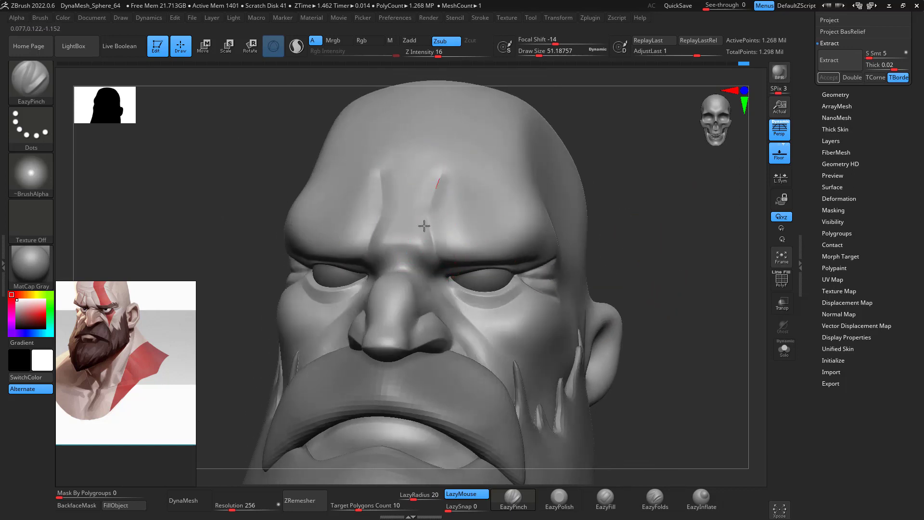
# Carve a crease across the nose bridge just below the brow with DamStandard at draw size about 39
pyautogui.moveTo(703, 222)
pyautogui.mouseDown()
pyautogui.moveTo(710, 247)
pyautogui.moveTo(688, 227)
pyautogui.moveTo(683, 200)
pyautogui.moveTo(710, 244)
pyautogui.moveTo(697, 231)
pyautogui.moveTo(674, 231)
pyautogui.moveTo(702, 200)
pyautogui.moveTo(702, 210)
pyautogui.moveTo(516, 371)
pyautogui.mouseUp()
pyautogui.press('b')
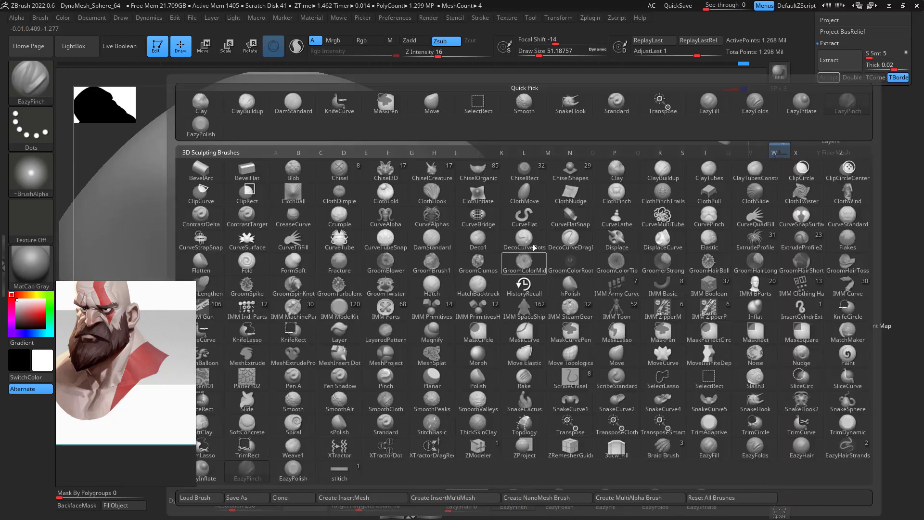
pyautogui.press('d')
pyautogui.press('s')
pyautogui.press('space')
pyautogui.moveTo(483, 257)
pyautogui.mouseDown()
pyautogui.moveTo(463, 248)
pyautogui.moveTo(474, 220)
pyautogui.moveTo(463, 242)
pyautogui.mouseUp()
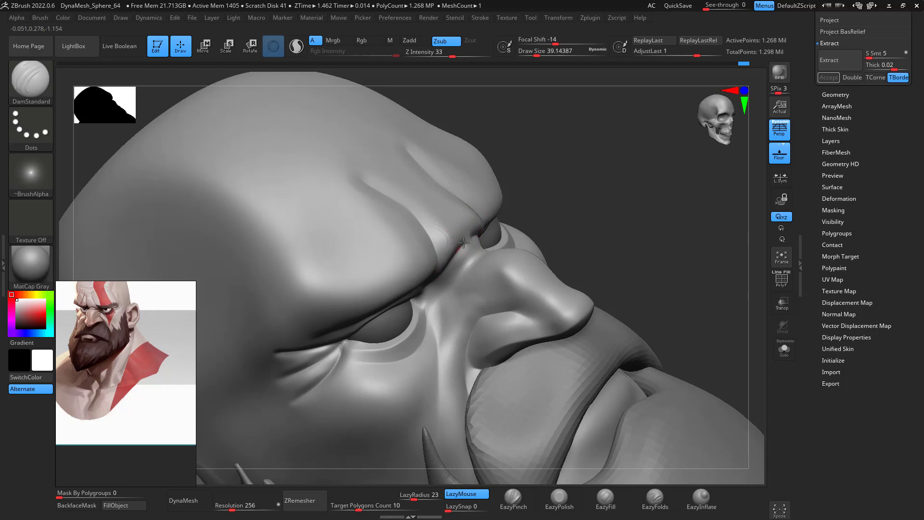
pyautogui.moveTo(601, 178)
pyautogui.mouseDown()
pyautogui.moveTo(629, 161)
pyautogui.moveTo(635, 191)
pyautogui.moveTo(604, 191)
pyautogui.mouseUp()
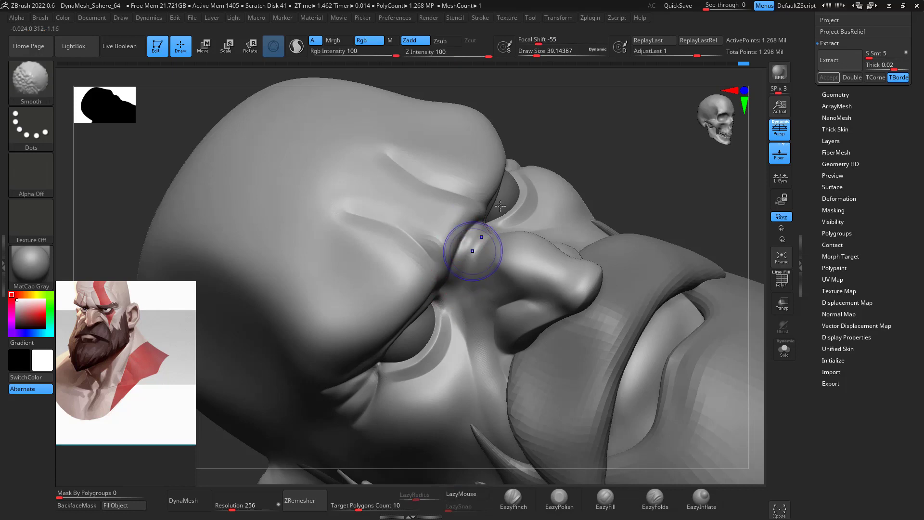
# Build up the skin fold across the nose bridge with ClayBuildup at draw size about 27 and smooth it
pyautogui.press('b')
pyautogui.press('c')
pyautogui.press('b')
pyautogui.press('space')
pyautogui.moveTo(474, 253)
pyautogui.mouseDown()
pyautogui.moveTo(463, 255)
pyautogui.moveTo(458, 274)
pyautogui.mouseUp()
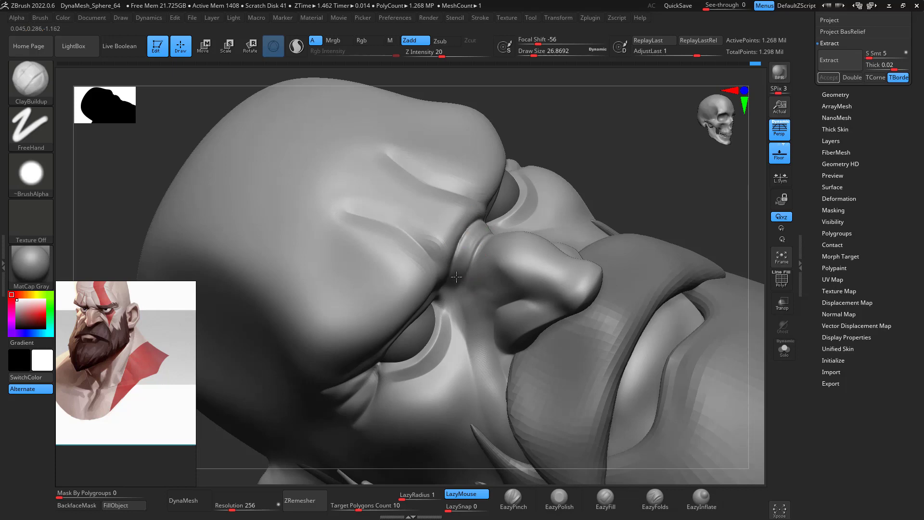
pyautogui.moveTo(612, 137); pyautogui.dragTo(460, 277)
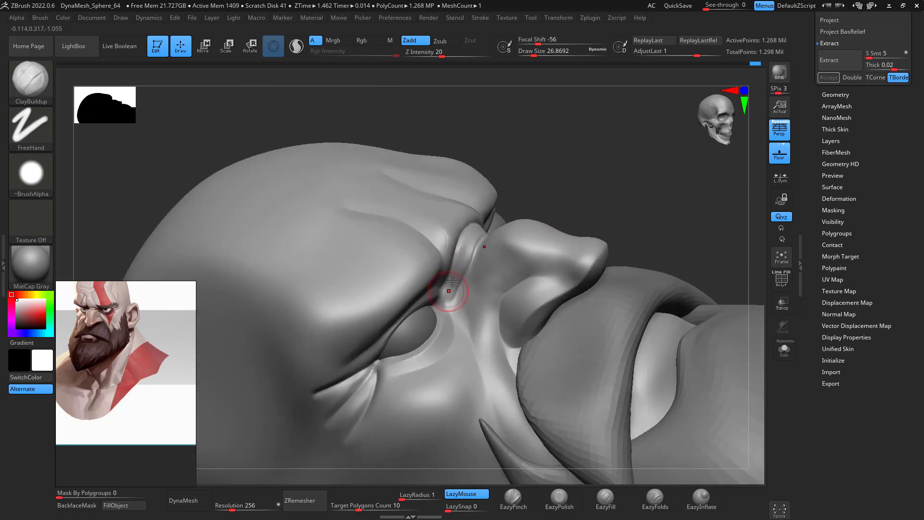
pyautogui.press('shift')
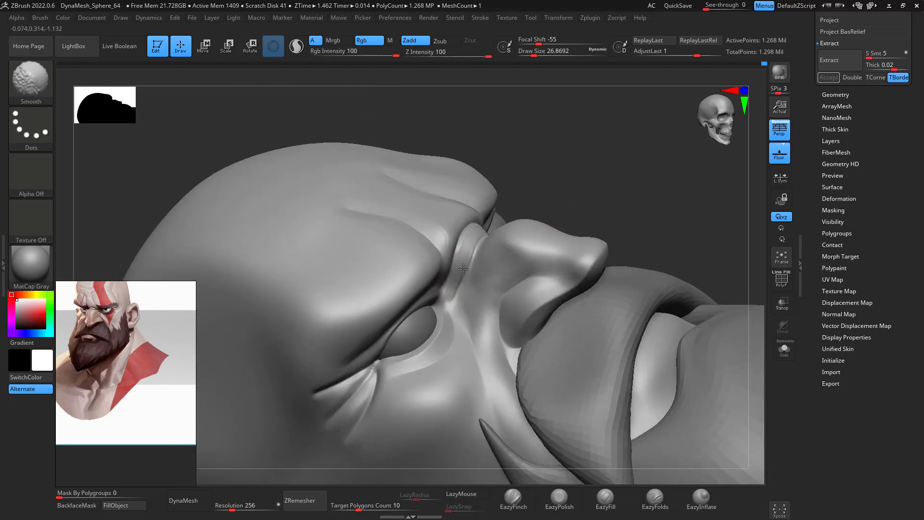
# Carve creases under the nose-bridge fold and toward the inner eye corner with DamStandard at draw size about 27
pyautogui.press('b')
pyautogui.press('d')
pyautogui.press('s')
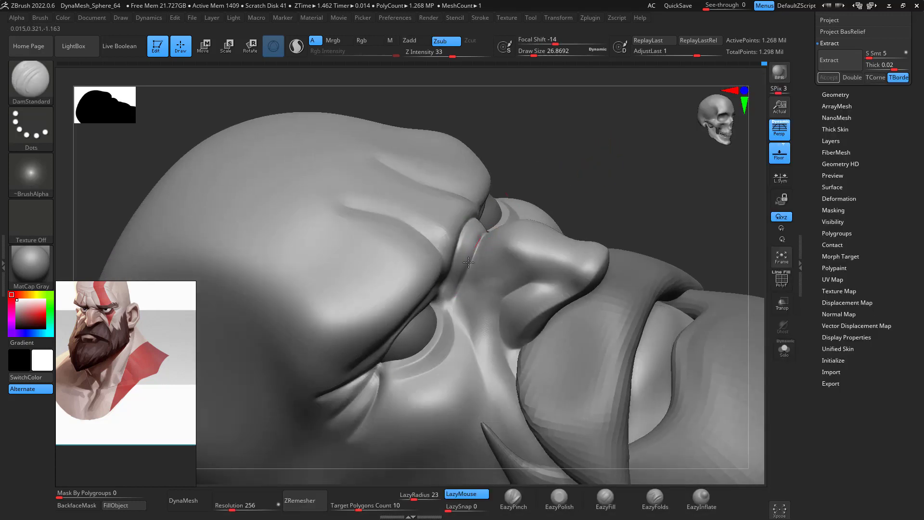
pyautogui.moveTo(584, 134); pyautogui.dragTo(603, 160)
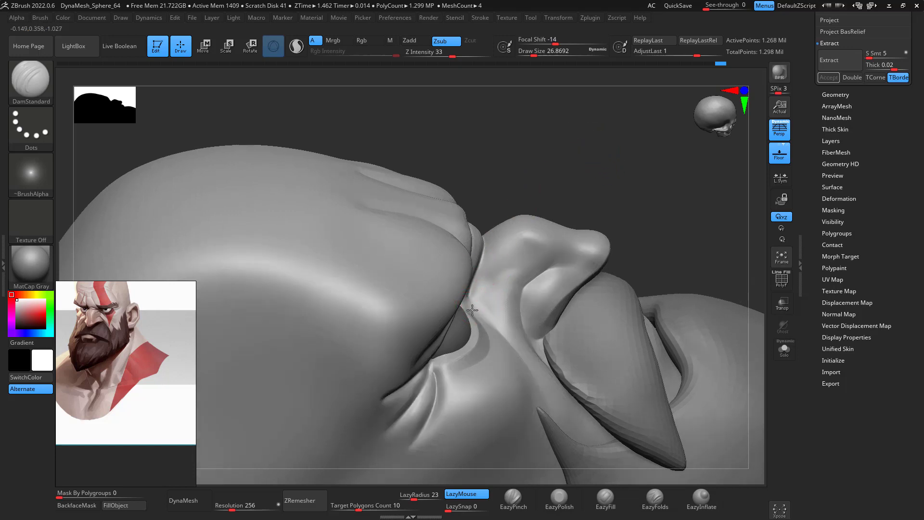
pyautogui.moveTo(498, 274); pyautogui.dragTo(517, 262)
pyautogui.moveTo(482, 293); pyautogui.dragTo(506, 269)
pyautogui.moveTo(553, 200); pyautogui.dragTo(555, 210)
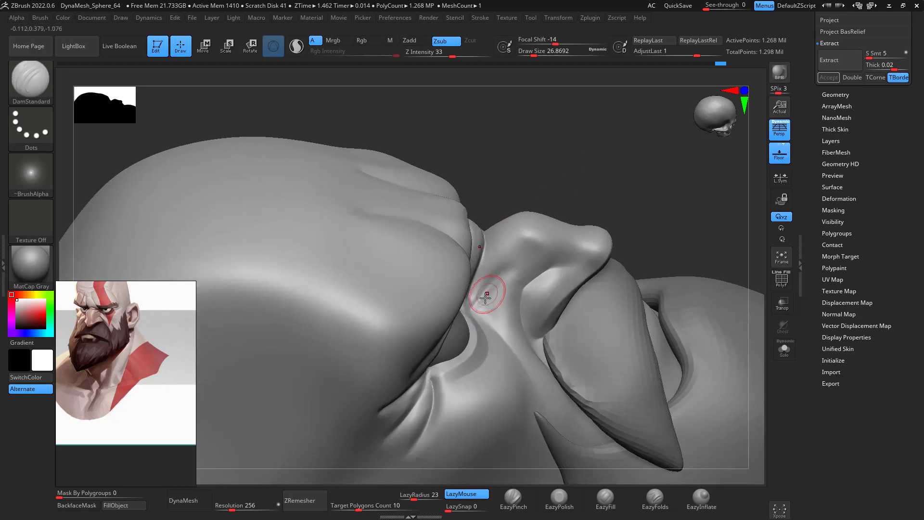
pyautogui.moveTo(481, 305); pyautogui.dragTo(492, 283)
# Sharpen the upper nose edges beside the bridge with EazyPinch at draw size about 27 and smooth the surface
pyautogui.moveTo(592, 173)
pyautogui.mouseDown()
pyautogui.moveTo(574, 207)
pyautogui.moveTo(741, 244)
pyautogui.mouseUp()
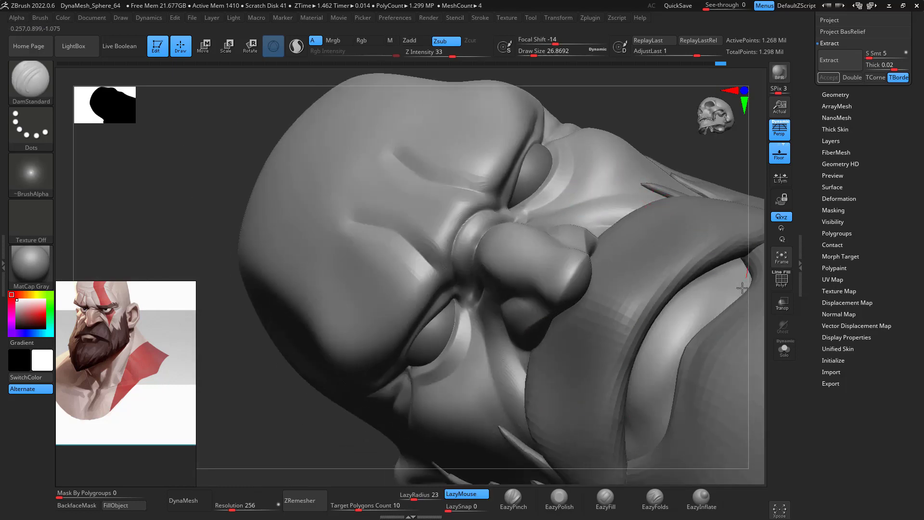
pyautogui.moveTo(765, 293); pyautogui.dragTo(532, 303)
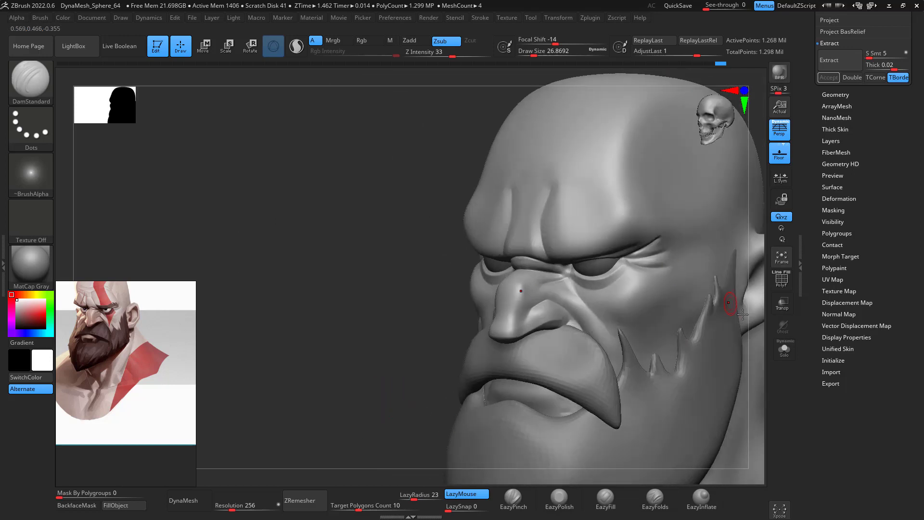
pyautogui.keyDown('alt'); pyautogui.moveTo(758, 340); pyautogui.dragTo(750, 288); pyautogui.keyUp('alt')
pyautogui.click(513, 497)
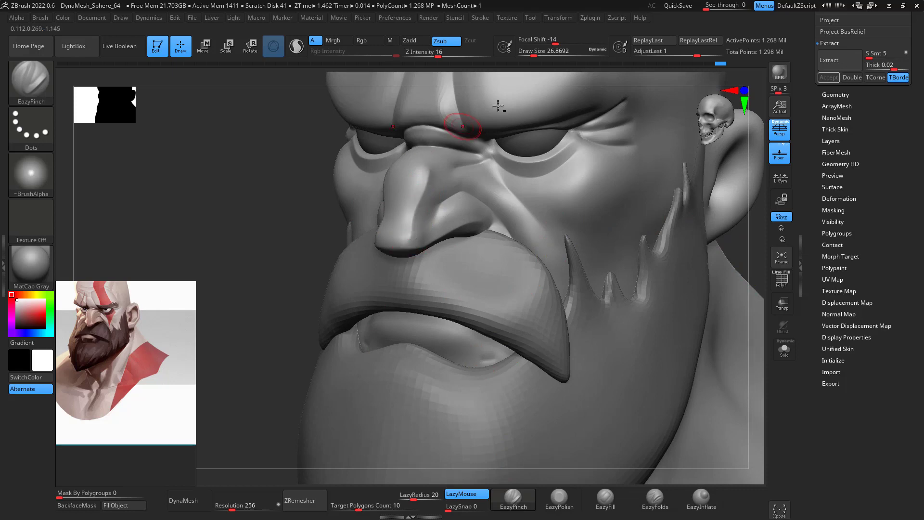
pyautogui.moveTo(742, 246); pyautogui.dragTo(744, 269)
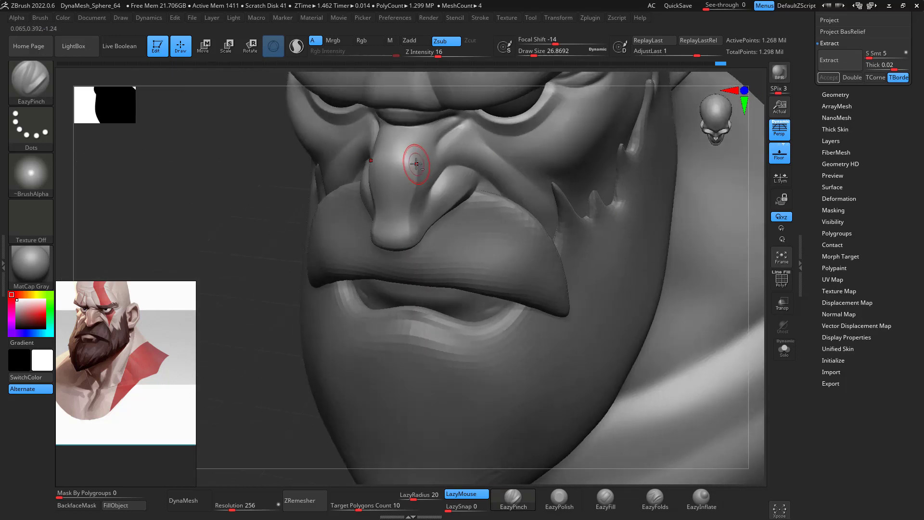
pyautogui.moveTo(432, 125); pyautogui.dragTo(436, 122)
pyautogui.keyDown('shift'); pyautogui.moveTo(415, 158); pyautogui.dragTo(422, 135); pyautogui.keyUp('shift')
# Flatten the top plane of the nose with EazyPolish at draw size about 46
pyautogui.click(559, 498)
pyautogui.press('space')
pyautogui.moveTo(401, 205); pyautogui.dragTo(391, 182)
pyautogui.press('space')
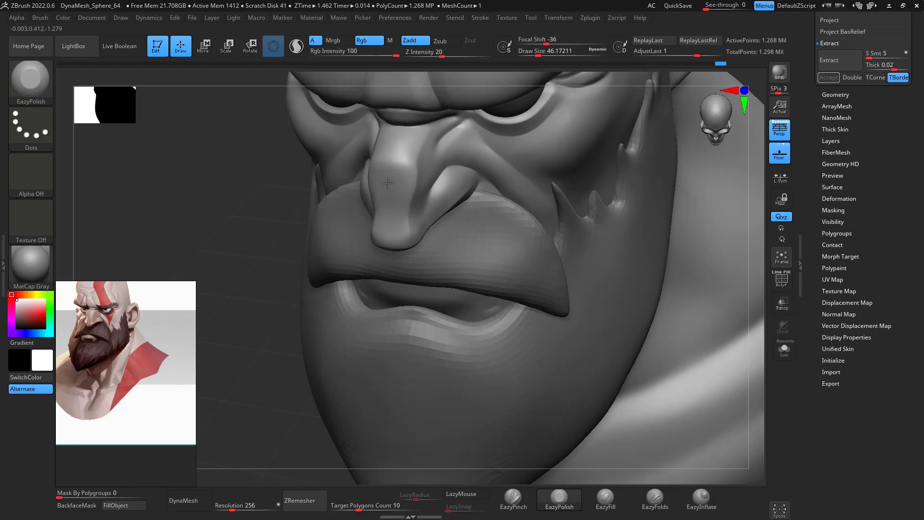
pyautogui.moveTo(388, 183); pyautogui.dragTo(395, 140)
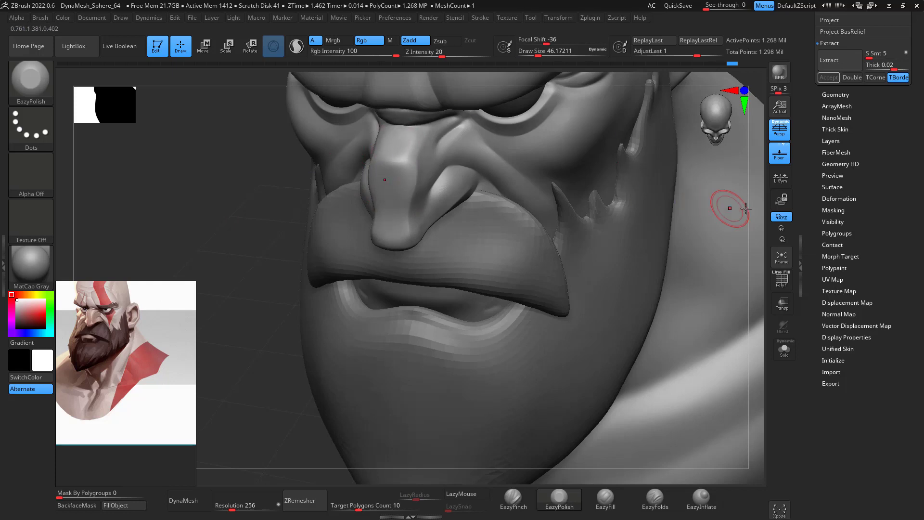
pyautogui.moveTo(726, 207)
pyautogui.mouseDown()
pyautogui.moveTo(743, 207)
pyautogui.moveTo(761, 228)
pyautogui.moveTo(701, 293)
pyautogui.mouseUp()
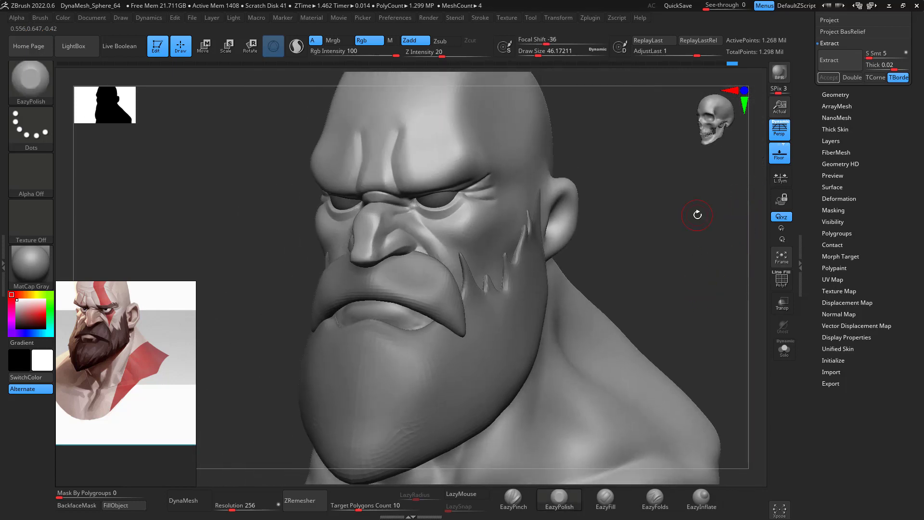
pyautogui.scroll(5, 918, 39)
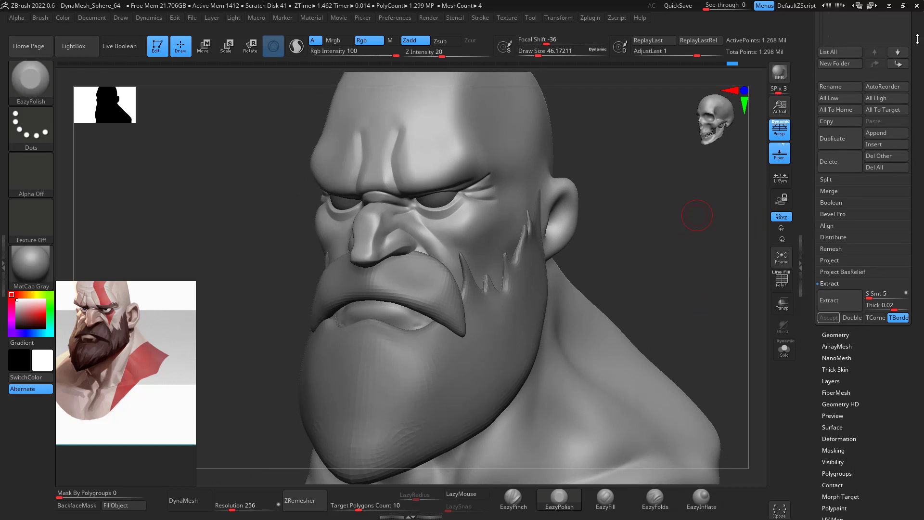
pyautogui.scroll(3, 865, 57)
pyautogui.click(893, 73)
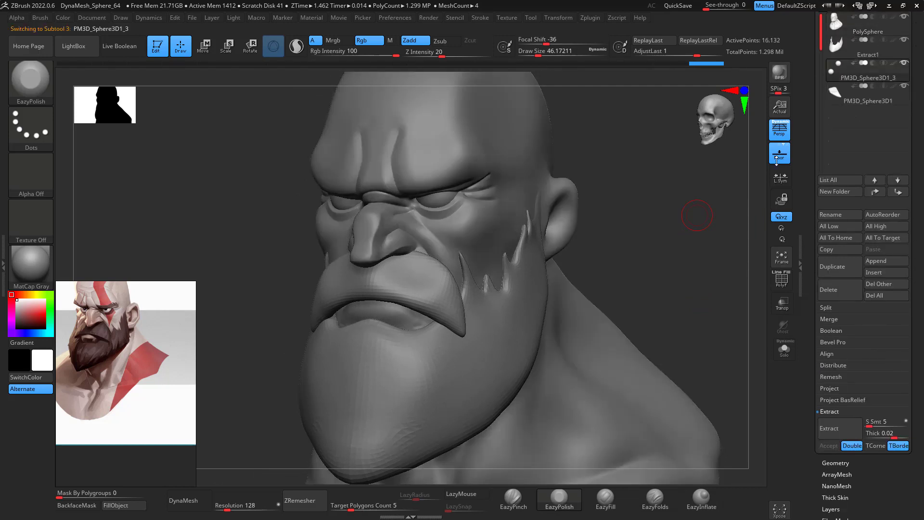
pyautogui.moveTo(671, 230); pyautogui.dragTo(639, 220)
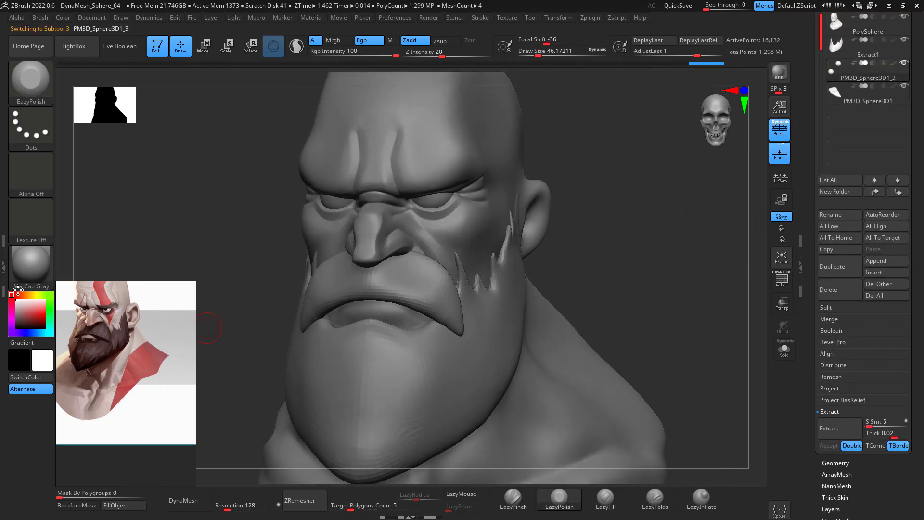
pyautogui.click(34, 262)
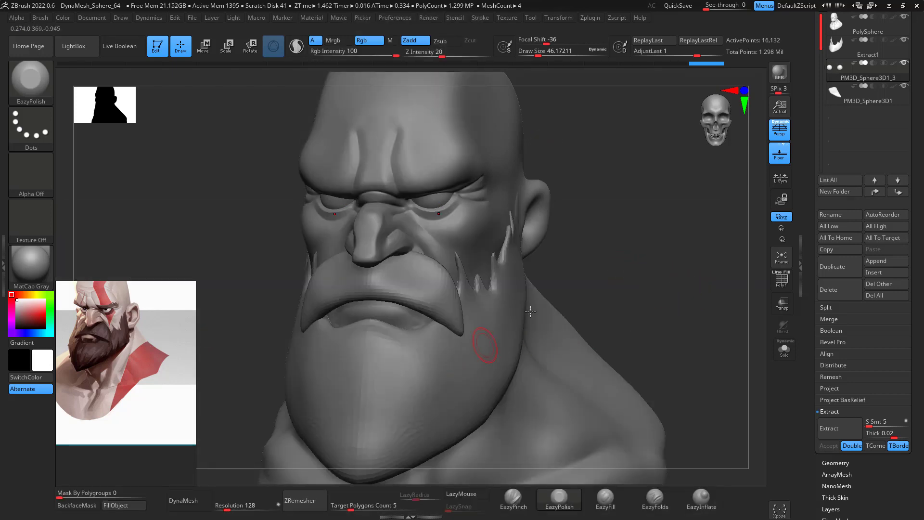
# Select the beard subtool Extract1 and pull its side outward from below with the Move brush at draw size about 257
pyautogui.moveTo(667, 264); pyautogui.dragTo(750, 106)
pyautogui.click(849, 48)
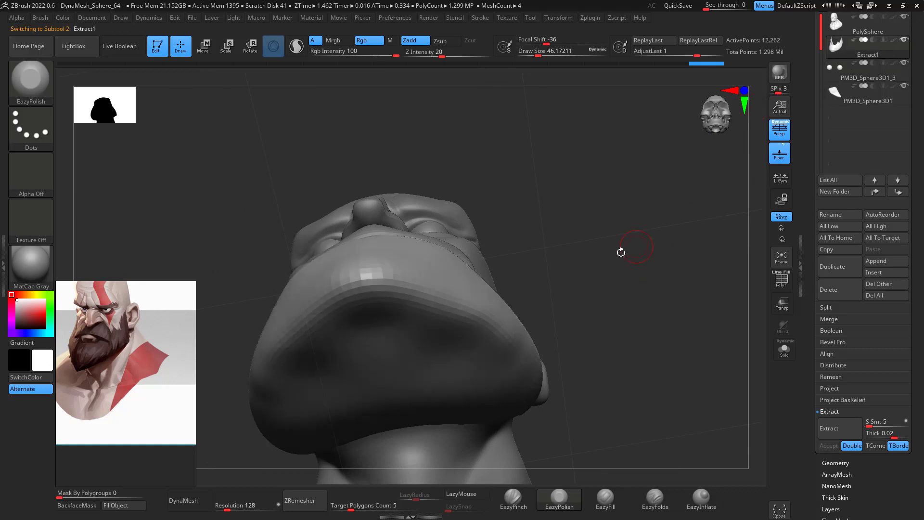
pyautogui.moveTo(621, 251); pyautogui.dragTo(614, 168)
pyautogui.press('space')
pyautogui.moveTo(565, 262); pyautogui.dragTo(588, 263)
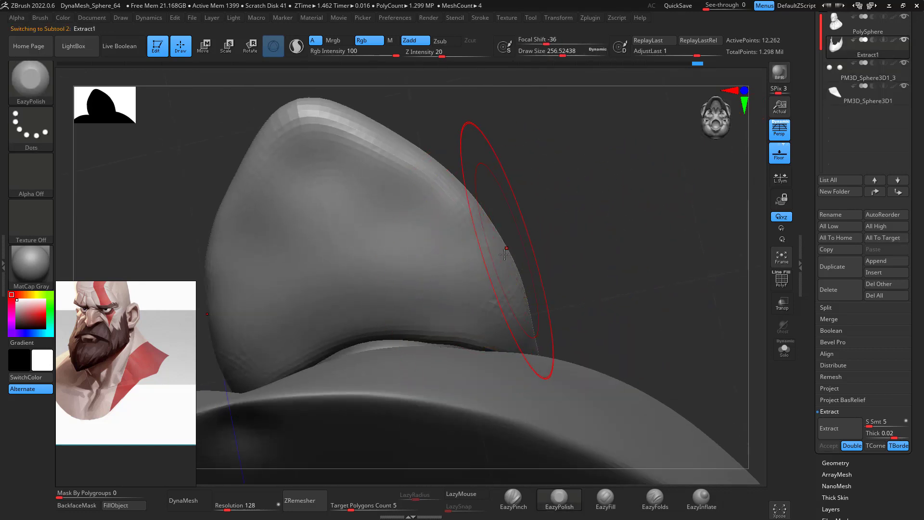
pyautogui.press('b')
pyautogui.press('m')
pyautogui.press('v')
pyautogui.moveTo(504, 270)
pyautogui.mouseDown()
pyautogui.moveTo(524, 277)
pyautogui.moveTo(559, 258)
pyautogui.mouseUp()
pyautogui.moveTo(621, 193); pyautogui.dragTo(652, 223)
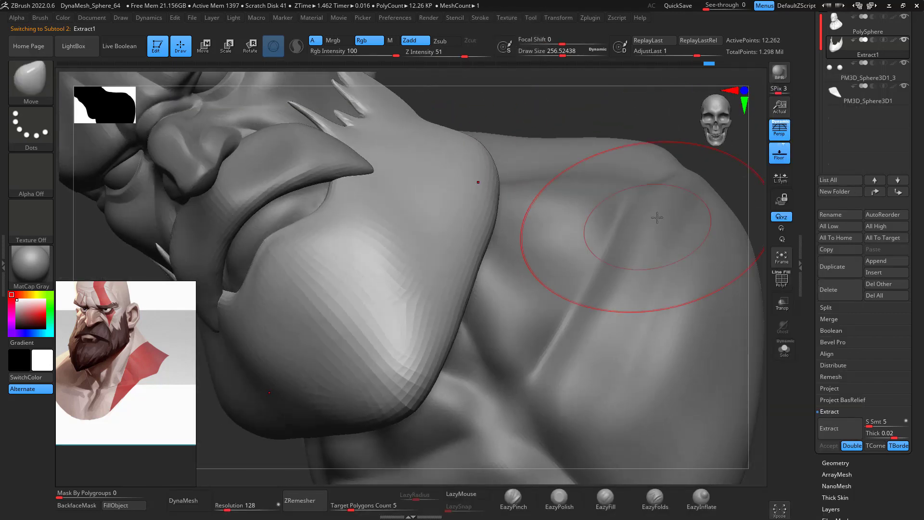
# Pull the beard's outline at the jaw corner outward with the Move brush at draw size about 212
pyautogui.moveTo(731, 178)
pyautogui.keyDown('alt'); pyautogui.mouseDown()
pyautogui.moveTo(737, 321)
pyautogui.moveTo(631, 198)
pyautogui.mouseUp(); pyautogui.keyUp('alt')
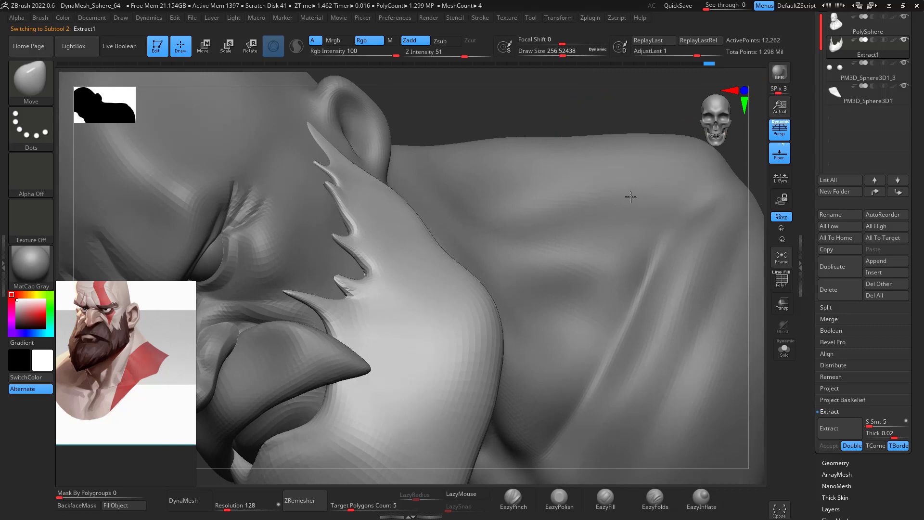
pyautogui.press('space')
pyautogui.click(454, 244)
pyautogui.moveTo(455, 237); pyautogui.dragTo(502, 193)
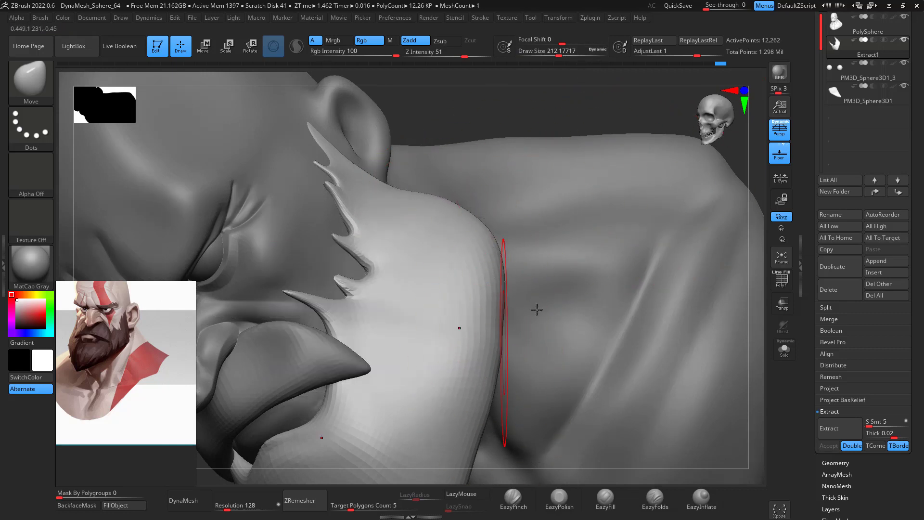
pyautogui.moveTo(765, 308)
pyautogui.mouseDown()
pyautogui.moveTo(743, 338)
pyautogui.moveTo(728, 270)
pyautogui.moveTo(735, 308)
pyautogui.moveTo(714, 287)
pyautogui.moveTo(722, 279)
pyautogui.moveTo(713, 288)
pyautogui.moveTo(727, 202)
pyautogui.moveTo(726, 267)
pyautogui.moveTo(598, 287)
pyautogui.mouseUp()
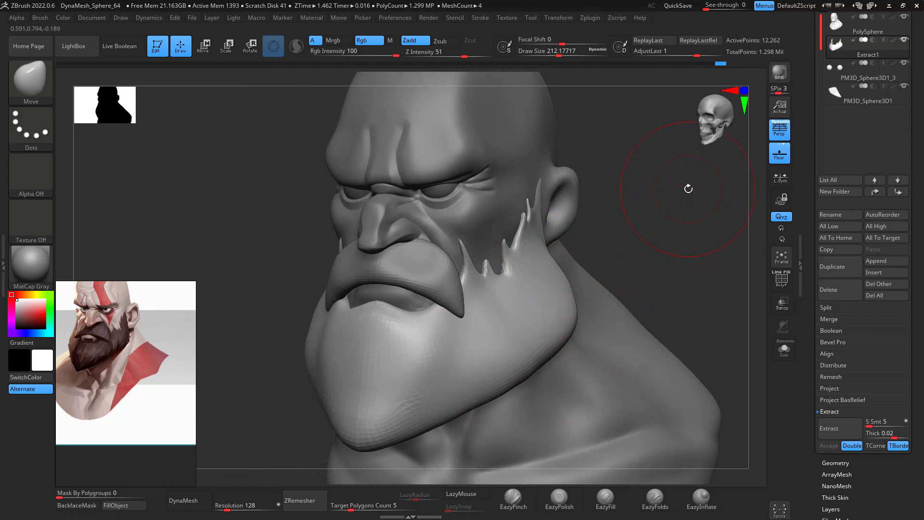
# Examine the reshaped beard's silhouette from both three-quarter views and the front
pyautogui.moveTo(664, 226); pyautogui.dragTo(703, 227)
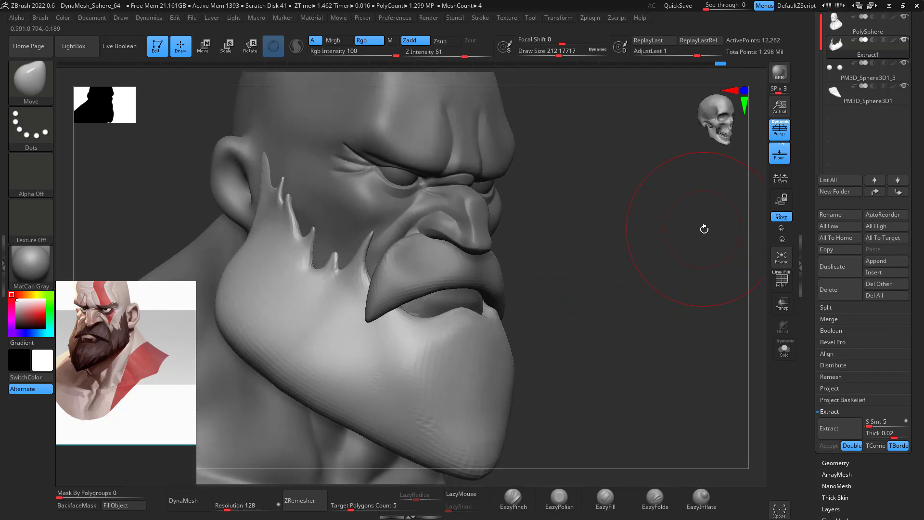
pyautogui.moveTo(701, 193); pyautogui.dragTo(734, 149)
pyautogui.moveTo(703, 255)
pyautogui.mouseDown()
pyautogui.moveTo(665, 264)
pyautogui.moveTo(679, 251)
pyautogui.moveTo(681, 280)
pyautogui.moveTo(688, 262)
pyautogui.mouseUp()
pyautogui.moveTo(690, 261); pyautogui.dragTo(674, 198)
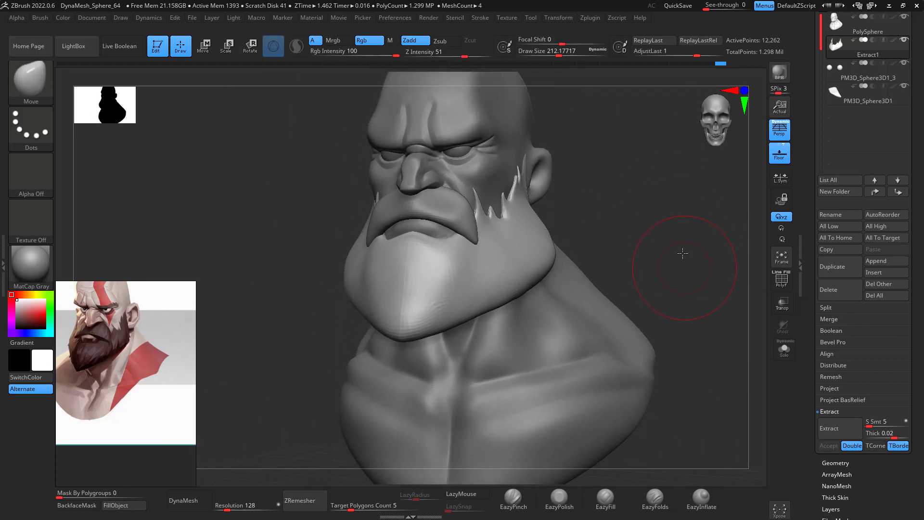
pyautogui.moveTo(683, 253)
pyautogui.mouseDown()
pyautogui.moveTo(685, 237)
pyautogui.moveTo(679, 250)
pyautogui.mouseUp()
pyautogui.keyDown('alt'); pyautogui.moveTo(685, 285); pyautogui.dragTo(679, 260); pyautogui.keyUp('alt')
pyautogui.moveTo(734, 258); pyautogui.dragTo(648, 313)
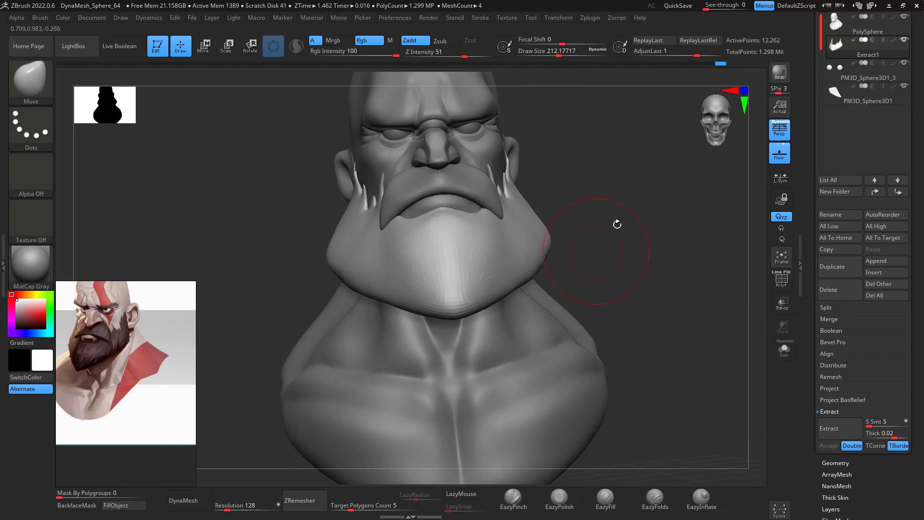
pyautogui.moveTo(695, 237); pyautogui.dragTo(549, 268)
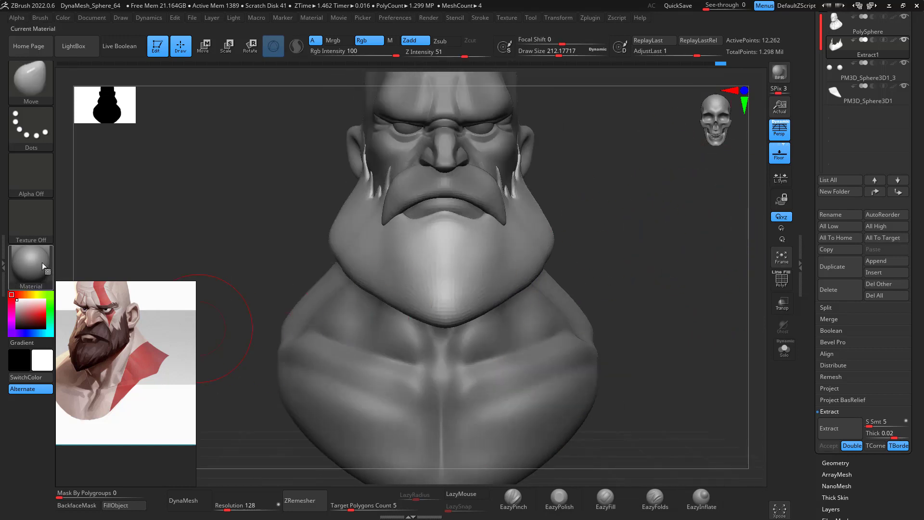
# Select the eyeball subtool PM3D_Sphere3D1_3 and apply the SkinShade4 material after trying ToyPlastic
pyautogui.click(855, 78)
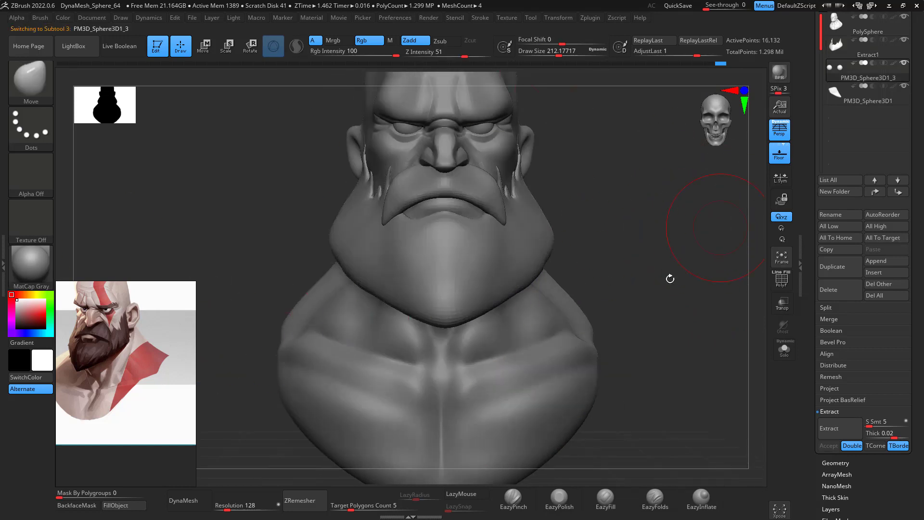
pyautogui.click(37, 266)
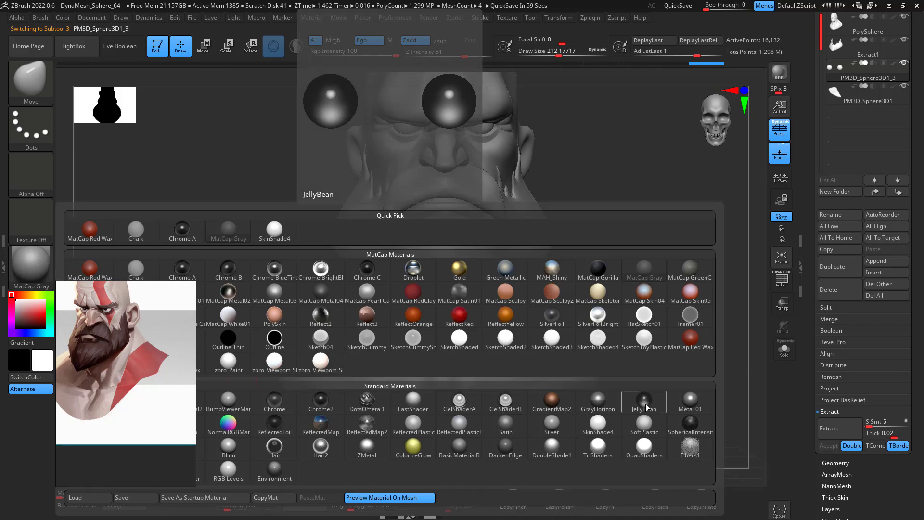
pyautogui.moveTo(116, 317); pyautogui.dragTo(99, 150)
pyautogui.click(183, 448)
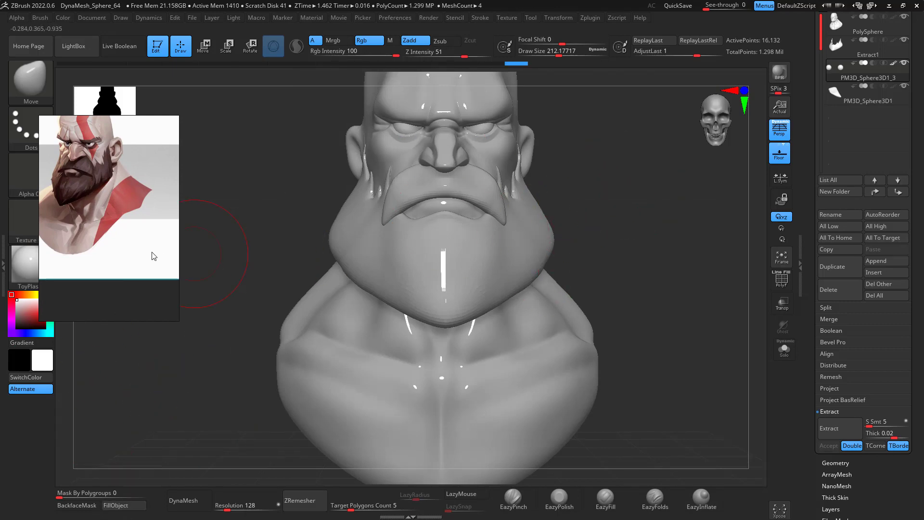
pyautogui.click(28, 264)
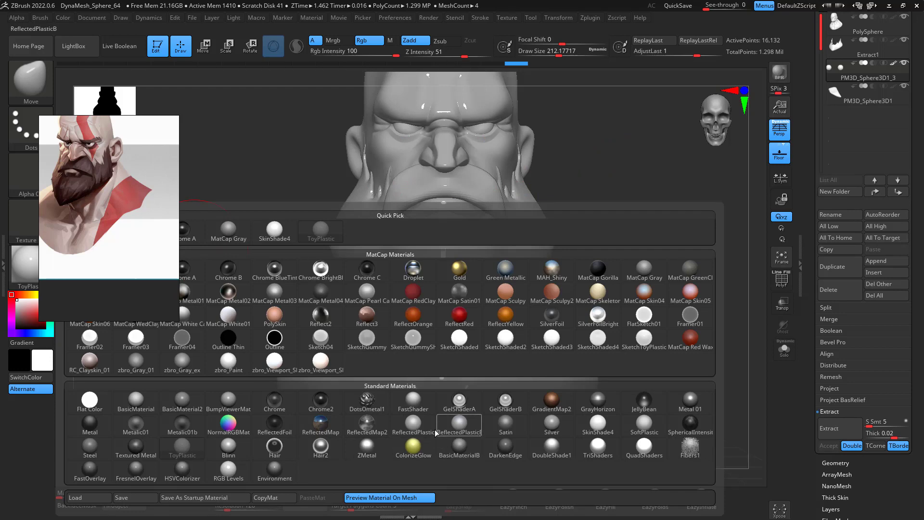
pyautogui.click(597, 423)
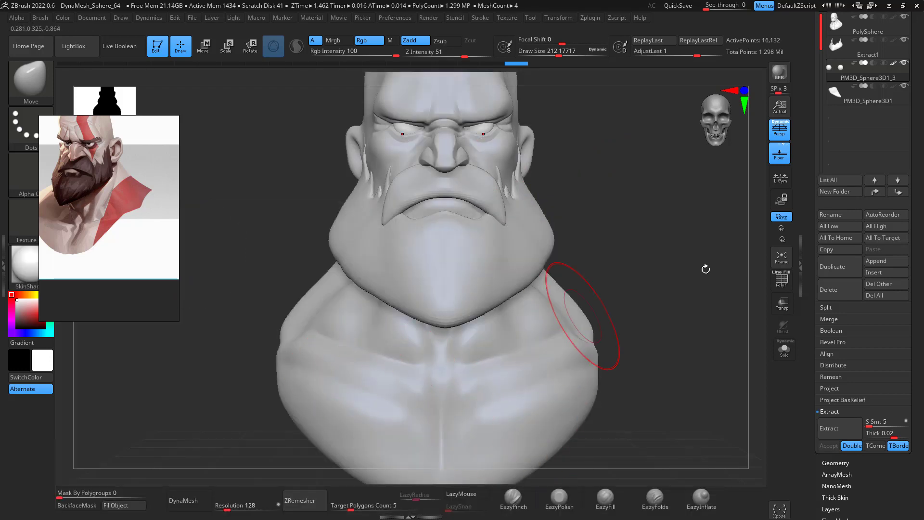
# Select the head subtool PolySphere and reposition and enlarge the reference image on the face for colour comparison
pyautogui.moveTo(708, 266)
pyautogui.mouseDown()
pyautogui.moveTo(669, 234)
pyautogui.moveTo(675, 214)
pyautogui.moveTo(685, 215)
pyautogui.moveTo(674, 255)
pyautogui.moveTo(693, 256)
pyautogui.moveTo(634, 233)
pyautogui.moveTo(645, 216)
pyautogui.mouseUp()
pyautogui.click(850, 29)
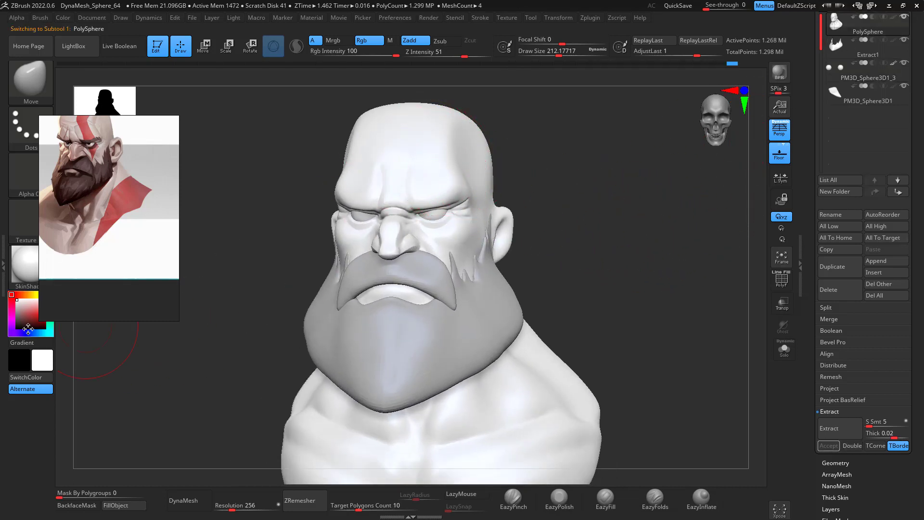
pyautogui.moveTo(82, 169); pyautogui.dragTo(114, 293)
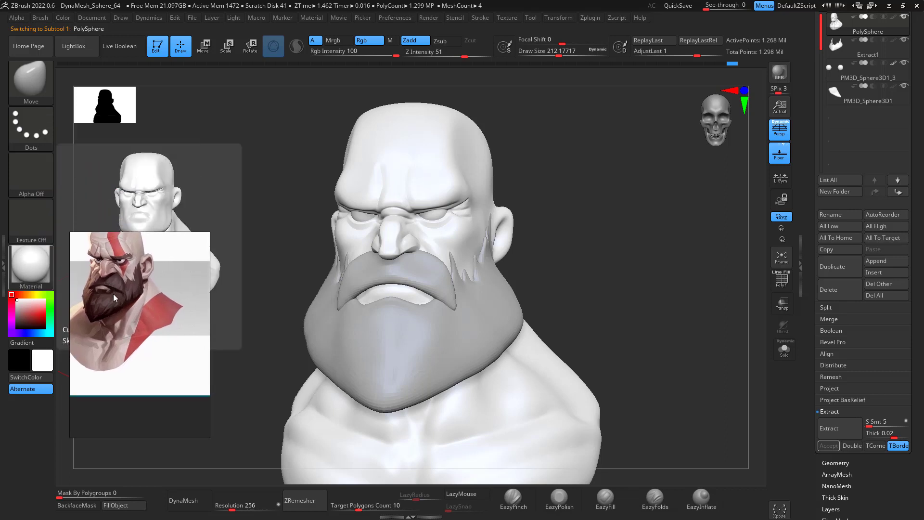
pyautogui.moveTo(114, 294); pyautogui.dragTo(112, 347, button='right')
pyautogui.scroll(3, 112, 341)
pyautogui.moveTo(112, 340); pyautogui.dragTo(128, 371, button='middle')
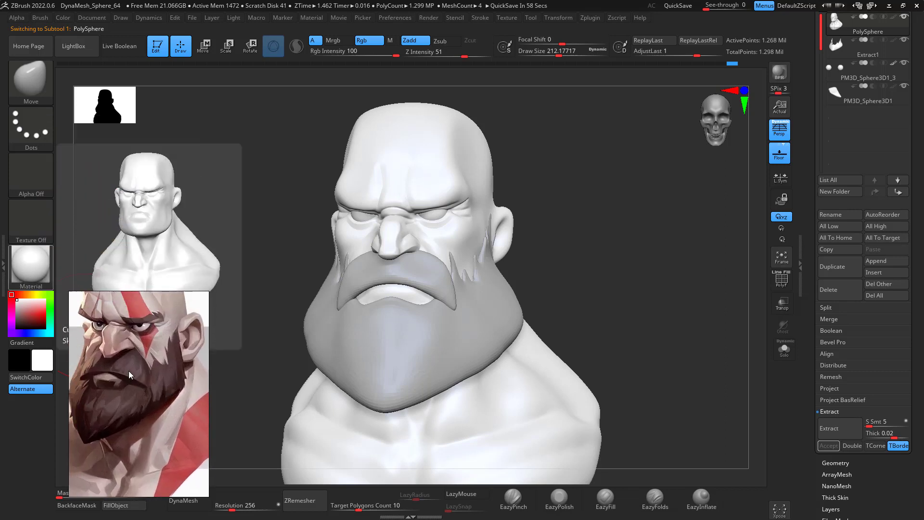
pyautogui.scroll(2, 128, 371)
# Choose a pale, desaturated orange skin tone and fill the PolySphere bust with it
pyautogui.click(23, 295)
pyautogui.click(26, 311)
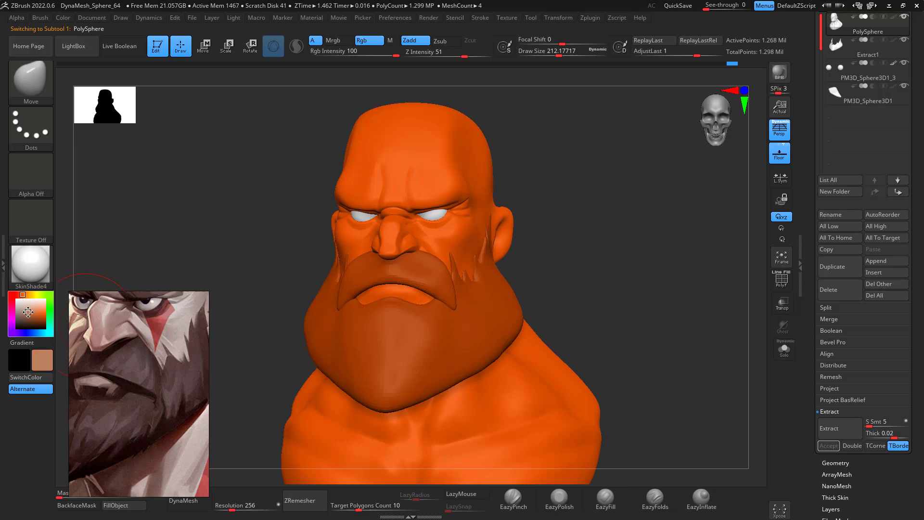
pyautogui.moveTo(28, 316); pyautogui.dragTo(28, 308)
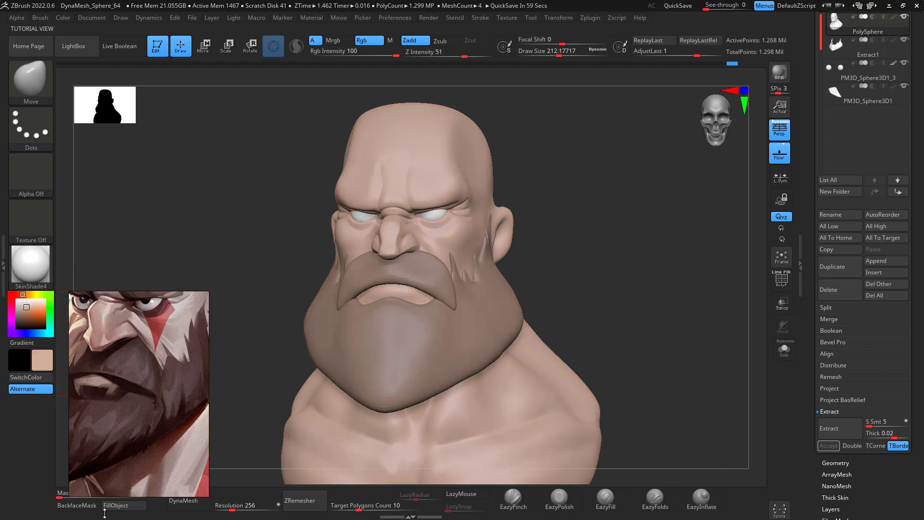
pyautogui.moveTo(112, 392); pyautogui.dragTo(104, 374)
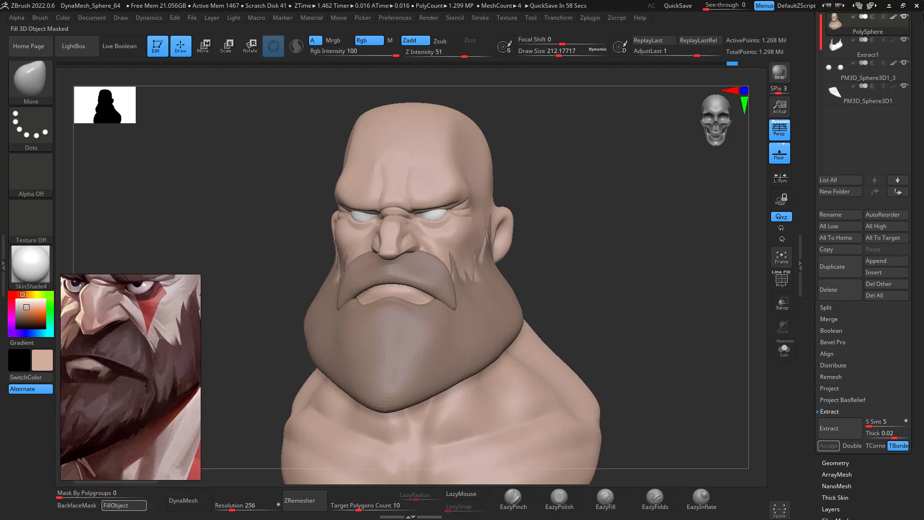
# Fill the beard subtool Extract1 and the moustache subtool PM3D_Sphere3D1 with a dark desaturated brown
pyautogui.click(869, 43)
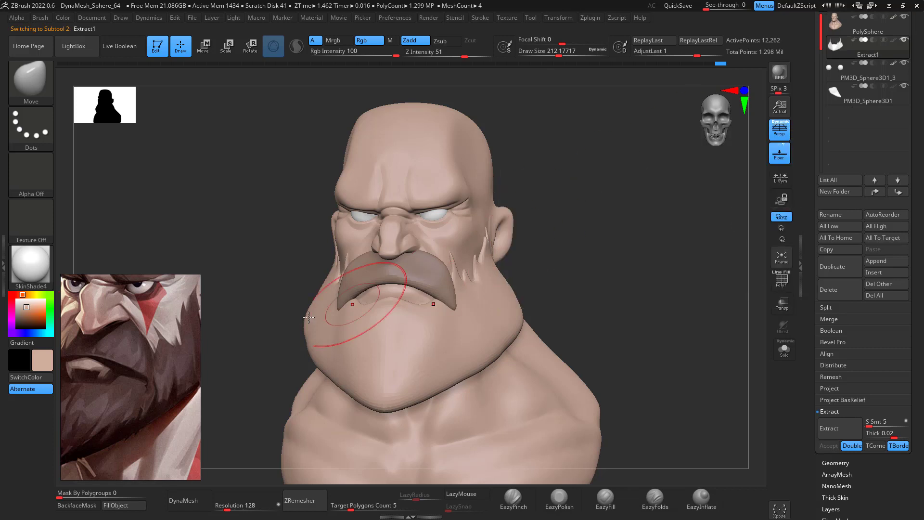
pyautogui.moveTo(35, 316); pyautogui.dragTo(26, 322)
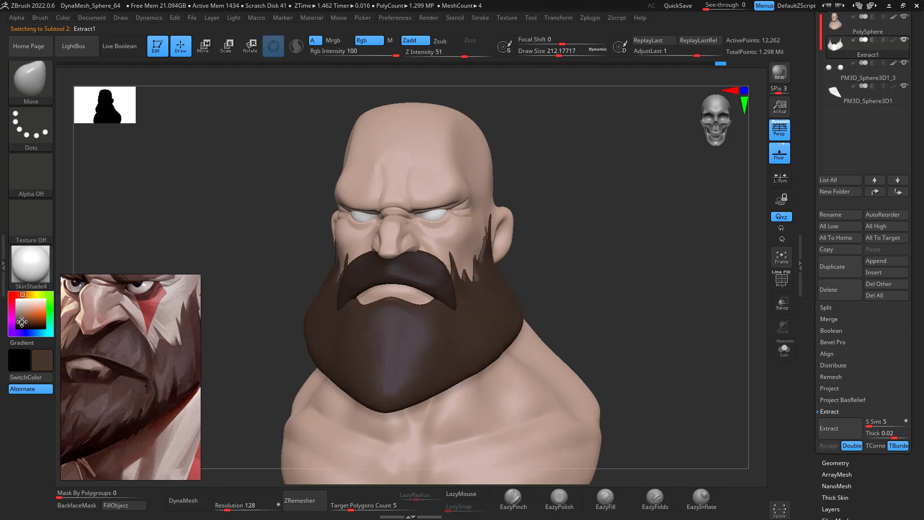
pyautogui.moveTo(22, 322); pyautogui.dragTo(22, 320)
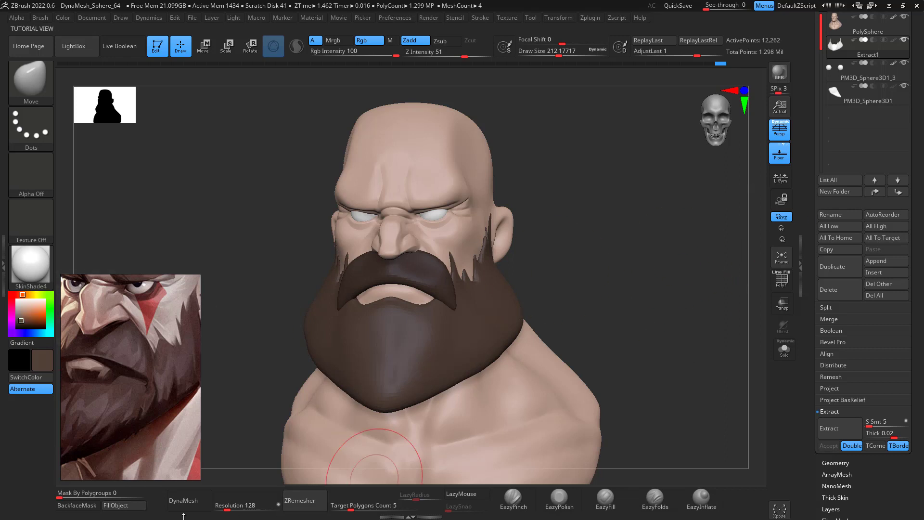
pyautogui.press('n')
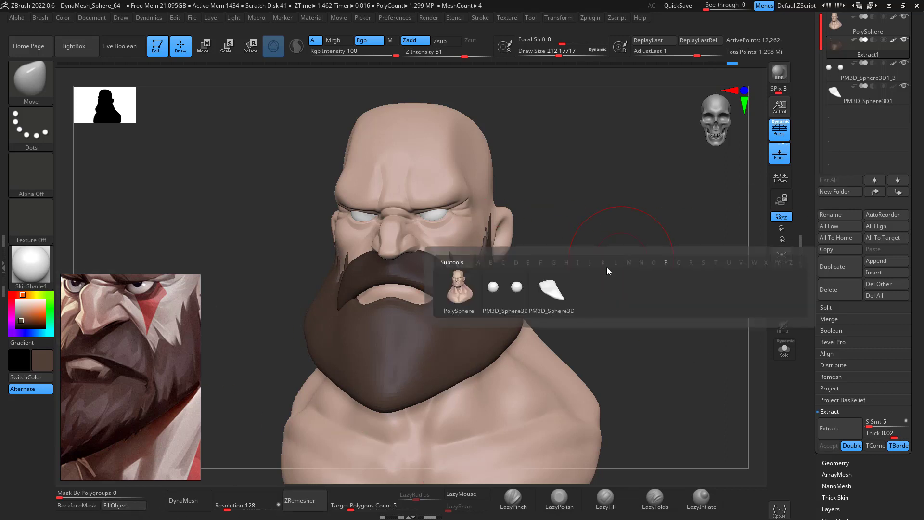
pyautogui.click(545, 296)
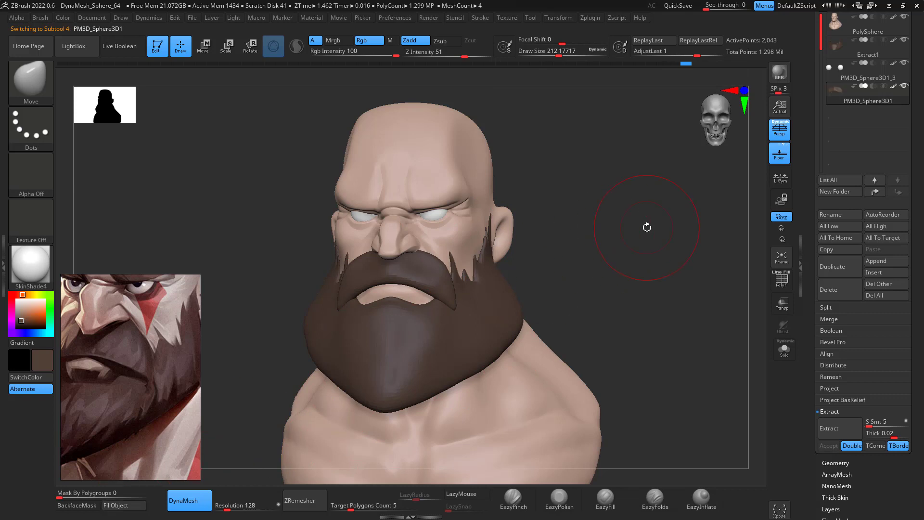
# Select the eyeball subtool PM3D_Sphere3D1_3 and subdivide it twice for painting
pyautogui.click(876, 72)
pyautogui.moveTo(592, 242)
pyautogui.mouseDown()
pyautogui.moveTo(630, 232)
pyautogui.moveTo(630, 208)
pyautogui.moveTo(656, 177)
pyautogui.moveTo(612, 304)
pyautogui.moveTo(586, 214)
pyautogui.mouseUp()
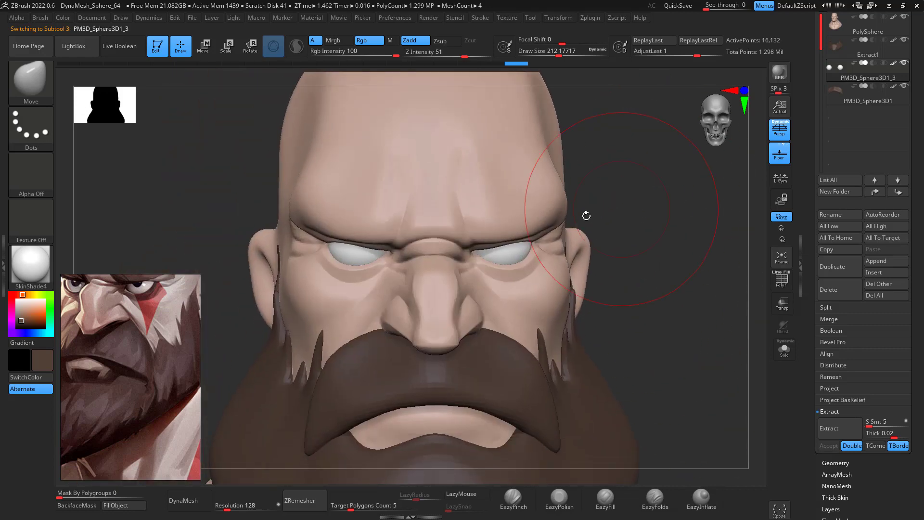
pyautogui.moveTo(672, 183); pyautogui.dragTo(667, 213)
pyautogui.press('space')
pyautogui.moveTo(504, 242); pyautogui.dragTo(479, 240)
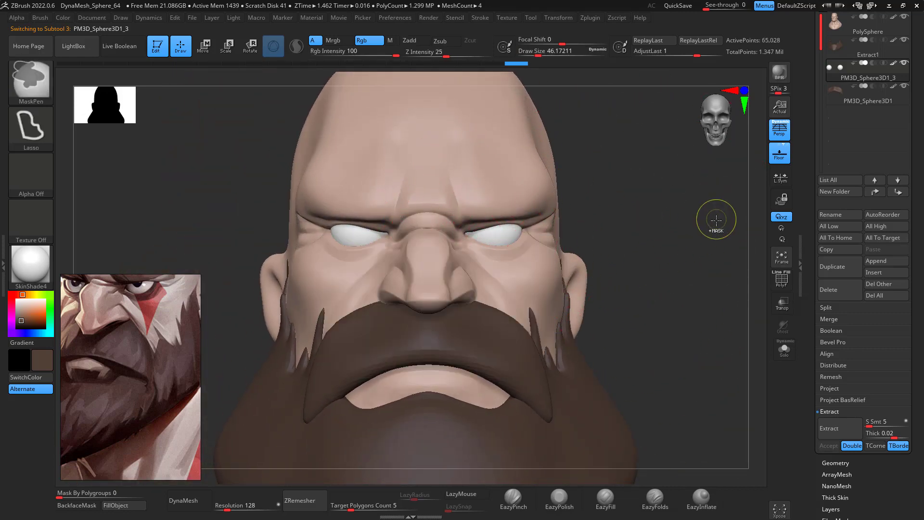
pyautogui.hotkey('ctrl', 'd')
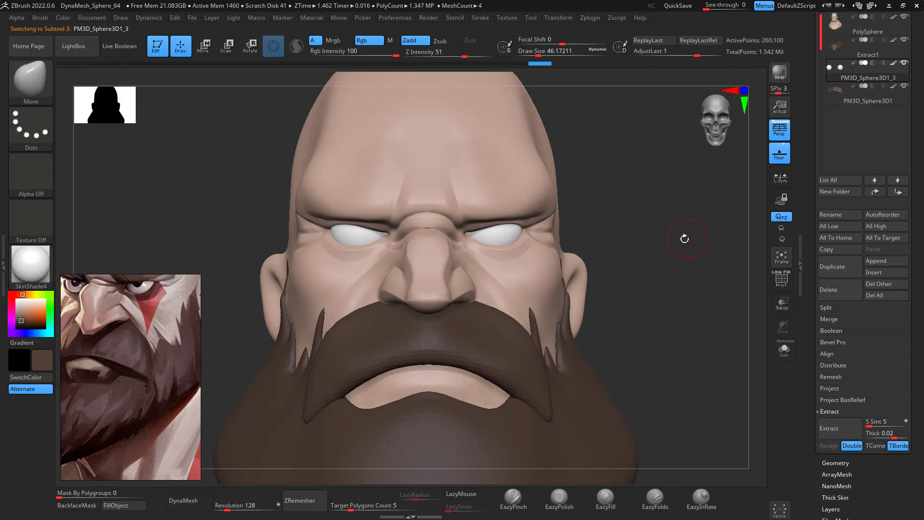
# Switch to the Standard brush with Zadd off and Rgb on so it paints colour only
pyautogui.press('b')
pyautogui.press('s')
pyautogui.press('t')
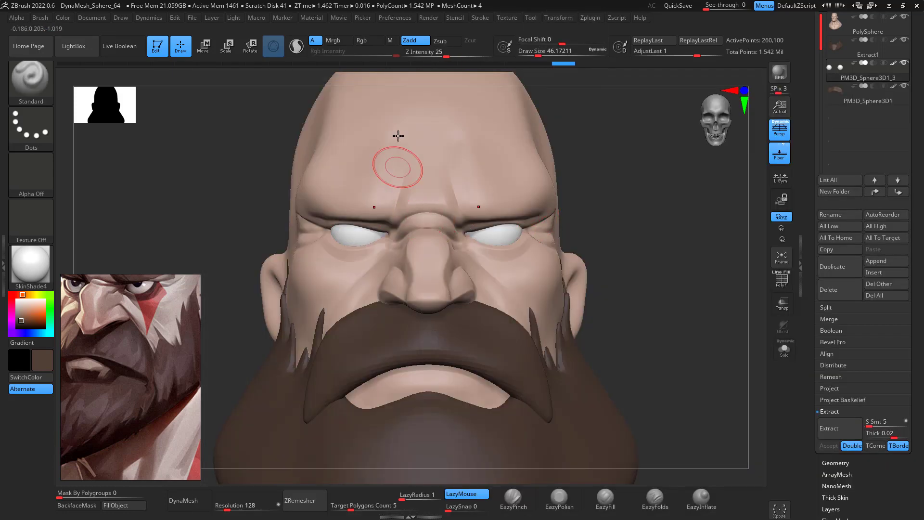
pyautogui.click(415, 41)
pyautogui.click(369, 41)
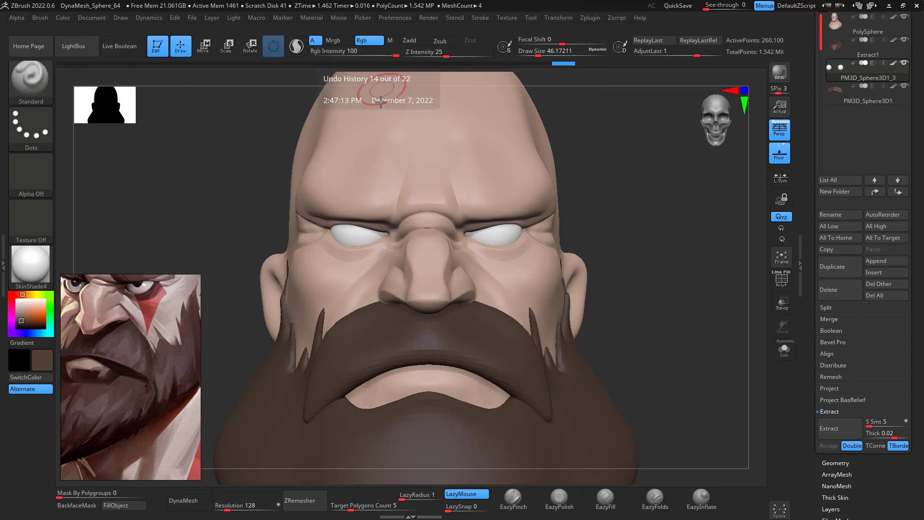
# Try to paint brown irises on the eyeballs at draw size about 27
pyautogui.keyDown('alt'); pyautogui.moveTo(650, 250); pyautogui.dragTo(600, 244); pyautogui.keyUp('alt')
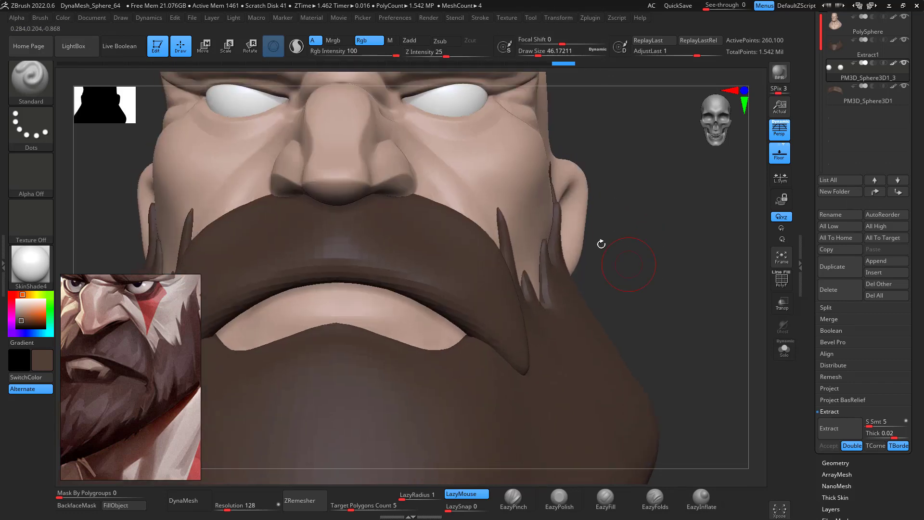
pyautogui.keyDown('alt'); pyautogui.moveTo(616, 140); pyautogui.dragTo(634, 230); pyautogui.keyUp('alt')
pyautogui.press('space')
pyautogui.moveTo(540, 255); pyautogui.dragTo(535, 255)
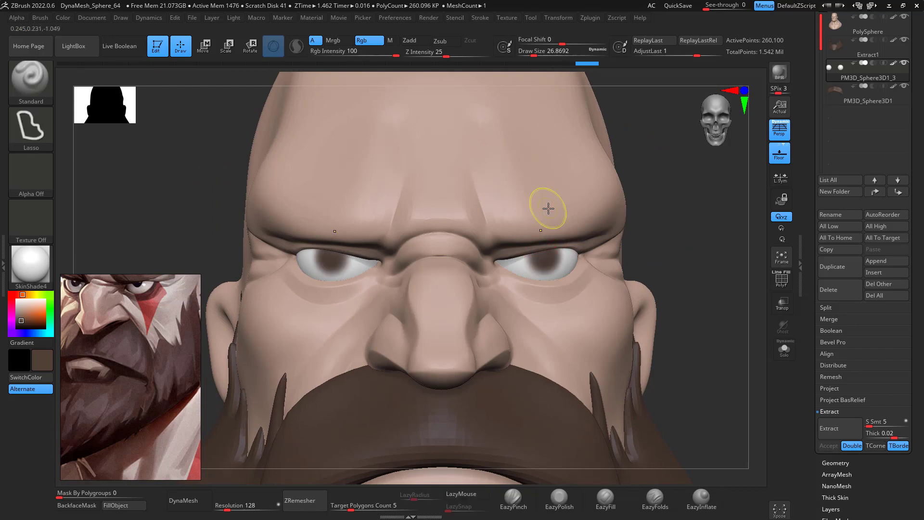
# Paint black irises on both eyeballs, reducing the draw size to about 17
pyautogui.moveTo(38, 334); pyautogui.dragTo(16, 327)
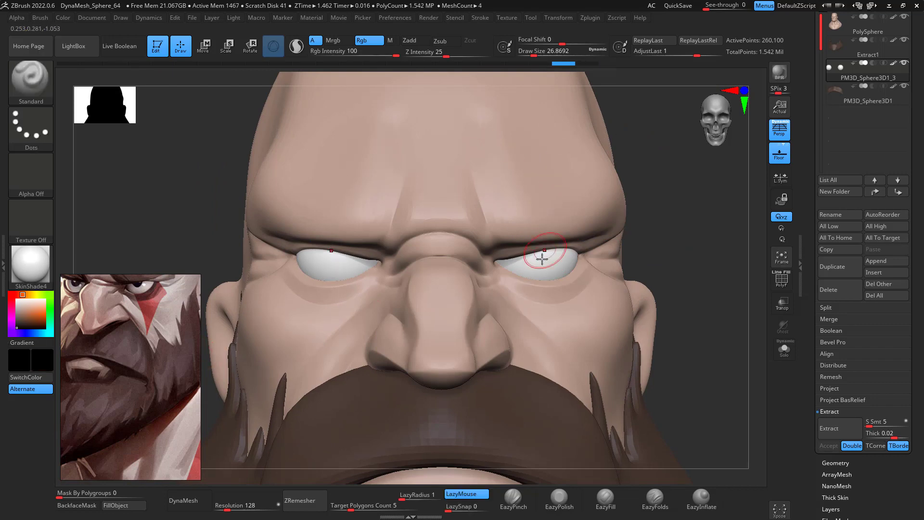
pyautogui.press('space')
pyautogui.moveTo(549, 261)
pyautogui.mouseDown()
pyautogui.moveTo(534, 260)
pyautogui.moveTo(540, 255)
pyautogui.mouseUp()
pyautogui.press('space')
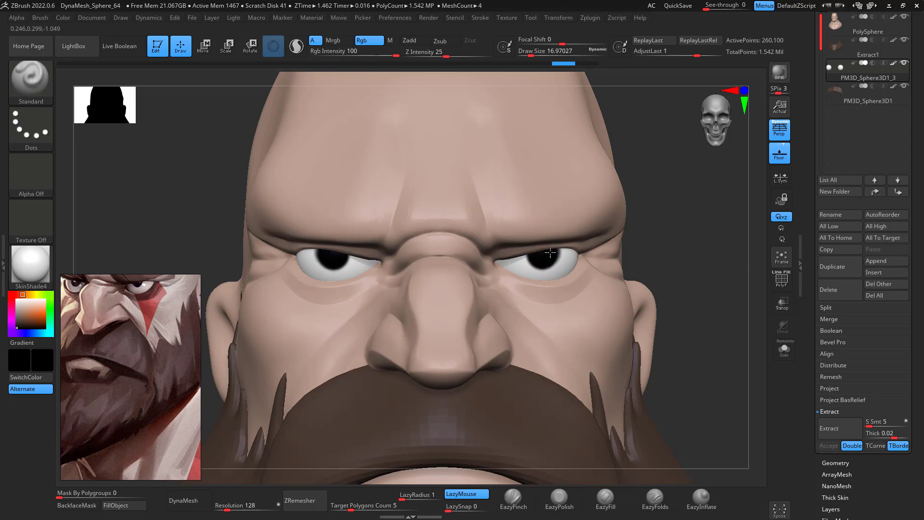
# Examine the coloured bust from several angles and compare its eye and brow area with the enlarged reference image
pyautogui.moveTo(728, 266); pyautogui.dragTo(732, 314)
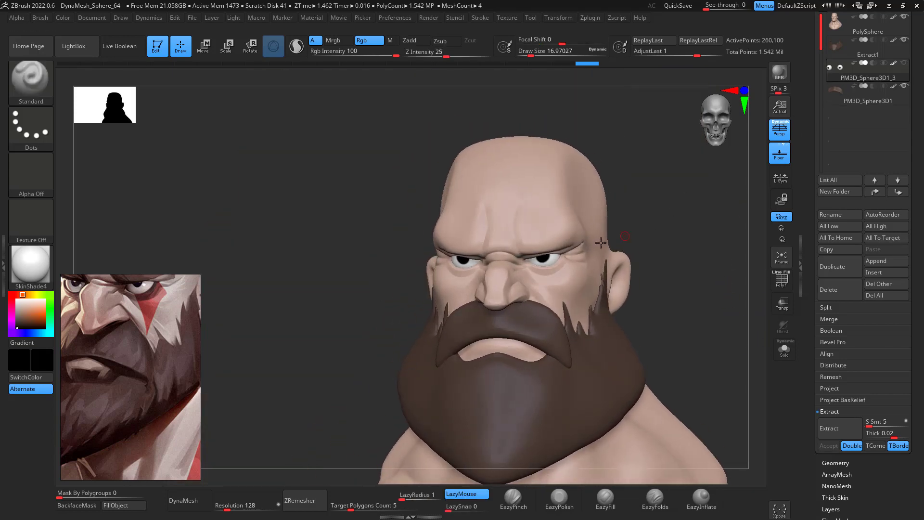
pyautogui.press('e')
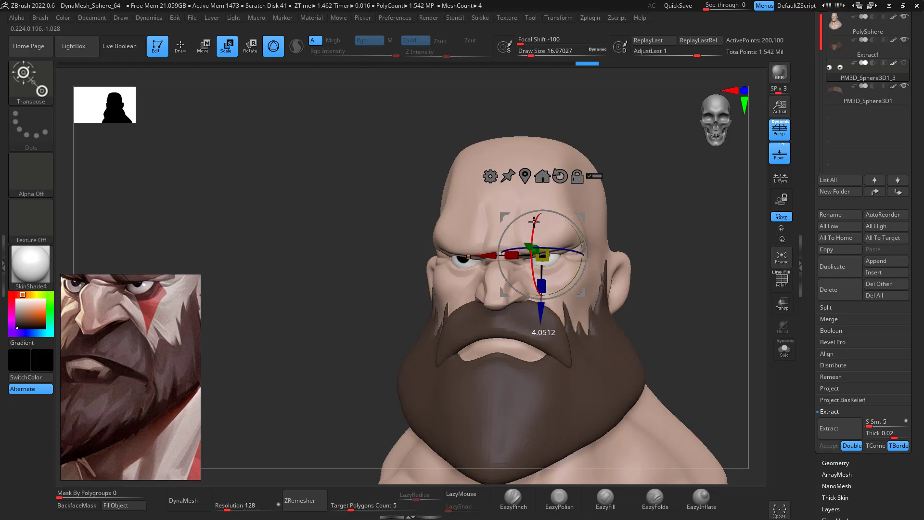
pyautogui.press('q')
pyautogui.moveTo(710, 334); pyautogui.dragTo(698, 231)
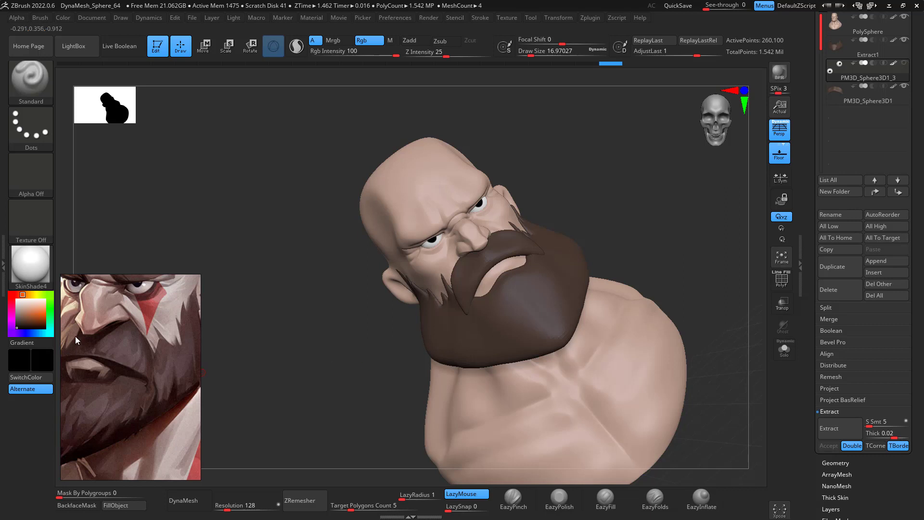
pyautogui.scroll(-4, 114, 342)
pyautogui.scroll(3, 121, 336)
pyautogui.moveTo(131, 310); pyautogui.dragTo(135, 362, button='middle')
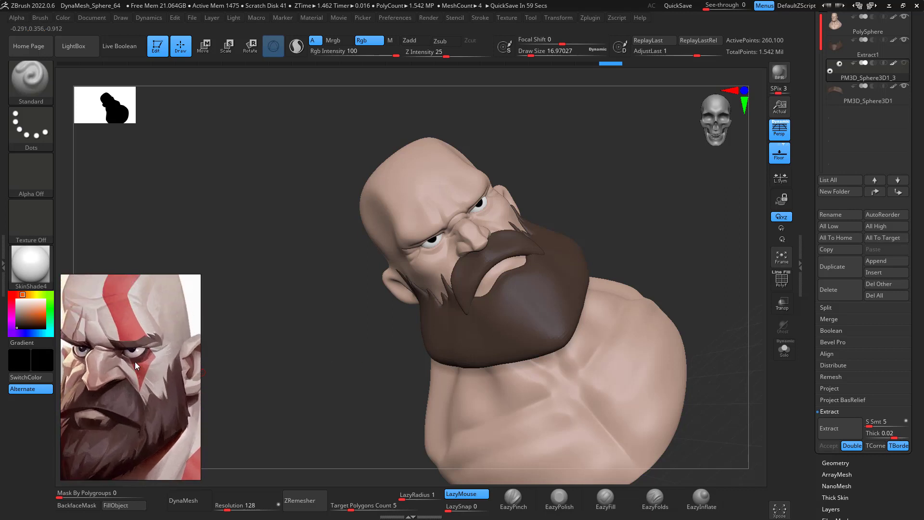
pyautogui.scroll(2, 135, 361)
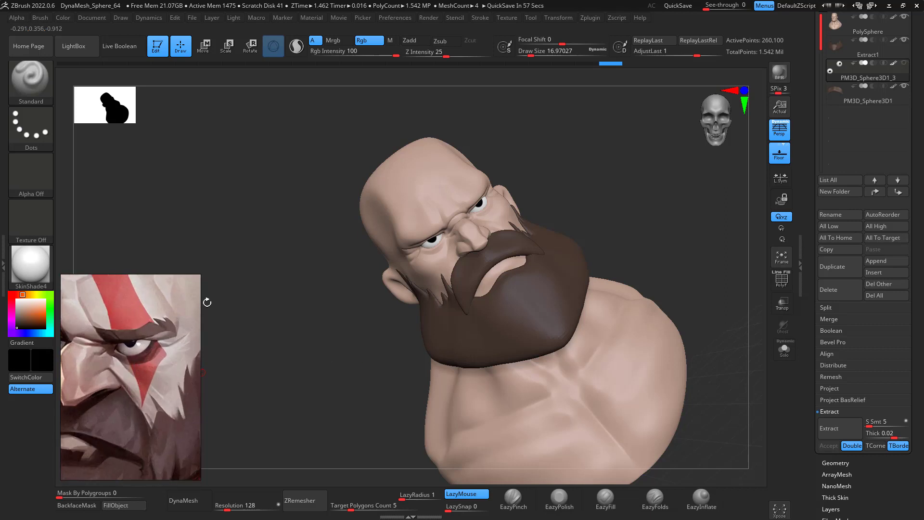
pyautogui.moveTo(636, 185); pyautogui.dragTo(664, 204)
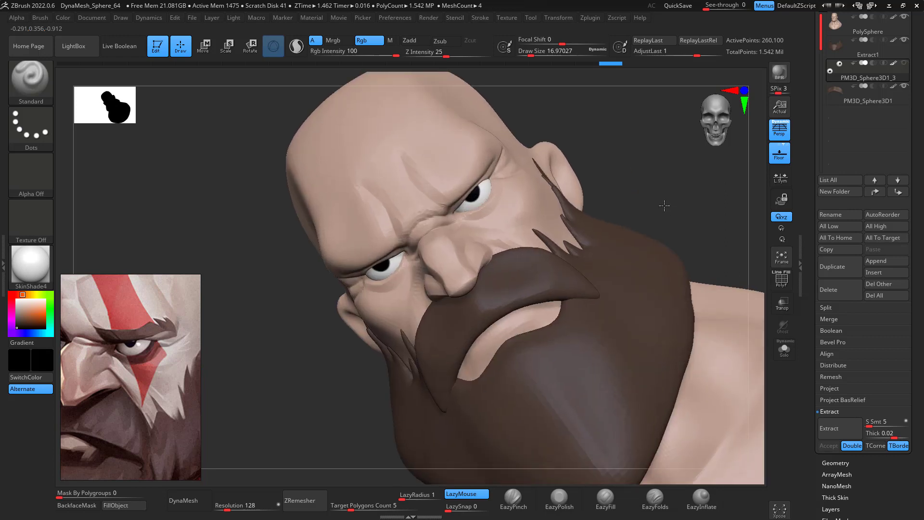
pyautogui.moveTo(663, 149); pyautogui.dragTo(670, 172)
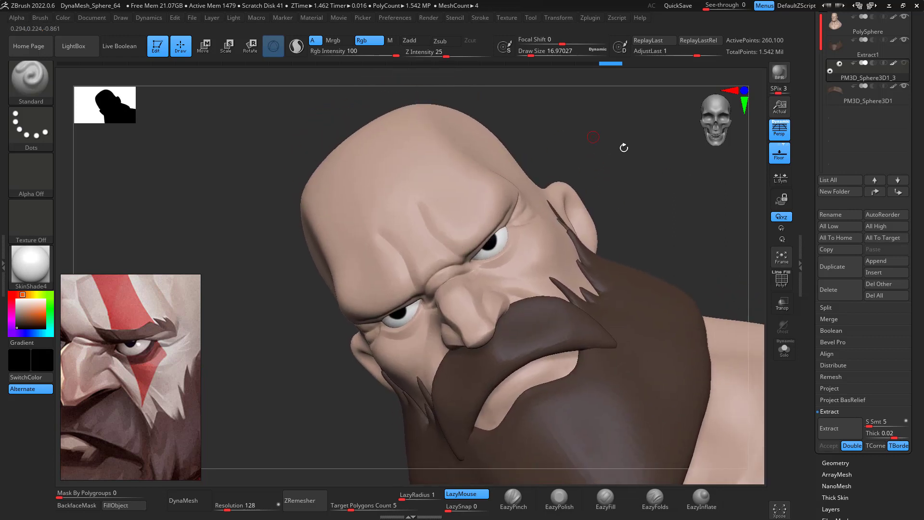
# Select the PolySphere head, show the eyeballs again, and mask the eyebrows using MaskPen with the FreeHand stroke
pyautogui.press('n')
pyautogui.click(482, 281)
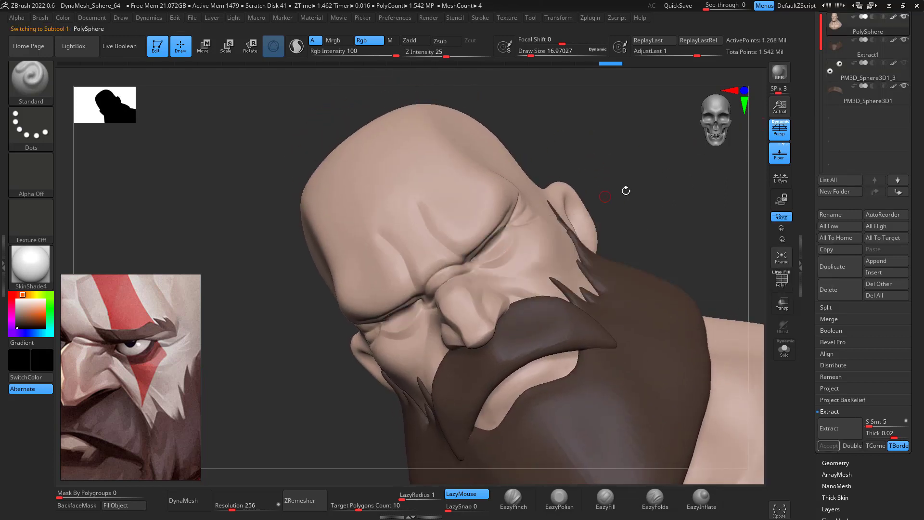
pyautogui.click(903, 64)
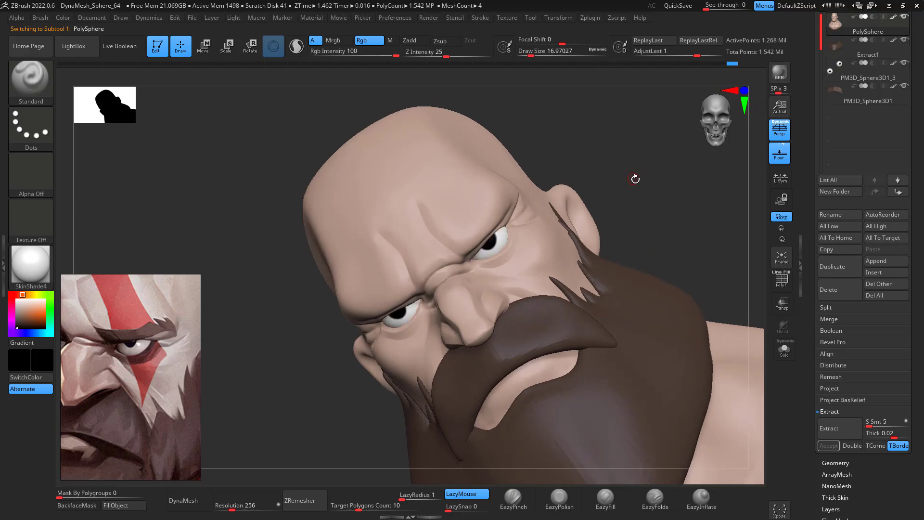
pyautogui.moveTo(636, 179); pyautogui.dragTo(628, 176)
pyautogui.click(32, 129)
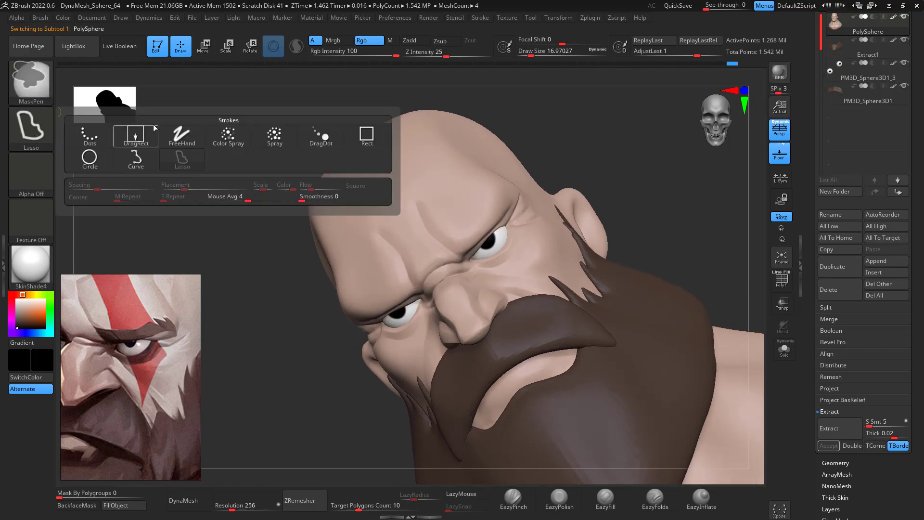
pyautogui.keyDown('ctrl'); pyautogui.click(180, 131); pyautogui.keyUp('ctrl')
pyautogui.moveTo(466, 241)
pyautogui.keyDown('ctrl'); pyautogui.mouseDown()
pyautogui.moveTo(484, 220)
pyautogui.moveTo(456, 246)
pyautogui.moveTo(468, 239)
pyautogui.mouseUp(); pyautogui.keyUp('ctrl')
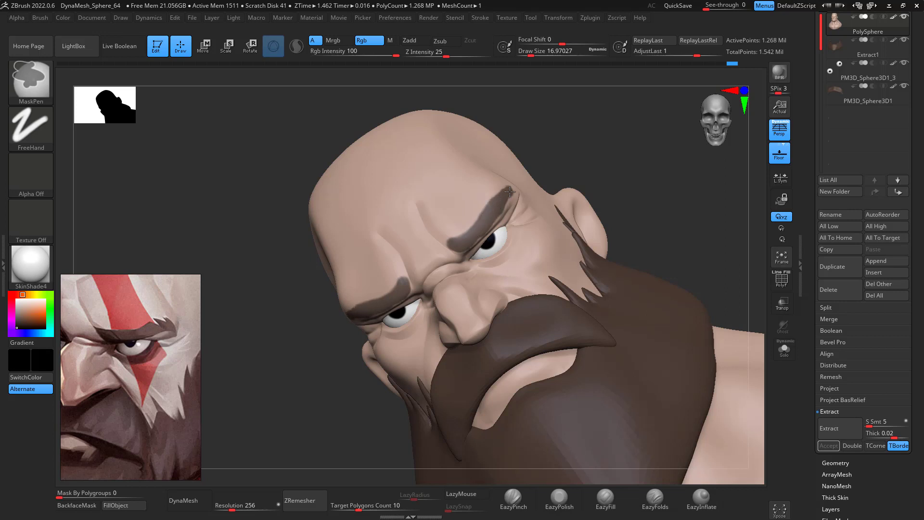
# Extend the eyebrow mask at its outer end with a short upward tuft
pyautogui.moveTo(651, 140)
pyautogui.mouseDown()
pyautogui.moveTo(685, 165)
pyautogui.moveTo(529, 342)
pyautogui.moveTo(571, 357)
pyautogui.moveTo(573, 392)
pyautogui.moveTo(683, 472)
pyautogui.mouseUp()
pyautogui.moveTo(414, 136)
pyautogui.keyDown('ctrl'); pyautogui.mouseDown()
pyautogui.moveTo(409, 151)
pyautogui.moveTo(432, 161)
pyautogui.moveTo(429, 179)
pyautogui.mouseUp(); pyautogui.keyUp('ctrl')
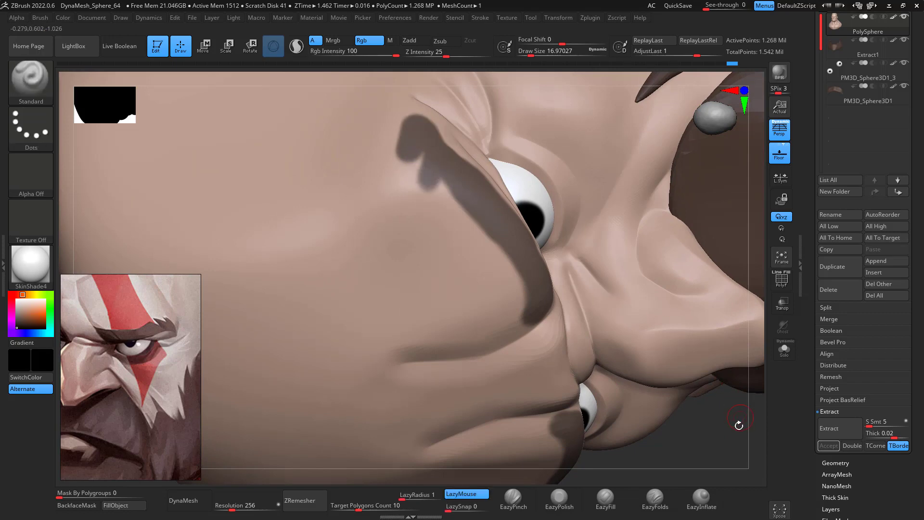
pyautogui.moveTo(739, 423)
pyautogui.mouseDown()
pyautogui.moveTo(765, 417)
pyautogui.moveTo(714, 308)
pyautogui.moveTo(732, 322)
pyautogui.moveTo(722, 304)
pyautogui.moveTo(755, 293)
pyautogui.moveTo(712, 279)
pyautogui.mouseUp()
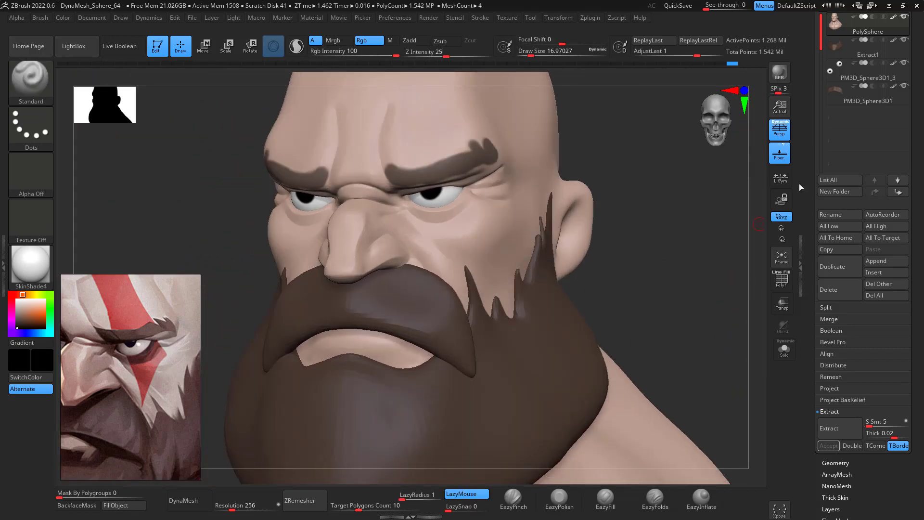
# Extract the masked eyebrows as a new subtool with thickness 0.02, clear its mask, and reselect PolySphere
pyautogui.click(848, 428)
pyautogui.click(828, 445)
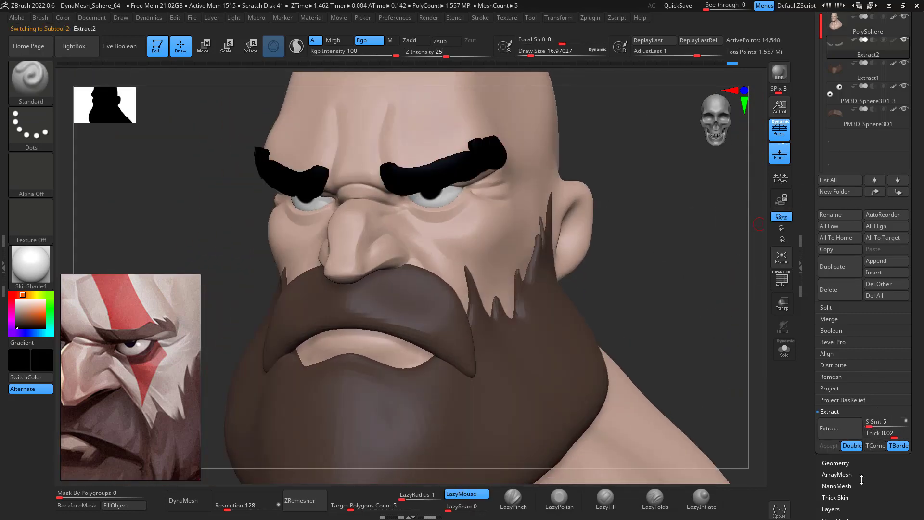
pyautogui.keyDown('ctrl'); pyautogui.moveTo(694, 227); pyautogui.dragTo(716, 204); pyautogui.keyUp('ctrl')
pyautogui.click(856, 26)
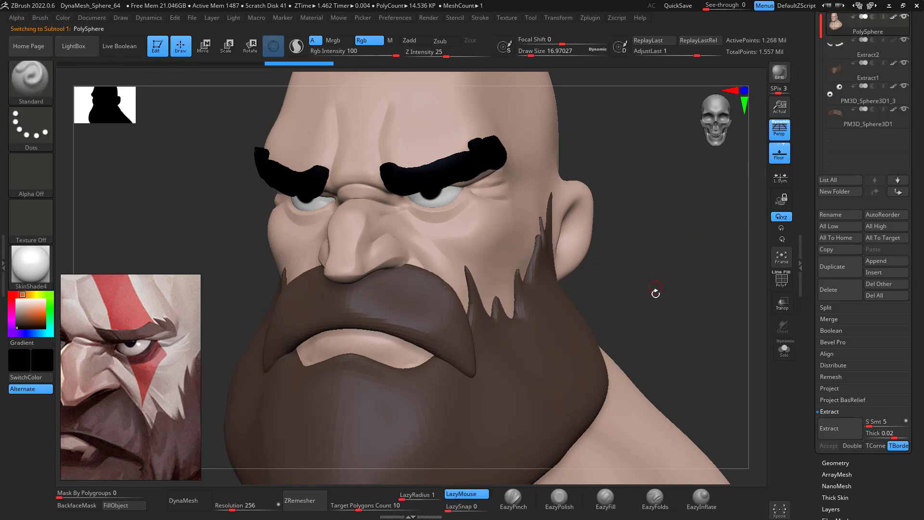
# Clear the mask, select the extracted eyebrows subtool, and sample the beard's dark brown as the active colour
pyautogui.keyDown('ctrl'); pyautogui.moveTo(676, 241); pyautogui.dragTo(697, 222); pyautogui.keyUp('ctrl')
pyautogui.click(845, 53)
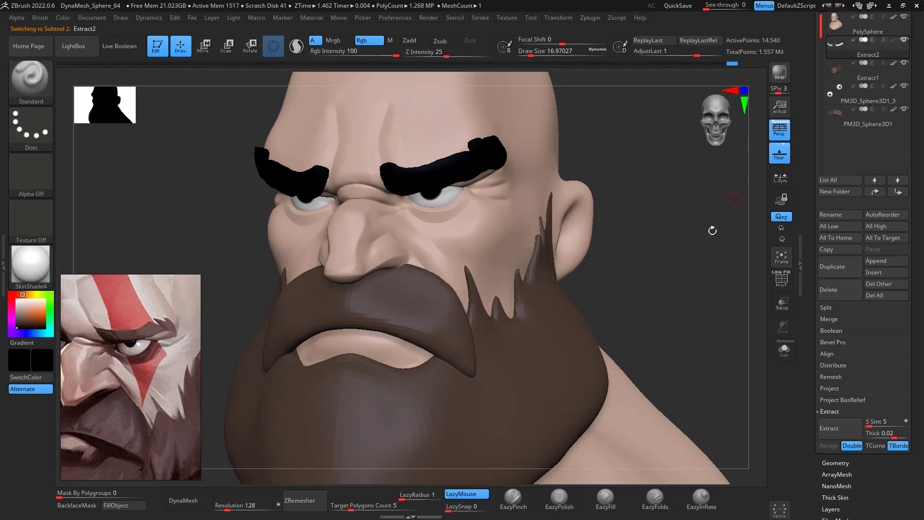
pyautogui.moveTo(705, 258); pyautogui.dragTo(686, 237)
pyautogui.press('c')
pyautogui.moveTo(617, 349); pyautogui.dragTo(660, 297)
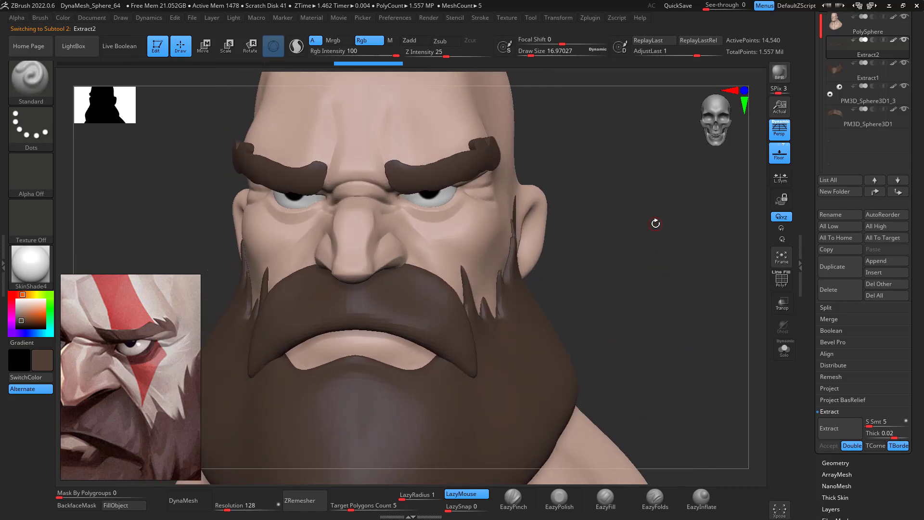
# Retopologise the eyebrows with ZRemesher at a target polygon count of 0.1
pyautogui.moveTo(686, 246); pyautogui.dragTo(712, 193)
pyautogui.click(347, 503)
pyautogui.write('0.1')
pyautogui.press('Return')
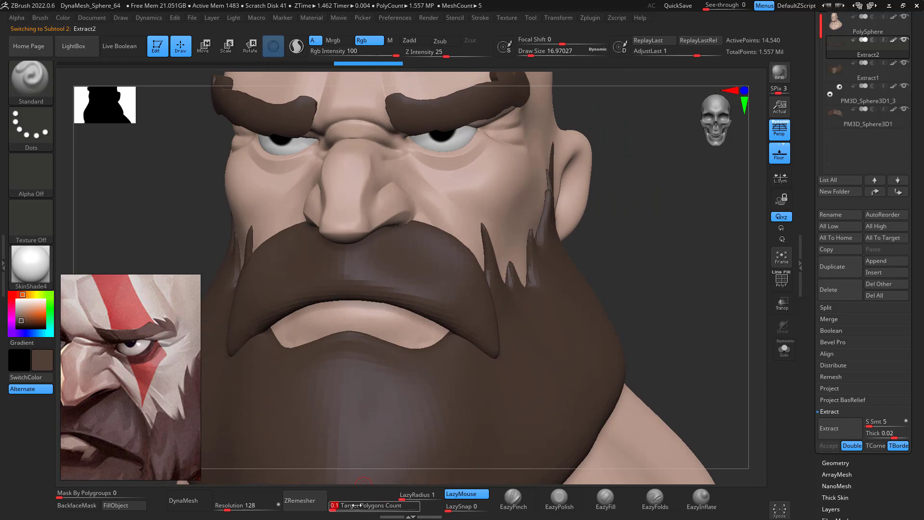
pyautogui.click(312, 500)
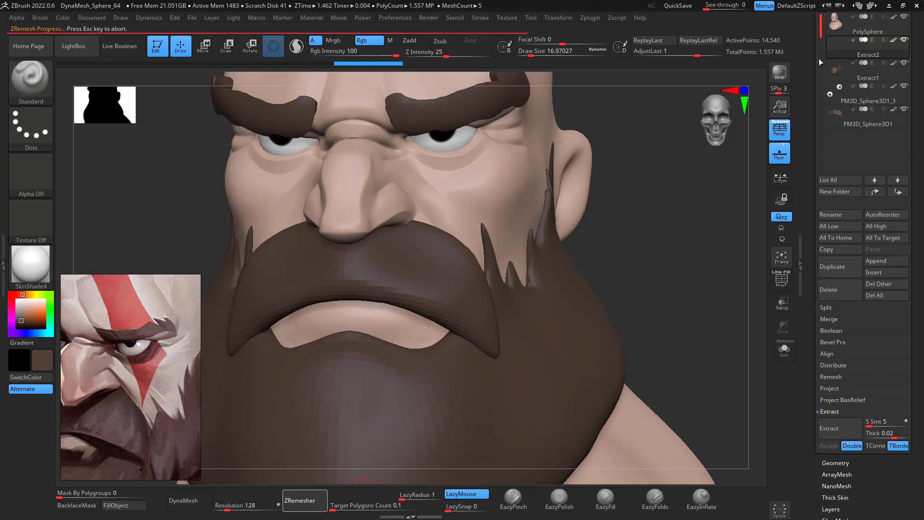
# Enlarge the brush to a draw size of about 65 and smooth both eyebrows, softening the outer tufts and inner ends
pyautogui.moveTo(726, 233)
pyautogui.mouseDown()
pyautogui.moveTo(718, 238)
pyautogui.moveTo(716, 303)
pyautogui.moveTo(701, 305)
pyautogui.moveTo(720, 227)
pyautogui.mouseUp()
pyautogui.press('space')
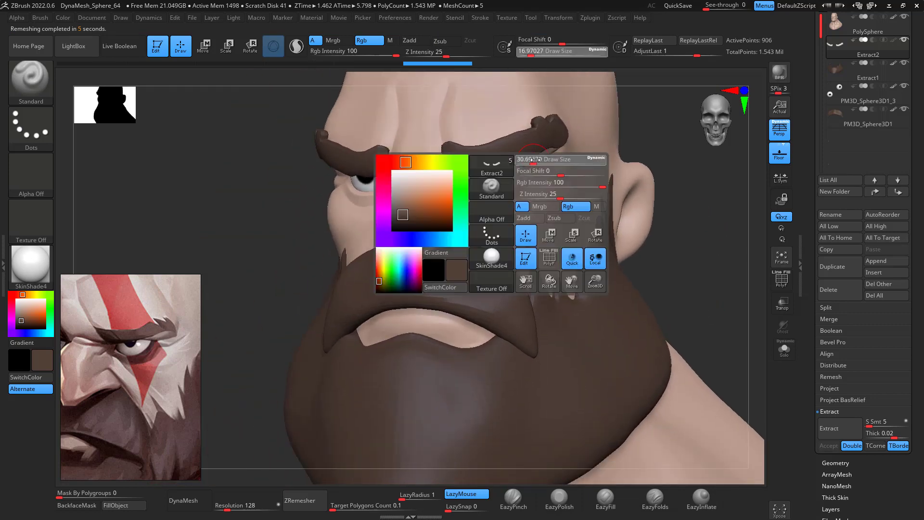
pyautogui.moveTo(529, 160)
pyautogui.mouseDown()
pyautogui.moveTo(539, 160)
pyautogui.moveTo(530, 157)
pyautogui.mouseUp()
pyautogui.hotkey('ctrl', 'shift', 'z')
pyautogui.hotkey('ctrl', 'shift', 'z')
pyautogui.hotkey('ctrl', 'shift', 'z')
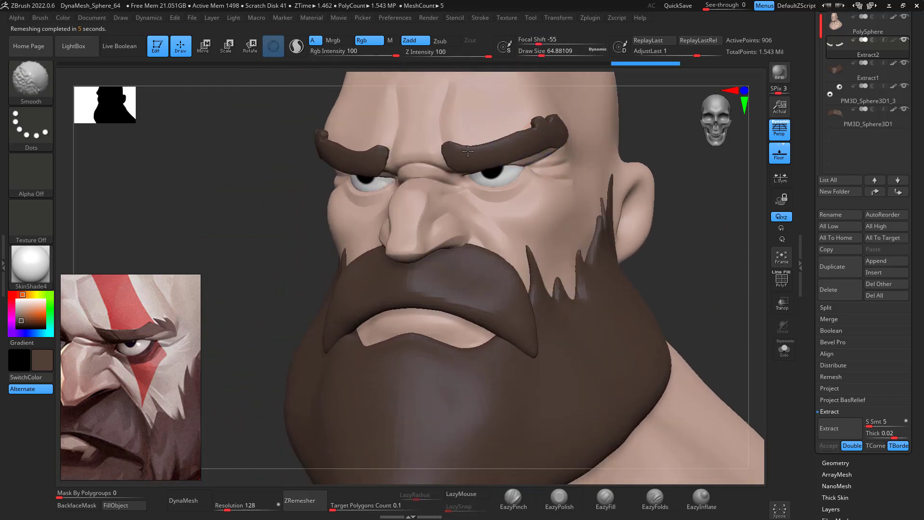
pyautogui.keyDown('shift'); pyautogui.moveTo(540, 123); pyautogui.dragTo(573, 141); pyautogui.keyUp('shift')
pyautogui.moveTo(701, 199); pyautogui.dragTo(746, 180)
pyautogui.keyDown('shift'); pyautogui.moveTo(486, 150); pyautogui.dragTo(481, 140); pyautogui.keyUp('shift')
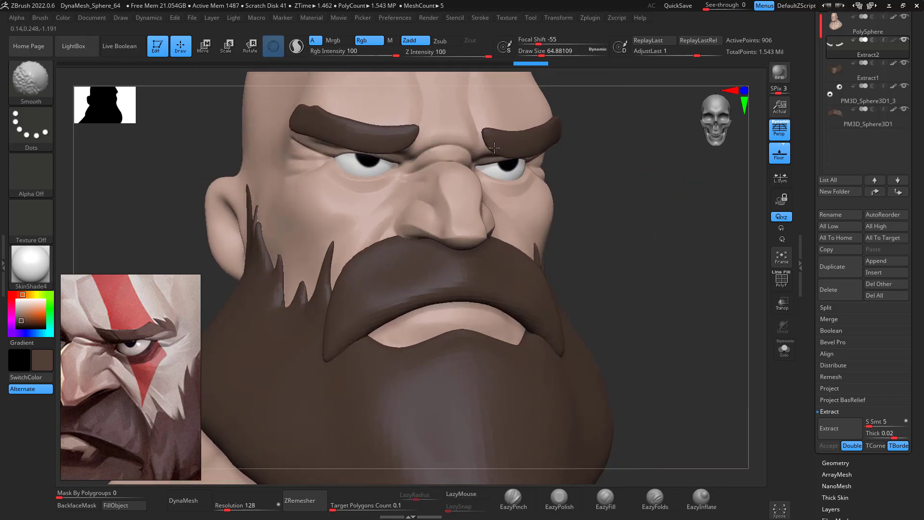
# Set the draw size to about 124 and adjust how the eyebrows sit against the brow with the Move brush
pyautogui.moveTo(712, 158); pyautogui.dragTo(594, 73)
pyautogui.press('space')
pyautogui.moveTo(515, 132); pyautogui.dragTo(526, 133)
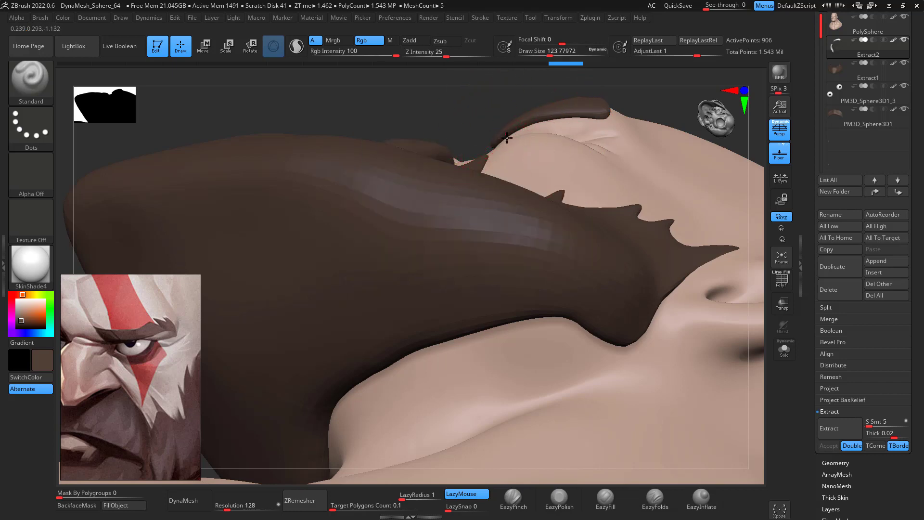
pyautogui.press('b')
pyautogui.press('m')
pyautogui.press('v')
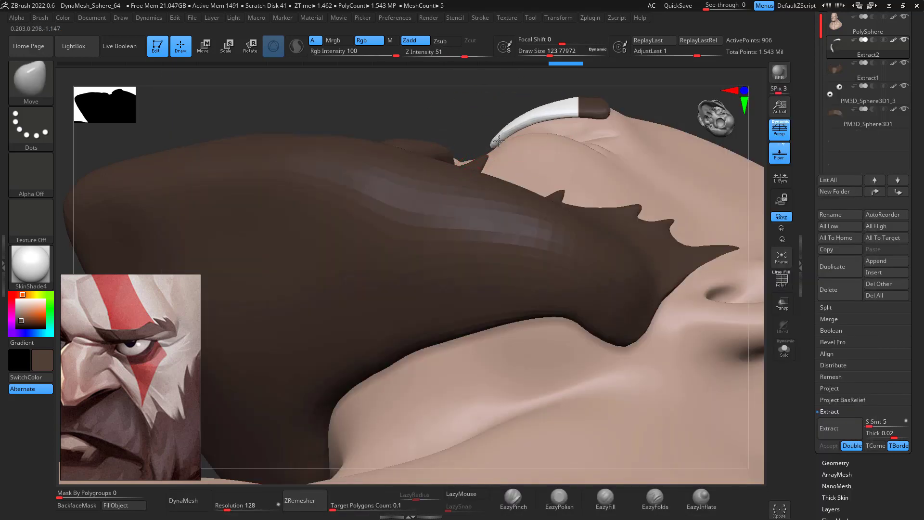
pyautogui.moveTo(593, 116); pyautogui.dragTo(595, 118)
pyautogui.moveTo(643, 91)
pyautogui.mouseDown()
pyautogui.moveTo(656, 111)
pyautogui.moveTo(664, 181)
pyautogui.mouseUp()
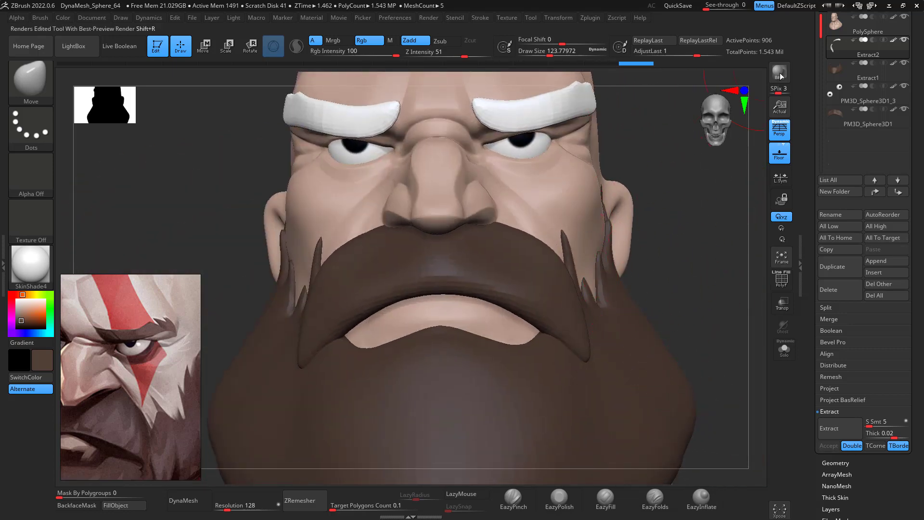
# Fill the white eyebrows with dark brown and adjust their shape with the Move brush at a draw size of about 77
pyautogui.click(125, 509)
pyautogui.keyDown('alt'); pyautogui.moveTo(697, 142); pyautogui.dragTo(710, 220); pyautogui.keyUp('alt')
pyautogui.press('space')
pyautogui.moveTo(487, 221)
pyautogui.mouseDown()
pyautogui.moveTo(472, 229)
pyautogui.moveTo(466, 209)
pyautogui.mouseUp()
pyautogui.moveTo(462, 198)
pyautogui.mouseDown()
pyautogui.moveTo(457, 193)
pyautogui.moveTo(474, 224)
pyautogui.mouseUp()
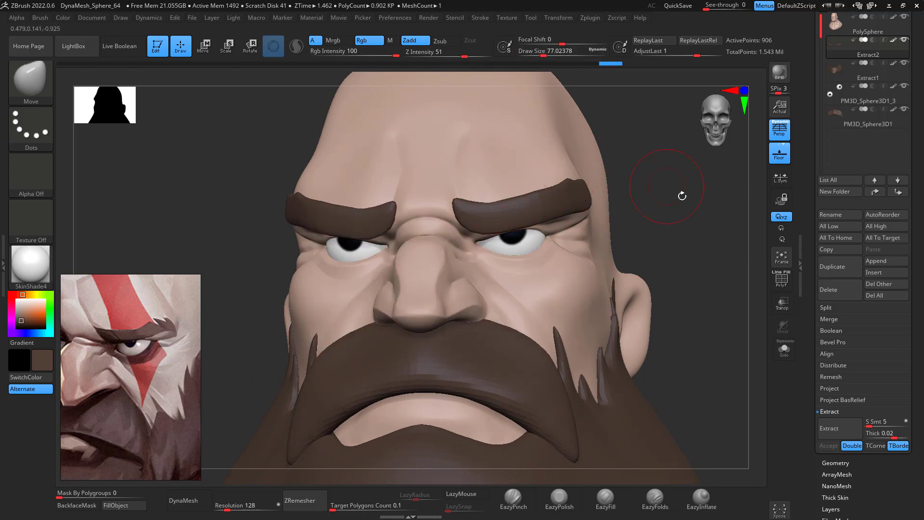
pyautogui.moveTo(682, 196)
pyautogui.mouseDown()
pyautogui.moveTo(702, 227)
pyautogui.moveTo(719, 225)
pyautogui.moveTo(695, 270)
pyautogui.moveTo(692, 236)
pyautogui.moveTo(681, 236)
pyautogui.mouseUp()
# Pull small hair tips up from the eyebrow's outer end with the Move brush at a draw size of about 22
pyautogui.press('space')
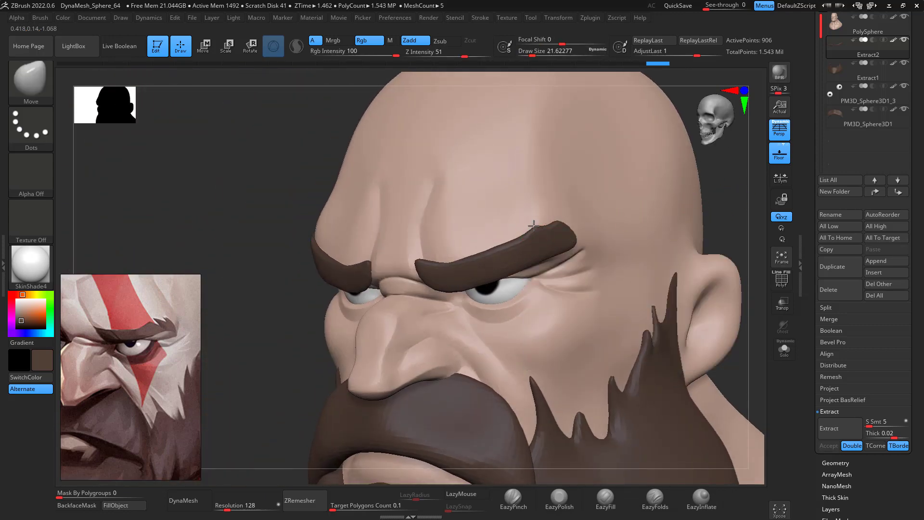
pyautogui.keyDown('shift'); pyautogui.moveTo(549, 244); pyautogui.dragTo(547, 240); pyautogui.keyUp('shift')
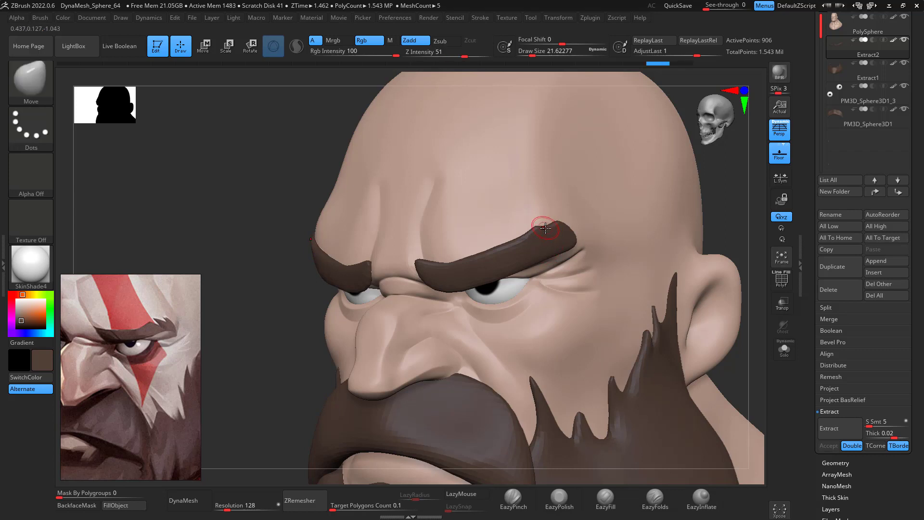
pyautogui.moveTo(551, 236)
pyautogui.mouseDown()
pyautogui.moveTo(547, 248)
pyautogui.moveTo(539, 232)
pyautogui.mouseUp()
pyautogui.moveTo(539, 231); pyautogui.dragTo(534, 209)
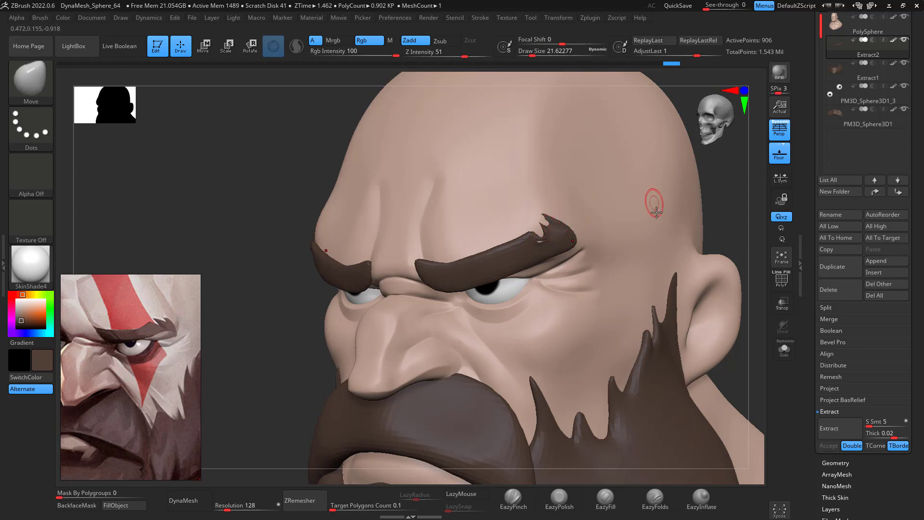
# Reshape the eyebrow's outer end with the Move brush at a draw size of about 101 and remesh it with ZRemesher
pyautogui.press('space')
pyautogui.moveTo(655, 226); pyautogui.dragTo(664, 226)
pyautogui.moveTo(564, 225); pyautogui.dragTo(571, 221)
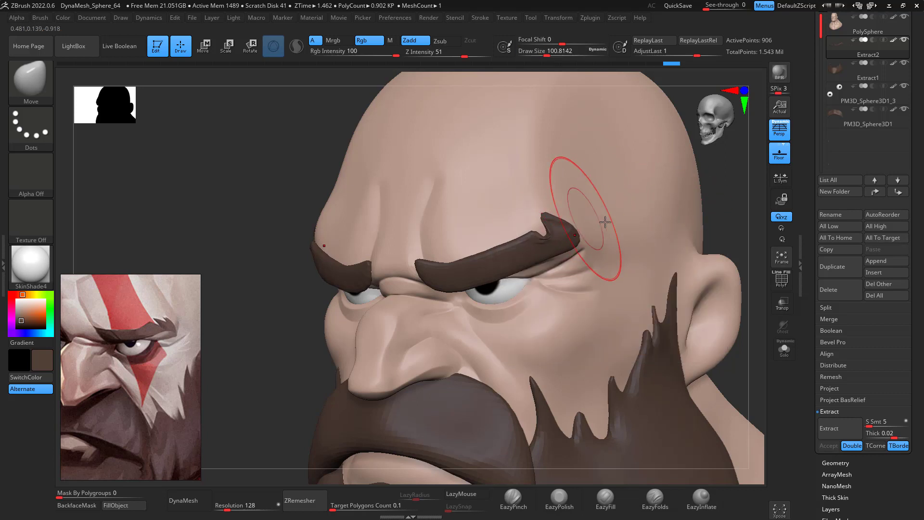
pyautogui.click(305, 501)
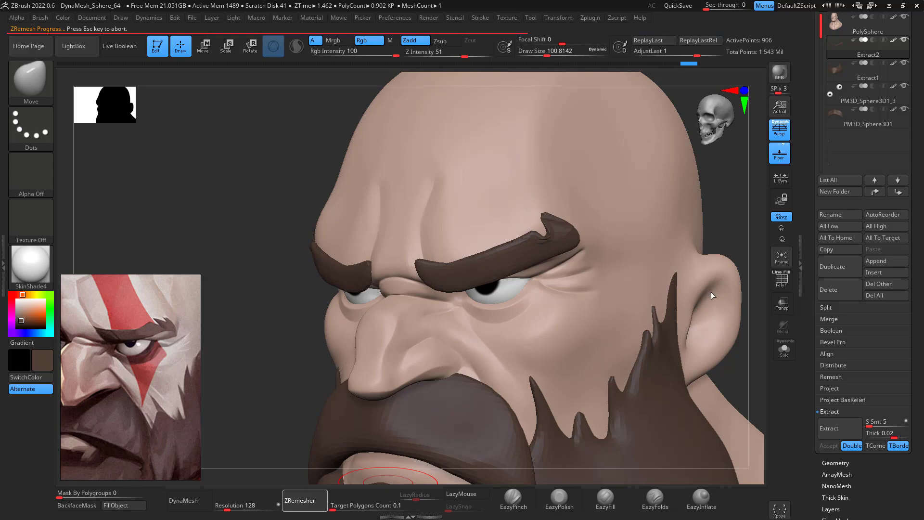
pyautogui.press('shift')
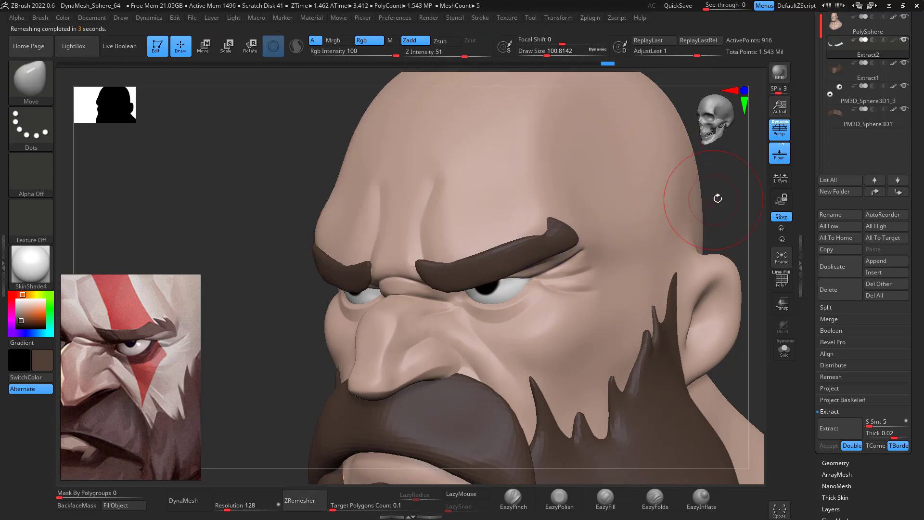
# Pull the eyebrow's outer corner into an upward point with the Move brush, using draw sizes of about 77 and 56
pyautogui.keyDown('shift'); pyautogui.moveTo(717, 198); pyautogui.dragTo(725, 201); pyautogui.keyUp('shift')
pyautogui.press('space')
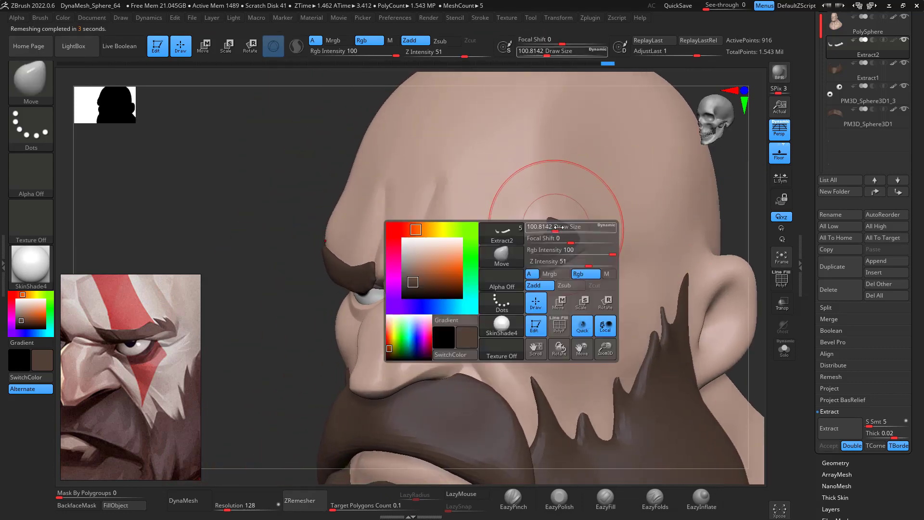
pyautogui.moveTo(554, 226); pyautogui.dragTo(541, 211)
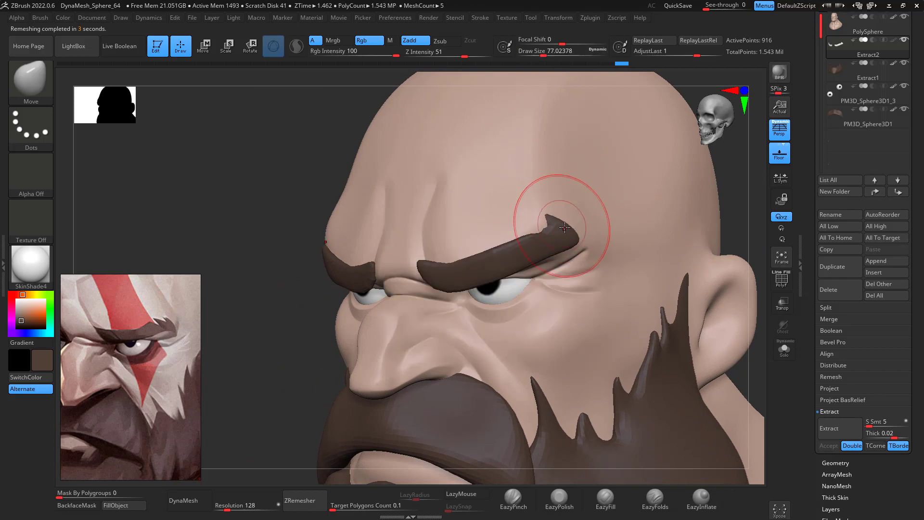
pyautogui.press('space')
pyautogui.moveTo(603, 220); pyautogui.dragTo(554, 212)
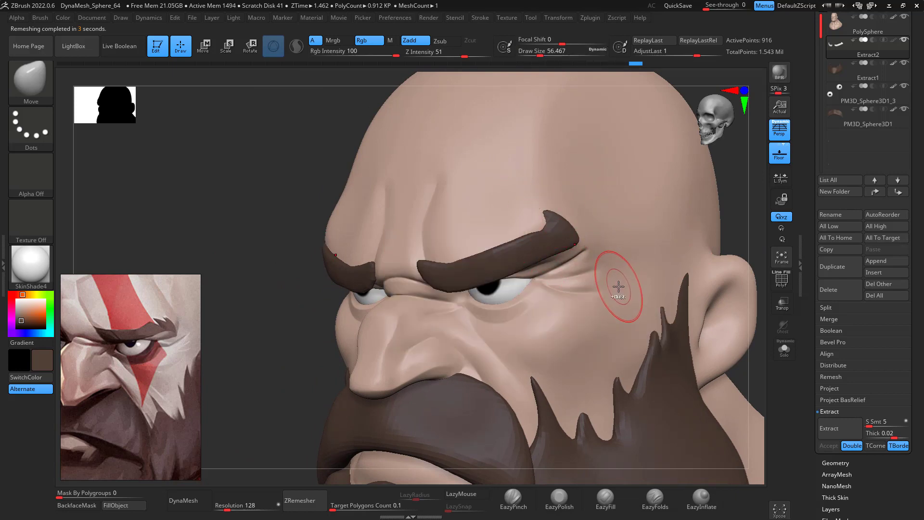
pyautogui.press('space')
pyautogui.moveTo(600, 243); pyautogui.dragTo(584, 236)
# Try carving a notch into the eyebrow's outer end with the DamStandard brush at draw sizes of about 33 and 23
pyautogui.press('b')
pyautogui.press('d')
pyautogui.press('s')
pyautogui.press('space')
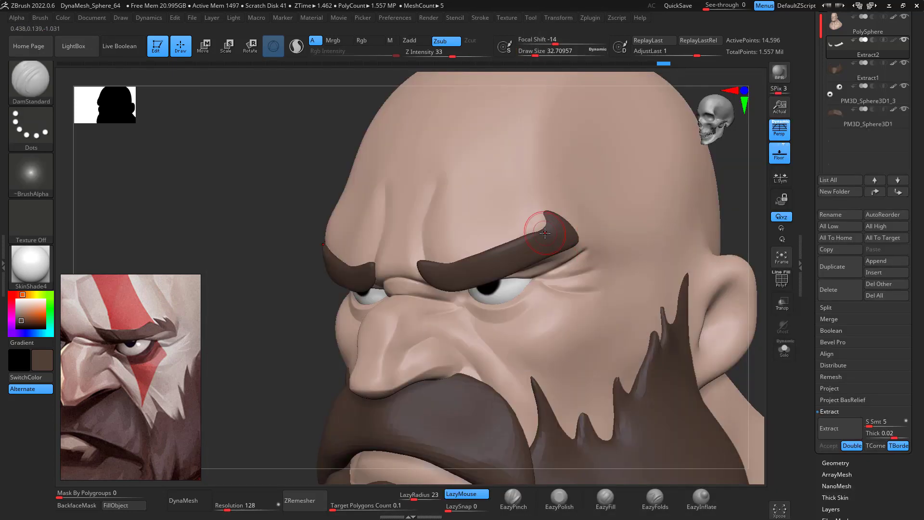
pyautogui.moveTo(553, 237); pyautogui.dragTo(559, 214)
pyautogui.press('space')
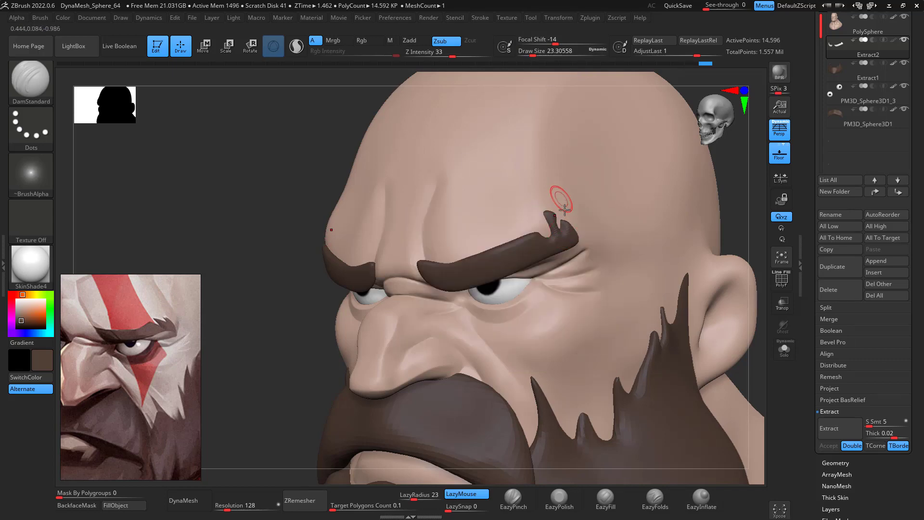
# Try shaping the carved eyebrow tips with the Move brush at draw sizes of about 39 and 74
pyautogui.press('b')
pyautogui.press('m')
pyautogui.press('v')
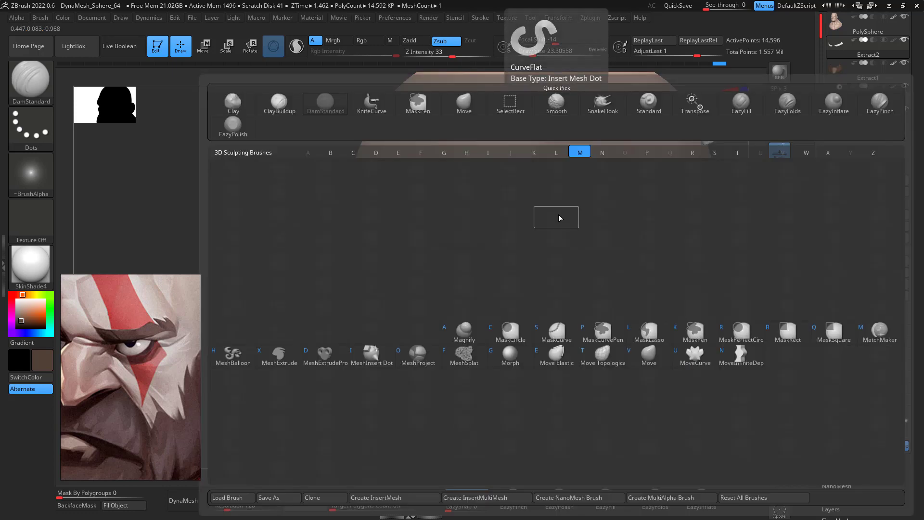
pyautogui.press('space')
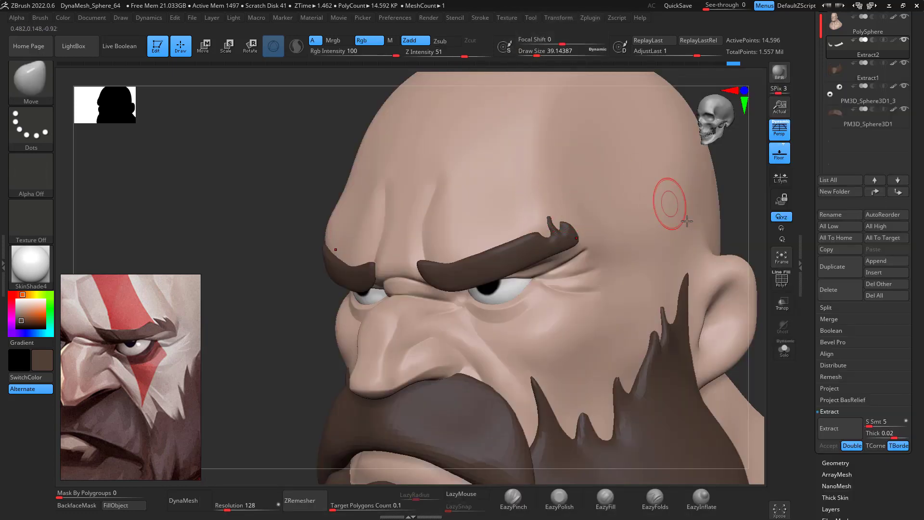
pyautogui.press('ctrl')
pyautogui.moveTo(672, 213); pyautogui.dragTo(588, 212, button='right')
pyautogui.press('space')
pyautogui.moveTo(558, 226); pyautogui.dragTo(561, 220)
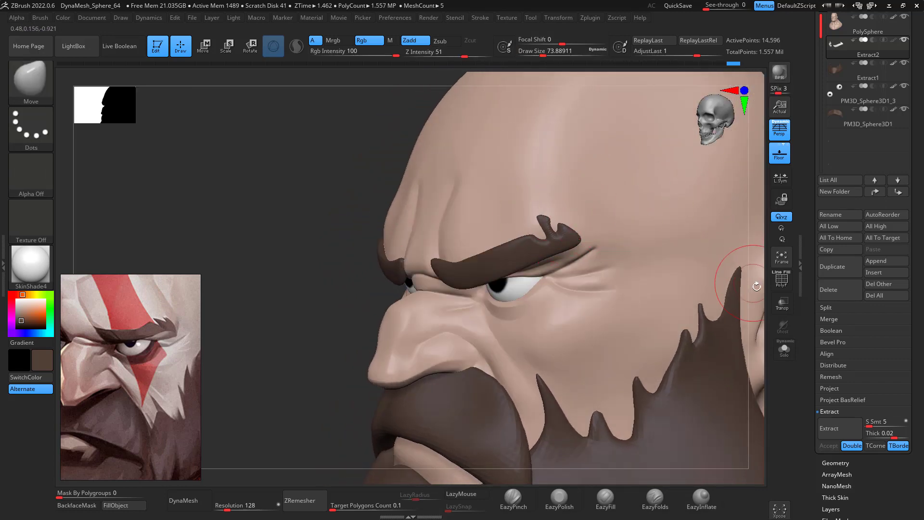
pyautogui.moveTo(756, 276)
pyautogui.mouseDown(button='right')
pyautogui.moveTo(784, 274)
pyautogui.moveTo(770, 277)
pyautogui.mouseUp(button='right')
pyautogui.press('ctrl')
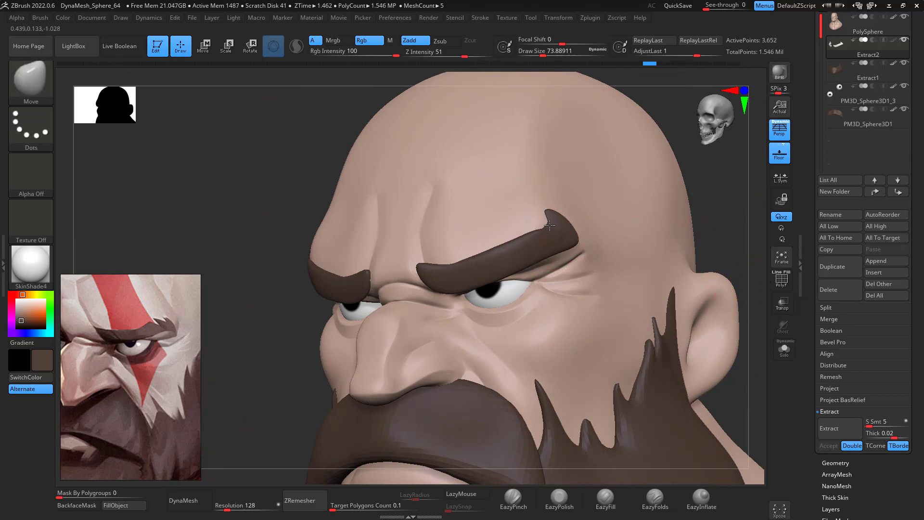
# Refine the eyebrow's outer tip with the Move and EazyInflate brushes at a draw size of about 74, and remesh it with ZRemesher
pyautogui.moveTo(549, 225); pyautogui.dragTo(553, 208)
pyautogui.press('shift')
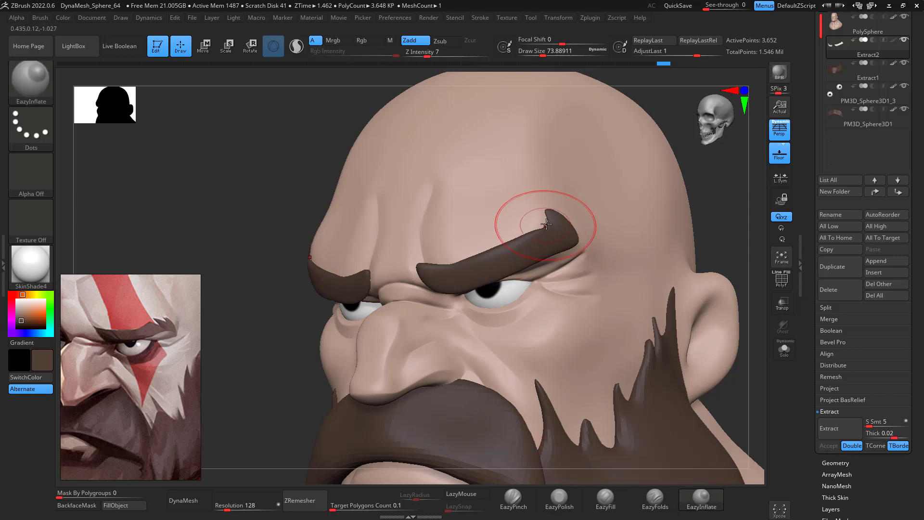
pyautogui.moveTo(551, 207)
pyautogui.keyDown('shift'); pyautogui.mouseDown()
pyautogui.moveTo(540, 206)
pyautogui.moveTo(546, 213)
pyautogui.mouseUp(); pyautogui.keyUp('shift')
pyautogui.click(305, 501)
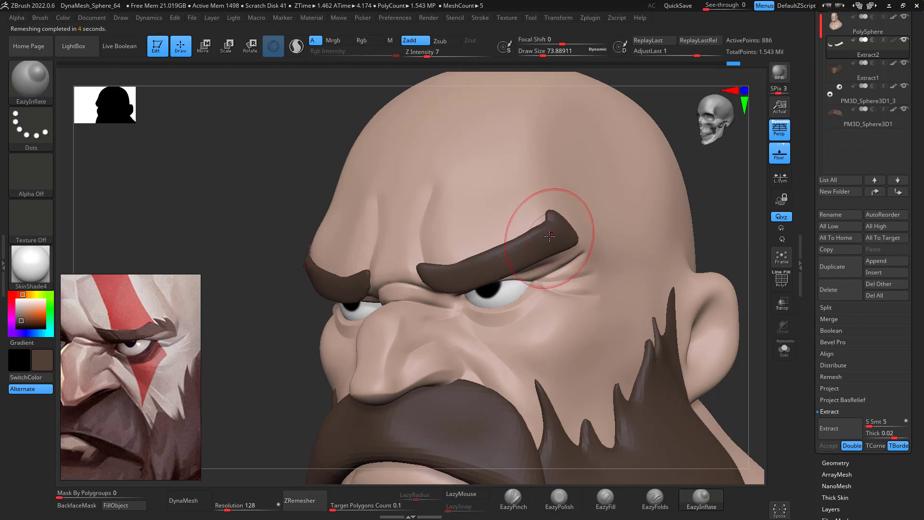
pyautogui.press('shift')
# Adjust the overall curve and fit of the eyebrows against the brow with the Move brush at a draw size of 112
pyautogui.moveTo(711, 198)
pyautogui.mouseDown()
pyautogui.moveTo(748, 261)
pyautogui.moveTo(745, 282)
pyautogui.moveTo(728, 258)
pyautogui.mouseUp()
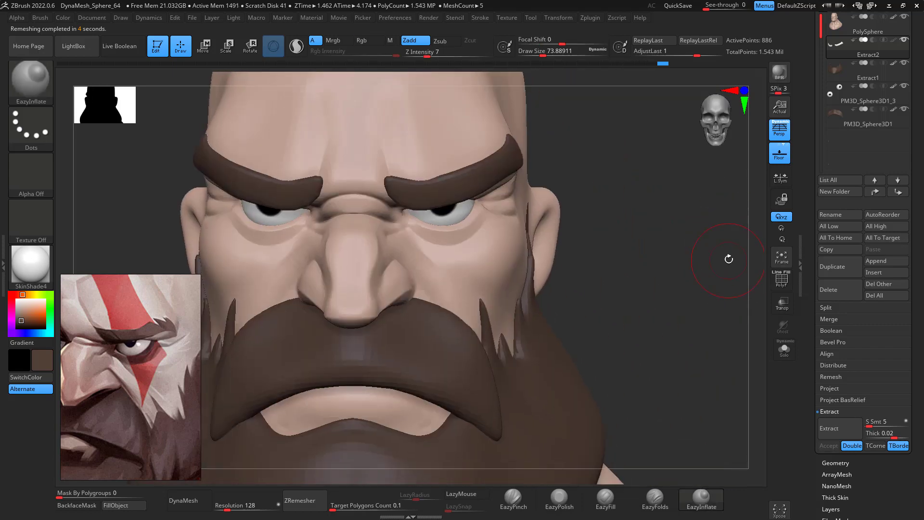
pyautogui.press('space')
pyautogui.moveTo(461, 193)
pyautogui.mouseDown()
pyautogui.moveTo(445, 172)
pyautogui.moveTo(423, 185)
pyautogui.mouseUp()
pyautogui.press('b')
pyautogui.press('m')
pyautogui.press('v')
pyautogui.moveTo(627, 173); pyautogui.dragTo(534, 178)
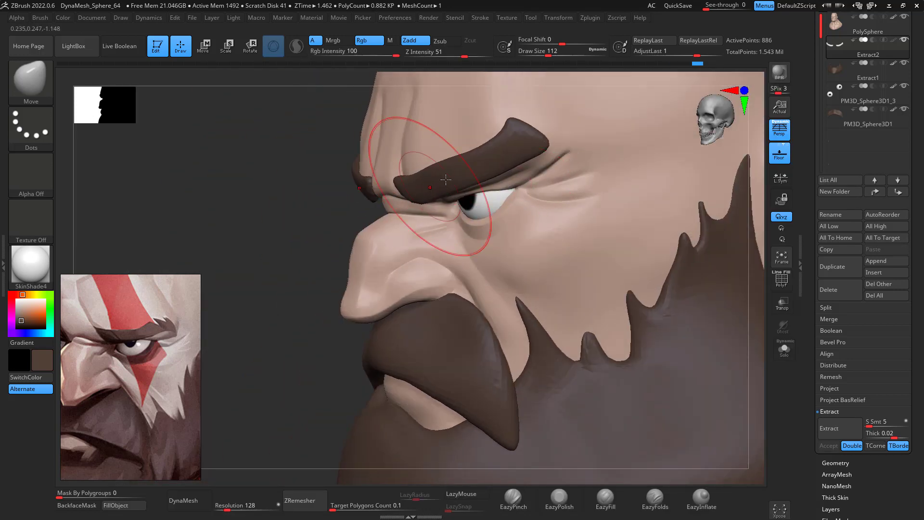
pyautogui.moveTo(756, 286)
pyautogui.mouseDown()
pyautogui.moveTo(744, 299)
pyautogui.moveTo(719, 261)
pyautogui.moveTo(731, 220)
pyautogui.mouseUp()
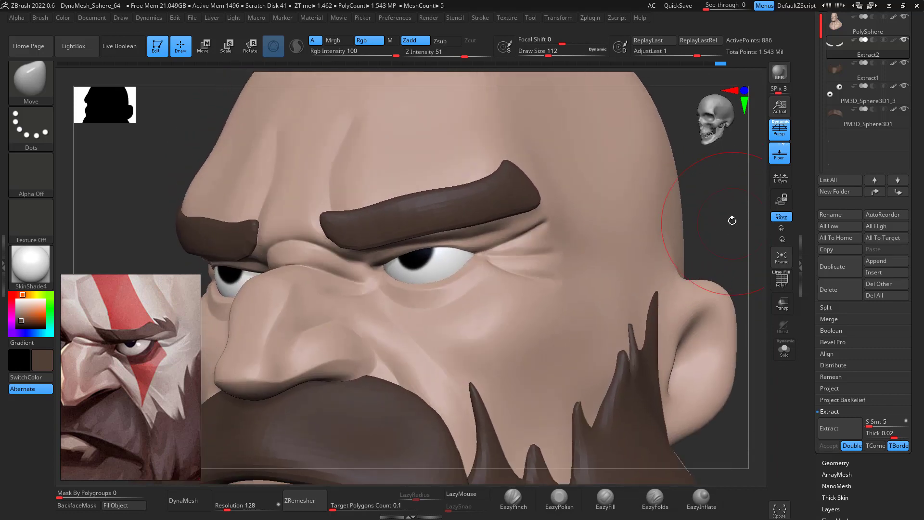
# Cut pointed hair notches into the eyebrow's outer end using KnifeCurve with a Lasso stroke, and remesh it with ZRemesher
pyautogui.hotkey('ctrl', 'shift')
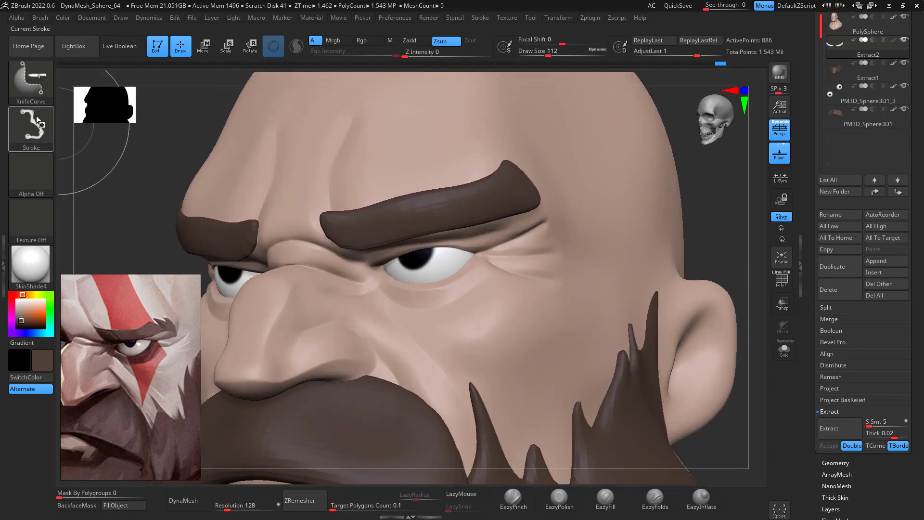
pyautogui.click(37, 129)
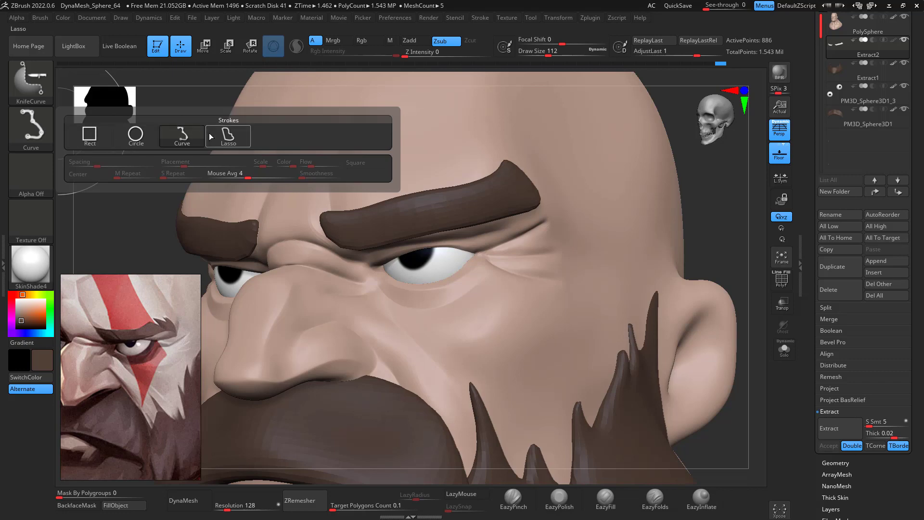
pyautogui.click(227, 132)
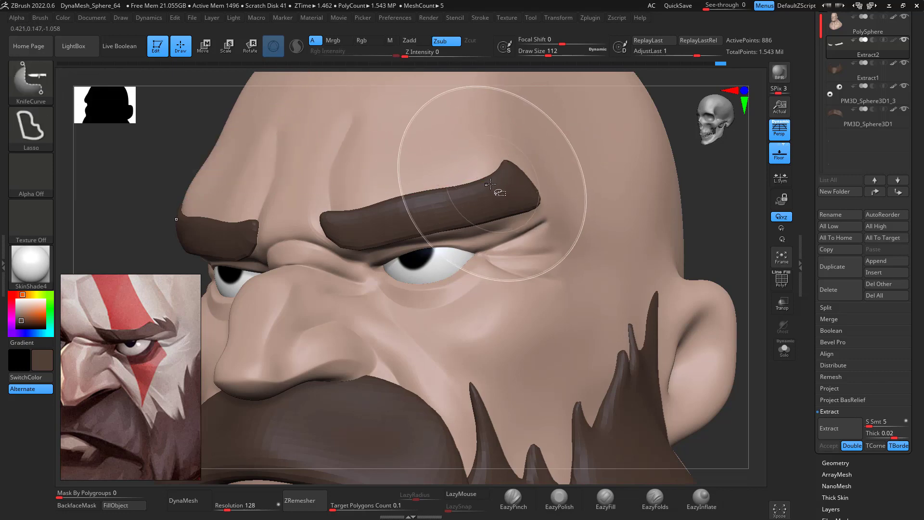
pyautogui.moveTo(470, 174)
pyautogui.keyDown('ctrl'); pyautogui.keyDown('shift'); pyautogui.mouseDown()
pyautogui.moveTo(490, 171)
pyautogui.moveTo(471, 149)
pyautogui.mouseUp(); pyautogui.keyUp('shift'); pyautogui.keyUp('ctrl')
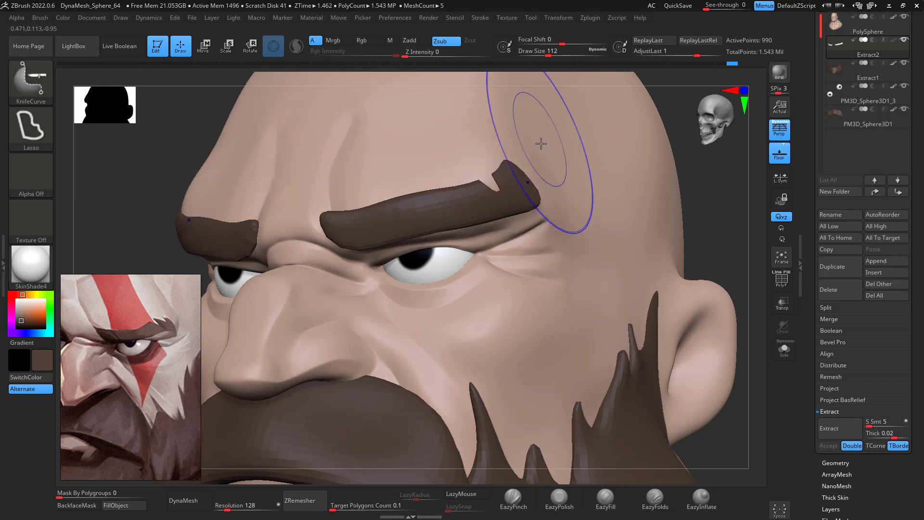
pyautogui.hotkey('ctrl', 'shift')
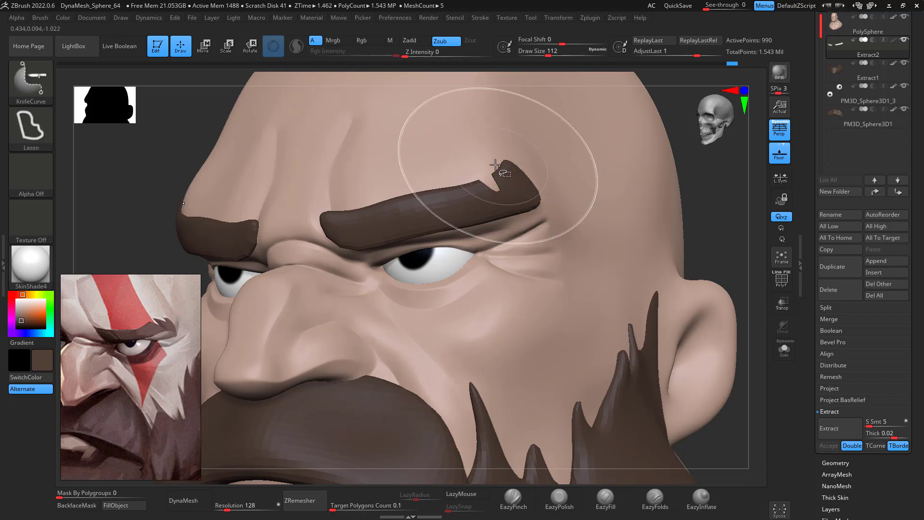
pyautogui.moveTo(496, 165)
pyautogui.keyDown('ctrl'); pyautogui.keyDown('shift'); pyautogui.mouseDown()
pyautogui.moveTo(514, 181)
pyautogui.moveTo(505, 150)
pyautogui.moveTo(522, 169)
pyautogui.moveTo(529, 152)
pyautogui.mouseUp(); pyautogui.keyUp('shift'); pyautogui.keyUp('ctrl')
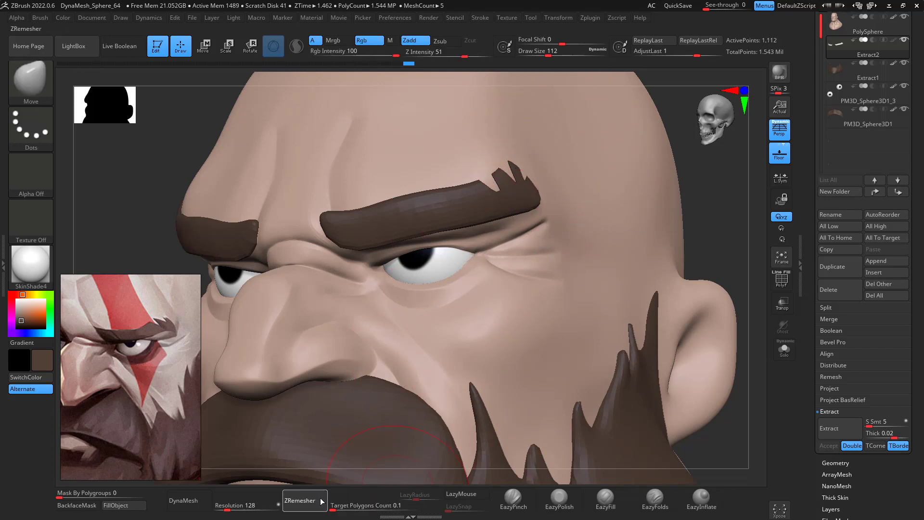
pyautogui.click(303, 500)
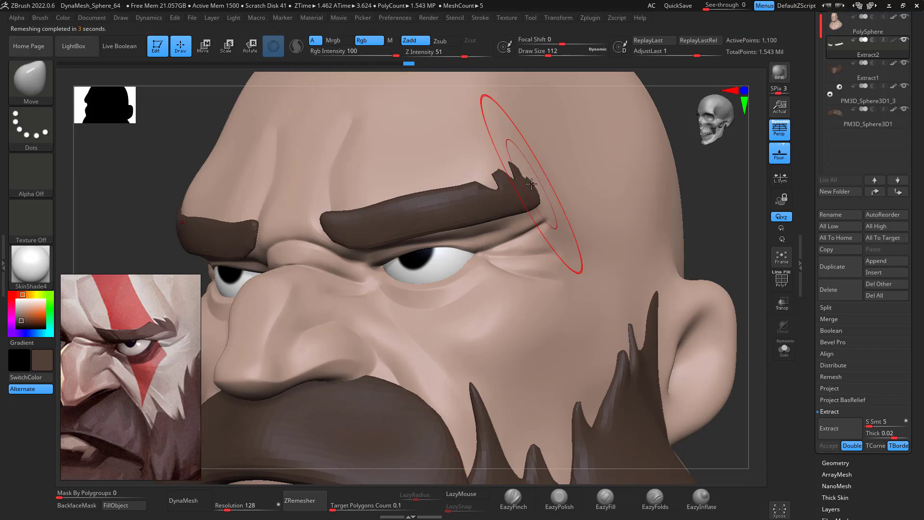
# Try subdividing the eyebrows twice and nudging the notched hair tips with the Move brush
pyautogui.moveTo(732, 156); pyautogui.dragTo(691, 178)
pyautogui.hotkey('ctrl', 'd')
pyautogui.hotkey('ctrl', 'd')
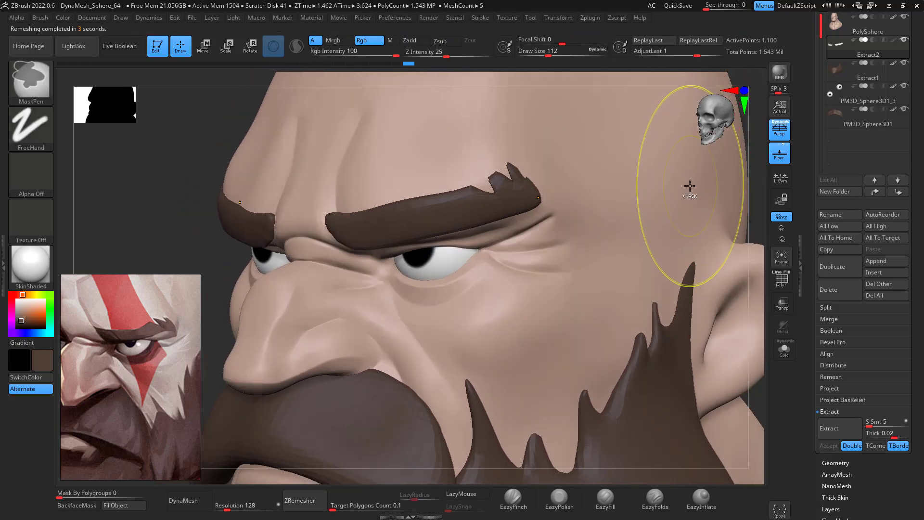
pyautogui.moveTo(506, 190); pyautogui.dragTo(504, 188)
pyautogui.hotkey('ctrl', 'z')
pyautogui.hotkey('ctrl', 'z')
pyautogui.hotkey('ctrl', 'z')
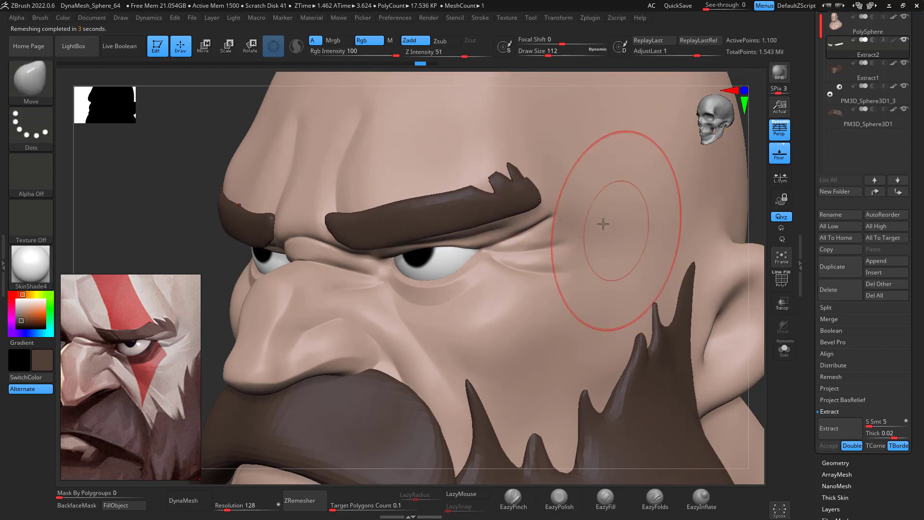
# Adjust the notched outer part of the eyebrow with the Move brush at a draw size of 112
pyautogui.keyDown('alt'); pyautogui.moveTo(755, 212); pyautogui.dragTo(759, 269); pyautogui.keyUp('alt')
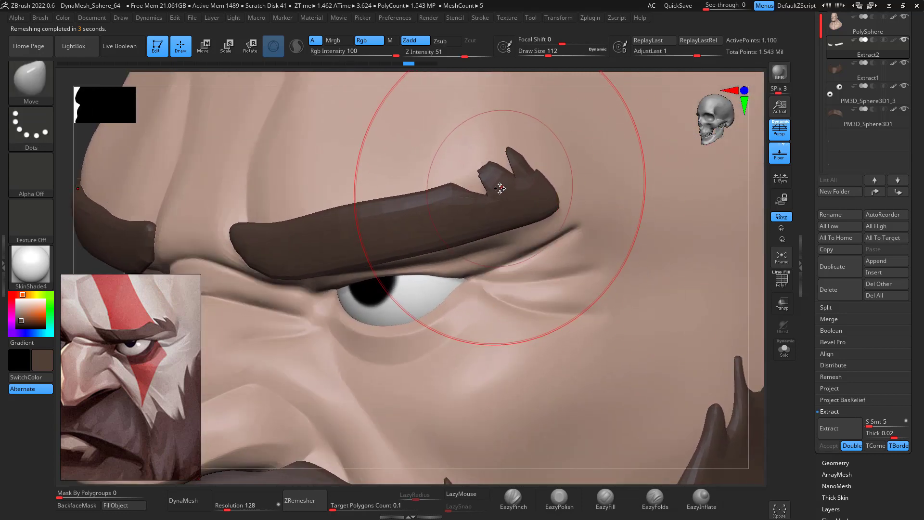
pyautogui.moveTo(505, 203); pyautogui.dragTo(503, 202)
pyautogui.keyDown('alt'); pyautogui.moveTo(758, 193); pyautogui.dragTo(747, 115); pyautogui.keyUp('alt')
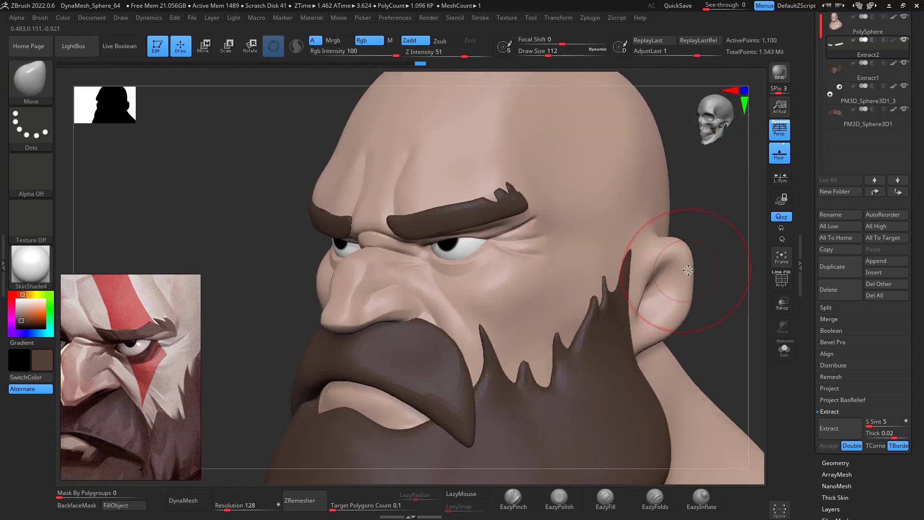
pyautogui.moveTo(714, 277); pyautogui.dragTo(719, 286)
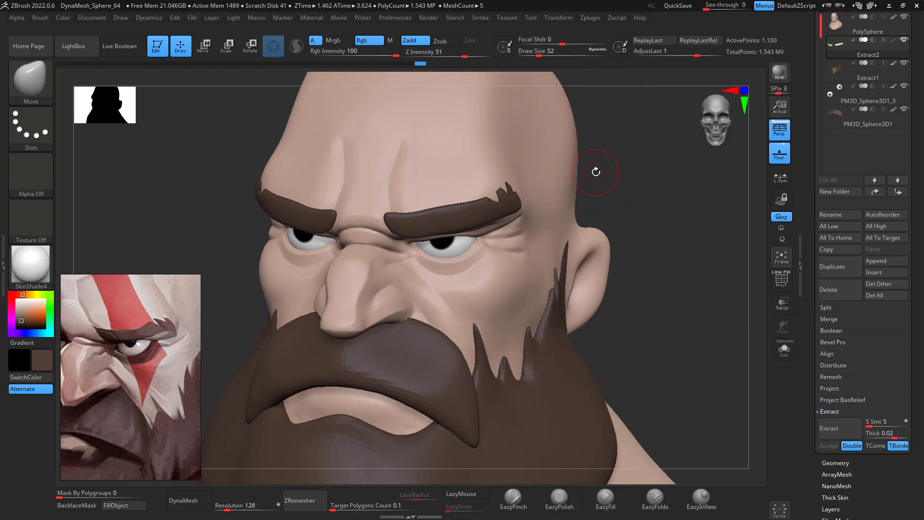
# Shape the hair tips at the eyebrow's outer end into sharper points with the Move brush at a draw size of 24
pyautogui.press('[')
pyautogui.moveTo(666, 191); pyautogui.dragTo(633, 179)
pyautogui.keyDown('alt'); pyautogui.moveTo(693, 181); pyautogui.dragTo(697, 222); pyautogui.keyUp('alt')
pyautogui.moveTo(491, 196); pyautogui.dragTo(494, 197)
pyautogui.keyDown('shift'); pyautogui.moveTo(497, 185); pyautogui.dragTo(495, 186); pyautogui.keyUp('shift')
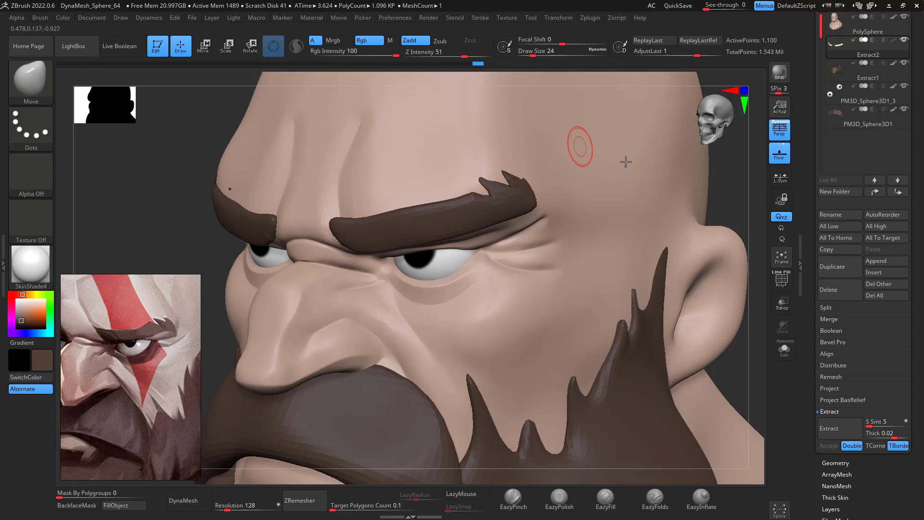
pyautogui.moveTo(752, 351); pyautogui.dragTo(755, 341)
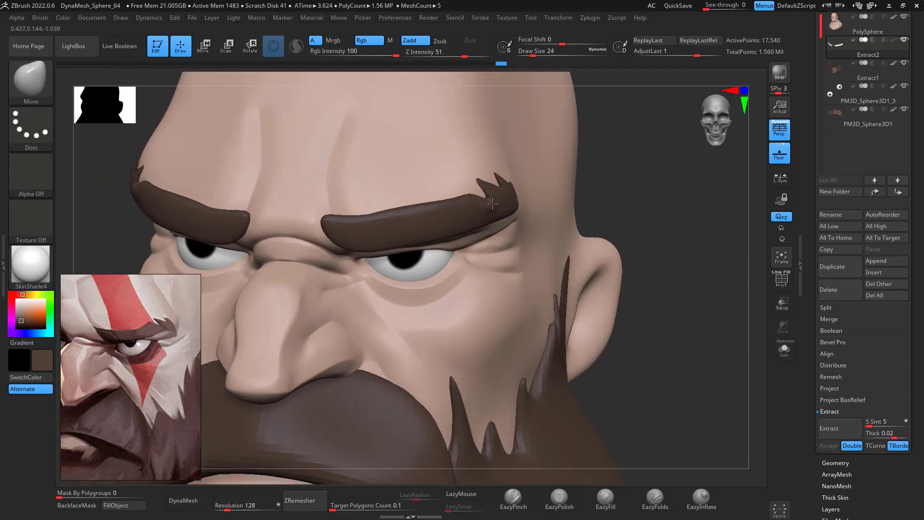
# Undo the last hair tip adjustment and carve grooves between the eyebrow's outer hair tips with DamStandard at a draw size of about 8.4
pyautogui.hotkey('ctrl', 'z')
pyautogui.moveTo(631, 191)
pyautogui.mouseDown()
pyautogui.moveTo(596, 182)
pyautogui.moveTo(600, 194)
pyautogui.mouseUp()
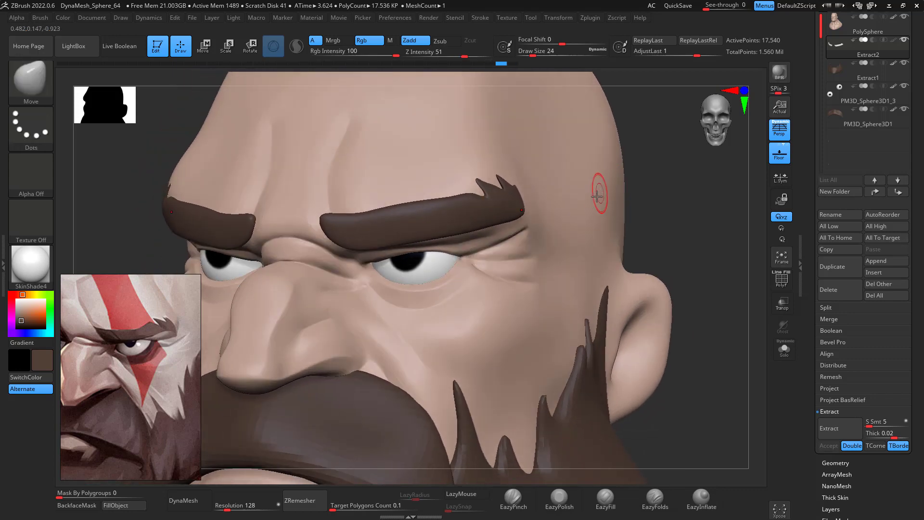
pyautogui.press('b')
pyautogui.press('d')
pyautogui.press('s')
pyautogui.press('space')
pyautogui.moveTo(476, 191); pyautogui.dragTo(470, 188)
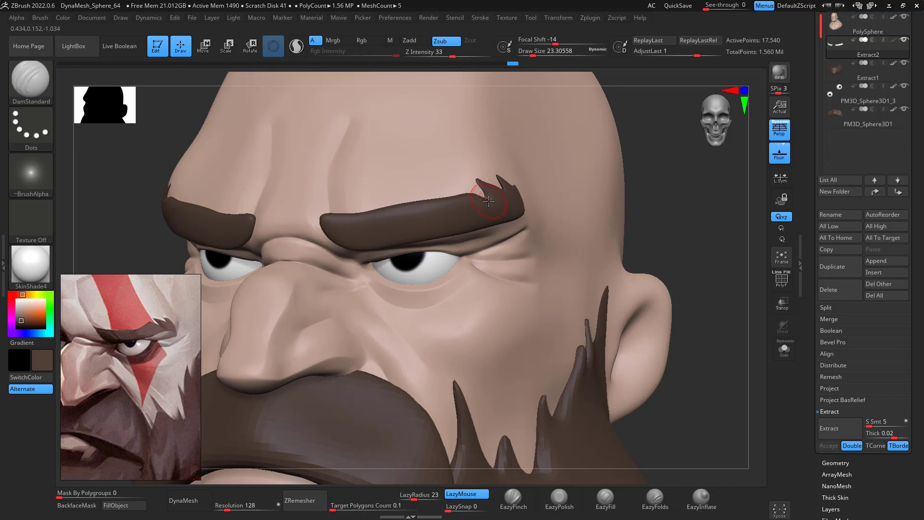
pyautogui.press('space')
pyautogui.moveTo(497, 202); pyautogui.dragTo(491, 201)
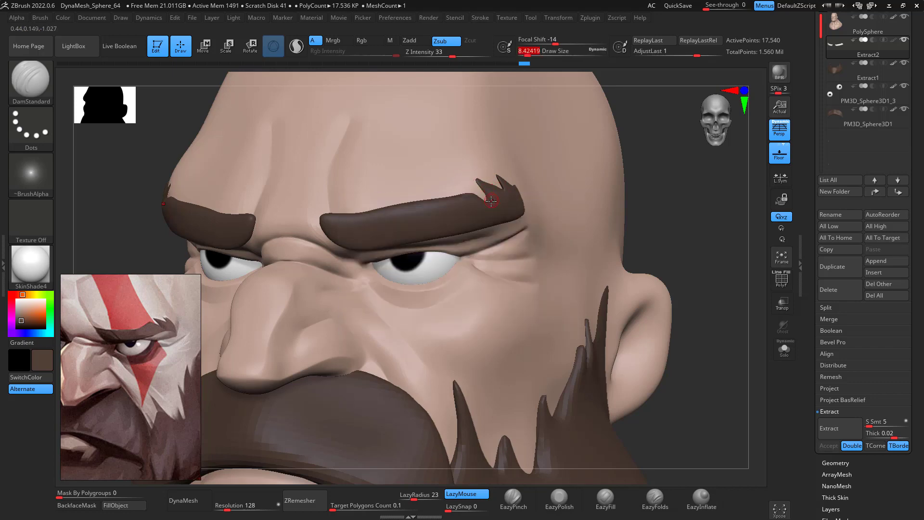
pyautogui.moveTo(693, 166); pyautogui.dragTo(633, 175)
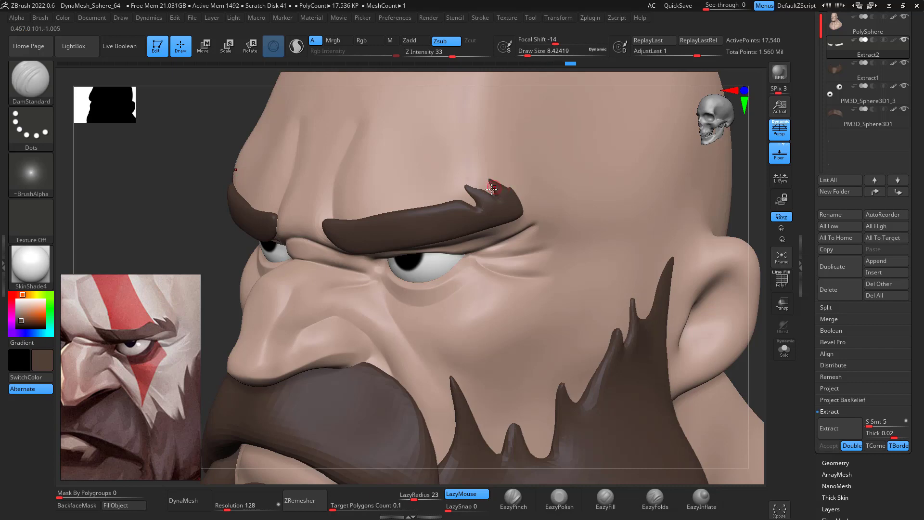
pyautogui.press('shift')
pyautogui.moveTo(502, 188); pyautogui.dragTo(494, 158)
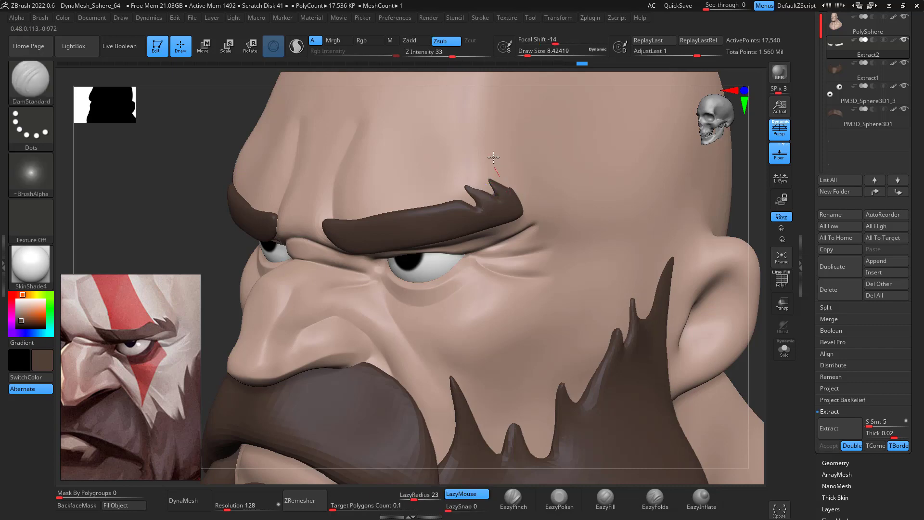
# Refine the eyebrow's outer hair tips with the Move brush at a draw size of about 20 and smooth the area beneath them
pyautogui.press('b')
pyautogui.press('m')
pyautogui.press('v')
pyautogui.press('s')
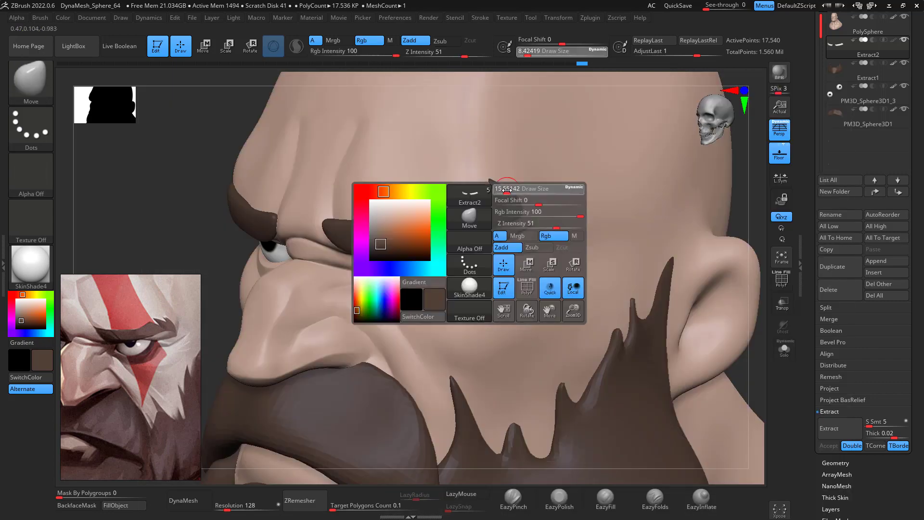
pyautogui.click(505, 189)
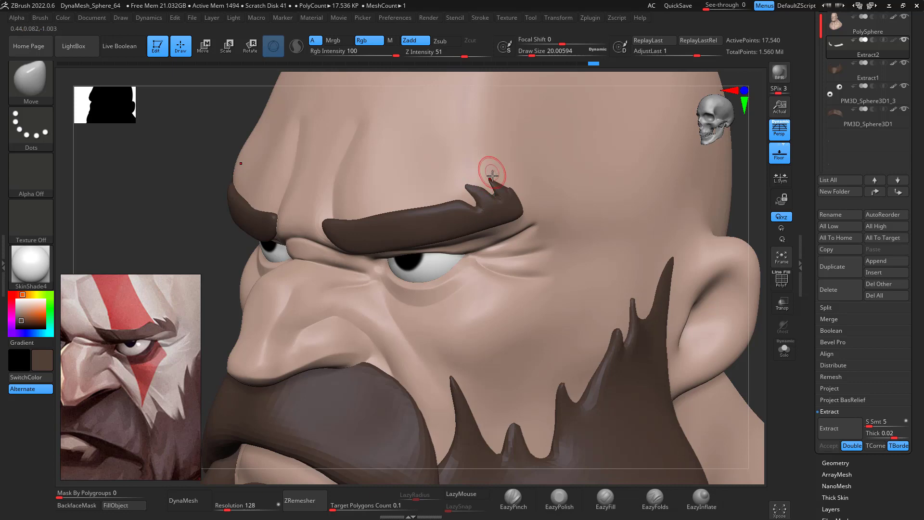
pyautogui.press('shift')
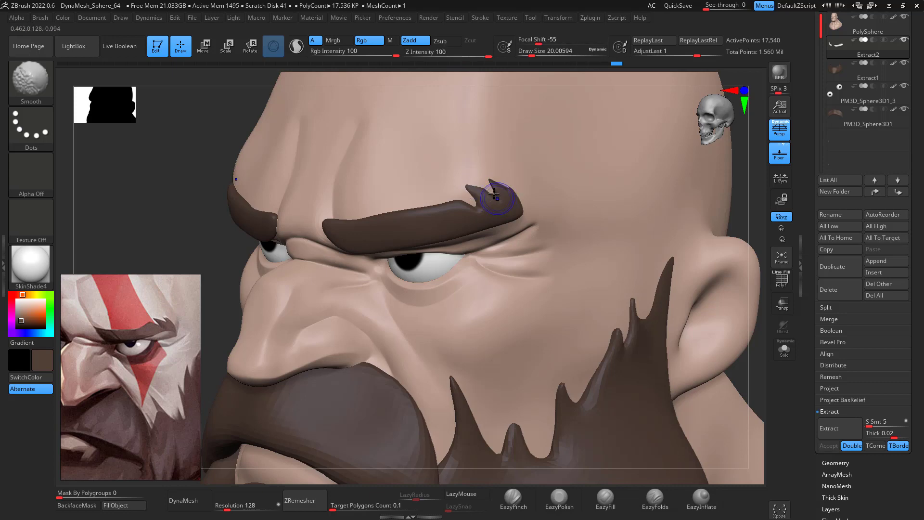
pyautogui.moveTo(776, 328)
pyautogui.keyDown('shift'); pyautogui.mouseDown()
pyautogui.moveTo(768, 351)
pyautogui.moveTo(768, 289)
pyautogui.mouseUp(); pyautogui.keyUp('shift')
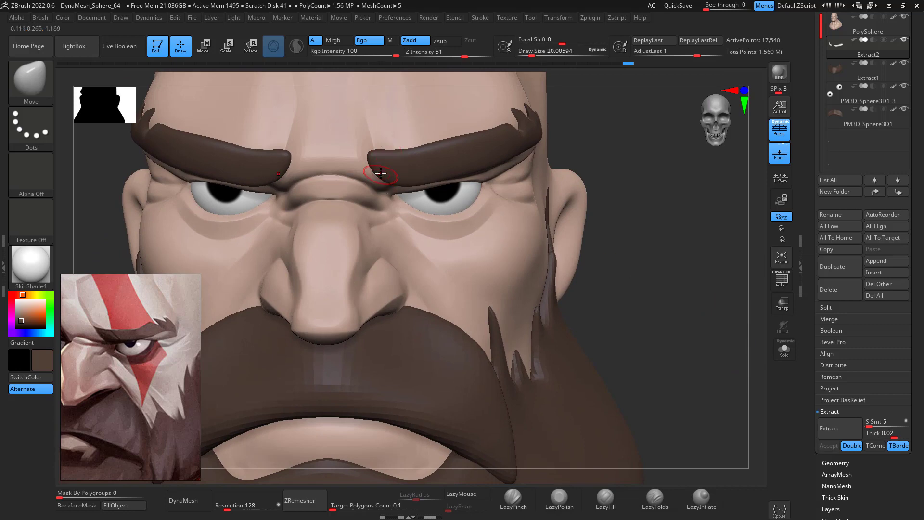
pyautogui.moveTo(657, 183); pyautogui.dragTo(674, 175)
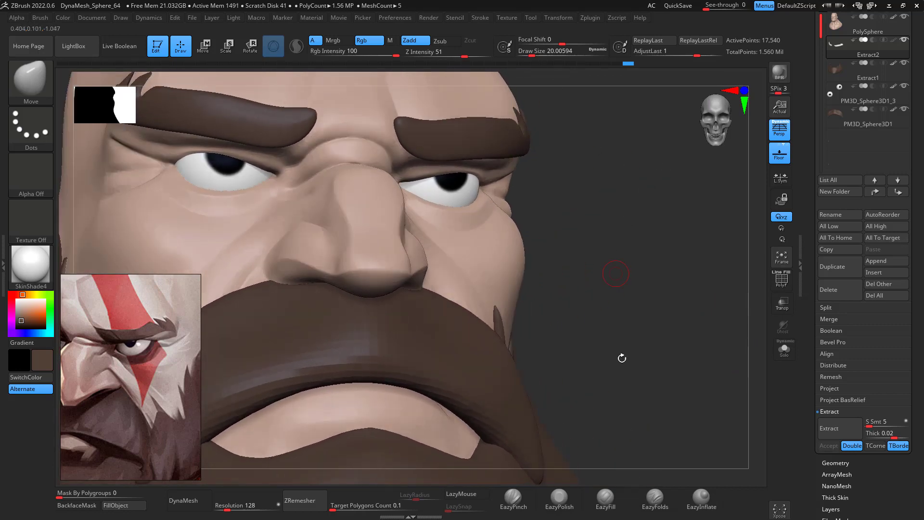
# Isolate the eyebrows and polish their inner ends with EazyPolish at a draw size of about 35, then show the whole model again
pyautogui.click(561, 499)
pyautogui.moveTo(629, 330); pyautogui.dragTo(583, 205)
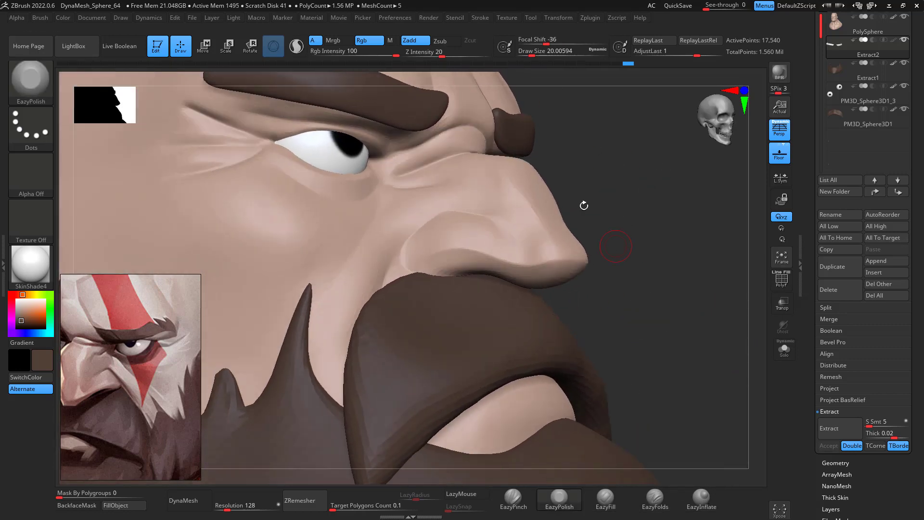
pyautogui.press('space')
pyautogui.moveTo(482, 127); pyautogui.dragTo(485, 126)
pyautogui.click(784, 349)
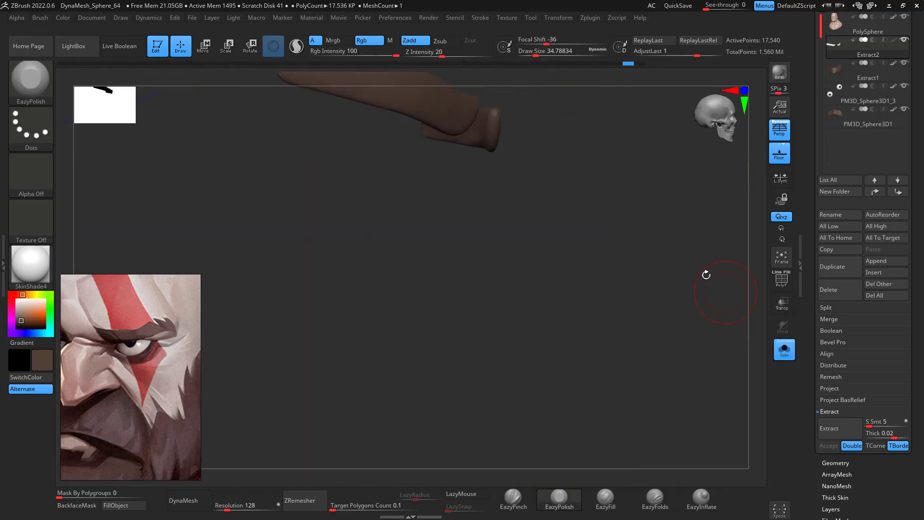
pyautogui.moveTo(706, 275); pyautogui.dragTo(592, 171)
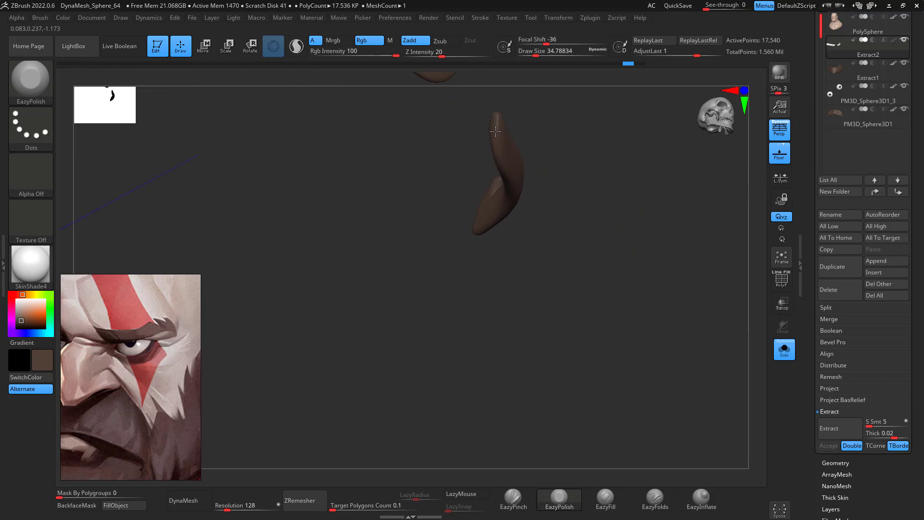
pyautogui.moveTo(593, 166)
pyautogui.mouseDown()
pyautogui.moveTo(602, 229)
pyautogui.moveTo(608, 211)
pyautogui.moveTo(662, 202)
pyautogui.mouseUp()
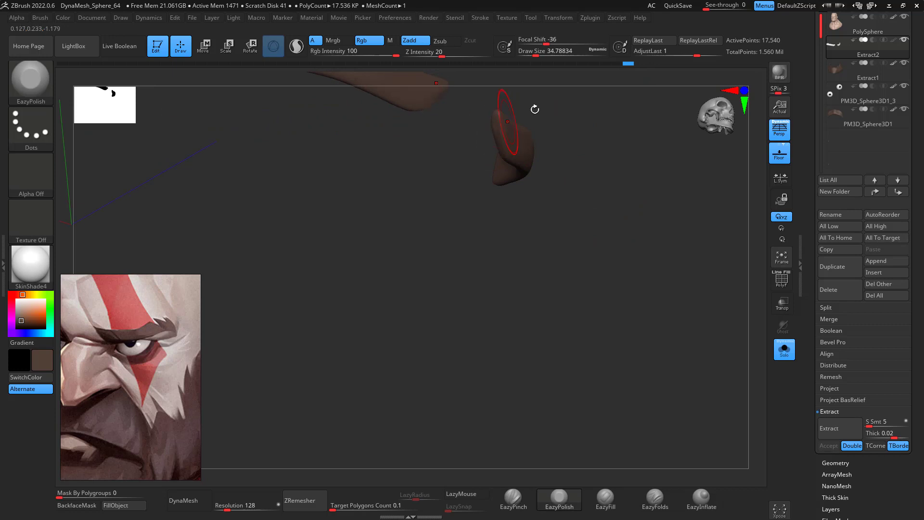
pyautogui.moveTo(535, 109); pyautogui.dragTo(545, 112, button='right')
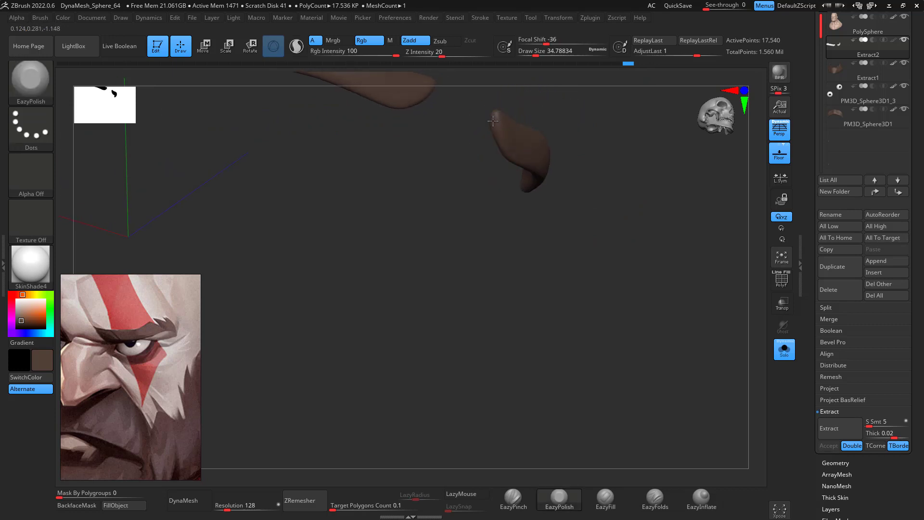
pyautogui.moveTo(631, 291); pyautogui.dragTo(568, 307)
pyautogui.click(785, 349)
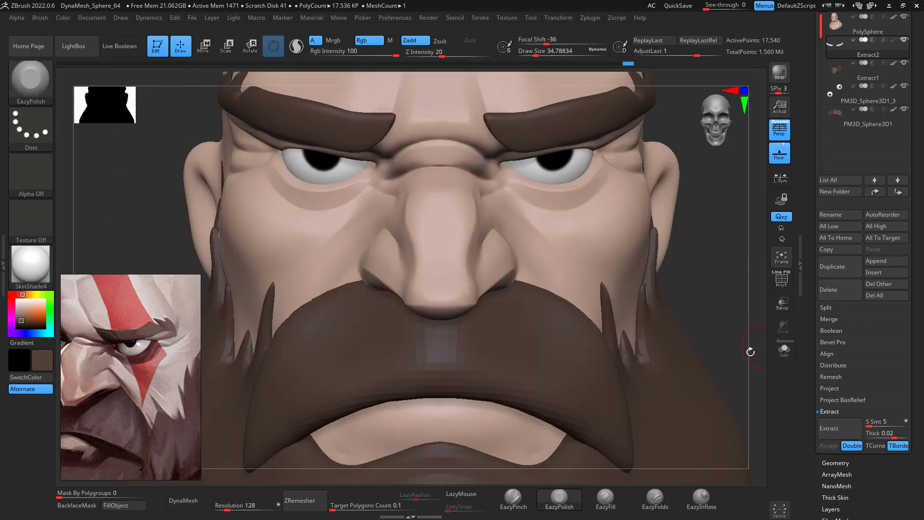
# Show the full head in the reference image and compare the whole bust with it from several angles
pyautogui.press('f')
pyautogui.moveTo(734, 345)
pyautogui.mouseDown()
pyautogui.moveTo(682, 314)
pyautogui.moveTo(691, 326)
pyautogui.moveTo(700, 315)
pyautogui.mouseUp()
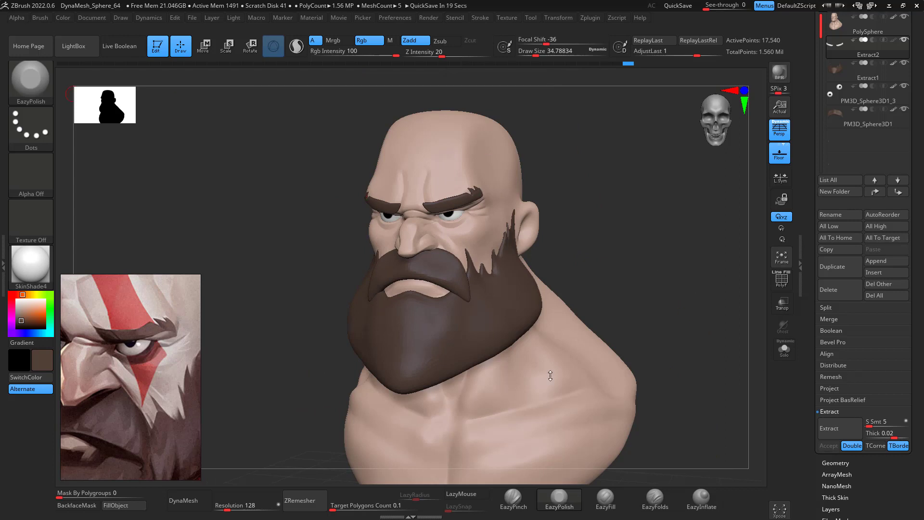
pyautogui.scroll(-3, 95, 364)
pyautogui.moveTo(136, 366); pyautogui.dragTo(154, 372, button='middle')
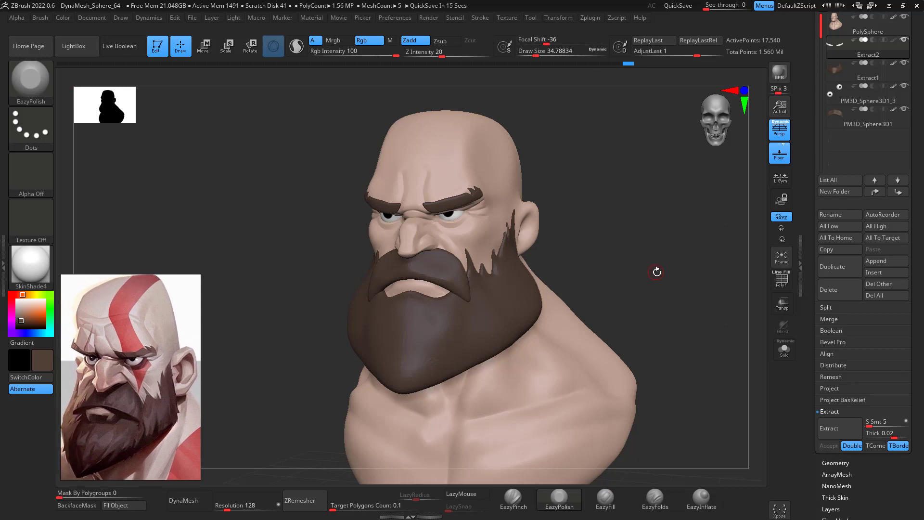
pyautogui.moveTo(667, 273)
pyautogui.mouseDown()
pyautogui.moveTo(683, 283)
pyautogui.moveTo(668, 288)
pyautogui.moveTo(666, 275)
pyautogui.moveTo(664, 285)
pyautogui.mouseUp()
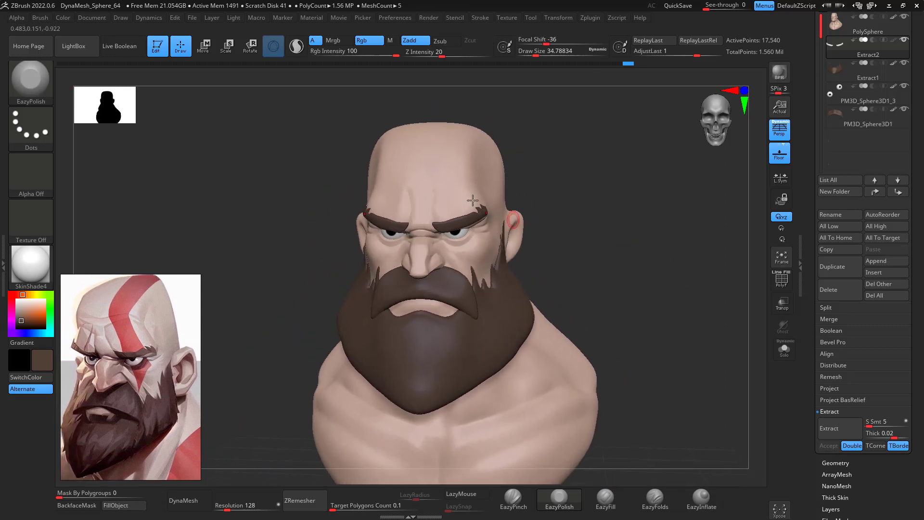
pyautogui.moveTo(601, 202); pyautogui.dragTo(650, 255)
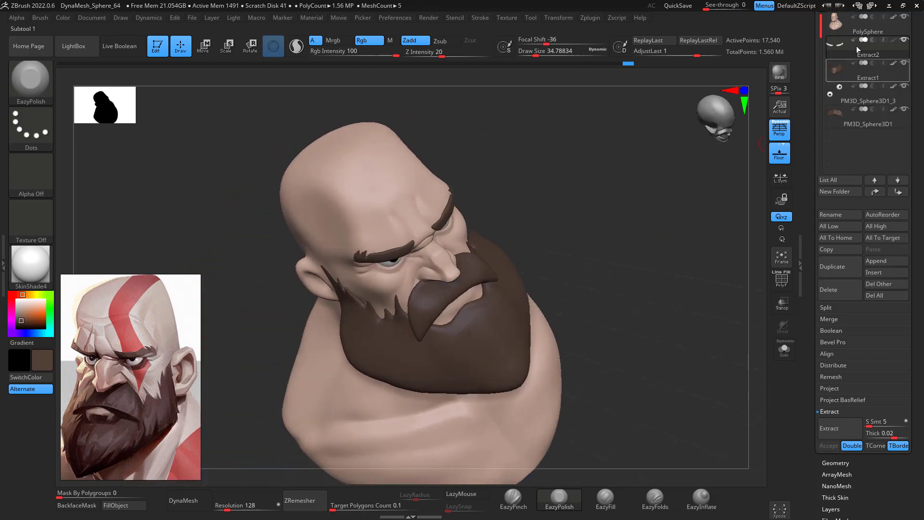
# Select the PolySphere head subtool and carve forehead creases above the eyebrows with EazyPinch at a draw size of about 35
pyautogui.click(861, 24)
pyautogui.moveTo(625, 166)
pyautogui.mouseDown()
pyautogui.moveTo(666, 216)
pyautogui.moveTo(624, 208)
pyautogui.moveTo(605, 171)
pyautogui.moveTo(631, 193)
pyautogui.moveTo(679, 162)
pyautogui.mouseUp()
pyautogui.click(513, 497)
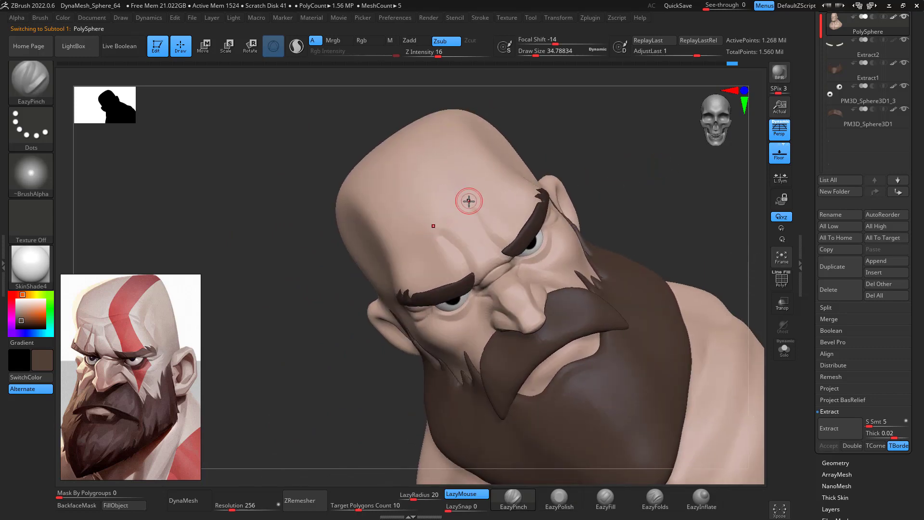
pyautogui.moveTo(470, 198); pyautogui.dragTo(474, 190)
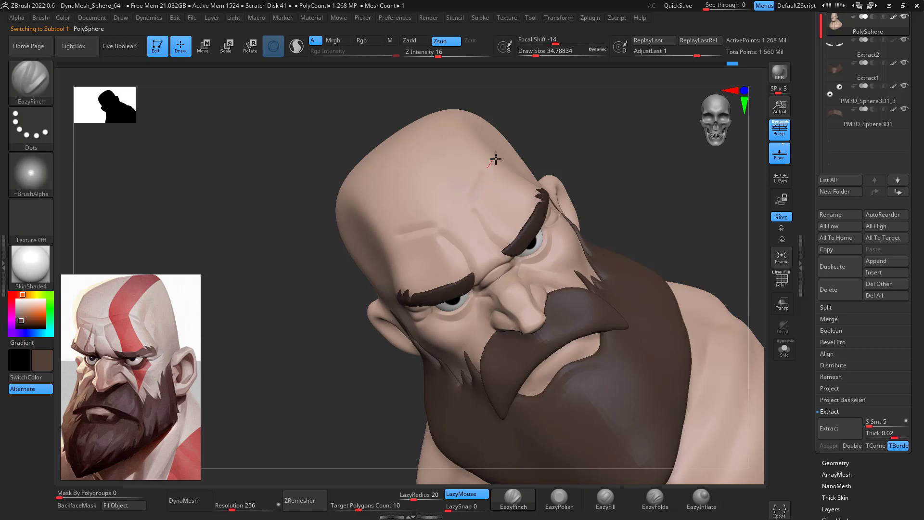
pyautogui.moveTo(567, 128); pyautogui.dragTo(446, 215)
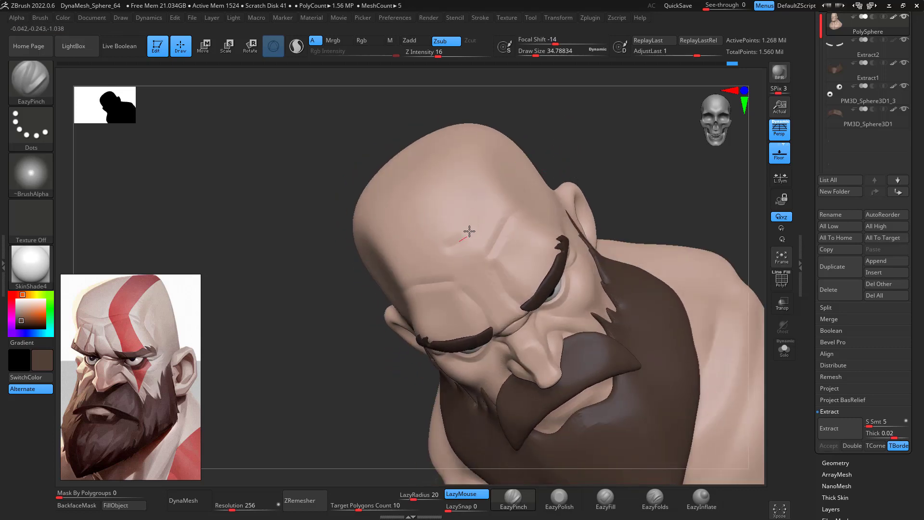
pyautogui.moveTo(483, 197); pyautogui.dragTo(486, 194)
# Undo the last forehead strokes, redraw the upper crease with EazyPinch, and smooth its outer end near the temple
pyautogui.hotkey('ctrl', 'z')
pyautogui.moveTo(578, 138)
pyautogui.mouseDown()
pyautogui.moveTo(617, 134)
pyautogui.moveTo(616, 172)
pyautogui.moveTo(639, 188)
pyautogui.moveTo(680, 250)
pyautogui.moveTo(705, 204)
pyautogui.moveTo(680, 254)
pyautogui.mouseUp()
pyautogui.hotkey('ctrl', 'z')
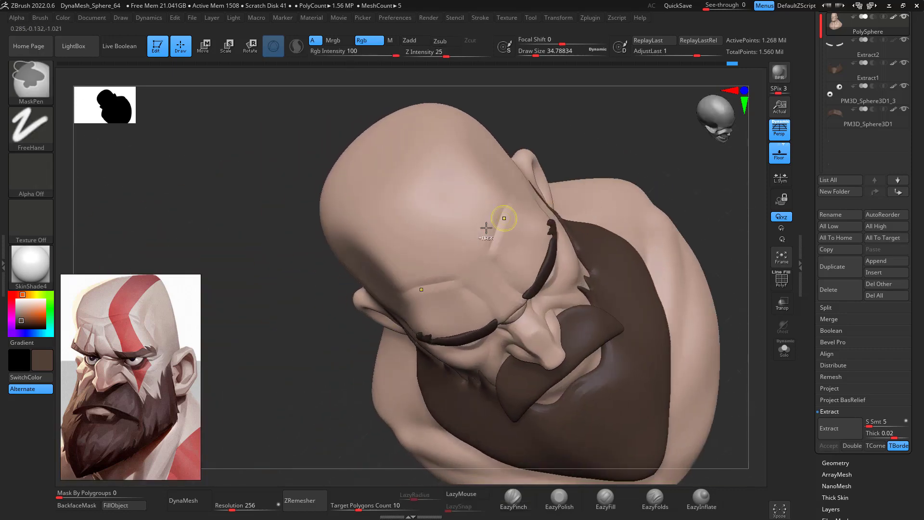
pyautogui.moveTo(461, 251); pyautogui.dragTo(486, 190)
pyautogui.moveTo(601, 145)
pyautogui.mouseDown()
pyautogui.moveTo(653, 142)
pyautogui.moveTo(646, 180)
pyautogui.moveTo(616, 202)
pyautogui.mouseUp()
pyautogui.keyDown('shift'); pyautogui.moveTo(554, 248); pyautogui.dragTo(549, 260); pyautogui.keyUp('shift')
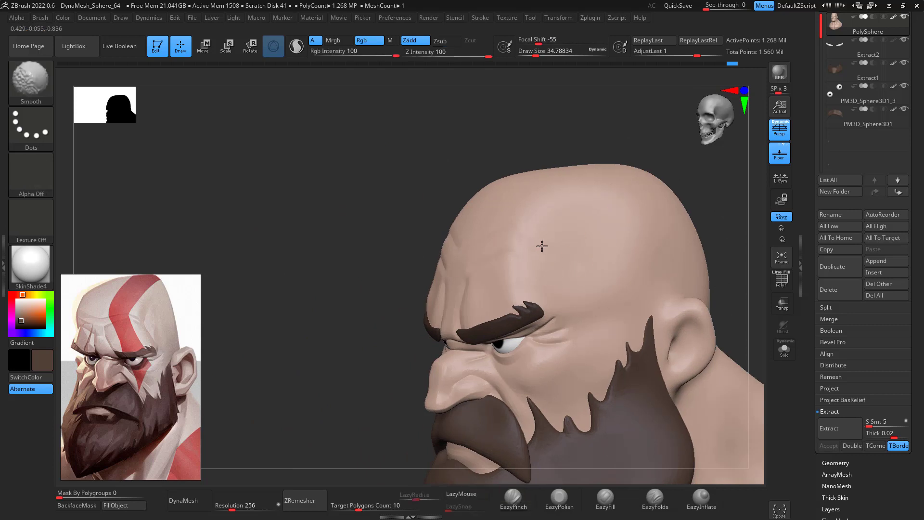
# Extend the forehead creases down the temple with EazyPinch, raising the draw size to about 49, and smooth the edge
pyautogui.moveTo(568, 137); pyautogui.dragTo(642, 130)
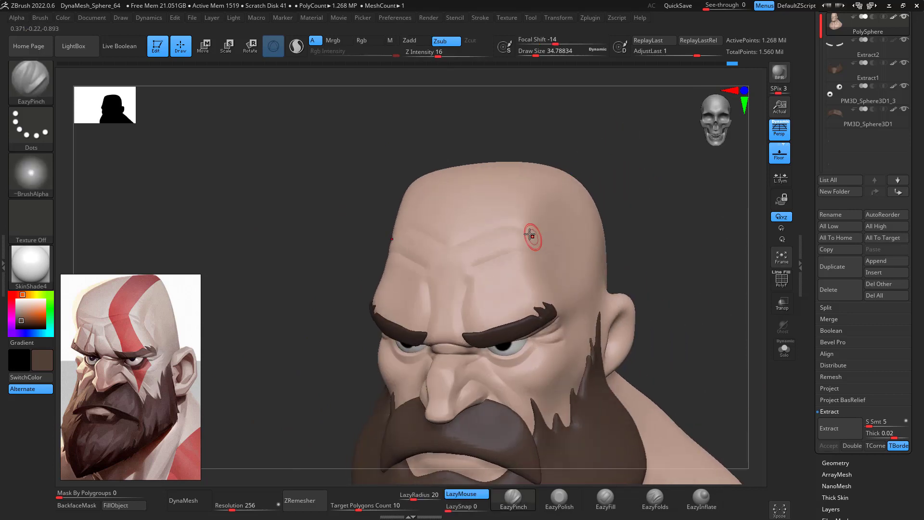
pyautogui.moveTo(525, 230); pyautogui.dragTo(544, 245)
pyautogui.moveTo(652, 212); pyautogui.dragTo(562, 252)
pyautogui.press('space')
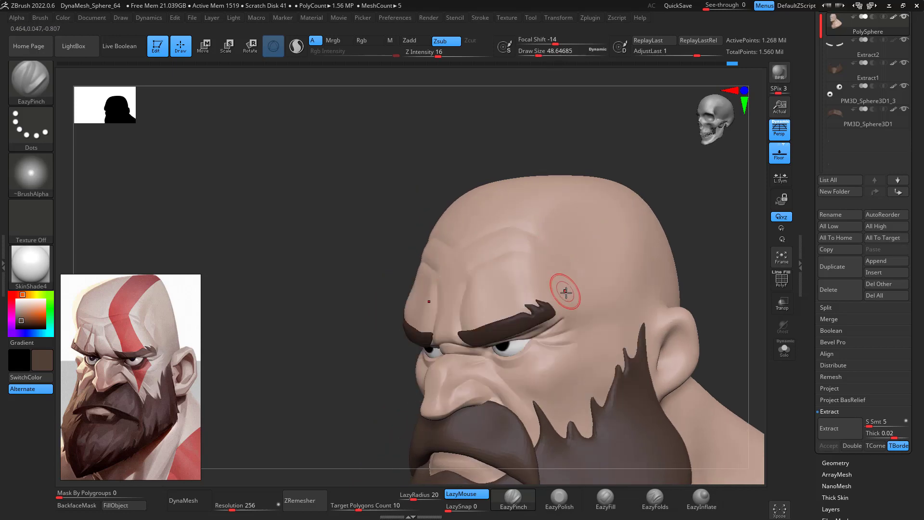
pyautogui.press('shift')
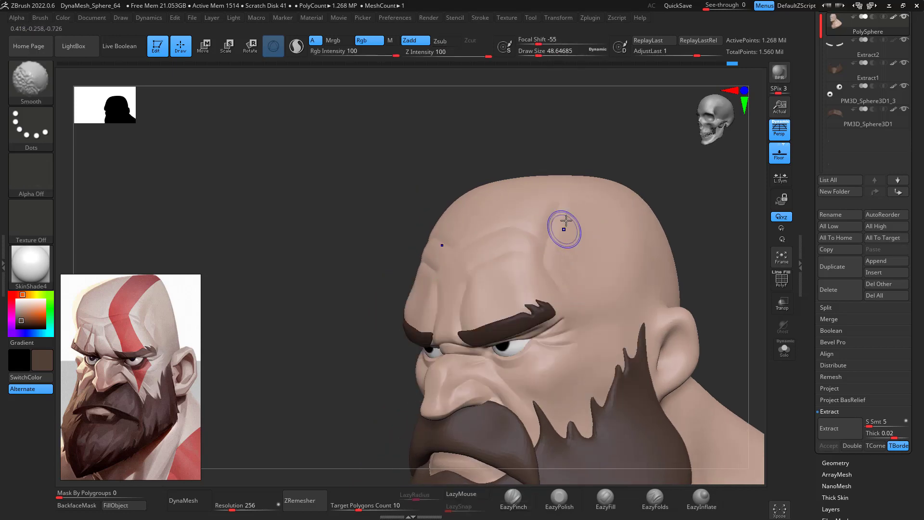
# Flatten the temple behind the crease with EazyPolish at a draw size of about 71, with the Rgb channel turned off
pyautogui.click(555, 506)
pyautogui.press('space')
pyautogui.moveTo(570, 281); pyautogui.dragTo(573, 281)
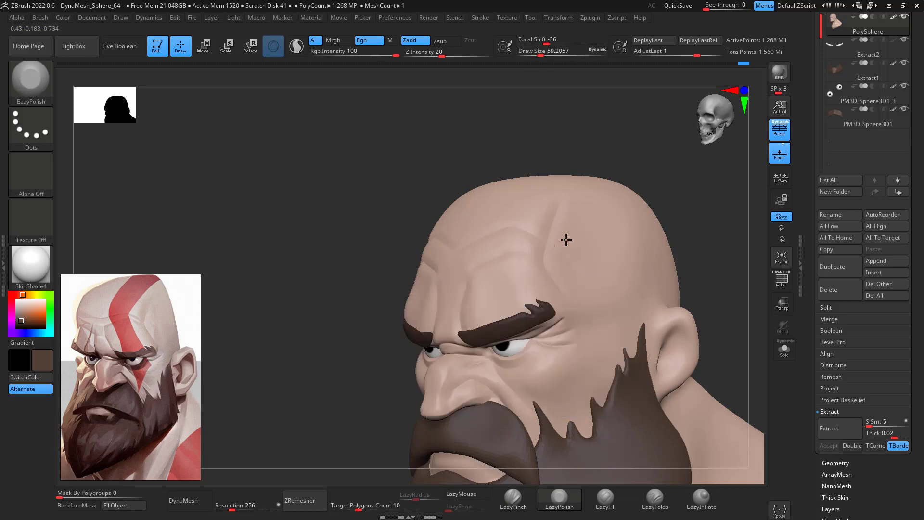
pyautogui.moveTo(566, 235); pyautogui.dragTo(563, 240)
pyautogui.hotkey('ctrl', 'z')
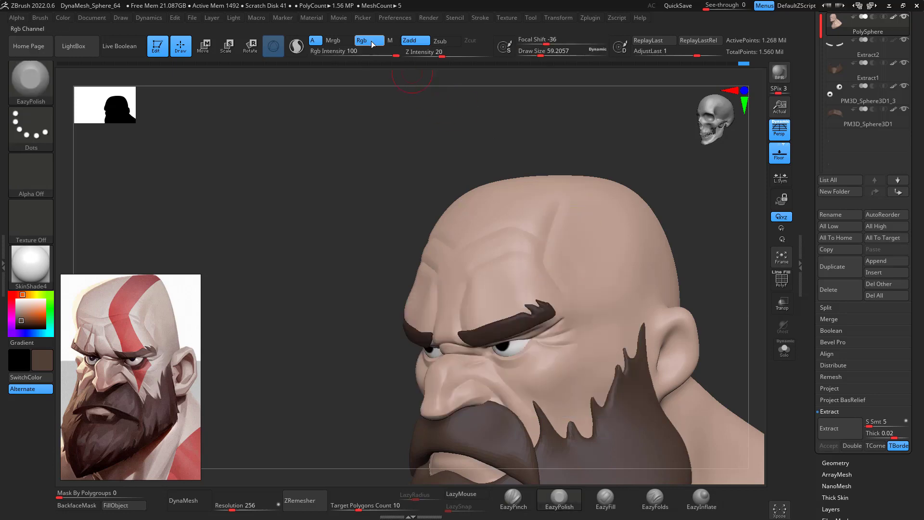
pyautogui.click(370, 41)
pyautogui.press('space')
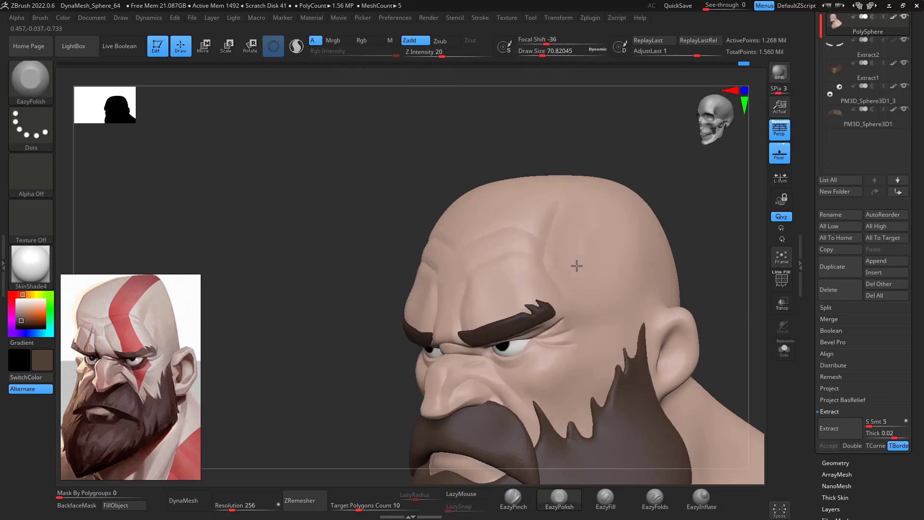
pyautogui.moveTo(652, 229)
pyautogui.mouseDown()
pyautogui.moveTo(709, 218)
pyautogui.moveTo(650, 229)
pyautogui.mouseUp()
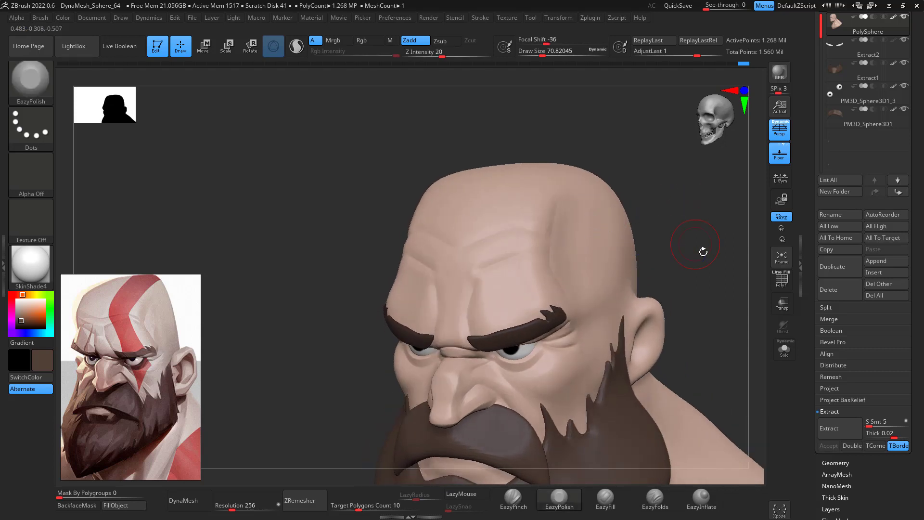
# Isolate the PolySphere head in Solo mode and sharpen the lip crease with EazyPinch at a draw size of about 44
pyautogui.moveTo(701, 247); pyautogui.dragTo(683, 221)
pyautogui.click(517, 498)
pyautogui.keyDown('alt'); pyautogui.moveTo(644, 199); pyautogui.dragTo(644, 245); pyautogui.keyUp('alt')
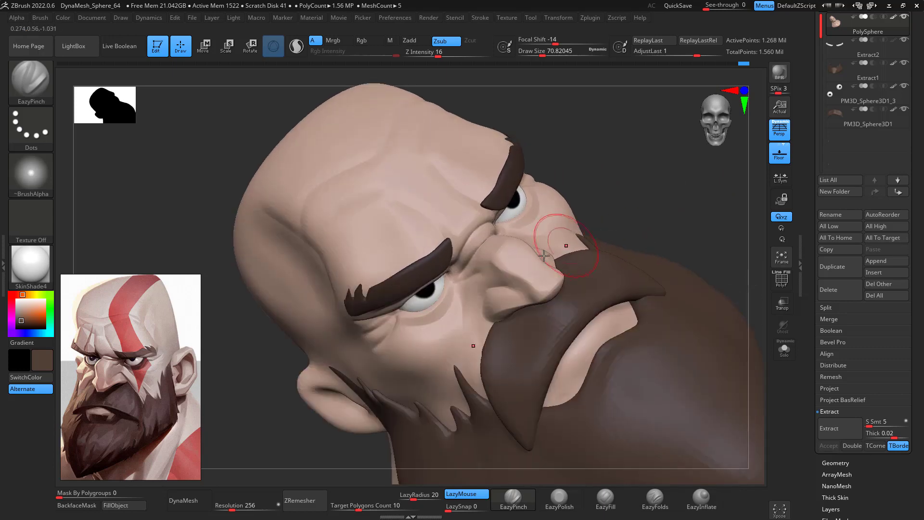
pyautogui.press('space')
pyautogui.moveTo(539, 300); pyautogui.dragTo(534, 300)
pyautogui.keyDown('alt'); pyautogui.moveTo(635, 207); pyautogui.dragTo(624, 132); pyautogui.keyUp('alt')
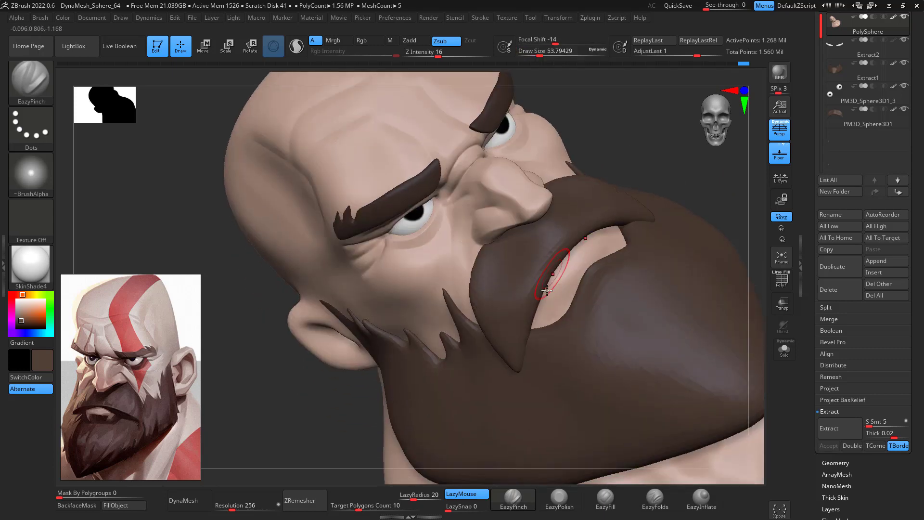
pyautogui.press('space')
pyautogui.moveTo(541, 306); pyautogui.dragTo(537, 307)
pyautogui.moveTo(681, 160); pyautogui.dragTo(699, 121)
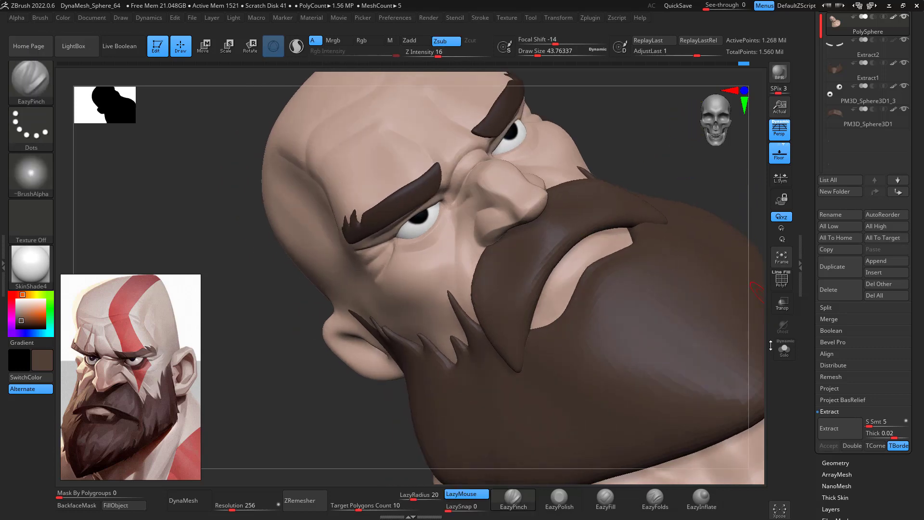
pyautogui.click(783, 348)
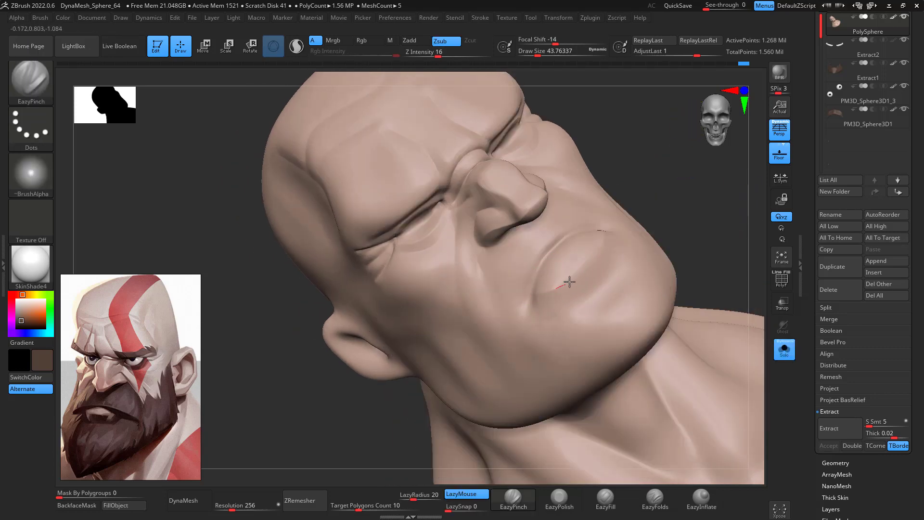
pyautogui.moveTo(607, 245); pyautogui.dragTo(610, 241)
# Smooth the pinched lip surface and turn Solo mode off to show all subtools
pyautogui.press('shift')
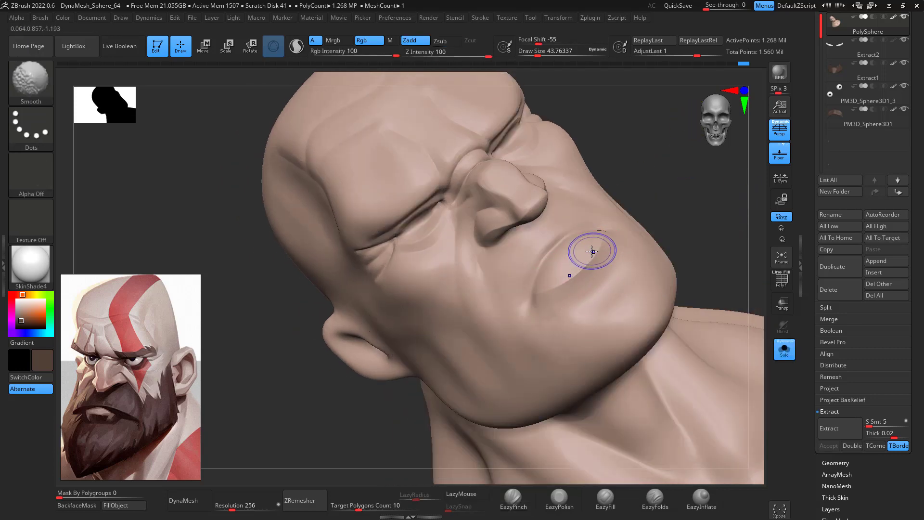
pyautogui.keyDown('shift'); pyautogui.moveTo(555, 337); pyautogui.dragTo(538, 333); pyautogui.keyUp('shift')
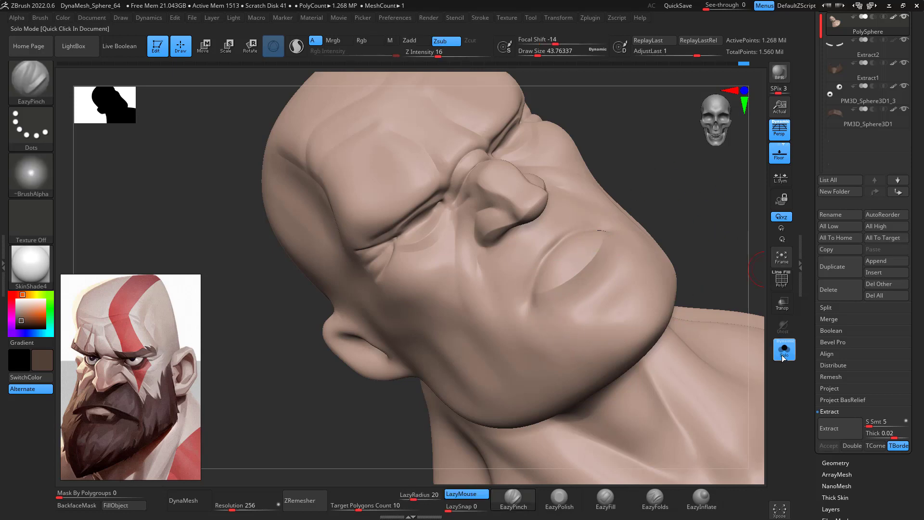
pyautogui.click(783, 352)
# Build up the inner ear around the canal with ClayBuildup, undo the last stroke and smooth the area
pyautogui.moveTo(757, 308); pyautogui.dragTo(702, 388)
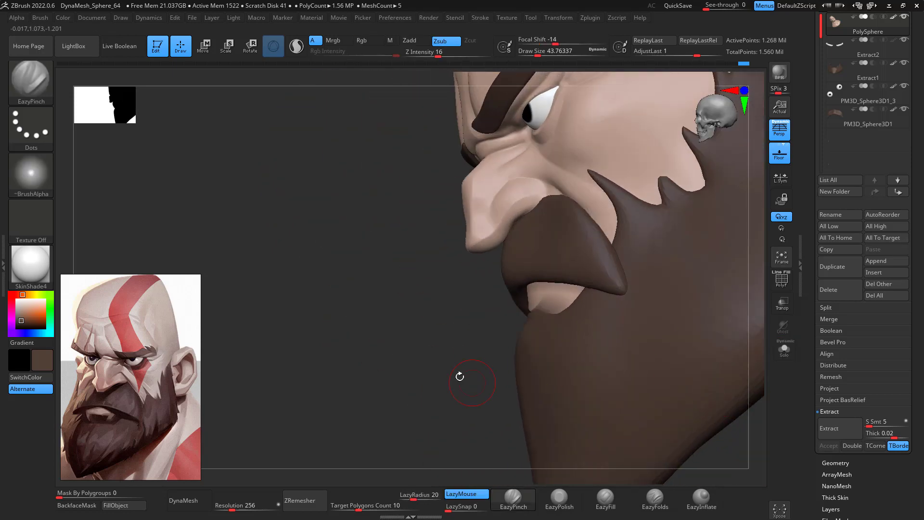
pyautogui.moveTo(459, 376); pyautogui.dragTo(542, 351)
pyautogui.moveTo(763, 332)
pyautogui.mouseDown()
pyautogui.moveTo(757, 275)
pyautogui.moveTo(761, 326)
pyautogui.moveTo(745, 306)
pyautogui.moveTo(652, 324)
pyautogui.moveTo(686, 289)
pyautogui.moveTo(639, 224)
pyautogui.moveTo(691, 220)
pyautogui.moveTo(703, 203)
pyautogui.moveTo(677, 246)
pyautogui.moveTo(594, 207)
pyautogui.mouseUp()
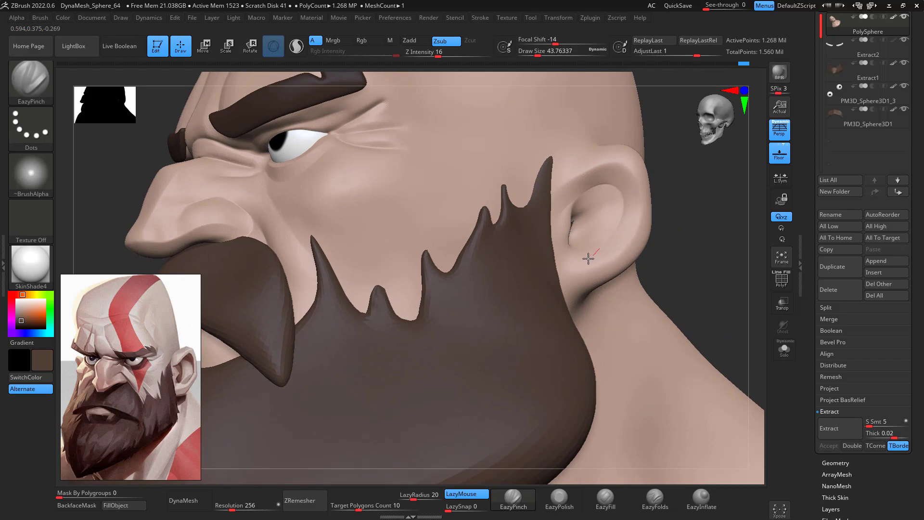
pyautogui.moveTo(663, 207)
pyautogui.mouseDown()
pyautogui.moveTo(721, 246)
pyautogui.moveTo(673, 235)
pyautogui.moveTo(668, 244)
pyautogui.mouseUp()
pyautogui.press('b')
pyautogui.press('c')
pyautogui.press('b')
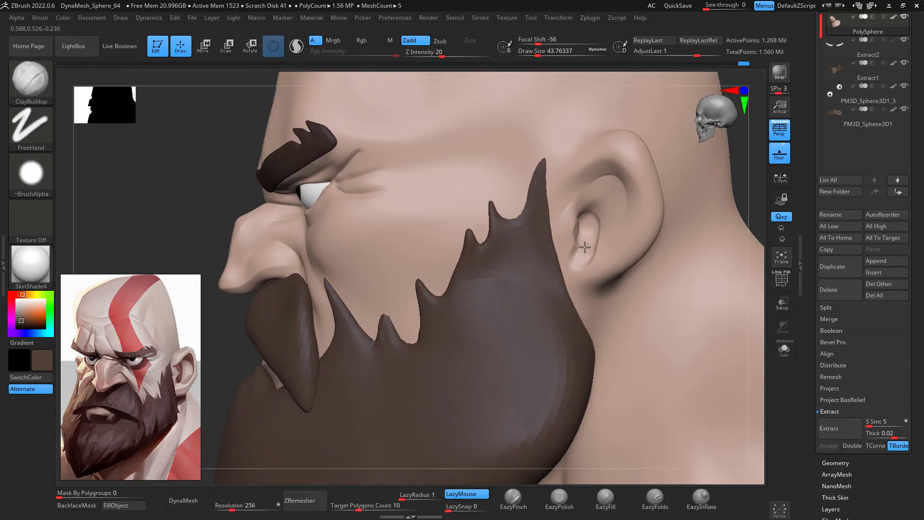
pyautogui.hotkey('ctrl', 'z')
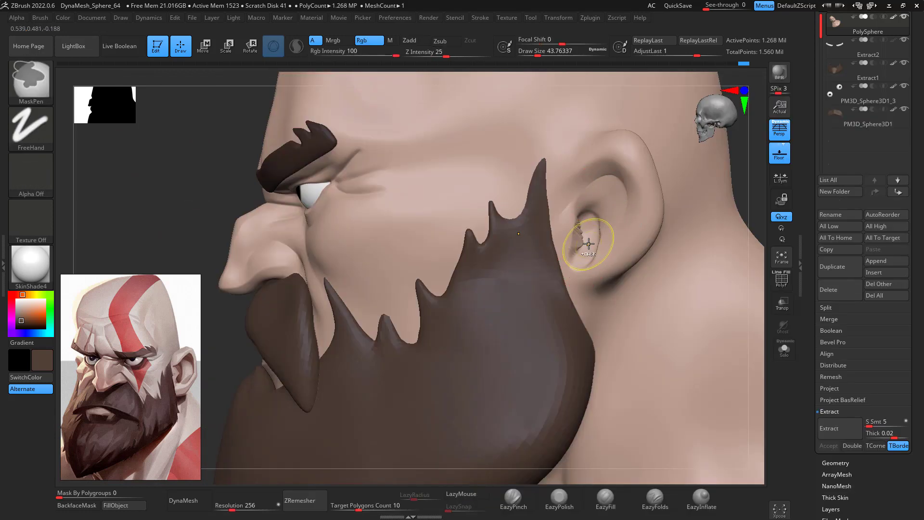
pyautogui.keyDown('shift'); pyautogui.moveTo(580, 238); pyautogui.dragTo(590, 222); pyautogui.keyUp('shift')
pyautogui.moveTo(617, 203); pyautogui.dragTo(680, 238, button='right')
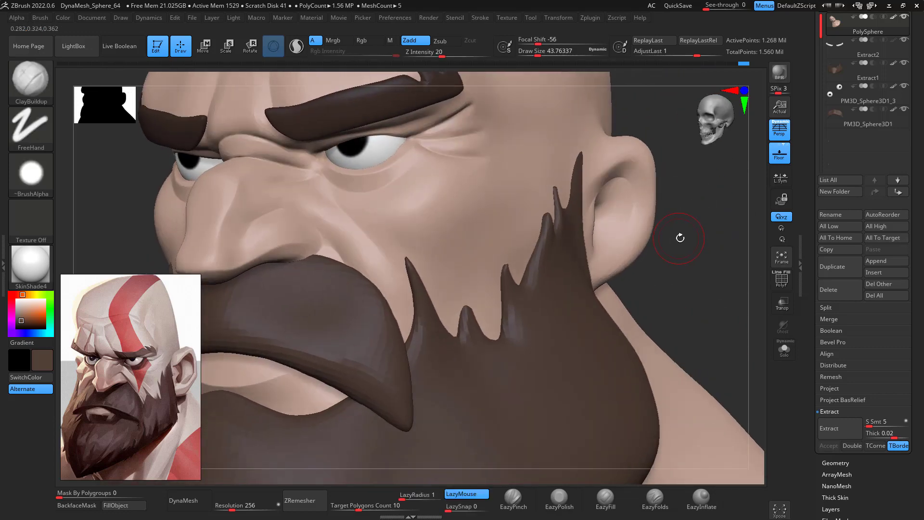
# Reshape the upper outline of the ear with the Move brush at a draw size of about 124
pyautogui.press('b')
pyautogui.press('m')
pyautogui.press('v')
pyautogui.press('space')
pyautogui.moveTo(687, 238); pyautogui.dragTo(699, 238)
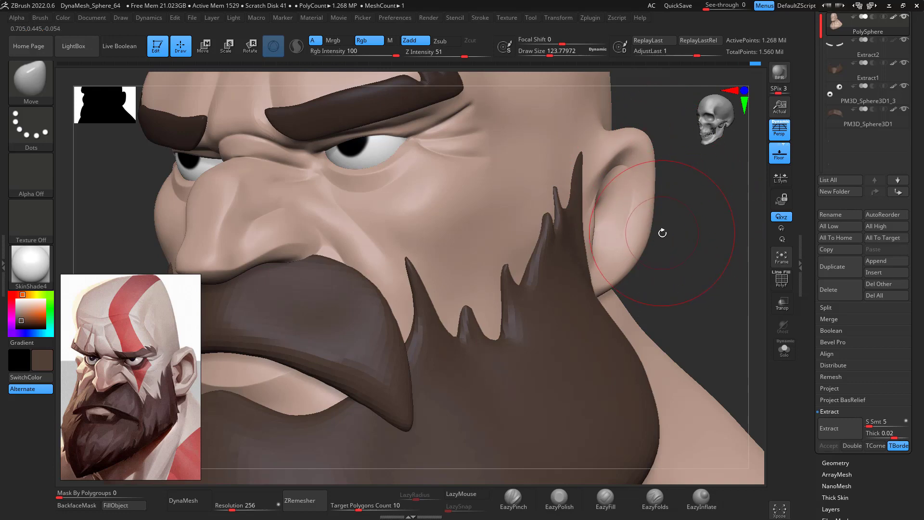
# Build up the folds inside the ear's outer rim with ClayBuildup at a draw size of about 46
pyautogui.press('b')
pyautogui.press('c')
pyautogui.press('b')
pyautogui.press('space')
pyautogui.moveTo(662, 234); pyautogui.dragTo(649, 234)
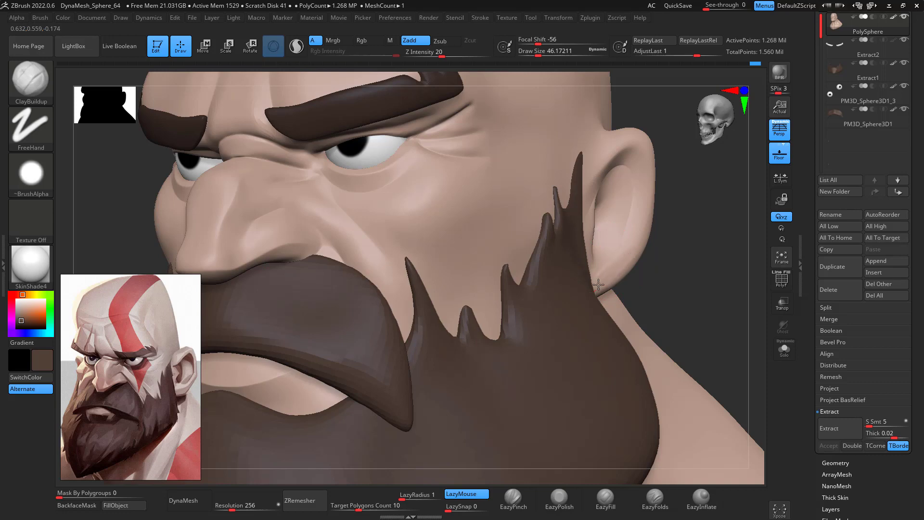
pyautogui.moveTo(615, 271); pyautogui.dragTo(635, 187)
pyautogui.moveTo(634, 239); pyautogui.dragTo(637, 215)
pyautogui.moveTo(636, 213)
pyautogui.mouseDown()
pyautogui.moveTo(646, 217)
pyautogui.moveTo(638, 147)
pyautogui.moveTo(618, 154)
pyautogui.mouseUp()
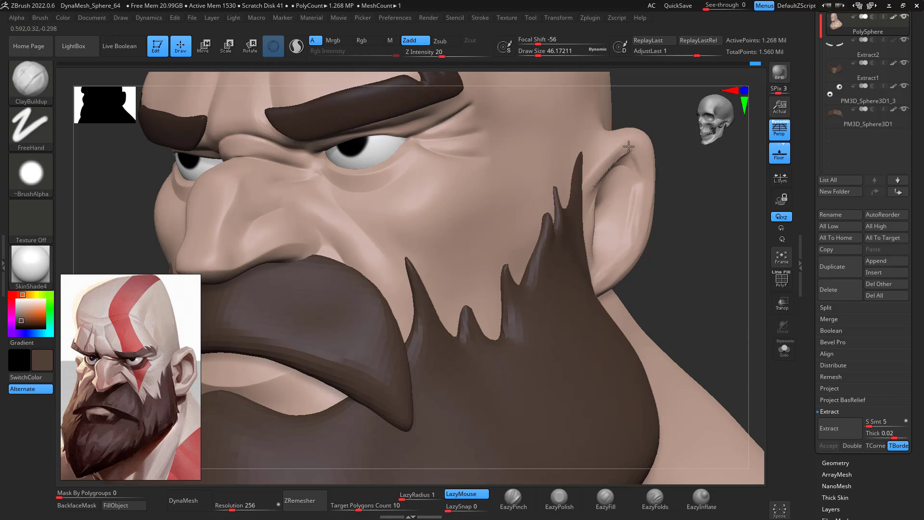
# Work the ear's upper fold with ClayBuildup and smooth the strokes along the fold and rim
pyautogui.moveTo(685, 164); pyautogui.dragTo(647, 148)
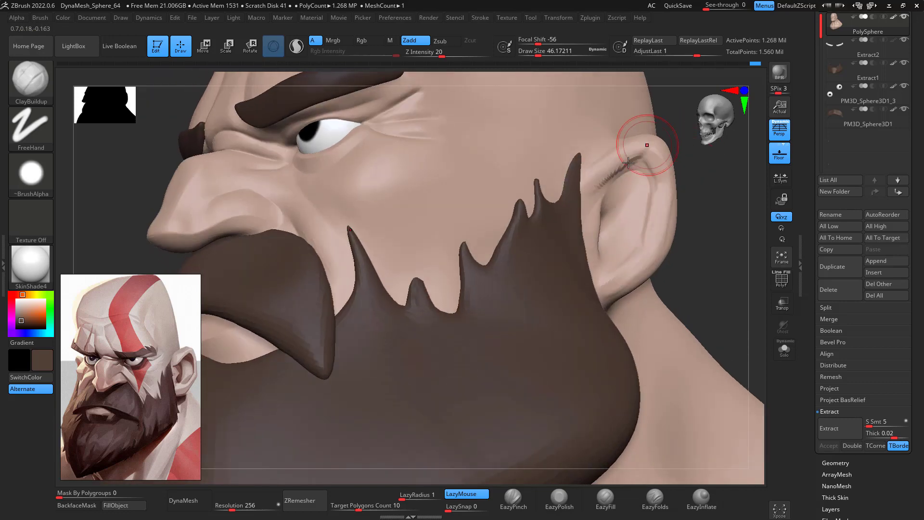
pyautogui.moveTo(611, 185)
pyautogui.keyDown('shift'); pyautogui.mouseDown()
pyautogui.moveTo(634, 165)
pyautogui.moveTo(653, 166)
pyautogui.mouseUp(); pyautogui.keyUp('shift')
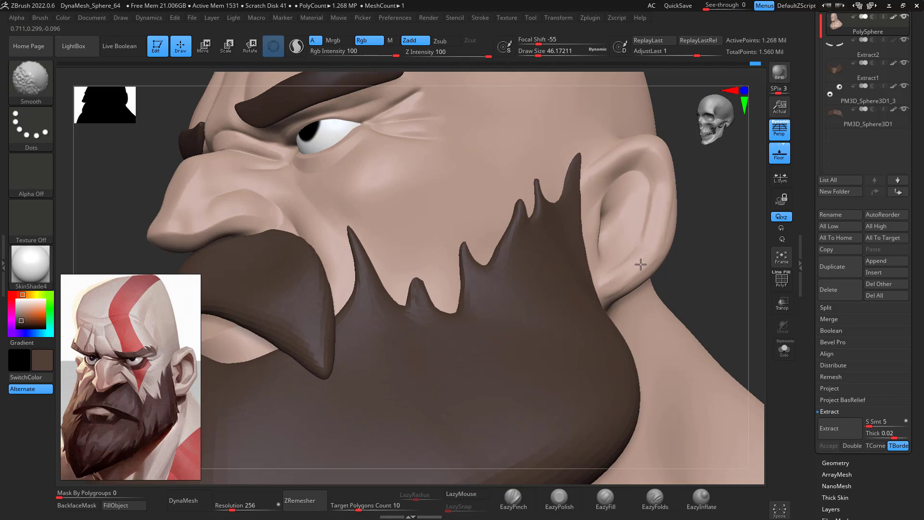
pyautogui.keyDown('shift'); pyautogui.moveTo(670, 233); pyautogui.dragTo(676, 209); pyautogui.keyUp('shift')
# Polish the ear's outer rim and lobe with EazyPolish at a draw size of about 68
pyautogui.moveTo(714, 218)
pyautogui.mouseDown()
pyautogui.moveTo(695, 226)
pyautogui.moveTo(701, 254)
pyautogui.mouseUp()
pyautogui.click(560, 499)
pyautogui.press('space')
pyautogui.moveTo(681, 218); pyautogui.dragTo(687, 217)
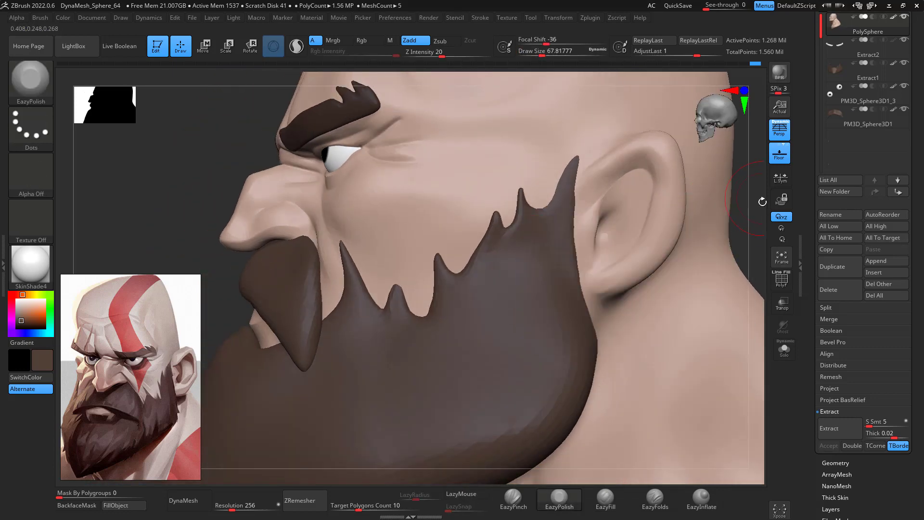
pyautogui.moveTo(762, 200); pyautogui.dragTo(726, 199)
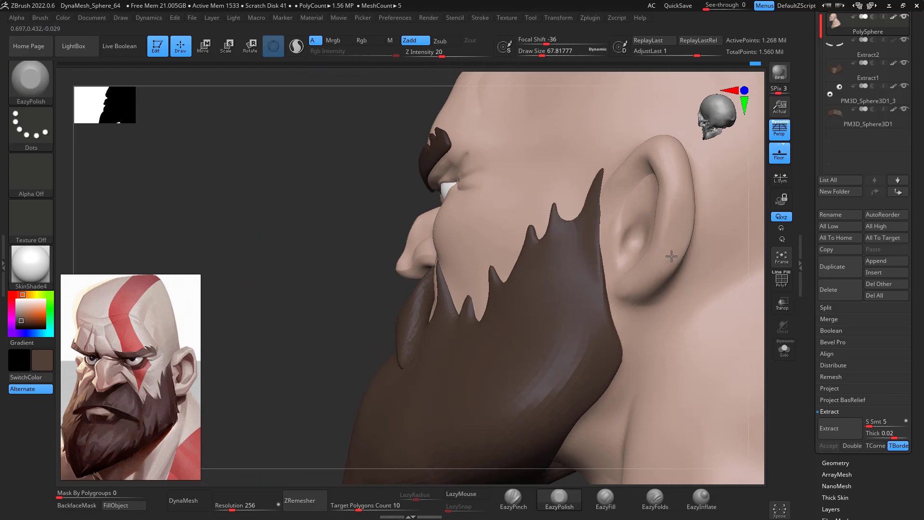
pyautogui.moveTo(671, 256); pyautogui.dragTo(663, 272)
pyautogui.moveTo(769, 290); pyautogui.dragTo(801, 288)
pyautogui.moveTo(639, 288); pyautogui.dragTo(671, 246)
pyautogui.moveTo(762, 213); pyautogui.dragTo(735, 213)
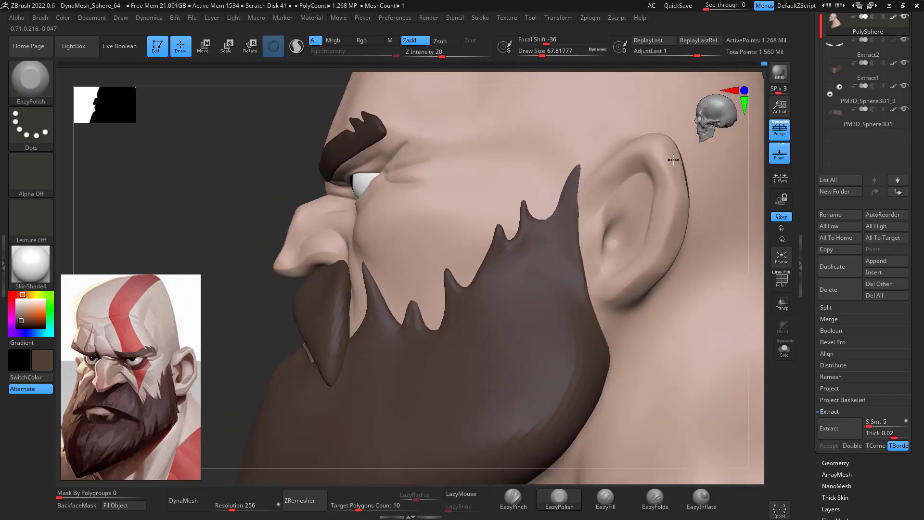
# Smooth the lower part of the ear's rim and polish the inner bowl of the ear with EazyPolish
pyautogui.moveTo(765, 256); pyautogui.dragTo(794, 249)
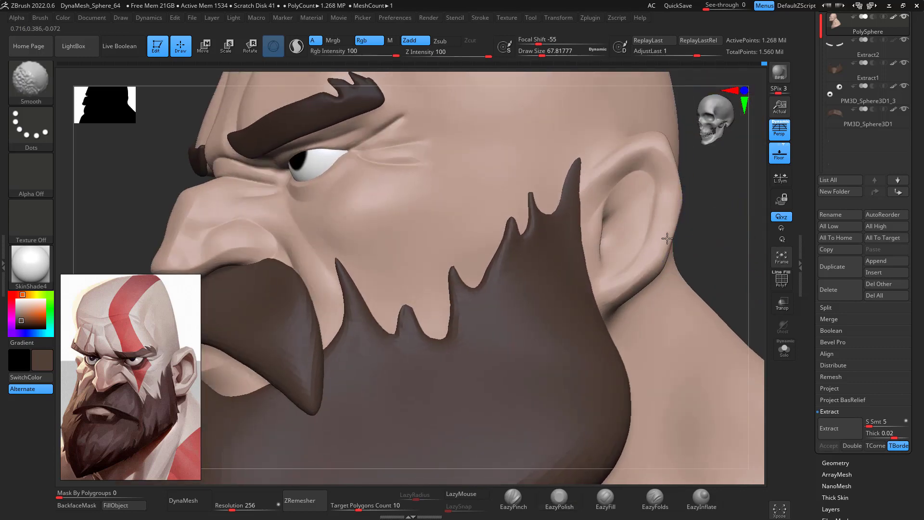
pyautogui.keyDown('shift'); pyautogui.moveTo(650, 259); pyautogui.dragTo(637, 279); pyautogui.keyUp('shift')
pyautogui.moveTo(730, 215)
pyautogui.mouseDown()
pyautogui.moveTo(740, 233)
pyautogui.moveTo(733, 230)
pyautogui.mouseUp()
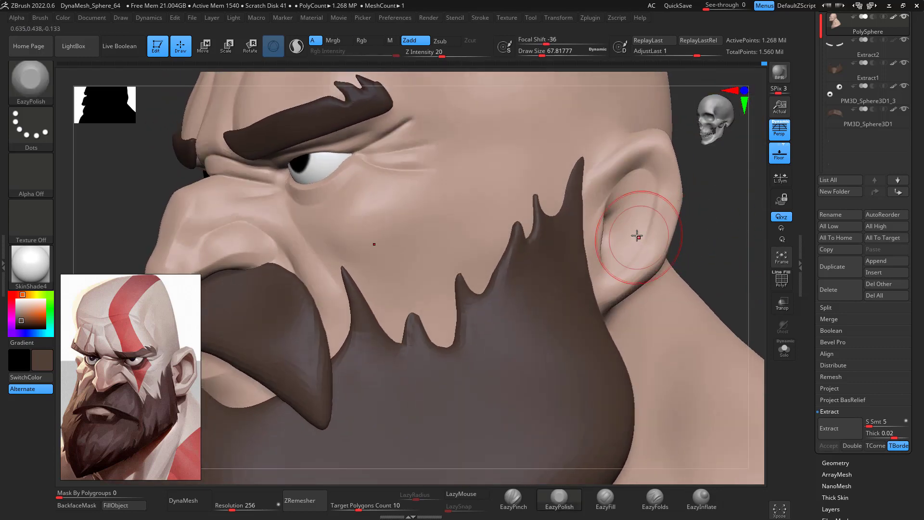
pyautogui.moveTo(637, 235); pyautogui.dragTo(640, 245)
# Add volume to the earlobe next to the beard with ClayBuildup at a draw size of about 68
pyautogui.press('b')
pyautogui.press('c')
pyautogui.press('b')
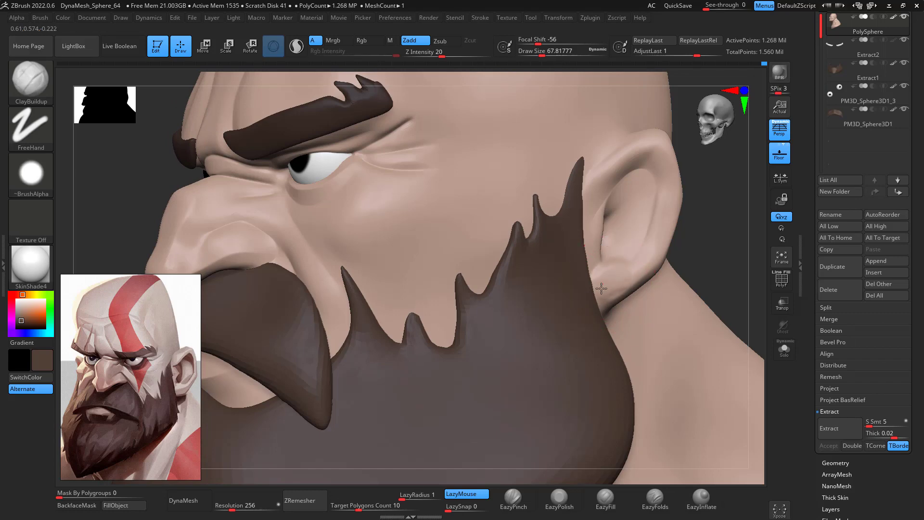
pyautogui.moveTo(717, 221)
pyautogui.mouseDown()
pyautogui.moveTo(722, 210)
pyautogui.moveTo(712, 220)
pyautogui.mouseUp()
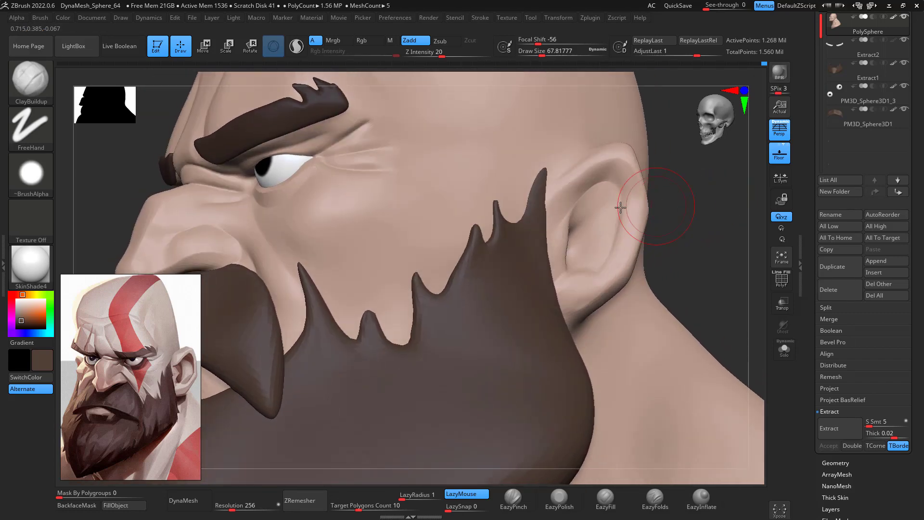
# Carve and smooth the front of the ear where the upper rim meets the head, using ClayBuildup at a draw size of about 35
pyautogui.press('s')
pyautogui.moveTo(588, 222)
pyautogui.mouseDown()
pyautogui.moveTo(579, 256)
pyautogui.moveTo(581, 233)
pyautogui.mouseUp()
pyautogui.moveTo(687, 219)
pyautogui.mouseDown()
pyautogui.moveTo(699, 228)
pyautogui.moveTo(660, 195)
pyautogui.mouseUp()
pyautogui.press('b')
pyautogui.press('c')
pyautogui.press('b')
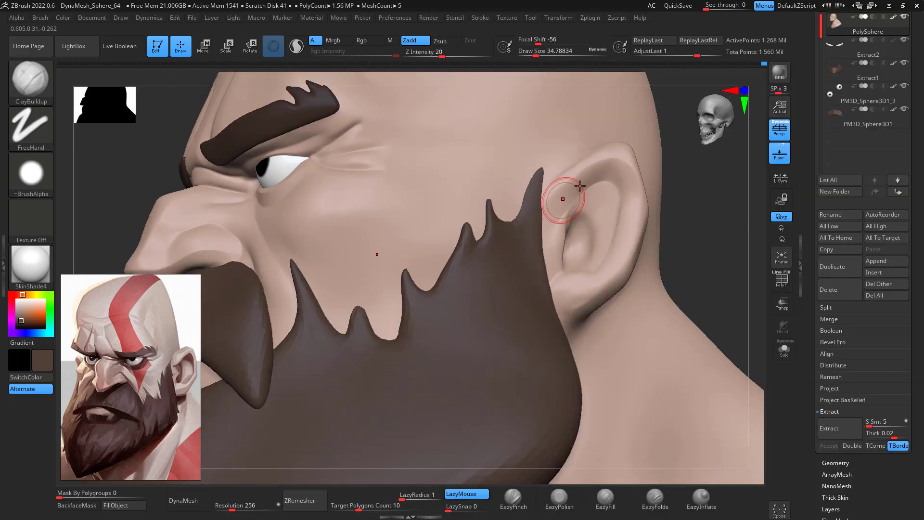
pyautogui.keyDown('alt'); pyautogui.moveTo(575, 192); pyautogui.dragTo(596, 175); pyautogui.keyUp('alt')
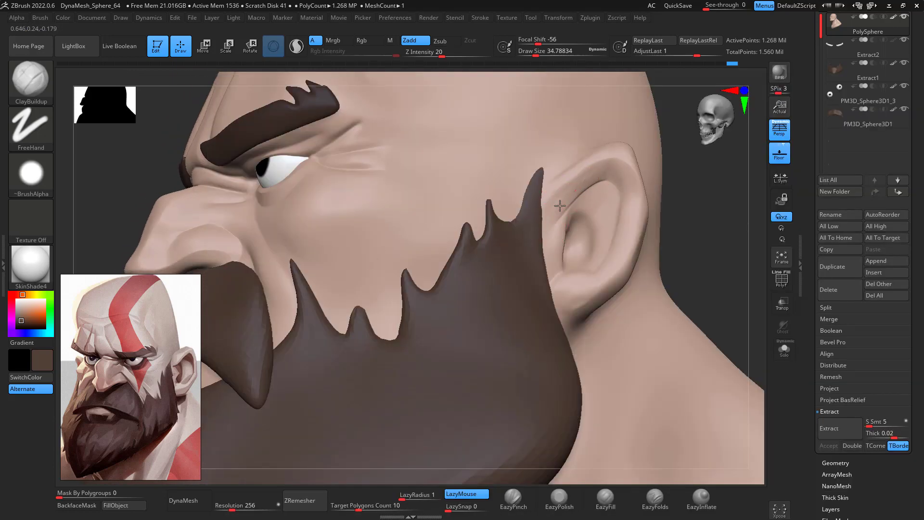
pyautogui.moveTo(560, 205)
pyautogui.mouseDown()
pyautogui.moveTo(592, 178)
pyautogui.moveTo(623, 171)
pyautogui.moveTo(549, 204)
pyautogui.mouseUp()
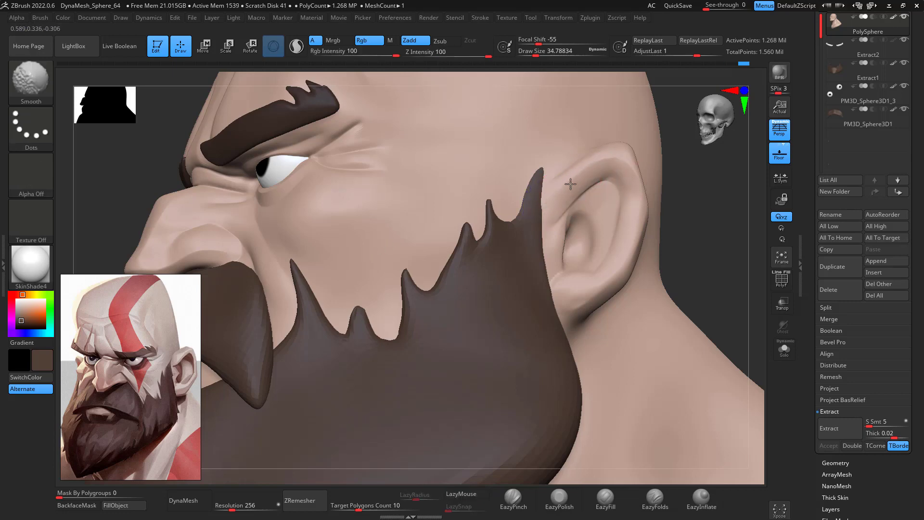
# Carve a crease along the inside of the ear's rim towards the lobe with DamStandard at a draw size of about 35
pyautogui.moveTo(678, 214)
pyautogui.mouseDown()
pyautogui.moveTo(716, 224)
pyautogui.moveTo(664, 241)
pyautogui.mouseUp()
pyautogui.press('b')
pyautogui.press('d')
pyautogui.press('s')
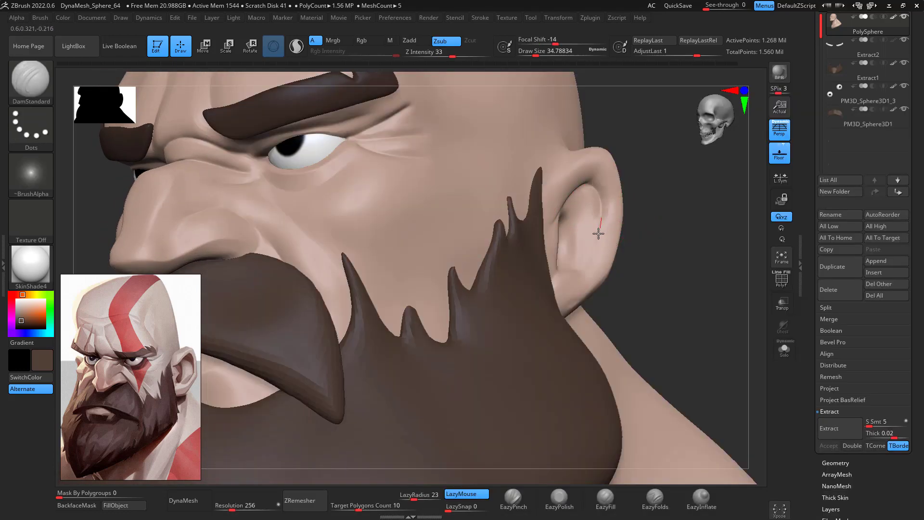
pyautogui.moveTo(583, 275); pyautogui.dragTo(579, 278)
# Polish the inner folds of the ear with EazyPolish at a draw size of about 39
pyautogui.moveTo(682, 234); pyautogui.dragTo(674, 238)
pyautogui.click(559, 495)
pyautogui.press('space')
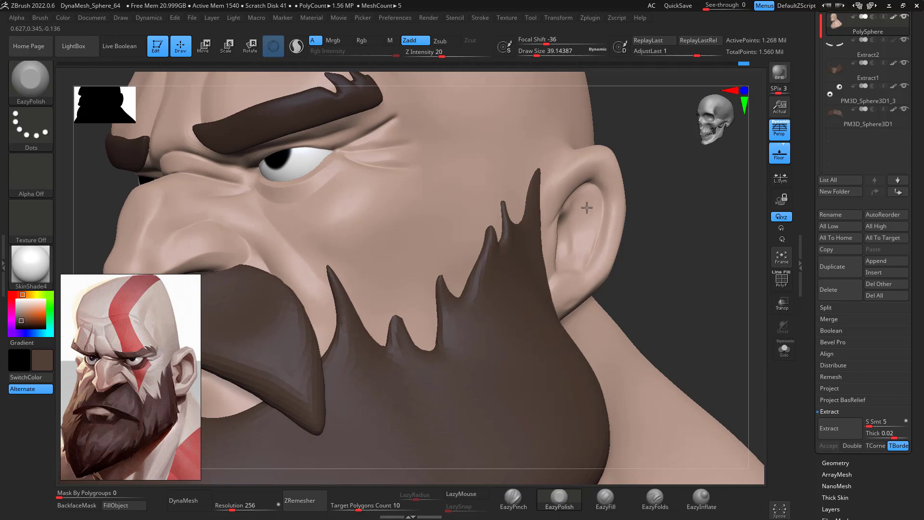
pyautogui.moveTo(587, 208); pyautogui.dragTo(587, 233)
# Sharpen the crease around the ear canal with EazyPinch and smooth the adjacent inner ear surface
pyautogui.moveTo(670, 250); pyautogui.dragTo(650, 233)
pyautogui.click(514, 496)
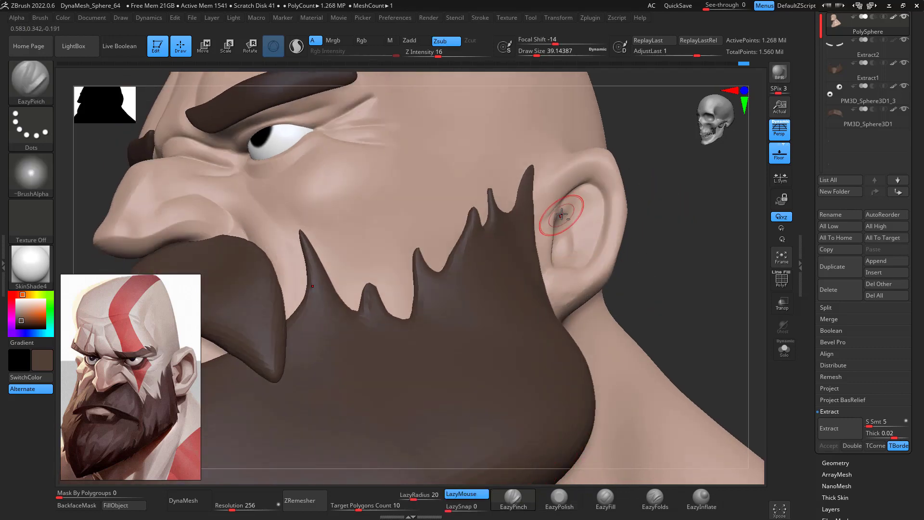
pyautogui.moveTo(562, 215); pyautogui.dragTo(568, 249)
pyautogui.keyDown('shift'); pyautogui.moveTo(586, 208); pyautogui.dragTo(582, 238); pyautogui.keyUp('shift')
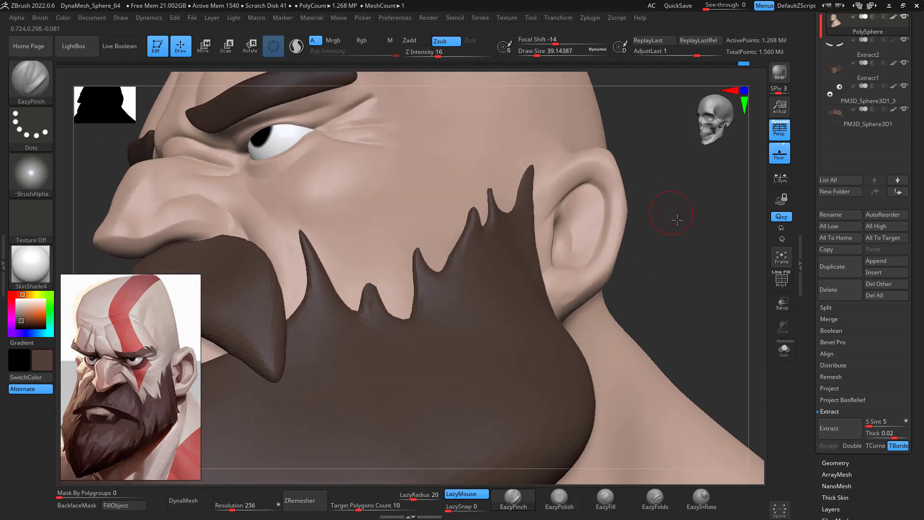
# Select the Extract1 beard subtool and push the beard's side inward near the neck with the Move brush at a draw size of about 299
pyautogui.moveTo(677, 217)
pyautogui.keyDown('shift'); pyautogui.mouseDown()
pyautogui.moveTo(695, 291)
pyautogui.moveTo(690, 250)
pyautogui.moveTo(674, 287)
pyautogui.moveTo(681, 297)
pyautogui.moveTo(691, 270)
pyautogui.moveTo(737, 254)
pyautogui.moveTo(706, 277)
pyautogui.moveTo(698, 258)
pyautogui.mouseUp(); pyautogui.keyUp('shift')
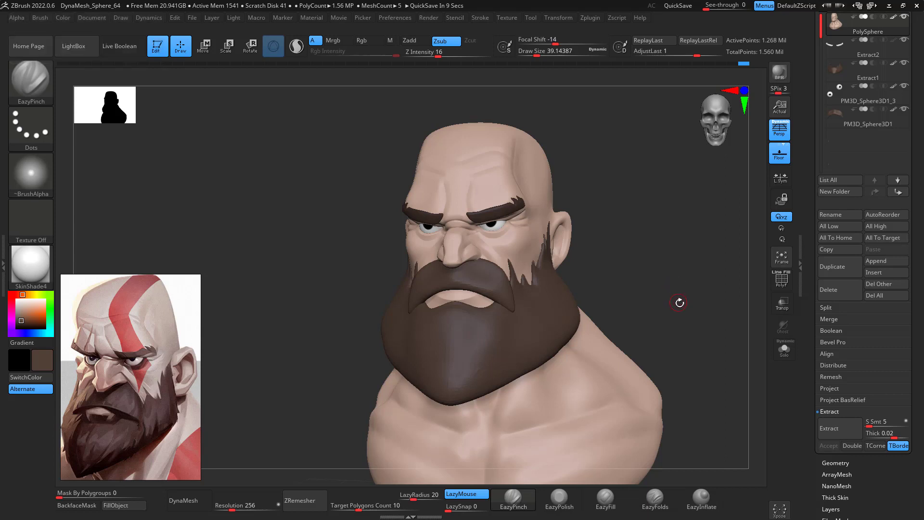
pyautogui.keyDown('shift'); pyautogui.moveTo(678, 316); pyautogui.dragTo(657, 324); pyautogui.keyUp('shift')
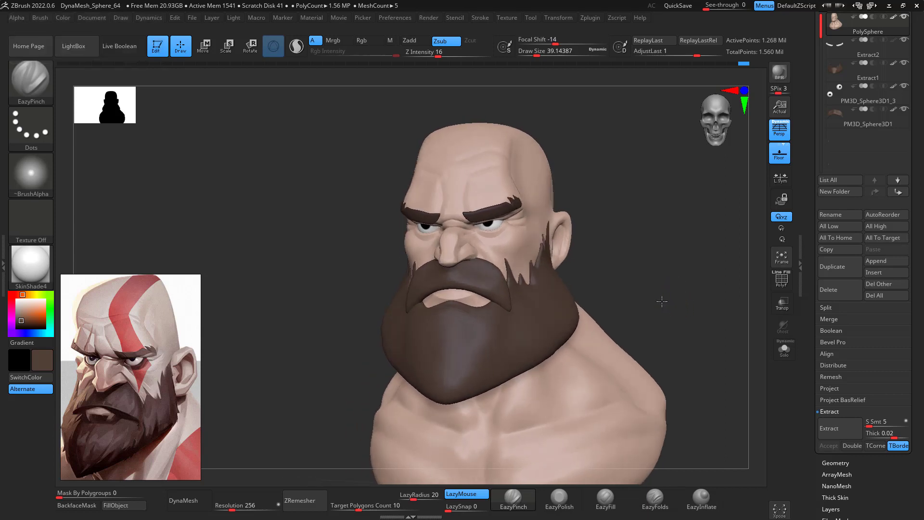
pyautogui.keyDown('alt'); pyautogui.click(657, 324); pyautogui.keyUp('alt')
pyautogui.press('n')
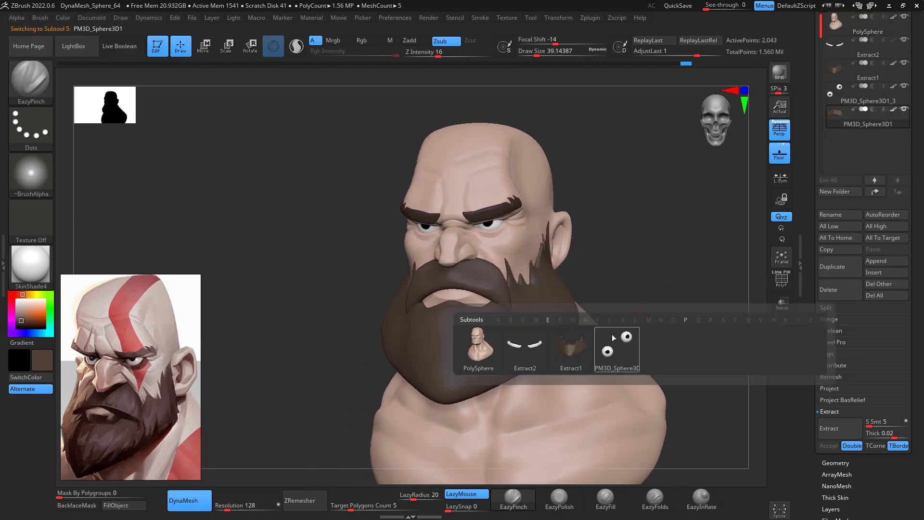
pyautogui.click(582, 351)
pyautogui.press('space')
pyautogui.moveTo(621, 309); pyautogui.dragTo(639, 309)
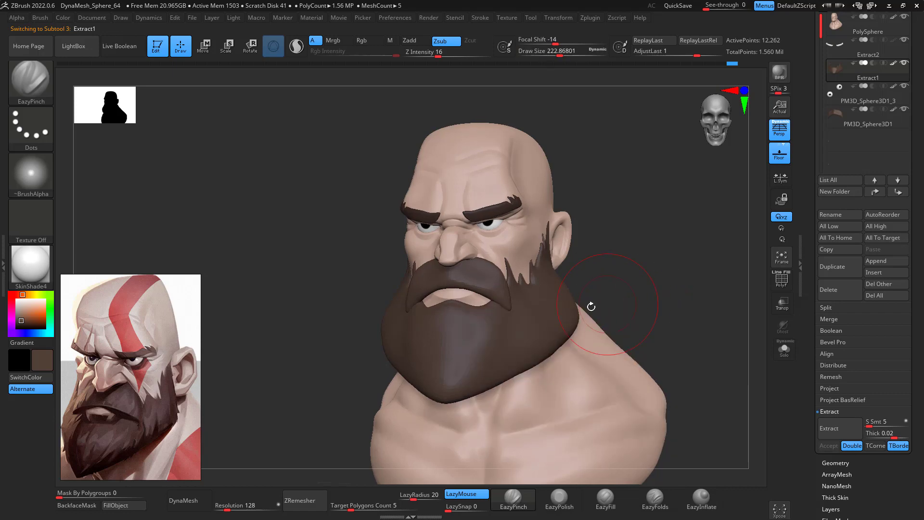
pyautogui.press('b')
pyautogui.press('m')
pyautogui.press('v')
pyautogui.press('space')
pyautogui.moveTo(580, 318); pyautogui.dragTo(570, 322)
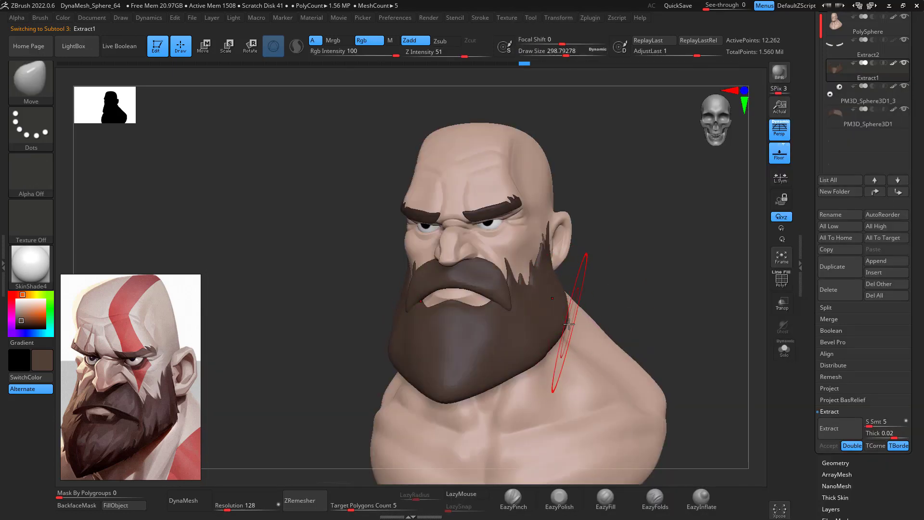
# Refine the beard's rear lower edge along the jaw with the Move brush, reducing its draw size to about 223
pyautogui.moveTo(647, 254); pyautogui.dragTo(605, 252)
pyautogui.moveTo(574, 294); pyautogui.dragTo(560, 305)
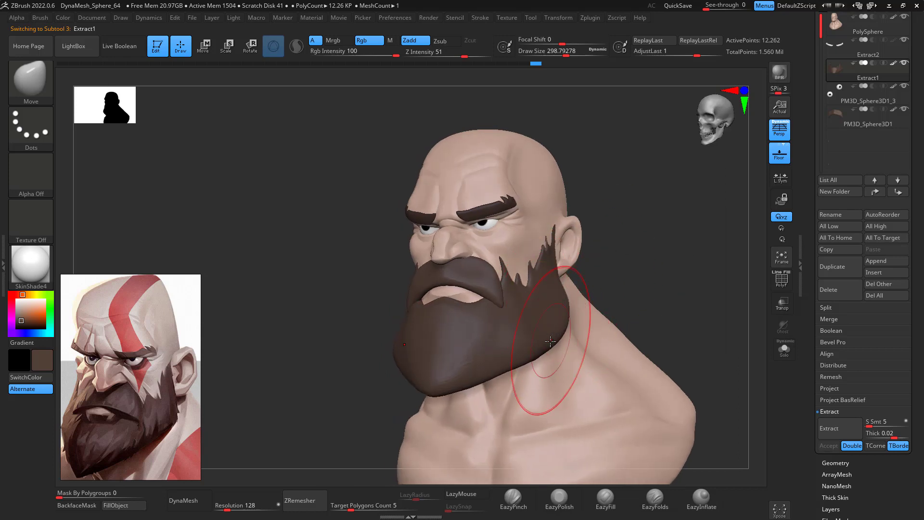
pyautogui.moveTo(548, 347); pyautogui.dragTo(541, 345)
pyautogui.moveTo(631, 268)
pyautogui.mouseDown()
pyautogui.moveTo(659, 275)
pyautogui.moveTo(632, 271)
pyautogui.moveTo(630, 230)
pyautogui.mouseUp()
pyautogui.press('space')
pyautogui.moveTo(551, 329); pyautogui.dragTo(551, 337)
pyautogui.moveTo(654, 284)
pyautogui.mouseDown()
pyautogui.moveTo(674, 353)
pyautogui.moveTo(551, 290)
pyautogui.mouseUp()
pyautogui.moveTo(602, 249); pyautogui.dragTo(642, 246)
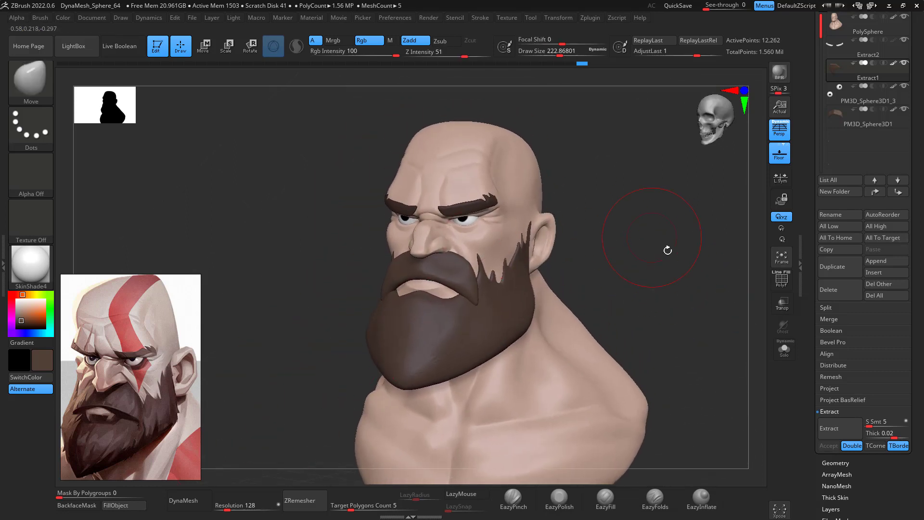
pyautogui.moveTo(673, 278)
pyautogui.mouseDown()
pyautogui.moveTo(694, 302)
pyautogui.moveTo(681, 311)
pyautogui.moveTo(672, 272)
pyautogui.moveTo(700, 290)
pyautogui.moveTo(679, 250)
pyautogui.moveTo(660, 250)
pyautogui.mouseUp()
# Select the PolySphere head subtool and sharpen the cheek plane below the outer eye with EazyPinch at a draw size of about 49
pyautogui.click(513, 498)
pyautogui.moveTo(668, 210)
pyautogui.mouseDown()
pyautogui.moveTo(657, 196)
pyautogui.moveTo(648, 219)
pyautogui.mouseUp()
pyautogui.press('n')
pyautogui.click(473, 278)
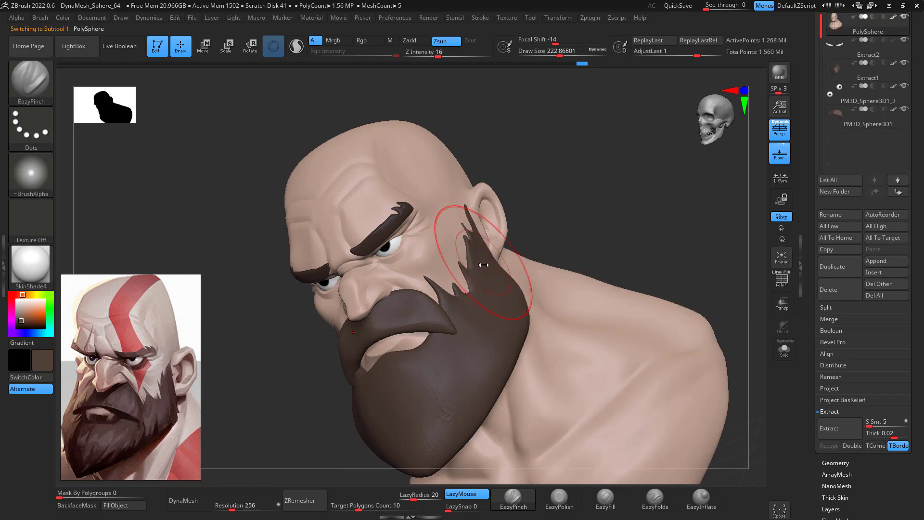
pyautogui.press('space')
pyautogui.moveTo(484, 265); pyautogui.dragTo(469, 264)
pyautogui.keyDown('alt'); pyautogui.moveTo(588, 219); pyautogui.dragTo(651, 205); pyautogui.keyUp('alt')
pyautogui.press('space')
pyautogui.moveTo(412, 250); pyautogui.dragTo(390, 252)
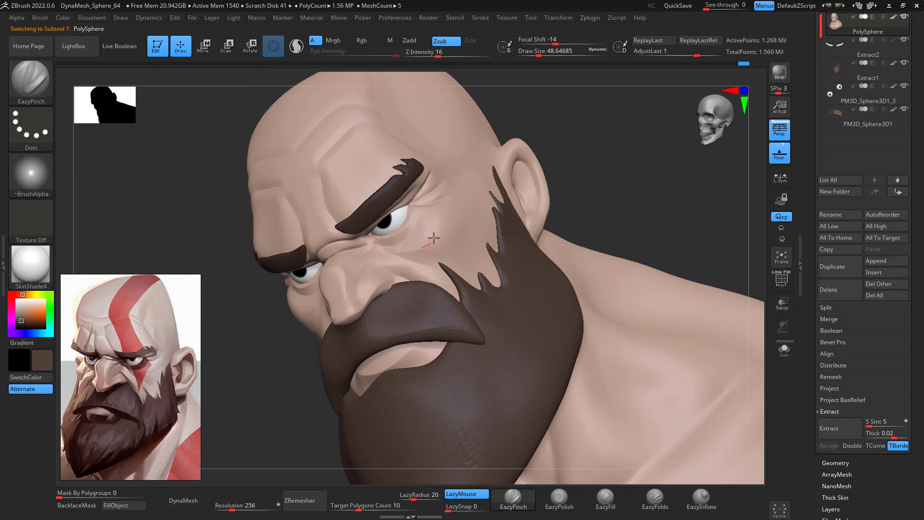
# Smooth the cheek between the eye and sideburn, and pinch the cheek crease running towards the beard's front spike
pyautogui.press('shift')
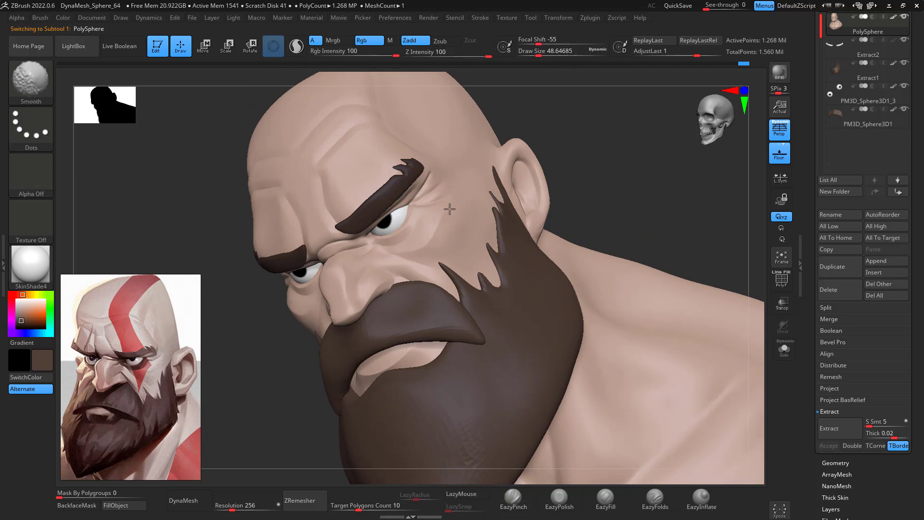
pyautogui.keyDown('shift'); pyautogui.moveTo(473, 216); pyautogui.dragTo(453, 231); pyautogui.keyUp('shift')
pyautogui.moveTo(401, 259); pyautogui.dragTo(454, 283)
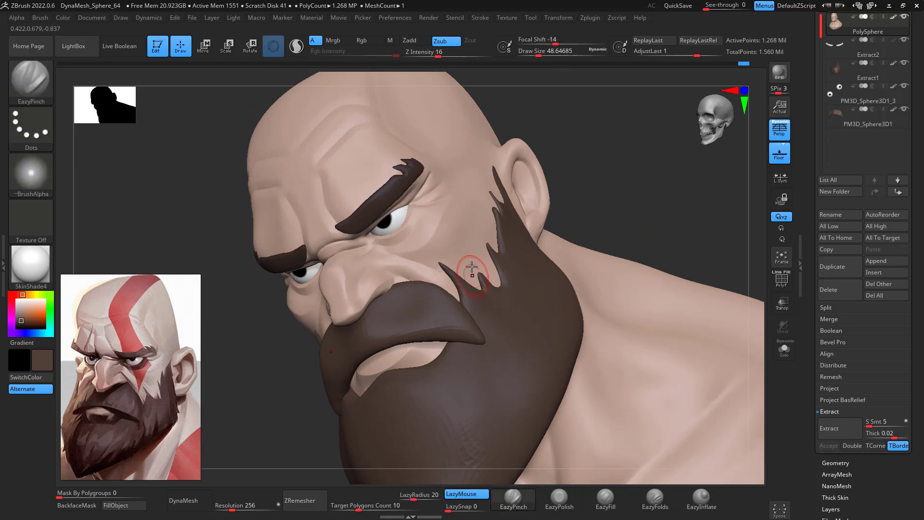
pyautogui.moveTo(613, 181)
pyautogui.mouseDown()
pyautogui.moveTo(681, 173)
pyautogui.moveTo(637, 210)
pyautogui.moveTo(656, 241)
pyautogui.mouseUp()
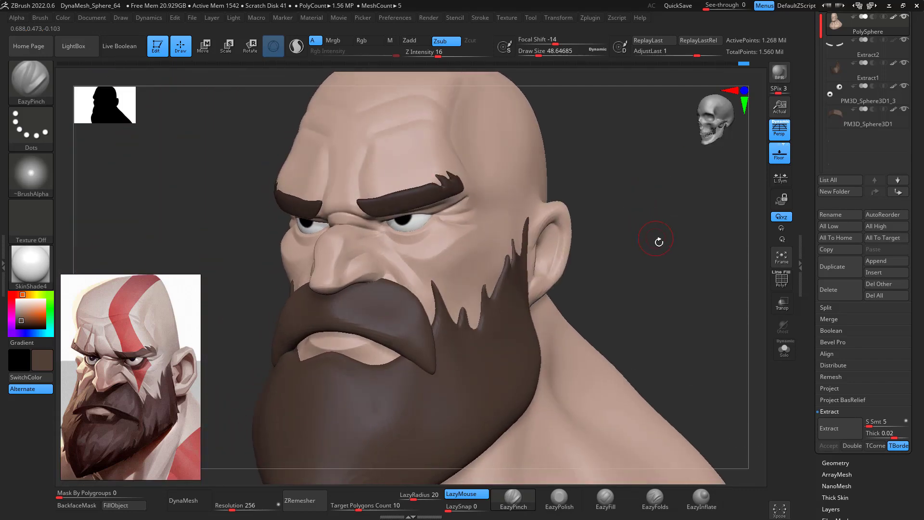
pyautogui.keyDown('shift'); pyautogui.moveTo(464, 260); pyautogui.dragTo(442, 240); pyautogui.keyUp('shift')
pyautogui.keyDown('shift'); pyautogui.moveTo(646, 278); pyautogui.dragTo(618, 255); pyautogui.keyUp('shift')
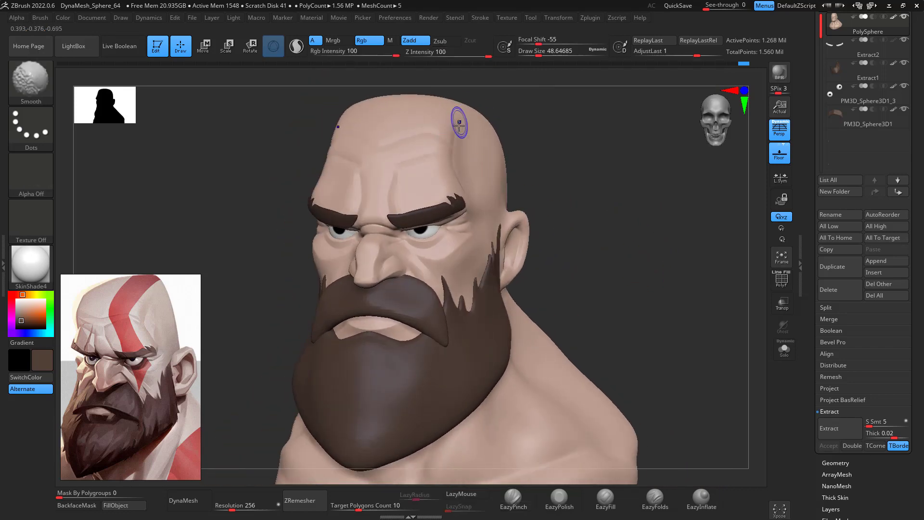
# Carve a vertical scar in the forehead above the brow with DamStandard at a draw size of about 29 and LazyRadius 1
pyautogui.moveTo(590, 188); pyautogui.dragTo(555, 243)
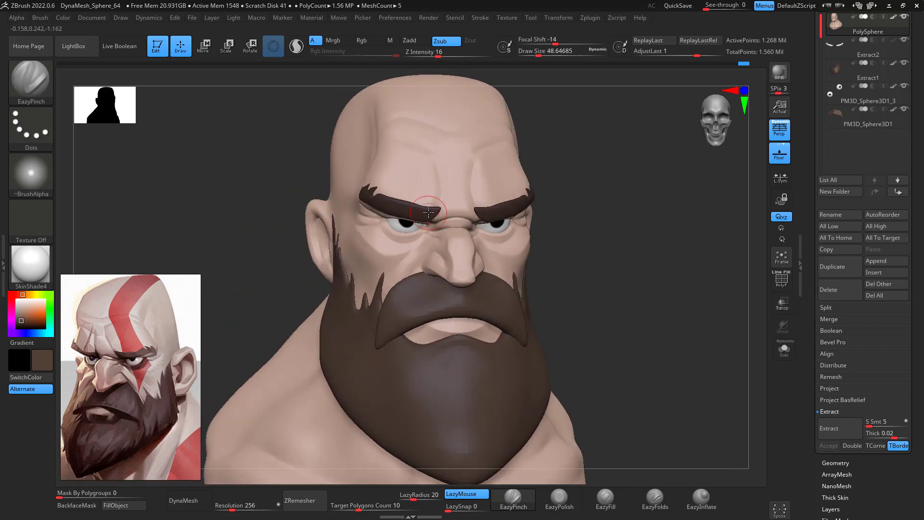
pyautogui.press('b')
pyautogui.press('d')
pyautogui.press('s')
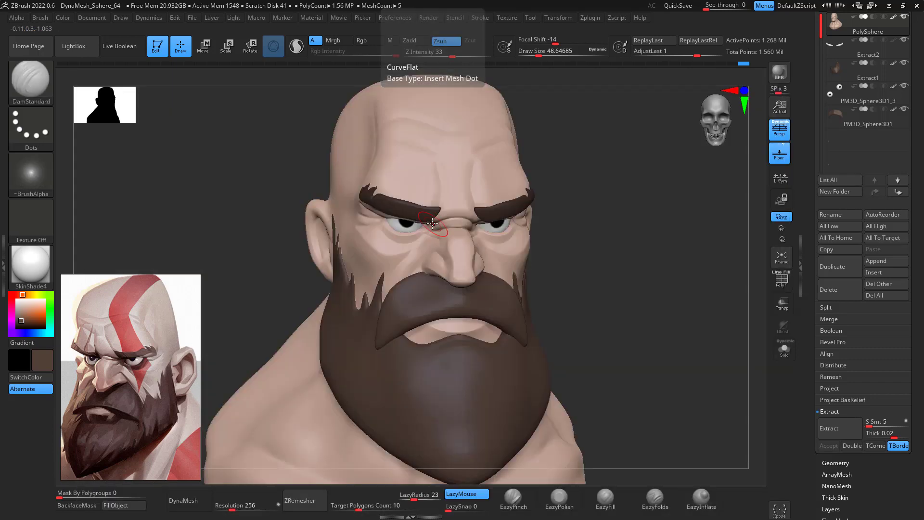
pyautogui.press('space')
pyautogui.moveTo(437, 224); pyautogui.dragTo(440, 224)
pyautogui.moveTo(603, 192)
pyautogui.keyDown('alt'); pyautogui.mouseDown()
pyautogui.moveTo(594, 223)
pyautogui.moveTo(639, 255)
pyautogui.mouseUp(); pyautogui.keyUp('alt')
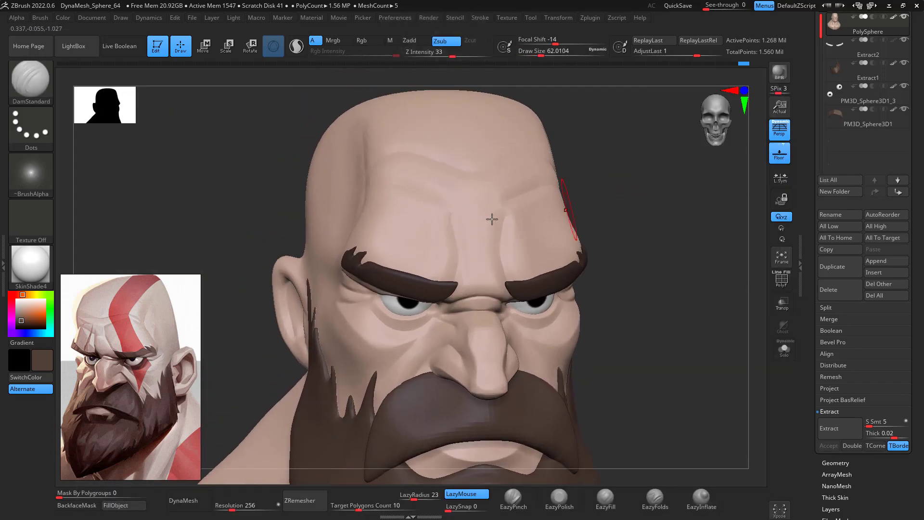
pyautogui.press('space')
pyautogui.moveTo(416, 263); pyautogui.dragTo(409, 263)
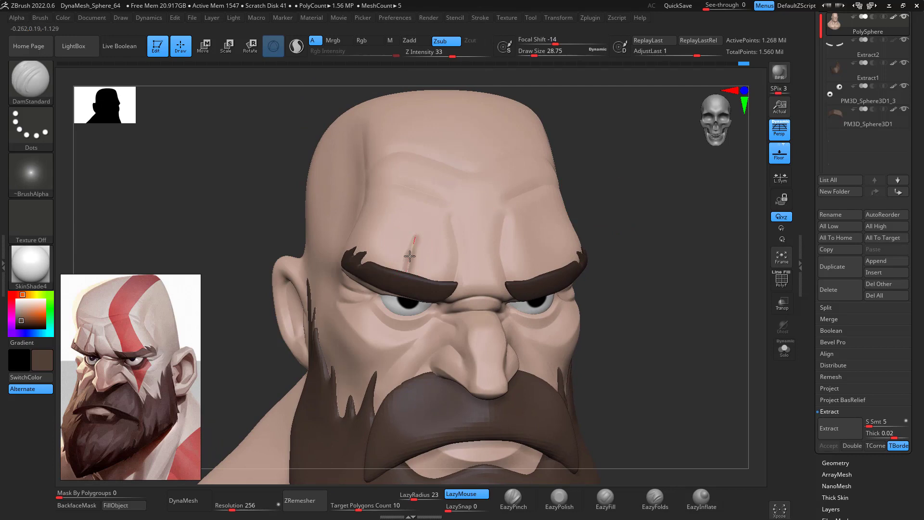
pyautogui.moveTo(410, 255); pyautogui.dragTo(405, 269)
pyautogui.moveTo(413, 499); pyautogui.dragTo(400, 498)
pyautogui.moveTo(405, 273); pyautogui.dragTo(402, 273)
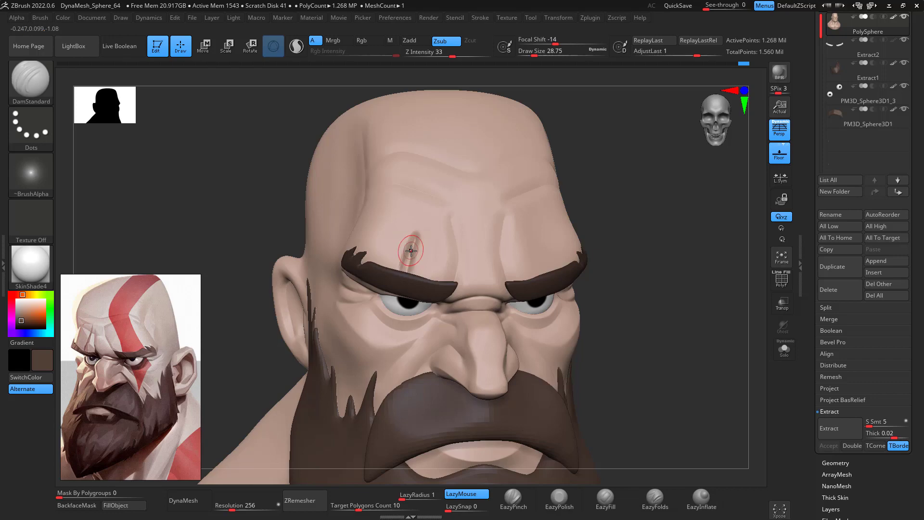
# Extend and soften the forehead scar with DamStandard at a draw size of about 16, and carve its continuation on the cheek beneath the eye
pyautogui.press('space')
pyautogui.moveTo(419, 235); pyautogui.dragTo(413, 230)
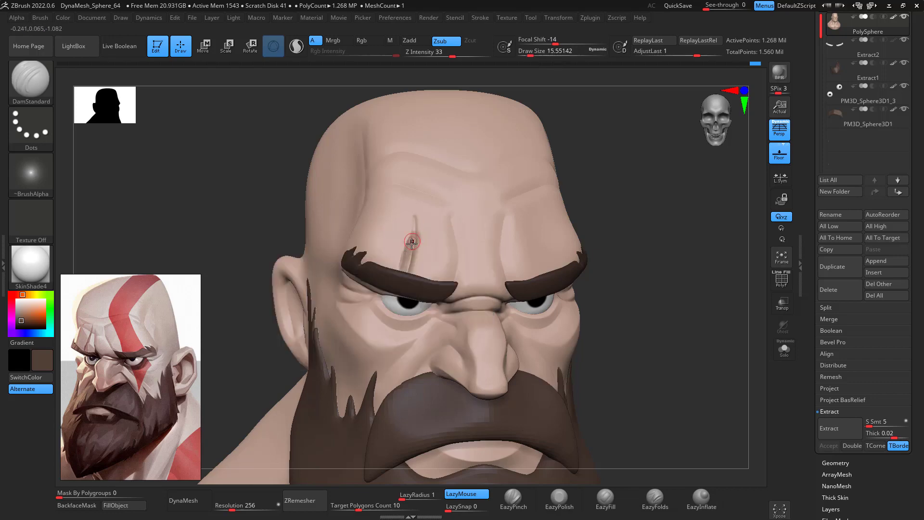
pyautogui.press('shift')
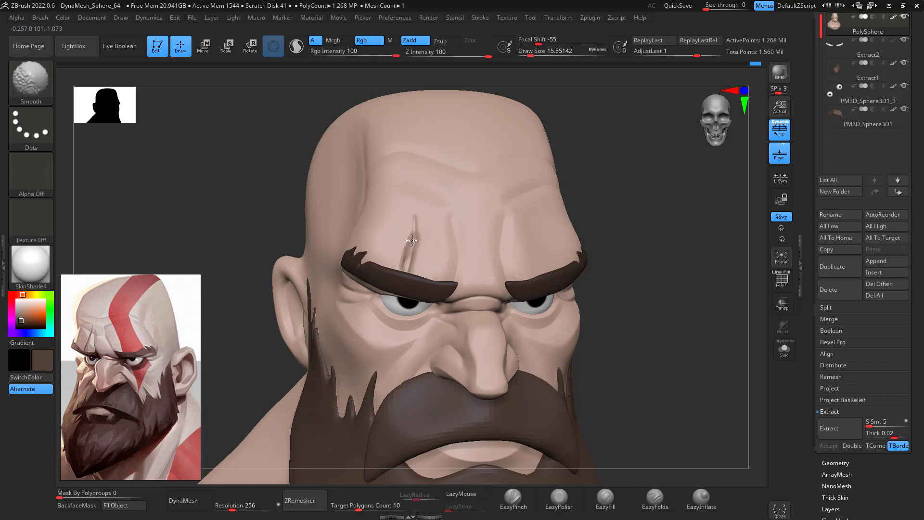
pyautogui.keyDown('shift'); pyautogui.moveTo(405, 264); pyautogui.dragTo(415, 228); pyautogui.keyUp('shift')
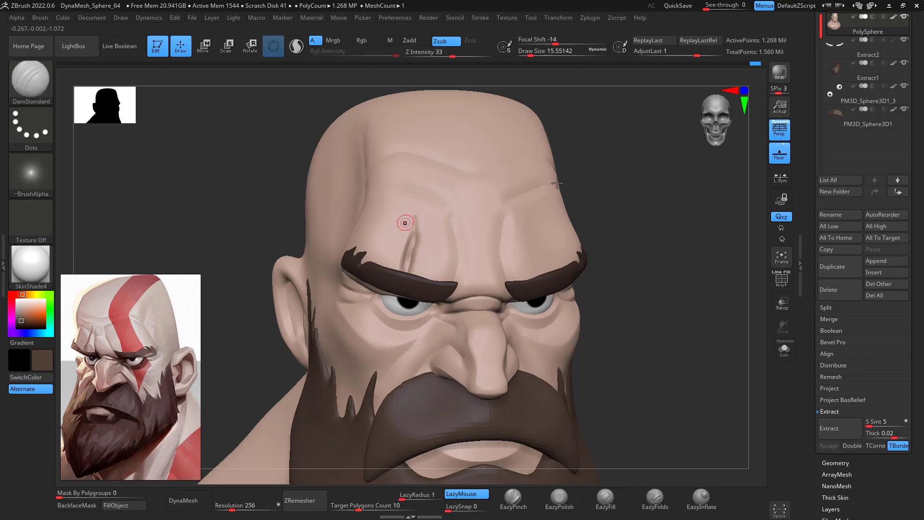
pyautogui.moveTo(626, 212); pyautogui.dragTo(684, 248)
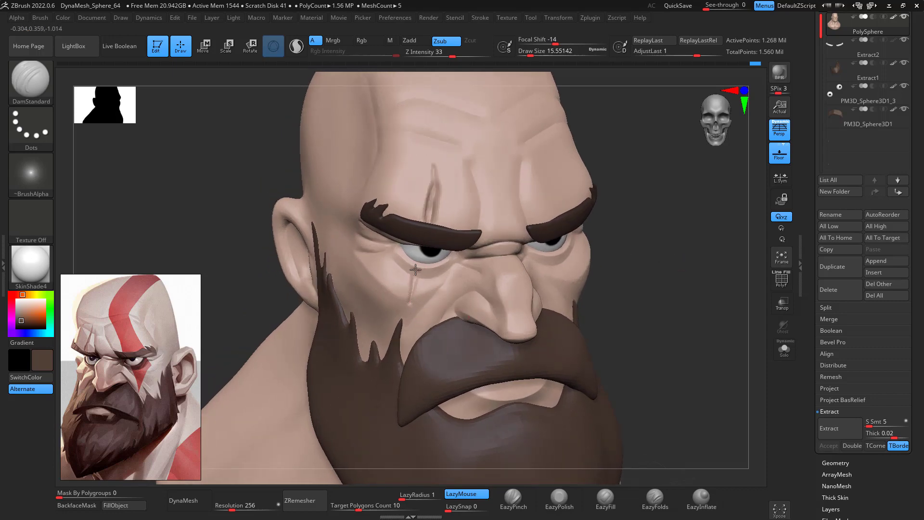
pyautogui.moveTo(410, 301); pyautogui.dragTo(410, 286)
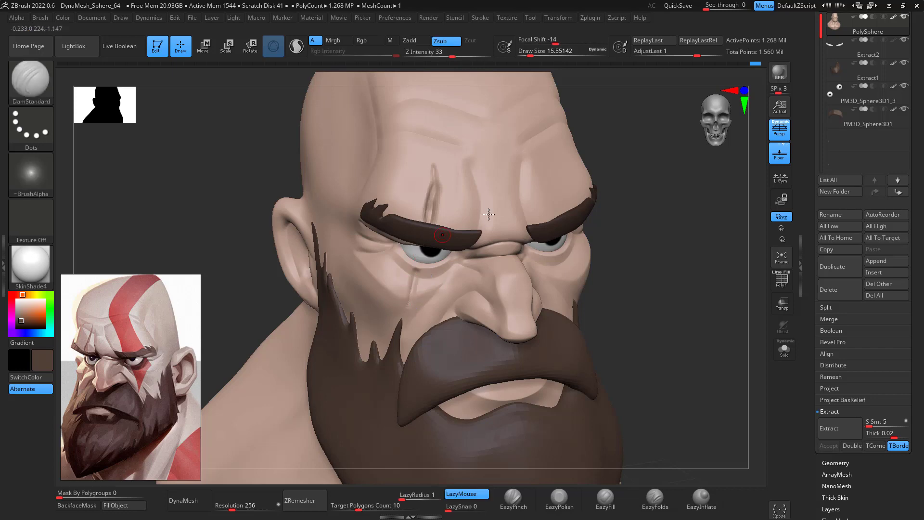
# Sharpen the edges of the scar above the brow with EazyPinch at a draw size of about 16 and lightly smooth it
pyautogui.moveTo(674, 202)
pyautogui.mouseDown()
pyautogui.moveTo(636, 192)
pyautogui.moveTo(673, 251)
pyautogui.moveTo(679, 369)
pyautogui.mouseUp()
pyautogui.click(513, 498)
pyautogui.press('space')
pyautogui.moveTo(394, 240)
pyautogui.mouseDown()
pyautogui.moveTo(417, 181)
pyautogui.moveTo(406, 173)
pyautogui.moveTo(421, 256)
pyautogui.mouseUp()
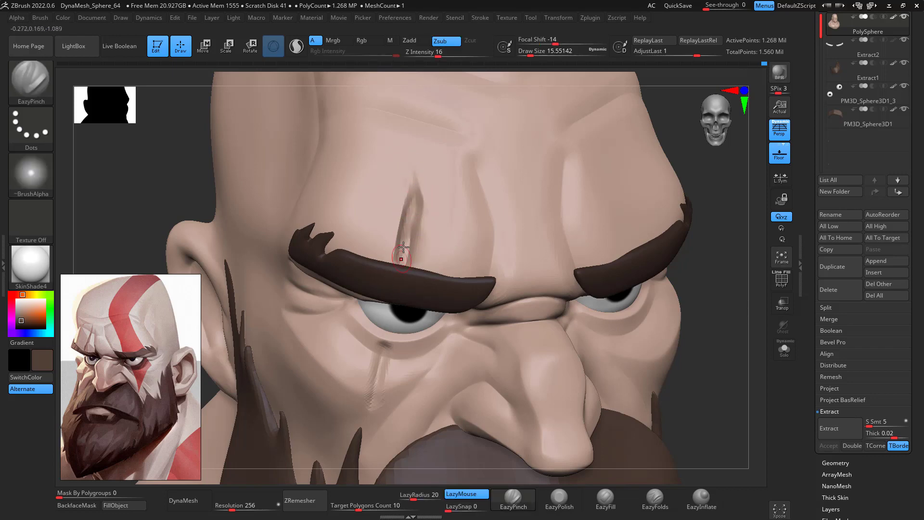
pyautogui.moveTo(416, 210)
pyautogui.mouseDown()
pyautogui.moveTo(420, 202)
pyautogui.moveTo(418, 233)
pyautogui.mouseUp()
pyautogui.keyDown('shift'); pyautogui.moveTo(411, 217); pyautogui.dragTo(403, 260); pyautogui.keyUp('shift')
# Pinch the cheek scar beneath the eye into a sharper crease and smooth its lower end
pyautogui.keyDown('alt'); pyautogui.moveTo(724, 330); pyautogui.dragTo(757, 194); pyautogui.keyUp('alt')
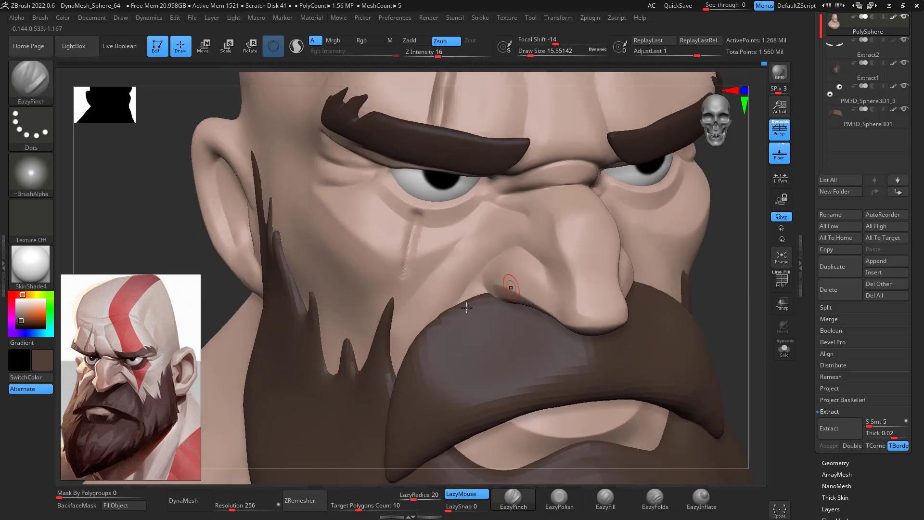
pyautogui.moveTo(399, 276)
pyautogui.keyDown('shift'); pyautogui.mouseDown()
pyautogui.moveTo(410, 236)
pyautogui.moveTo(403, 283)
pyautogui.mouseUp(); pyautogui.keyUp('shift')
pyautogui.moveTo(422, 217); pyautogui.dragTo(414, 253)
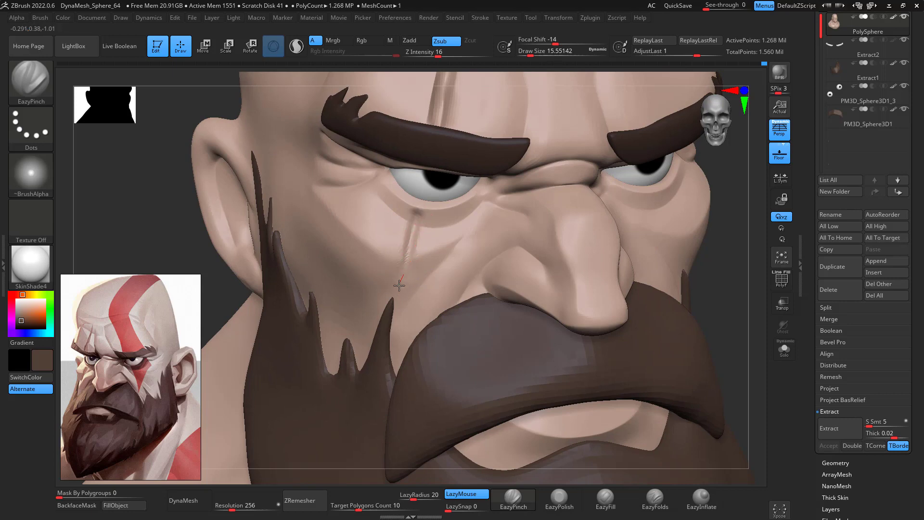
pyautogui.moveTo(399, 285); pyautogui.dragTo(398, 289)
pyautogui.moveTo(412, 229)
pyautogui.keyDown('shift'); pyautogui.mouseDown()
pyautogui.moveTo(400, 268)
pyautogui.moveTo(409, 238)
pyautogui.mouseUp(); pyautogui.keyUp('shift')
pyautogui.moveTo(403, 287); pyautogui.dragTo(402, 291)
pyautogui.moveTo(422, 217); pyautogui.dragTo(407, 262)
# Select the PM3D_Sphere3D1 moustache subtool and add volume to its side with EazyInflate at a draw size of about 94
pyautogui.moveTo(736, 322)
pyautogui.keyDown('shift'); pyautogui.mouseDown()
pyautogui.moveTo(755, 331)
pyautogui.moveTo(750, 304)
pyautogui.mouseUp(); pyautogui.keyUp('shift')
pyautogui.moveTo(751, 304)
pyautogui.mouseDown()
pyautogui.moveTo(734, 304)
pyautogui.moveTo(742, 304)
pyautogui.mouseUp()
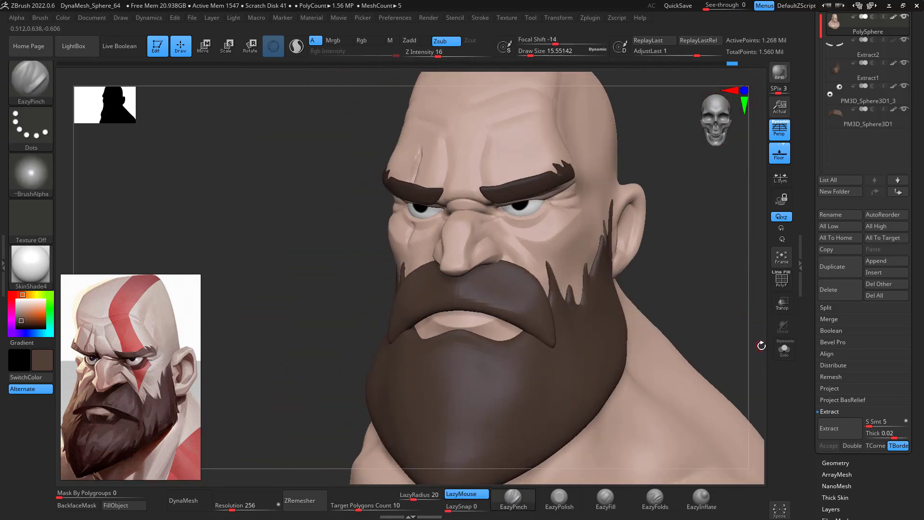
pyautogui.moveTo(742, 278)
pyautogui.keyDown('shift'); pyautogui.mouseDown()
pyautogui.moveTo(742, 264)
pyautogui.moveTo(740, 299)
pyautogui.moveTo(735, 268)
pyautogui.moveTo(759, 274)
pyautogui.moveTo(702, 299)
pyautogui.mouseUp(); pyautogui.keyUp('shift')
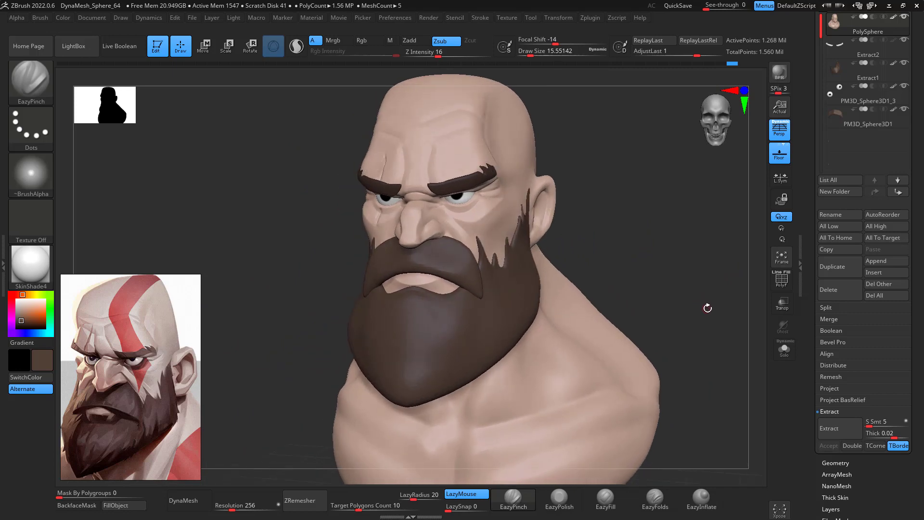
pyautogui.click(847, 116)
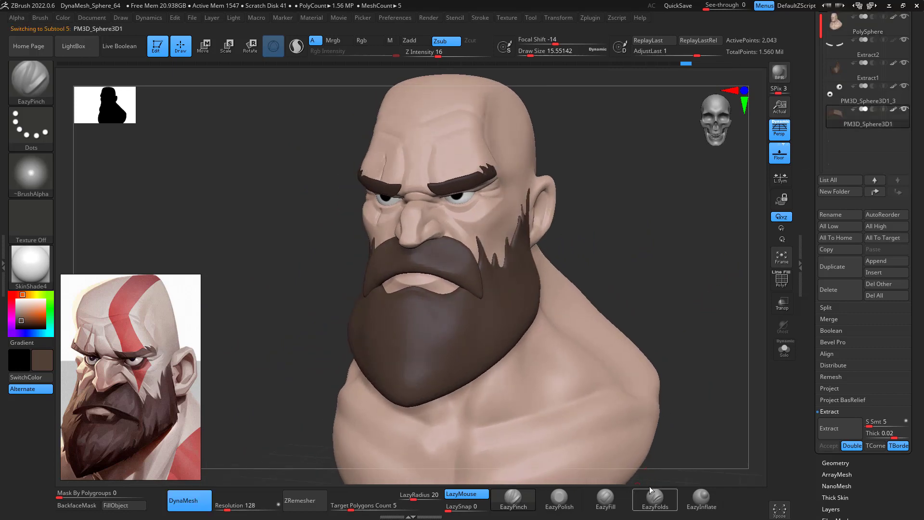
pyautogui.click(701, 498)
pyautogui.press('space')
pyautogui.moveTo(448, 255); pyautogui.dragTo(468, 254)
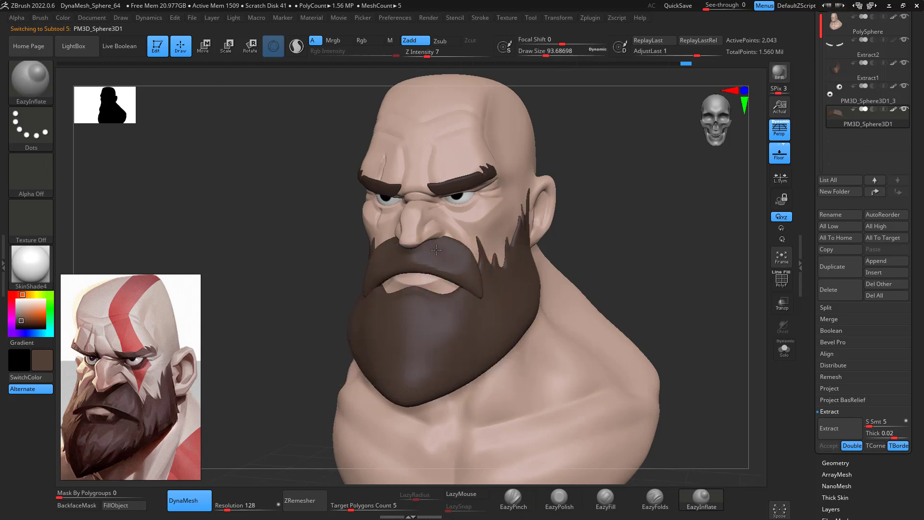
pyautogui.moveTo(461, 267)
pyautogui.mouseDown()
pyautogui.moveTo(469, 278)
pyautogui.moveTo(431, 260)
pyautogui.moveTo(461, 253)
pyautogui.mouseUp()
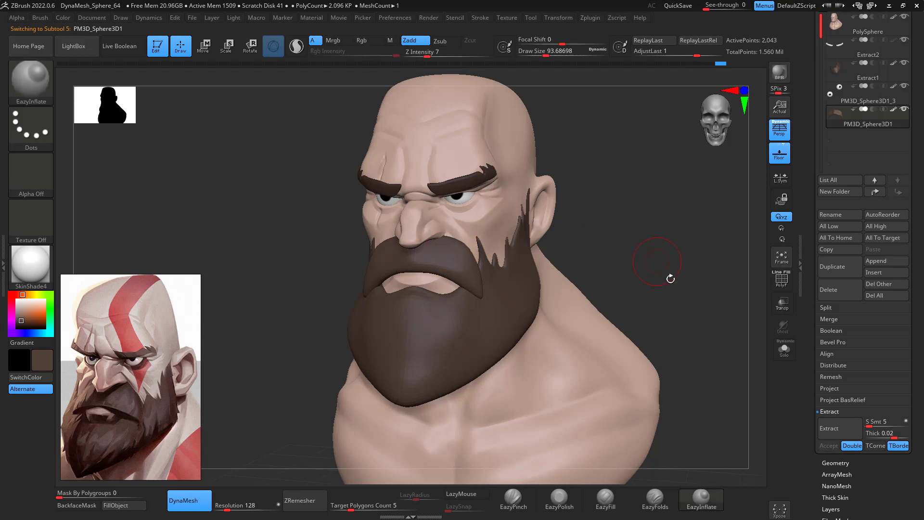
# Select the Extract1 beard subtool, switch to the ClayBuildup brush and subdivide the beard twice
pyautogui.moveTo(671, 274); pyautogui.dragTo(649, 313)
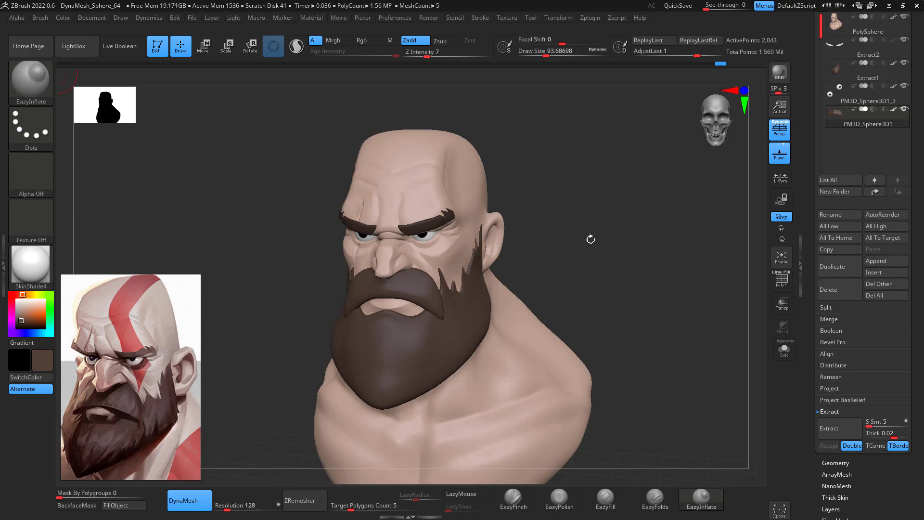
pyautogui.moveTo(581, 217); pyautogui.dragTo(606, 196)
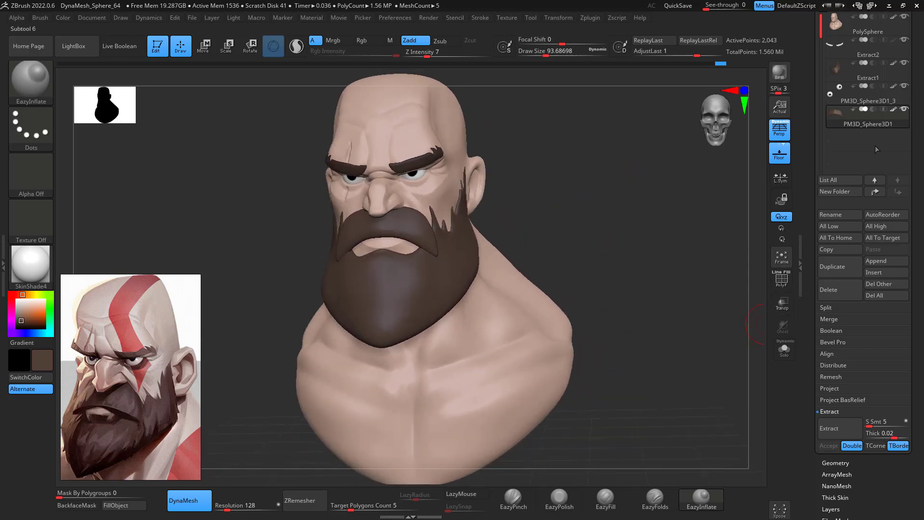
pyautogui.click(861, 70)
pyautogui.moveTo(659, 233)
pyautogui.mouseDown()
pyautogui.moveTo(678, 232)
pyautogui.moveTo(659, 238)
pyautogui.mouseUp()
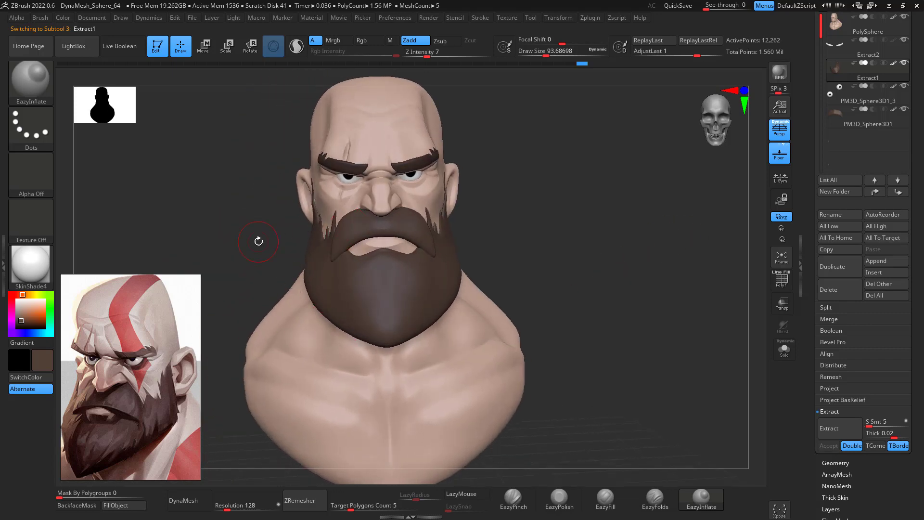
pyautogui.moveTo(593, 201)
pyautogui.mouseDown()
pyautogui.moveTo(587, 209)
pyautogui.moveTo(608, 216)
pyautogui.moveTo(588, 212)
pyautogui.mouseUp()
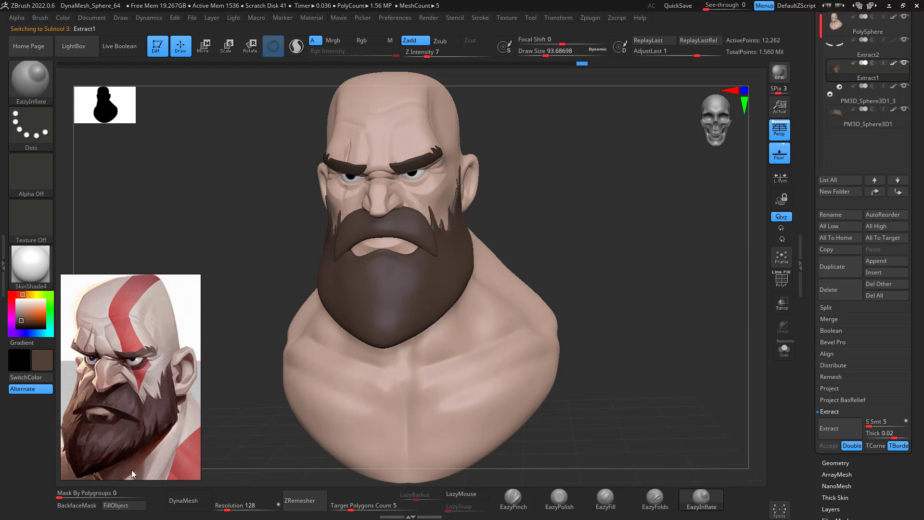
pyautogui.moveTo(590, 229)
pyautogui.mouseDown()
pyautogui.moveTo(583, 248)
pyautogui.moveTo(590, 229)
pyautogui.moveTo(625, 213)
pyautogui.moveTo(619, 199)
pyautogui.moveTo(617, 206)
pyautogui.mouseUp()
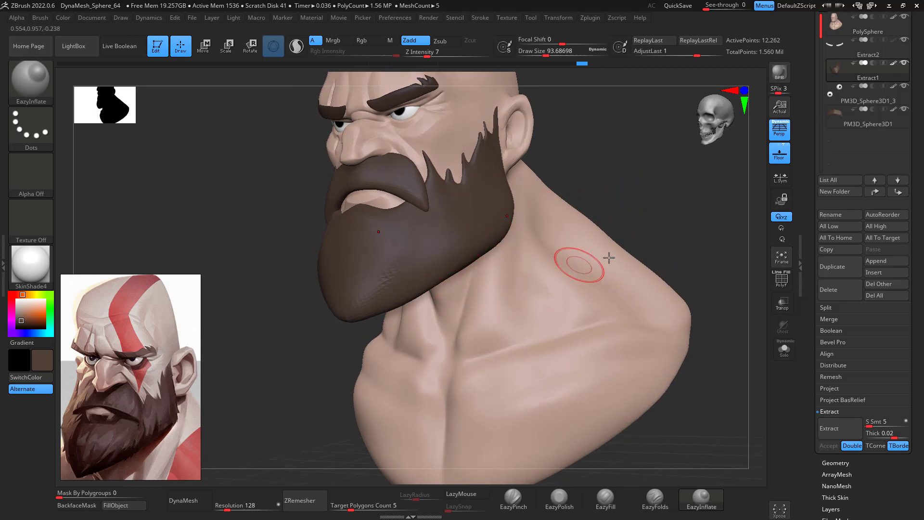
pyautogui.press('b')
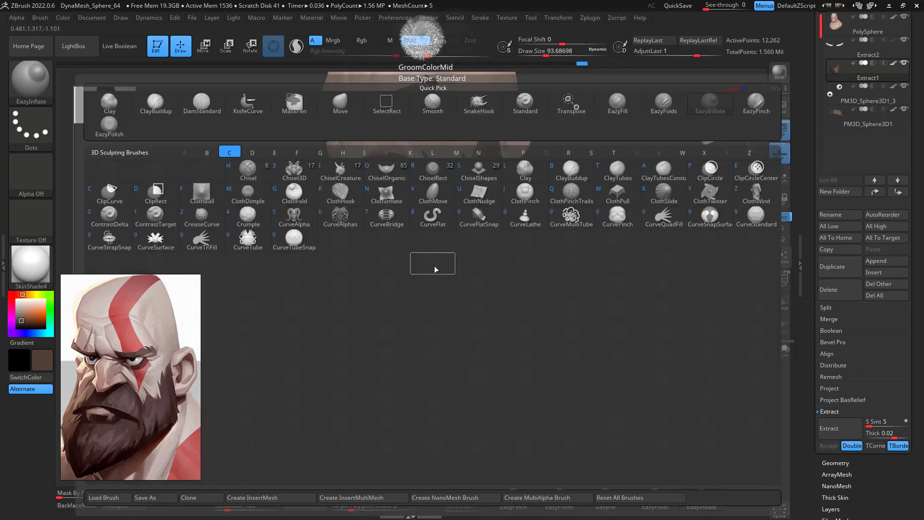
pyautogui.press('c')
pyautogui.press('b')
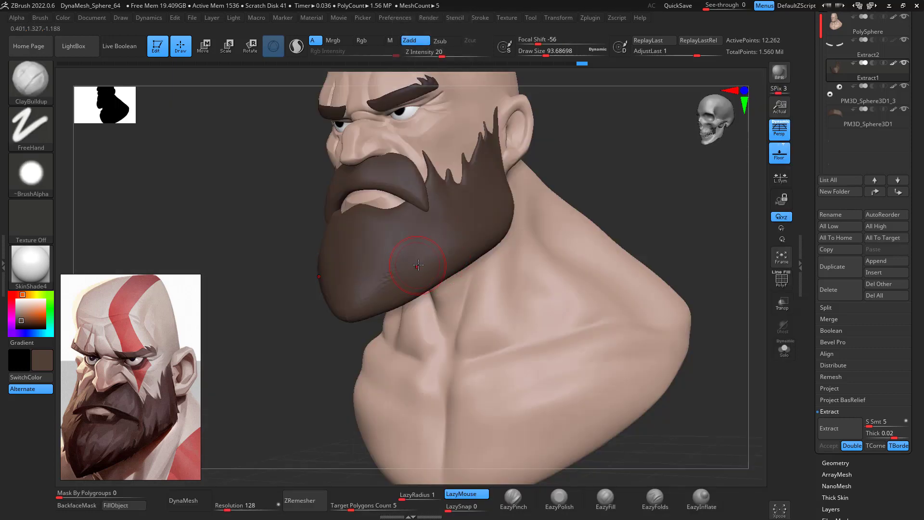
pyautogui.hotkey('ctrl', 'd')
pyautogui.hotkey('ctrl', 'd')
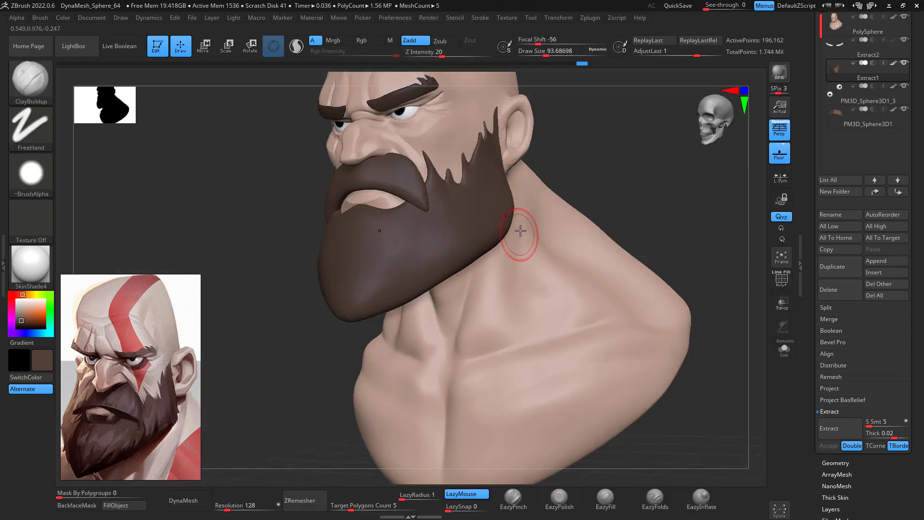
pyautogui.moveTo(600, 202); pyautogui.dragTo(631, 201)
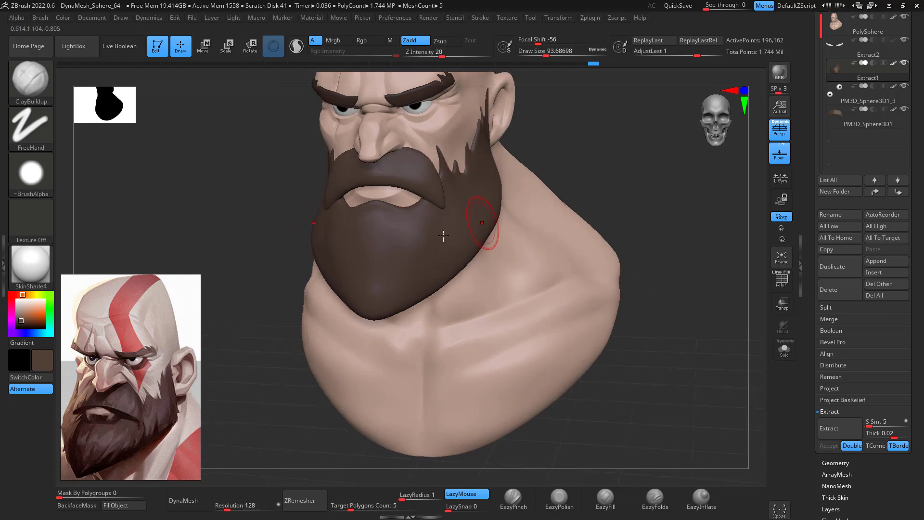
# Give the ClayBuildup brush Alpha 28 at a draw size of about 80 and build vertical hair strands on the beard's front
pyautogui.press('space')
pyautogui.moveTo(403, 247); pyautogui.dragTo(401, 249)
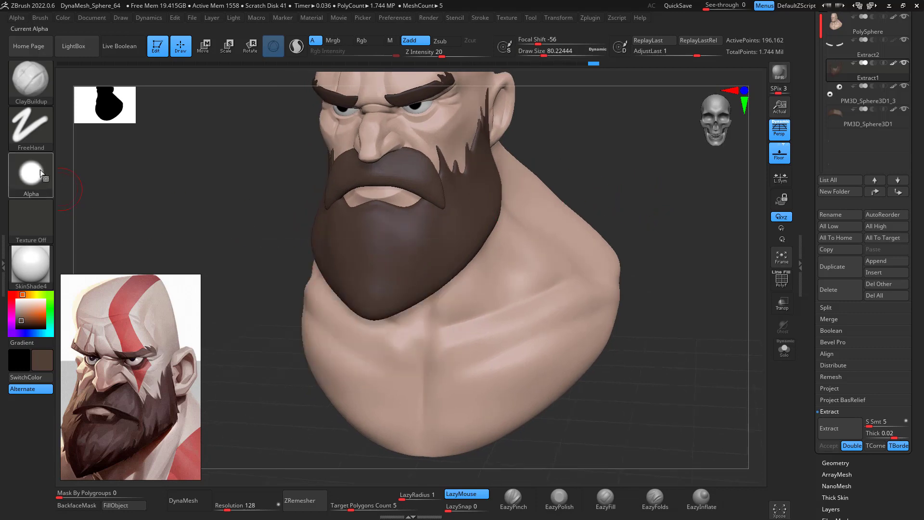
pyautogui.click(39, 169)
pyautogui.click(229, 180)
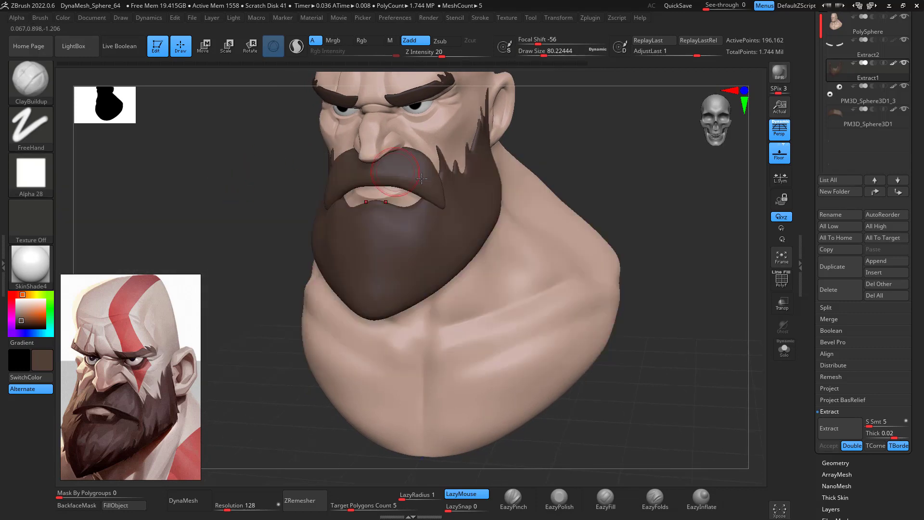
pyautogui.moveTo(392, 227); pyautogui.dragTo(387, 280)
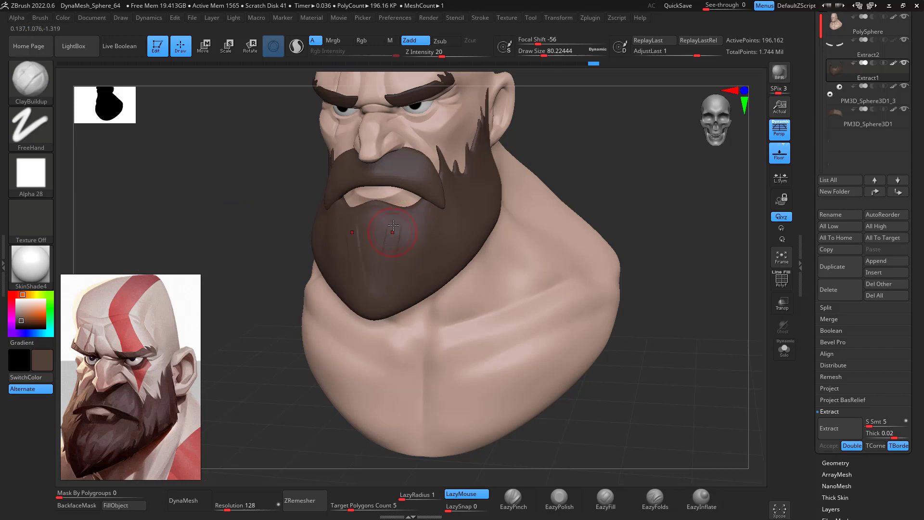
pyautogui.moveTo(396, 223); pyautogui.dragTo(385, 290)
pyautogui.moveTo(392, 249); pyautogui.dragTo(396, 278)
# Build up hair strands along the side of the beard, from the cheek tufts and sideburn down to the jaw
pyautogui.moveTo(610, 209); pyautogui.dragTo(570, 200)
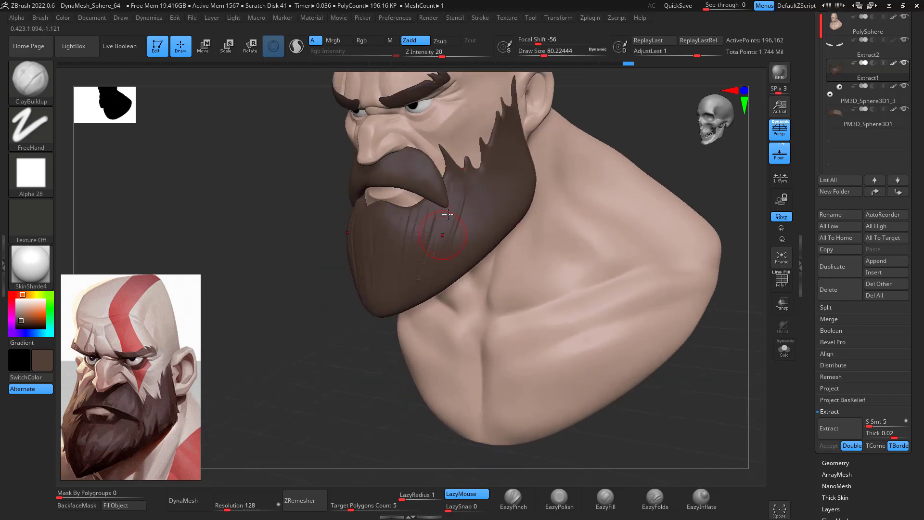
pyautogui.moveTo(461, 187); pyautogui.dragTo(446, 274)
pyautogui.moveTo(486, 174); pyautogui.dragTo(490, 251)
pyautogui.moveTo(500, 163); pyautogui.dragTo(503, 226)
pyautogui.moveTo(508, 142); pyautogui.dragTo(532, 204)
# Build long hair strands with ClayBuildup down the middle of the chin beneath the lower lip
pyautogui.moveTo(621, 129)
pyautogui.mouseDown()
pyautogui.moveTo(676, 120)
pyautogui.moveTo(664, 146)
pyautogui.moveTo(693, 149)
pyautogui.mouseUp()
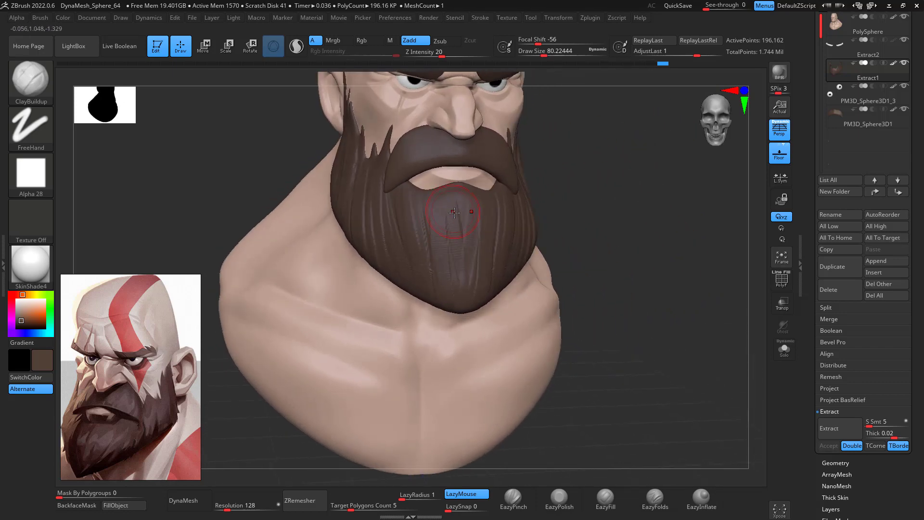
pyautogui.moveTo(453, 212); pyautogui.dragTo(444, 289)
pyautogui.moveTo(420, 214)
pyautogui.mouseDown()
pyautogui.moveTo(423, 251)
pyautogui.moveTo(452, 322)
pyautogui.mouseUp()
# Smooth the rough ClayBuildup strands on the front and side of the beard
pyautogui.moveTo(651, 182); pyautogui.dragTo(573, 186)
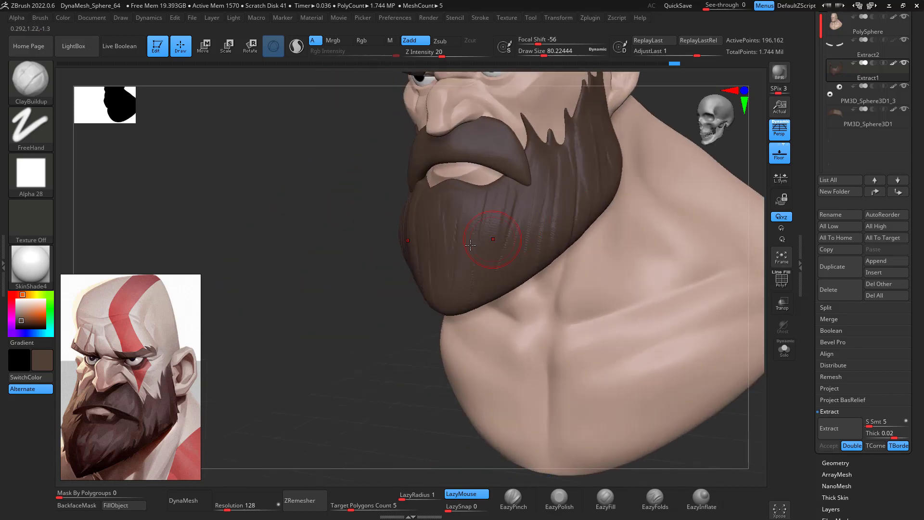
pyautogui.keyDown('shift'); pyautogui.moveTo(464, 207); pyautogui.dragTo(463, 268); pyautogui.keyUp('shift')
pyautogui.moveTo(546, 193)
pyautogui.keyDown('shift'); pyautogui.mouseDown()
pyautogui.moveTo(561, 178)
pyautogui.moveTo(551, 235)
pyautogui.mouseUp(); pyautogui.keyUp('shift')
pyautogui.moveTo(681, 109); pyautogui.dragTo(631, 121)
pyautogui.press('shift')
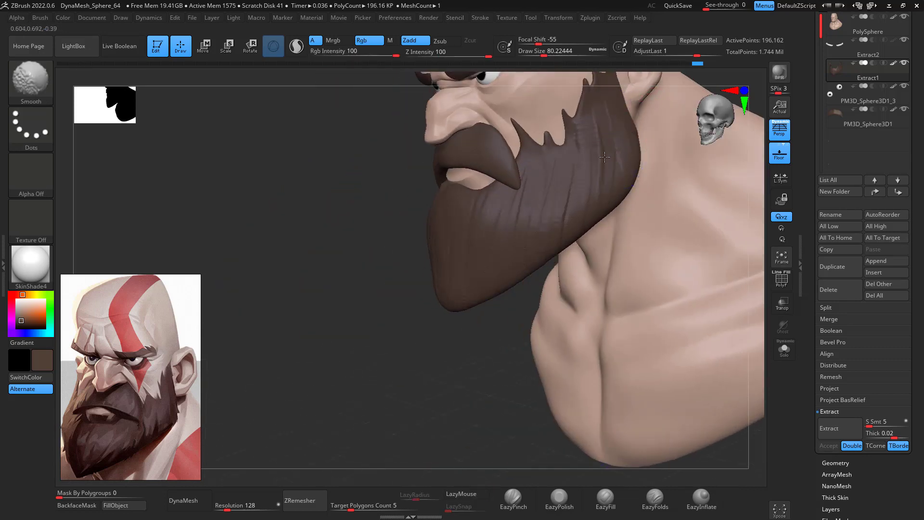
pyautogui.moveTo(476, 345); pyautogui.dragTo(588, 247)
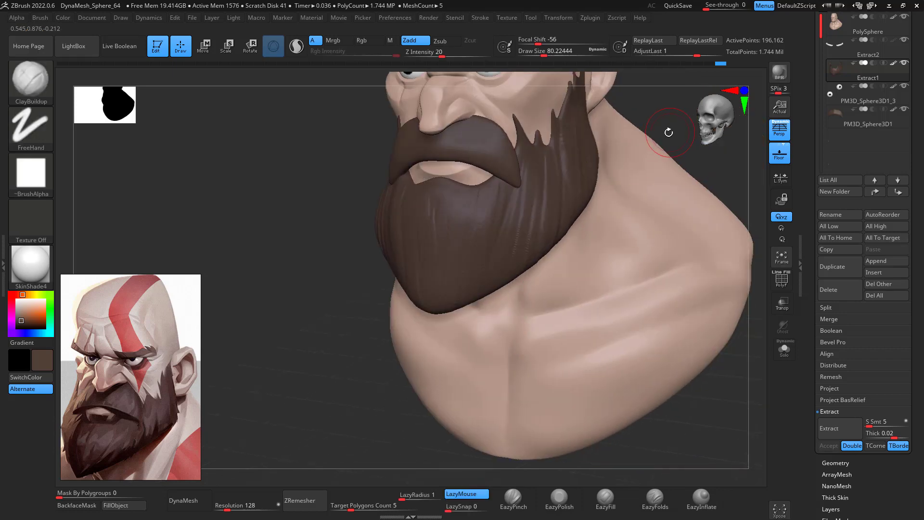
pyautogui.moveTo(667, 158)
pyautogui.mouseDown()
pyautogui.moveTo(599, 206)
pyautogui.moveTo(604, 228)
pyautogui.moveTo(624, 161)
pyautogui.moveTo(551, 167)
pyautogui.mouseUp()
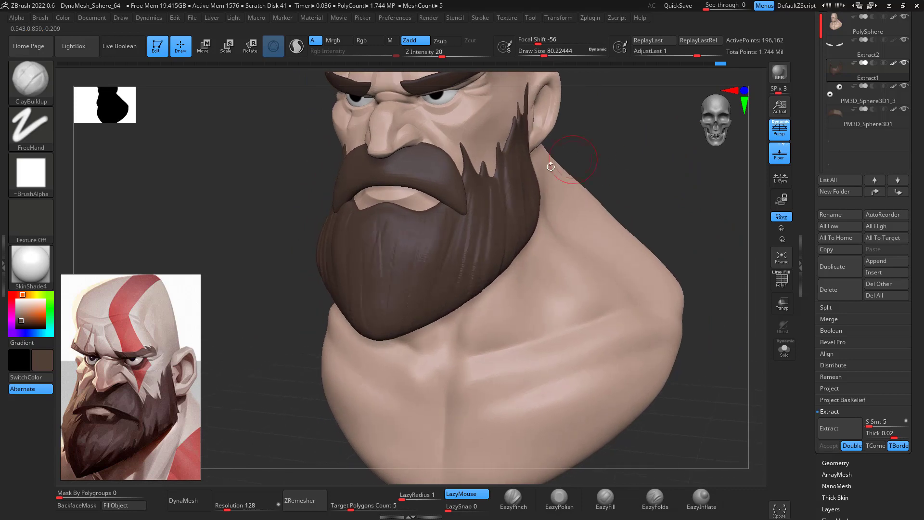
# Carve hair grooves into the beard's front below the mouth with DamStandard at a draw size of about 68
pyautogui.press('s')
pyautogui.moveTo(440, 266); pyautogui.dragTo(437, 267)
pyautogui.press('b')
pyautogui.press('d')
pyautogui.press('s')
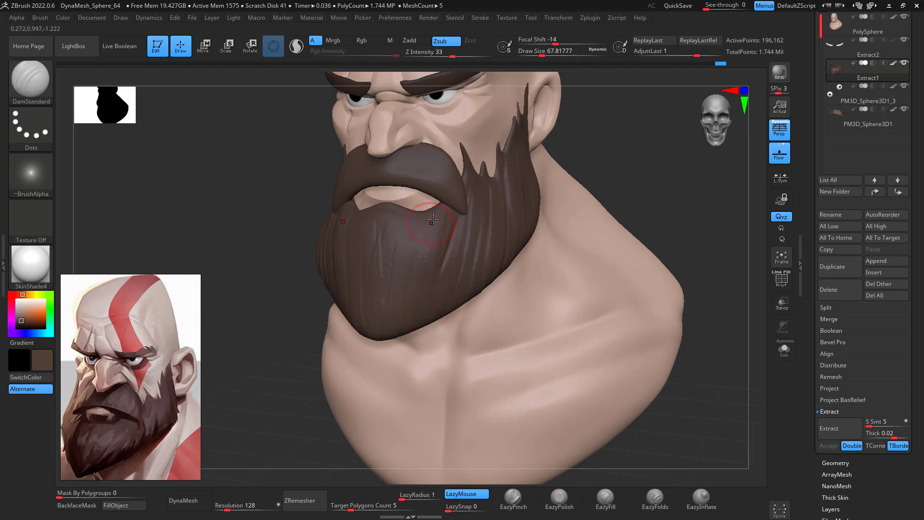
pyautogui.moveTo(433, 220); pyautogui.dragTo(427, 228)
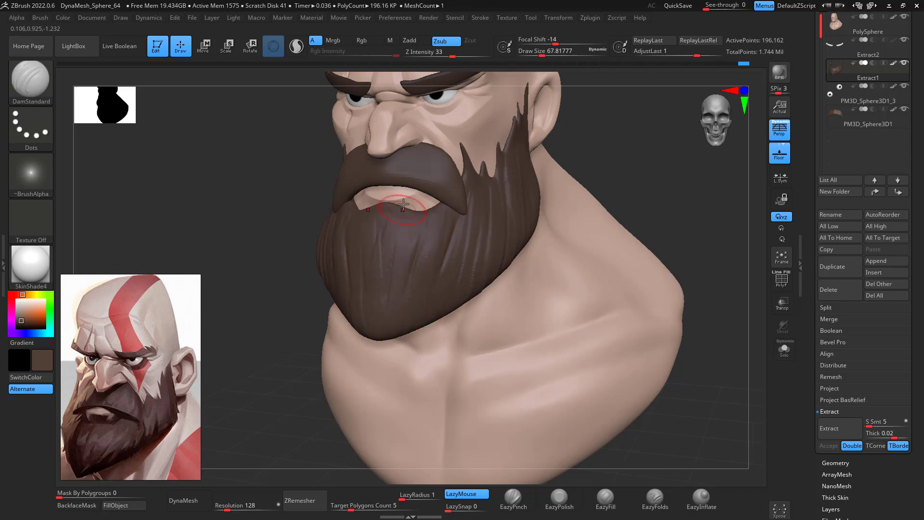
pyautogui.moveTo(403, 204); pyautogui.dragTo(387, 291)
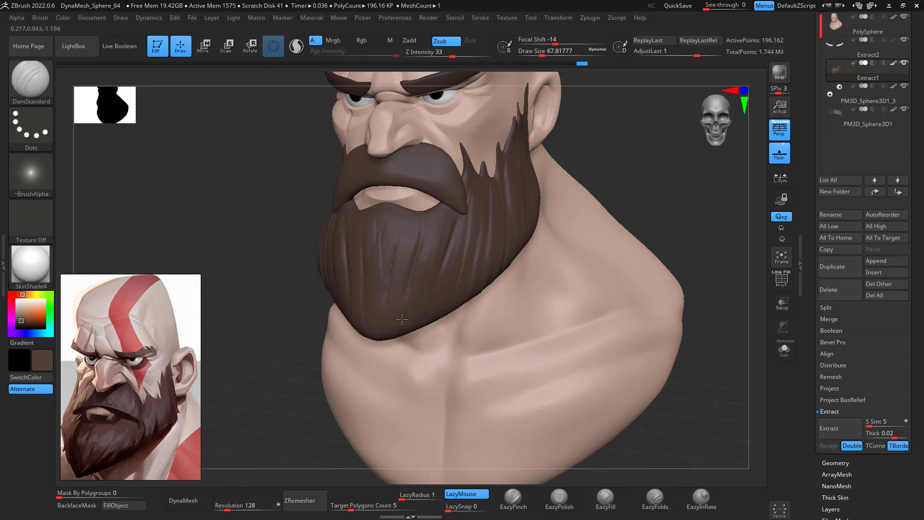
# Subdivide the beard once more and smooth the strands across its front and side
pyautogui.moveTo(647, 178); pyautogui.dragTo(596, 174)
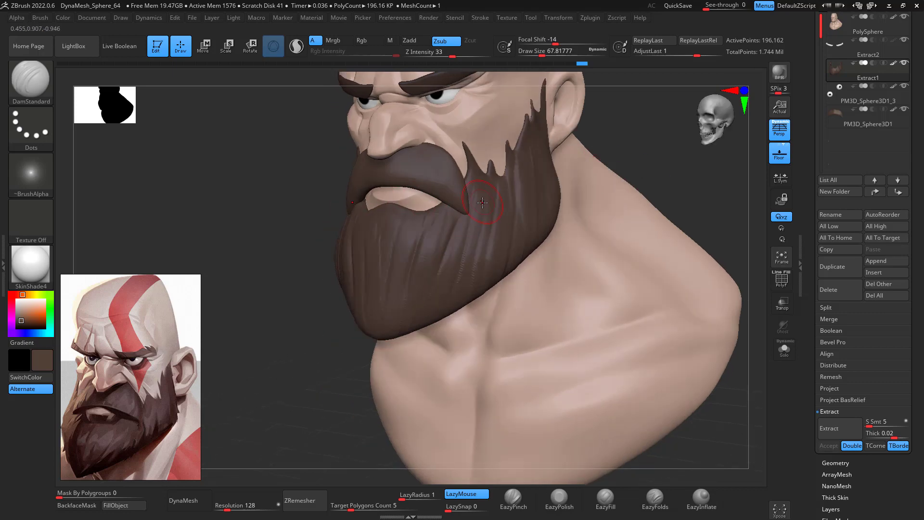
pyautogui.hotkey('ctrl', 'd')
pyautogui.keyDown('shift'); pyautogui.moveTo(471, 249); pyautogui.dragTo(473, 236); pyautogui.keyUp('shift')
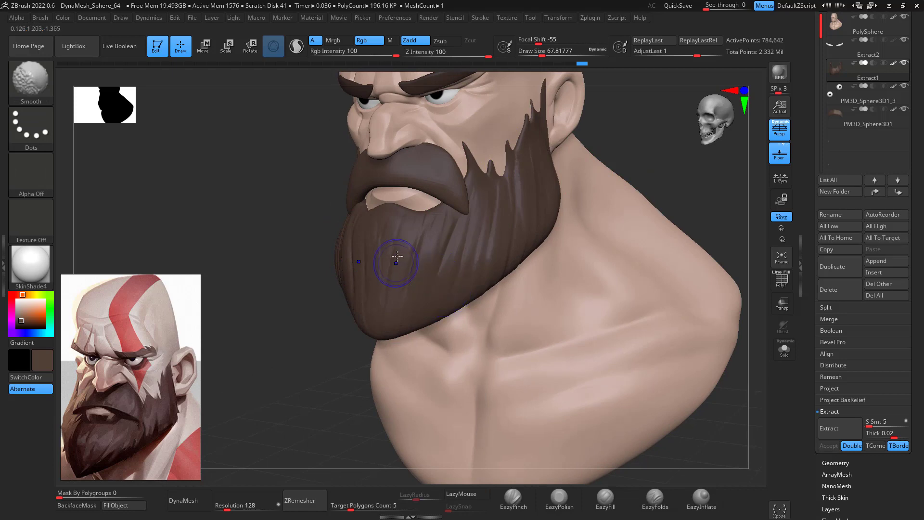
pyautogui.moveTo(397, 257)
pyautogui.keyDown('shift'); pyautogui.mouseDown()
pyautogui.moveTo(468, 252)
pyautogui.moveTo(485, 205)
pyautogui.mouseUp(); pyautogui.keyUp('shift')
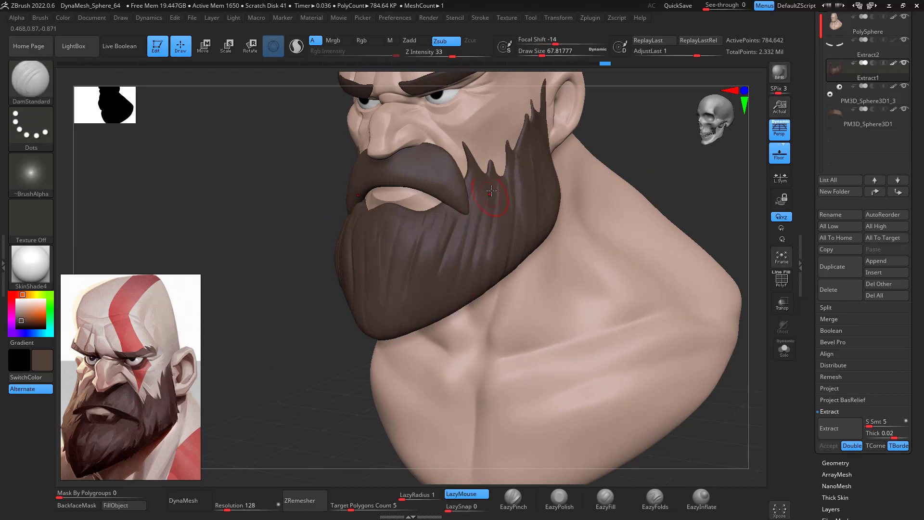
# Carve DamStandard grooves through the side of the beard up into the sideburn and lightly smooth them
pyautogui.moveTo(618, 128); pyautogui.dragTo(575, 134)
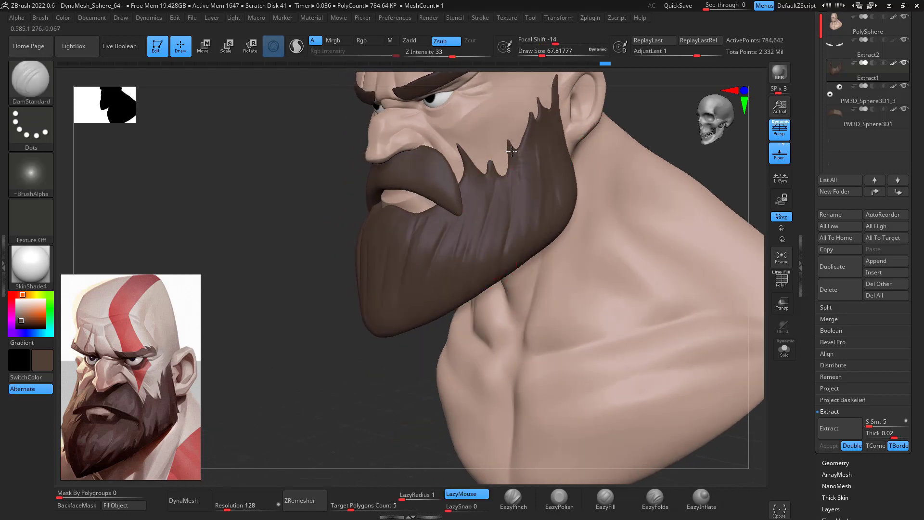
pyautogui.moveTo(541, 193); pyautogui.dragTo(525, 257)
pyautogui.moveTo(515, 195); pyautogui.dragTo(553, 140)
pyautogui.moveTo(539, 197)
pyautogui.keyDown('shift'); pyautogui.mouseDown()
pyautogui.moveTo(536, 163)
pyautogui.moveTo(521, 219)
pyautogui.mouseUp(); pyautogui.keyUp('shift')
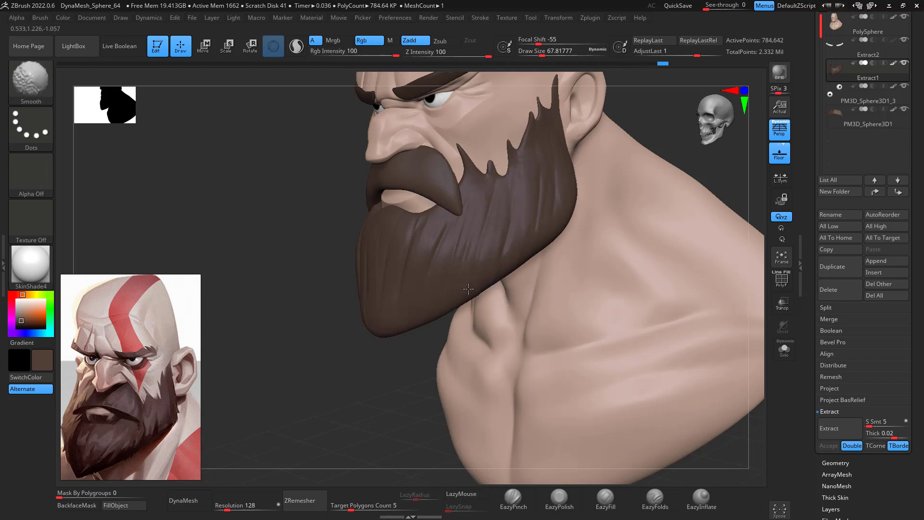
# Pull the bottom of the beard into a pointed tip with the Move brush at a draw size of about 128
pyautogui.moveTo(405, 389); pyautogui.dragTo(476, 190)
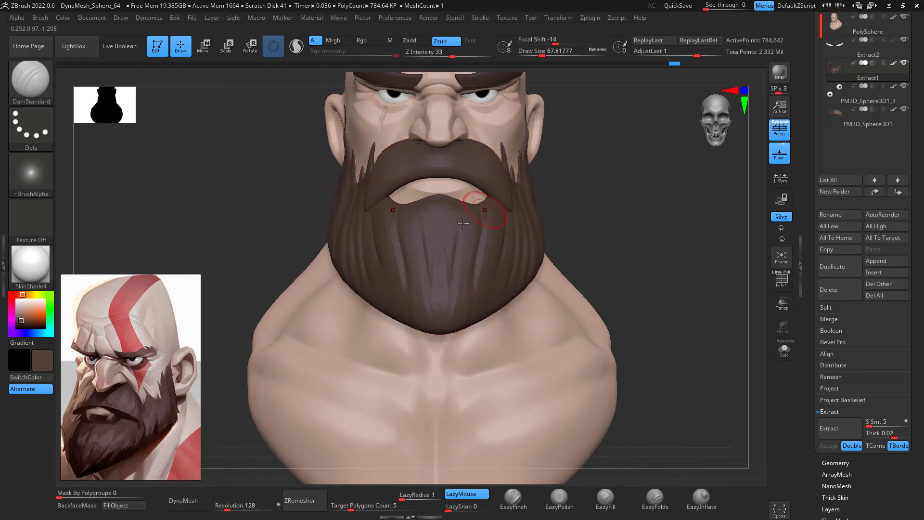
pyautogui.moveTo(635, 213)
pyautogui.mouseDown()
pyautogui.moveTo(662, 192)
pyautogui.moveTo(636, 358)
pyautogui.moveTo(545, 276)
pyautogui.moveTo(505, 274)
pyautogui.moveTo(468, 296)
pyautogui.mouseUp()
pyautogui.press('b')
pyautogui.press('m')
pyautogui.press('v')
pyautogui.press('space')
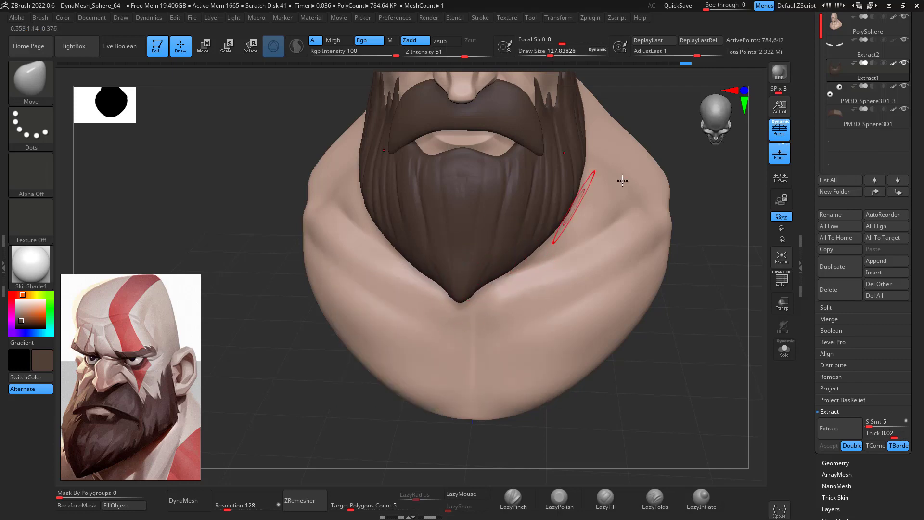
pyautogui.moveTo(677, 161); pyautogui.dragTo(666, 244)
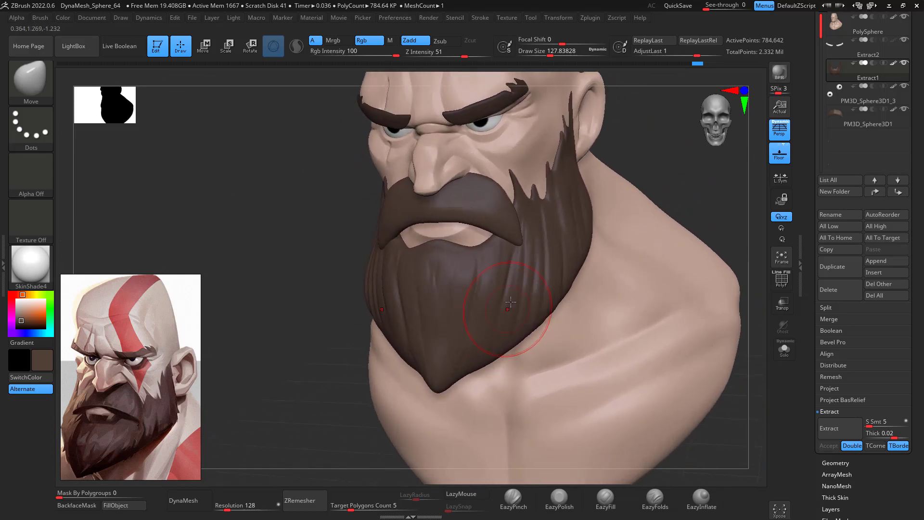
pyautogui.moveTo(647, 190); pyautogui.dragTo(654, 154)
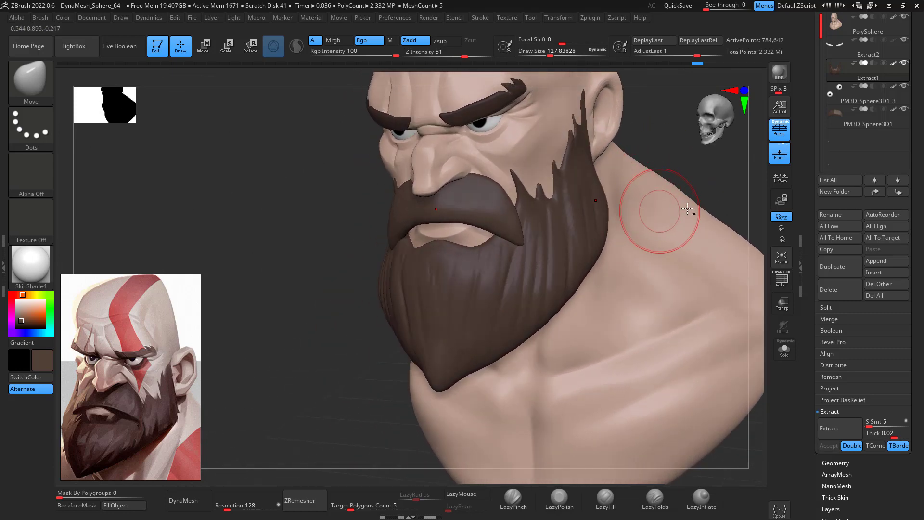
pyautogui.moveTo(660, 207)
pyautogui.mouseDown()
pyautogui.moveTo(673, 206)
pyautogui.moveTo(627, 203)
pyautogui.mouseUp()
pyautogui.press('b')
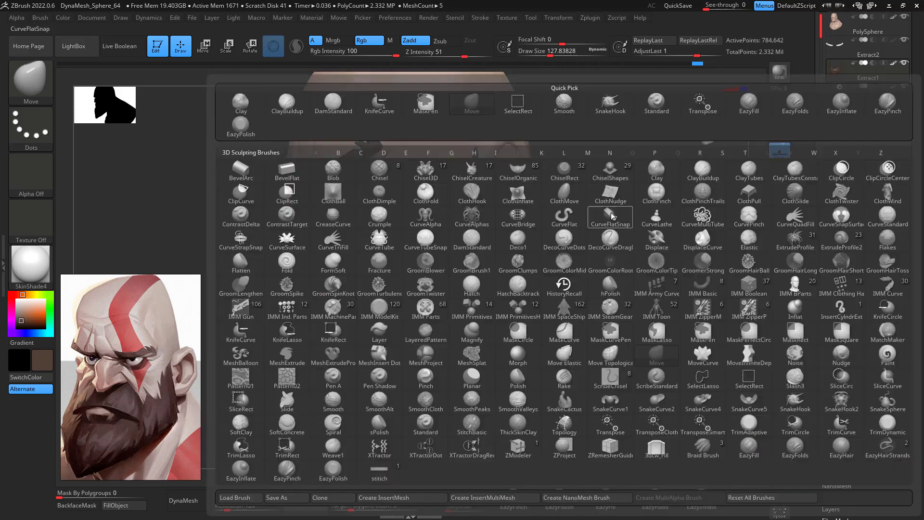
pyautogui.press('d')
pyautogui.press('s')
pyautogui.press('space')
pyautogui.moveTo(489, 216); pyautogui.dragTo(481, 216)
pyautogui.moveTo(599, 199)
pyautogui.mouseDown()
pyautogui.moveTo(644, 175)
pyautogui.moveTo(638, 182)
pyautogui.mouseUp()
pyautogui.press('space')
pyautogui.click(503, 180)
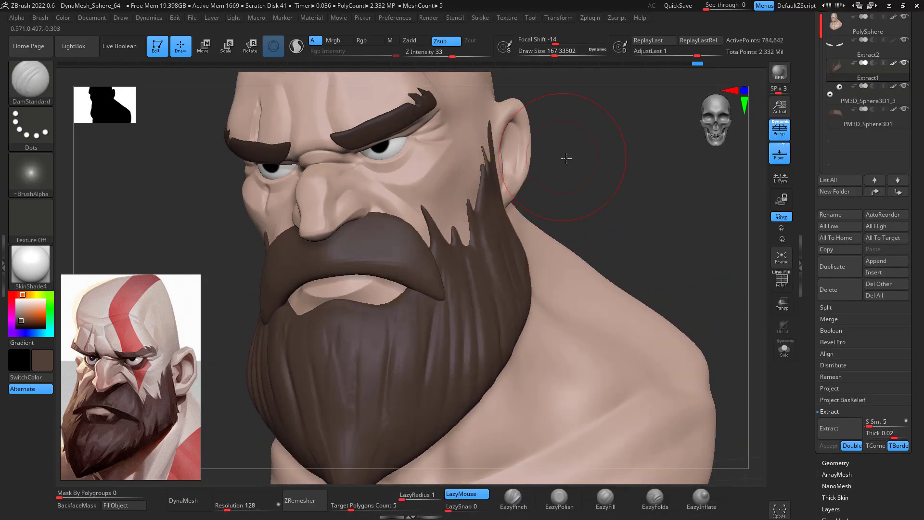
pyautogui.moveTo(569, 157); pyautogui.dragTo(593, 158)
pyautogui.press('space')
pyautogui.moveTo(501, 190); pyautogui.dragTo(502, 192)
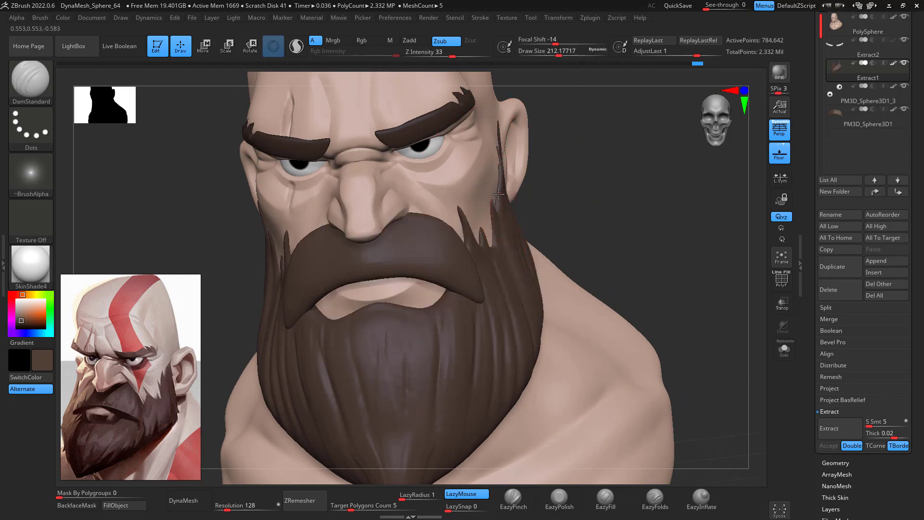
# Reshape the beard's cheek tufts and sideburn edge with the Move brush, using a draw size of about 149
pyautogui.press('b')
pyautogui.press('m')
pyautogui.press('v')
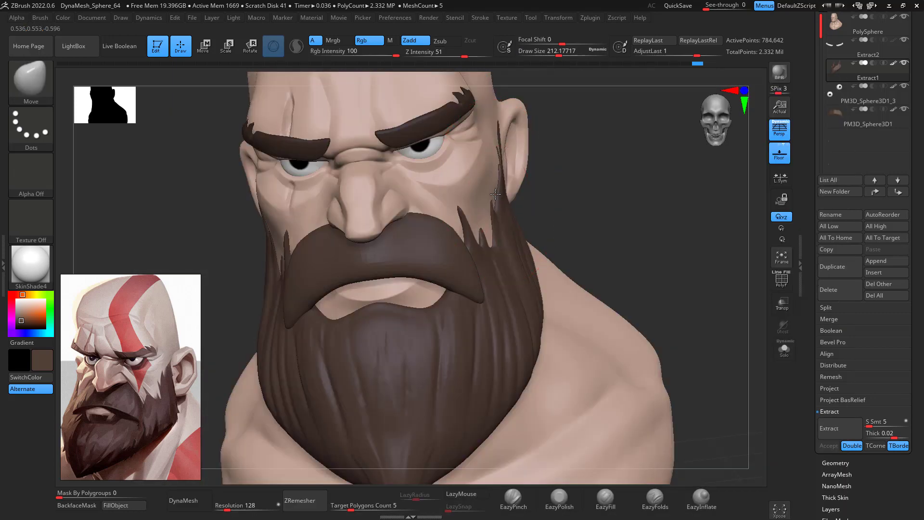
pyautogui.moveTo(588, 119)
pyautogui.mouseDown()
pyautogui.moveTo(542, 138)
pyautogui.moveTo(527, 159)
pyautogui.mouseUp()
pyautogui.press('space')
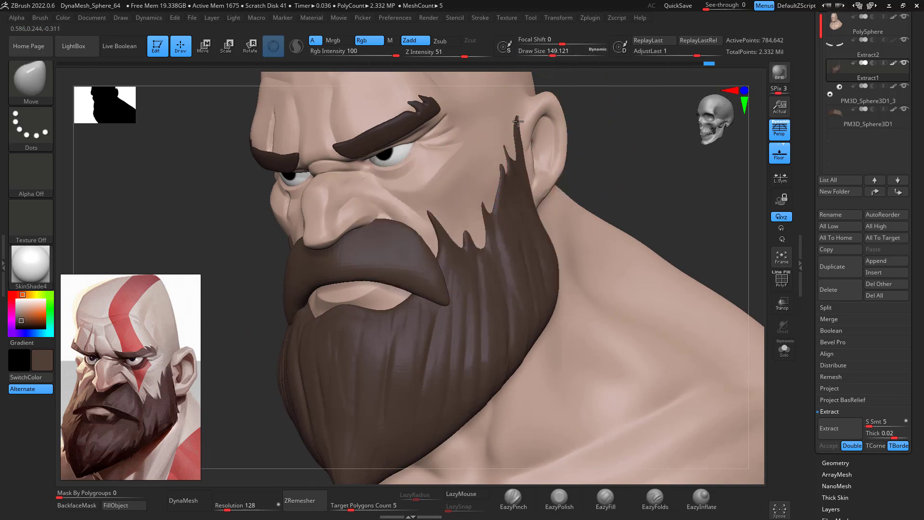
pyautogui.moveTo(585, 132); pyautogui.dragTo(652, 160)
pyautogui.keyDown('alt'); pyautogui.moveTo(588, 174); pyautogui.dragTo(553, 145); pyautogui.keyUp('alt')
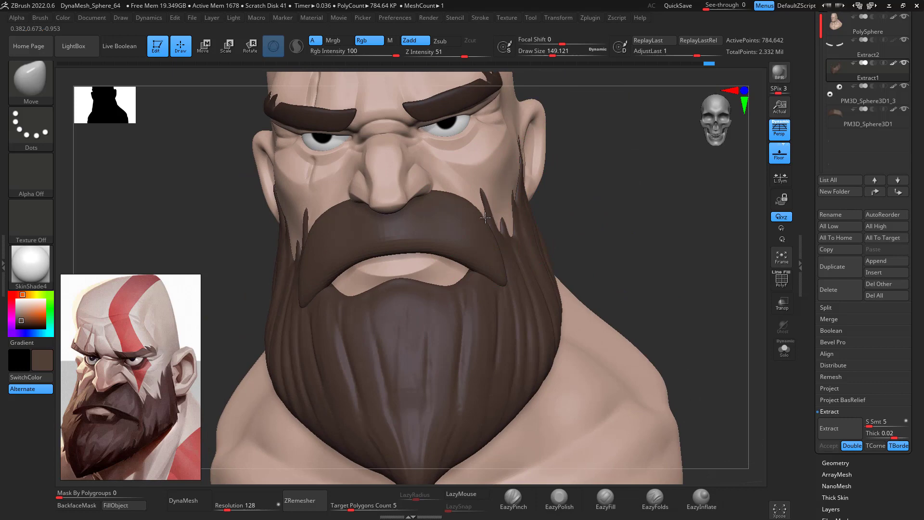
pyautogui.moveTo(485, 218)
pyautogui.mouseDown()
pyautogui.moveTo(484, 205)
pyautogui.moveTo(505, 233)
pyautogui.mouseUp()
pyautogui.moveTo(630, 195)
pyautogui.mouseDown()
pyautogui.moveTo(558, 202)
pyautogui.moveTo(570, 205)
pyautogui.mouseUp()
pyautogui.moveTo(512, 227); pyautogui.dragTo(511, 230)
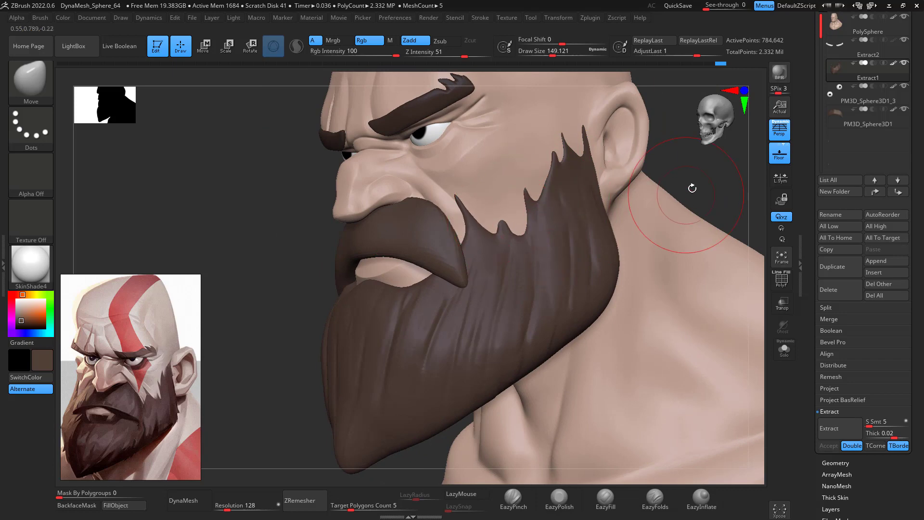
# Carve grooves between the tufts along the beard's cheek edge with DamStandard, reducing the draw size to about 35
pyautogui.moveTo(691, 186); pyautogui.dragTo(608, 219)
pyautogui.press('b')
pyautogui.press('d')
pyautogui.press('s')
pyautogui.press('space')
pyautogui.moveTo(632, 169); pyautogui.dragTo(615, 172)
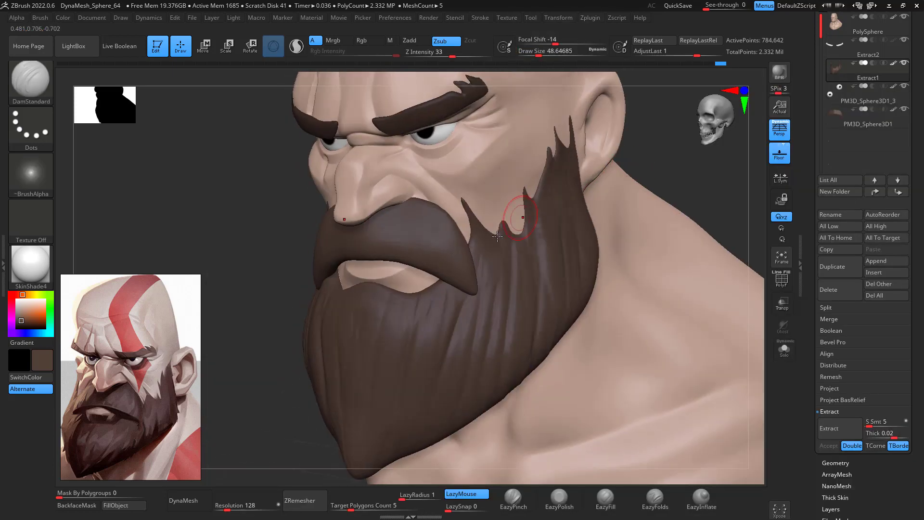
pyautogui.press('space')
pyautogui.moveTo(498, 233); pyautogui.dragTo(494, 234)
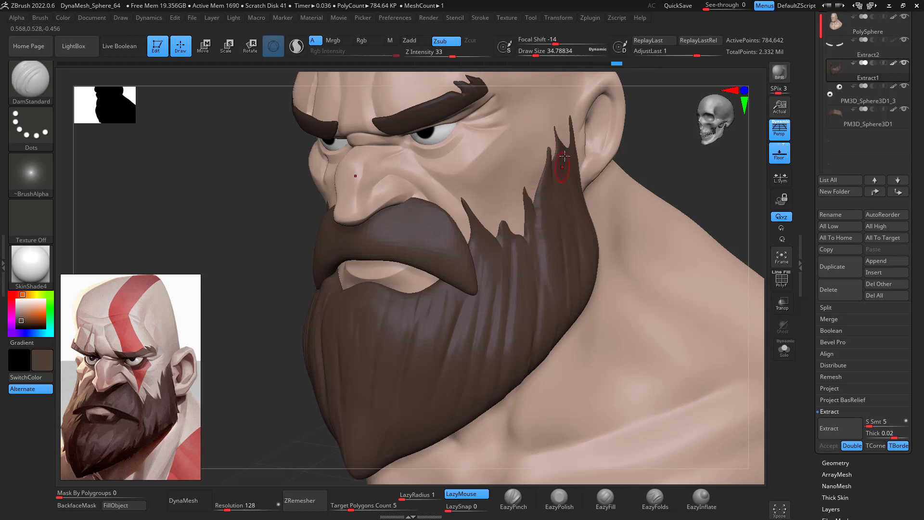
# Smooth the cheek tufts and the notches between them along the beard's upper edge
pyautogui.moveTo(665, 168)
pyautogui.mouseDown()
pyautogui.moveTo(707, 206)
pyautogui.moveTo(671, 206)
pyautogui.mouseUp()
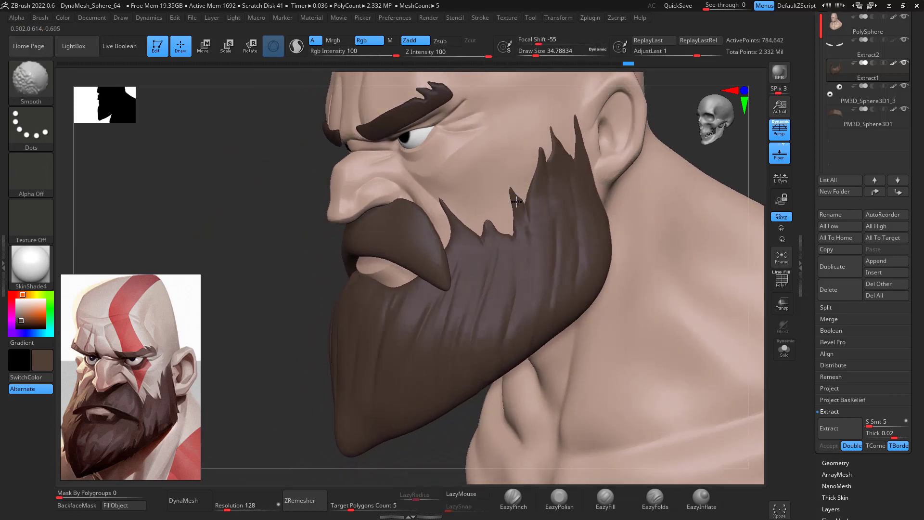
pyautogui.keyDown('shift'); pyautogui.moveTo(511, 209); pyautogui.dragTo(513, 193); pyautogui.keyUp('shift')
pyautogui.moveTo(493, 226)
pyautogui.keyDown('shift'); pyautogui.mouseDown()
pyautogui.moveTo(487, 220)
pyautogui.moveTo(513, 246)
pyautogui.mouseUp(); pyautogui.keyUp('shift')
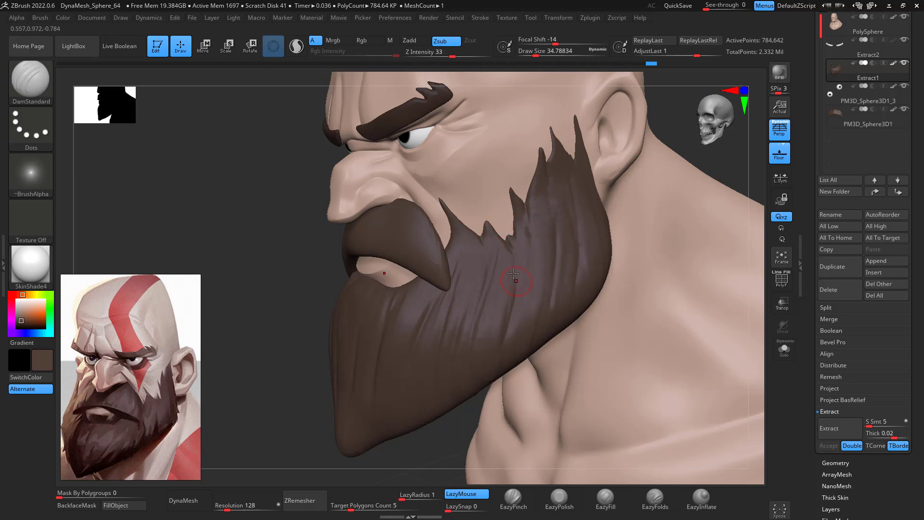
# Sharpen the strands on the side of the beard with EazyPinch at a draw size of about 49 and smooth the area below the sideburn
pyautogui.moveTo(711, 157)
pyautogui.mouseDown()
pyautogui.moveTo(728, 182)
pyautogui.moveTo(713, 174)
pyautogui.moveTo(732, 183)
pyautogui.moveTo(730, 204)
pyautogui.moveTo(715, 227)
pyautogui.moveTo(694, 226)
pyautogui.moveTo(711, 220)
pyautogui.moveTo(709, 184)
pyautogui.mouseUp()
pyautogui.click(513, 499)
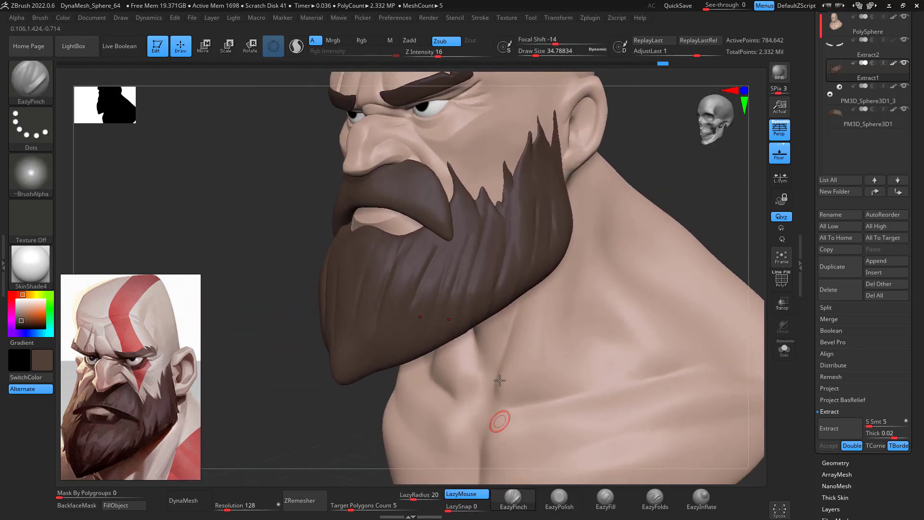
pyautogui.press('space')
pyautogui.moveTo(468, 276); pyautogui.dragTo(429, 251)
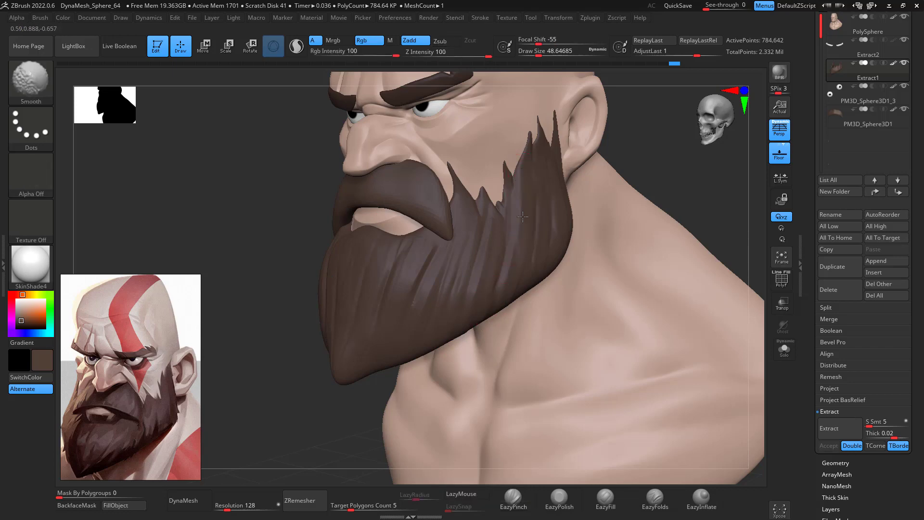
pyautogui.keyDown('shift'); pyautogui.moveTo(521, 217); pyautogui.dragTo(548, 183); pyautogui.keyUp('shift')
pyautogui.moveTo(685, 161); pyautogui.dragTo(695, 163)
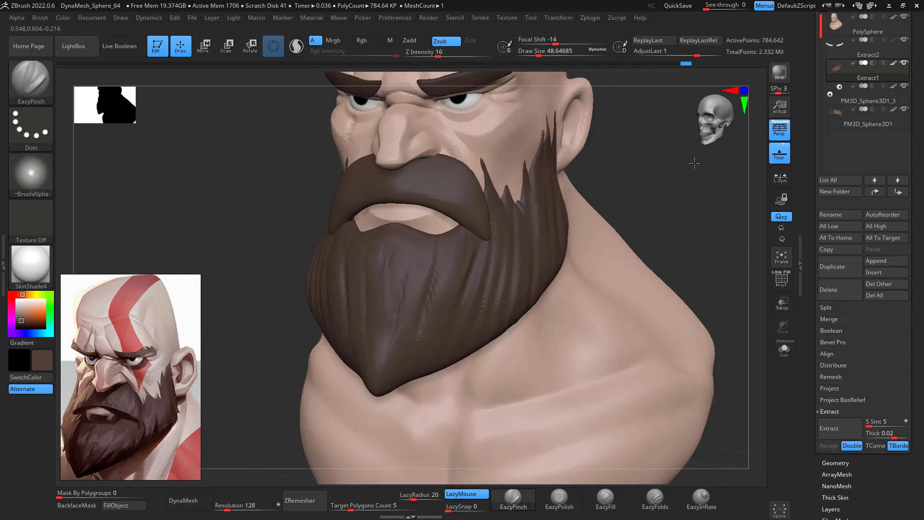
# Pinch the strands on the front of the beard with EazyPinch, raising the draw size to about 77, and smooth them
pyautogui.moveTo(430, 254)
pyautogui.mouseDown()
pyautogui.moveTo(428, 315)
pyautogui.moveTo(408, 277)
pyautogui.moveTo(387, 288)
pyautogui.mouseUp()
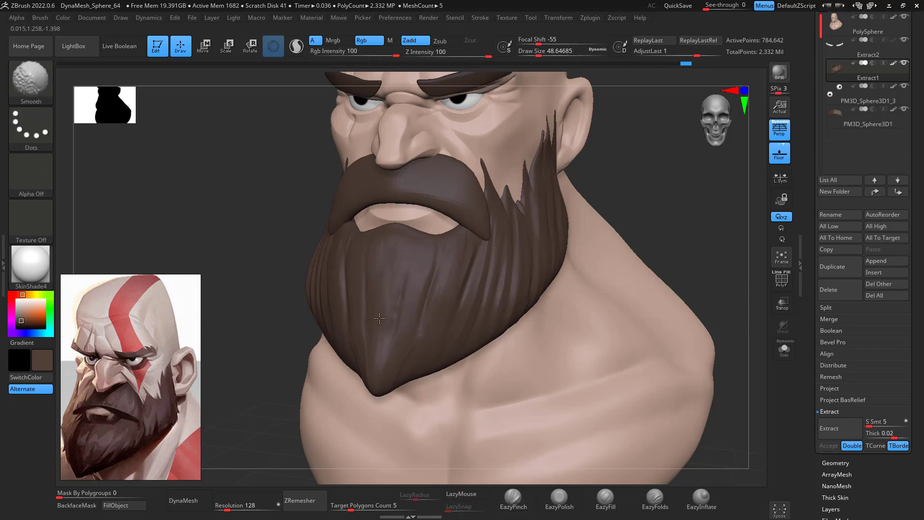
pyautogui.moveTo(530, 170); pyautogui.dragTo(543, 193)
pyautogui.press('space')
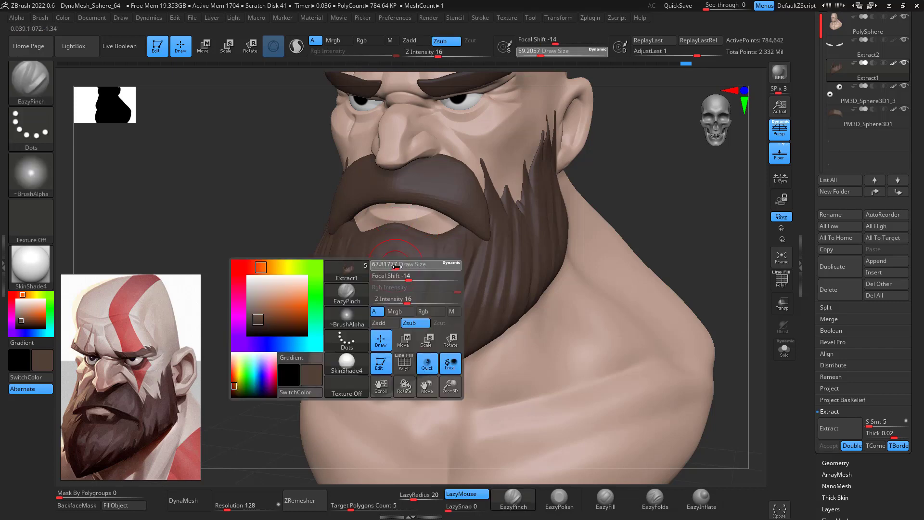
pyautogui.moveTo(392, 264); pyautogui.dragTo(397, 265)
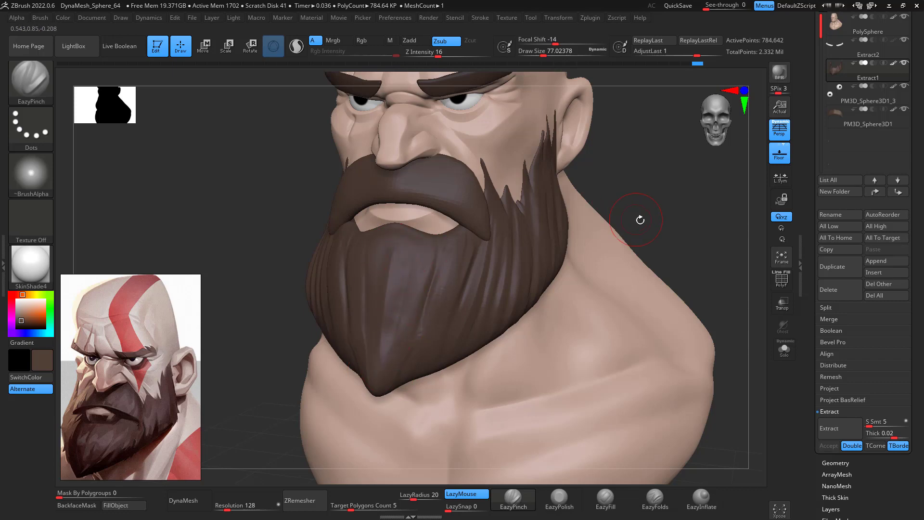
pyautogui.moveTo(640, 219); pyautogui.dragTo(505, 226)
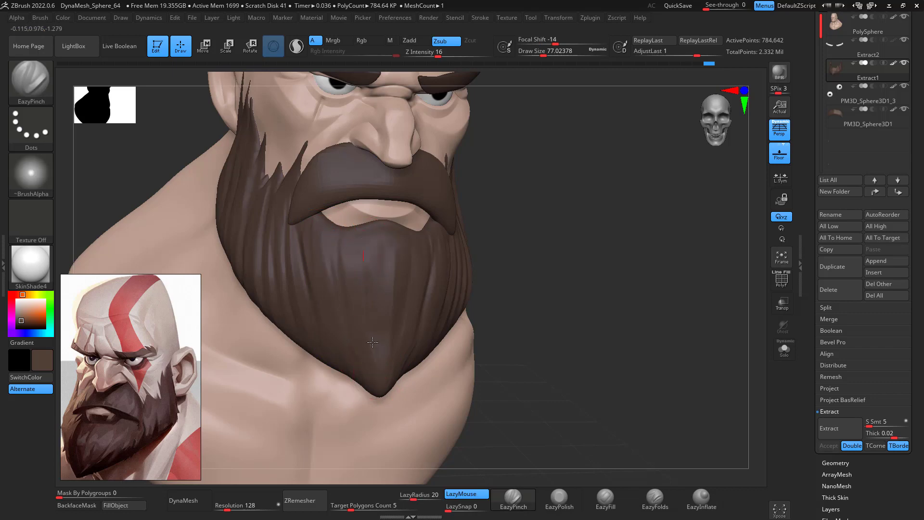
pyautogui.moveTo(573, 196)
pyautogui.keyDown('shift'); pyautogui.mouseDown()
pyautogui.moveTo(602, 192)
pyautogui.moveTo(566, 212)
pyautogui.mouseUp(); pyautogui.keyUp('shift')
pyautogui.moveTo(627, 162)
pyautogui.mouseDown()
pyautogui.moveTo(670, 192)
pyautogui.moveTo(647, 180)
pyautogui.mouseUp()
# Shape a raised tuft in the beard's edge below the lower lip with the Move brush at a draw size of about 80
pyautogui.press('b')
pyautogui.press('m')
pyautogui.press('v')
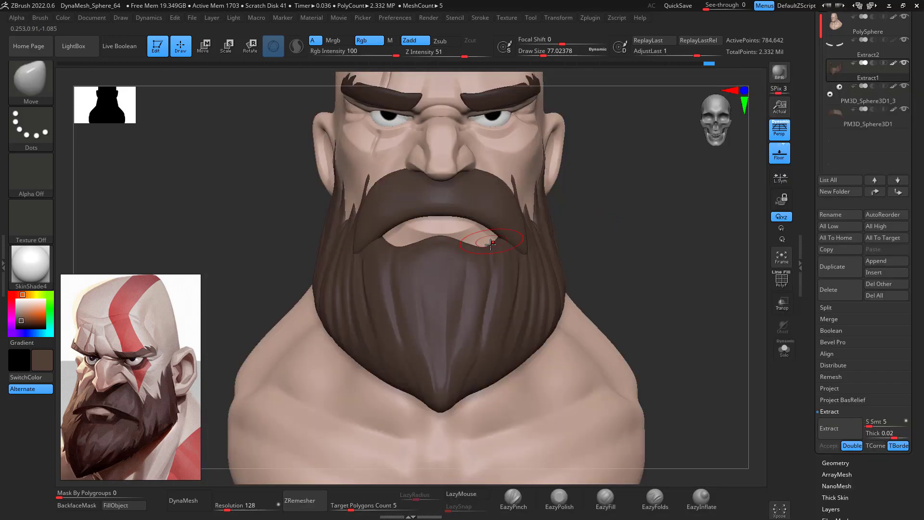
pyautogui.press('space')
pyautogui.moveTo(487, 245); pyautogui.dragTo(485, 245)
pyautogui.moveTo(477, 240); pyautogui.dragTo(468, 247)
pyautogui.moveTo(501, 216); pyautogui.dragTo(457, 245, button='right')
pyautogui.press('space')
pyautogui.moveTo(462, 245); pyautogui.dragTo(466, 242)
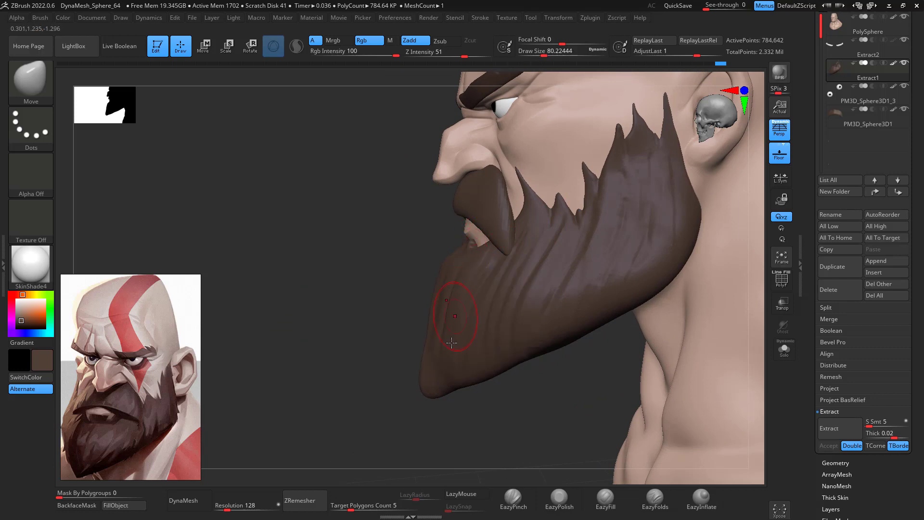
pyautogui.moveTo(486, 413); pyautogui.dragTo(541, 418)
pyautogui.keyDown('shift'); pyautogui.moveTo(449, 251); pyautogui.dragTo(417, 319); pyautogui.keyUp('shift')
# Carve grooves down the front of the beard with DamStandard at a draw size of about 71 and smooth them
pyautogui.press('b')
pyautogui.press('d')
pyautogui.press('s')
pyautogui.press('space')
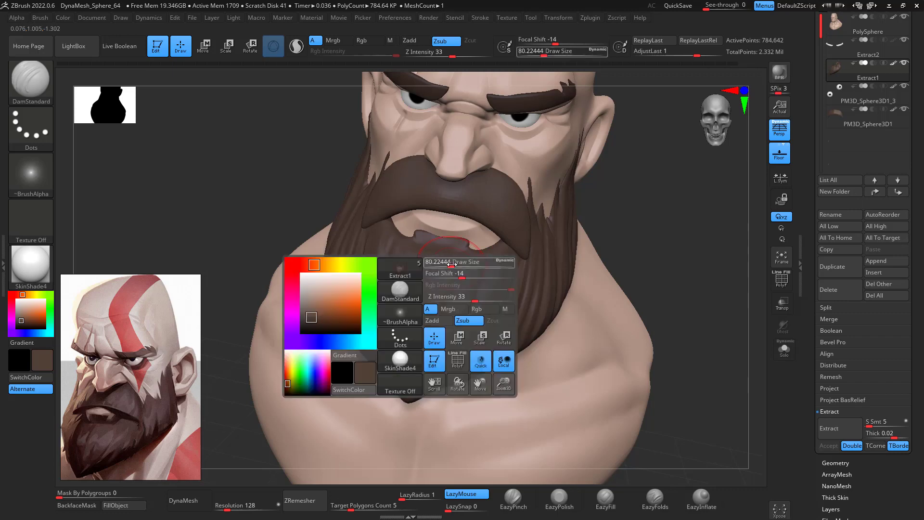
pyautogui.moveTo(451, 264); pyautogui.dragTo(450, 264)
pyautogui.moveTo(428, 349); pyautogui.dragTo(413, 386)
pyautogui.moveTo(458, 263); pyautogui.dragTo(436, 337)
pyautogui.keyDown('shift'); pyautogui.moveTo(434, 343); pyautogui.dragTo(433, 350); pyautogui.keyUp('shift')
pyautogui.keyDown('shift'); pyautogui.moveTo(450, 285); pyautogui.dragTo(419, 387); pyautogui.keyUp('shift')
pyautogui.moveTo(664, 212); pyautogui.dragTo(592, 215)
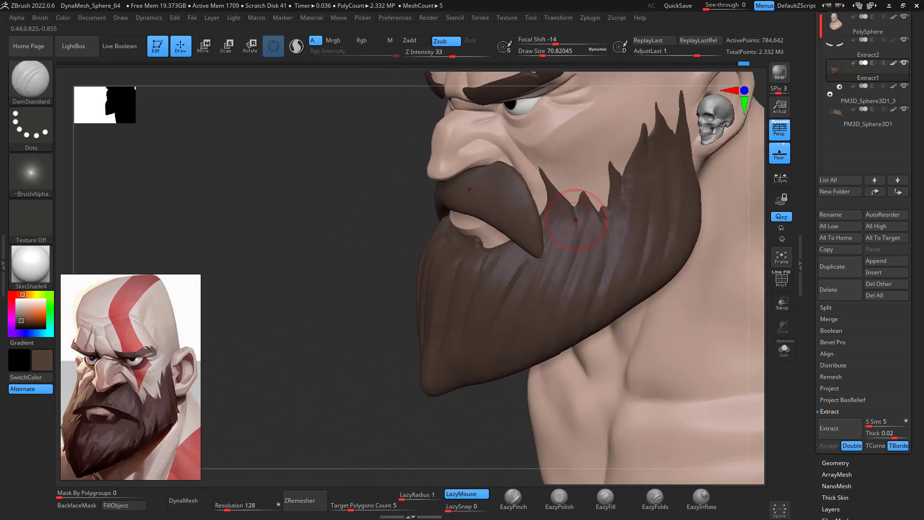
pyautogui.moveTo(513, 260)
pyautogui.keyDown('shift'); pyautogui.mouseDown()
pyautogui.moveTo(487, 296)
pyautogui.moveTo(474, 352)
pyautogui.mouseUp(); pyautogui.keyUp('shift')
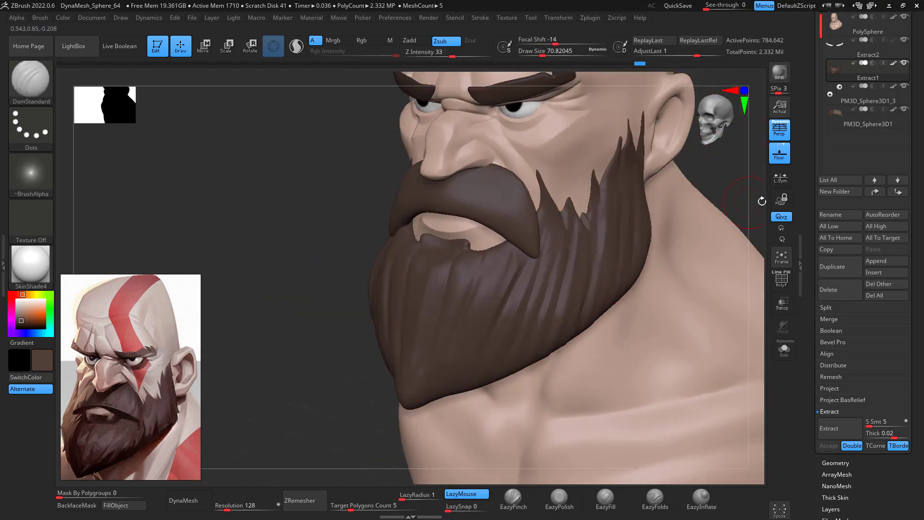
# Select the Extract2 eyebrows for reshaping with the Move brush and try to fill them with the current colour
pyautogui.keyDown('alt'); pyautogui.moveTo(751, 206); pyautogui.dragTo(739, 189); pyautogui.keyUp('alt')
pyautogui.moveTo(640, 198)
pyautogui.mouseDown()
pyautogui.moveTo(724, 208)
pyautogui.moveTo(666, 206)
pyautogui.moveTo(667, 182)
pyautogui.moveTo(687, 280)
pyautogui.moveTo(656, 295)
pyautogui.moveTo(679, 288)
pyautogui.mouseUp()
pyautogui.click(856, 52)
pyautogui.click(125, 509)
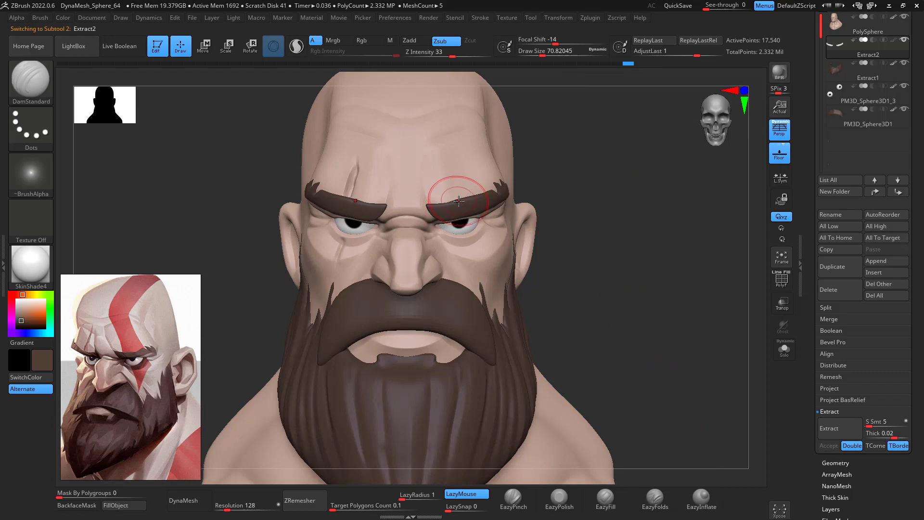
pyautogui.press('b')
pyautogui.press('m')
pyautogui.press('v')
pyautogui.press('b')
pyautogui.press('c')
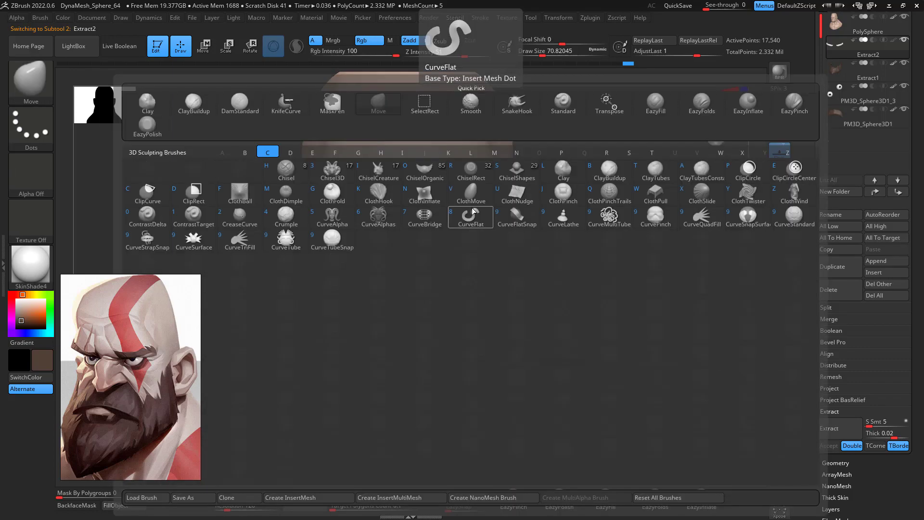
pyautogui.press('m')
pyautogui.press('v')
pyautogui.press('b')
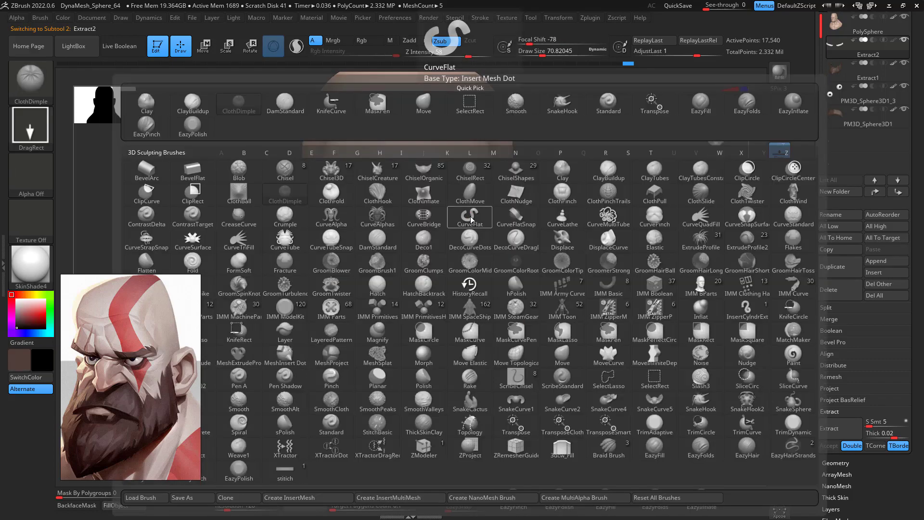
pyautogui.press('m')
pyautogui.press('v')
# Fill the eyebrows with the brown sampled from the beard and adjust their shape with the Move brush at a draw size of about 101
pyautogui.press('space')
pyautogui.moveTo(472, 211); pyautogui.dragTo(475, 210)
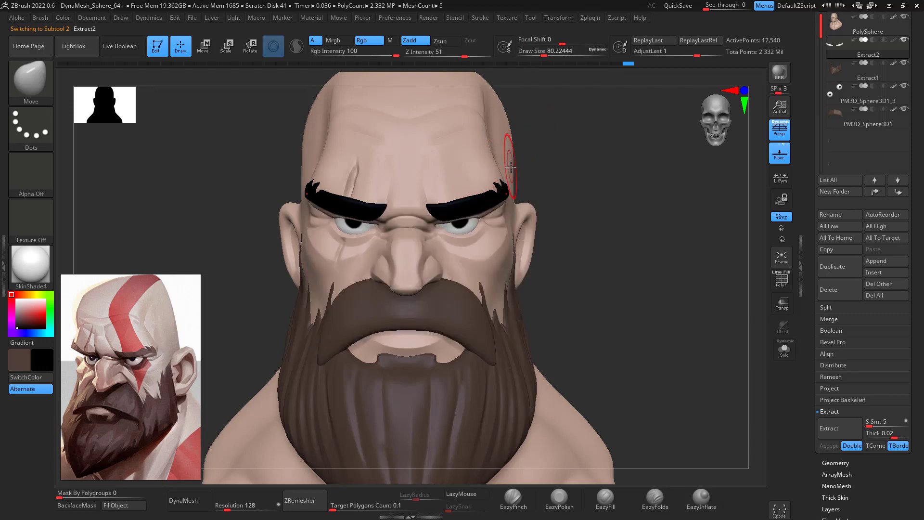
pyautogui.press('c')
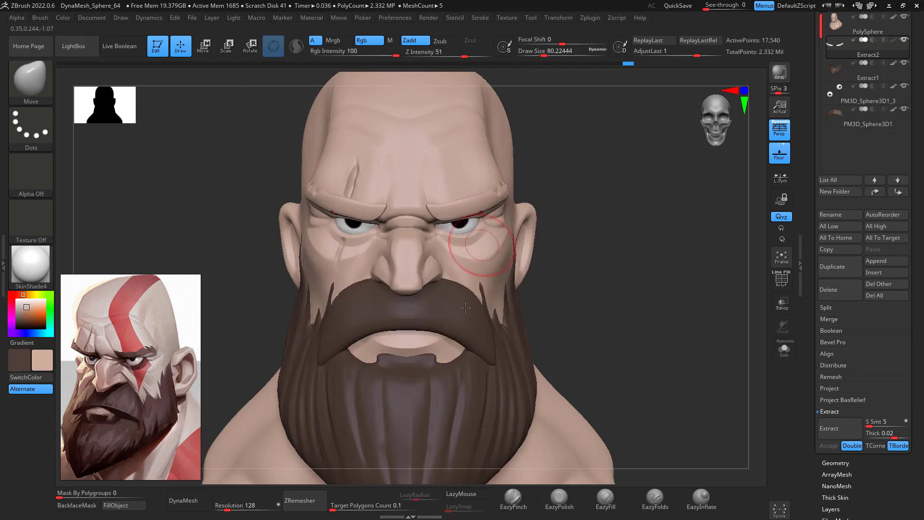
pyautogui.press('c')
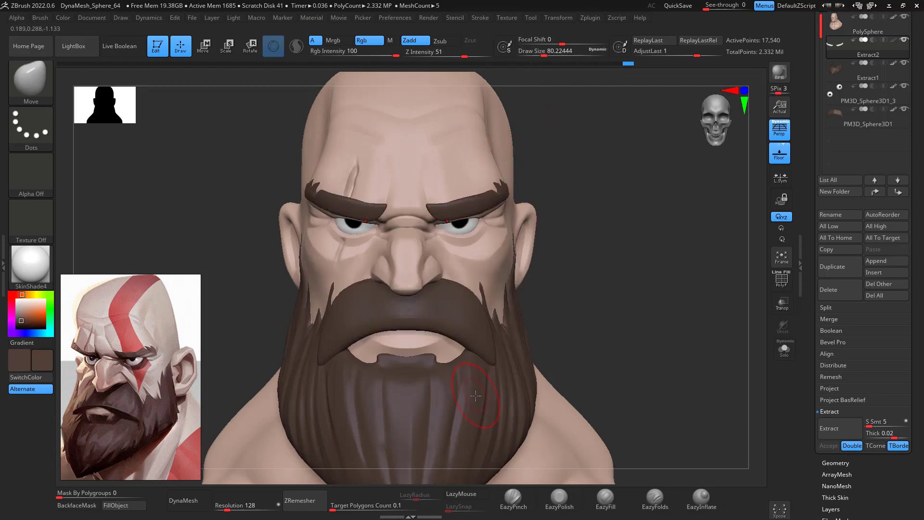
pyautogui.click(135, 511)
pyautogui.press('space')
pyautogui.moveTo(468, 197)
pyautogui.mouseDown()
pyautogui.moveTo(448, 203)
pyautogui.moveTo(471, 199)
pyautogui.moveTo(459, 216)
pyautogui.moveTo(476, 201)
pyautogui.moveTo(452, 204)
pyautogui.mouseUp()
pyautogui.moveTo(650, 182)
pyautogui.mouseDown()
pyautogui.moveTo(574, 171)
pyautogui.moveTo(616, 204)
pyautogui.mouseUp()
pyautogui.moveTo(643, 250)
pyautogui.mouseDown()
pyautogui.moveTo(653, 255)
pyautogui.moveTo(672, 239)
pyautogui.moveTo(642, 249)
pyautogui.moveTo(607, 226)
pyautogui.mouseUp()
# Select the PM3D_Sphere3D1 moustache and subdivide its mesh twice
pyautogui.click(862, 124)
pyautogui.moveTo(677, 236); pyautogui.dragTo(707, 245)
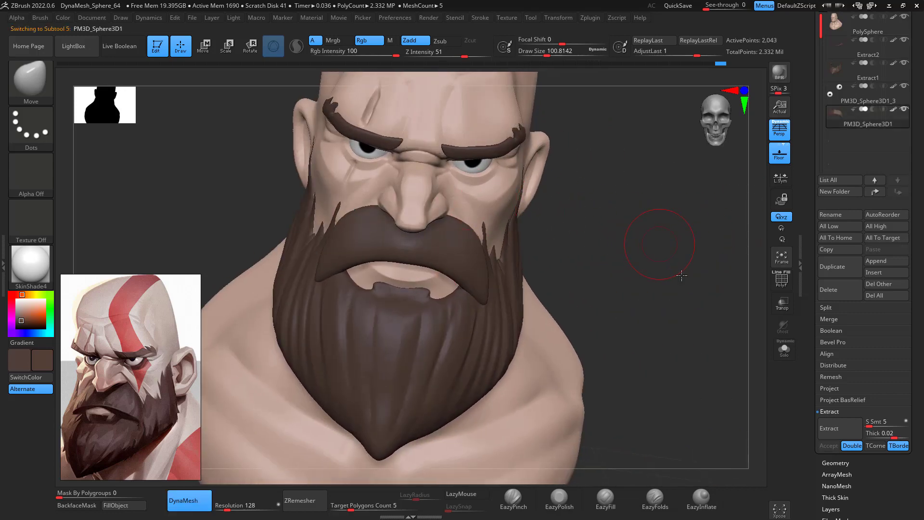
pyautogui.moveTo(681, 275); pyautogui.dragTo(611, 220)
pyautogui.keyDown('alt'); pyautogui.moveTo(611, 221); pyautogui.dragTo(679, 287); pyautogui.keyUp('alt')
pyautogui.hotkey('ctrl', 'd')
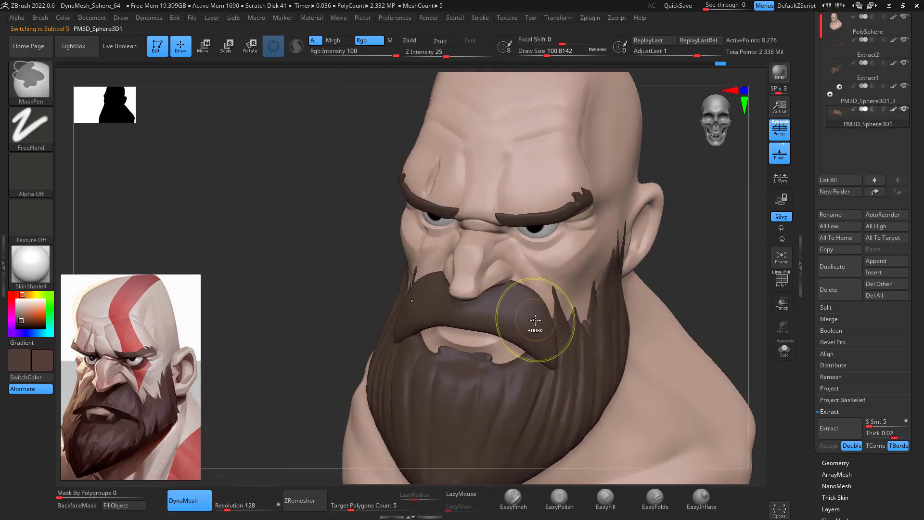
pyautogui.hotkey('ctrl', 'd')
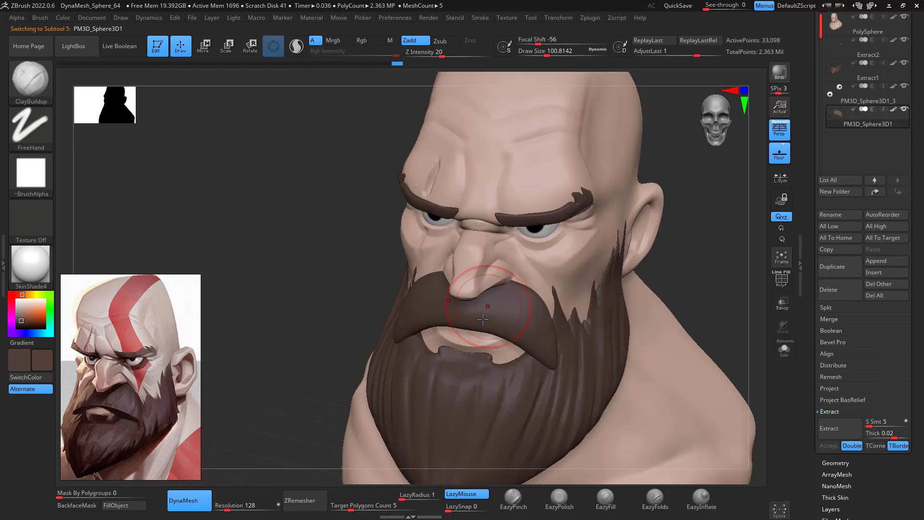
# Build up hair strands across the moustache with ClayBuildup, reducing the draw size from about 101 to 68
pyautogui.moveTo(487, 294)
pyautogui.mouseDown()
pyautogui.moveTo(482, 312)
pyautogui.moveTo(494, 312)
pyautogui.mouseUp()
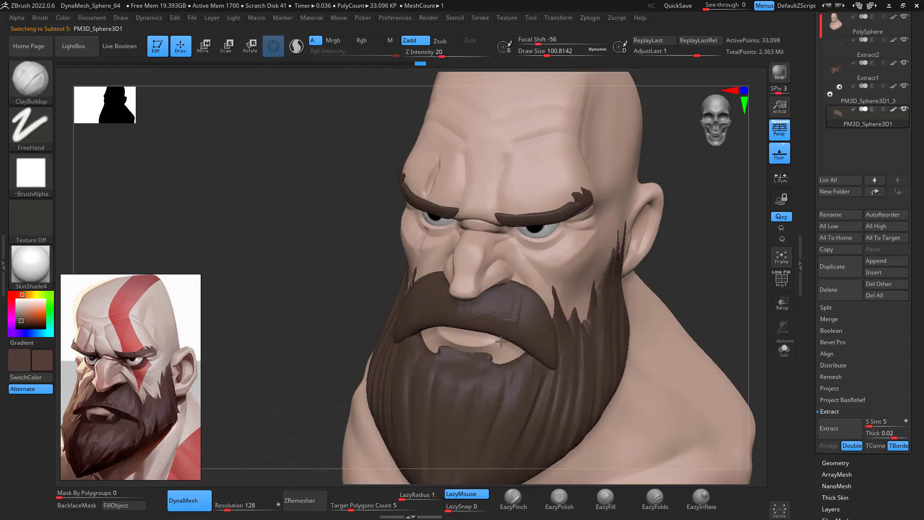
pyautogui.moveTo(616, 237); pyautogui.dragTo(661, 260)
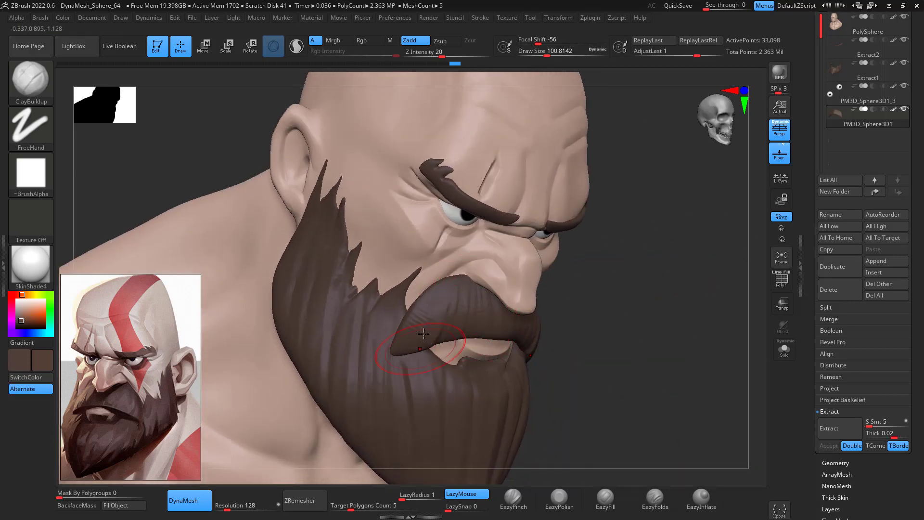
pyautogui.moveTo(634, 286)
pyautogui.mouseDown()
pyautogui.moveTo(553, 316)
pyautogui.moveTo(543, 332)
pyautogui.mouseUp()
pyautogui.press('space')
pyautogui.press('space')
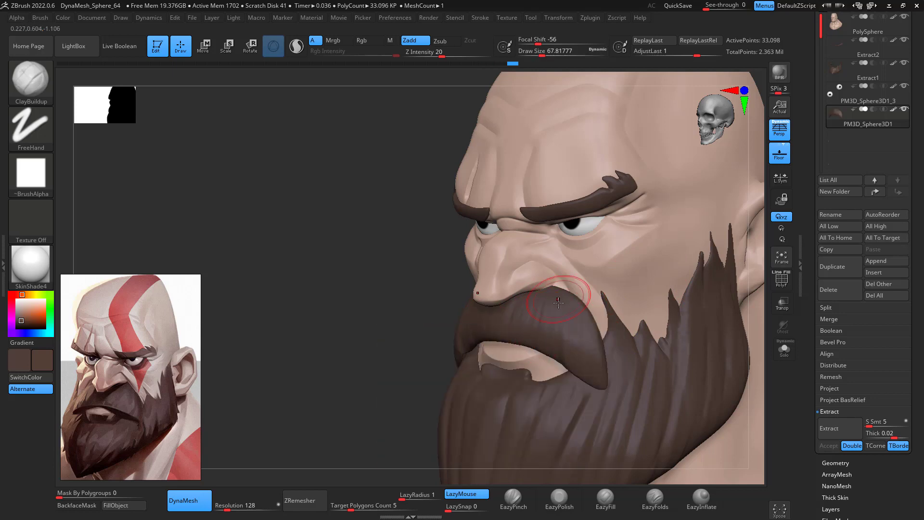
pyautogui.moveTo(750, 351); pyautogui.dragTo(679, 340)
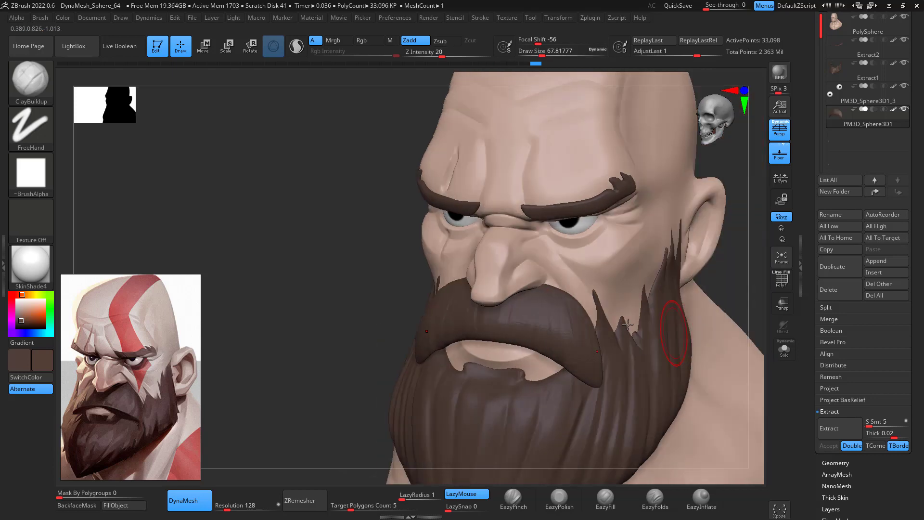
# Carve the moustache's hair grooves with DamStandard and sharpen the strands with EazyPinch at a draw size of about 62
pyautogui.press('shift')
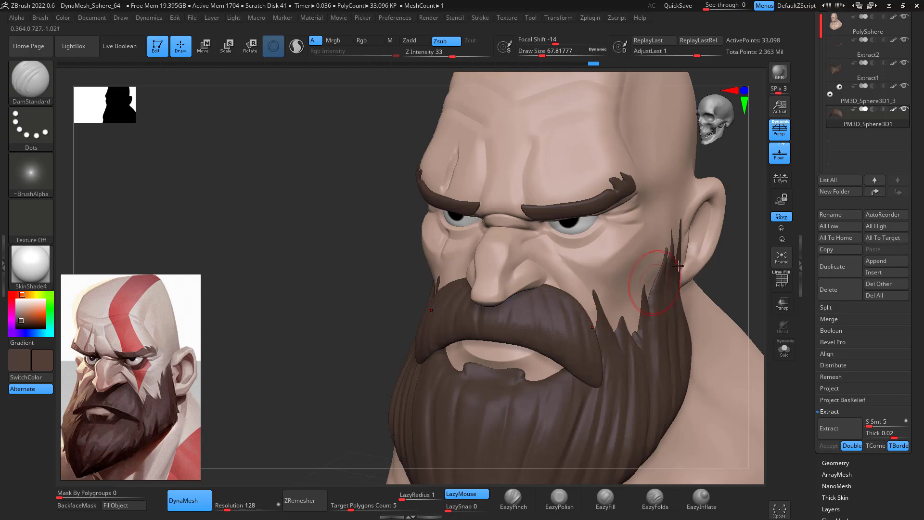
pyautogui.moveTo(677, 266)
pyautogui.mouseDown()
pyautogui.moveTo(736, 252)
pyautogui.moveTo(709, 192)
pyautogui.moveTo(729, 210)
pyautogui.moveTo(703, 231)
pyautogui.moveTo(678, 191)
pyautogui.moveTo(673, 204)
pyautogui.mouseUp()
pyautogui.click(514, 500)
pyautogui.press('space')
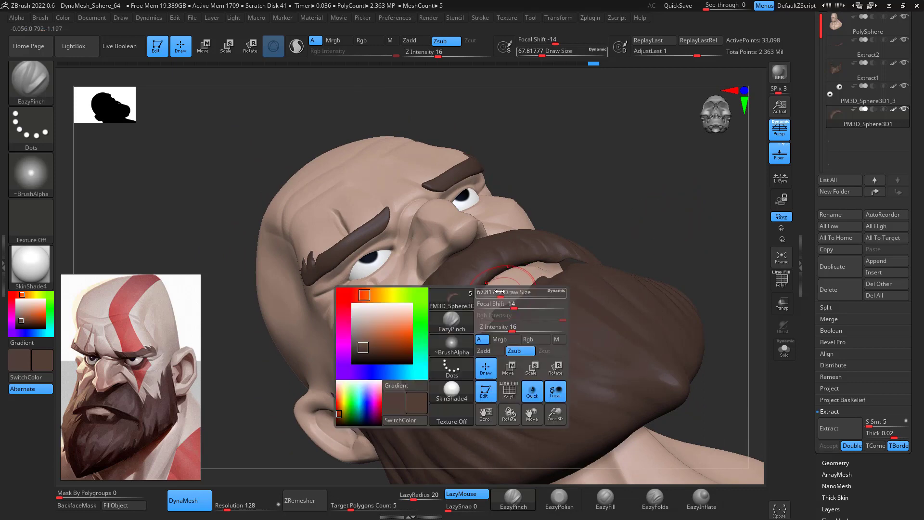
pyautogui.moveTo(500, 292); pyautogui.dragTo(485, 274)
pyautogui.press('space')
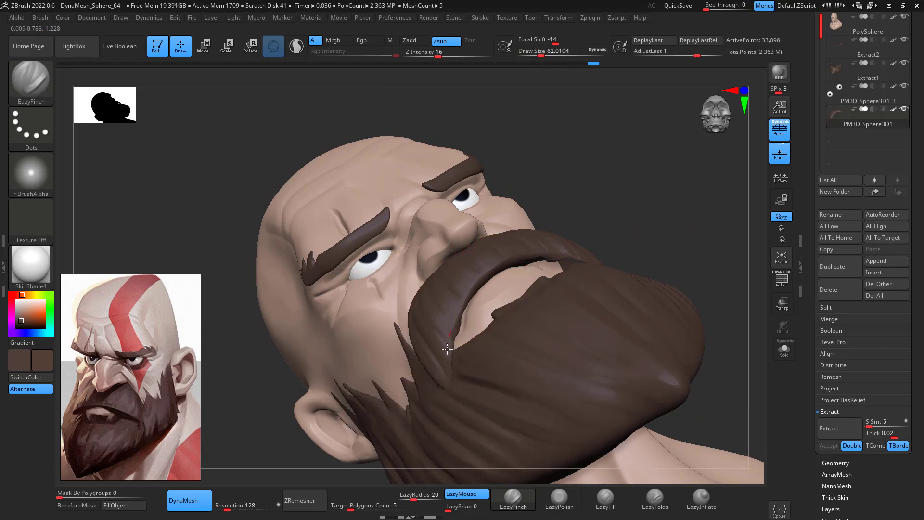
pyautogui.moveTo(445, 395); pyautogui.dragTo(446, 396)
pyautogui.moveTo(630, 158)
pyautogui.mouseDown()
pyautogui.moveTo(672, 208)
pyautogui.moveTo(625, 212)
pyautogui.moveTo(628, 203)
pyautogui.moveTo(597, 198)
pyautogui.mouseUp()
pyautogui.press('space')
# Refine the moustache's outline with the Move brush at a draw size of about 128
pyautogui.press('b')
pyautogui.press('m')
pyautogui.press('v')
pyautogui.moveTo(650, 96); pyautogui.dragTo(688, 162)
pyautogui.moveTo(713, 221)
pyautogui.mouseDown()
pyautogui.moveTo(767, 204)
pyautogui.moveTo(718, 220)
pyautogui.moveTo(705, 288)
pyautogui.moveTo(692, 302)
pyautogui.moveTo(638, 292)
pyautogui.moveTo(691, 268)
pyautogui.moveTo(639, 289)
pyautogui.moveTo(687, 241)
pyautogui.moveTo(676, 257)
pyautogui.mouseUp()
pyautogui.keyDown('alt'); pyautogui.moveTo(669, 293); pyautogui.dragTo(690, 324); pyautogui.keyUp('alt')
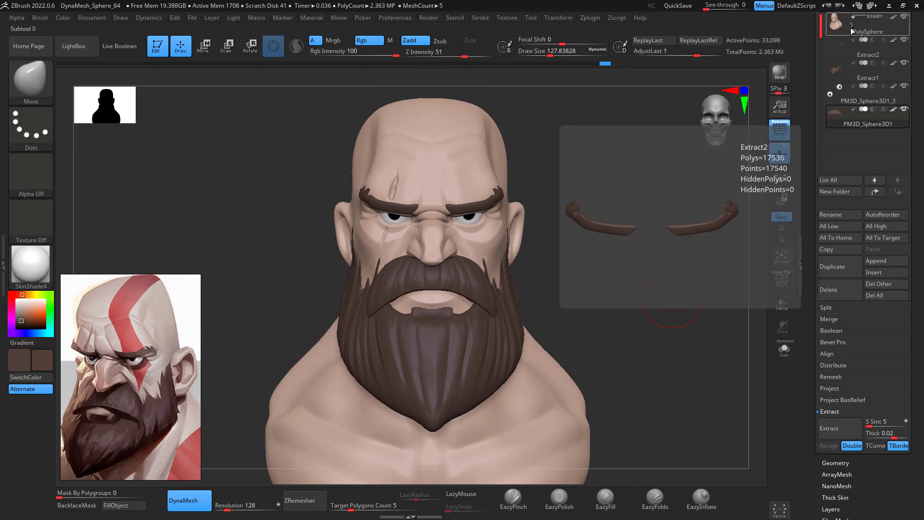
# Select the PolySphere head and bust and fill it with a paler skin colour lightened from the sampled tone
pyautogui.click(841, 28)
pyautogui.moveTo(639, 211); pyautogui.dragTo(624, 216)
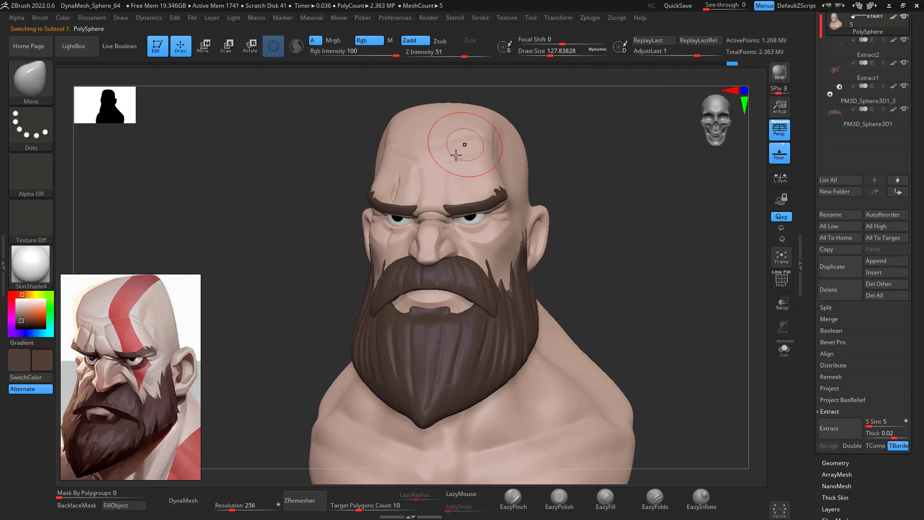
pyautogui.press('c')
pyautogui.moveTo(26, 307); pyautogui.dragTo(23, 303)
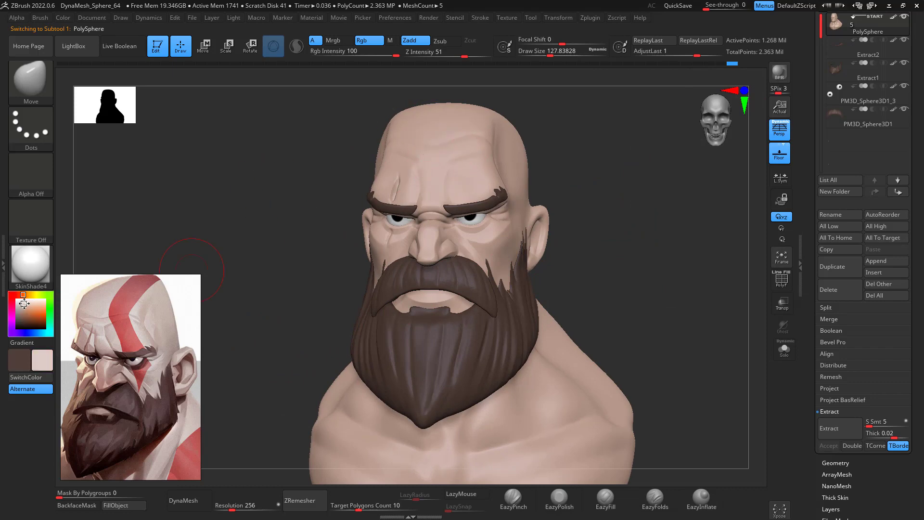
pyautogui.click(126, 506)
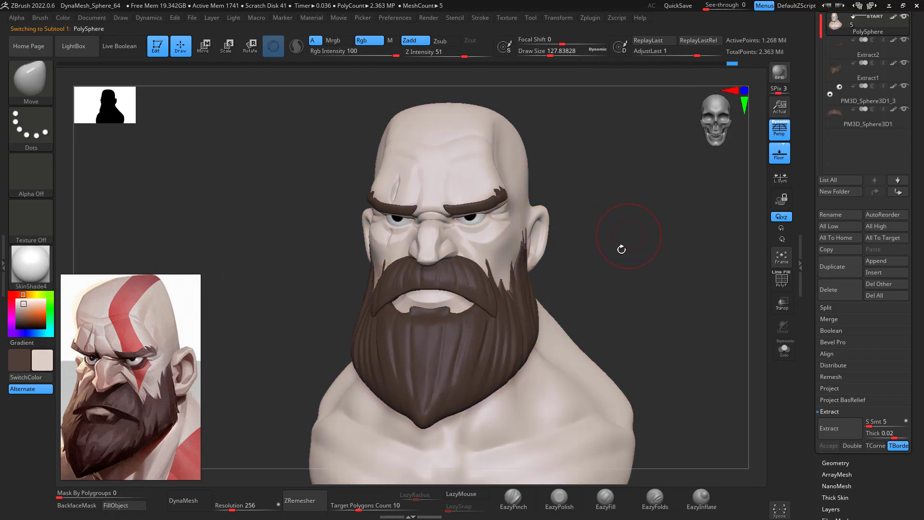
pyautogui.moveTo(623, 274); pyautogui.dragTo(597, 256)
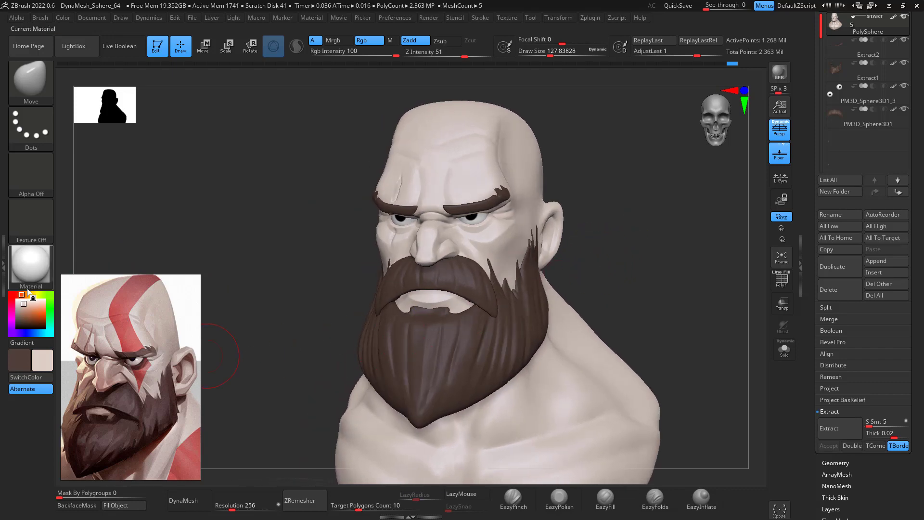
# Paint the nose pink with the Standard brush in Rgb mode at a draw size of about 97
pyautogui.press('b')
pyautogui.press('s')
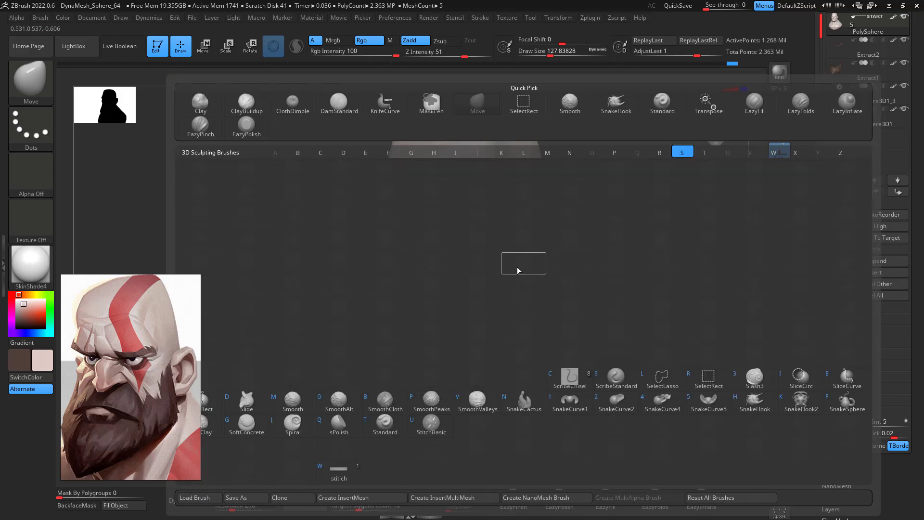
pyautogui.press('t')
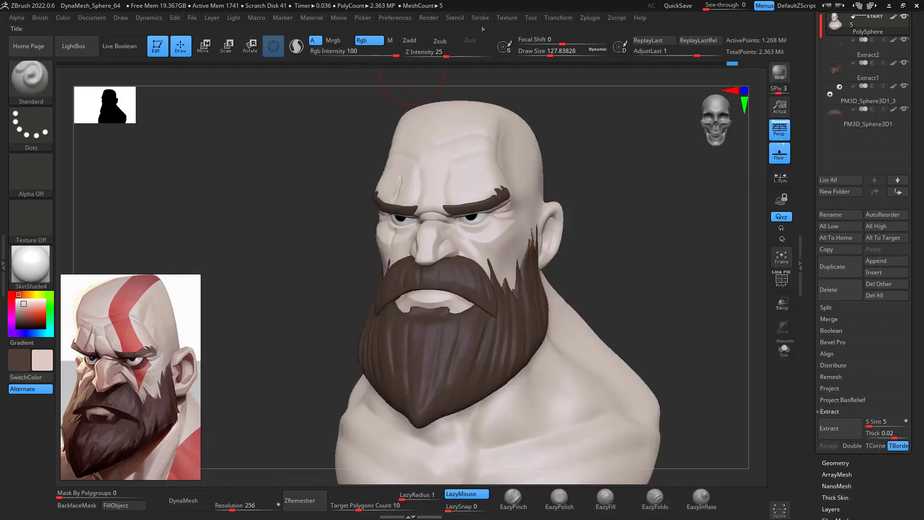
pyautogui.press('space')
pyautogui.moveTo(441, 257); pyautogui.dragTo(433, 257)
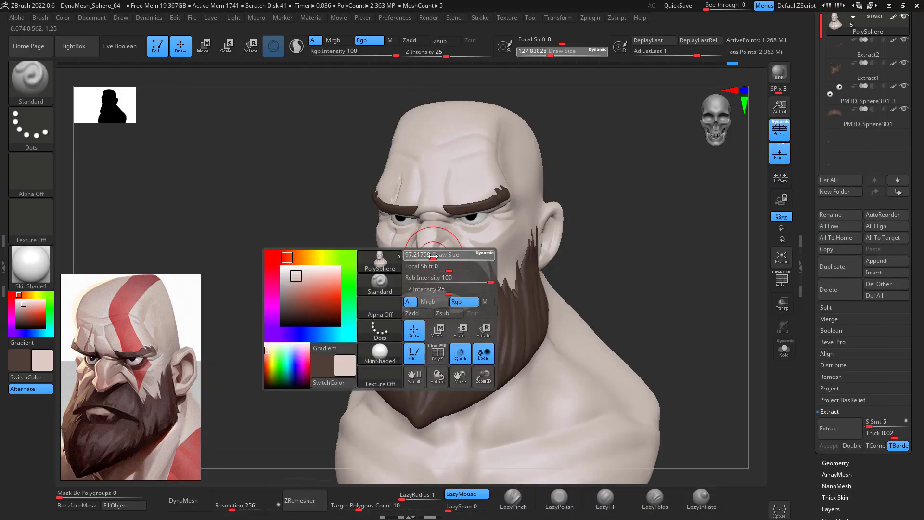
pyautogui.click(29, 307)
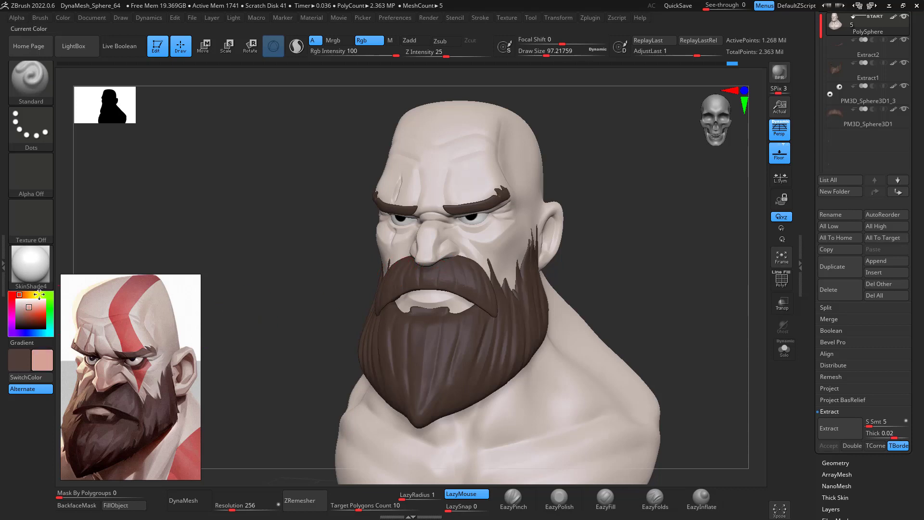
pyautogui.moveTo(425, 249); pyautogui.dragTo(445, 259)
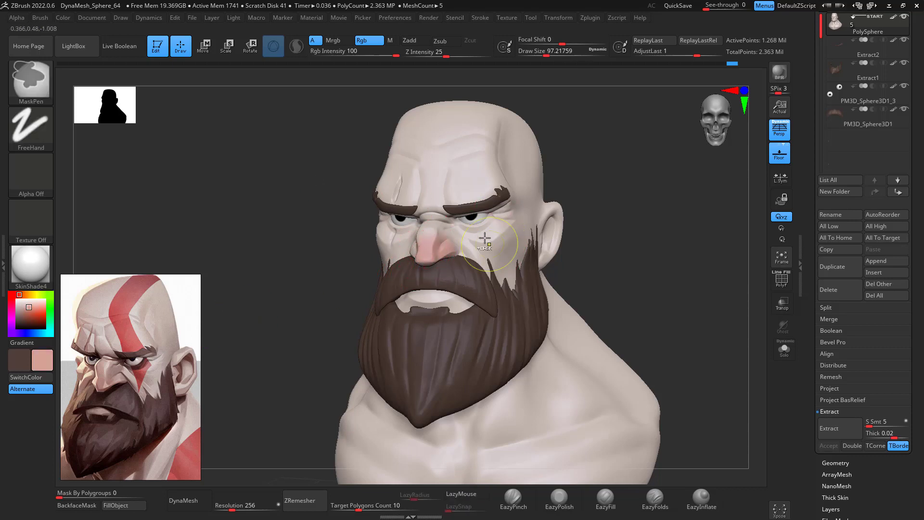
# Undo the last nose stroke and paint the lips, cheeks and ears pink at a draw size of about 97
pyautogui.hotkey('ctrl', 'z')
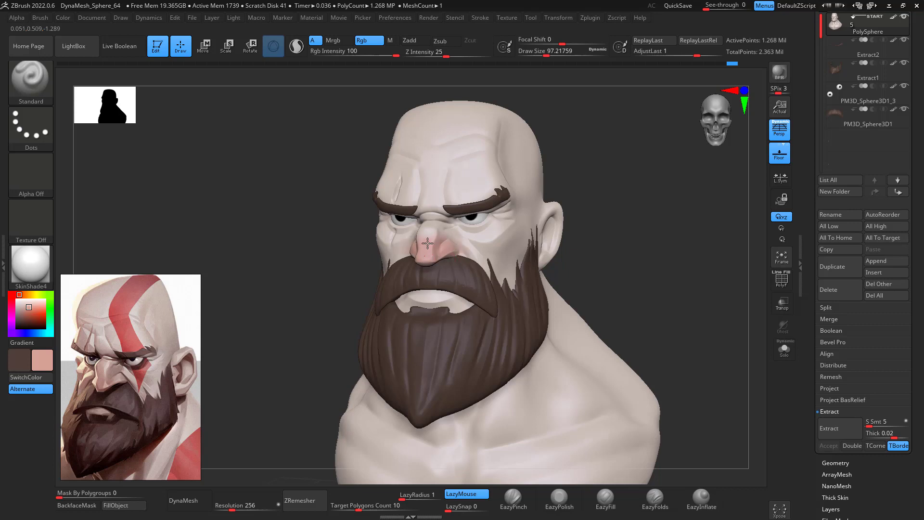
pyautogui.moveTo(426, 299); pyautogui.dragTo(452, 301)
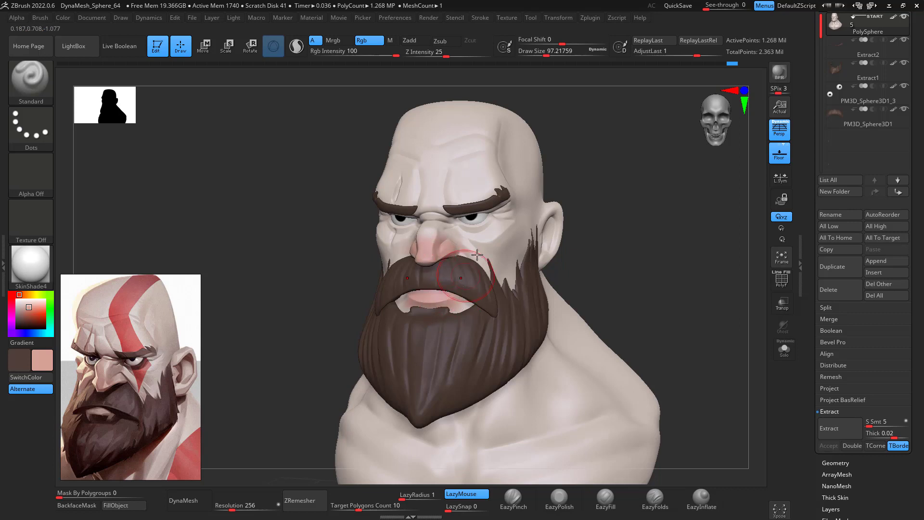
pyautogui.moveTo(496, 244)
pyautogui.mouseDown()
pyautogui.moveTo(486, 248)
pyautogui.moveTo(538, 216)
pyautogui.moveTo(551, 246)
pyautogui.mouseUp()
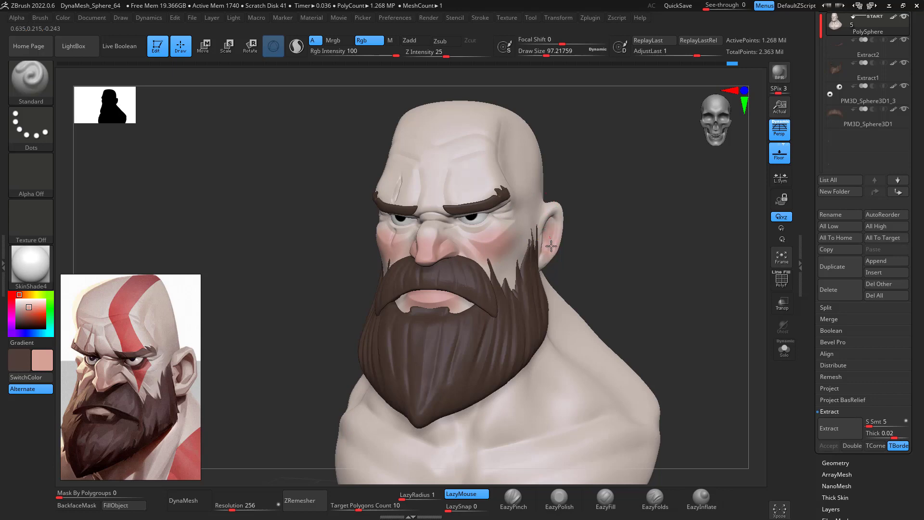
# Tint the top of the forehead pink with the Standard brush at a draw size of about 187
pyautogui.press('space')
pyautogui.moveTo(498, 156); pyautogui.dragTo(510, 158)
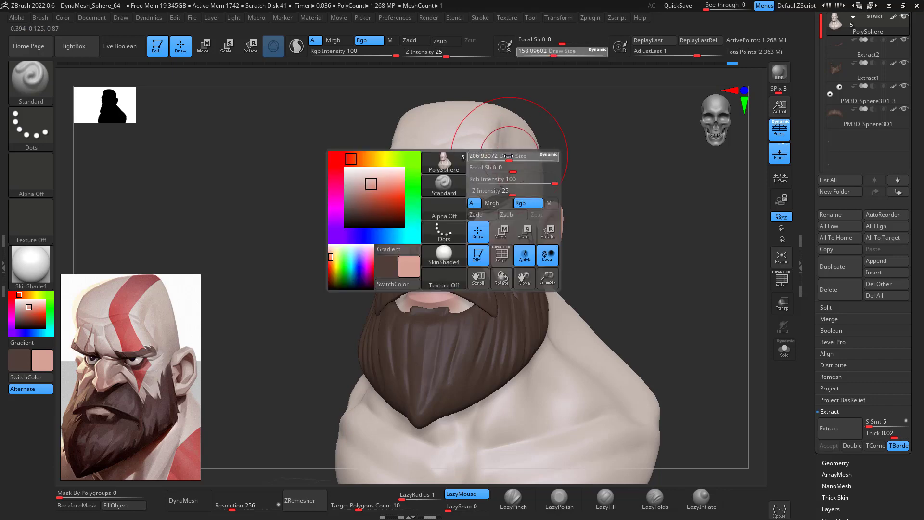
pyautogui.moveTo(631, 188); pyautogui.dragTo(646, 223)
pyautogui.moveTo(475, 169)
pyautogui.mouseDown()
pyautogui.moveTo(481, 188)
pyautogui.moveTo(530, 140)
pyautogui.mouseUp()
pyautogui.moveTo(632, 184); pyautogui.dragTo(588, 174)
# Darken the sampled skin tone to brown and paint shadows under the eyes at a draw size of about 56
pyautogui.press('c')
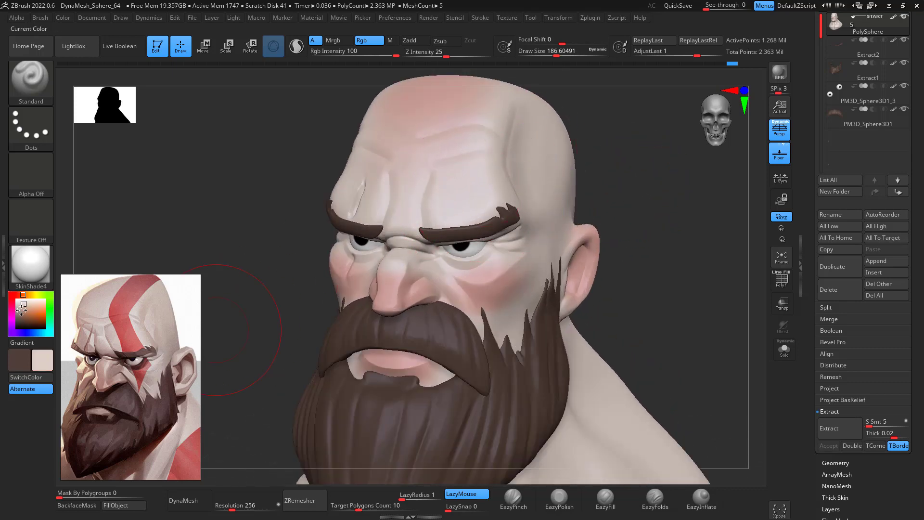
pyautogui.moveTo(22, 310); pyautogui.dragTo(21, 316)
pyautogui.press('space')
pyautogui.moveTo(521, 273)
pyautogui.mouseDown()
pyautogui.moveTo(436, 244)
pyautogui.moveTo(442, 271)
pyautogui.mouseUp()
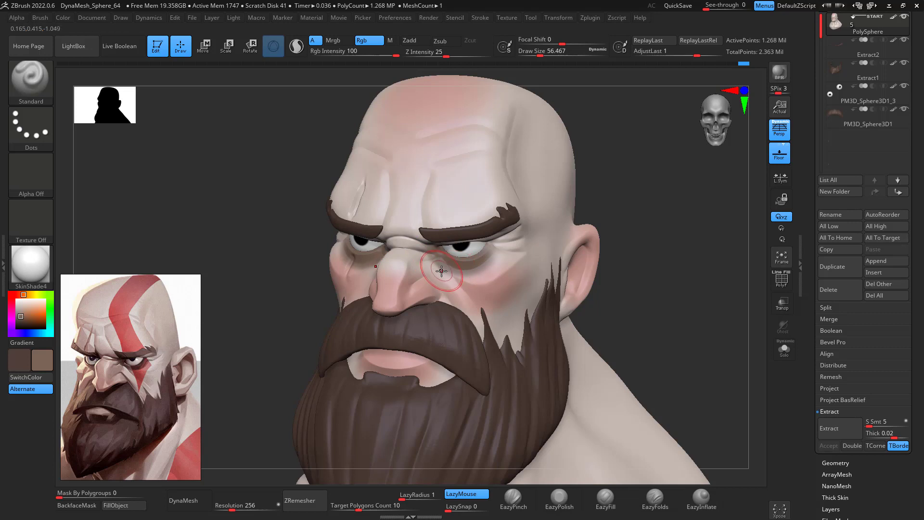
# Blend the nose bridge and the area between the eyebrows using greyish and pale tones sampled from the skin
pyautogui.press('c')
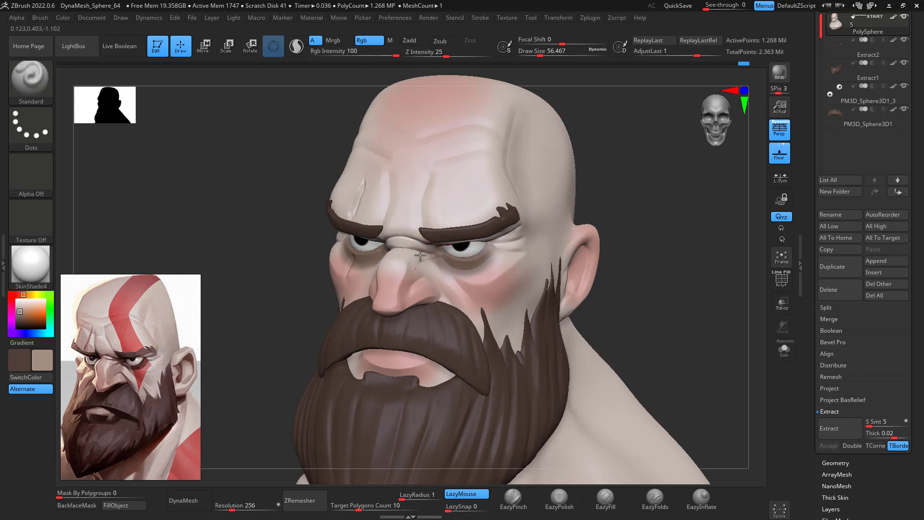
pyautogui.moveTo(416, 267)
pyautogui.mouseDown()
pyautogui.moveTo(406, 264)
pyautogui.moveTo(410, 240)
pyautogui.mouseUp()
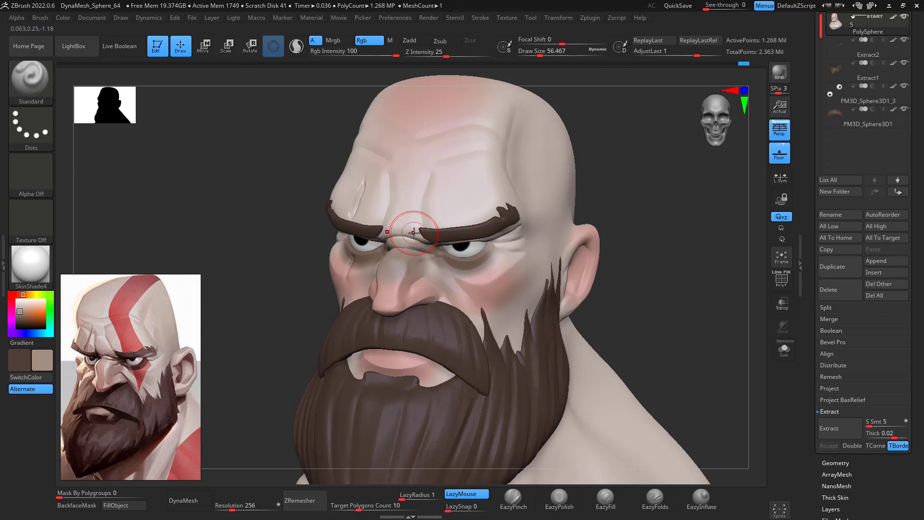
pyautogui.press('c')
pyautogui.moveTo(413, 224)
pyautogui.mouseDown()
pyautogui.moveTo(394, 256)
pyautogui.moveTo(415, 257)
pyautogui.mouseUp()
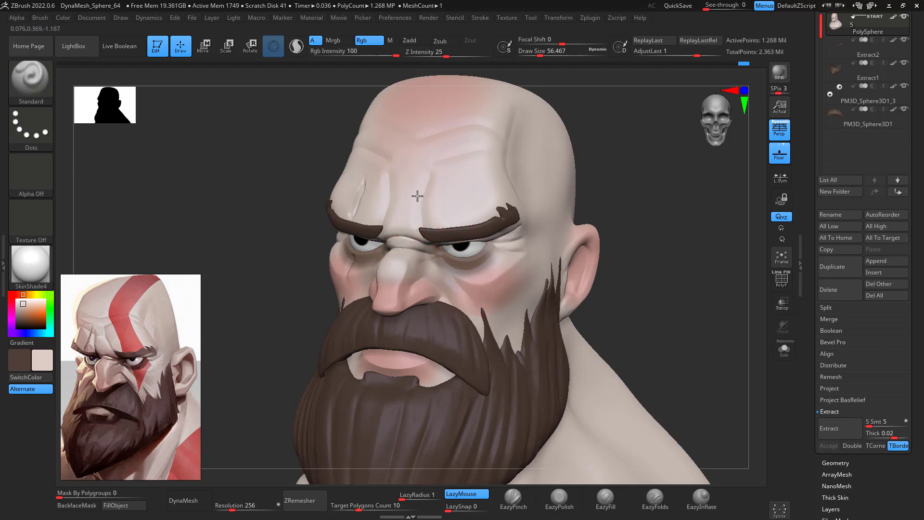
# Lower Rgb Intensity to 46 and blend the under-eye and cheek shading with sampled skin tones
pyautogui.click(370, 54)
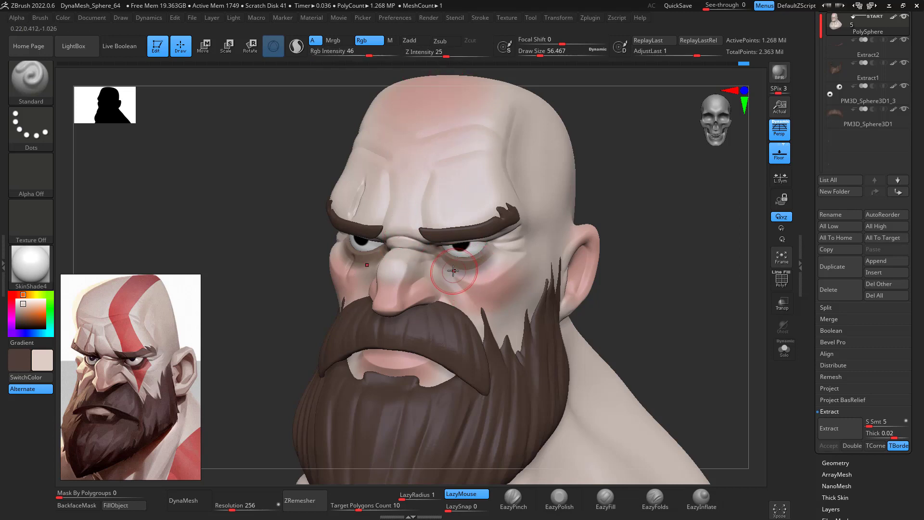
pyautogui.press('c')
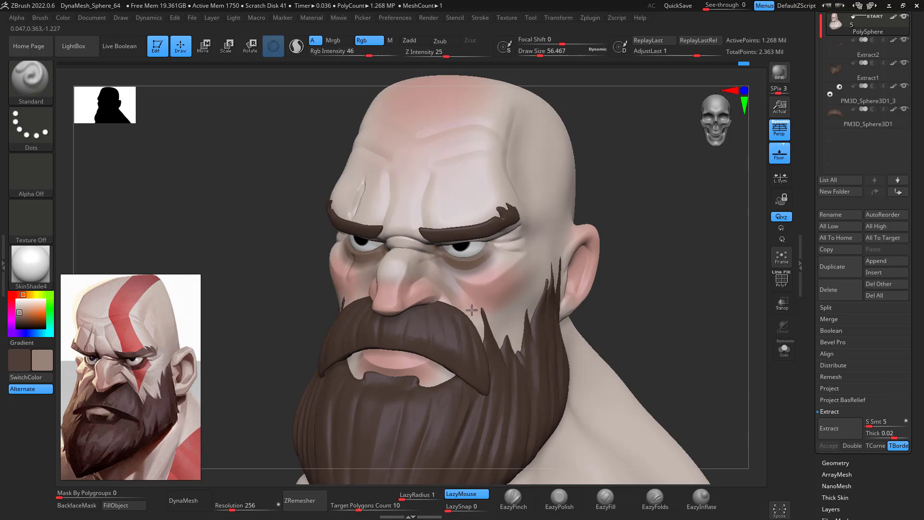
pyautogui.moveTo(472, 310)
pyautogui.mouseDown()
pyautogui.moveTo(452, 293)
pyautogui.moveTo(466, 311)
pyautogui.mouseUp()
pyautogui.moveTo(621, 280)
pyautogui.mouseDown()
pyautogui.moveTo(667, 275)
pyautogui.moveTo(664, 289)
pyautogui.moveTo(535, 289)
pyautogui.mouseUp()
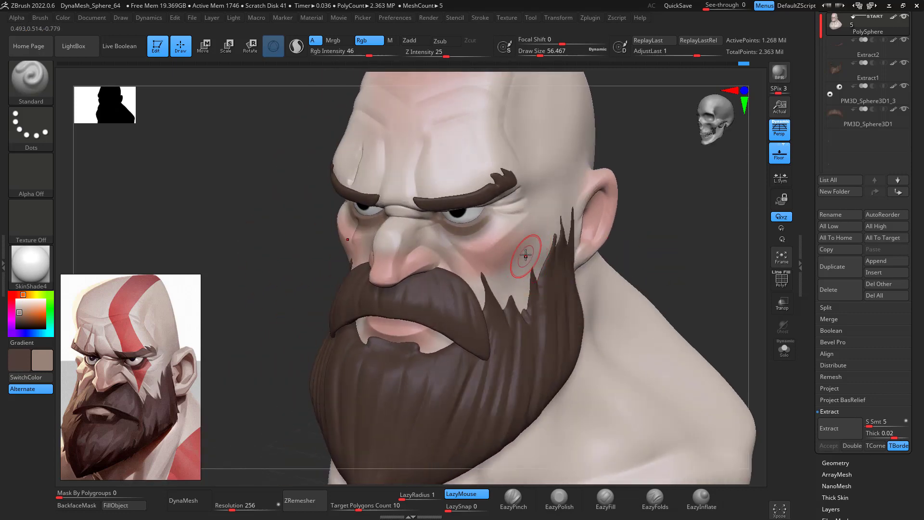
# Soften the pink on the cheeks, nose and lips with a sampled pale pink at a draw size of about 94
pyautogui.press('c')
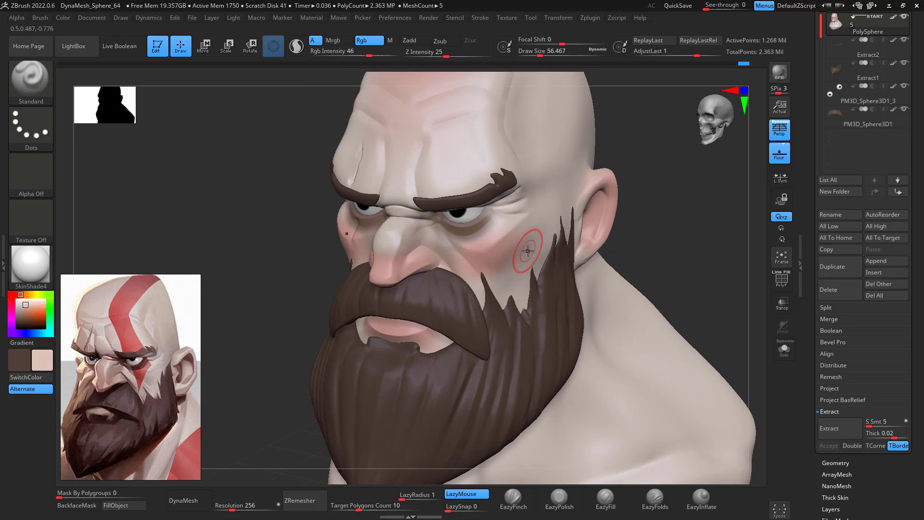
pyautogui.press('space')
pyautogui.moveTo(528, 250)
pyautogui.mouseDown()
pyautogui.moveTo(483, 232)
pyautogui.moveTo(516, 243)
pyautogui.mouseUp()
pyautogui.hotkey('ctrl', 'z')
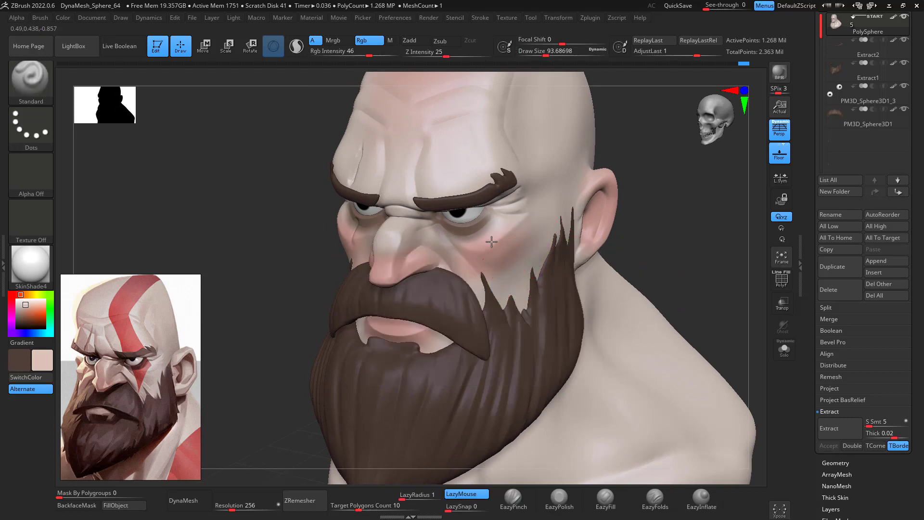
pyautogui.moveTo(407, 257)
pyautogui.mouseDown()
pyautogui.moveTo(417, 252)
pyautogui.moveTo(392, 262)
pyautogui.mouseUp()
pyautogui.moveTo(389, 331); pyautogui.dragTo(416, 340)
pyautogui.moveTo(635, 219); pyautogui.dragTo(467, 255)
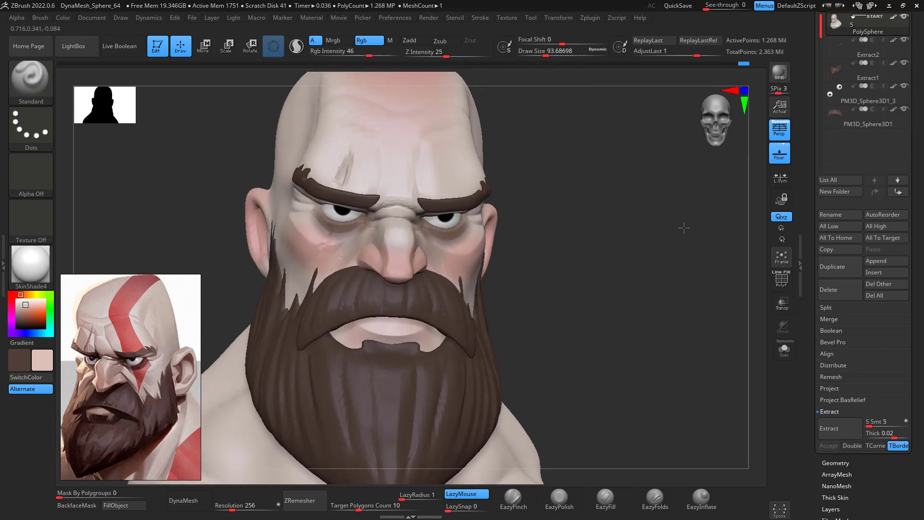
pyautogui.moveTo(532, 213); pyautogui.dragTo(536, 223)
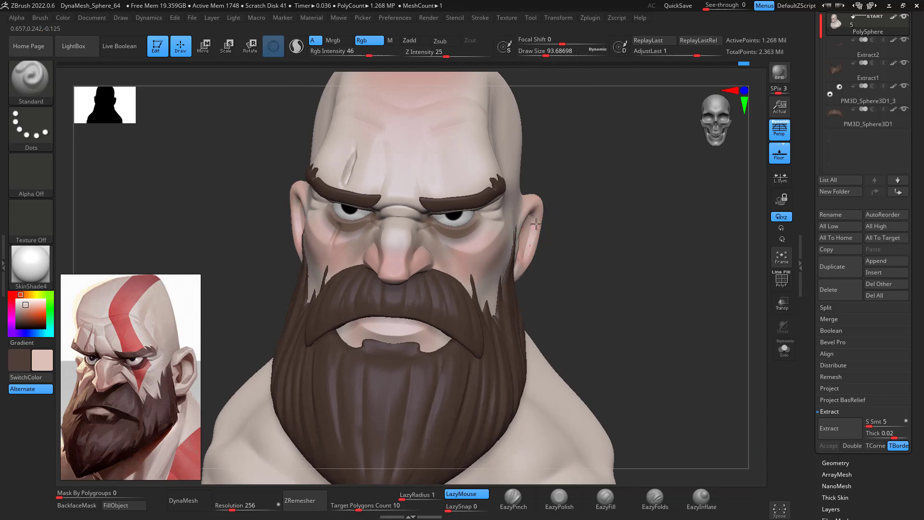
# Shade the eye area and ear with brown and blend in sampled pale skin at a draw size of about 54
pyautogui.moveTo(564, 172); pyautogui.dragTo(522, 212)
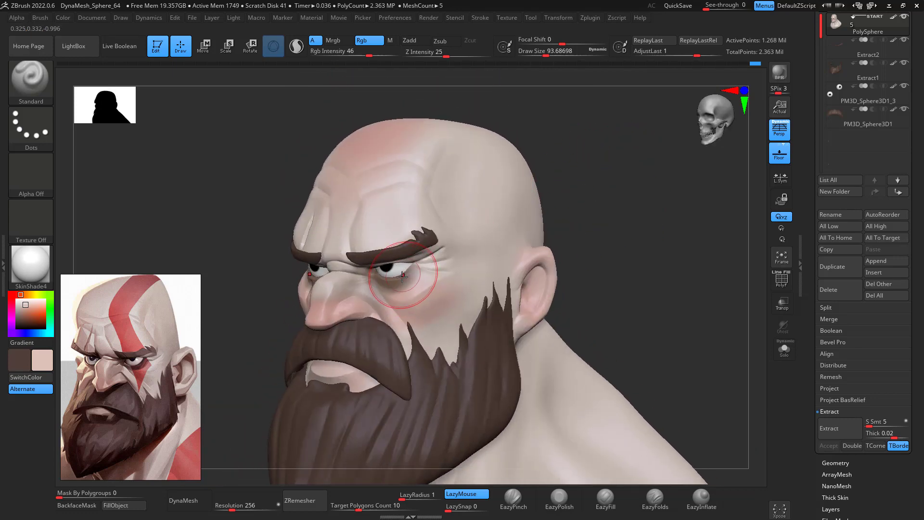
pyautogui.press('c')
pyautogui.press('space')
pyautogui.click(574, 247)
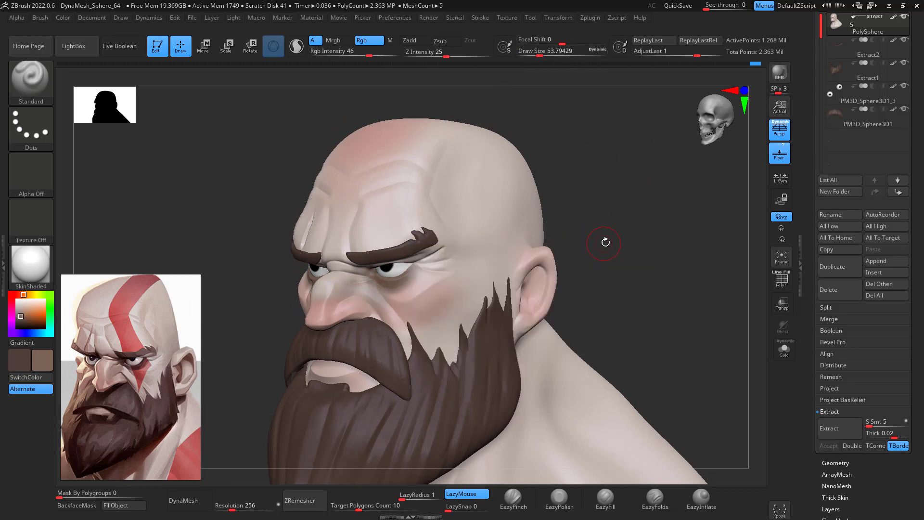
pyautogui.moveTo(604, 242); pyautogui.dragTo(575, 239)
pyautogui.moveTo(535, 279)
pyautogui.mouseDown()
pyautogui.moveTo(535, 286)
pyautogui.moveTo(533, 275)
pyautogui.mouseUp()
pyautogui.press('c')
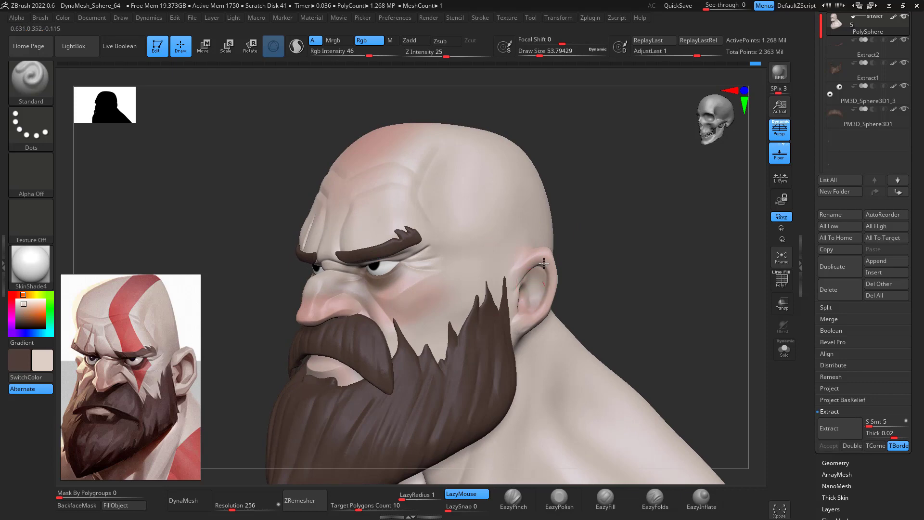
pyautogui.moveTo(613, 235)
pyautogui.mouseDown()
pyautogui.moveTo(648, 249)
pyautogui.moveTo(643, 264)
pyautogui.moveTo(610, 250)
pyautogui.mouseUp()
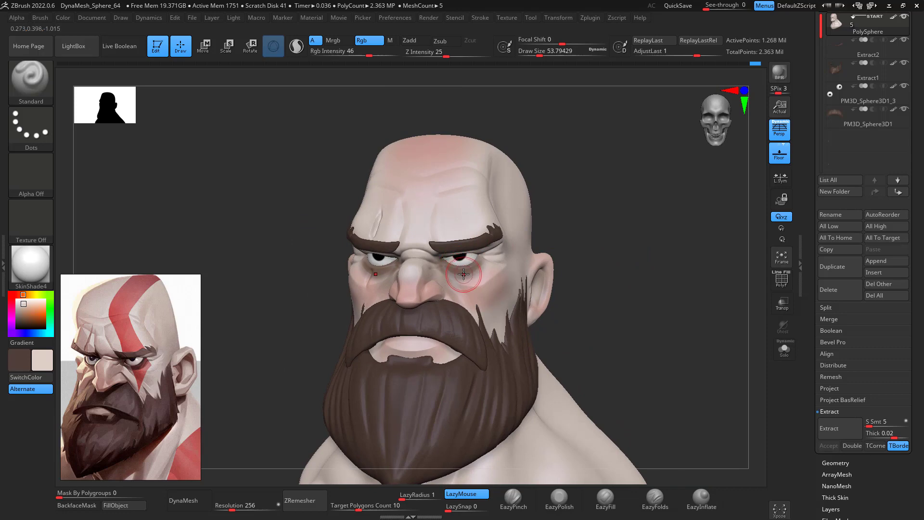
# Darken the sampled colour to a deep brown and paint the eyelid edges at a draw size of about 22
pyautogui.press('c')
pyautogui.moveTo(557, 181); pyautogui.dragTo(673, 216)
pyautogui.moveTo(21, 318); pyautogui.dragTo(20, 324)
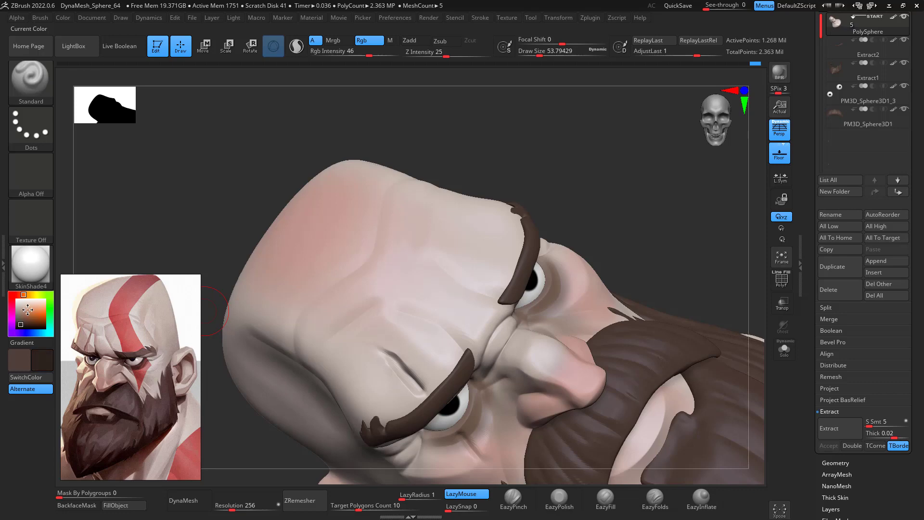
pyautogui.press('space')
pyautogui.moveTo(568, 288); pyautogui.dragTo(563, 288)
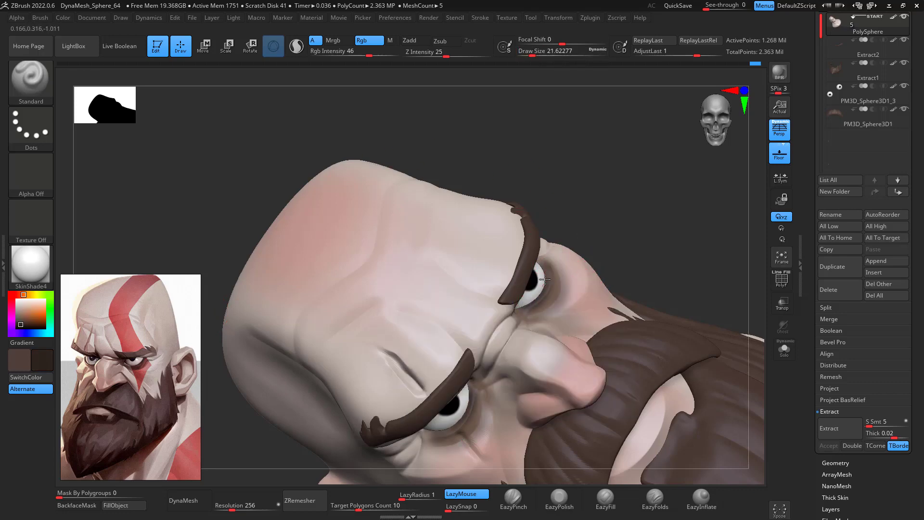
pyautogui.moveTo(619, 187)
pyautogui.mouseDown()
pyautogui.moveTo(640, 239)
pyautogui.moveTo(664, 255)
pyautogui.moveTo(695, 256)
pyautogui.moveTo(670, 223)
pyautogui.moveTo(682, 219)
pyautogui.moveTo(691, 231)
pyautogui.moveTo(709, 207)
pyautogui.moveTo(706, 227)
pyautogui.moveTo(734, 216)
pyautogui.mouseUp()
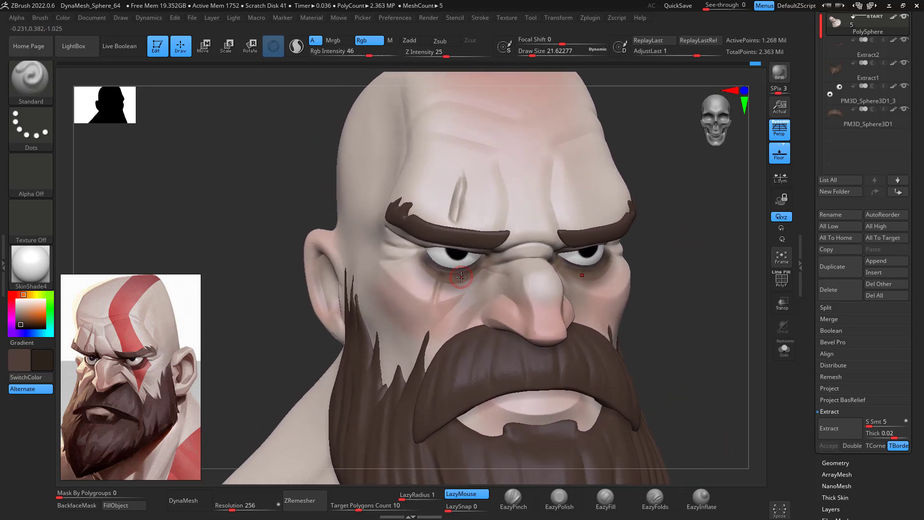
# Try to colour the forehead and cheek scars with sampled pink and greyish-pink tones at draw sizes of about 29 and 14
pyautogui.press('c')
pyautogui.press('c')
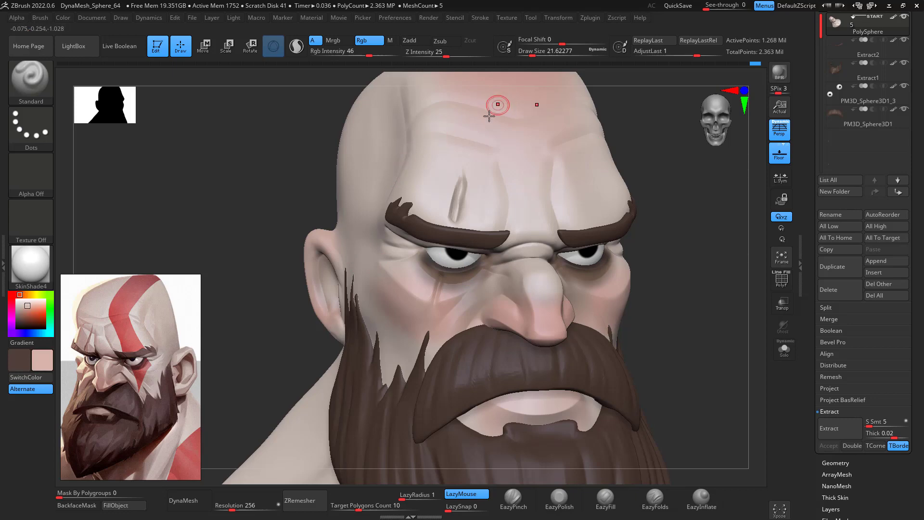
pyautogui.moveTo(464, 179)
pyautogui.mouseDown()
pyautogui.moveTo(457, 221)
pyautogui.moveTo(461, 190)
pyautogui.mouseUp()
pyautogui.press('space')
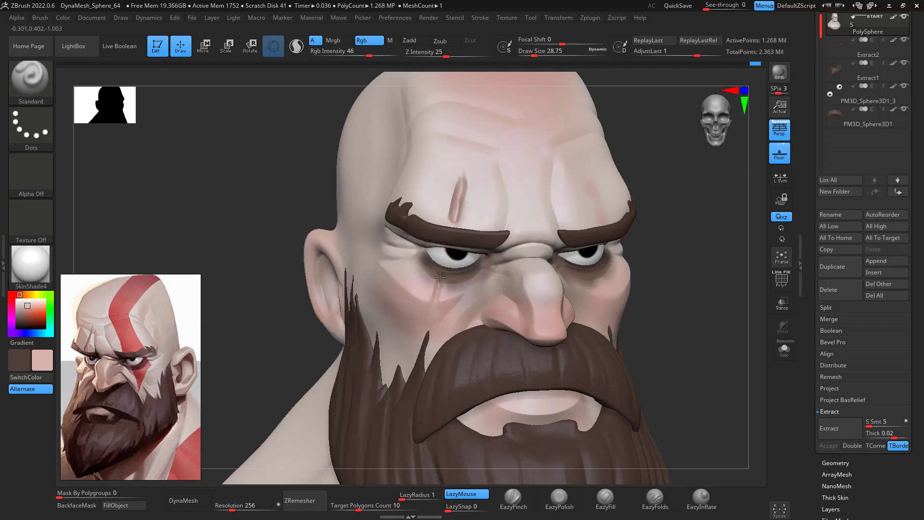
pyautogui.press('c')
pyautogui.press('space')
pyautogui.moveTo(444, 291); pyautogui.dragTo(437, 291)
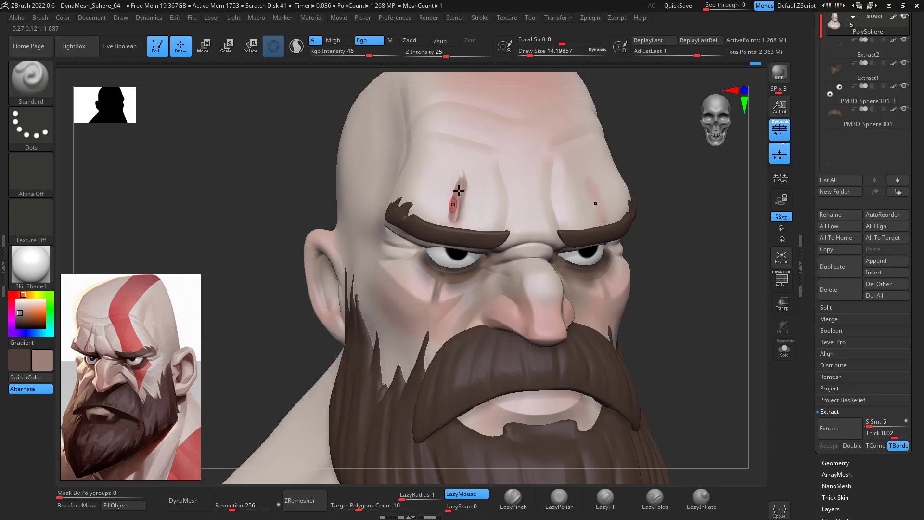
pyautogui.moveTo(703, 246)
pyautogui.mouseDown()
pyautogui.moveTo(695, 231)
pyautogui.moveTo(685, 245)
pyautogui.moveTo(723, 247)
pyautogui.mouseUp()
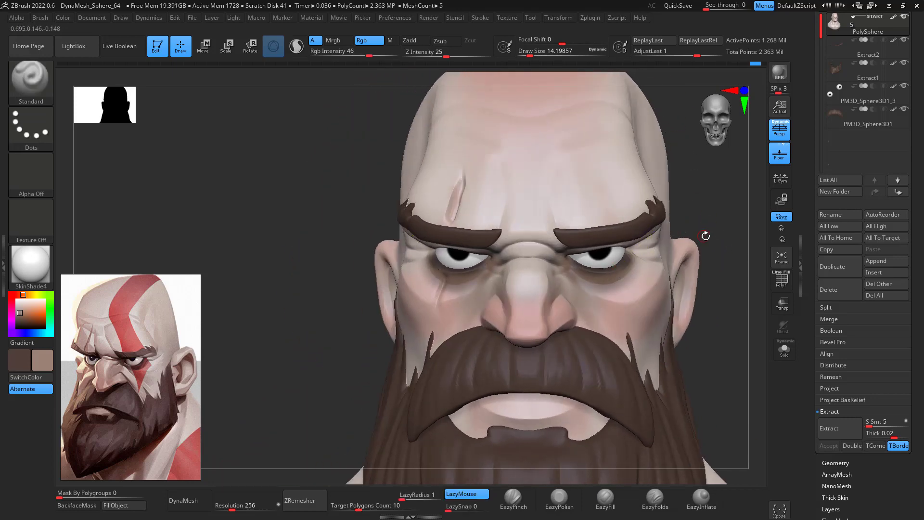
pyautogui.hotkey('ctrl', 'z')
pyautogui.hotkey('ctrl', 'z')
# Carve the forehead scar deeper with DamStandard at a draw size of about 39 and smooth its edge
pyautogui.moveTo(727, 216); pyautogui.dragTo(723, 226)
pyautogui.press('space')
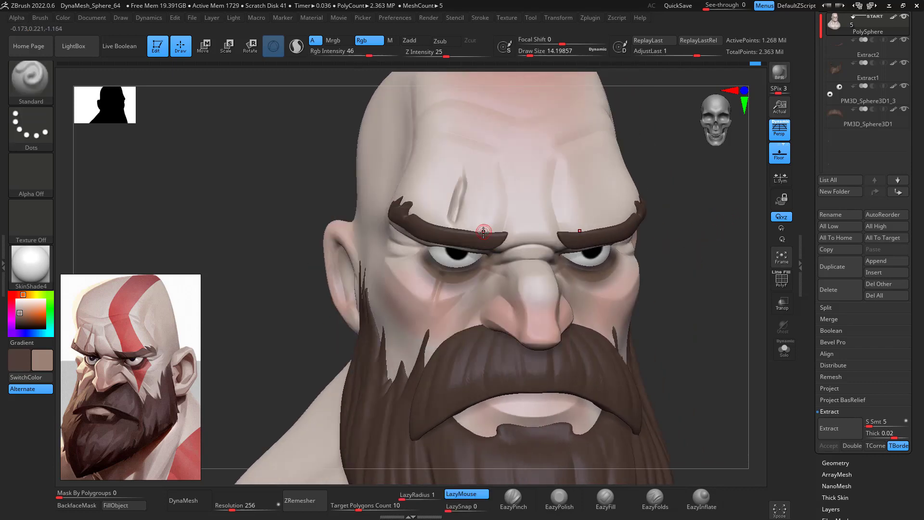
pyautogui.press('b')
pyautogui.press('m')
pyautogui.press('v')
pyautogui.press('space')
pyautogui.moveTo(487, 225)
pyautogui.mouseDown()
pyautogui.moveTo(494, 224)
pyautogui.moveTo(467, 221)
pyautogui.mouseUp()
pyautogui.press('b')
pyautogui.press('d')
pyautogui.press('s')
pyautogui.press('space')
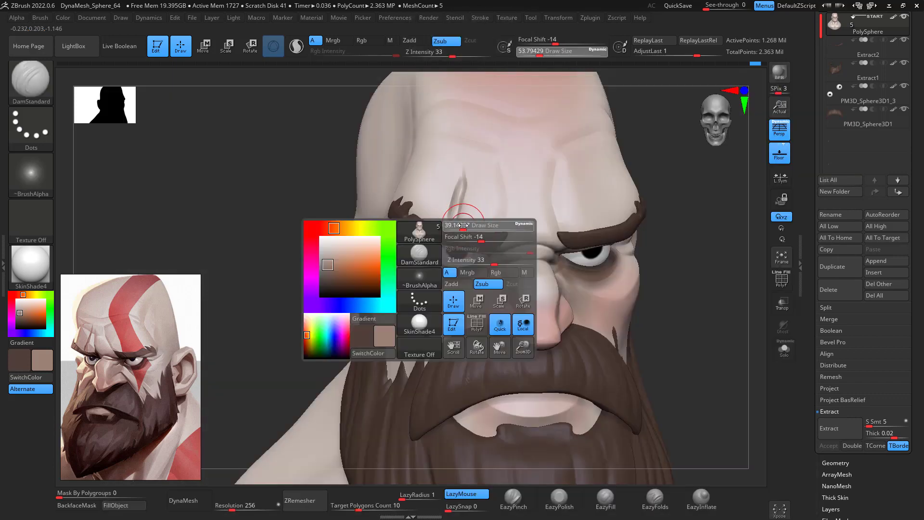
pyautogui.moveTo(468, 173); pyautogui.dragTo(453, 193)
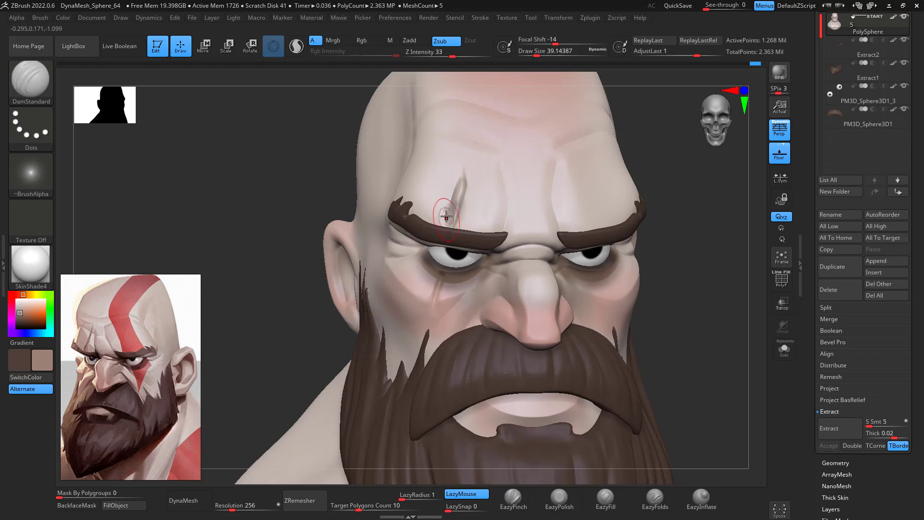
pyautogui.moveTo(446, 216)
pyautogui.keyDown('shift'); pyautogui.mouseDown()
pyautogui.moveTo(438, 232)
pyautogui.moveTo(450, 197)
pyautogui.mouseUp(); pyautogui.keyUp('shift')
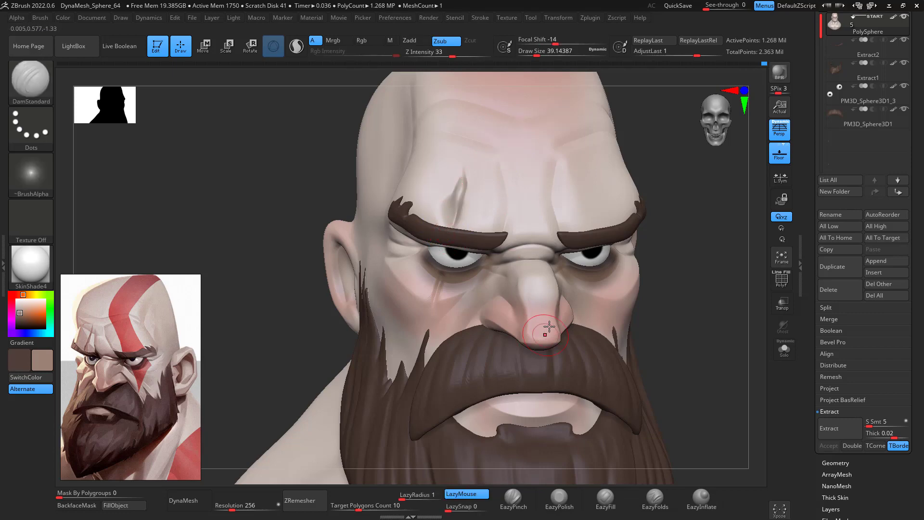
# Try to sharpen the forehead scar's edges with the EazyPinch brush at a draw size of about 39
pyautogui.click(513, 499)
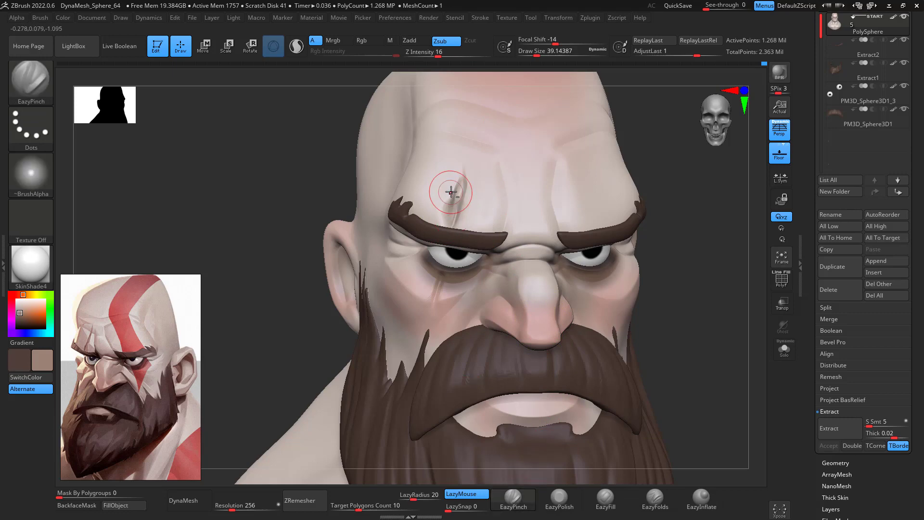
pyautogui.moveTo(445, 190)
pyautogui.keyDown('shift'); pyautogui.mouseDown()
pyautogui.moveTo(446, 217)
pyautogui.moveTo(449, 198)
pyautogui.mouseUp(); pyautogui.keyUp('shift')
pyautogui.hotkey('ctrl', 'z')
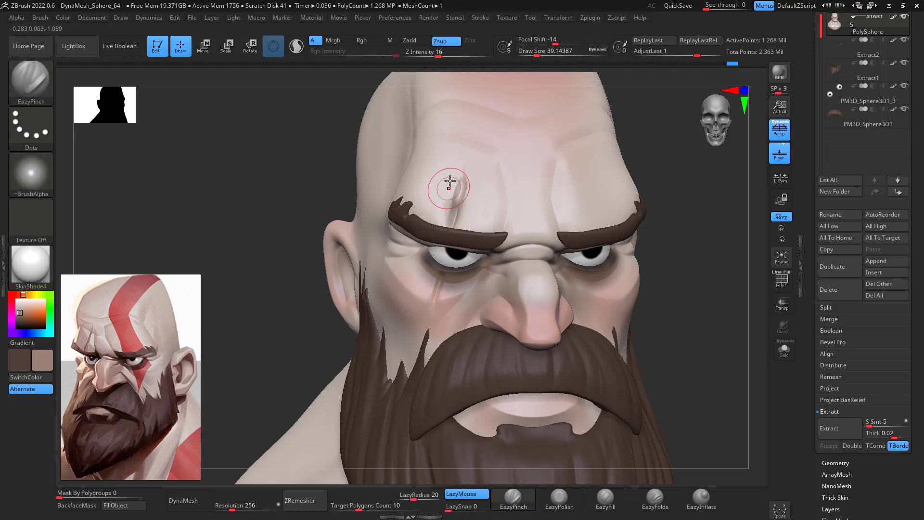
pyautogui.moveTo(677, 261)
pyautogui.mouseDown()
pyautogui.moveTo(755, 262)
pyautogui.moveTo(722, 288)
pyautogui.moveTo(672, 252)
pyautogui.moveTo(693, 238)
pyautogui.mouseUp()
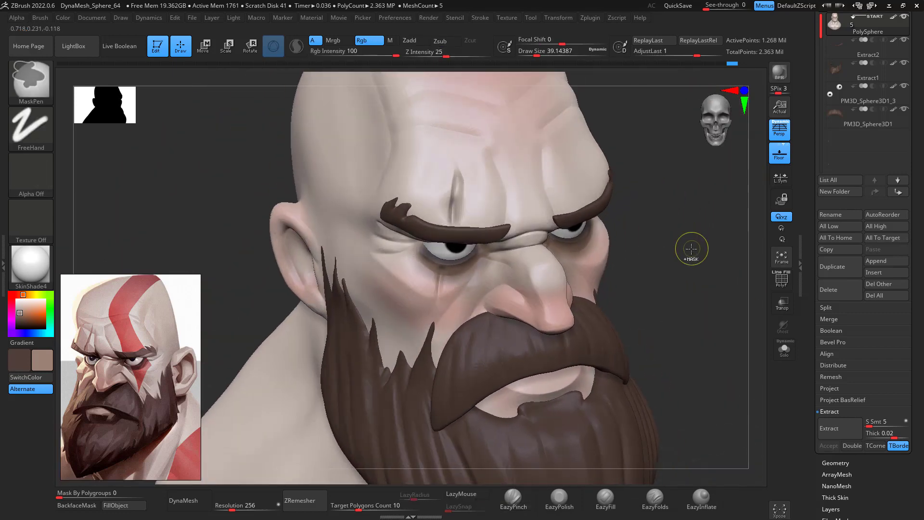
pyautogui.hotkey('ctrl', 'z')
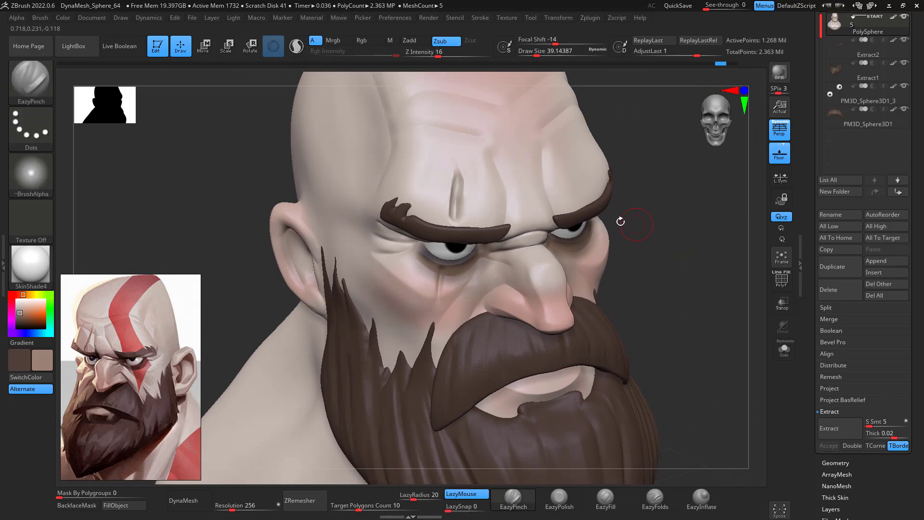
# Refine the forehead scar's groove above the eyebrow with DamStandard at a draw size of about 33
pyautogui.press('b')
pyautogui.press('space')
pyautogui.moveTo(449, 233); pyautogui.dragTo(446, 234)
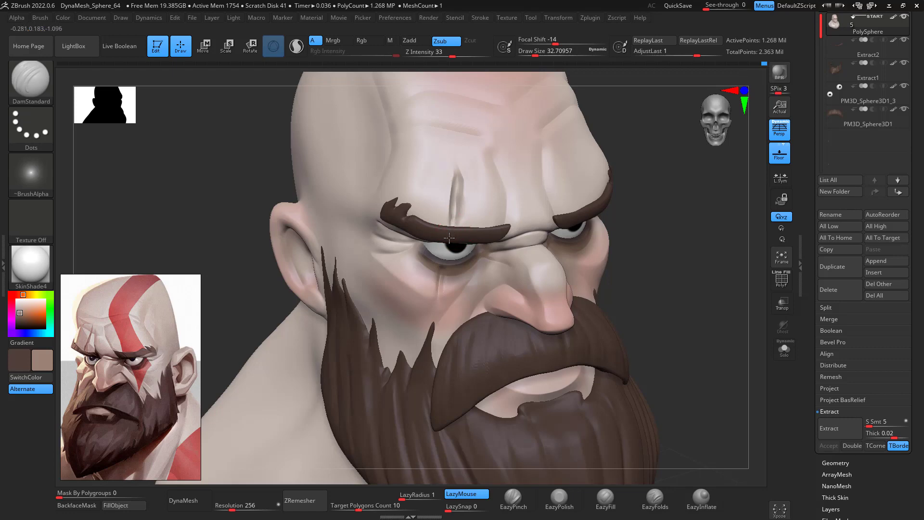
pyautogui.moveTo(665, 255); pyautogui.dragTo(653, 249)
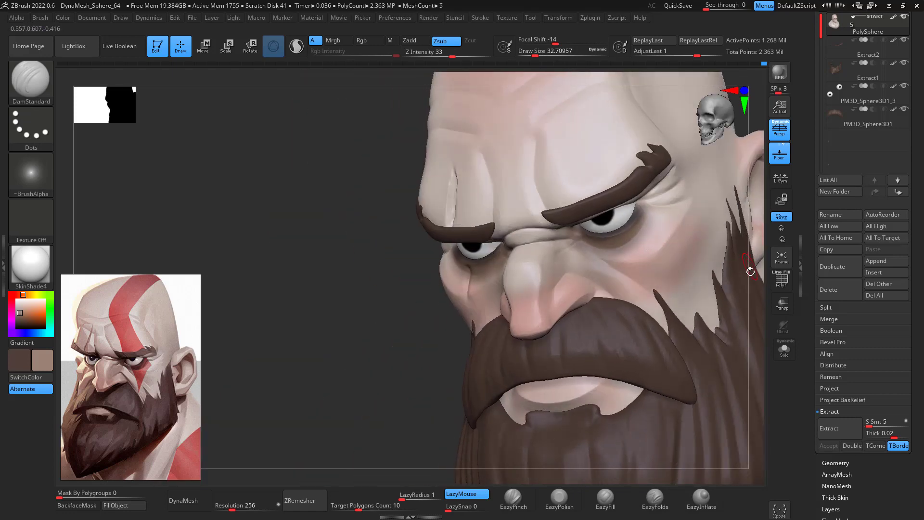
pyautogui.moveTo(751, 271); pyautogui.dragTo(773, 274)
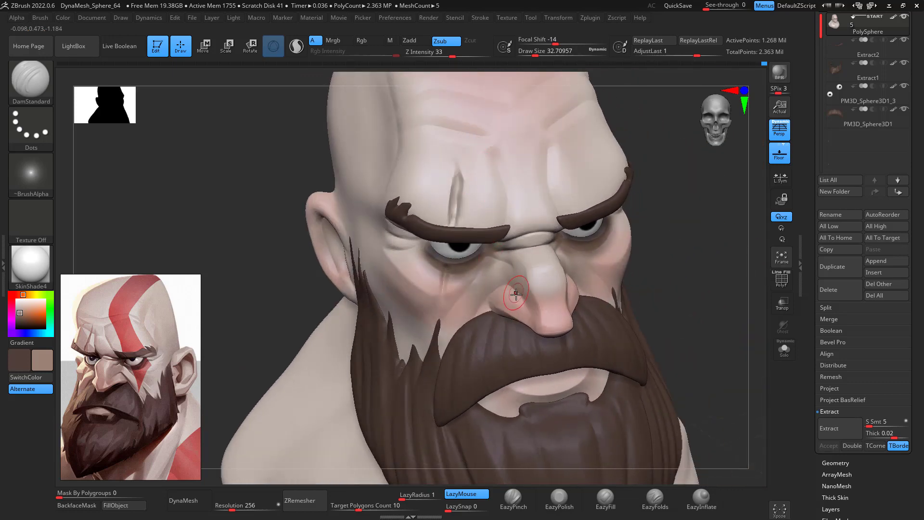
# Paint the forehead and cheek scars red with the Standard brush in Rgb mode at a draw size of about 13
pyautogui.press('c')
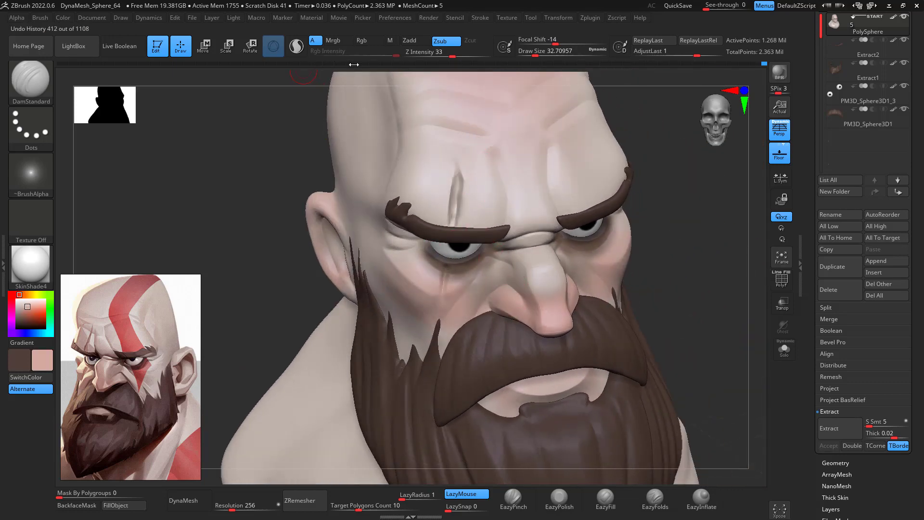
pyautogui.press('space')
pyautogui.moveTo(466, 204); pyautogui.dragTo(457, 204)
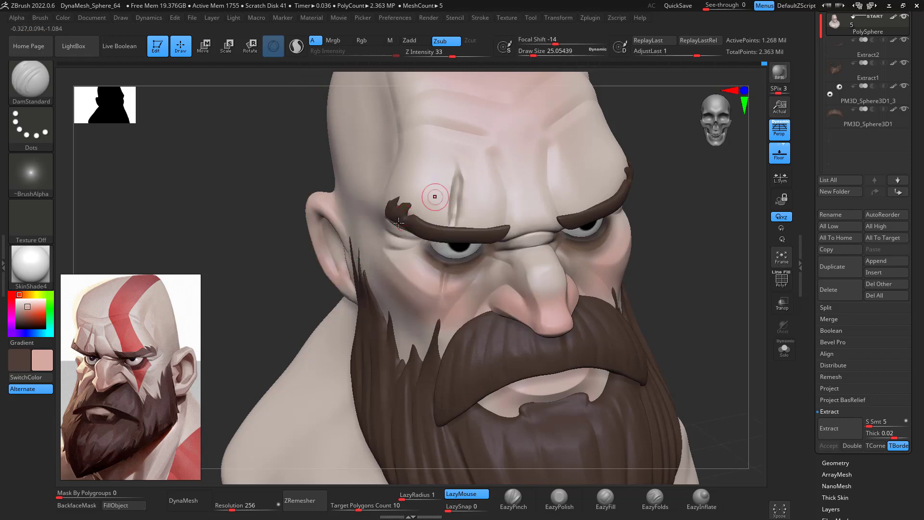
pyautogui.moveTo(31, 306); pyautogui.dragTo(31, 313)
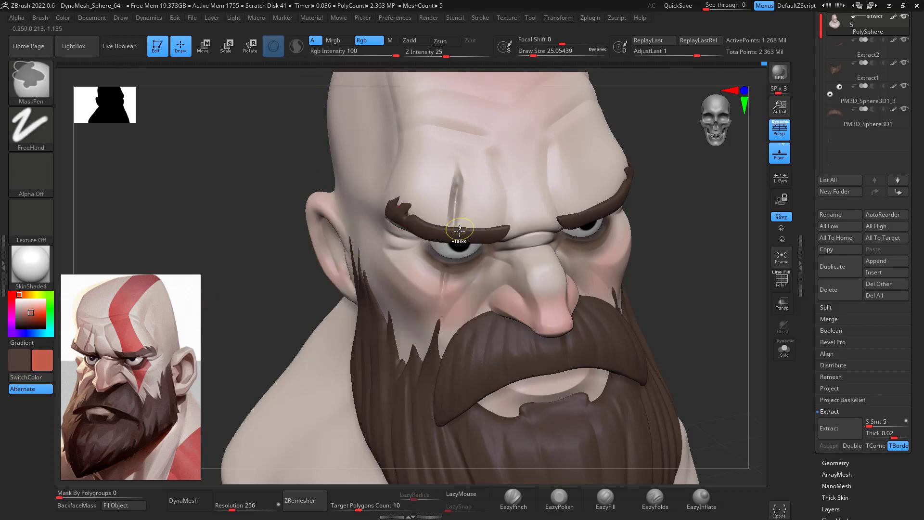
pyautogui.press('b')
pyautogui.press('s')
pyautogui.press('t')
pyautogui.press('space')
pyautogui.moveTo(462, 231); pyautogui.dragTo(456, 231)
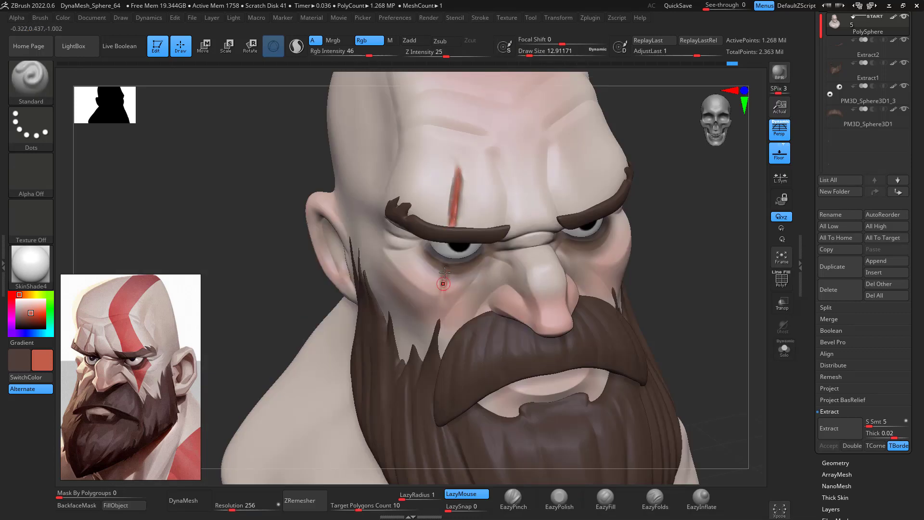
pyautogui.moveTo(429, 278); pyautogui.dragTo(461, 241, button='right')
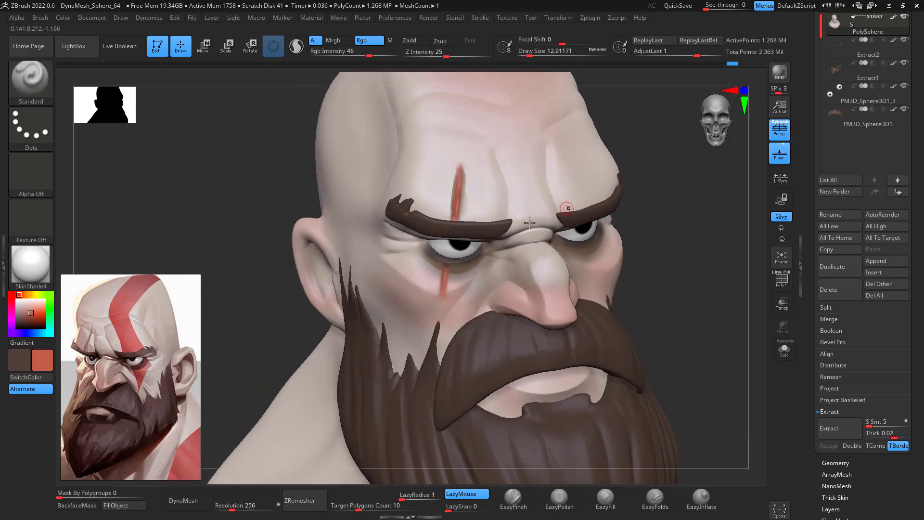
# Tidy the edges of both red scars with a sampled light skin tone at a draw size of about 14
pyautogui.press('space')
pyautogui.press('space')
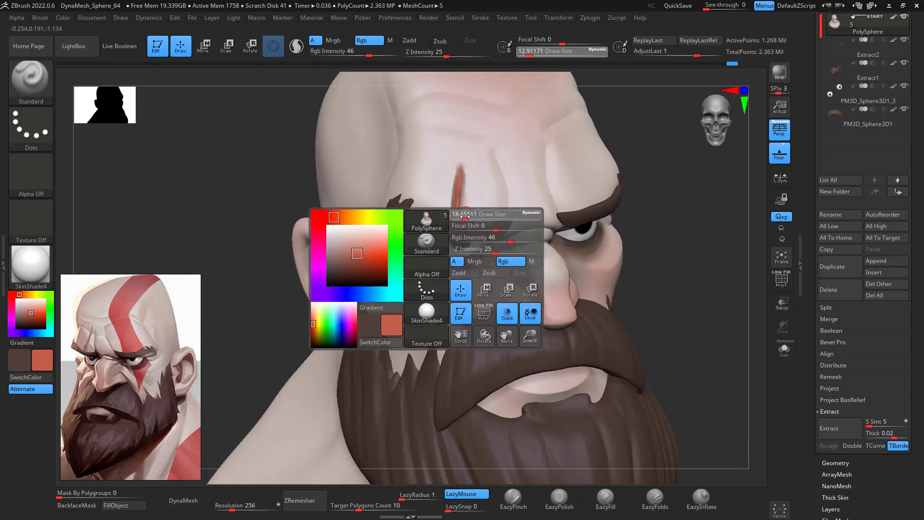
pyautogui.moveTo(463, 216); pyautogui.dragTo(468, 215)
pyautogui.press('space')
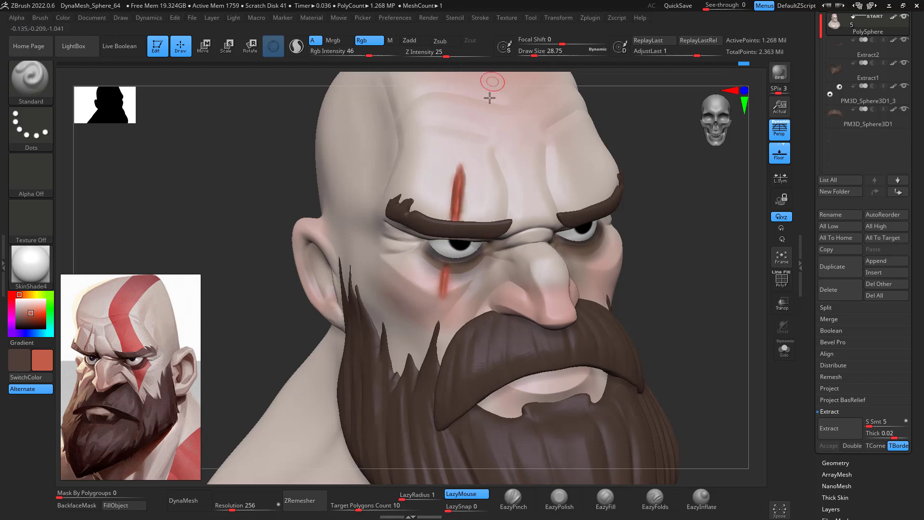
pyautogui.press('c')
pyautogui.press('space')
pyautogui.moveTo(486, 199); pyautogui.dragTo(457, 206)
pyautogui.press('space')
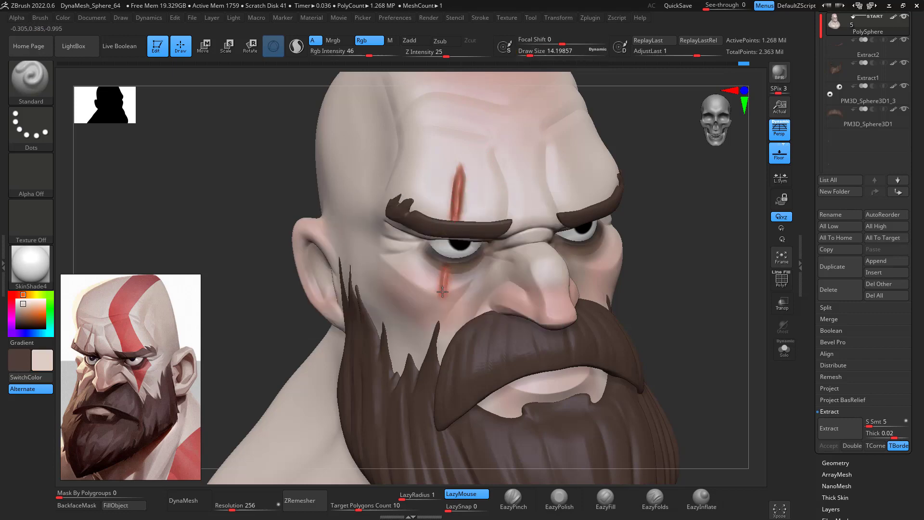
# Carve a thin tapering tip at the forehead scar's upper end with DamStandard at a draw size of about 17
pyautogui.moveTo(684, 271); pyautogui.dragTo(714, 265)
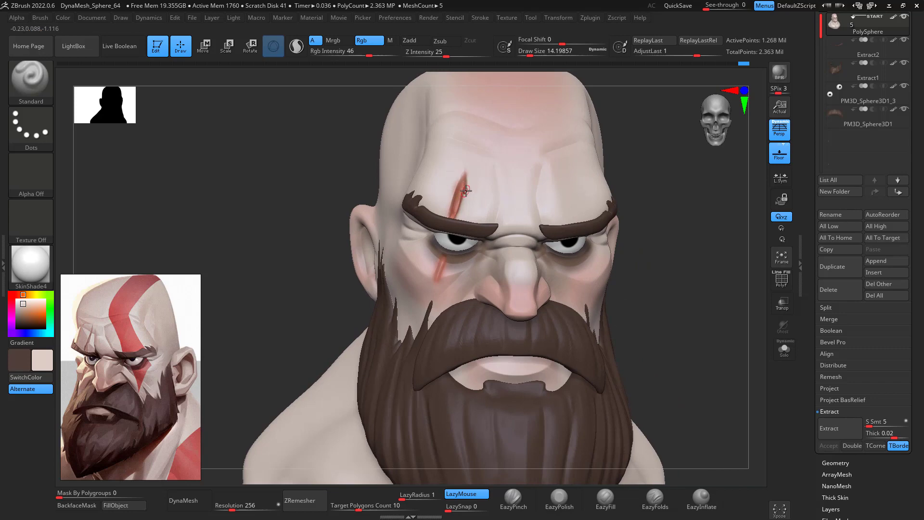
pyautogui.press('b')
pyautogui.press('d')
pyautogui.press('s')
pyautogui.press('space')
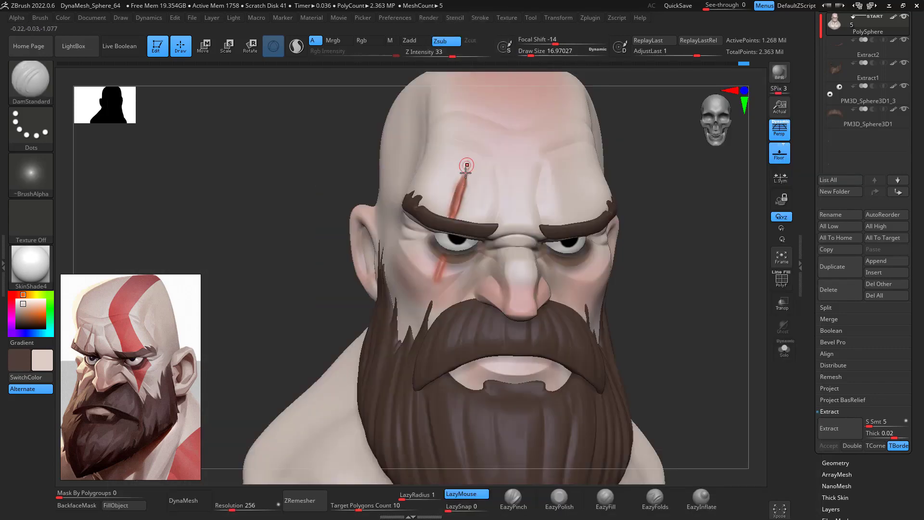
pyautogui.moveTo(468, 162); pyautogui.dragTo(461, 186)
# Paint the light skin tone around the forehead scar's upper tip with the Standard brush at a draw size of about 17
pyautogui.press('b')
pyautogui.press('s')
pyautogui.press('t')
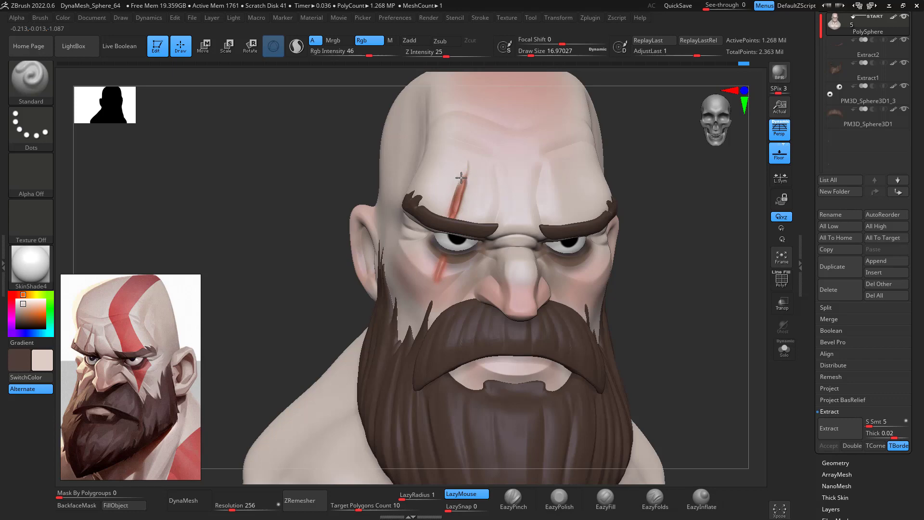
pyautogui.moveTo(461, 178); pyautogui.dragTo(464, 173)
# Soften the pink patch on the upper forehead with the light skin tone at a draw size of about 116
pyautogui.moveTo(618, 226); pyautogui.dragTo(704, 300)
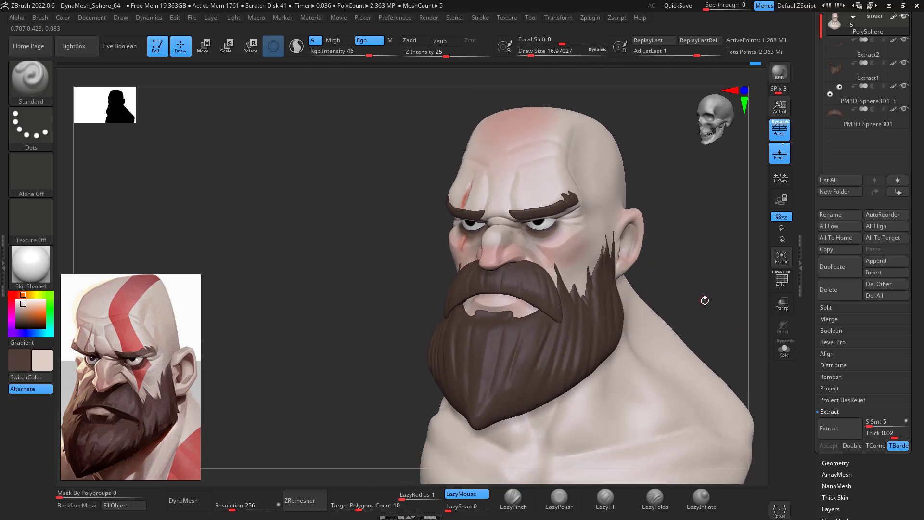
pyautogui.moveTo(680, 255)
pyautogui.mouseDown()
pyautogui.moveTo(699, 239)
pyautogui.moveTo(698, 298)
pyautogui.mouseUp()
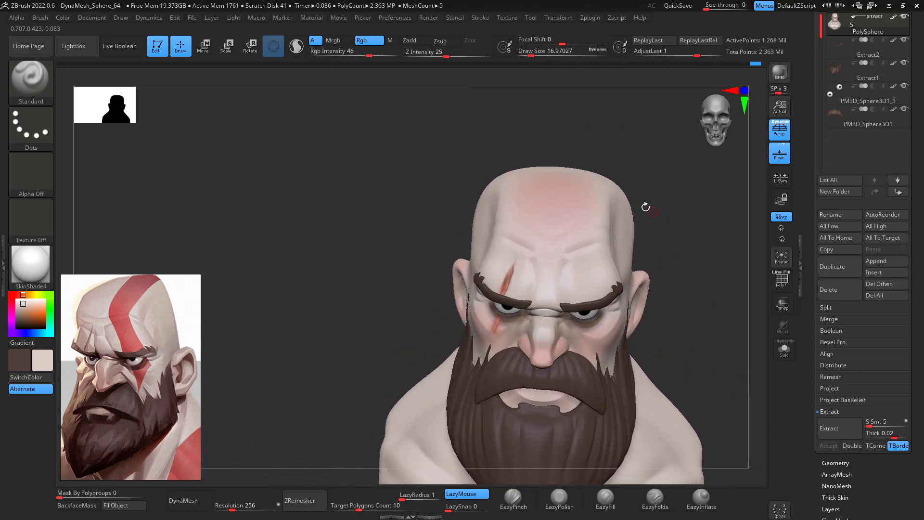
pyautogui.press('space')
pyautogui.moveTo(647, 210); pyautogui.dragTo(664, 207)
pyautogui.moveTo(590, 202)
pyautogui.mouseDown()
pyautogui.moveTo(576, 211)
pyautogui.moveTo(595, 260)
pyautogui.moveTo(565, 211)
pyautogui.moveTo(565, 221)
pyautogui.moveTo(523, 211)
pyautogui.mouseUp()
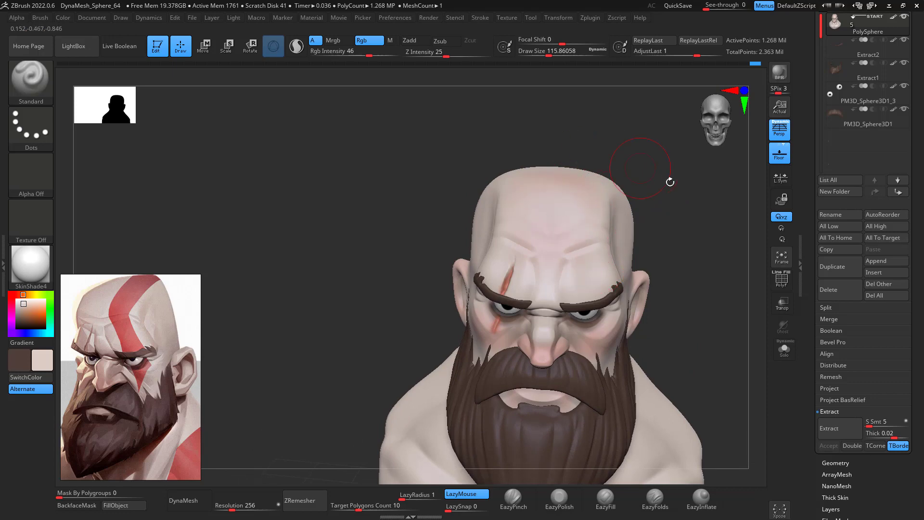
# Paint the nose bridge with sampled greyish and light beige skin tones at draw sizes of about 31 and 56
pyautogui.moveTo(670, 182)
pyautogui.mouseDown()
pyautogui.moveTo(695, 204)
pyautogui.moveTo(698, 177)
pyautogui.moveTo(718, 188)
pyautogui.moveTo(718, 216)
pyautogui.mouseUp()
pyautogui.press('c')
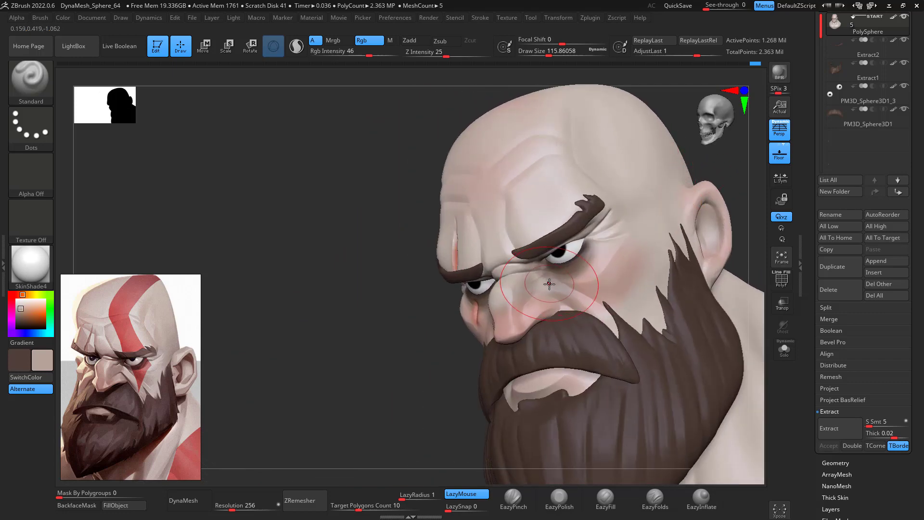
pyautogui.press('space')
pyautogui.moveTo(550, 284); pyautogui.dragTo(533, 287)
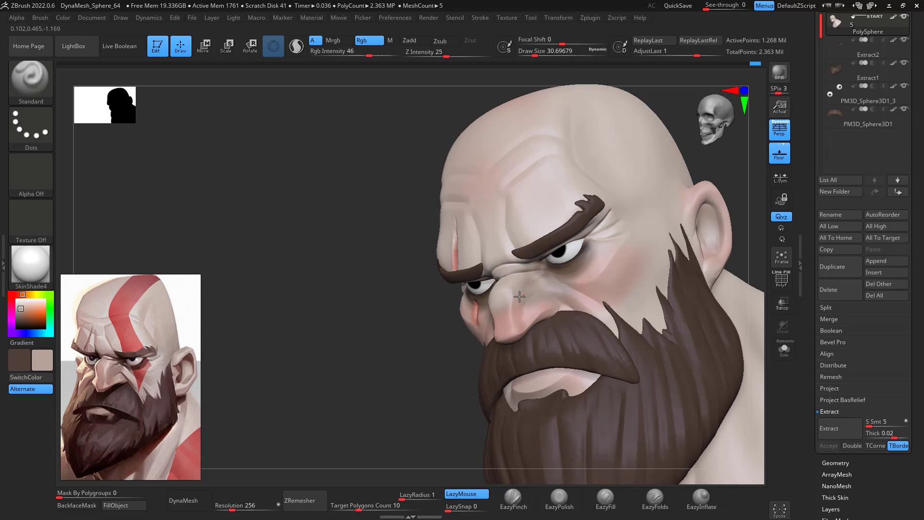
pyautogui.press('c')
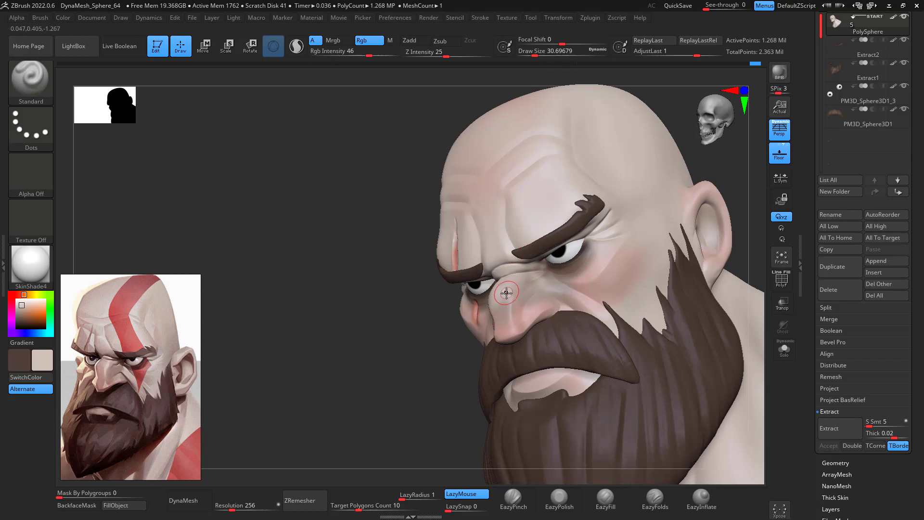
pyautogui.press('space')
pyautogui.moveTo(506, 293); pyautogui.dragTo(512, 293)
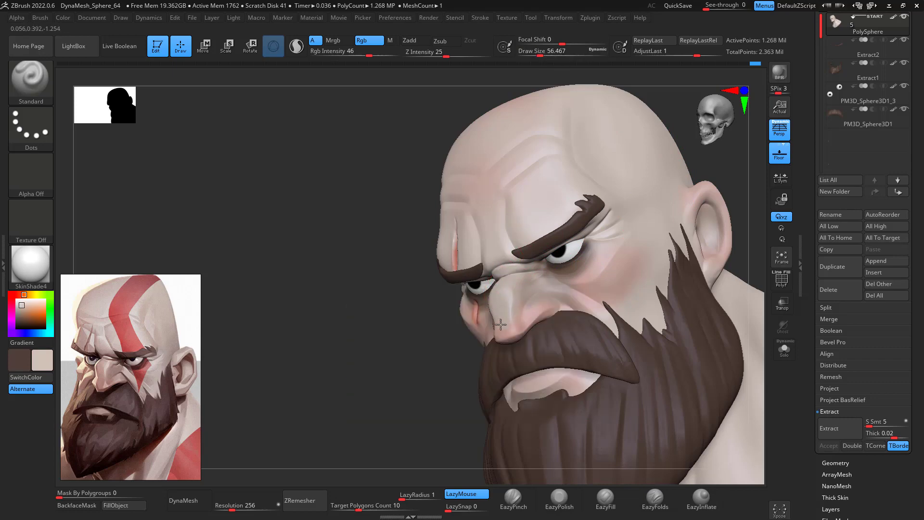
# Compare the bust's proportions from the front with perspective off and on
pyautogui.moveTo(749, 247); pyautogui.dragTo(714, 231)
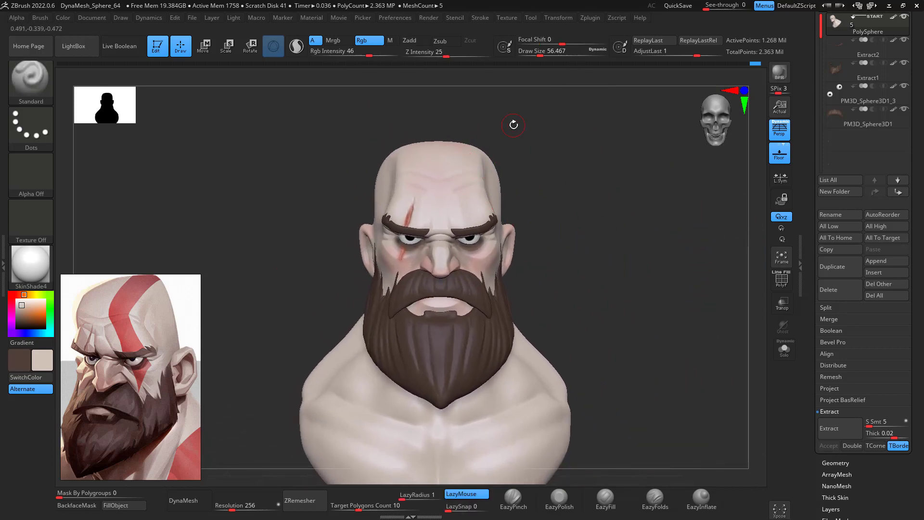
pyautogui.click(779, 129)
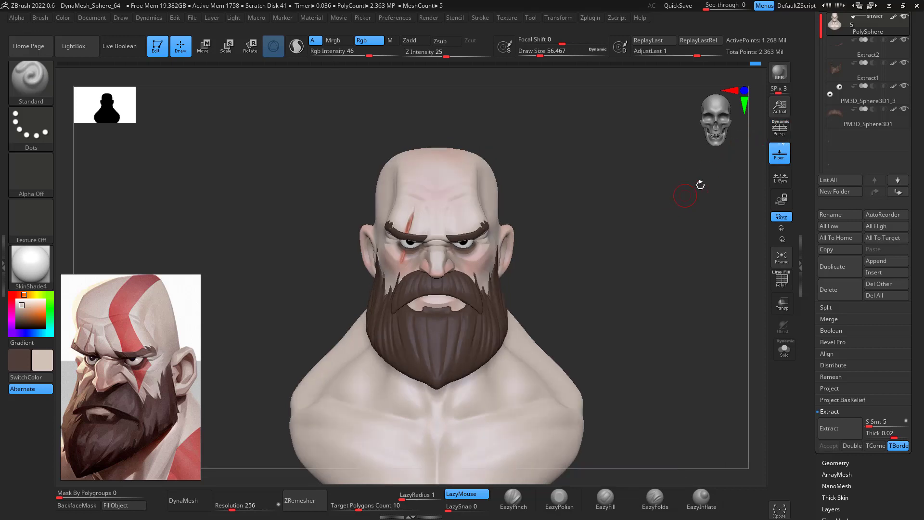
pyautogui.click(783, 129)
pyautogui.moveTo(668, 216); pyautogui.dragTo(652, 212)
# Mask the tattoo stripe with a Lasso stroke from the upper forehead across the eye to a point on the cheek
pyautogui.press('ctrl')
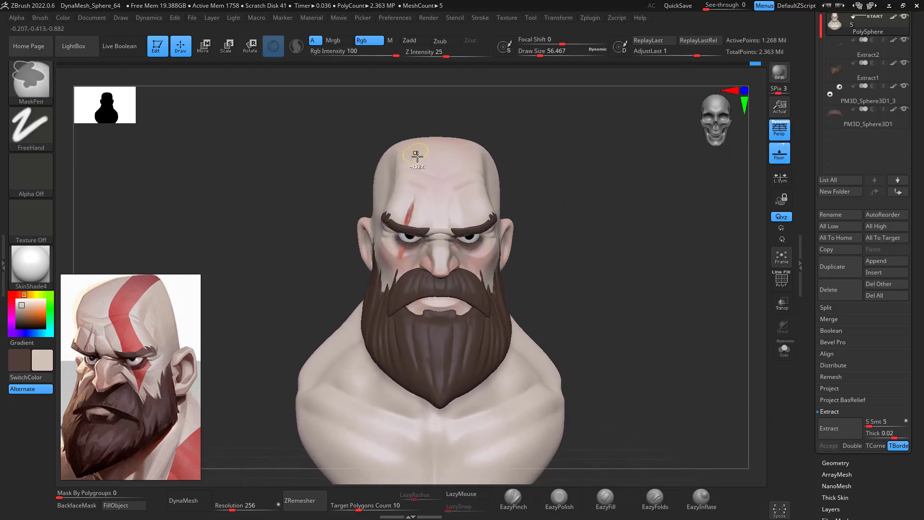
pyautogui.click(34, 134)
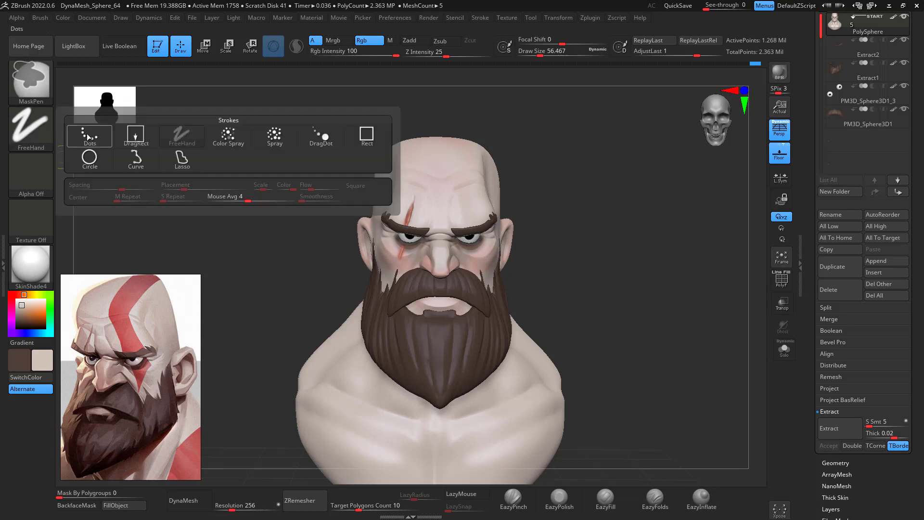
pyautogui.click(181, 158)
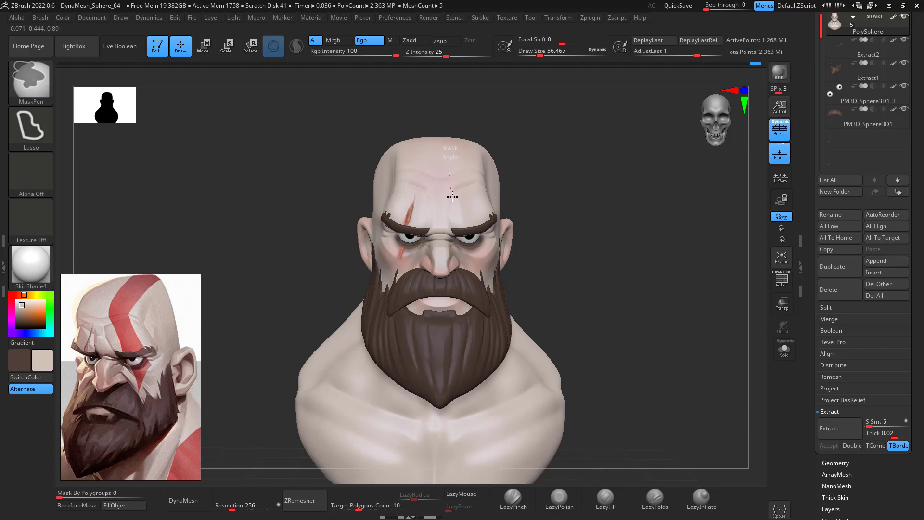
pyautogui.moveTo(461, 231)
pyautogui.mouseDown()
pyautogui.moveTo(474, 266)
pyautogui.moveTo(485, 268)
pyautogui.moveTo(491, 250)
pyautogui.mouseUp()
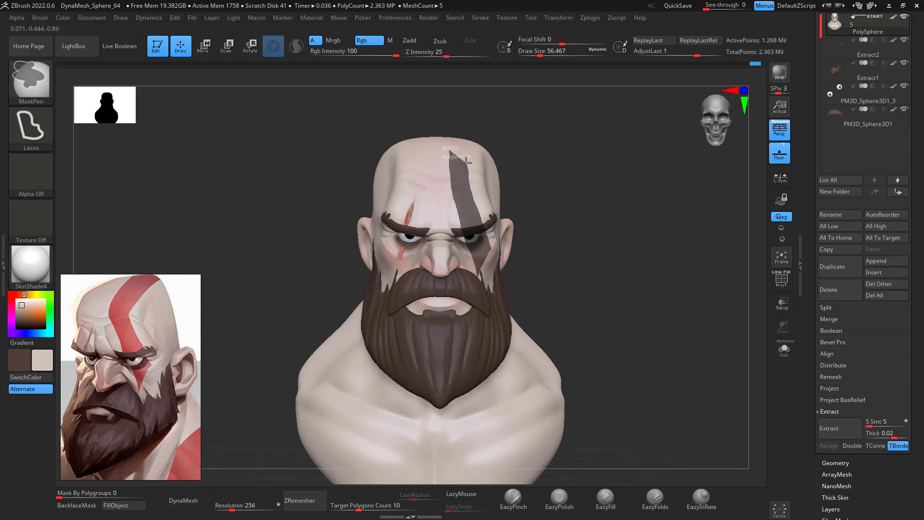
pyautogui.keyDown('ctrl'); pyautogui.moveTo(466, 162); pyautogui.dragTo(453, 151); pyautogui.keyUp('ctrl')
# Extend the tattoo stripe's mask from the upper forehead over the top of the head with the Lasso stroke
pyautogui.moveTo(570, 192)
pyautogui.mouseDown()
pyautogui.moveTo(539, 207)
pyautogui.moveTo(554, 200)
pyautogui.mouseUp()
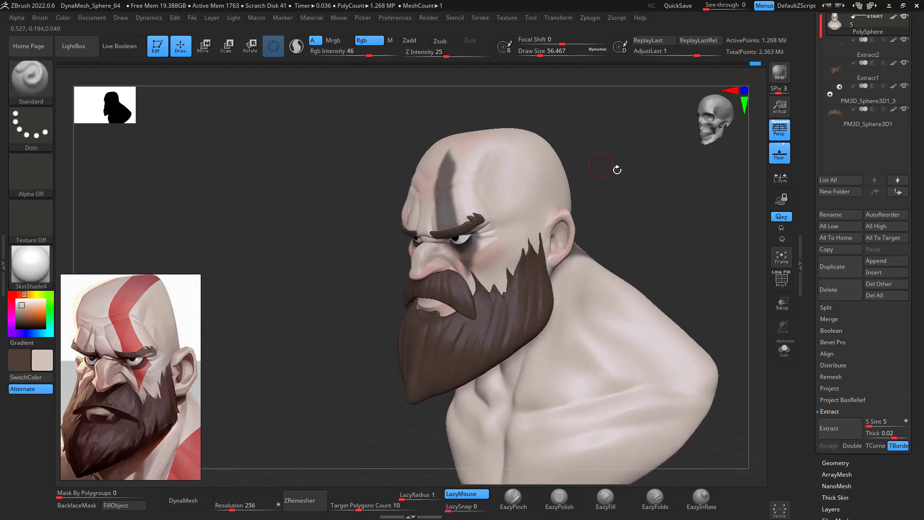
pyautogui.moveTo(670, 166)
pyautogui.mouseDown()
pyautogui.moveTo(640, 162)
pyautogui.moveTo(662, 156)
pyautogui.mouseUp()
pyautogui.moveTo(558, 115)
pyautogui.keyDown('ctrl'); pyautogui.mouseDown()
pyautogui.moveTo(522, 168)
pyautogui.moveTo(683, 202)
pyautogui.moveTo(679, 189)
pyautogui.mouseUp(); pyautogui.keyUp('ctrl')
pyautogui.moveTo(679, 192)
pyautogui.mouseDown()
pyautogui.moveTo(617, 144)
pyautogui.moveTo(604, 146)
pyautogui.moveTo(610, 127)
pyautogui.moveTo(582, 142)
pyautogui.moveTo(552, 136)
pyautogui.mouseUp()
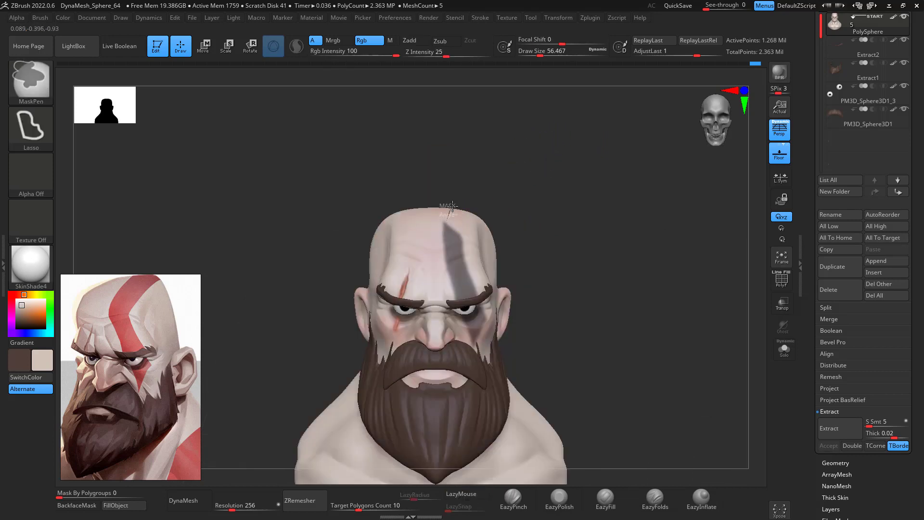
pyautogui.moveTo(453, 206)
pyautogui.keyDown('ctrl'); pyautogui.mouseDown()
pyautogui.moveTo(468, 220)
pyautogui.moveTo(450, 227)
pyautogui.mouseUp(); pyautogui.keyUp('ctrl')
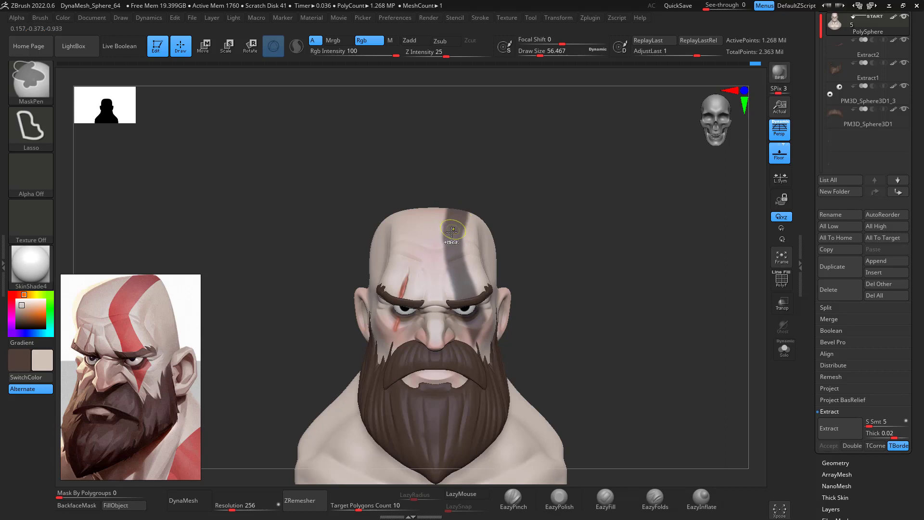
# Switch the mask stroke to FreeHand and rework the stripe's mask at the back of the head
pyautogui.moveTo(574, 181)
pyautogui.keyDown('shift'); pyautogui.mouseDown()
pyautogui.moveTo(528, 138)
pyautogui.moveTo(624, 158)
pyautogui.moveTo(619, 197)
pyautogui.moveTo(600, 158)
pyautogui.moveTo(654, 194)
pyautogui.moveTo(679, 192)
pyautogui.moveTo(620, 182)
pyautogui.mouseUp(); pyautogui.keyUp('shift')
pyautogui.press('ctrl')
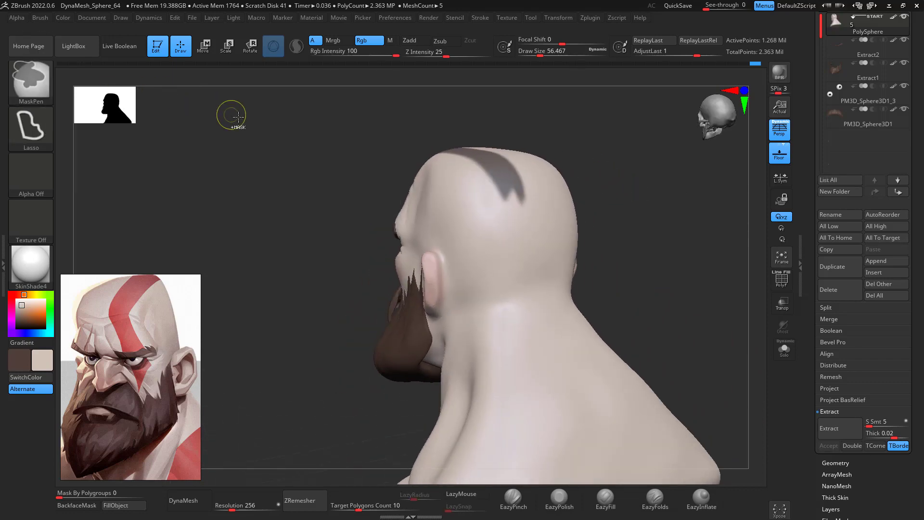
pyautogui.click(31, 126)
pyautogui.click(182, 135)
pyautogui.moveTo(519, 234)
pyautogui.keyDown('ctrl'); pyautogui.mouseDown()
pyautogui.moveTo(534, 313)
pyautogui.moveTo(513, 204)
pyautogui.moveTo(534, 309)
pyautogui.moveTo(524, 207)
pyautogui.mouseUp(); pyautogui.keyUp('ctrl')
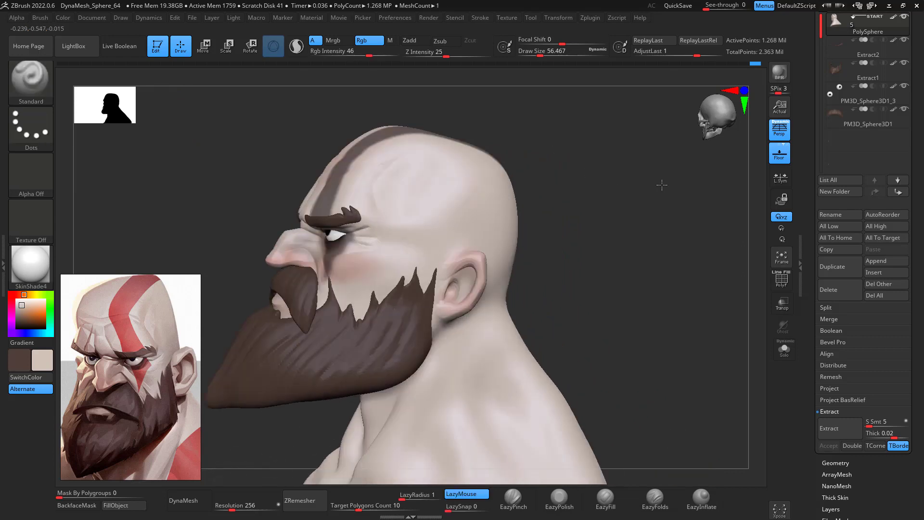
# Reduce the draw size to about 37 and touch up the tattoo stripe's mask on the head
pyautogui.moveTo(625, 187); pyautogui.dragTo(670, 188)
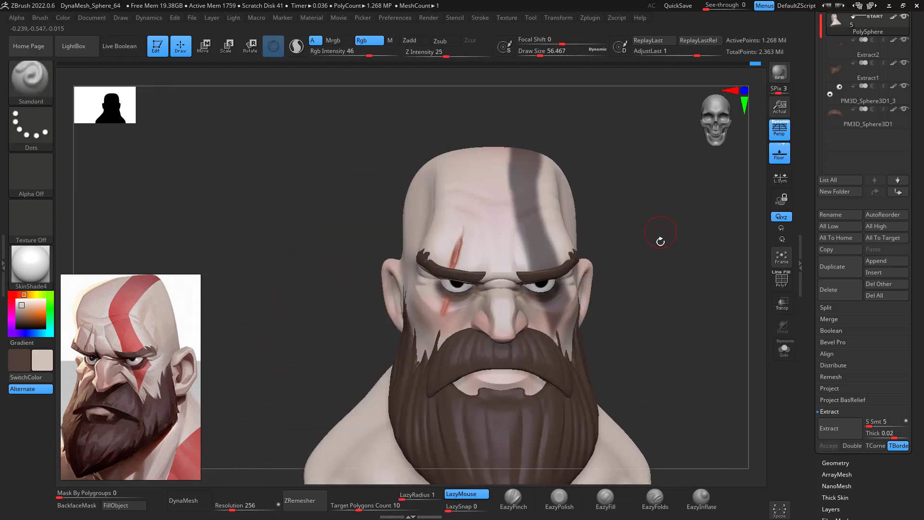
pyautogui.moveTo(660, 239); pyautogui.dragTo(610, 215)
pyautogui.press('space')
pyautogui.moveTo(426, 187); pyautogui.dragTo(417, 188)
pyautogui.press('ctrl')
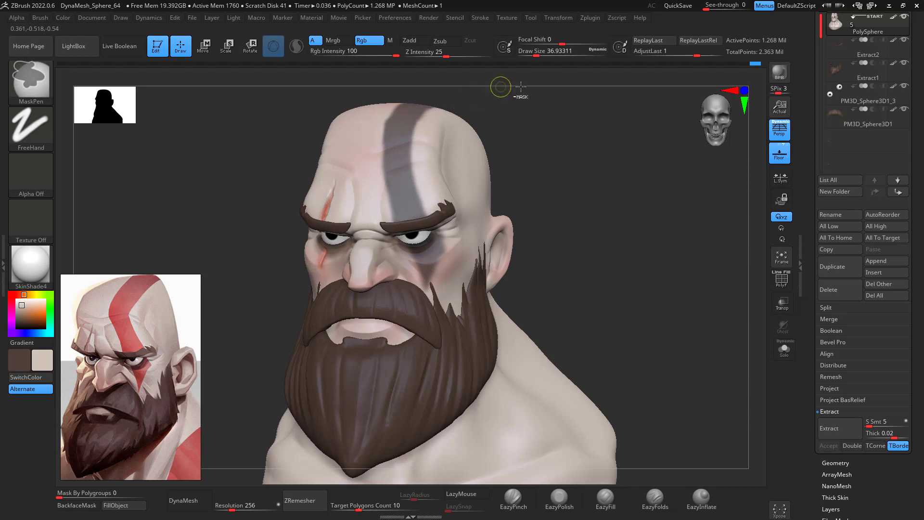
pyautogui.moveTo(499, 87); pyautogui.dragTo(528, 186)
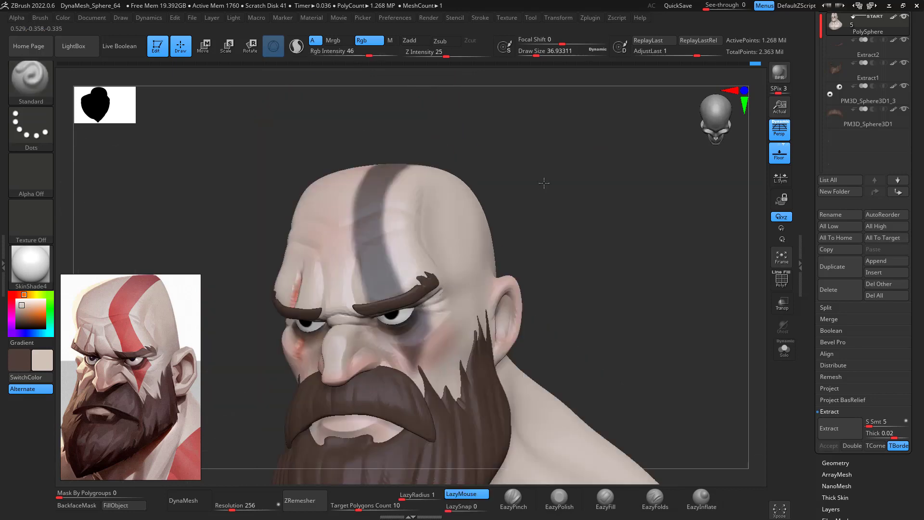
# Reduce the draw size to about 22 and refine the tattoo mask's tapered point on the cheek
pyautogui.press('space')
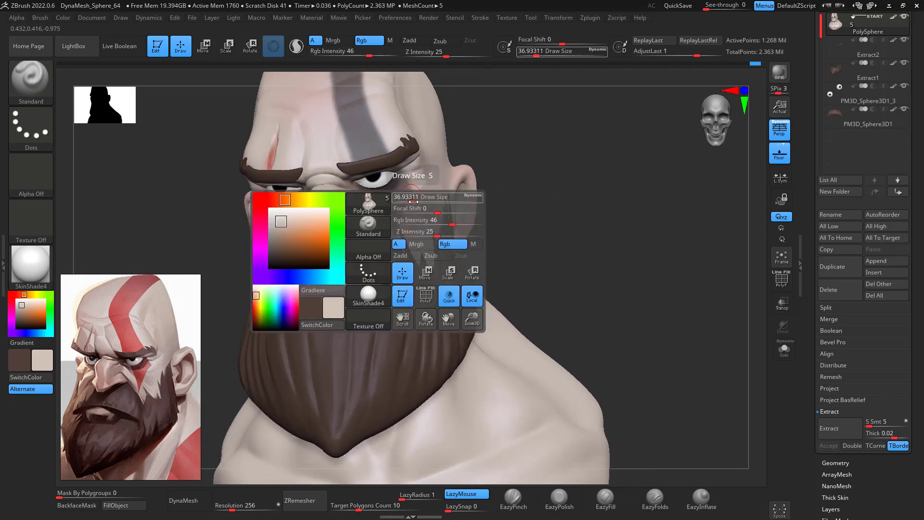
pyautogui.moveTo(412, 198); pyautogui.dragTo(406, 198)
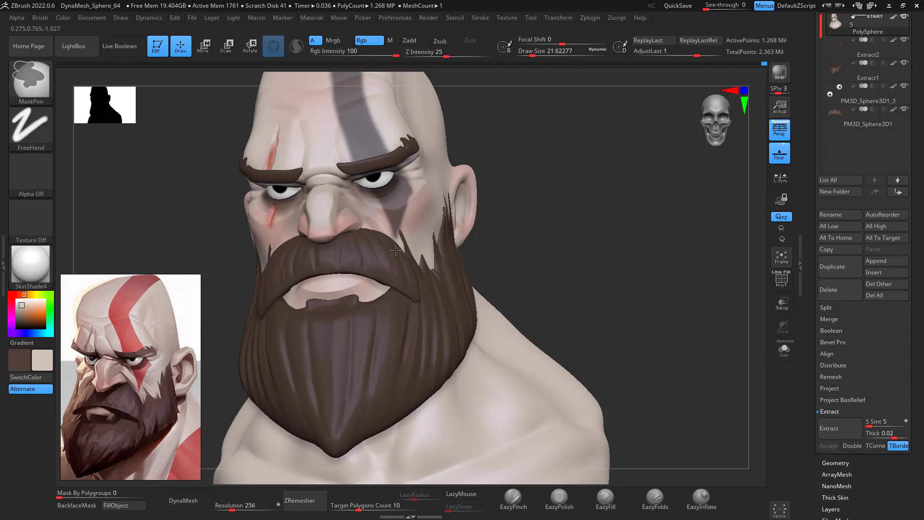
pyautogui.moveTo(497, 175); pyautogui.dragTo(520, 243)
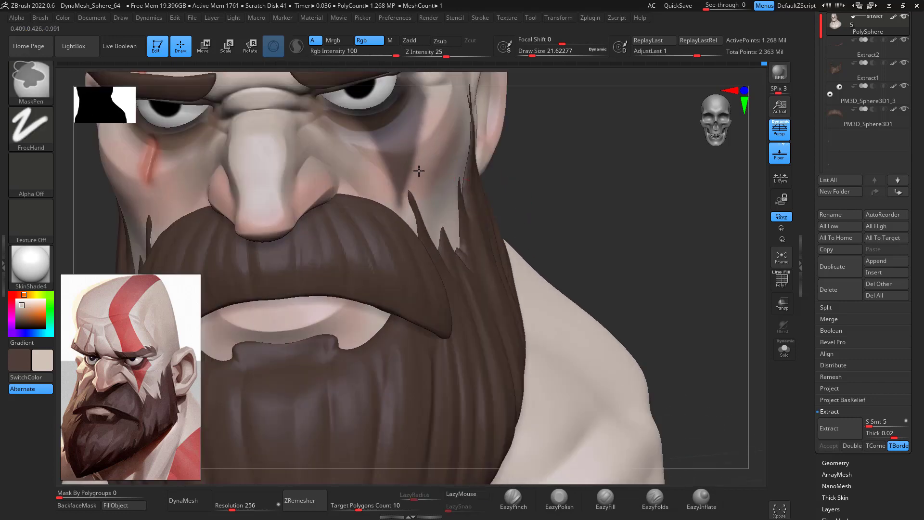
pyautogui.moveTo(564, 194)
pyautogui.keyDown('alt'); pyautogui.mouseDown()
pyautogui.moveTo(648, 147)
pyautogui.moveTo(629, 217)
pyautogui.moveTo(640, 307)
pyautogui.moveTo(620, 267)
pyautogui.mouseUp(); pyautogui.keyUp('alt')
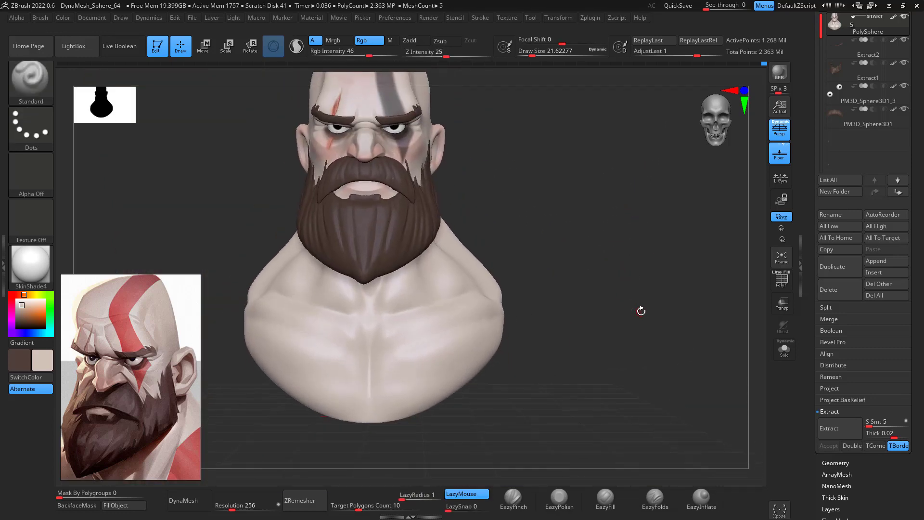
# Following the reference's shoulder tattoo, switch the mask stroke to Lasso and mask the bust's shoulder on the same side as the stripe
pyautogui.scroll(-5, 170, 420)
pyautogui.scroll(1, 170, 420)
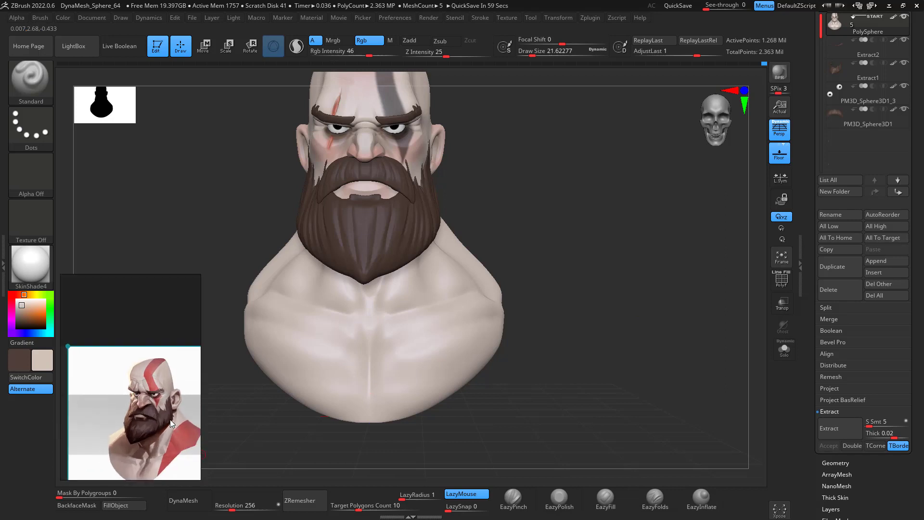
pyautogui.keyDown('alt'); pyautogui.moveTo(556, 216); pyautogui.dragTo(560, 242); pyautogui.keyUp('alt')
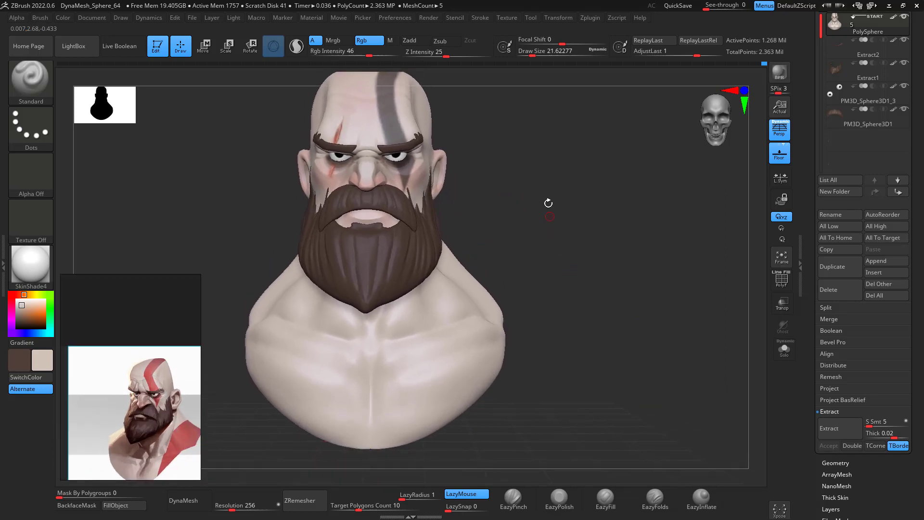
pyautogui.press('ctrl')
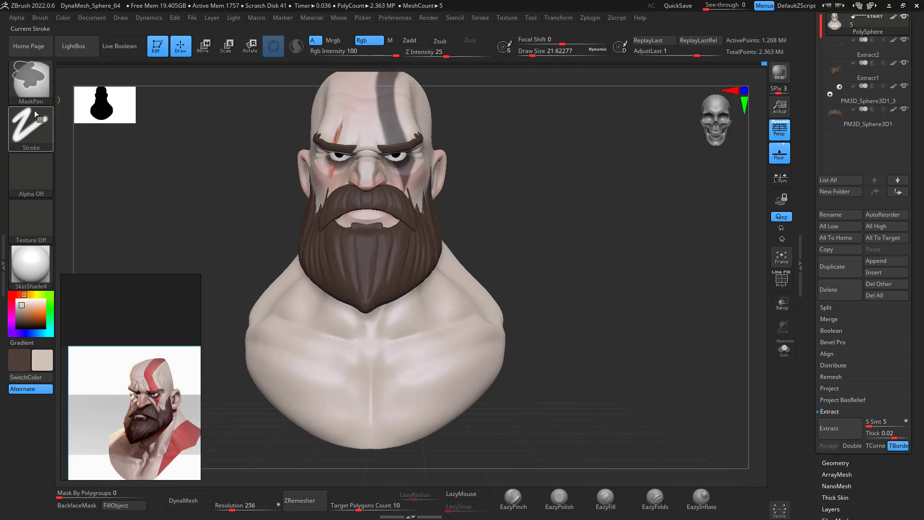
pyautogui.keyDown('ctrl'); pyautogui.click(36, 84); pyautogui.keyUp('ctrl')
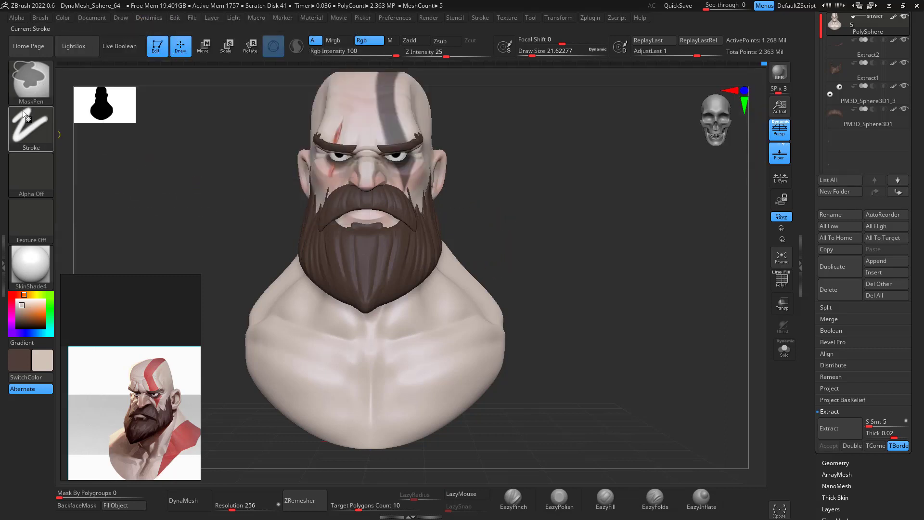
pyautogui.keyDown('ctrl'); pyautogui.click(30, 126); pyautogui.keyUp('ctrl')
pyautogui.click(179, 157)
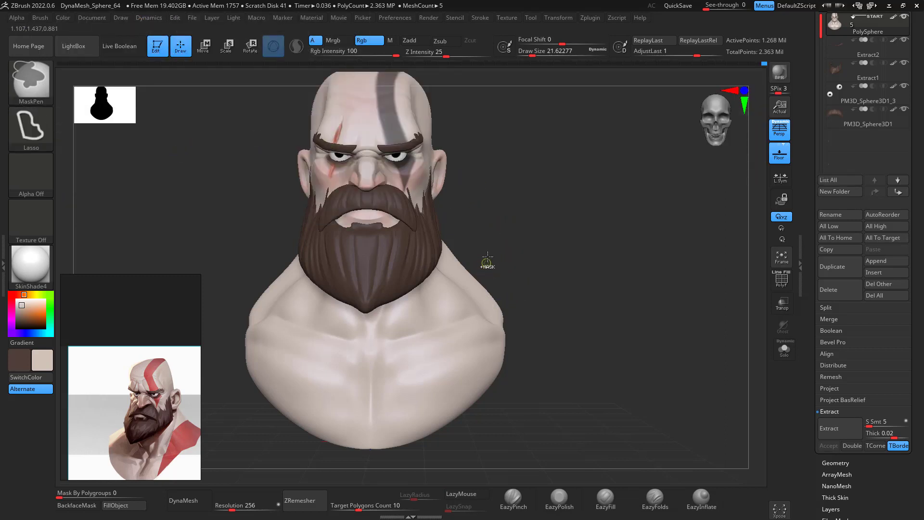
pyautogui.moveTo(492, 223)
pyautogui.keyDown('ctrl'); pyautogui.mouseDown()
pyautogui.moveTo(448, 336)
pyautogui.moveTo(433, 418)
pyautogui.moveTo(693, 341)
pyautogui.mouseUp(); pyautogui.keyUp('ctrl')
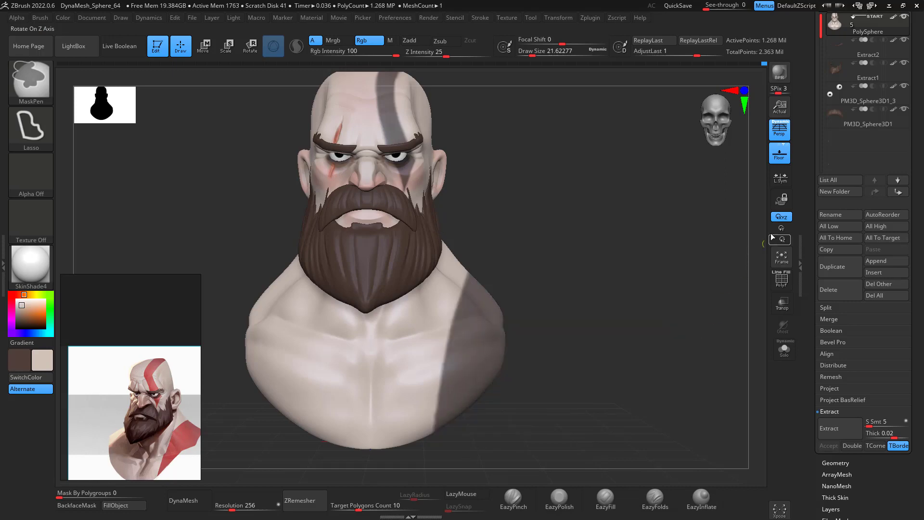
# Sharpen the tattoo mask's edges and invert the mask so only the tattoo areas can be painted
pyautogui.moveTo(690, 241)
pyautogui.mouseDown()
pyautogui.moveTo(644, 209)
pyautogui.moveTo(672, 192)
pyautogui.moveTo(641, 250)
pyautogui.moveTo(634, 241)
pyautogui.moveTo(686, 208)
pyautogui.moveTo(649, 210)
pyautogui.moveTo(654, 202)
pyautogui.moveTo(682, 226)
pyautogui.mouseUp()
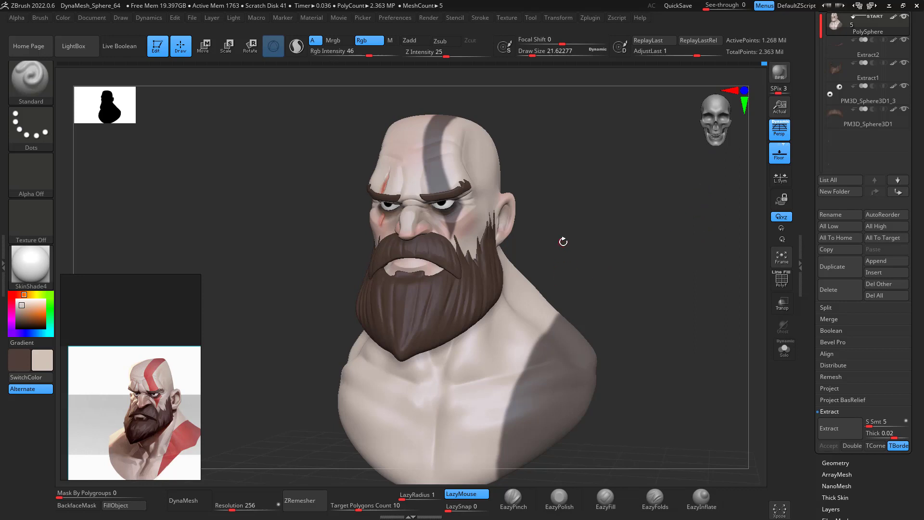
pyautogui.press('ctrl')
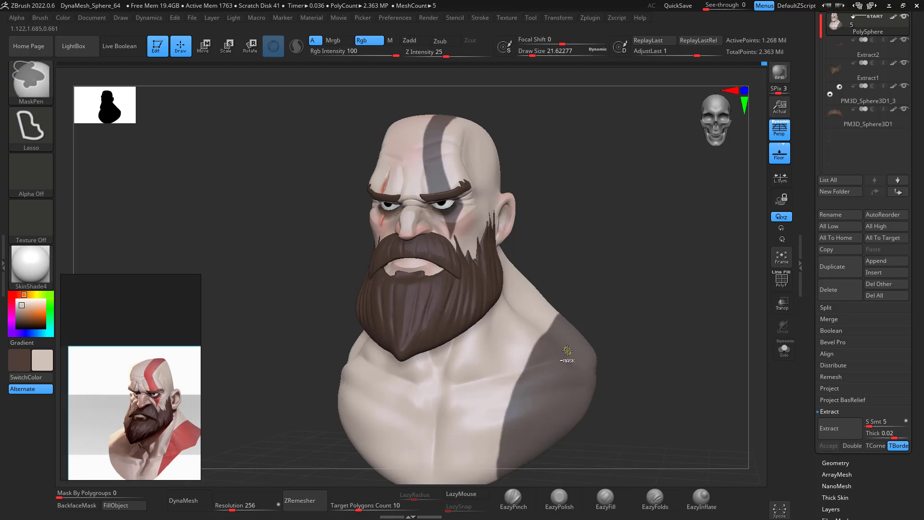
pyautogui.keyDown('ctrl'); pyautogui.keyDown('alt'); pyautogui.click(568, 351); pyautogui.keyUp('alt'); pyautogui.keyUp('ctrl')
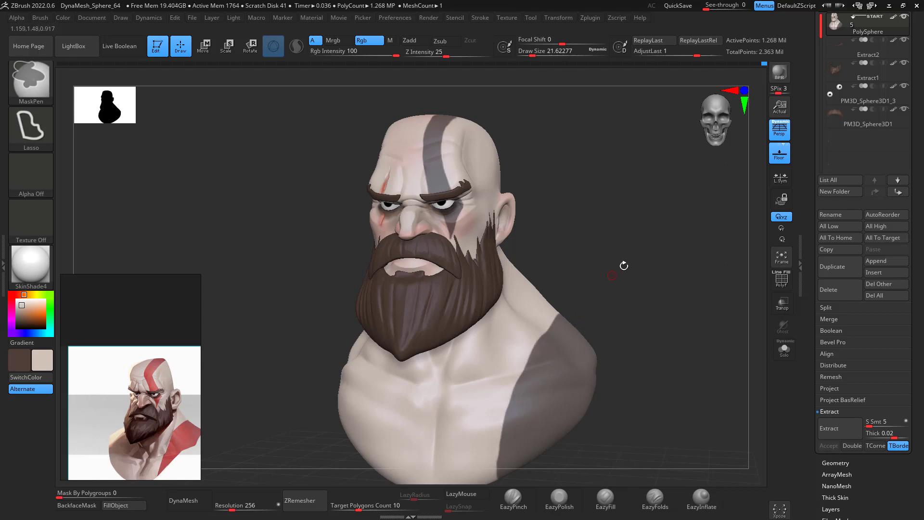
pyautogui.keyDown('shift'); pyautogui.moveTo(624, 265); pyautogui.dragTo(645, 220); pyautogui.keyUp('shift')
pyautogui.keyDown('ctrl'); pyautogui.keyDown('alt'); pyautogui.click(713, 350); pyautogui.keyUp('alt'); pyautogui.keyUp('ctrl')
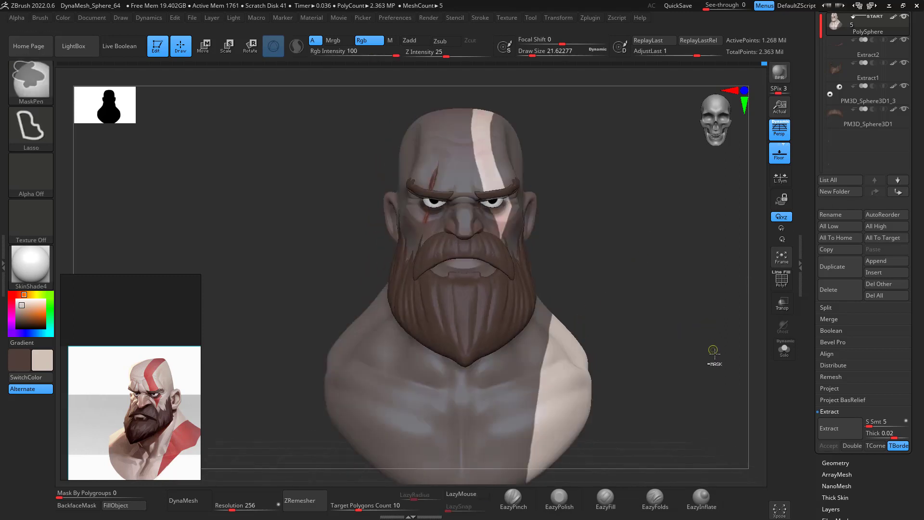
pyautogui.moveTo(714, 351); pyautogui.dragTo(696, 332)
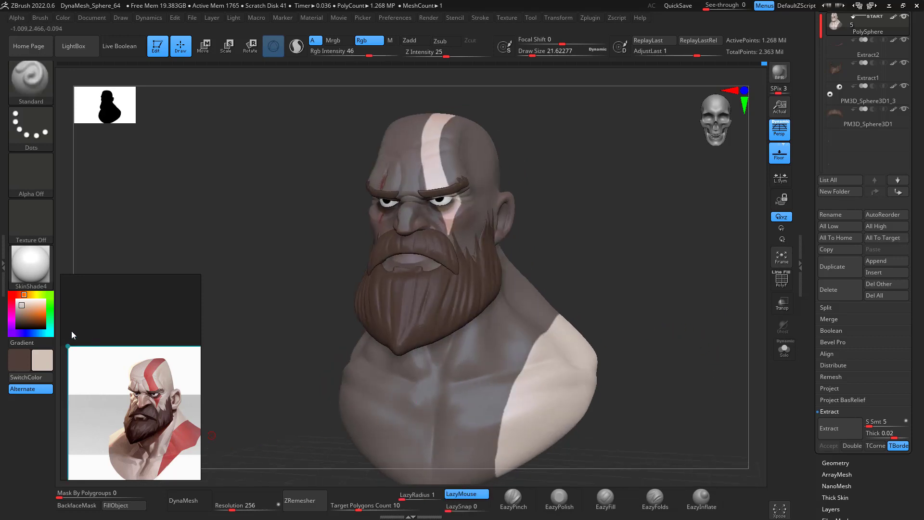
# Fill the unmasked tattoo areas with a muted red at Rgb Intensity 100 and clear the mask
pyautogui.moveTo(25, 294); pyautogui.dragTo(32, 313)
pyautogui.click(19, 294)
pyautogui.click(13, 294)
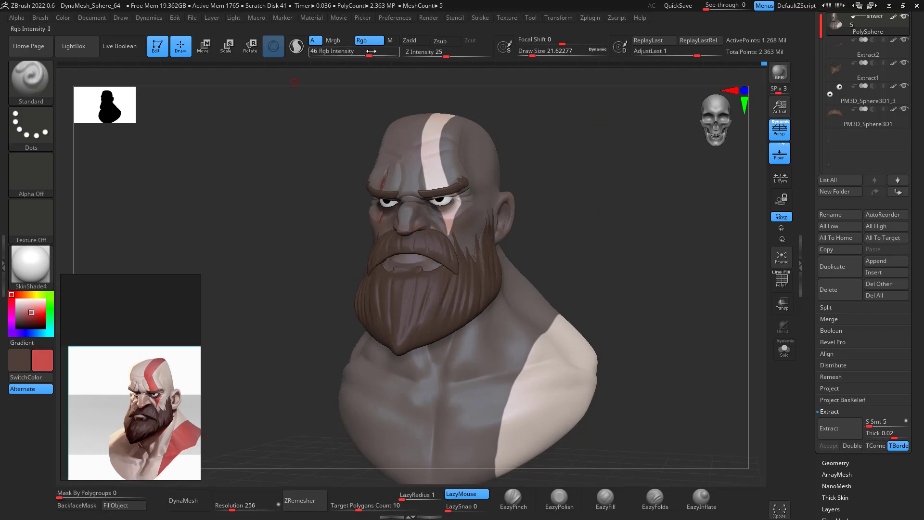
pyautogui.moveTo(366, 53); pyautogui.dragTo(409, 55)
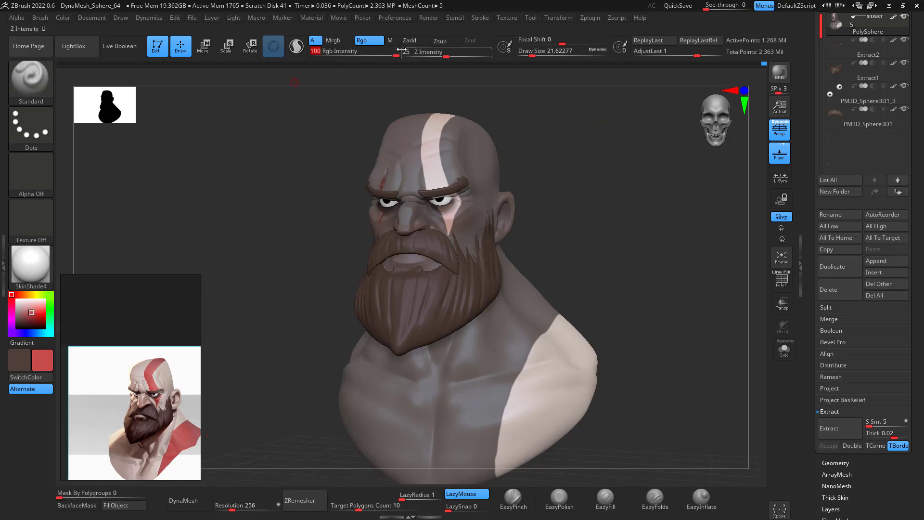
pyautogui.click(126, 508)
pyautogui.moveTo(591, 230); pyautogui.dragTo(661, 300)
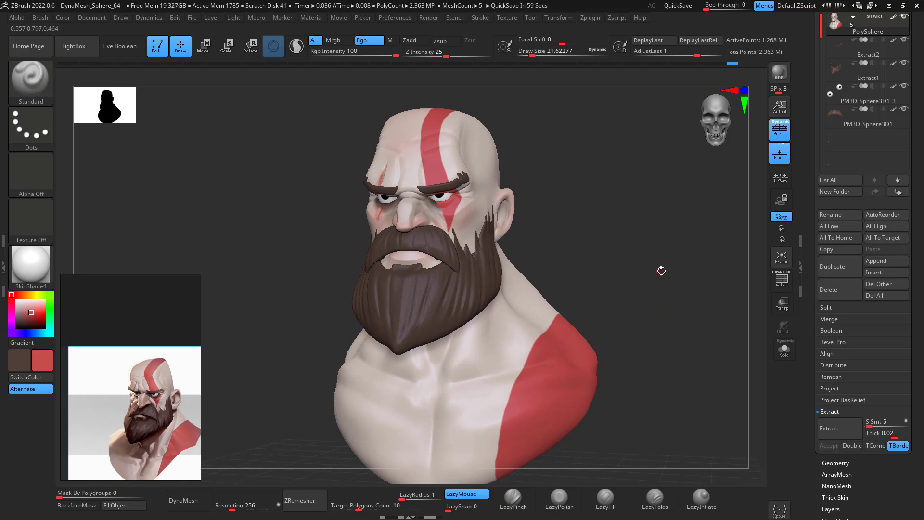
pyautogui.moveTo(638, 243); pyautogui.dragTo(695, 231)
# Select the beard subtool Extract1, sample its brown and choose a slightly lighter brown
pyautogui.click(856, 118)
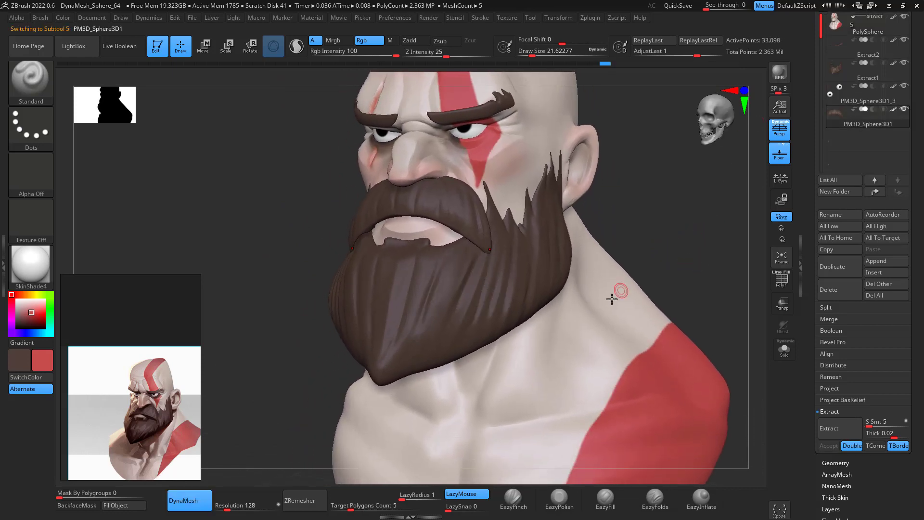
pyautogui.click(854, 78)
pyautogui.moveTo(623, 196); pyautogui.dragTo(596, 224)
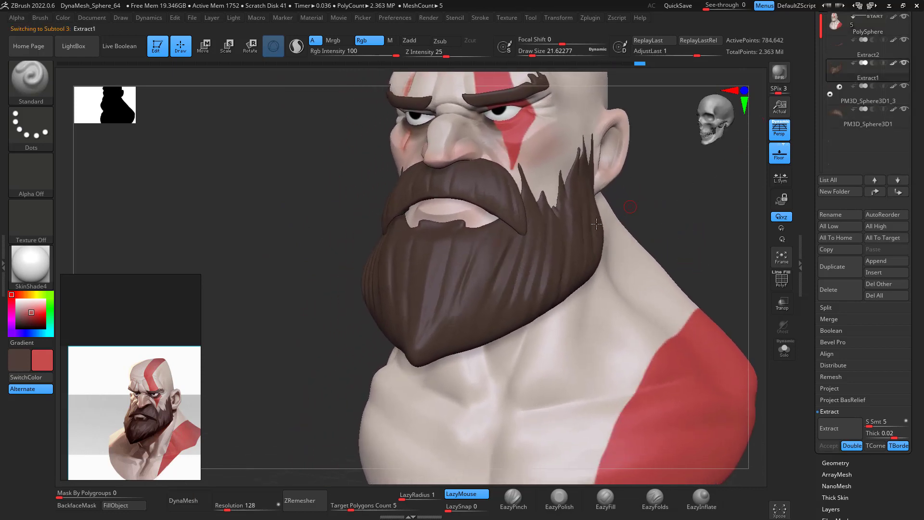
pyautogui.press('c')
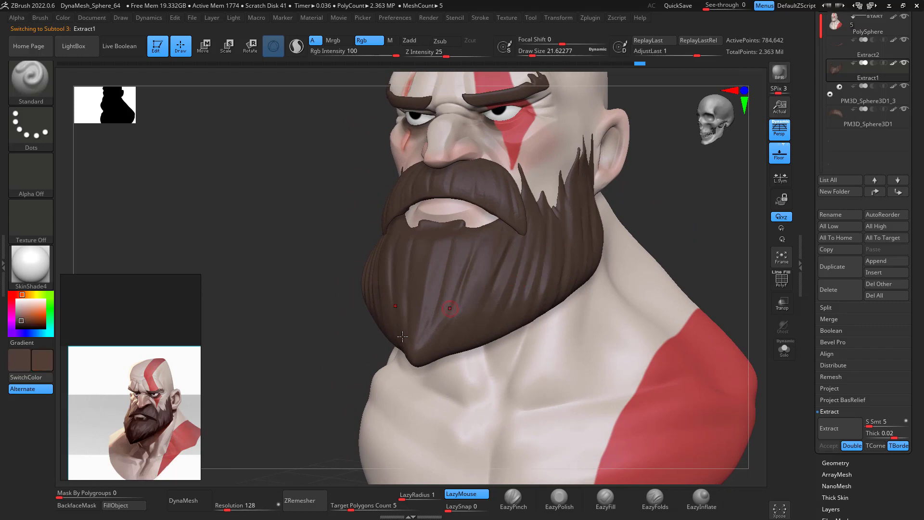
pyautogui.click(21, 316)
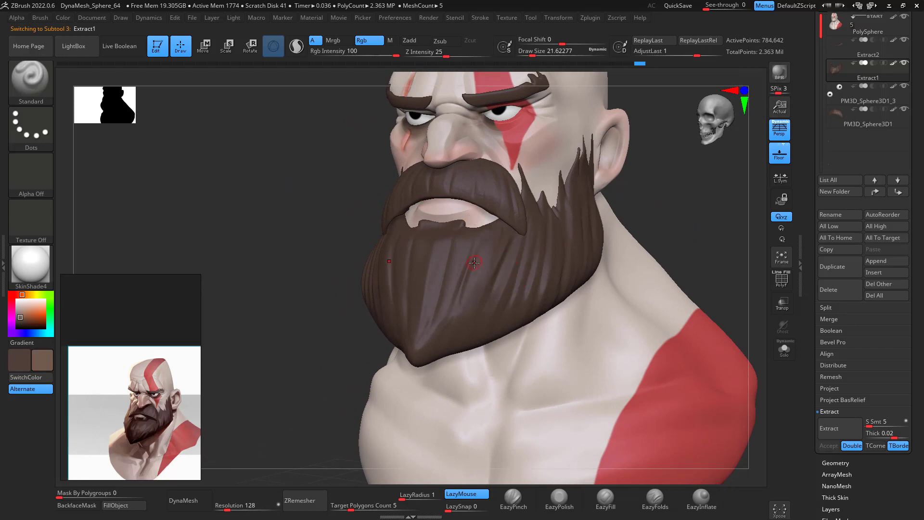
# Paint lighter brown variation over the front and sides of the beard with a draw size of about 59
pyautogui.press('b')
pyautogui.press('space')
pyautogui.moveTo(483, 261); pyautogui.dragTo(490, 262)
pyautogui.moveTo(453, 261)
pyautogui.mouseDown()
pyautogui.moveTo(447, 289)
pyautogui.moveTo(464, 299)
pyautogui.moveTo(519, 263)
pyautogui.moveTo(544, 284)
pyautogui.mouseUp()
pyautogui.moveTo(583, 247); pyautogui.dragTo(583, 253)
pyautogui.moveTo(653, 185); pyautogui.dragTo(741, 179)
pyautogui.moveTo(536, 255)
pyautogui.mouseDown()
pyautogui.moveTo(551, 337)
pyautogui.moveTo(522, 310)
pyautogui.mouseUp()
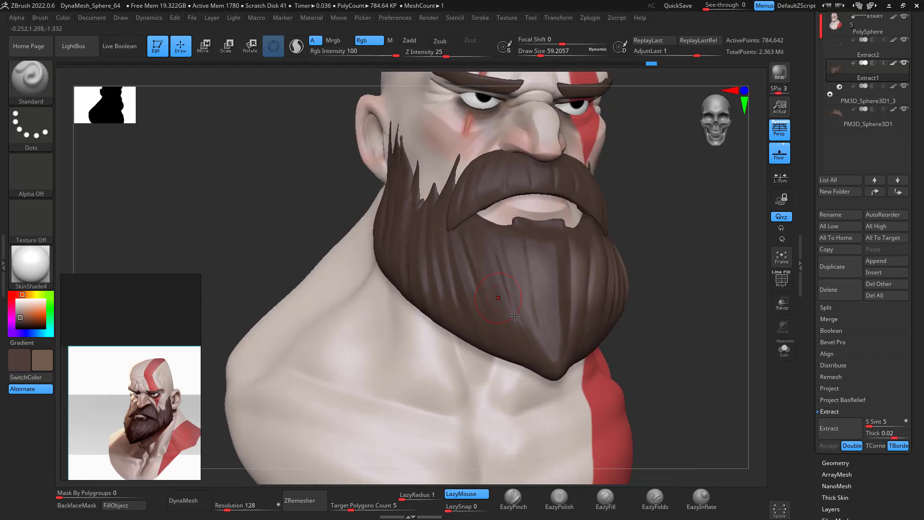
pyautogui.moveTo(618, 242); pyautogui.dragTo(644, 242)
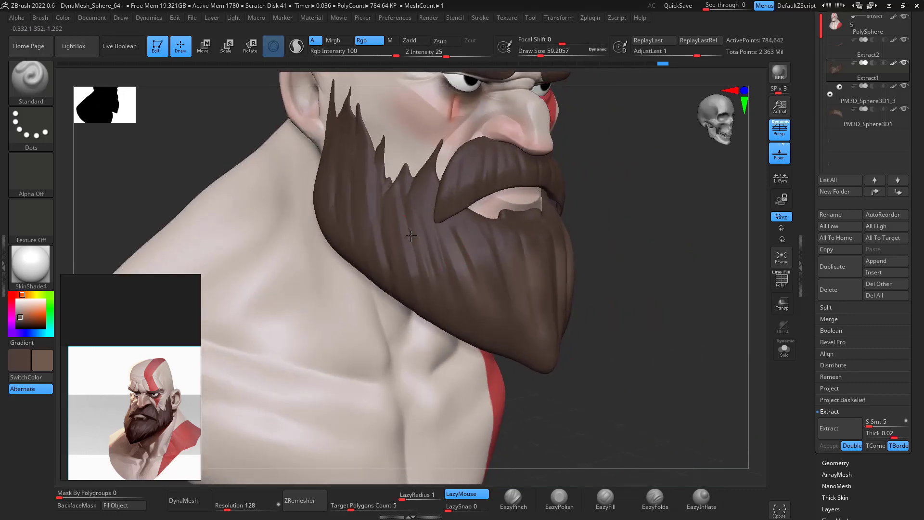
pyautogui.moveTo(411, 236); pyautogui.dragTo(420, 275)
pyautogui.moveTo(347, 163); pyautogui.dragTo(352, 215)
pyautogui.moveTo(717, 262)
pyautogui.mouseDown()
pyautogui.moveTo(656, 269)
pyautogui.moveTo(724, 181)
pyautogui.moveTo(708, 193)
pyautogui.moveTo(692, 182)
pyautogui.mouseUp()
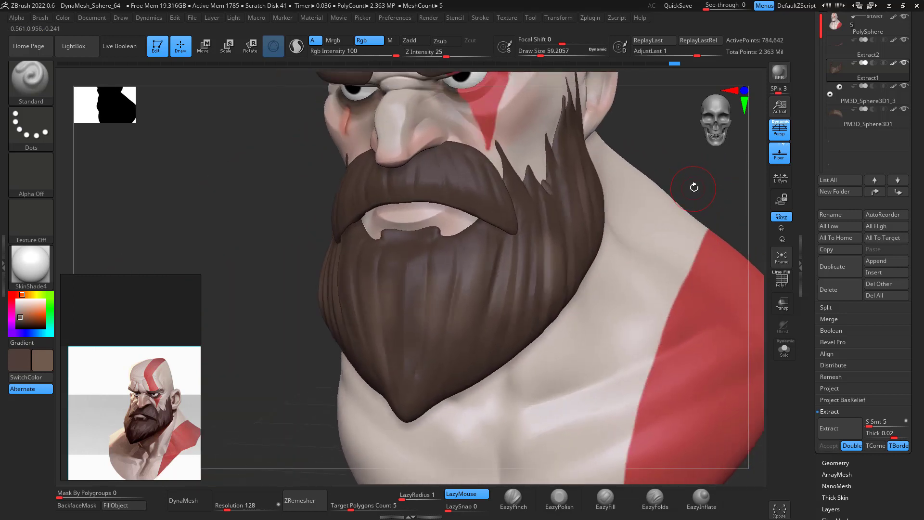
# Shade the beard's lower edge and tip with a very dark brown at a draw size of about 83
pyautogui.moveTo(21, 318); pyautogui.dragTo(18, 322)
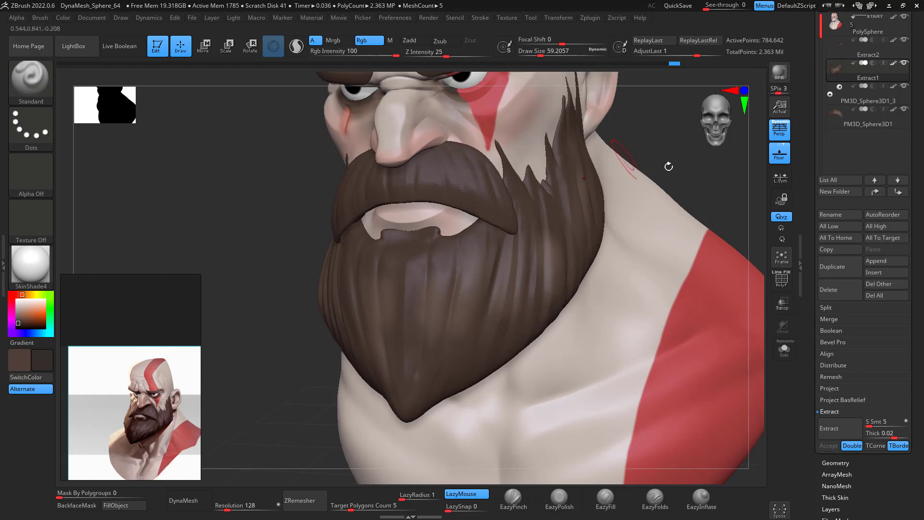
pyautogui.moveTo(722, 205); pyautogui.dragTo(691, 176)
pyautogui.press('space')
pyautogui.moveTo(390, 303); pyautogui.dragTo(395, 302)
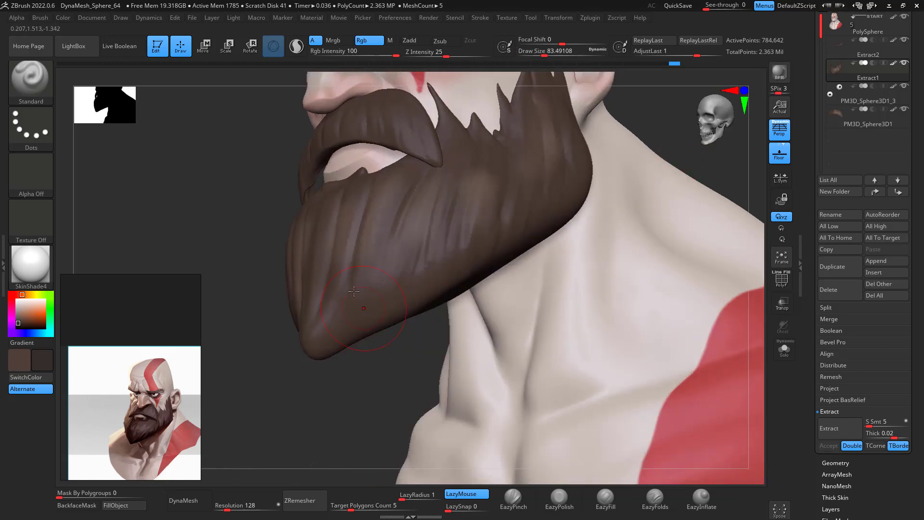
pyautogui.moveTo(336, 274)
pyautogui.mouseDown()
pyautogui.moveTo(327, 337)
pyautogui.moveTo(383, 279)
pyautogui.mouseUp()
pyautogui.moveTo(436, 259)
pyautogui.mouseDown()
pyautogui.moveTo(395, 308)
pyautogui.moveTo(423, 240)
pyautogui.mouseUp()
pyautogui.moveTo(572, 181); pyautogui.dragTo(596, 225)
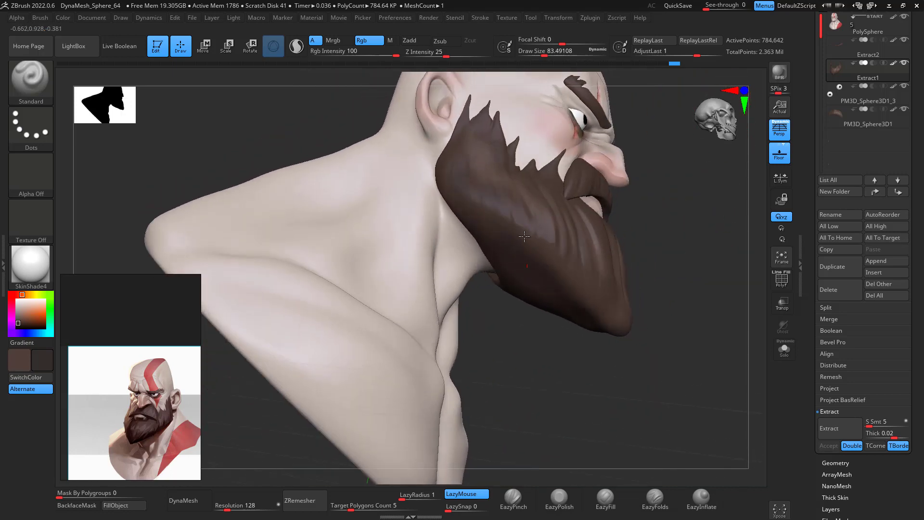
pyautogui.moveTo(615, 327); pyautogui.dragTo(571, 335, button='right')
pyautogui.moveTo(469, 156)
pyautogui.mouseDown(button='right')
pyautogui.moveTo(697, 323)
pyautogui.moveTo(635, 308)
pyautogui.mouseUp(button='right')
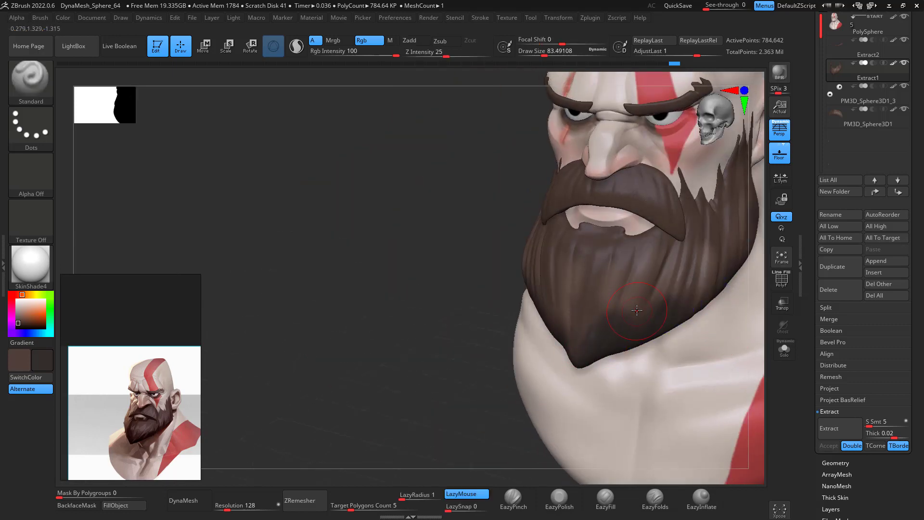
# Sample the beard's brown and choose a lighter greyish brown as the paint colour
pyautogui.press('c')
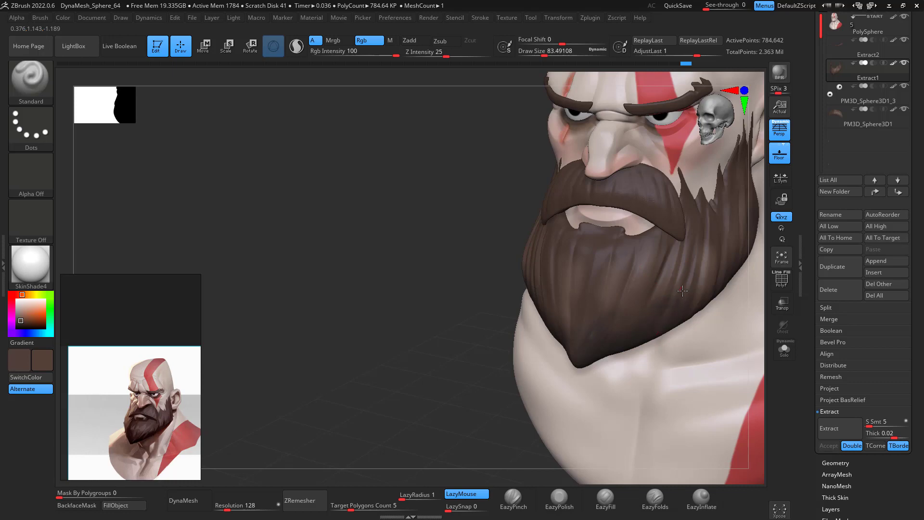
pyautogui.moveTo(747, 320); pyautogui.dragTo(537, 324, button='right')
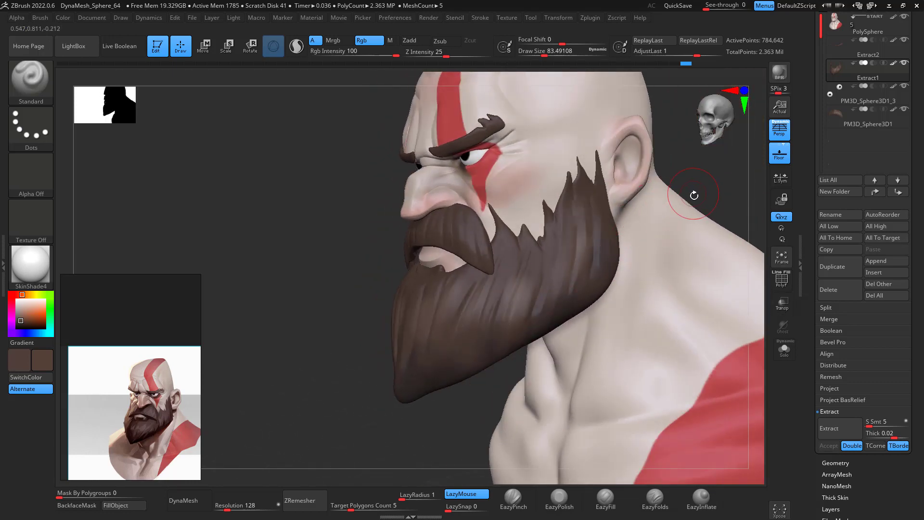
pyautogui.moveTo(683, 202); pyautogui.dragTo(546, 307, button='right')
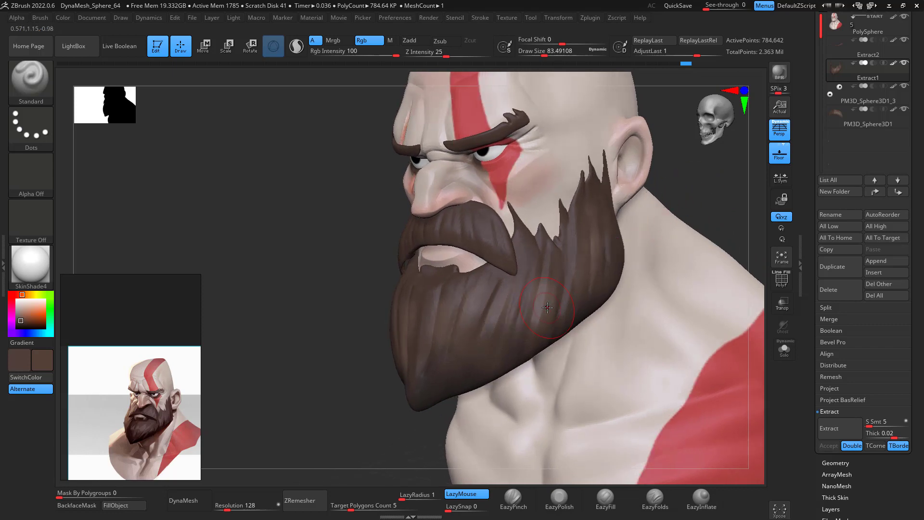
pyautogui.press('c')
pyautogui.click(19, 315)
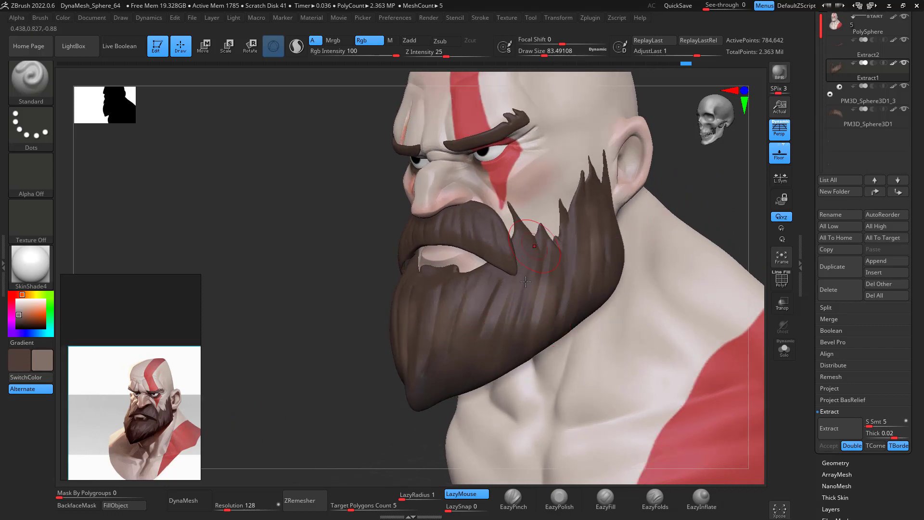
# Paint lighter strands on the side and front of the beard, reducing the draw size from about 59 to 27
pyautogui.press('space')
pyautogui.moveTo(530, 302); pyautogui.dragTo(526, 302)
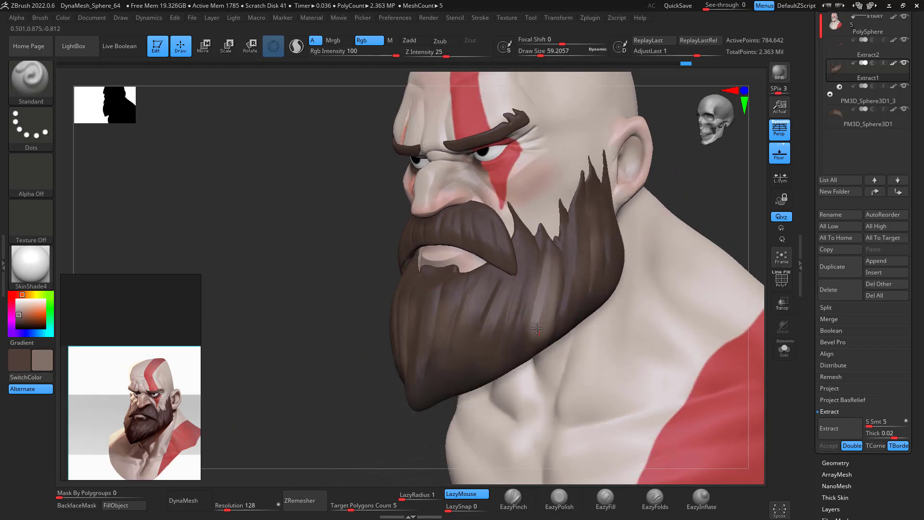
pyautogui.press('space')
pyautogui.moveTo(583, 268); pyautogui.dragTo(550, 267)
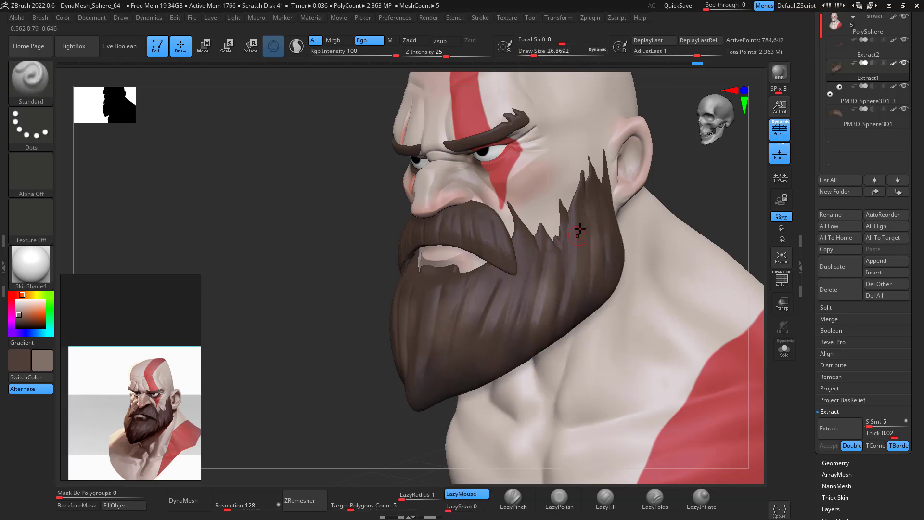
pyautogui.moveTo(579, 229); pyautogui.dragTo(564, 298)
pyautogui.moveTo(594, 227); pyautogui.dragTo(591, 289)
pyautogui.moveTo(682, 200)
pyautogui.mouseDown()
pyautogui.moveTo(649, 217)
pyautogui.moveTo(687, 200)
pyautogui.mouseUp()
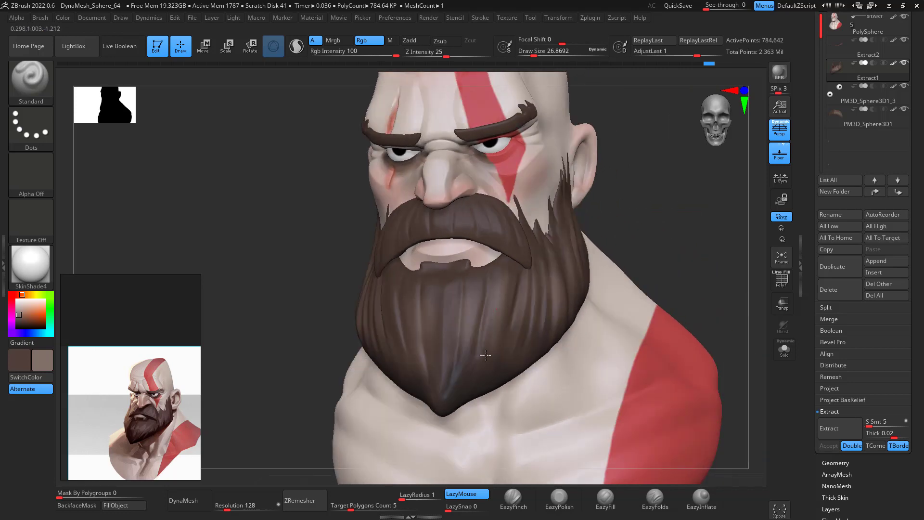
pyautogui.moveTo(476, 280); pyautogui.dragTo(473, 306)
# Extend the thin greyish-brown strands across the beard's opposite side up to the sideburn at a draw size of about 27
pyautogui.moveTo(674, 219); pyautogui.dragTo(708, 233)
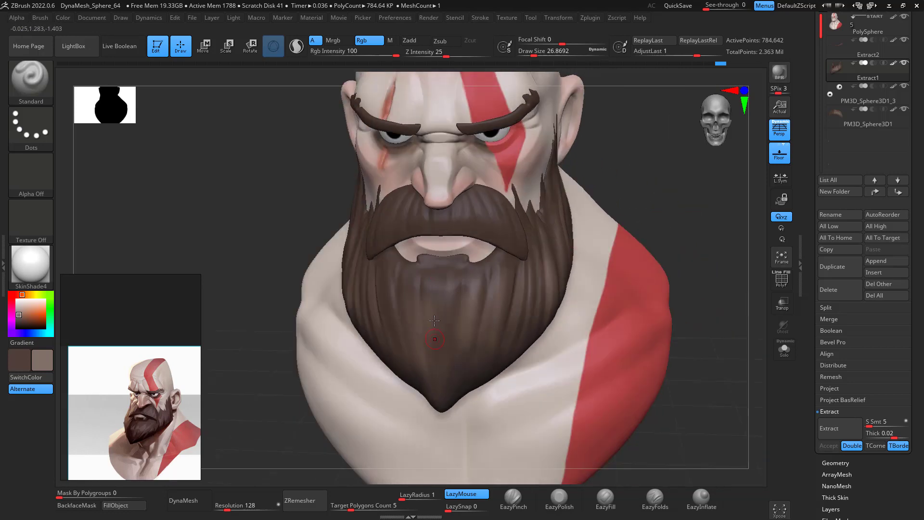
pyautogui.moveTo(670, 176); pyautogui.dragTo(635, 190)
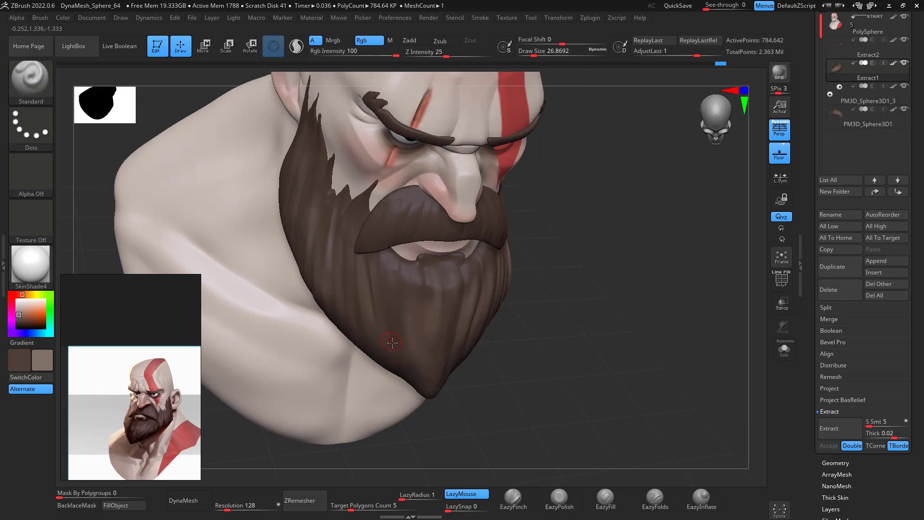
pyautogui.moveTo(392, 342); pyautogui.dragTo(387, 300)
pyautogui.moveTo(609, 271); pyautogui.dragTo(646, 246)
pyautogui.moveTo(345, 301); pyautogui.dragTo(345, 242)
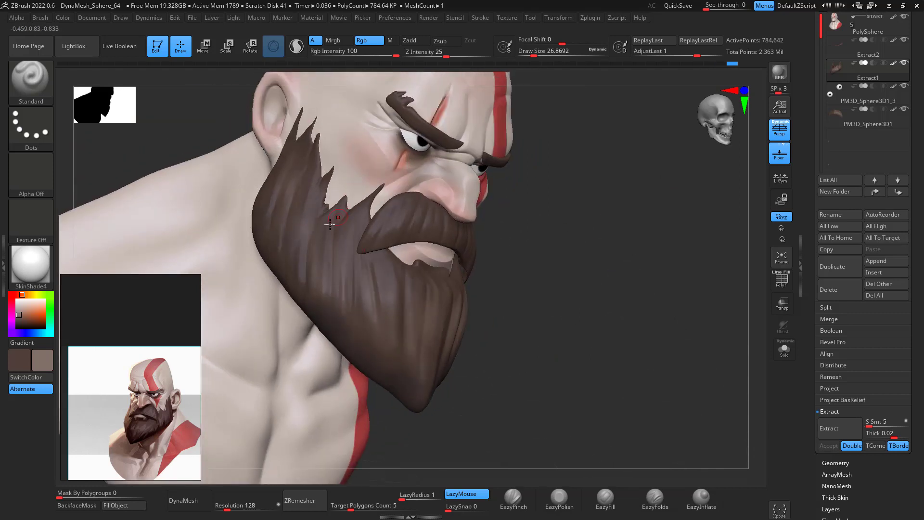
pyautogui.moveTo(318, 291); pyautogui.dragTo(316, 237)
pyautogui.moveTo(301, 277)
pyautogui.mouseDown()
pyautogui.moveTo(300, 232)
pyautogui.moveTo(274, 179)
pyautogui.mouseUp()
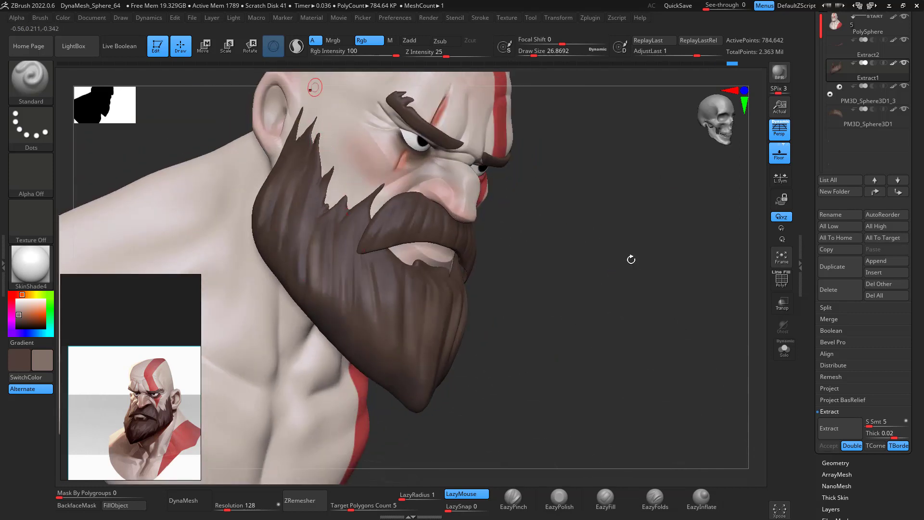
pyautogui.moveTo(630, 258)
pyautogui.mouseDown()
pyautogui.moveTo(693, 221)
pyautogui.moveTo(672, 231)
pyautogui.moveTo(686, 296)
pyautogui.moveTo(709, 227)
pyautogui.moveTo(691, 245)
pyautogui.moveTo(704, 310)
pyautogui.mouseUp()
# Select the moustache subtool PM3D_Sphere3D1, sample its brown and paint lighter brown vertical streaks across it
pyautogui.click(850, 121)
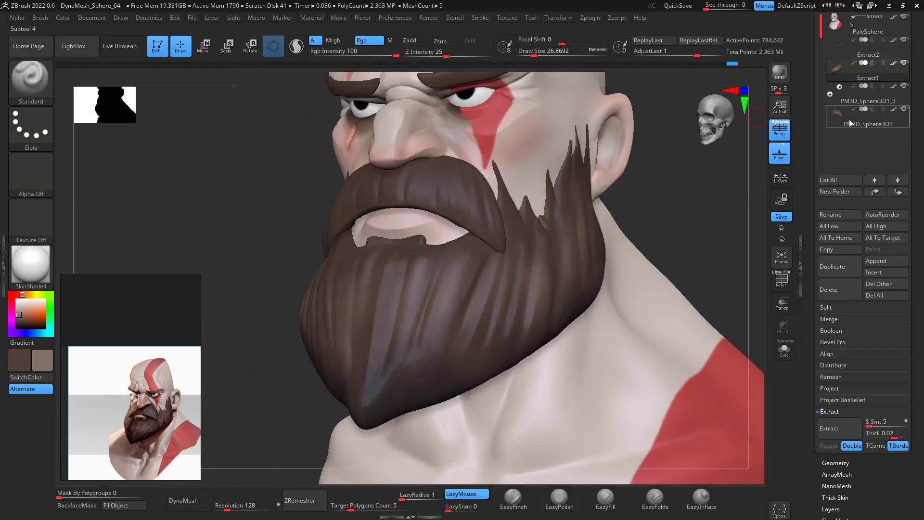
pyautogui.moveTo(721, 211); pyautogui.dragTo(663, 247)
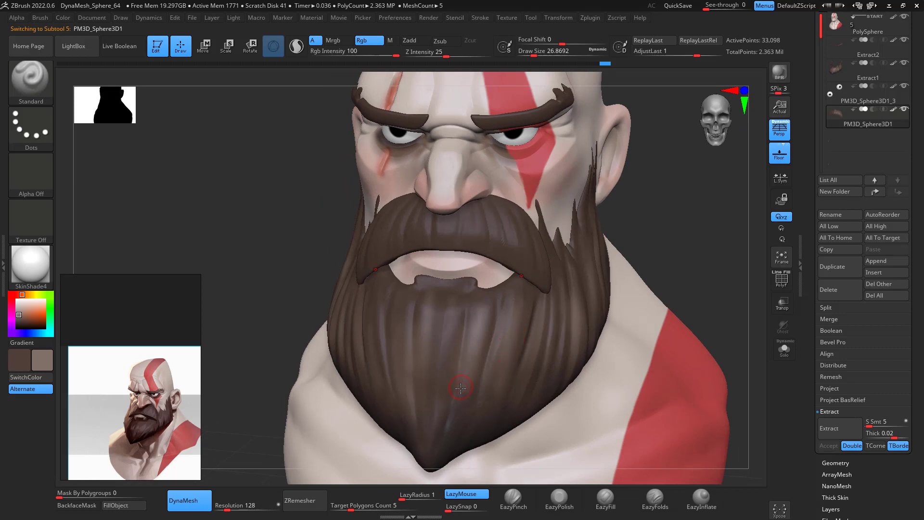
pyautogui.press('c')
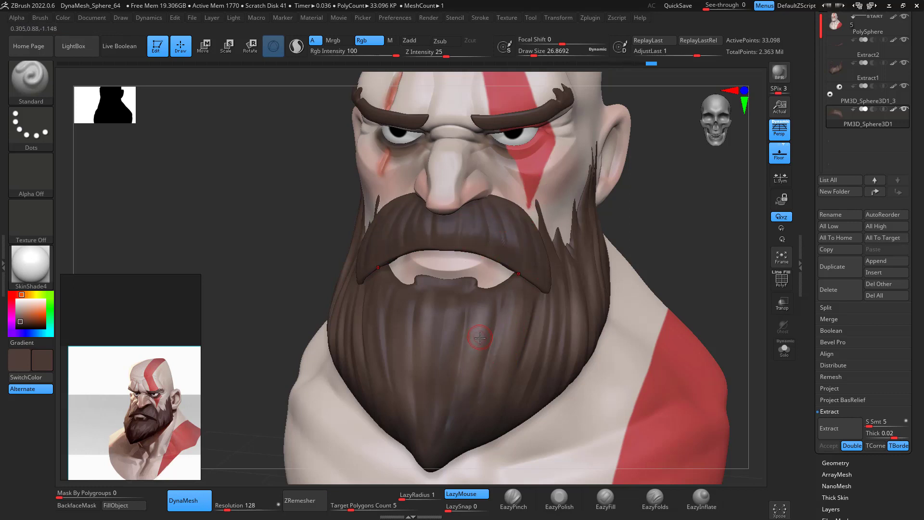
pyautogui.press('c')
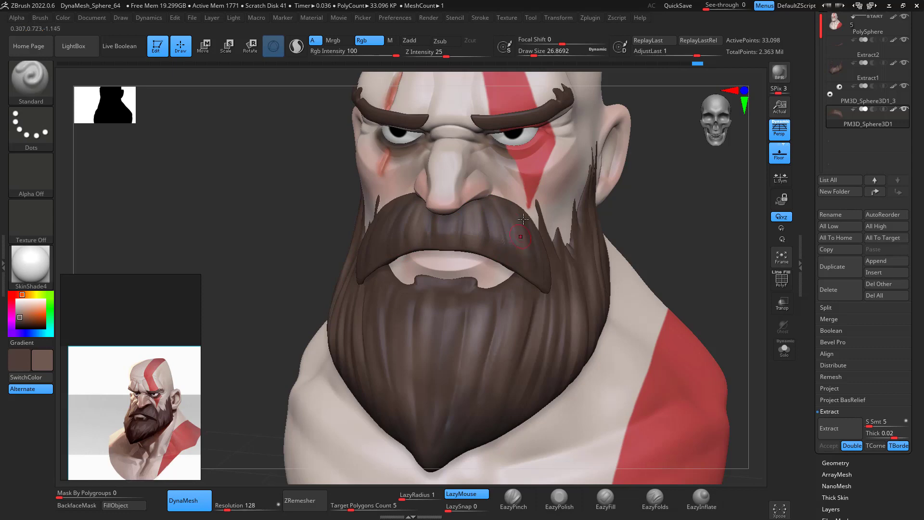
pyautogui.moveTo(673, 221); pyautogui.dragTo(423, 218)
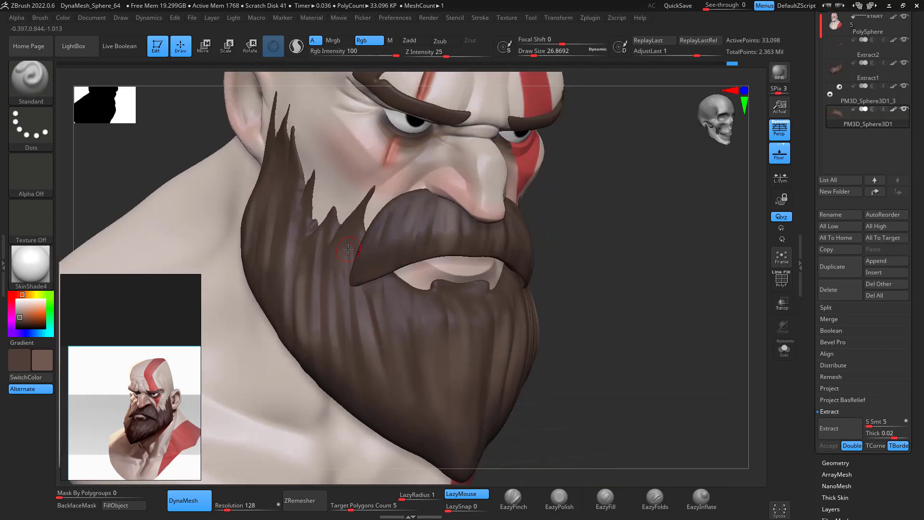
pyautogui.press('c')
pyautogui.moveTo(425, 200); pyautogui.dragTo(424, 223)
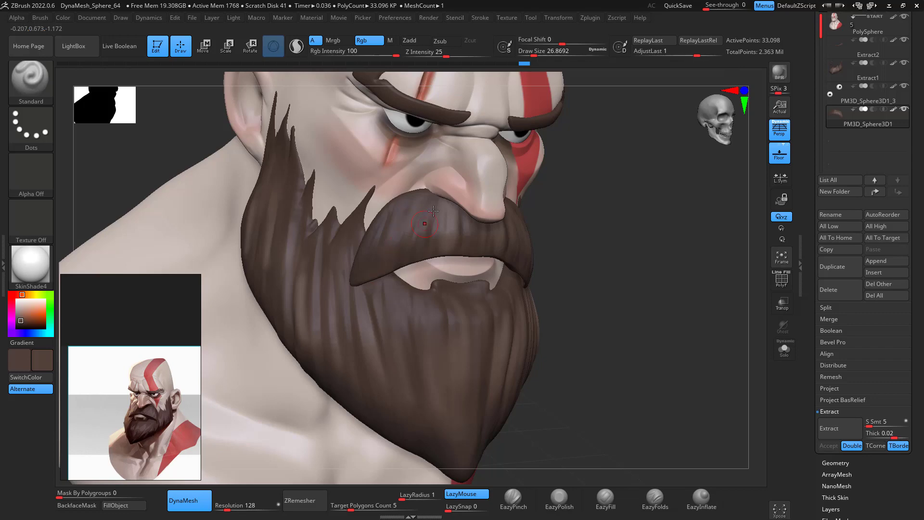
pyautogui.moveTo(434, 266); pyautogui.dragTo(445, 234, button='right')
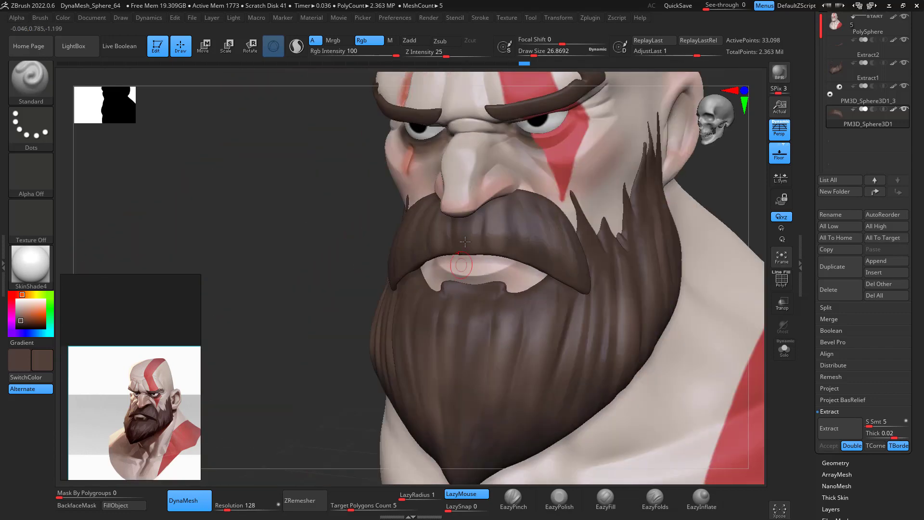
pyautogui.moveTo(465, 242); pyautogui.dragTo(476, 276)
pyautogui.moveTo(508, 192); pyautogui.dragTo(486, 262)
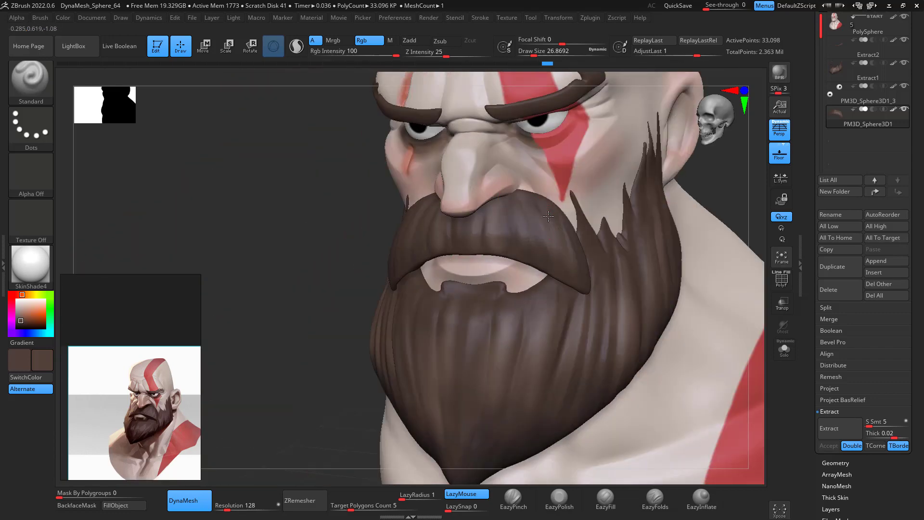
pyautogui.moveTo(548, 216); pyautogui.dragTo(555, 250)
# Combine all subtools into a single low-resolution posing mesh with Transpose Master
pyautogui.moveTo(732, 231)
pyautogui.keyDown('shift'); pyautogui.mouseDown(button='right')
pyautogui.moveTo(745, 206)
pyautogui.moveTo(725, 272)
pyautogui.moveTo(671, 241)
pyautogui.moveTo(689, 218)
pyautogui.moveTo(691, 242)
pyautogui.mouseUp(button='right'); pyautogui.keyUp('shift')
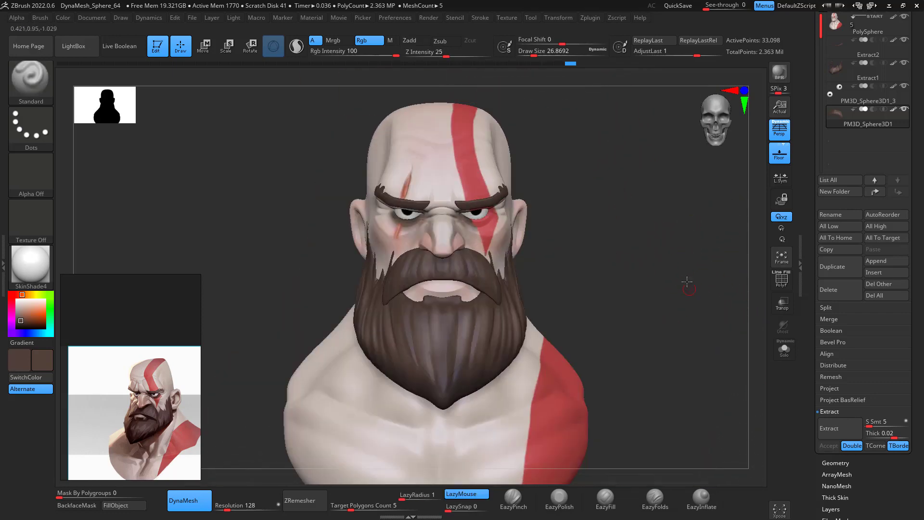
pyautogui.moveTo(687, 281)
pyautogui.mouseDown(button='right')
pyautogui.moveTo(682, 299)
pyautogui.moveTo(666, 240)
pyautogui.mouseUp(button='right')
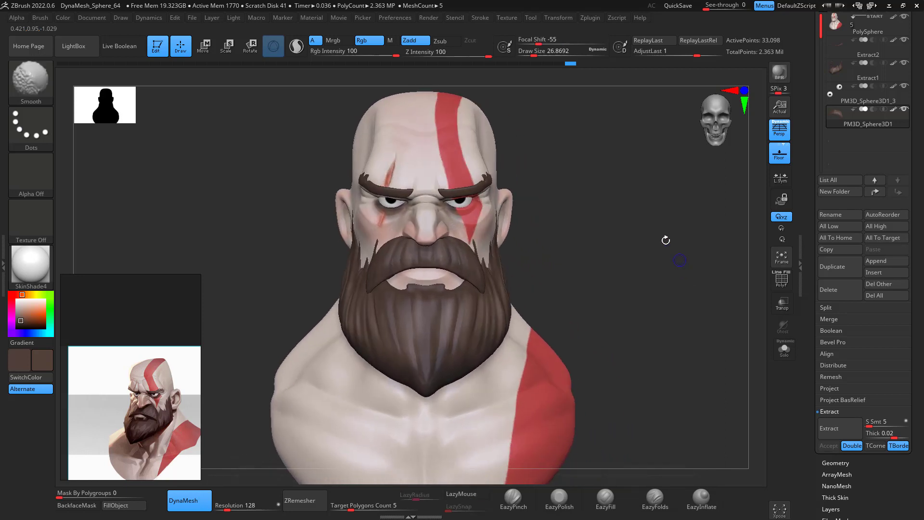
pyautogui.click(593, 19)
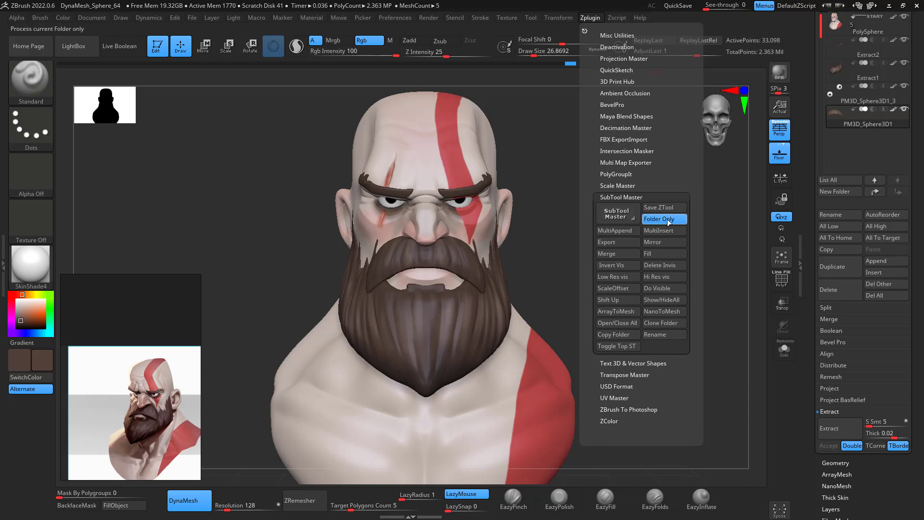
pyautogui.click(643, 375)
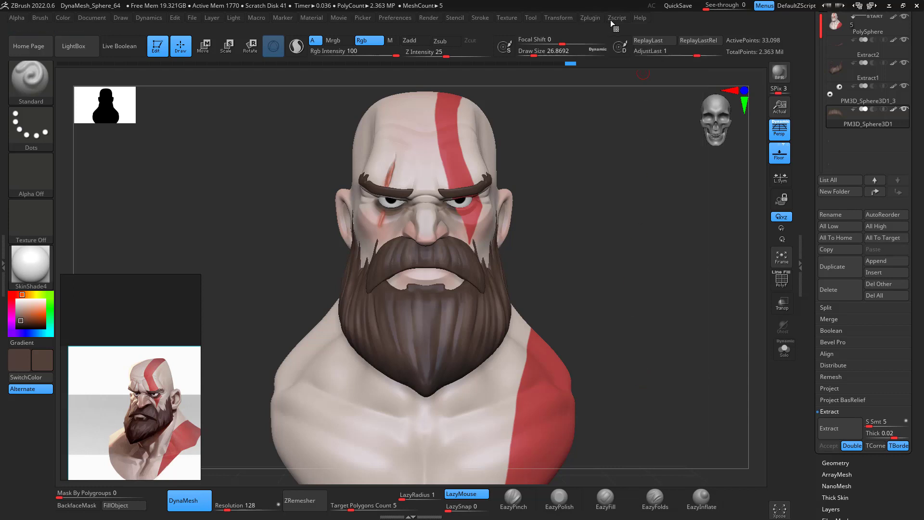
pyautogui.click(591, 18)
pyautogui.click(622, 240)
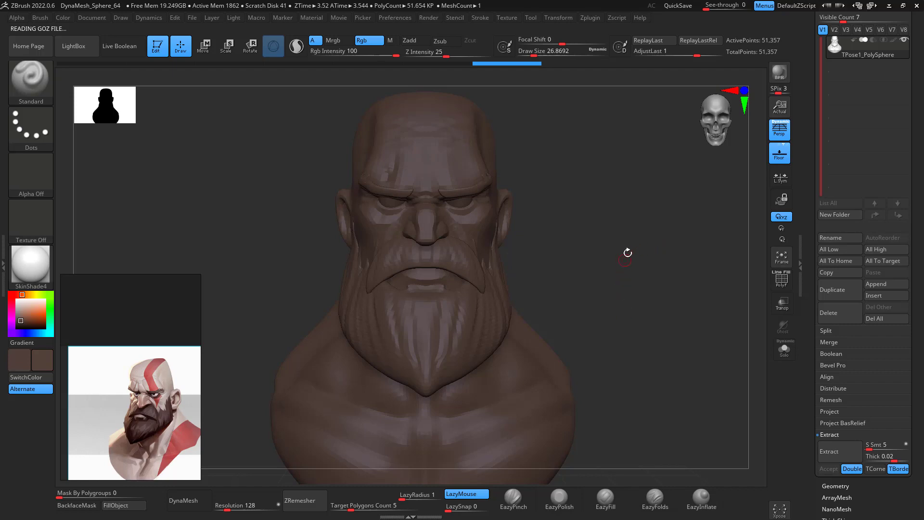
# Mask only the eyeballs on the posing mesh and set the colour to a pale grey
pyautogui.moveTo(628, 253); pyautogui.dragTo(657, 254)
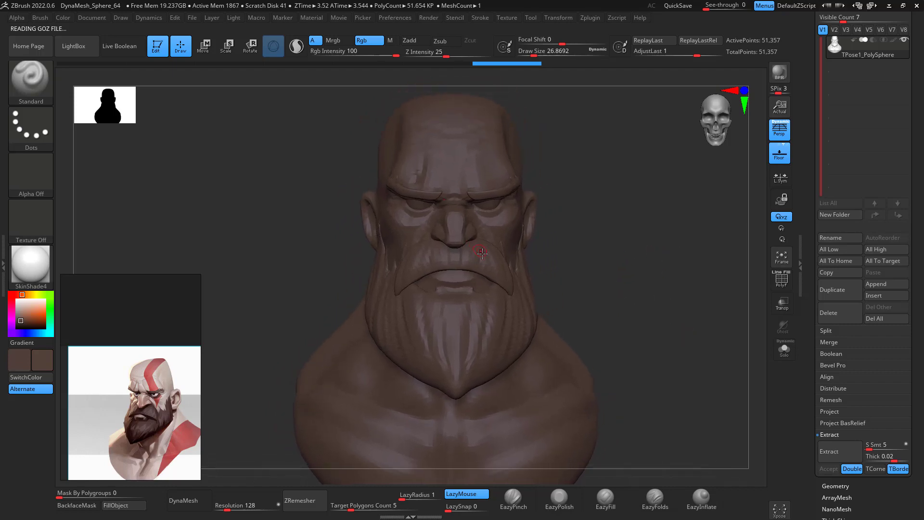
pyautogui.press('b')
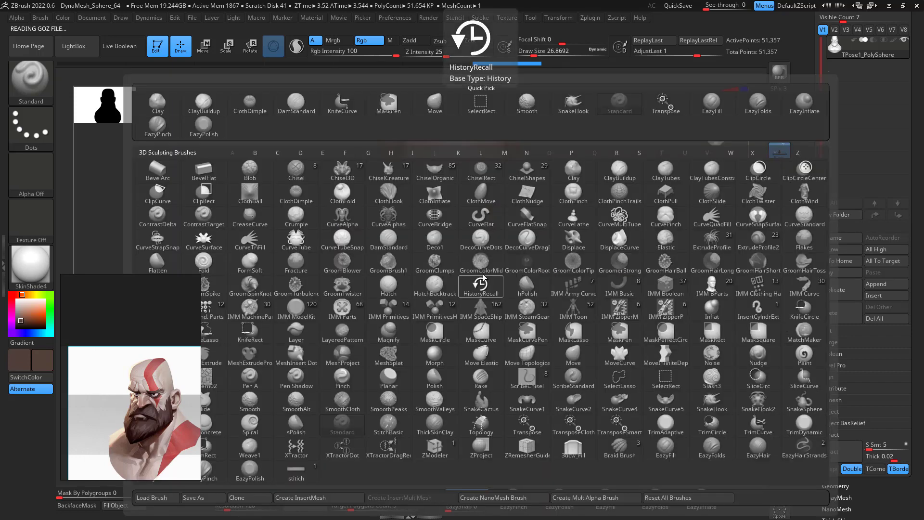
pyautogui.press('m')
pyautogui.press('v')
pyautogui.press('w')
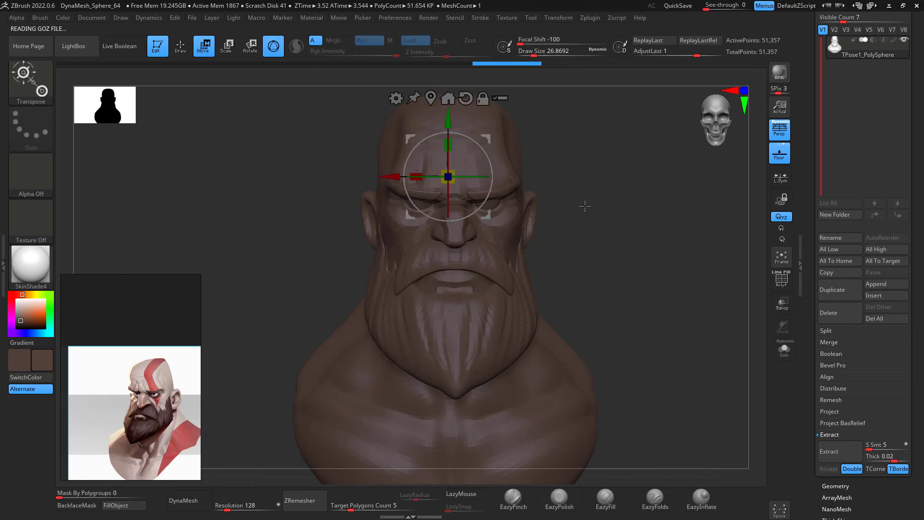
pyautogui.keyDown('alt'); pyautogui.moveTo(585, 206); pyautogui.dragTo(571, 225); pyautogui.keyUp('alt')
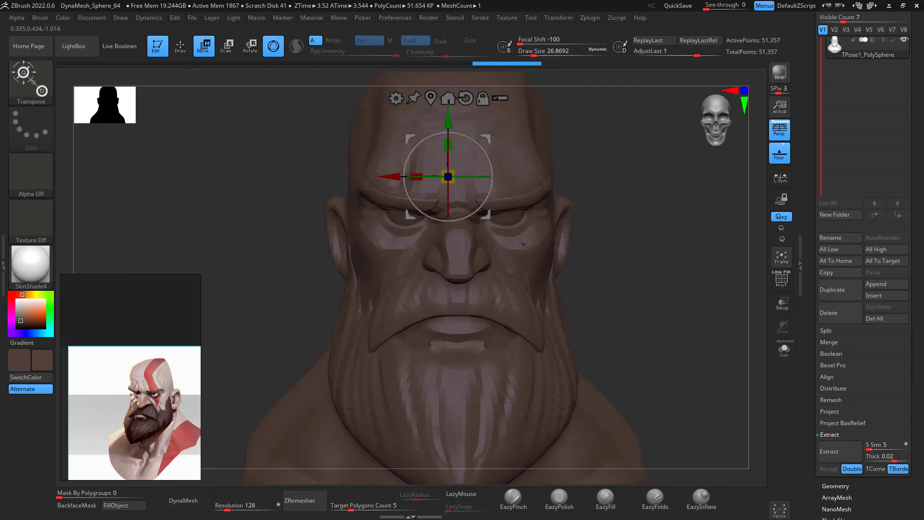
pyautogui.keyDown('ctrl'); pyautogui.click(510, 219); pyautogui.keyUp('ctrl')
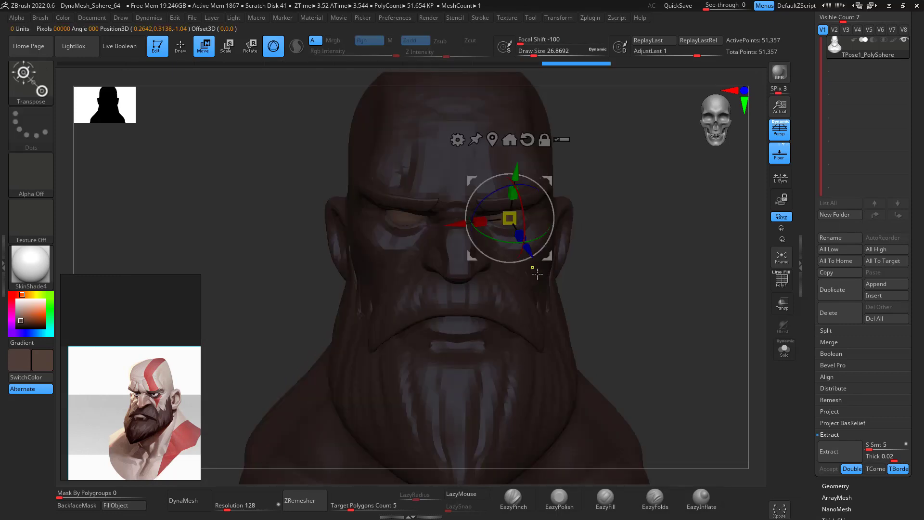
pyautogui.click(18, 305)
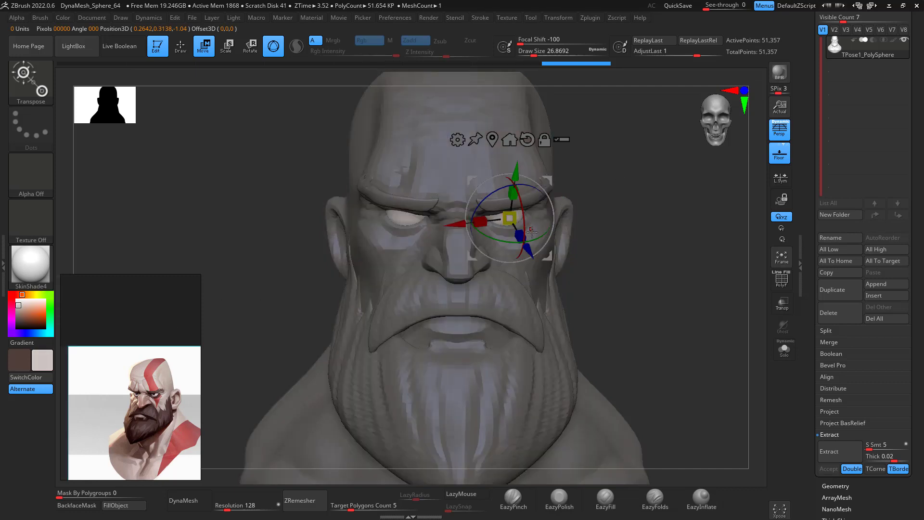
pyautogui.keyDown('ctrl'); pyautogui.click(617, 155); pyautogui.keyUp('ctrl')
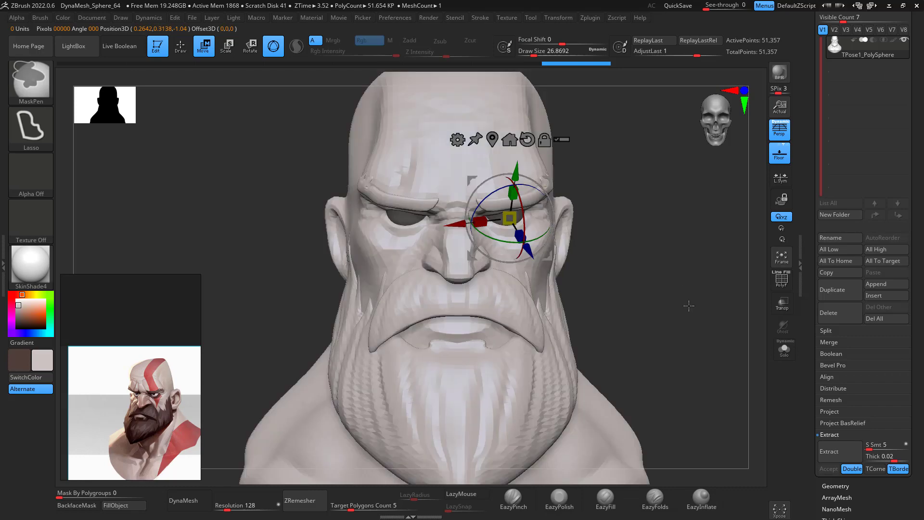
# With the Move brush at a draw size of about 136, lower one eyebrow and nudge the opposite brow to make them asymmetrical
pyautogui.moveTo(644, 277)
pyautogui.keyDown('alt'); pyautogui.mouseDown()
pyautogui.moveTo(635, 289)
pyautogui.moveTo(660, 292)
pyautogui.moveTo(651, 278)
pyautogui.mouseUp(); pyautogui.keyUp('alt')
pyautogui.press('b')
pyautogui.press('m')
pyautogui.press('v')
pyautogui.press('space')
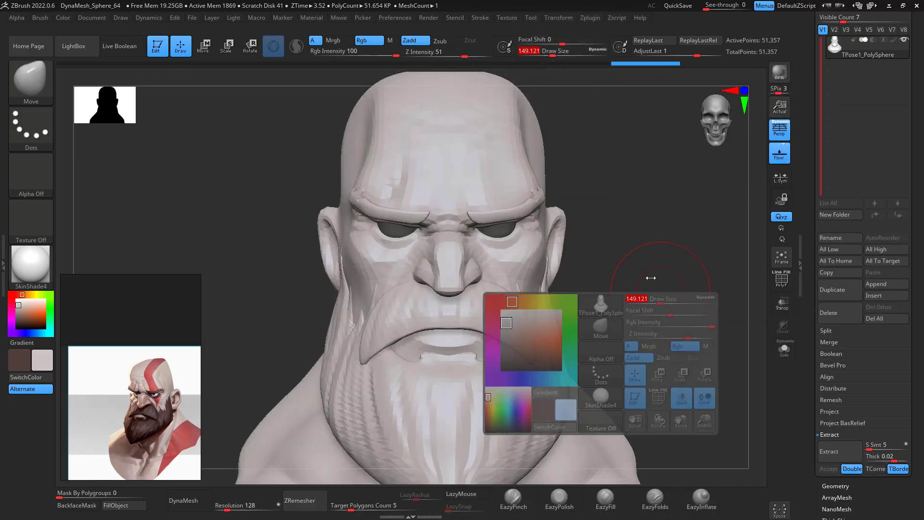
pyautogui.press('space')
pyautogui.moveTo(488, 197); pyautogui.dragTo(487, 212)
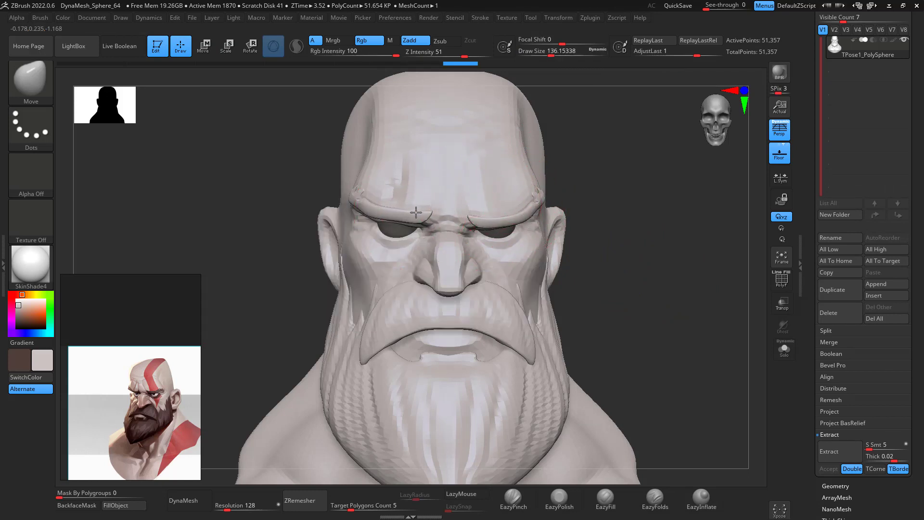
pyautogui.moveTo(415, 213); pyautogui.dragTo(414, 213)
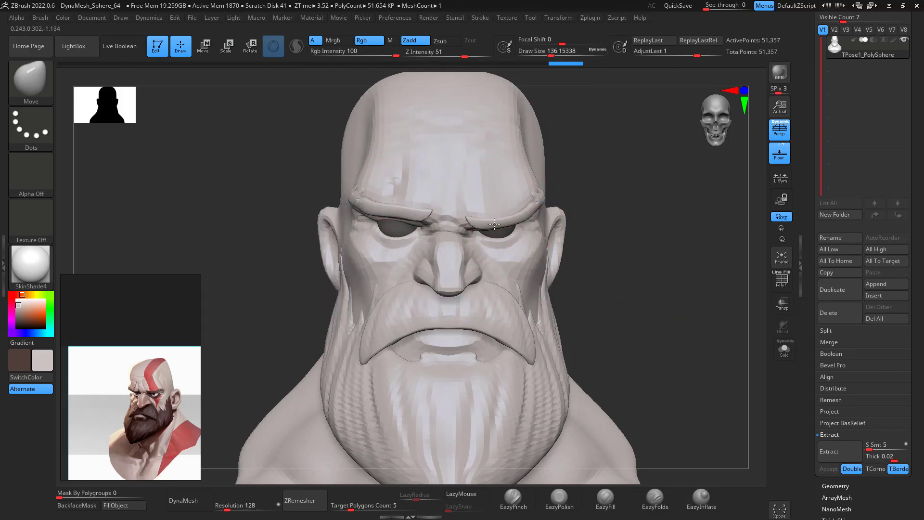
# Adjust the lowered eyebrow and its outer end at a draw size of about 120, and shift the nose slightly off-centre at about 128
pyautogui.moveTo(495, 224)
pyautogui.mouseDown()
pyautogui.moveTo(517, 224)
pyautogui.moveTo(518, 209)
pyautogui.mouseUp()
pyautogui.press('space')
pyautogui.moveTo(533, 190); pyautogui.dragTo(537, 199)
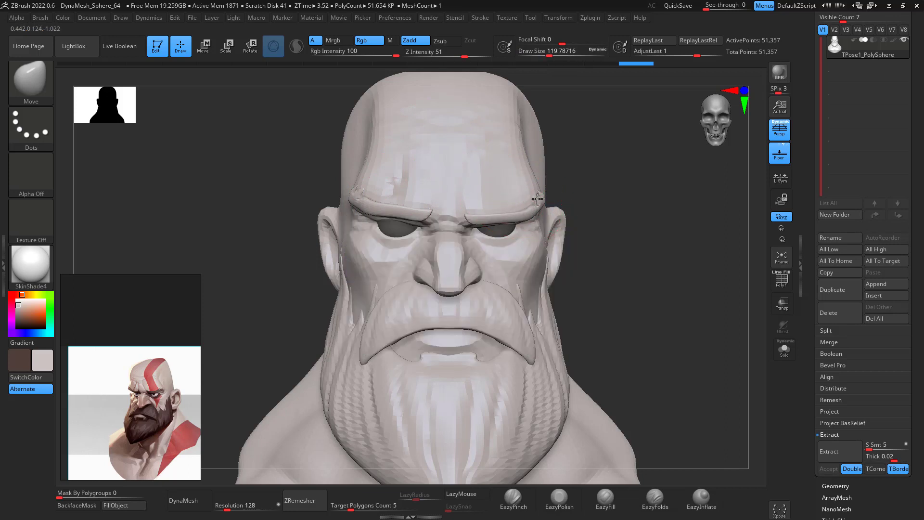
pyautogui.moveTo(454, 243); pyautogui.dragTo(451, 244)
pyautogui.press('space')
pyautogui.moveTo(437, 245); pyautogui.dragTo(448, 258)
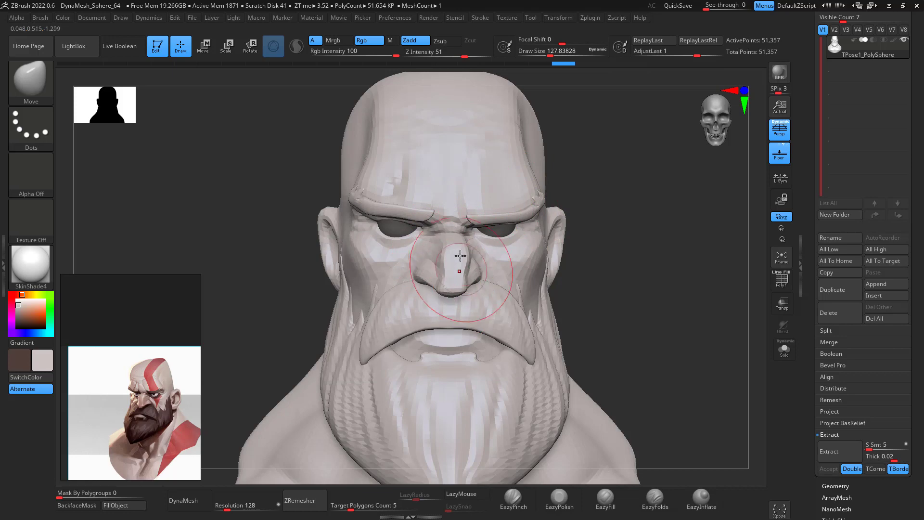
# Reshape the far side of the moustache, beard and cheek outline from a three-quarter view with an enlarged Move brush
pyautogui.moveTo(674, 288)
pyautogui.mouseDown()
pyautogui.moveTo(618, 303)
pyautogui.moveTo(649, 294)
pyautogui.moveTo(632, 306)
pyautogui.mouseUp()
pyautogui.press('space')
pyautogui.press('space')
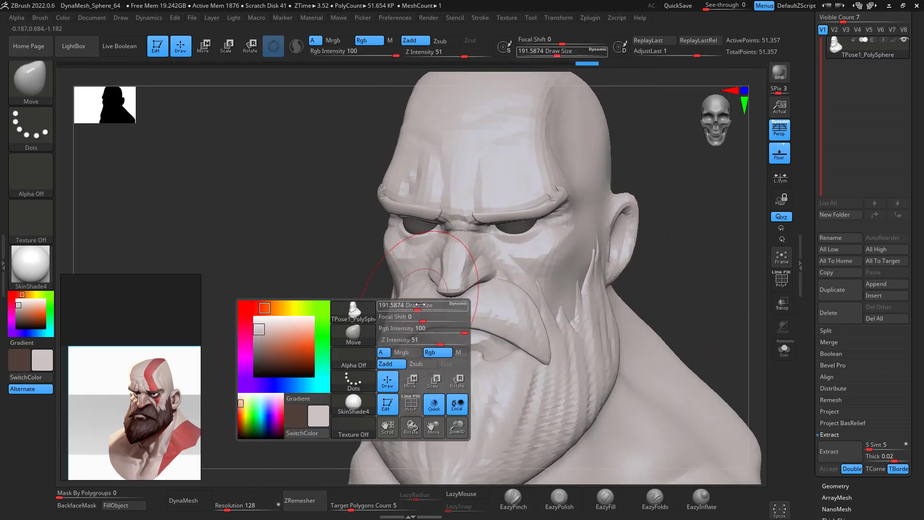
pyautogui.moveTo(420, 306); pyautogui.dragTo(425, 308)
pyautogui.moveTo(395, 332); pyautogui.dragTo(403, 331)
pyautogui.moveTo(646, 243)
pyautogui.mouseDown()
pyautogui.moveTo(664, 243)
pyautogui.moveTo(656, 246)
pyautogui.mouseUp()
pyautogui.moveTo(384, 376); pyautogui.dragTo(380, 371)
pyautogui.moveTo(375, 281); pyautogui.dragTo(382, 250)
# Push up the near cheek and adjust the eye and brow area above it with the Move brush at a draw size of about 167
pyautogui.moveTo(649, 214)
pyautogui.mouseDown()
pyautogui.moveTo(669, 253)
pyautogui.moveTo(658, 225)
pyautogui.mouseUp()
pyautogui.press('space')
pyautogui.moveTo(533, 263); pyautogui.dragTo(515, 233)
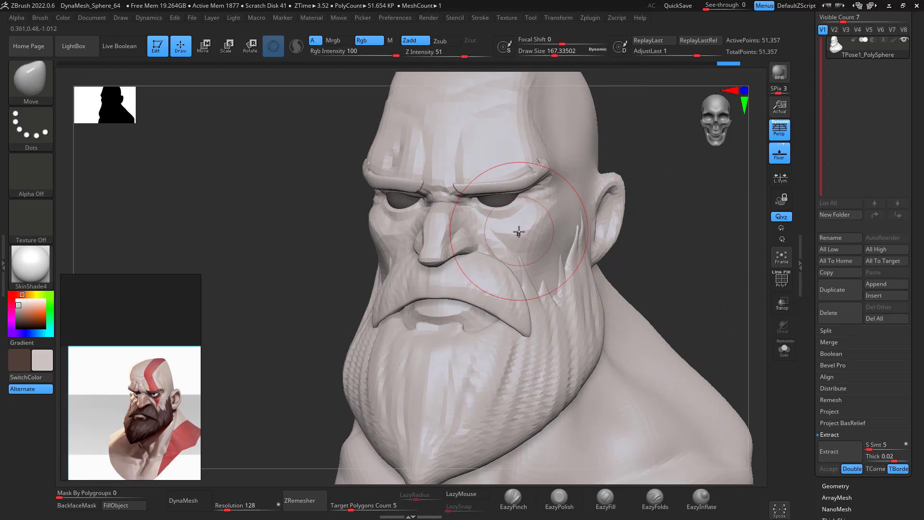
pyautogui.moveTo(519, 186); pyautogui.dragTo(518, 176)
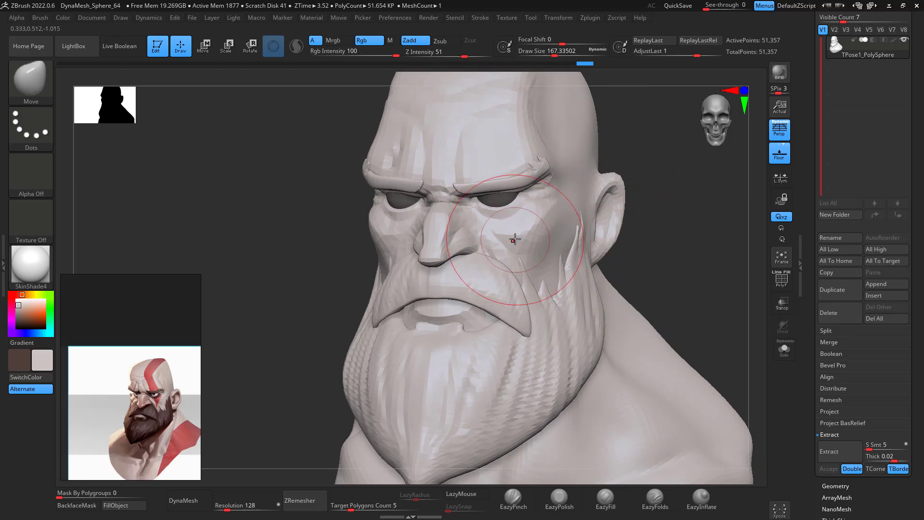
pyautogui.moveTo(514, 239); pyautogui.dragTo(529, 236)
# Pull the ear on the near side downward with the Move brush at a draw size of about 124
pyautogui.moveTo(660, 216)
pyautogui.mouseDown()
pyautogui.moveTo(660, 227)
pyautogui.moveTo(646, 213)
pyautogui.mouseUp()
pyautogui.press('space')
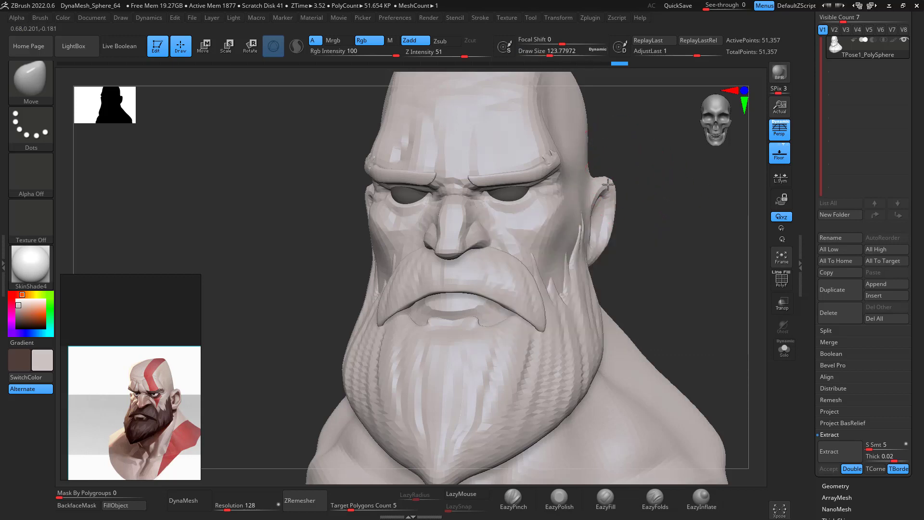
pyautogui.moveTo(608, 185); pyautogui.dragTo(615, 227)
pyautogui.moveTo(655, 241); pyautogui.dragTo(652, 260)
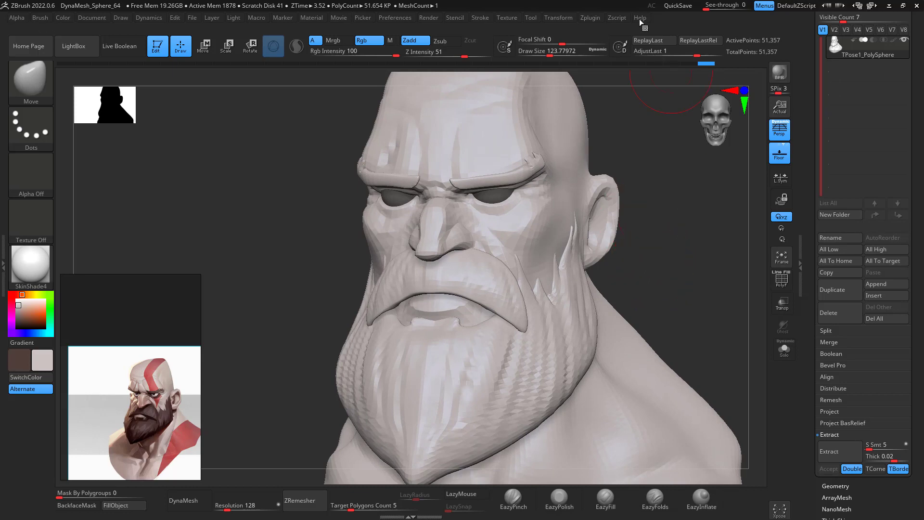
pyautogui.click(593, 20)
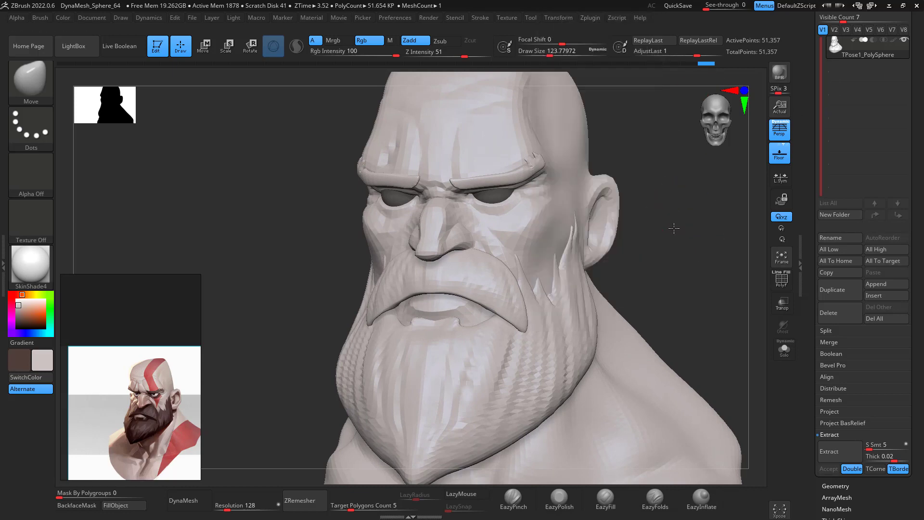
# Lasso-mask the head and beard in side view, soften the mask edge and adjust the head-to-body proportions with the Scale gizmo
pyautogui.moveTo(729, 222)
pyautogui.keyDown('shift'); pyautogui.mouseDown()
pyautogui.moveTo(705, 216)
pyautogui.moveTo(720, 187)
pyautogui.moveTo(670, 204)
pyautogui.moveTo(684, 213)
pyautogui.moveTo(685, 193)
pyautogui.mouseUp(); pyautogui.keyUp('shift')
pyautogui.moveTo(390, 142)
pyautogui.keyDown('ctrl'); pyautogui.mouseDown()
pyautogui.moveTo(361, 202)
pyautogui.moveTo(500, 357)
pyautogui.moveTo(553, 308)
pyautogui.moveTo(608, 172)
pyautogui.mouseUp(); pyautogui.keyUp('ctrl')
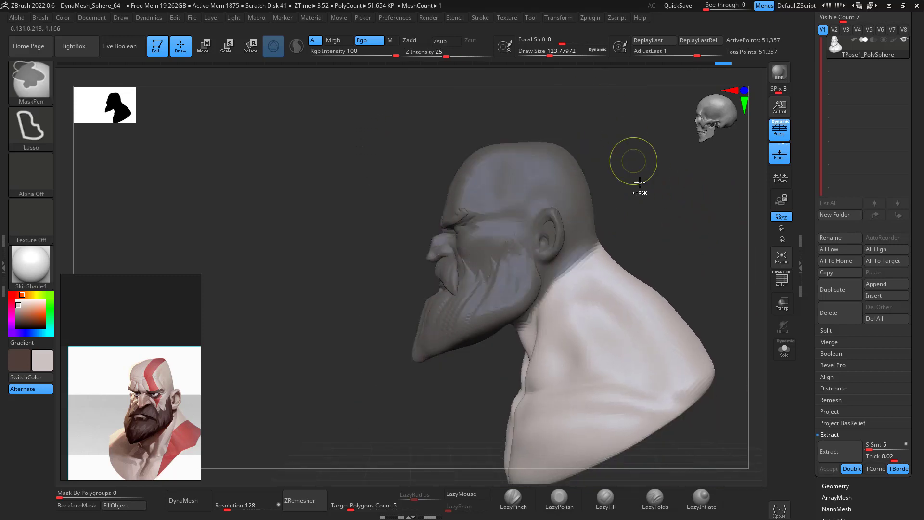
pyautogui.keyDown('ctrl'); pyautogui.click(592, 246); pyautogui.keyUp('ctrl')
pyautogui.press('e')
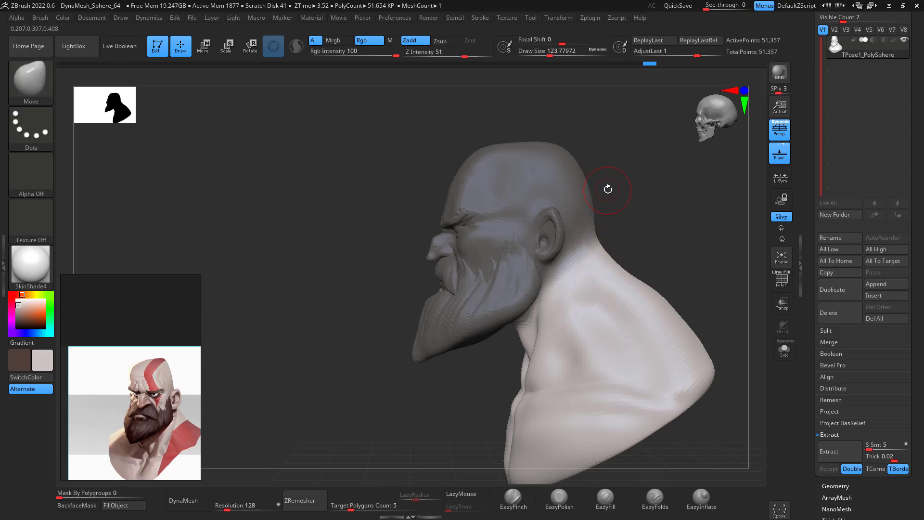
pyautogui.click(472, 151)
pyautogui.moveTo(498, 188); pyautogui.dragTo(629, 119)
pyautogui.keyDown('ctrl'); pyautogui.click(652, 232); pyautogui.keyUp('ctrl')
# Transfer the adjusted pose from the combined mesh back to the original subtools with Transpose Master and check the bust from several angles
pyautogui.click(591, 18)
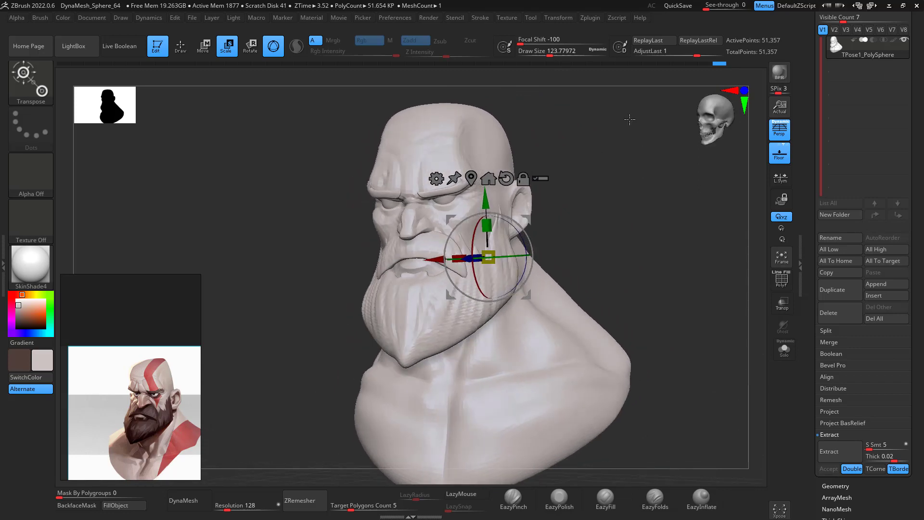
pyautogui.click(590, 20)
pyautogui.click(670, 243)
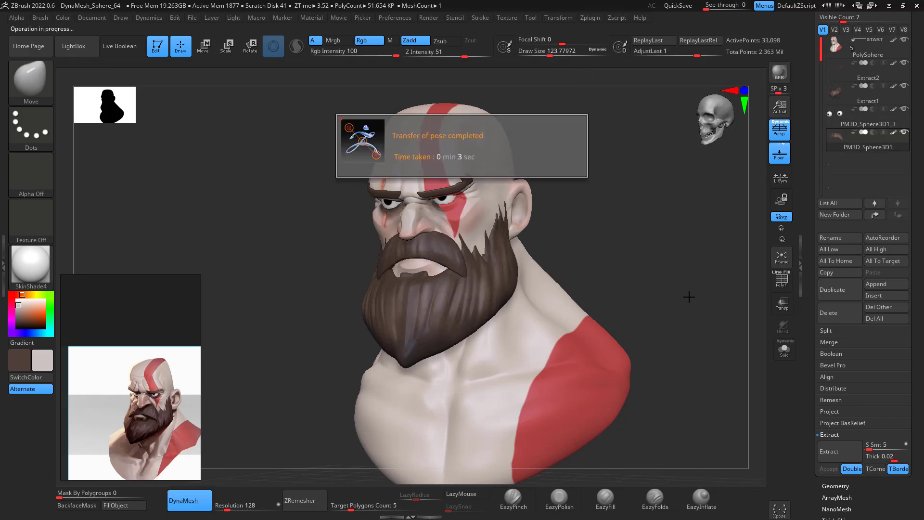
pyautogui.moveTo(652, 210)
pyautogui.mouseDown()
pyautogui.moveTo(673, 227)
pyautogui.moveTo(722, 213)
pyautogui.moveTo(666, 218)
pyautogui.moveTo(682, 280)
pyautogui.moveTo(665, 278)
pyautogui.moveTo(674, 270)
pyautogui.moveTo(666, 251)
pyautogui.mouseUp()
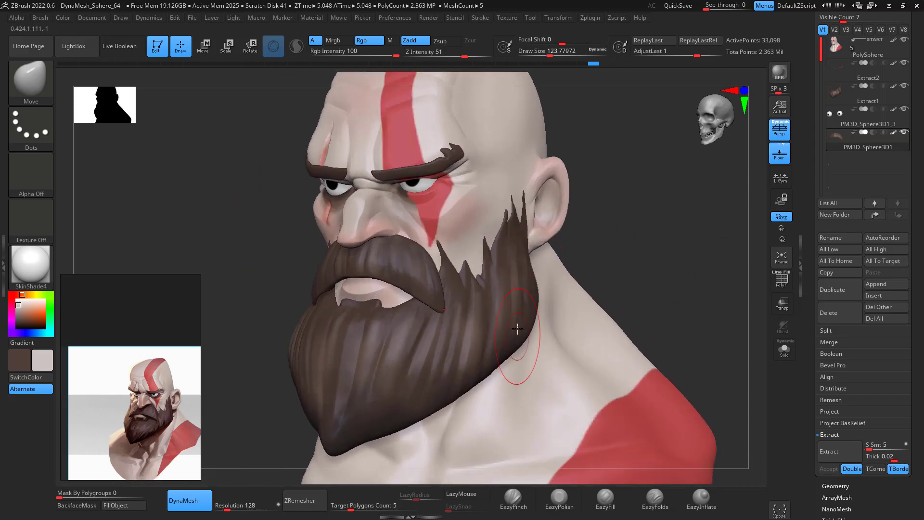
pyautogui.moveTo(678, 287); pyautogui.dragTo(680, 233)
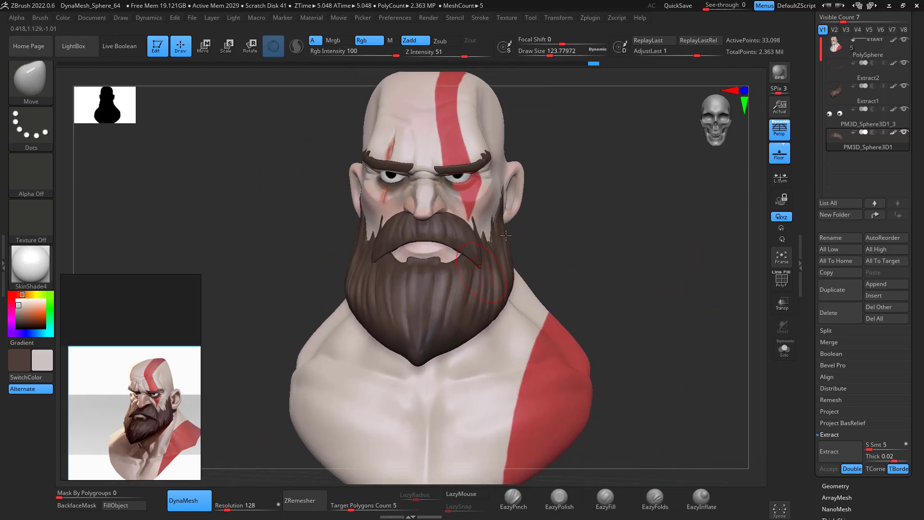
pyautogui.moveTo(619, 242); pyautogui.dragTo(651, 256)
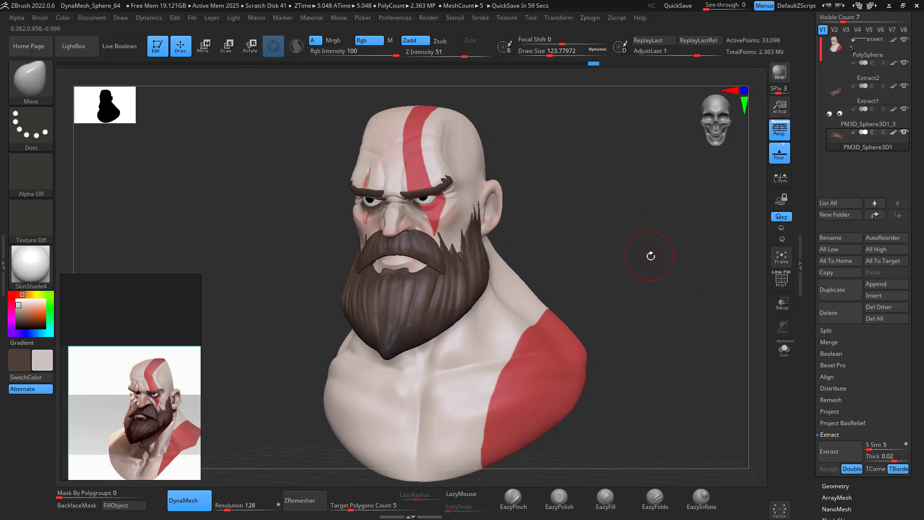